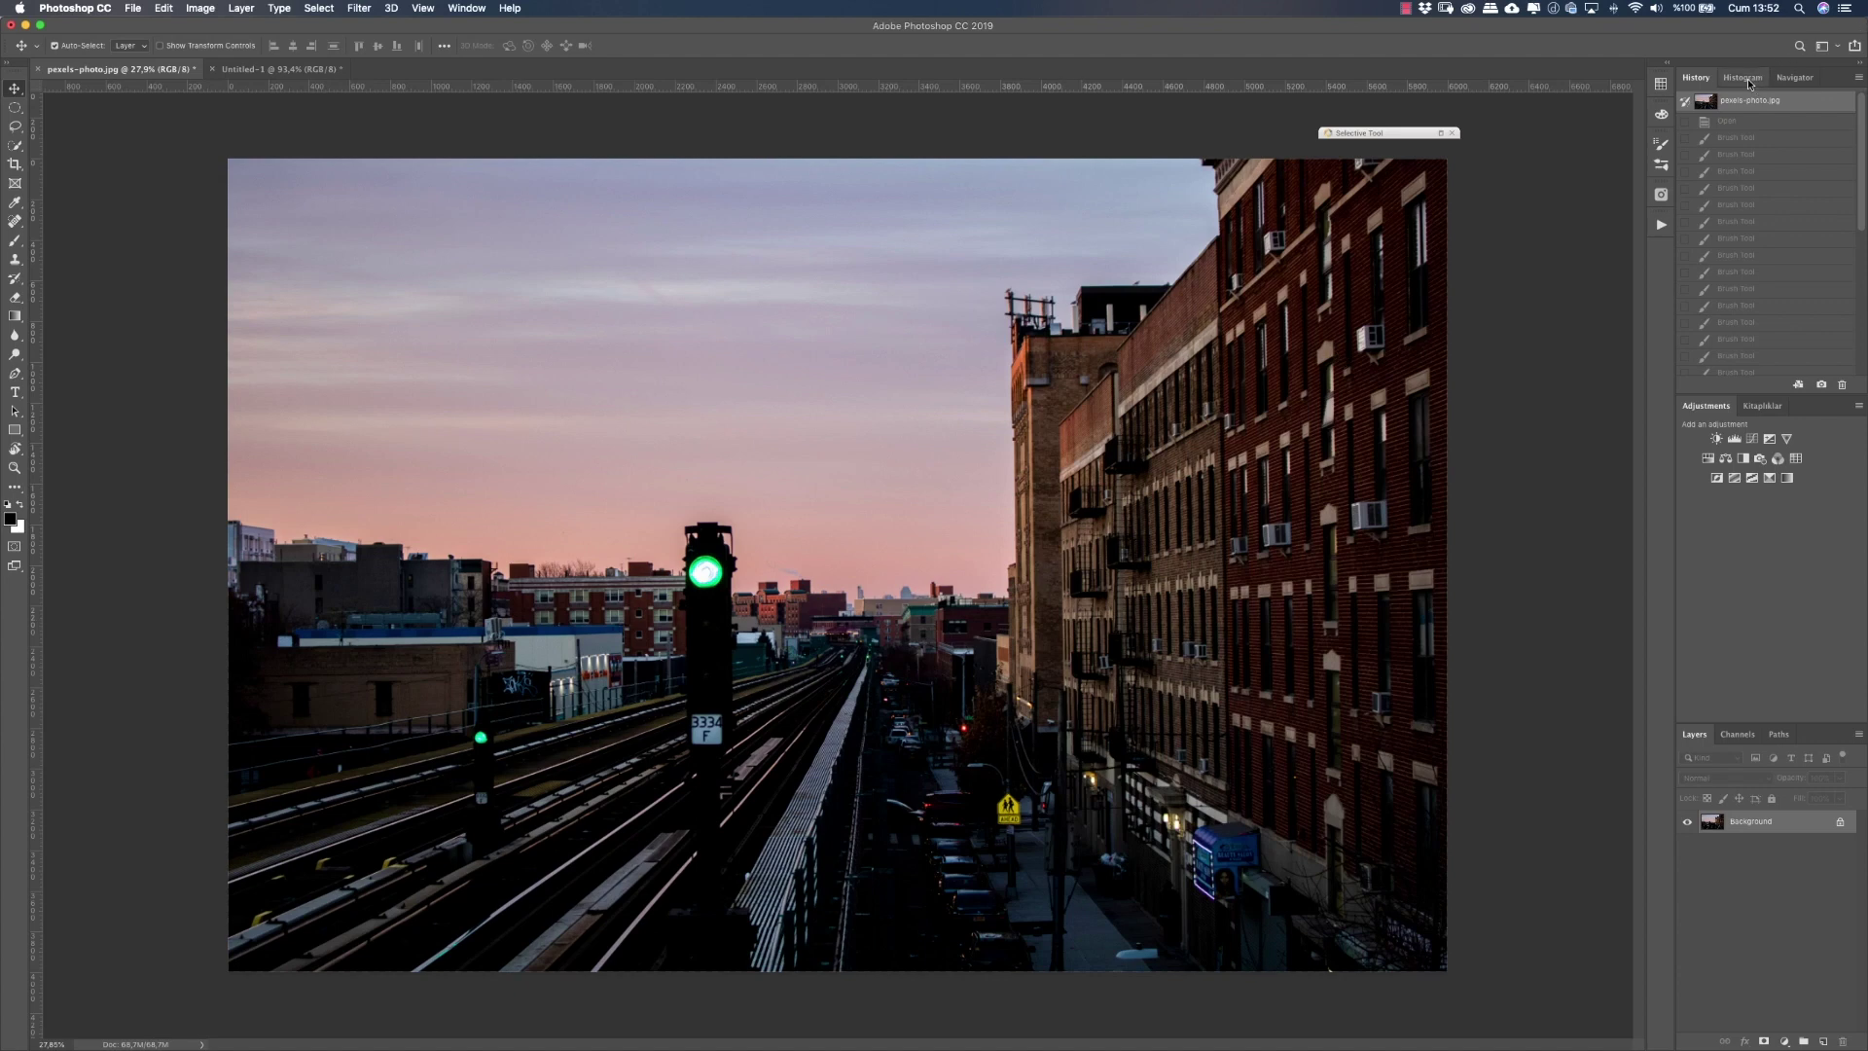
Step: Switch the top-right panel from History to the Histogram display for pexels-photo.jpg
click(1744, 77)
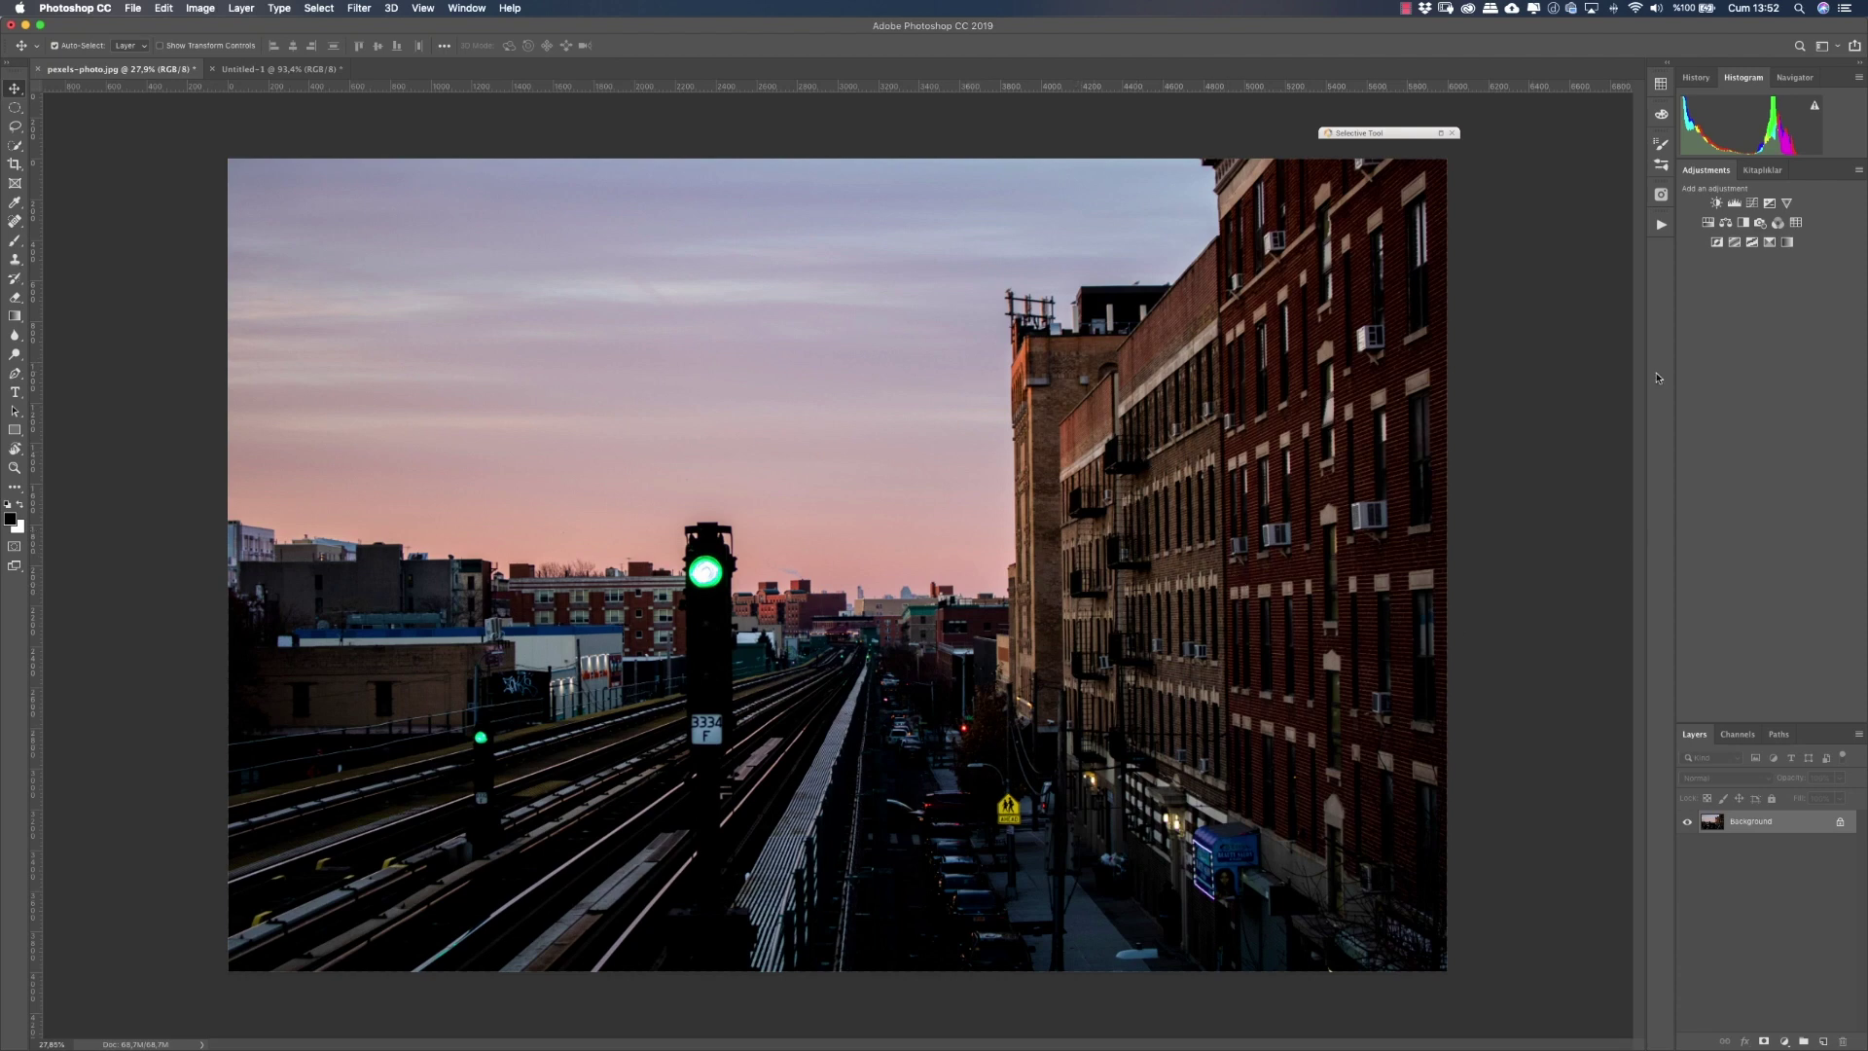
Step: Add a Curves 1 layer lifting the midtones from input 104 to output 156
click(1754, 204)
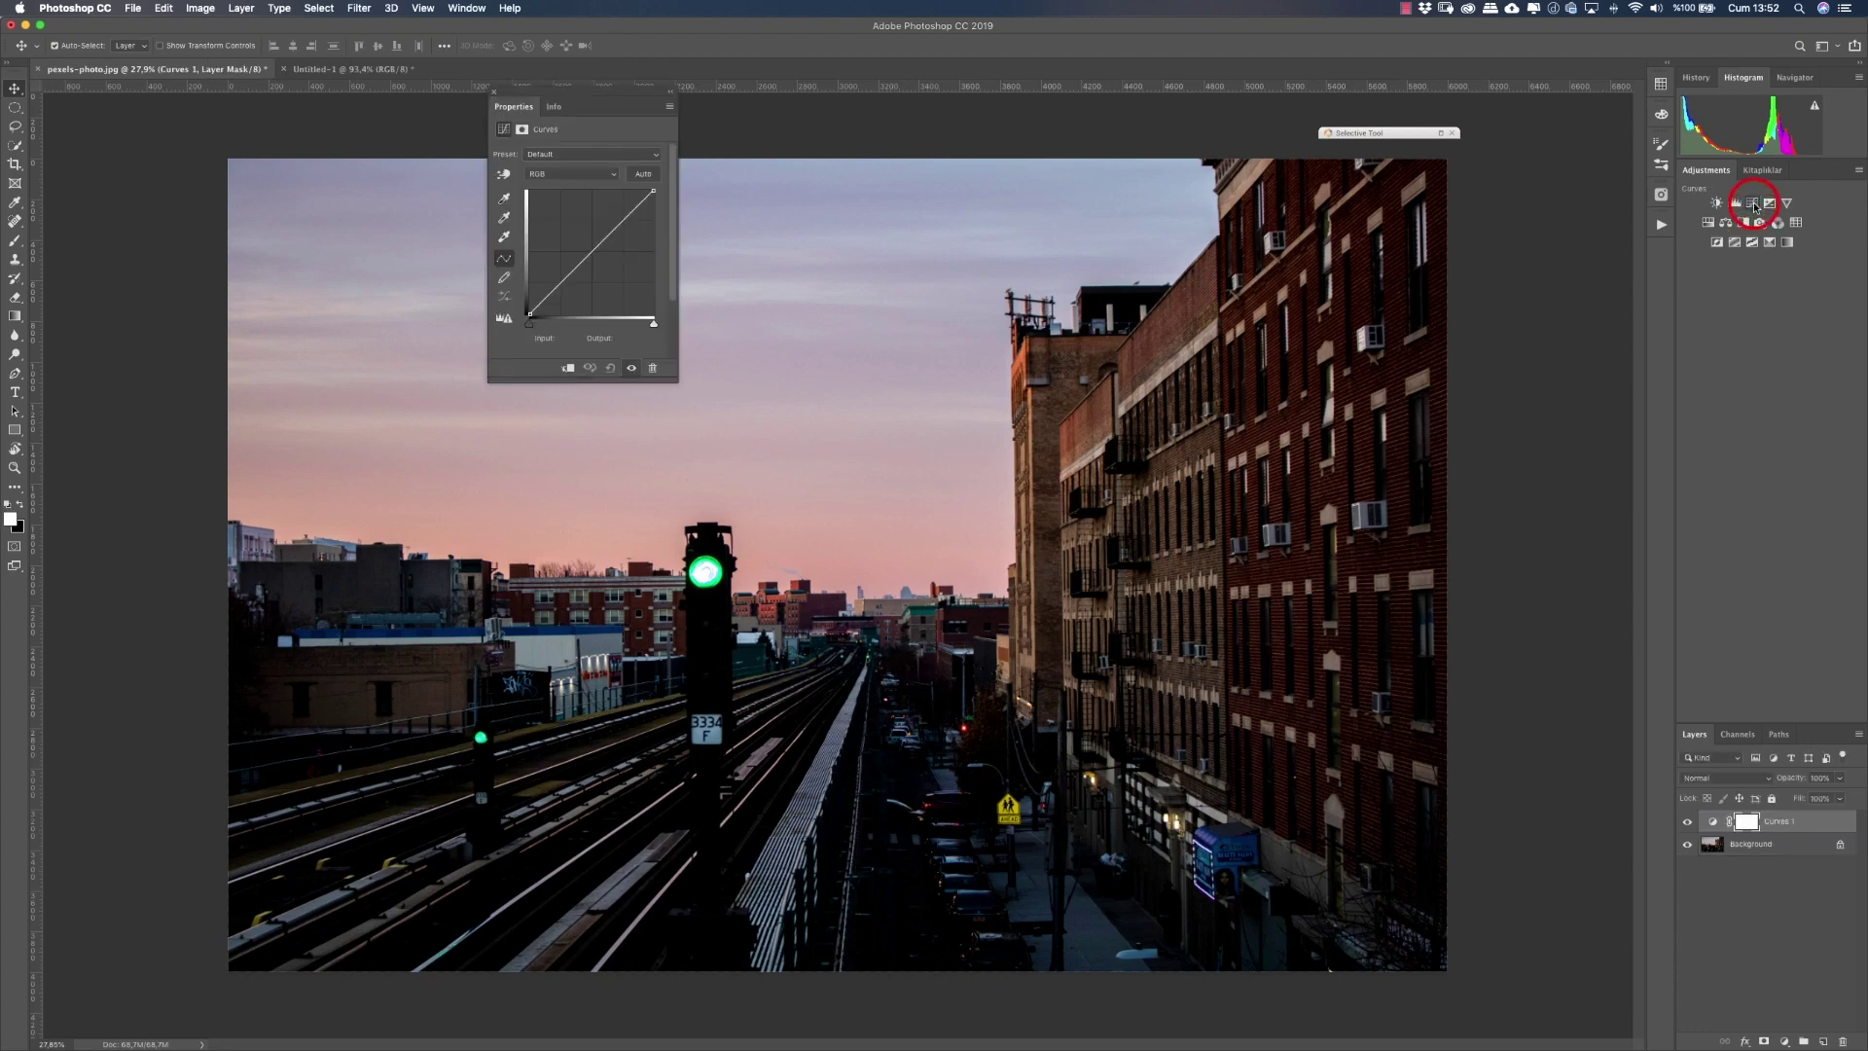
drag(582, 88, 805, 204)
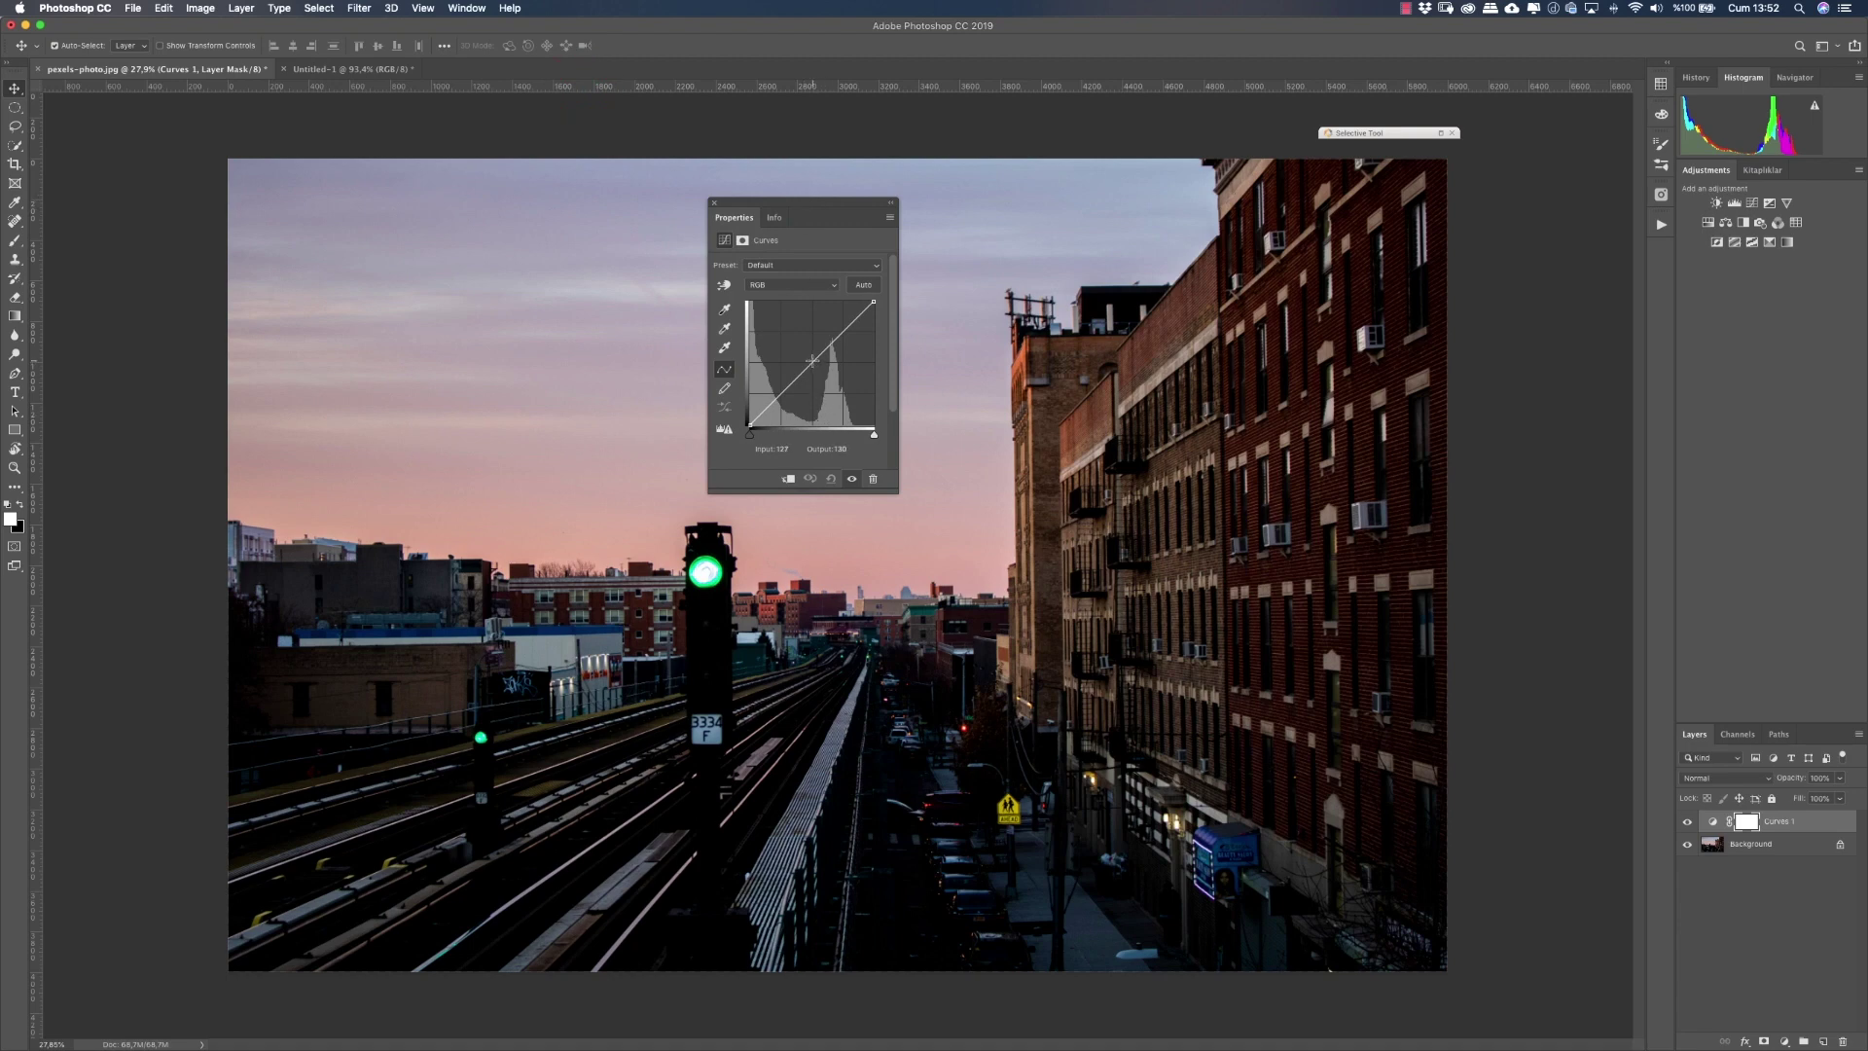
drag(813, 360, 800, 348)
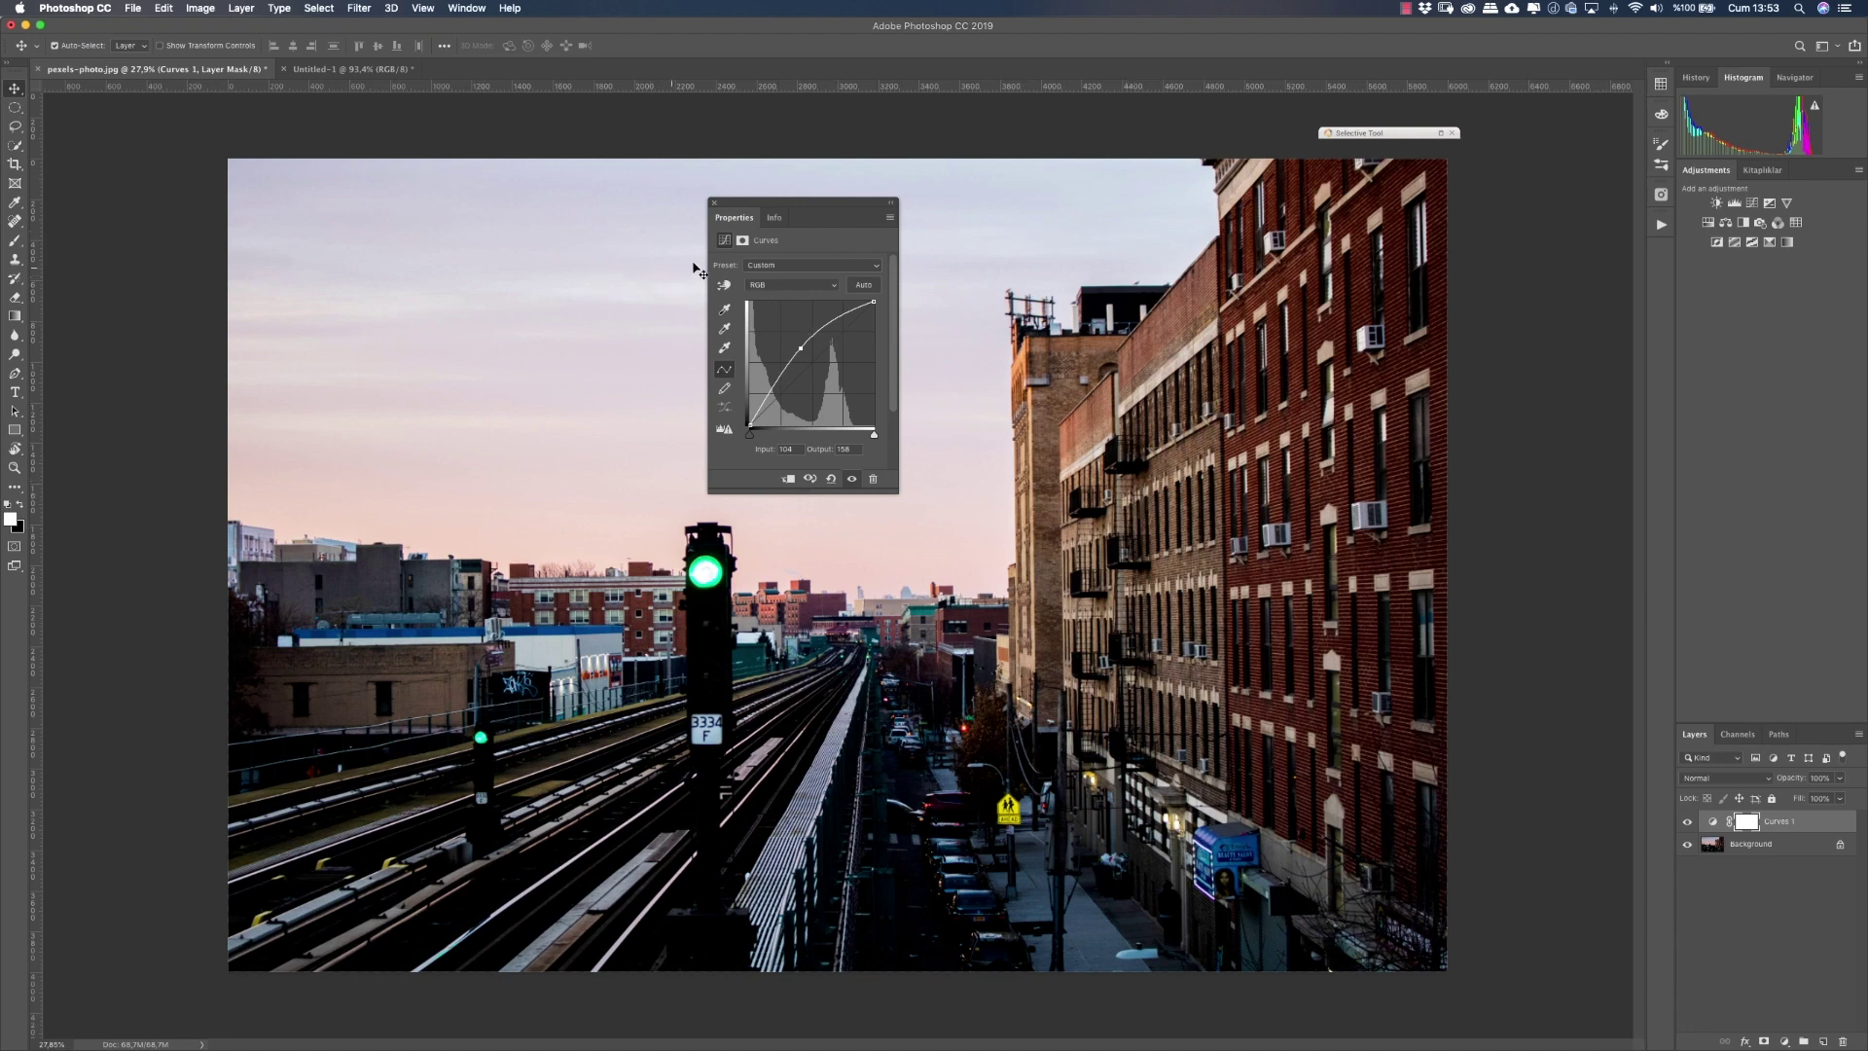
Step: Invert the Curves 1 layer mask to black so the brightening is hidden
click(742, 241)
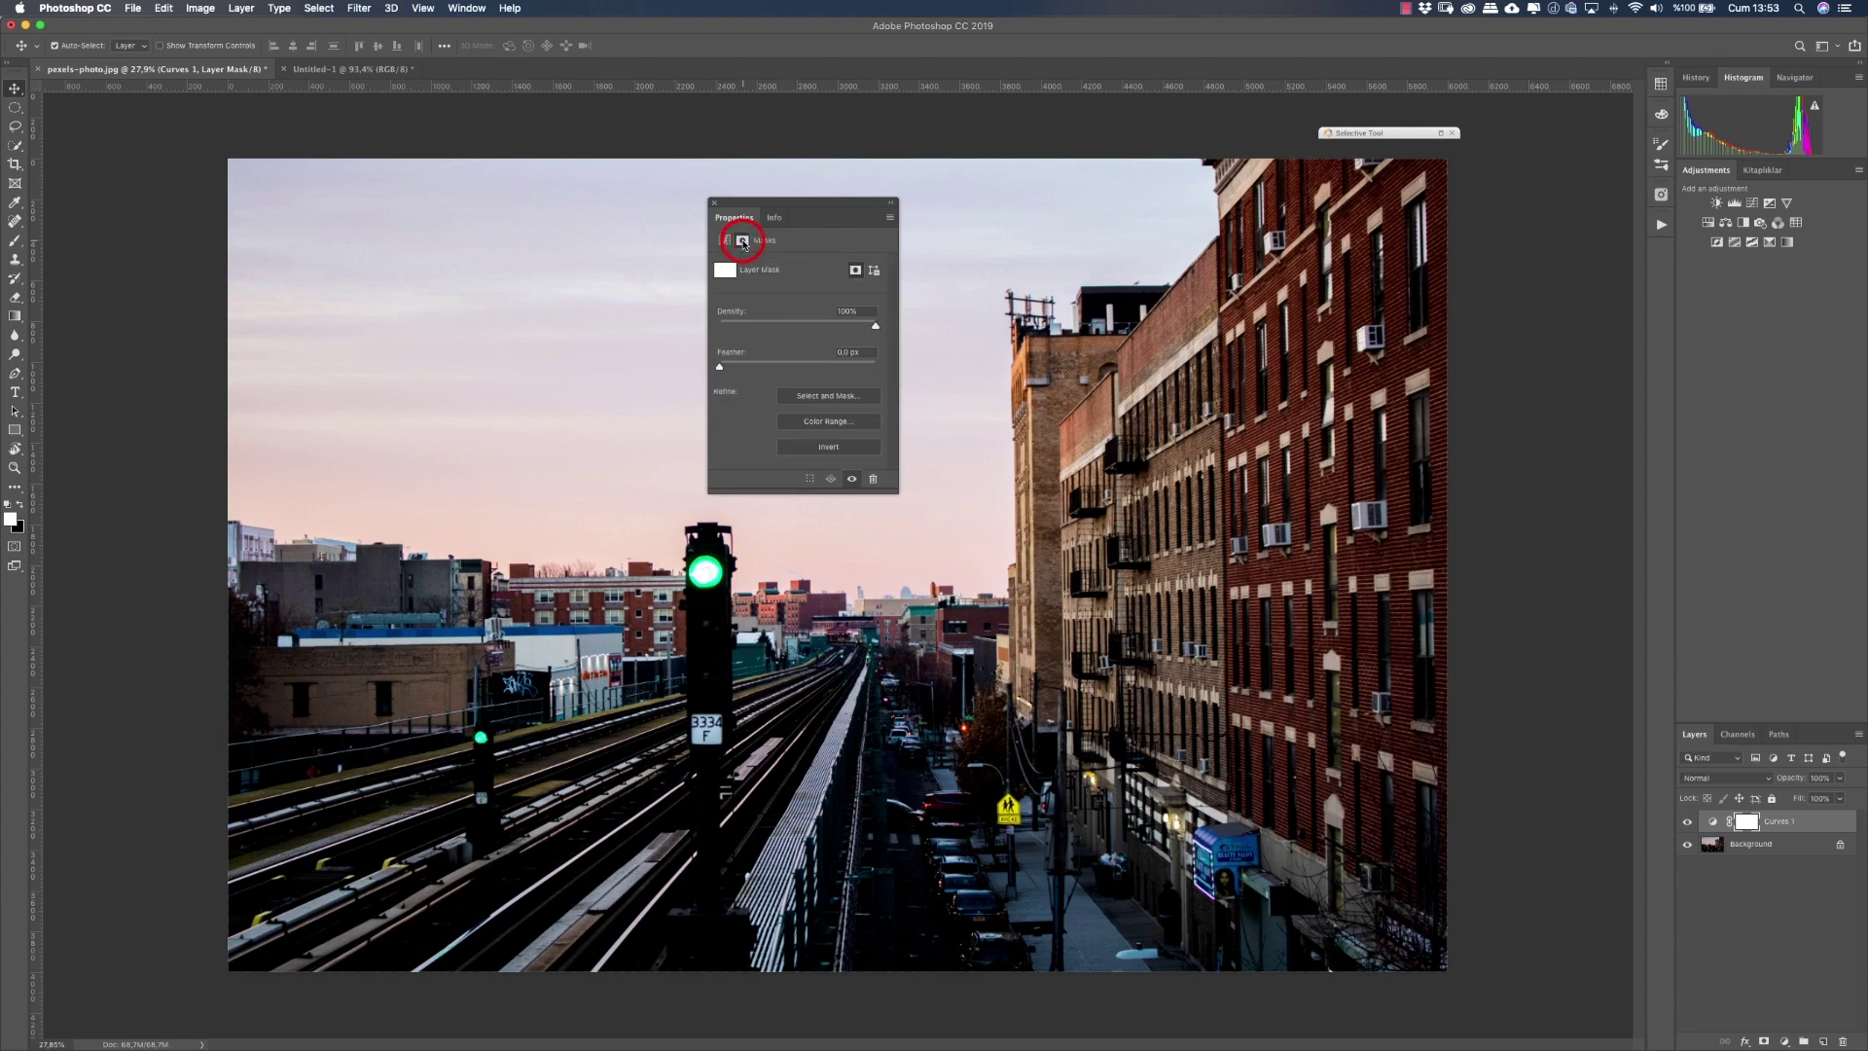
click(844, 449)
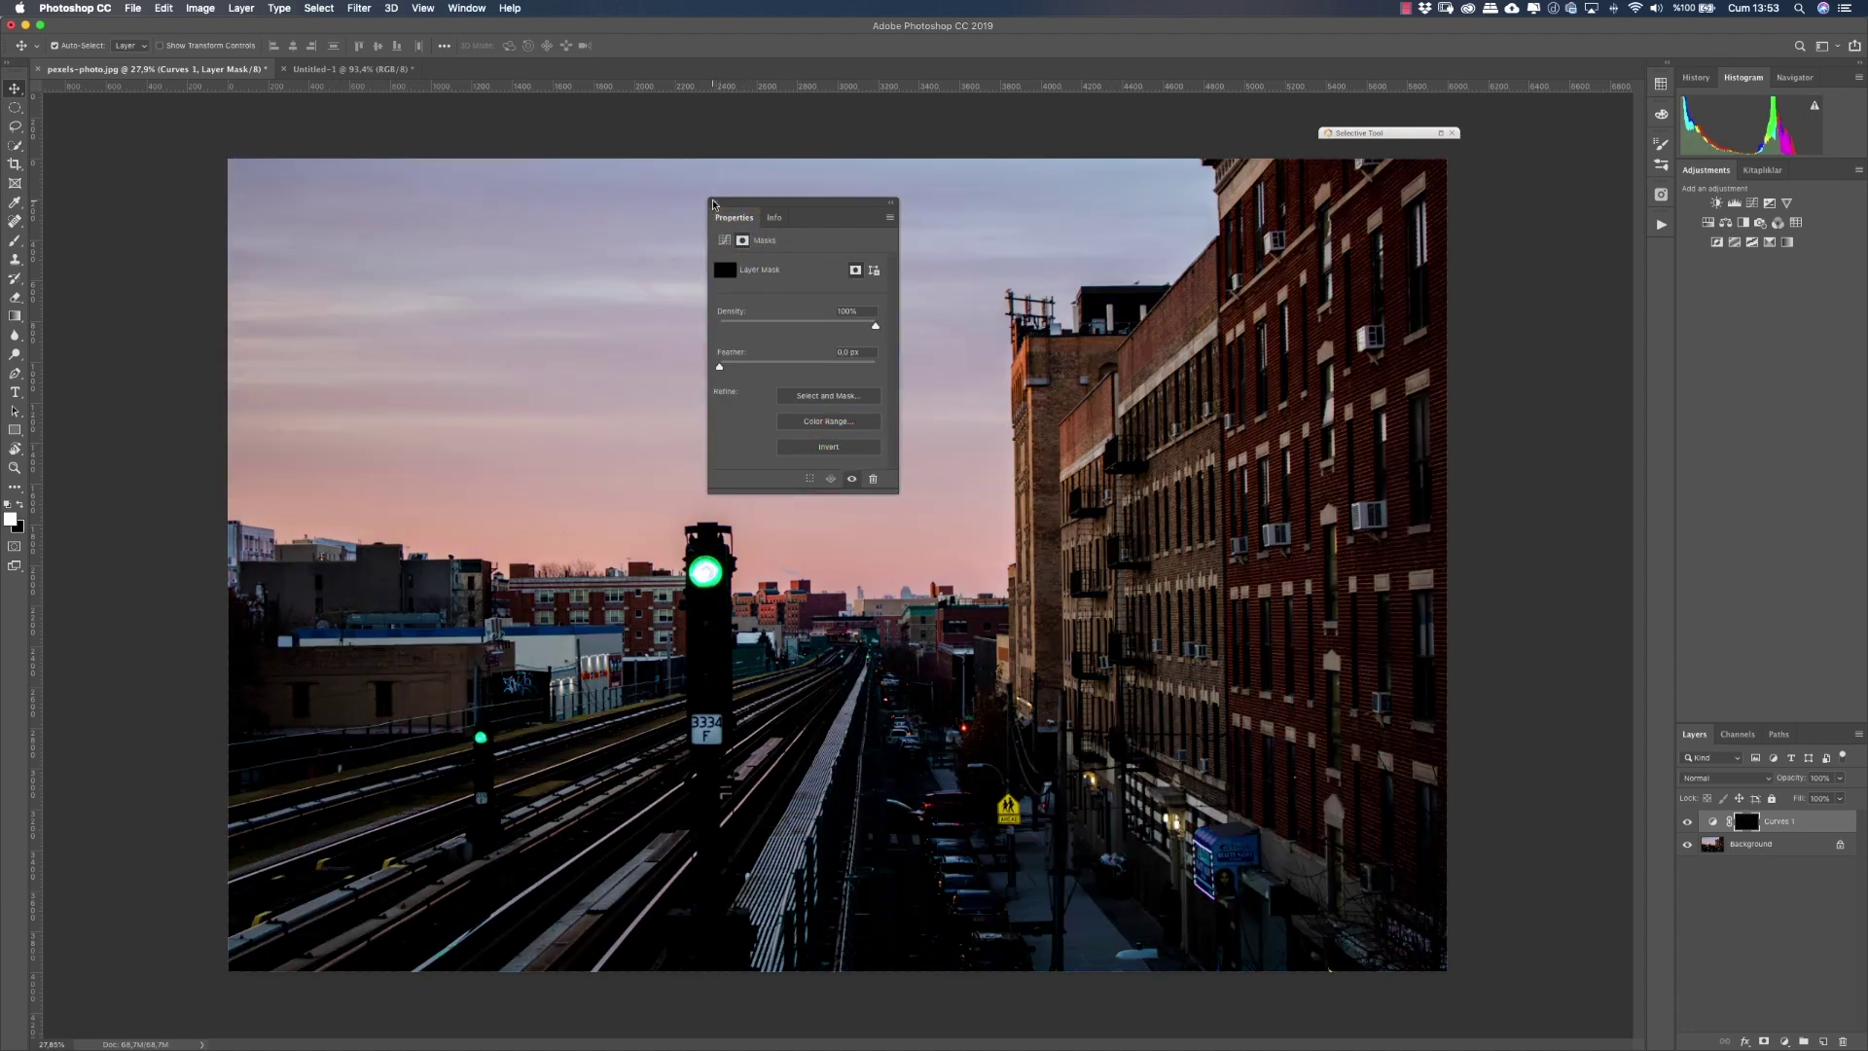
click(713, 204)
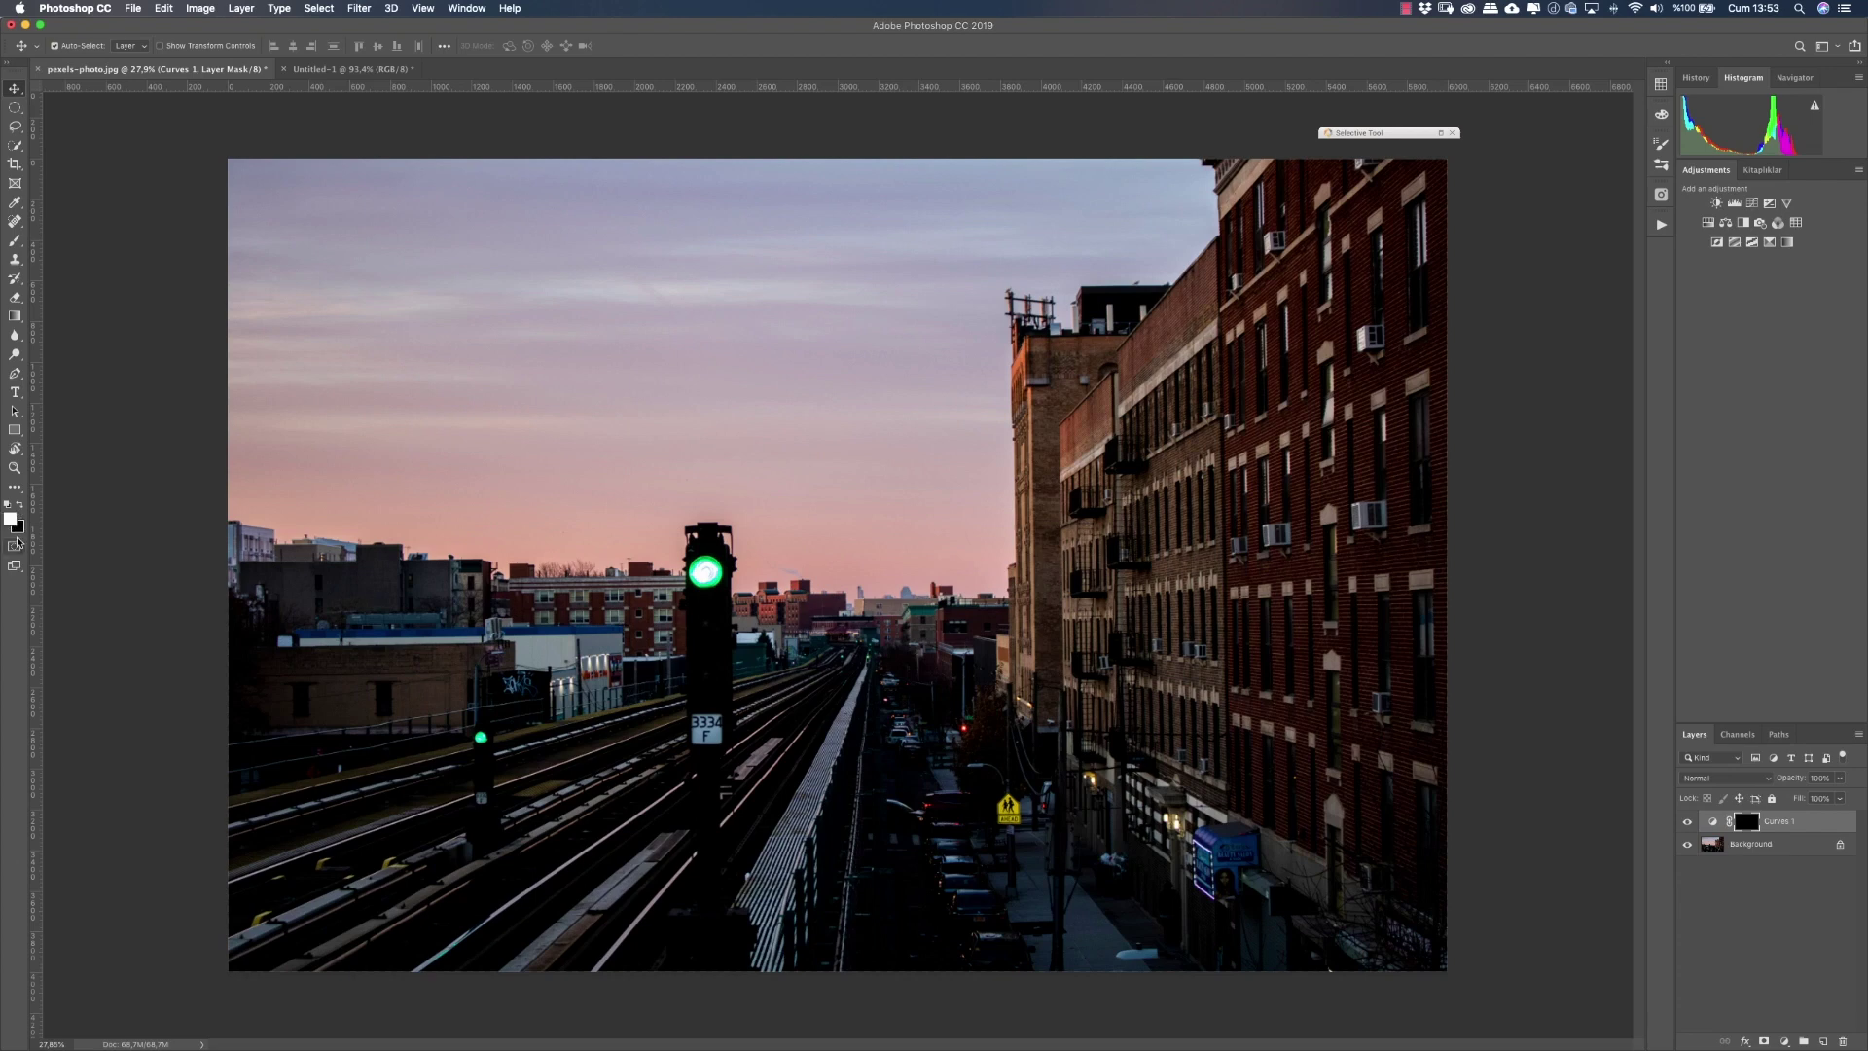
Step: Swap the colours and confirm white as the foreground colour in the Color Picker
click(18, 505)
click(11, 517)
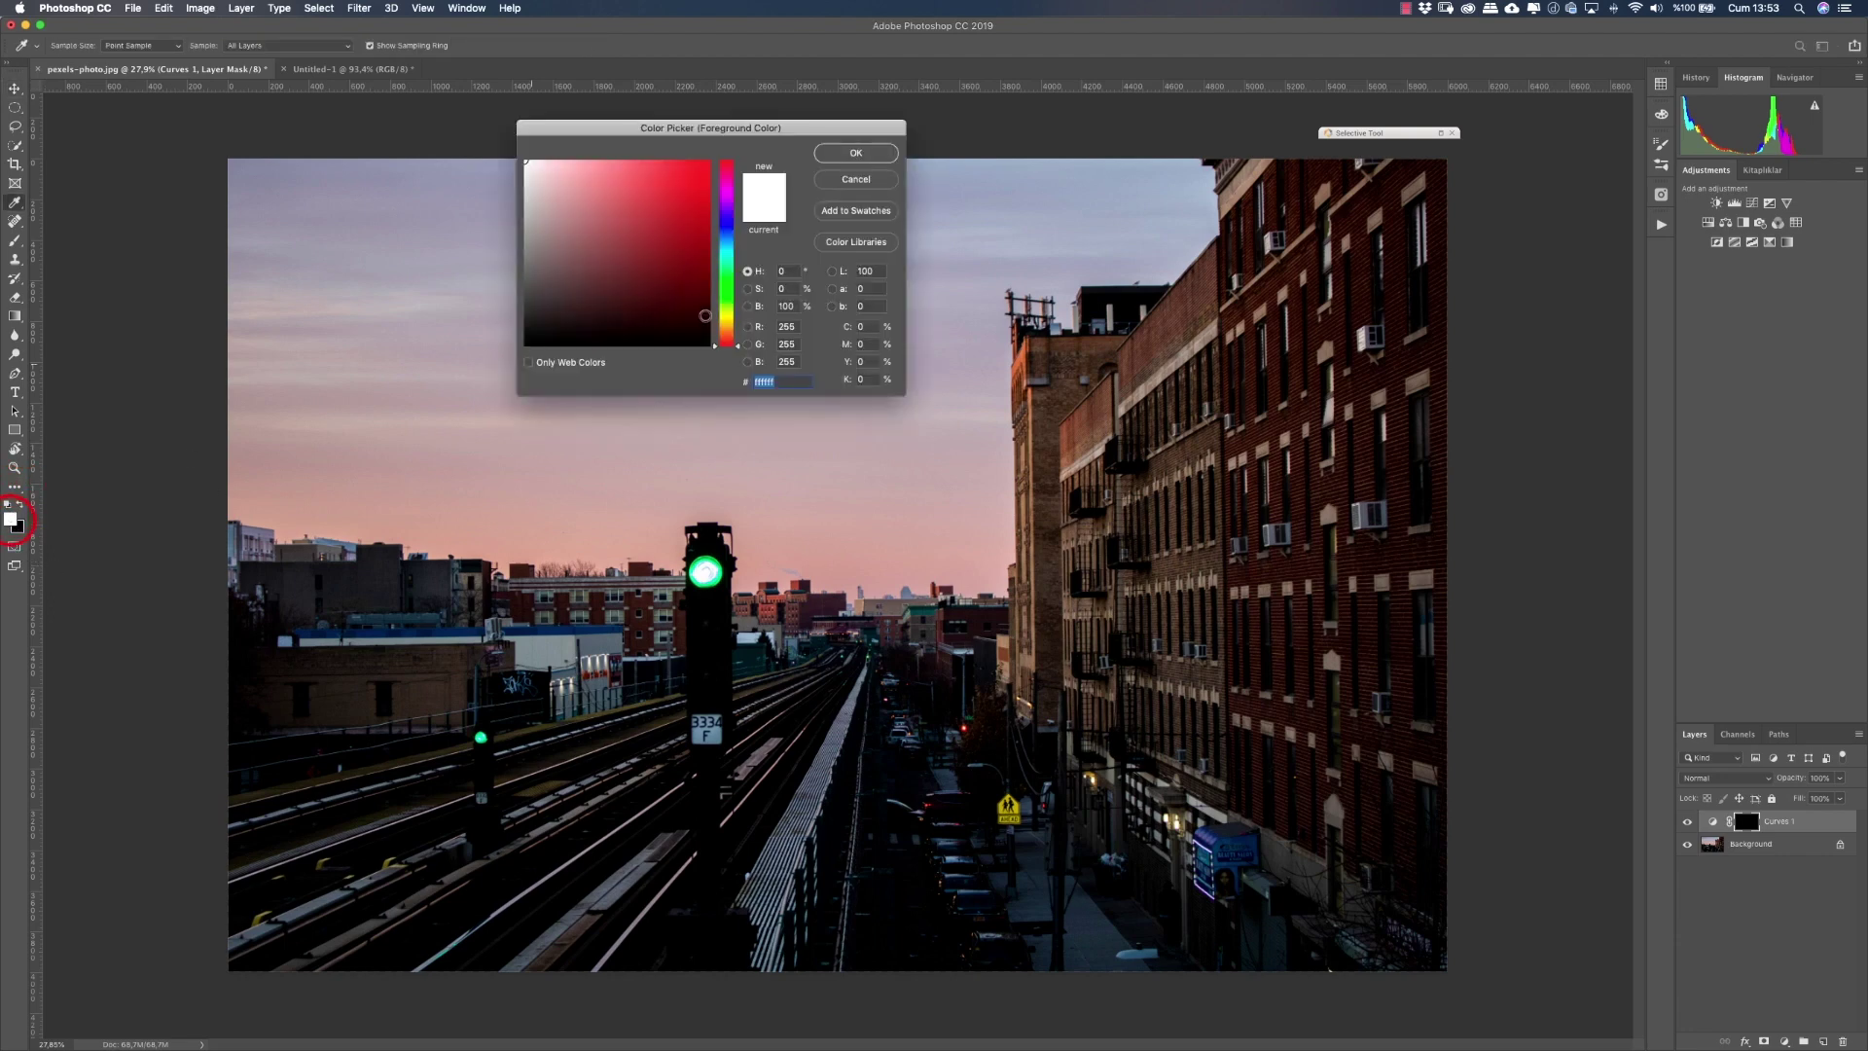
click(838, 153)
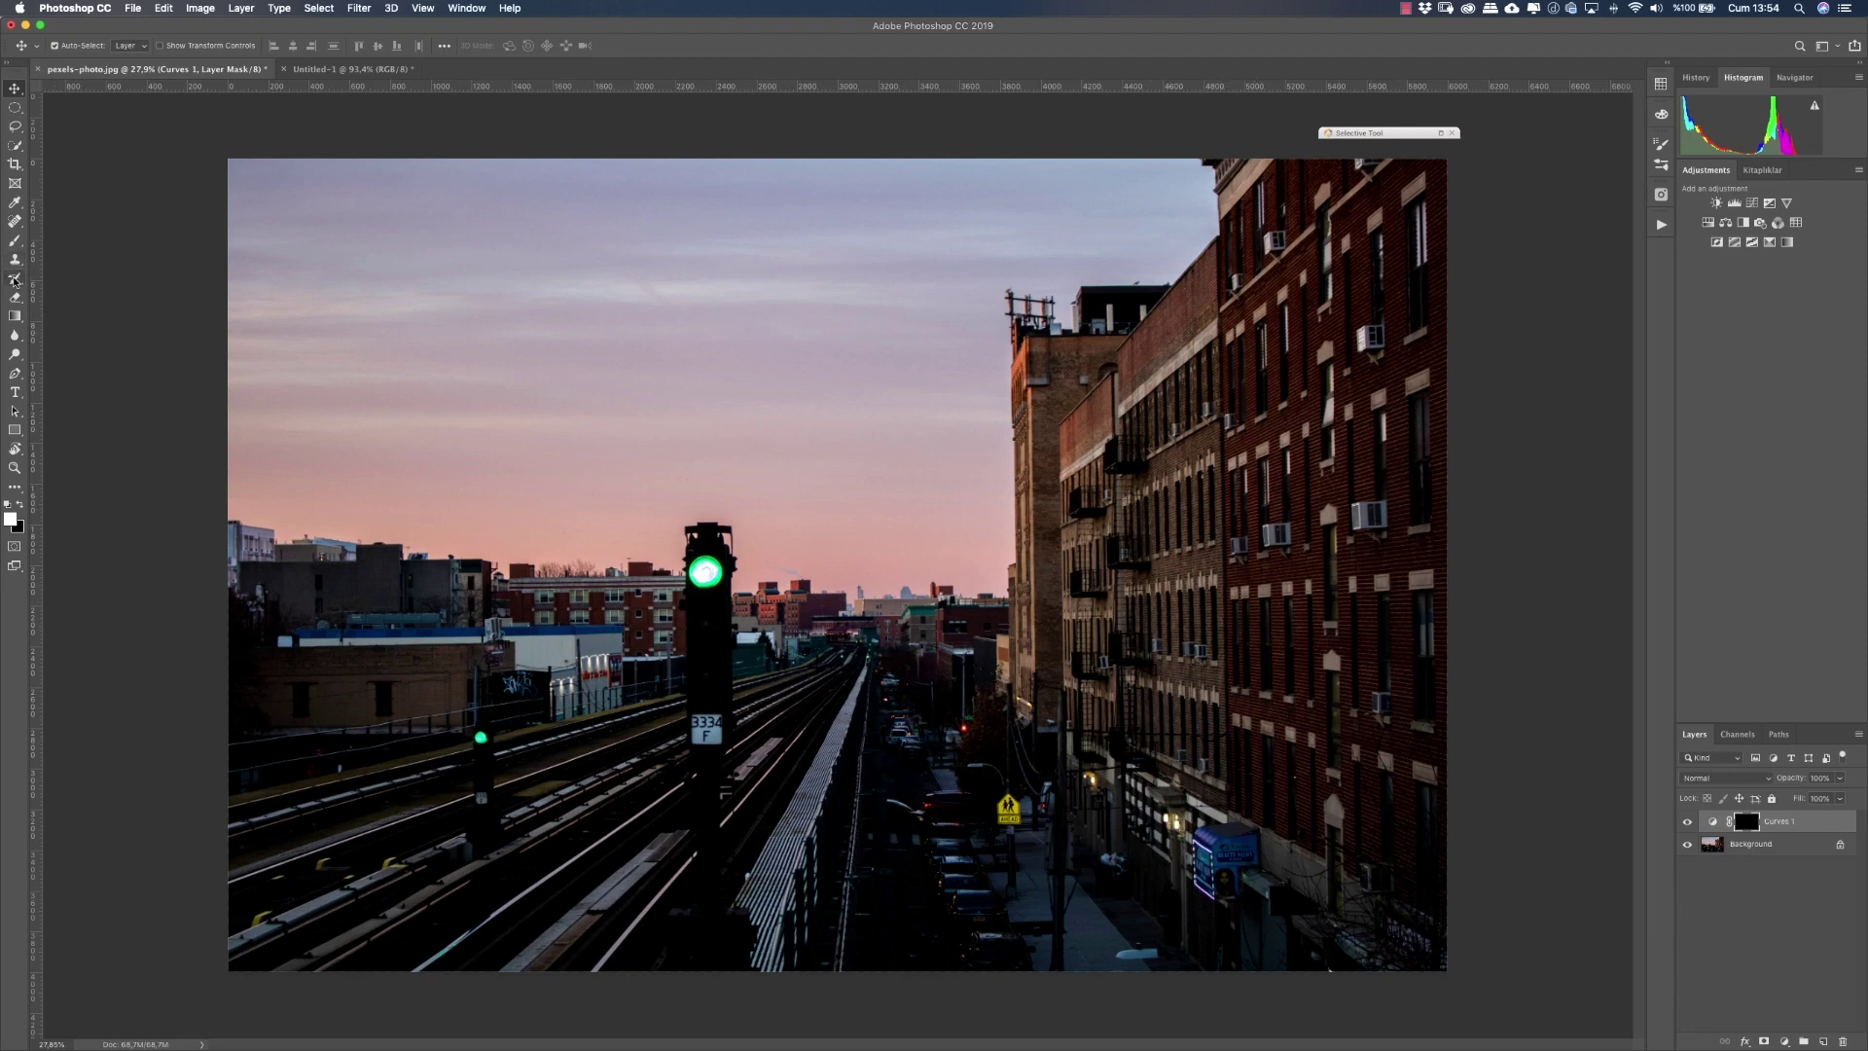
Step: Set up the Brush Tool at 62% opacity and about 268 px size
drag(14, 241, 85, 245)
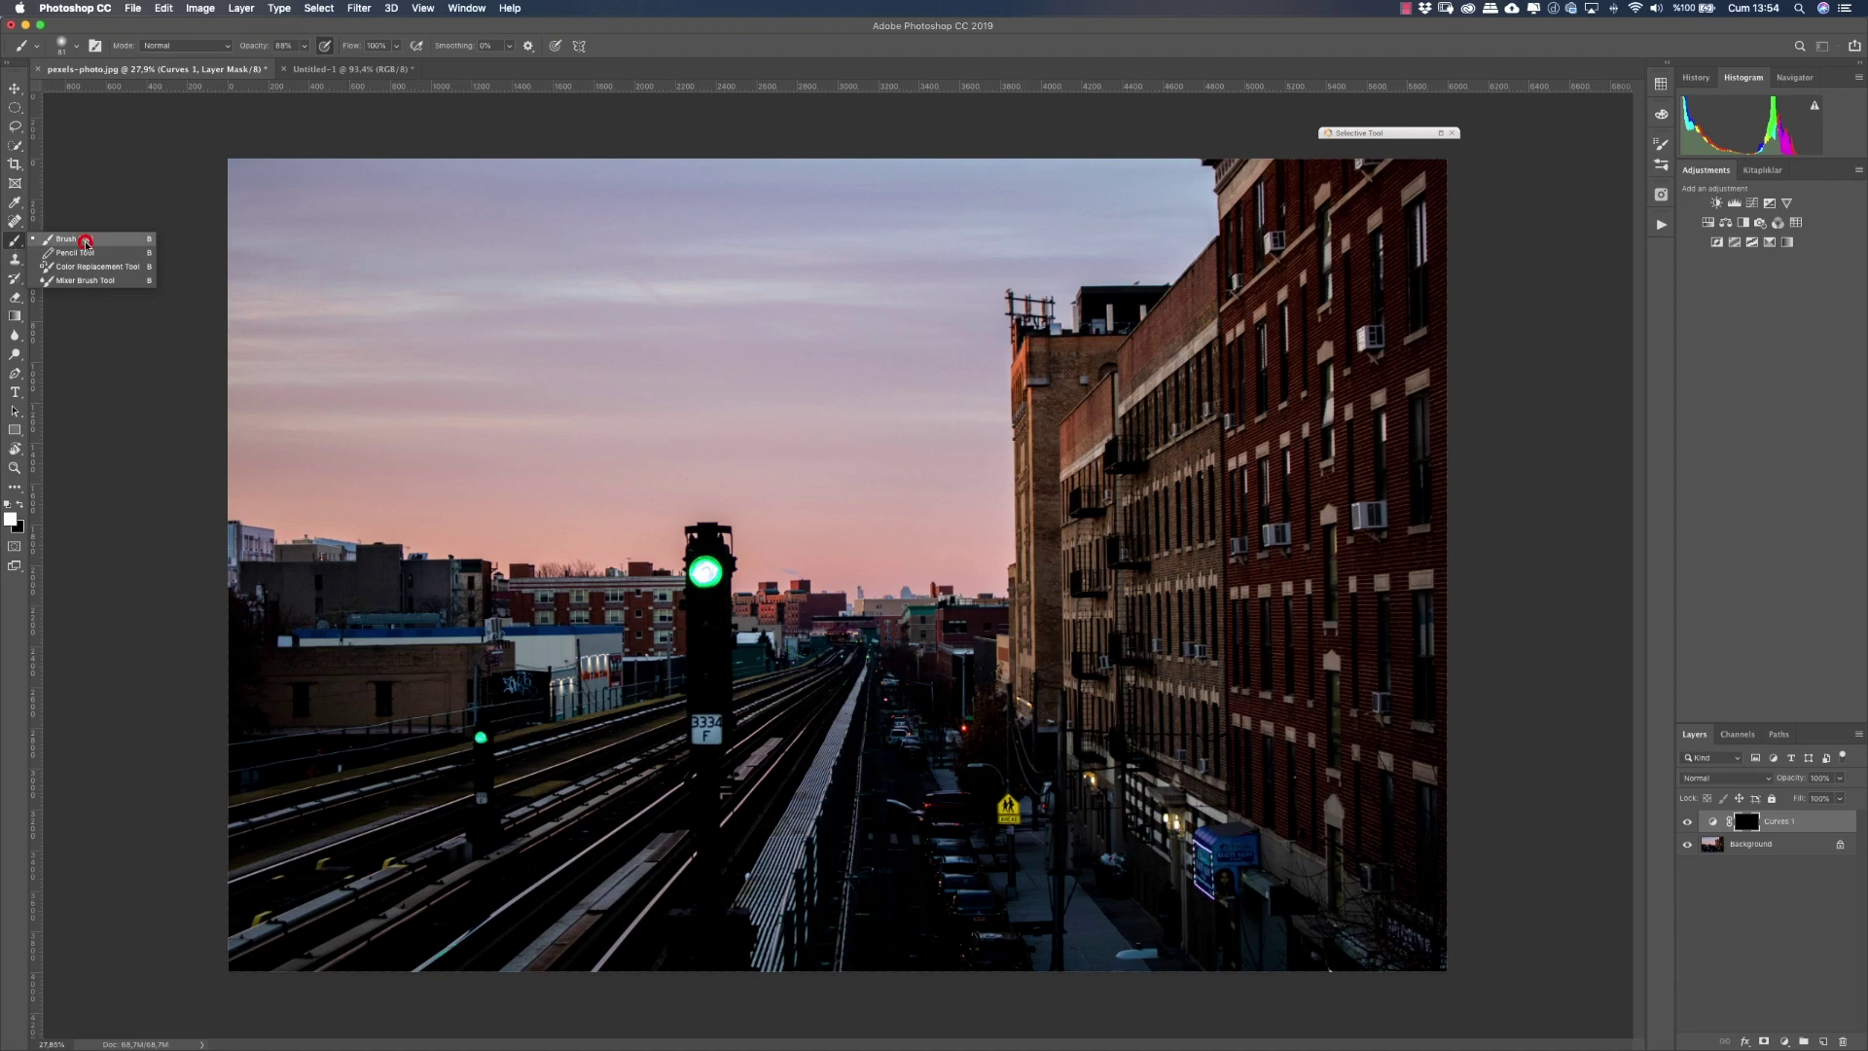
click(85, 243)
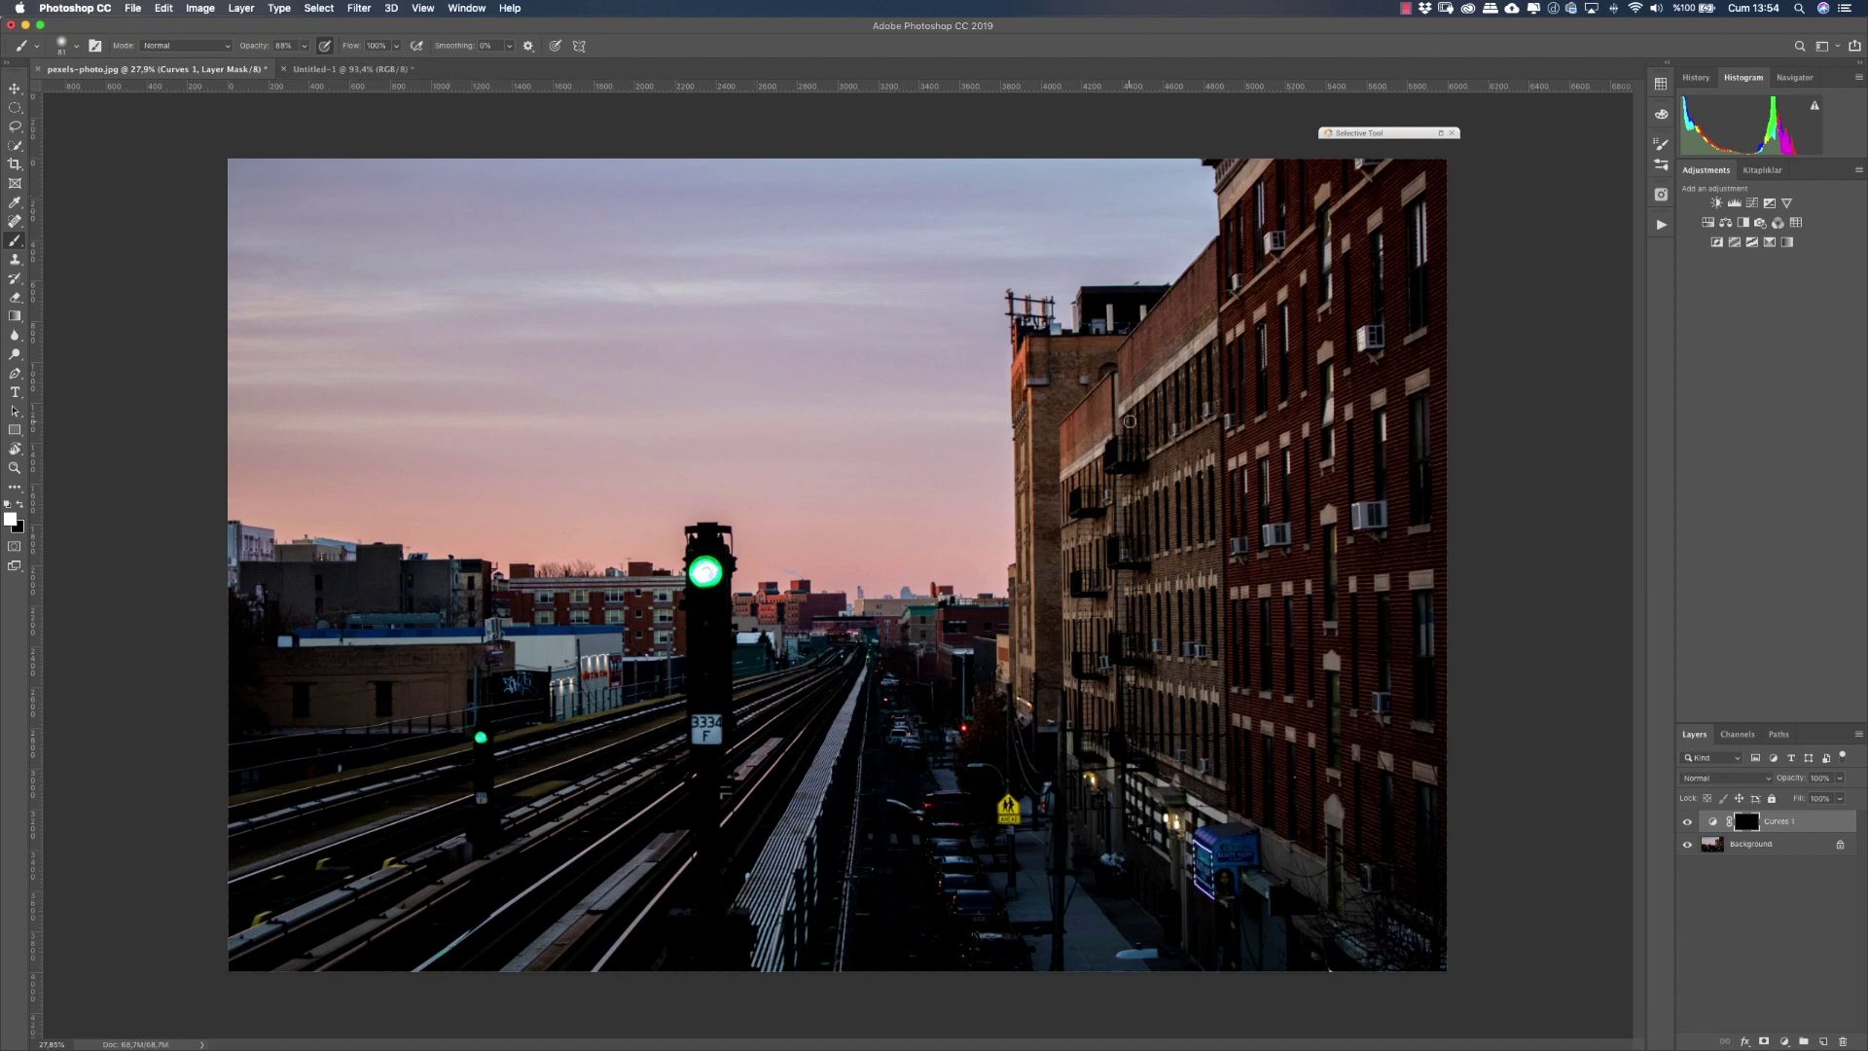
click(305, 47)
mouse_move(305, 52)
mouse_down()
mouse_move(286, 59)
mouse_move(364, 68)
mouse_up()
right_click(599, 313)
drag(715, 349, 734, 348)
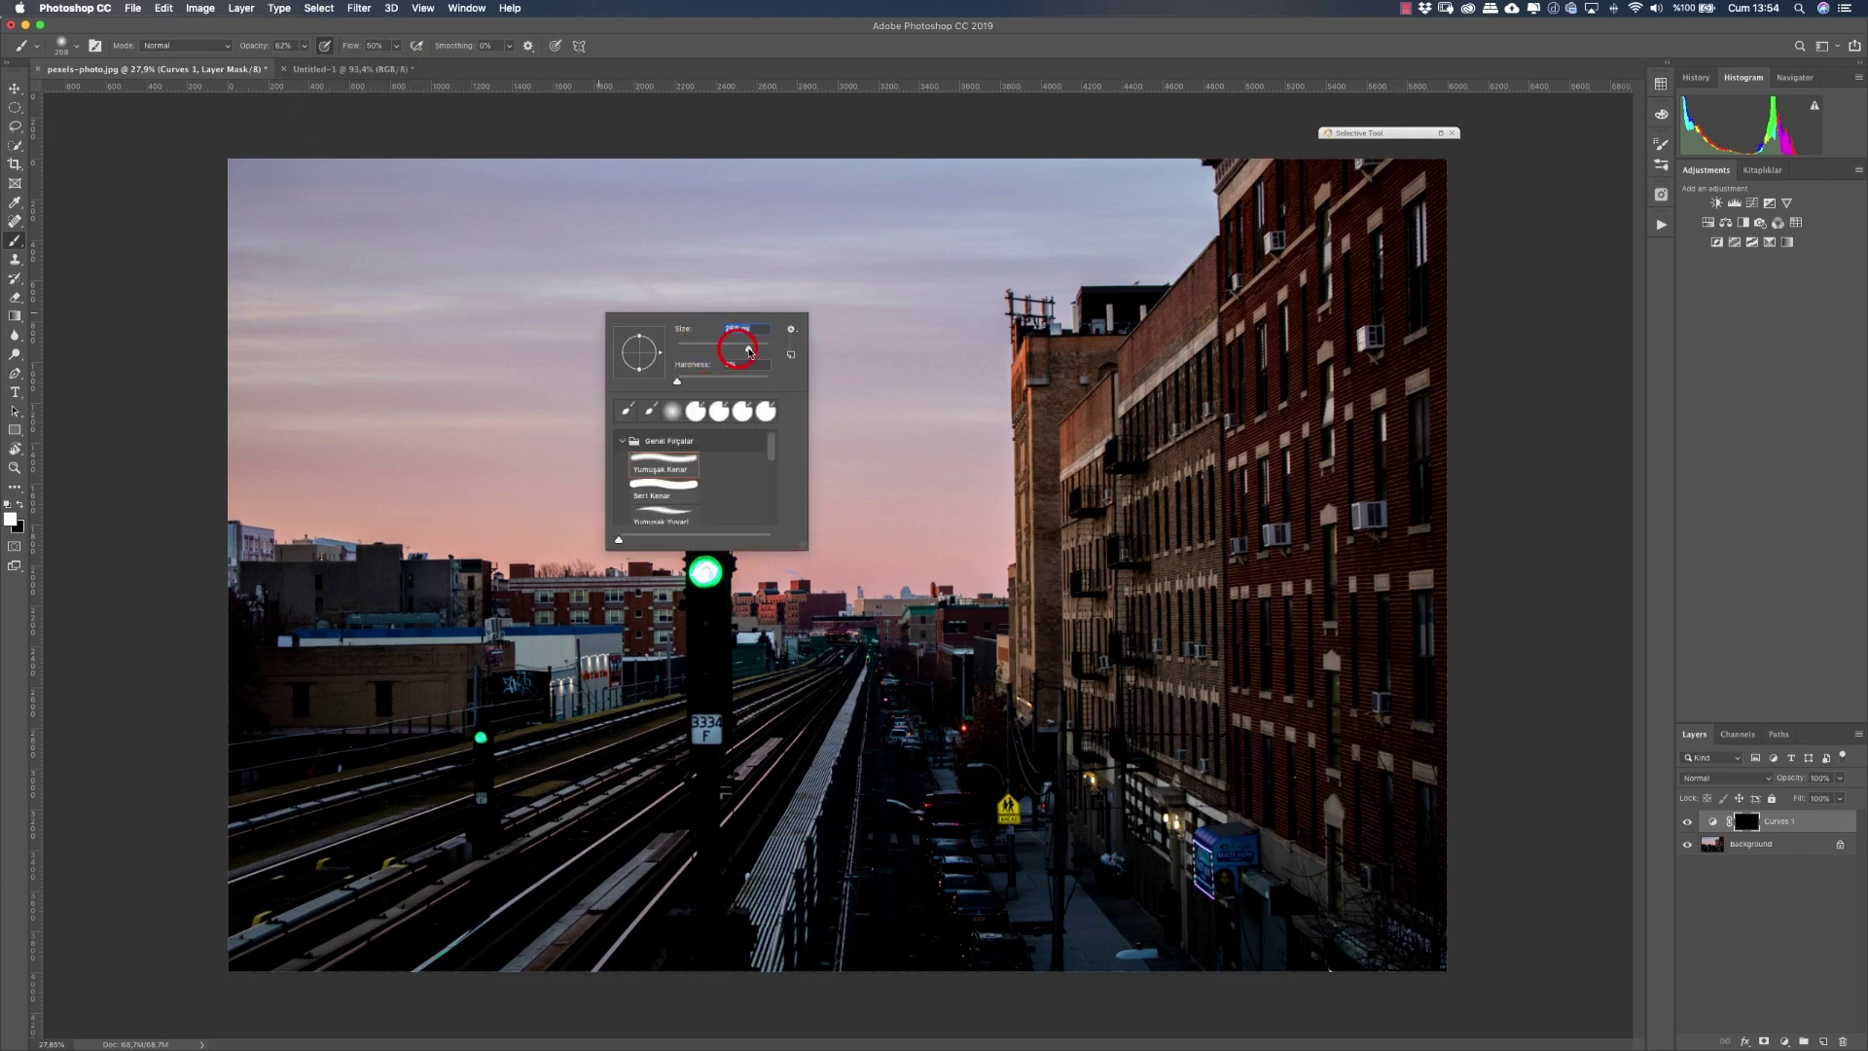
drag(737, 352, 751, 348)
click(1343, 309)
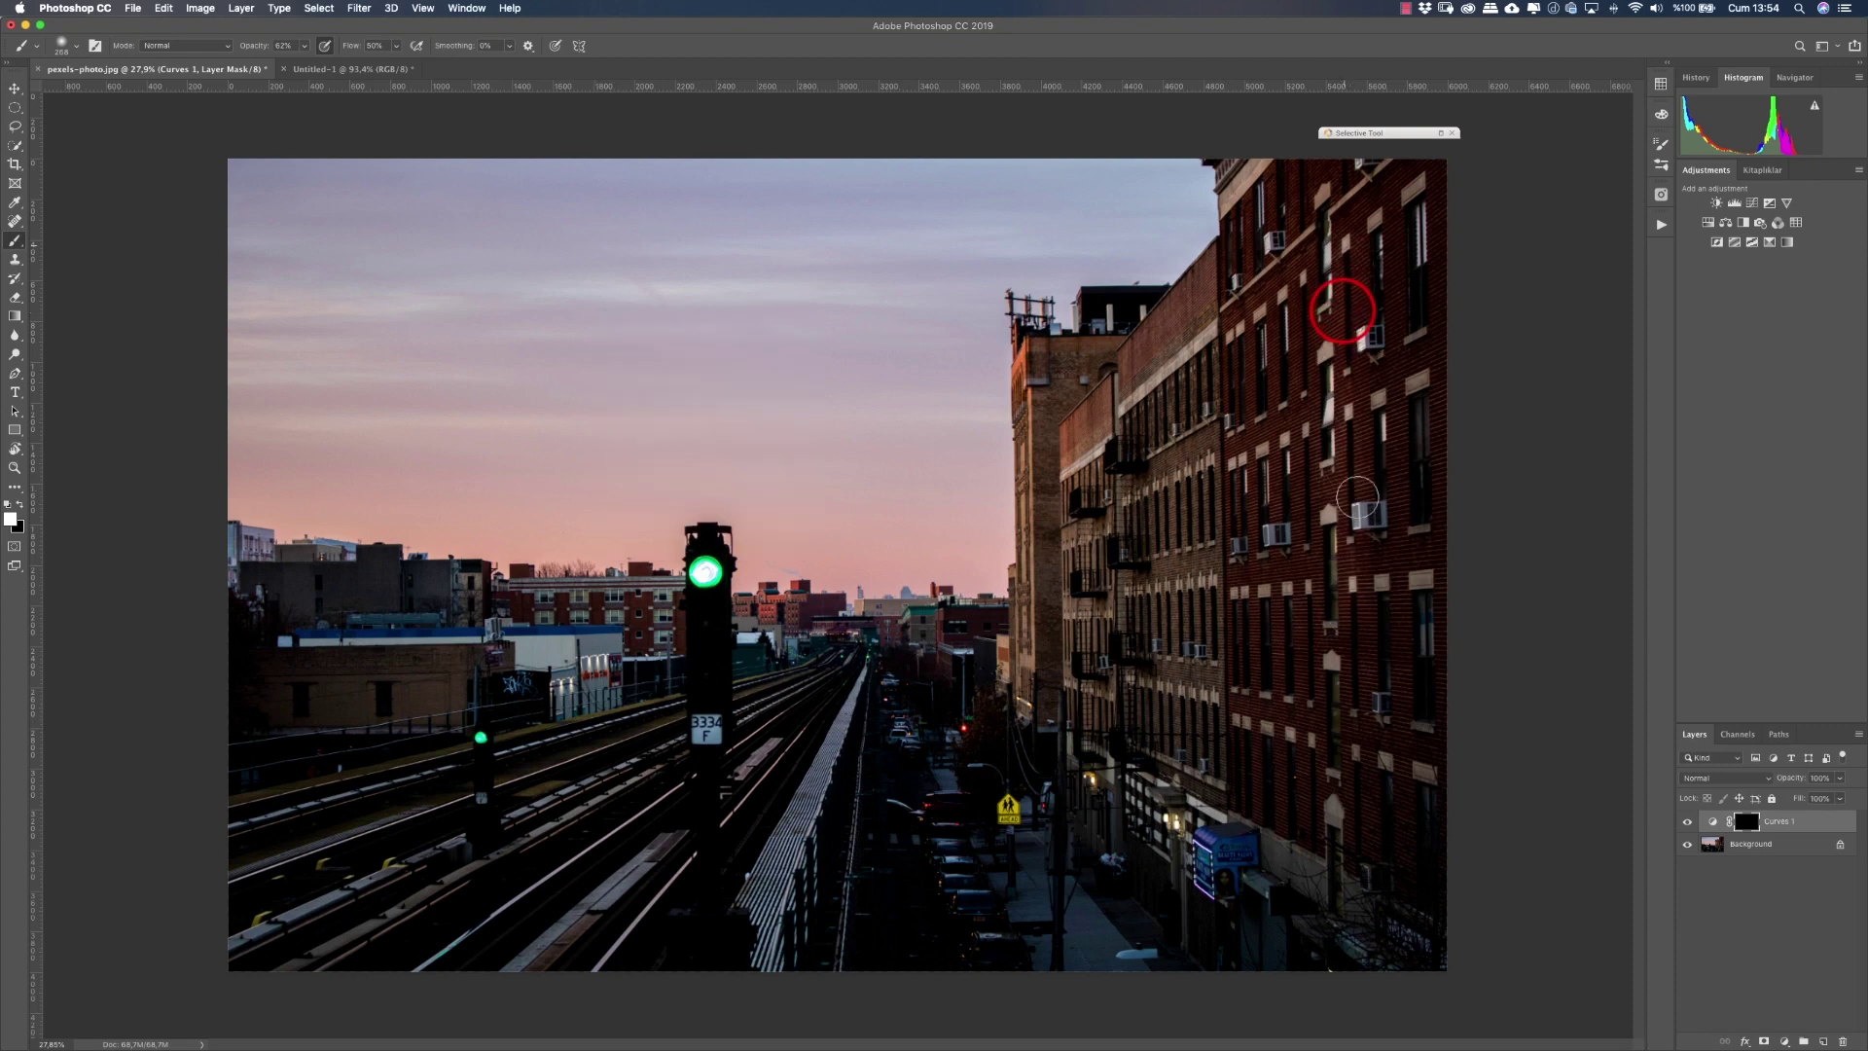
Step: Paint white on the Curves mask over the right-hand and middle brick buildings
drag(1305, 608, 1196, 326)
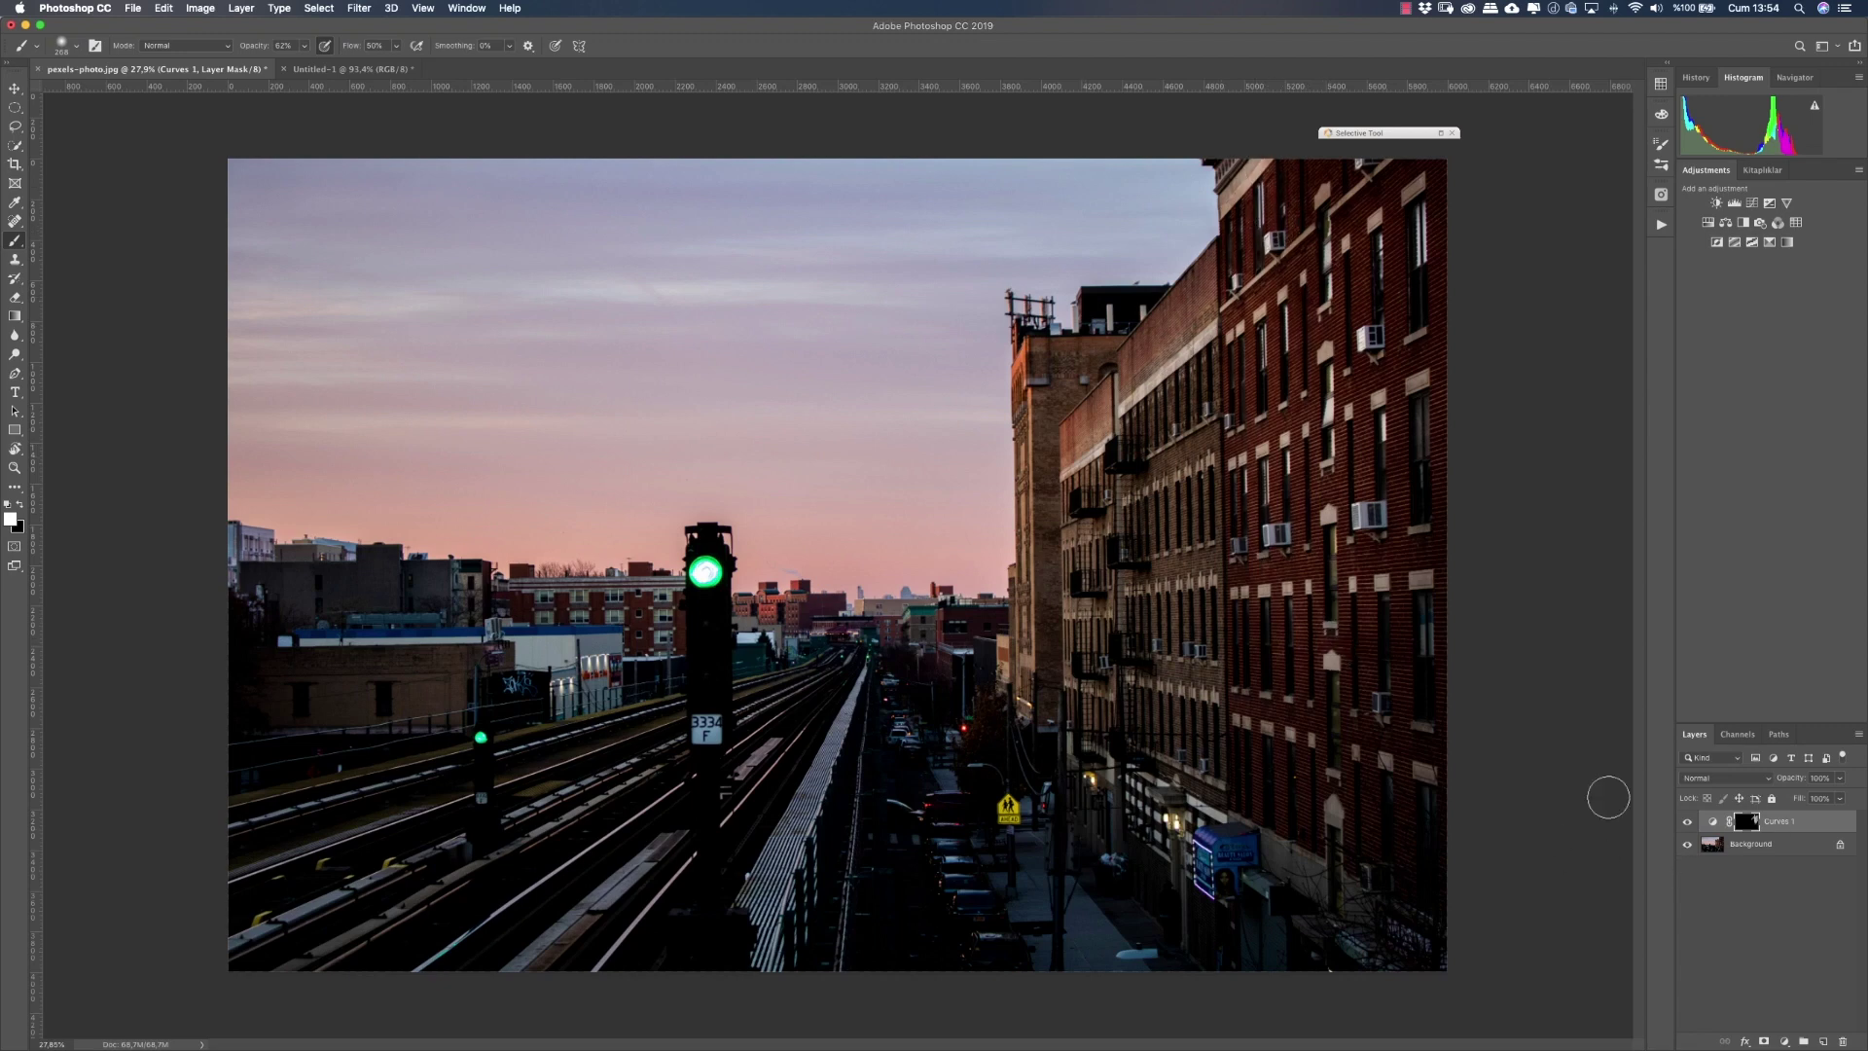
click(1406, 588)
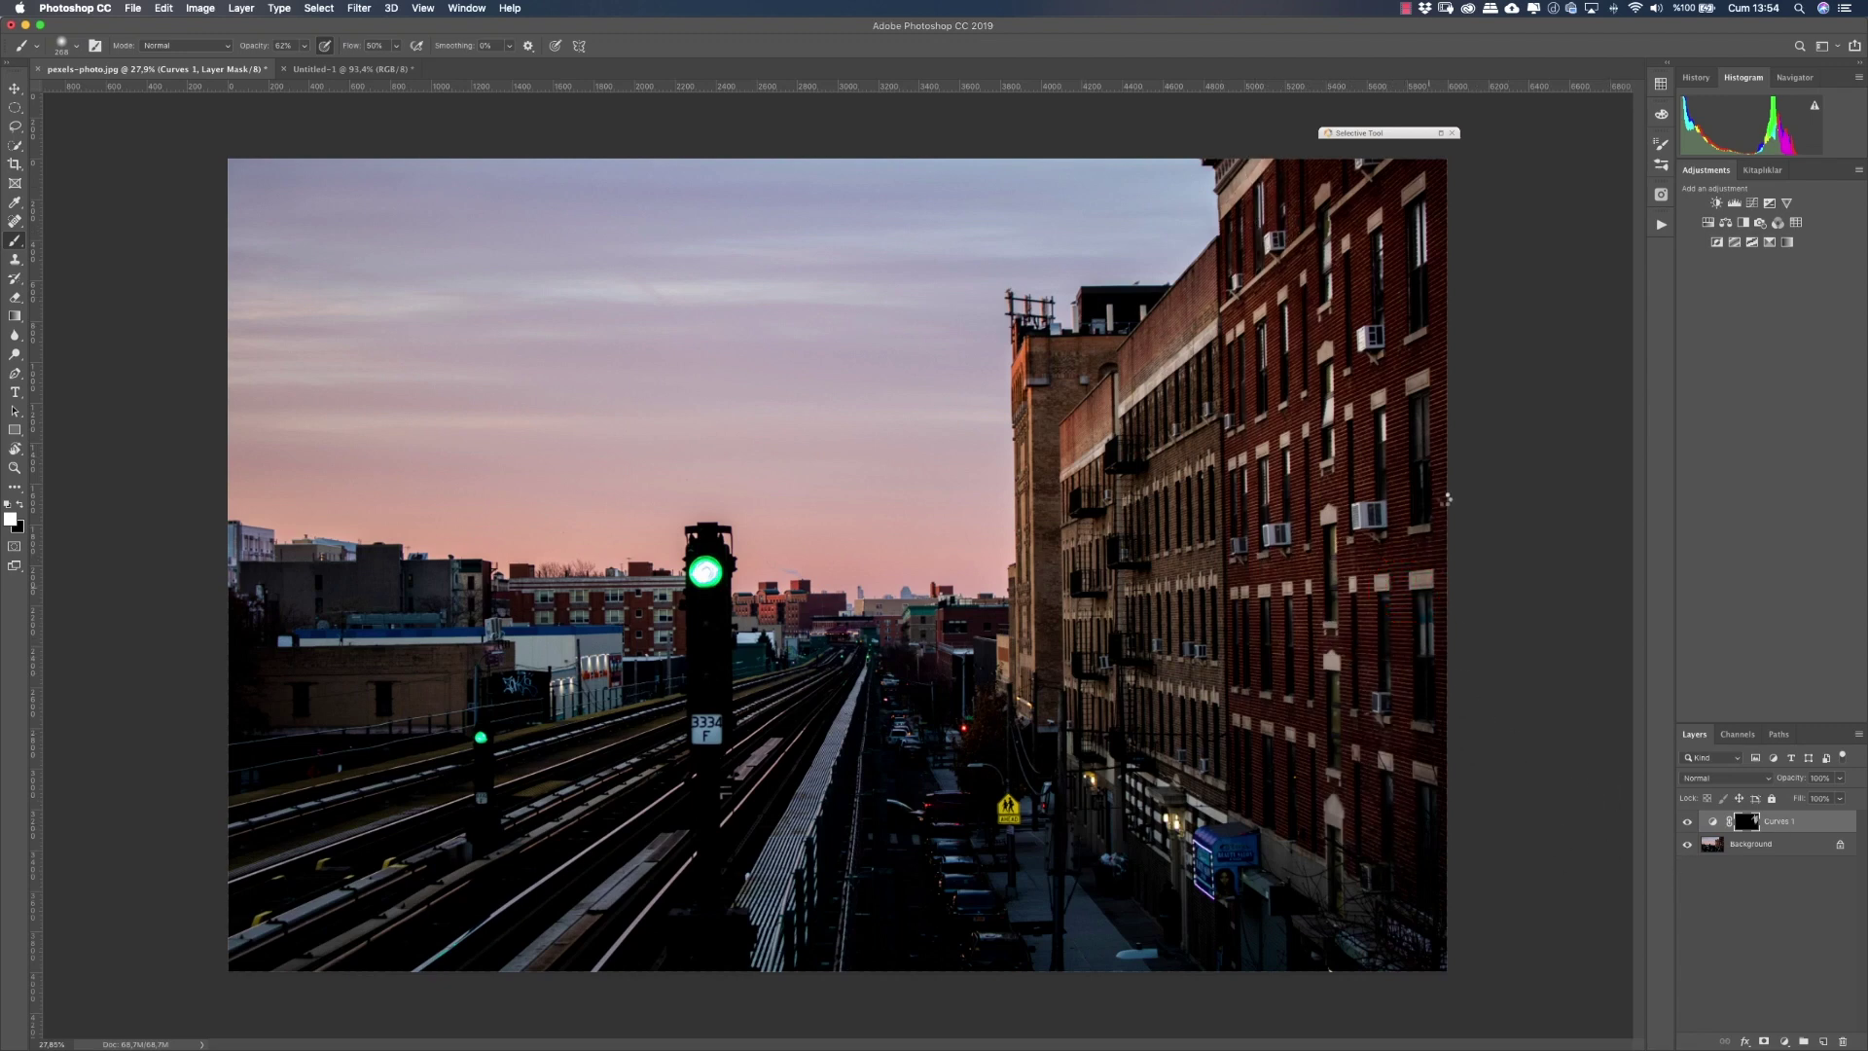
click(1411, 462)
drag(1197, 516, 1025, 389)
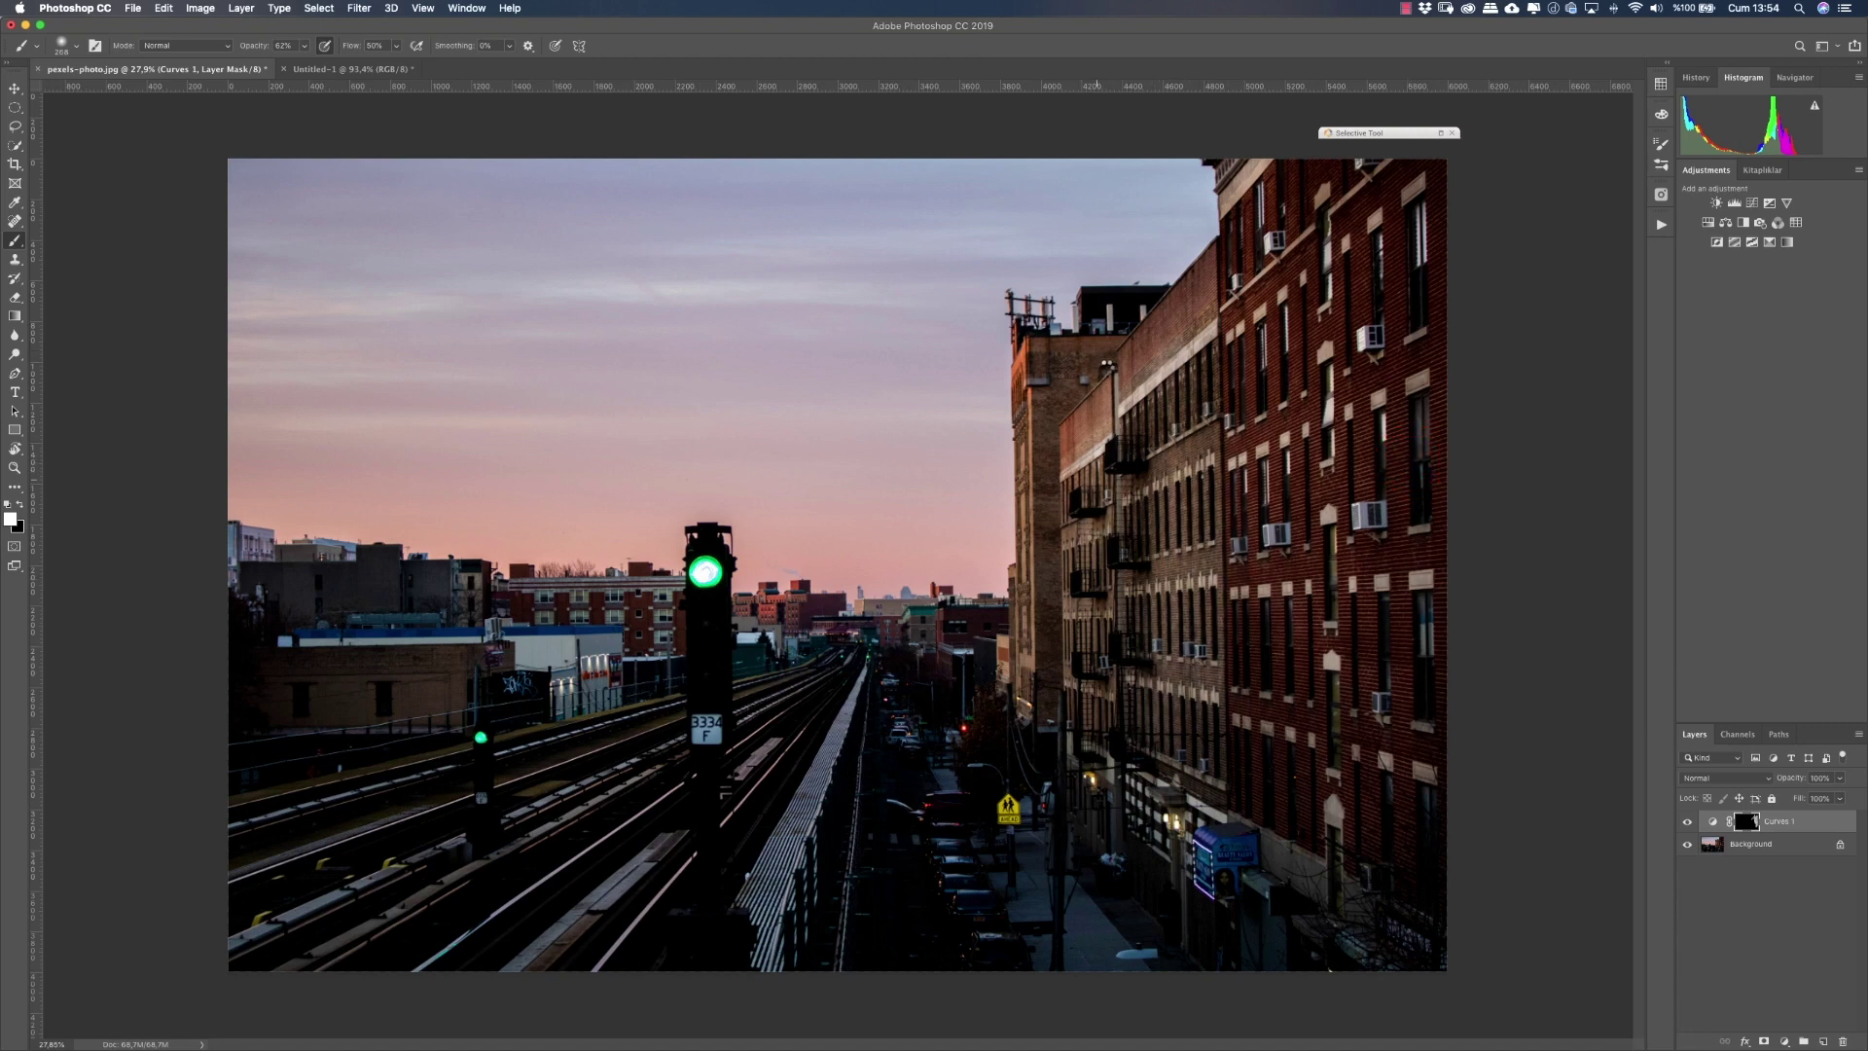
drag(1030, 526, 1355, 771)
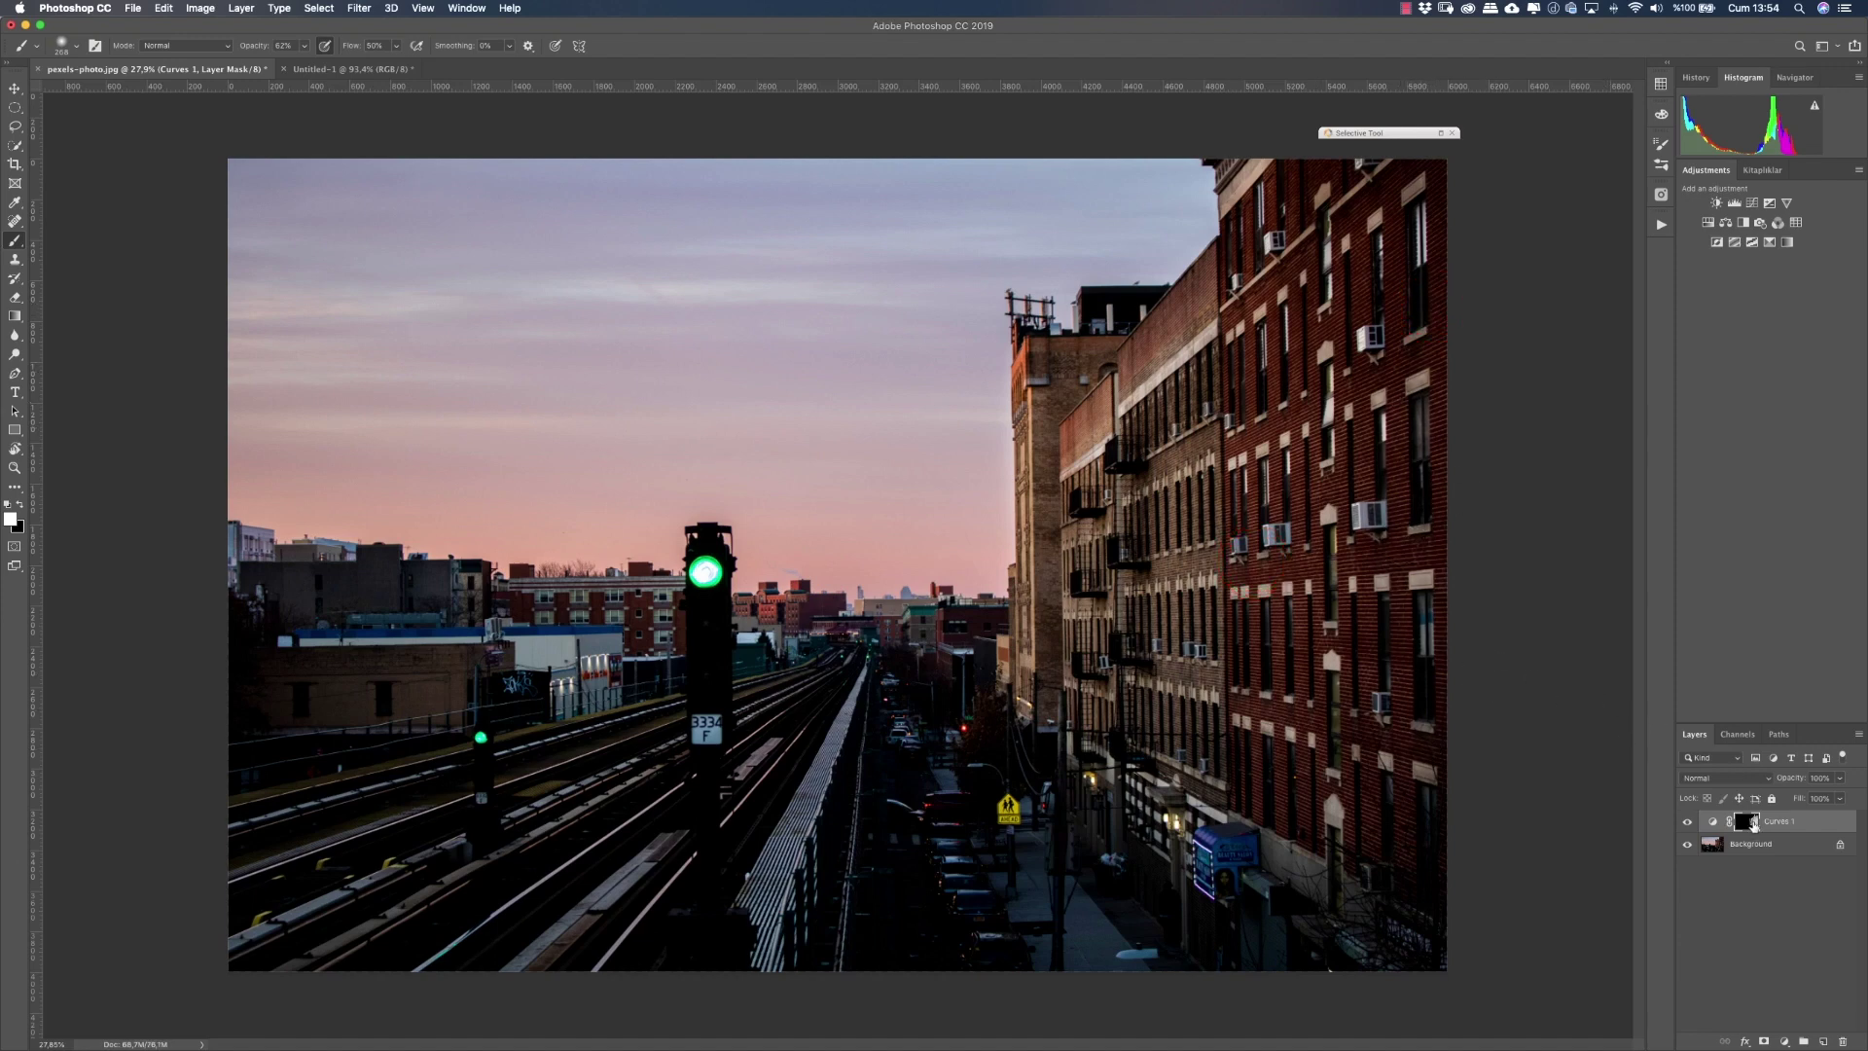
Step: View the Curves mask alone and paint white strokes across the building area
alt+click(1755, 822)
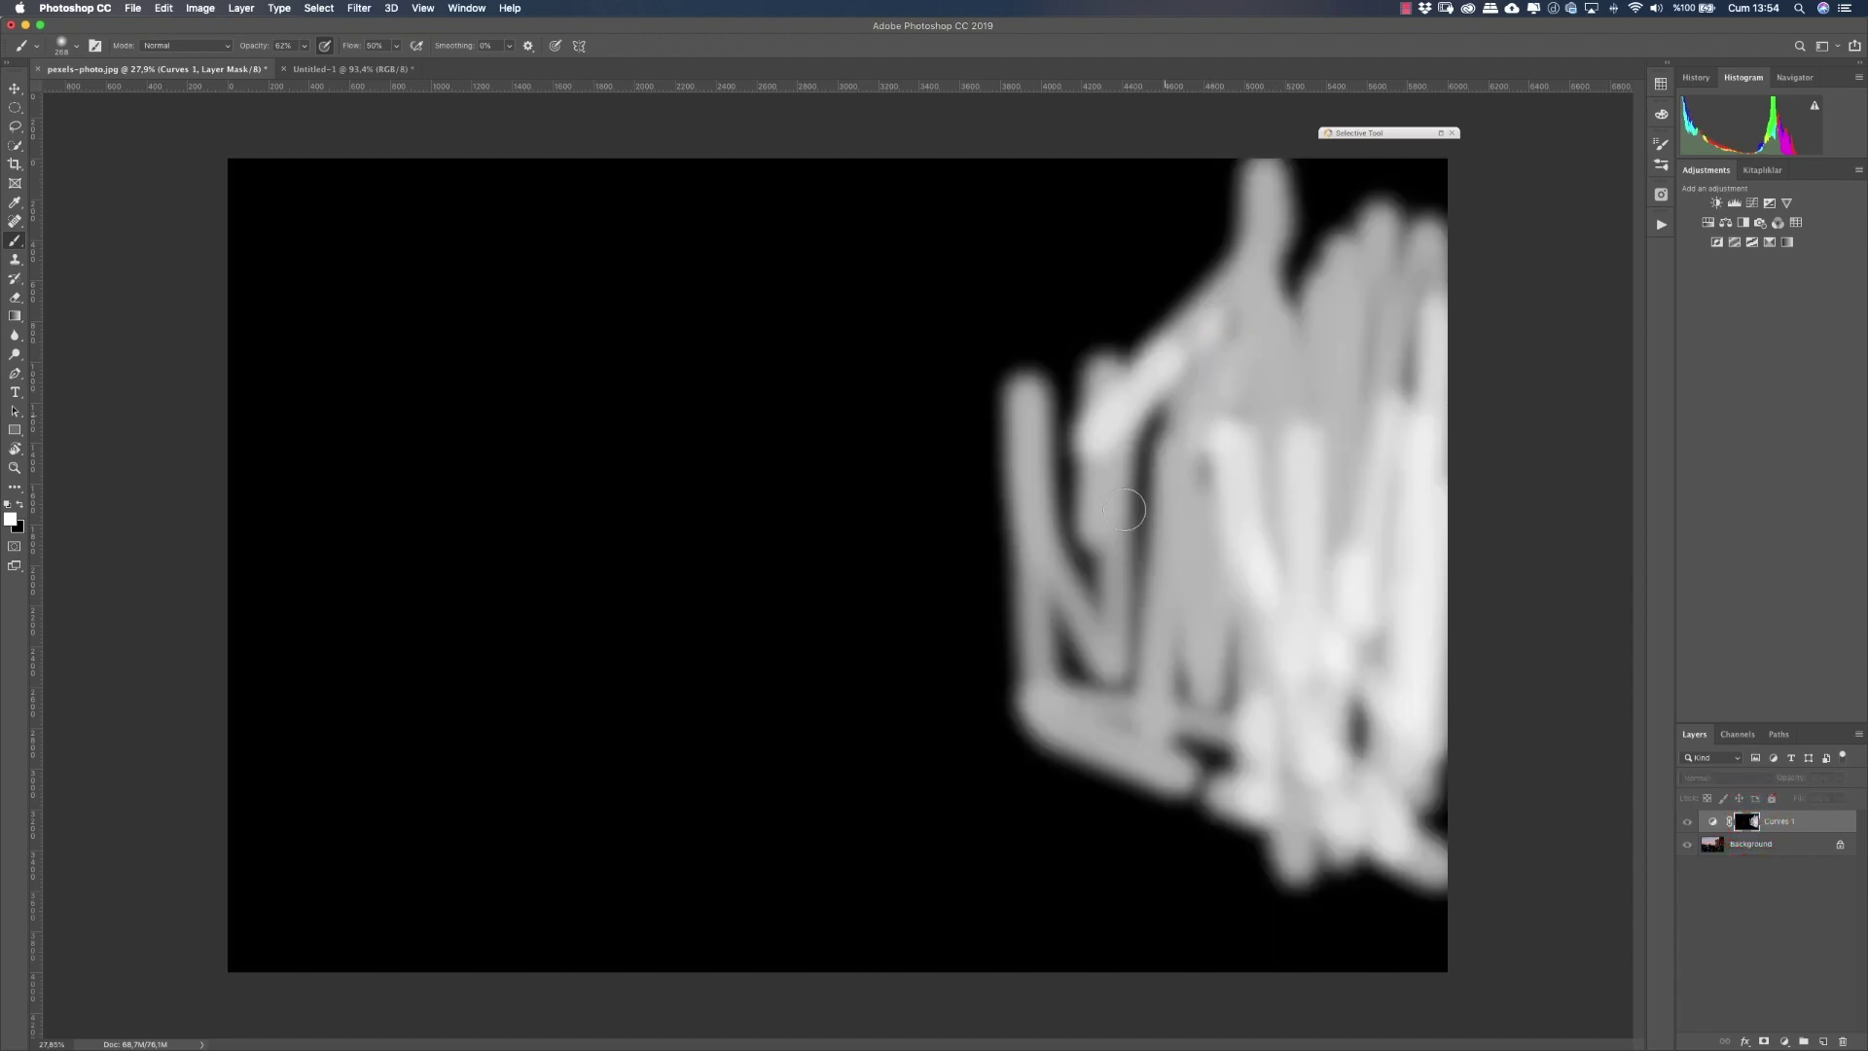
click(1155, 417)
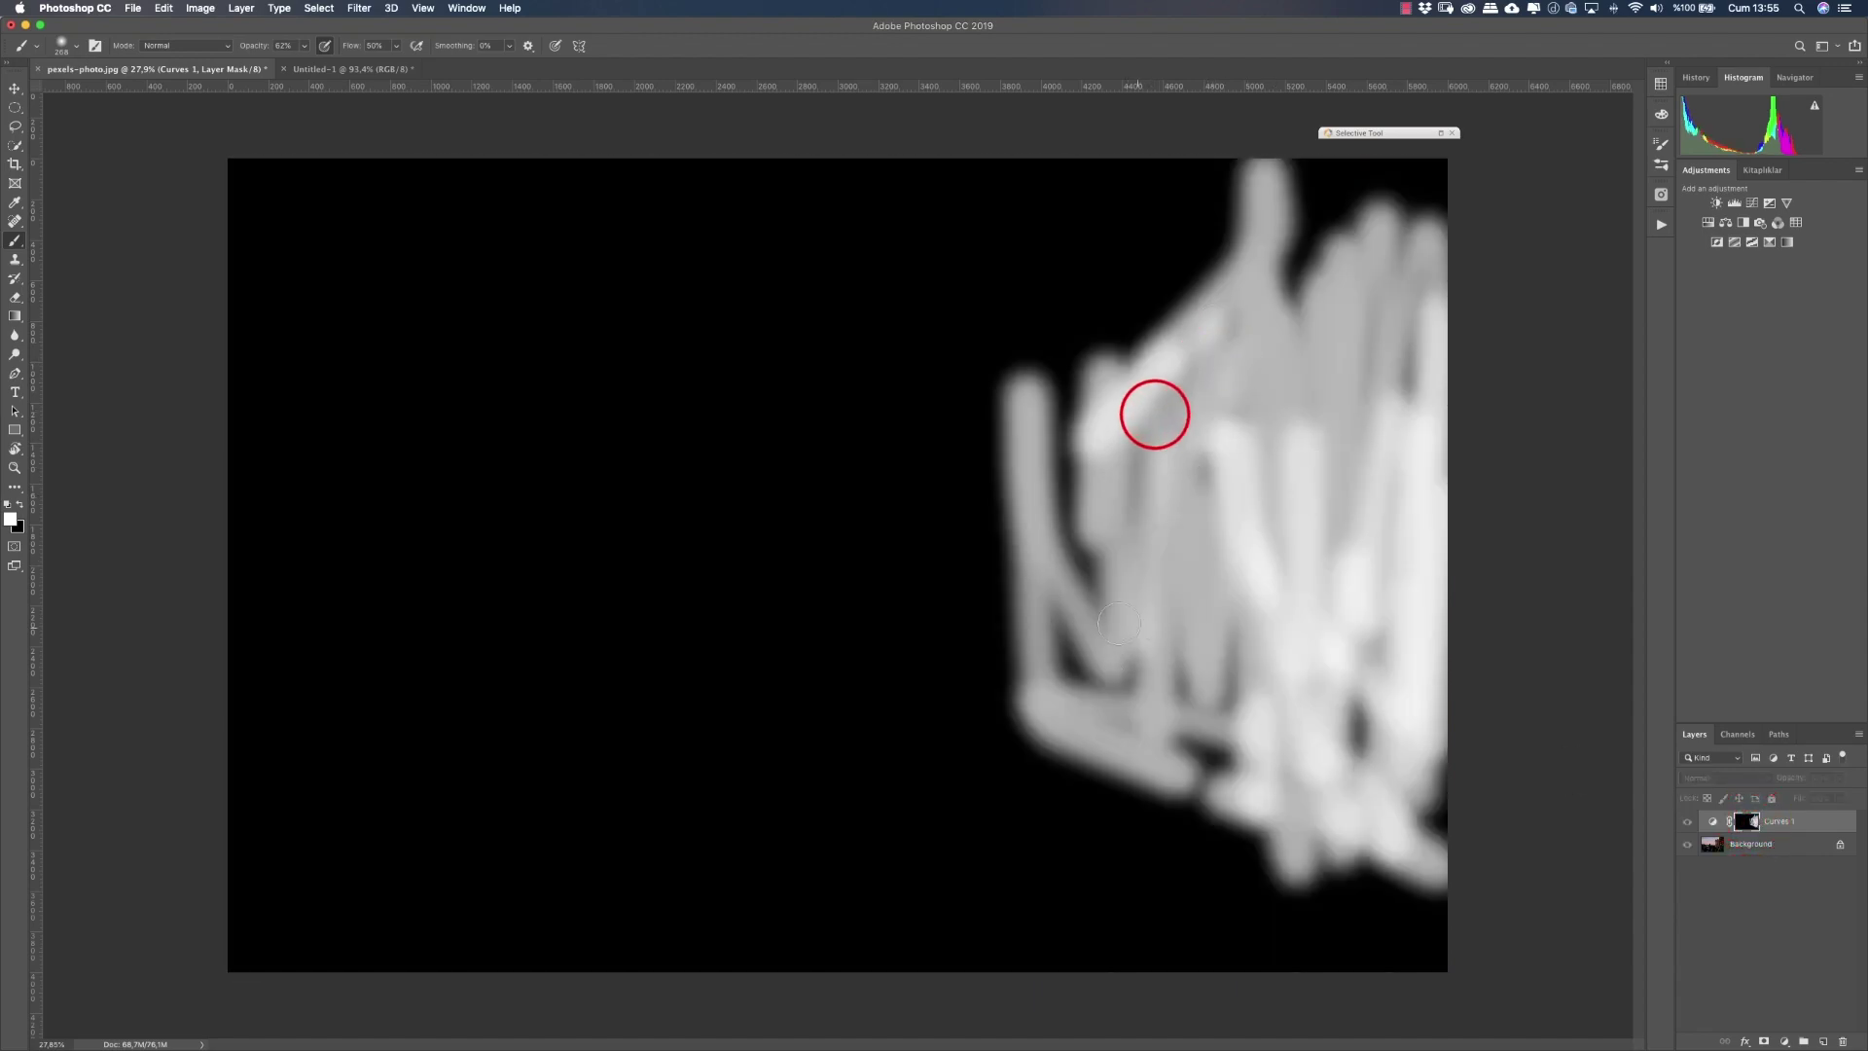
drag(1155, 416, 1137, 659)
mouse_move(1058, 402)
mouse_down()
mouse_move(1073, 542)
mouse_move(1113, 646)
mouse_move(1228, 684)
mouse_up()
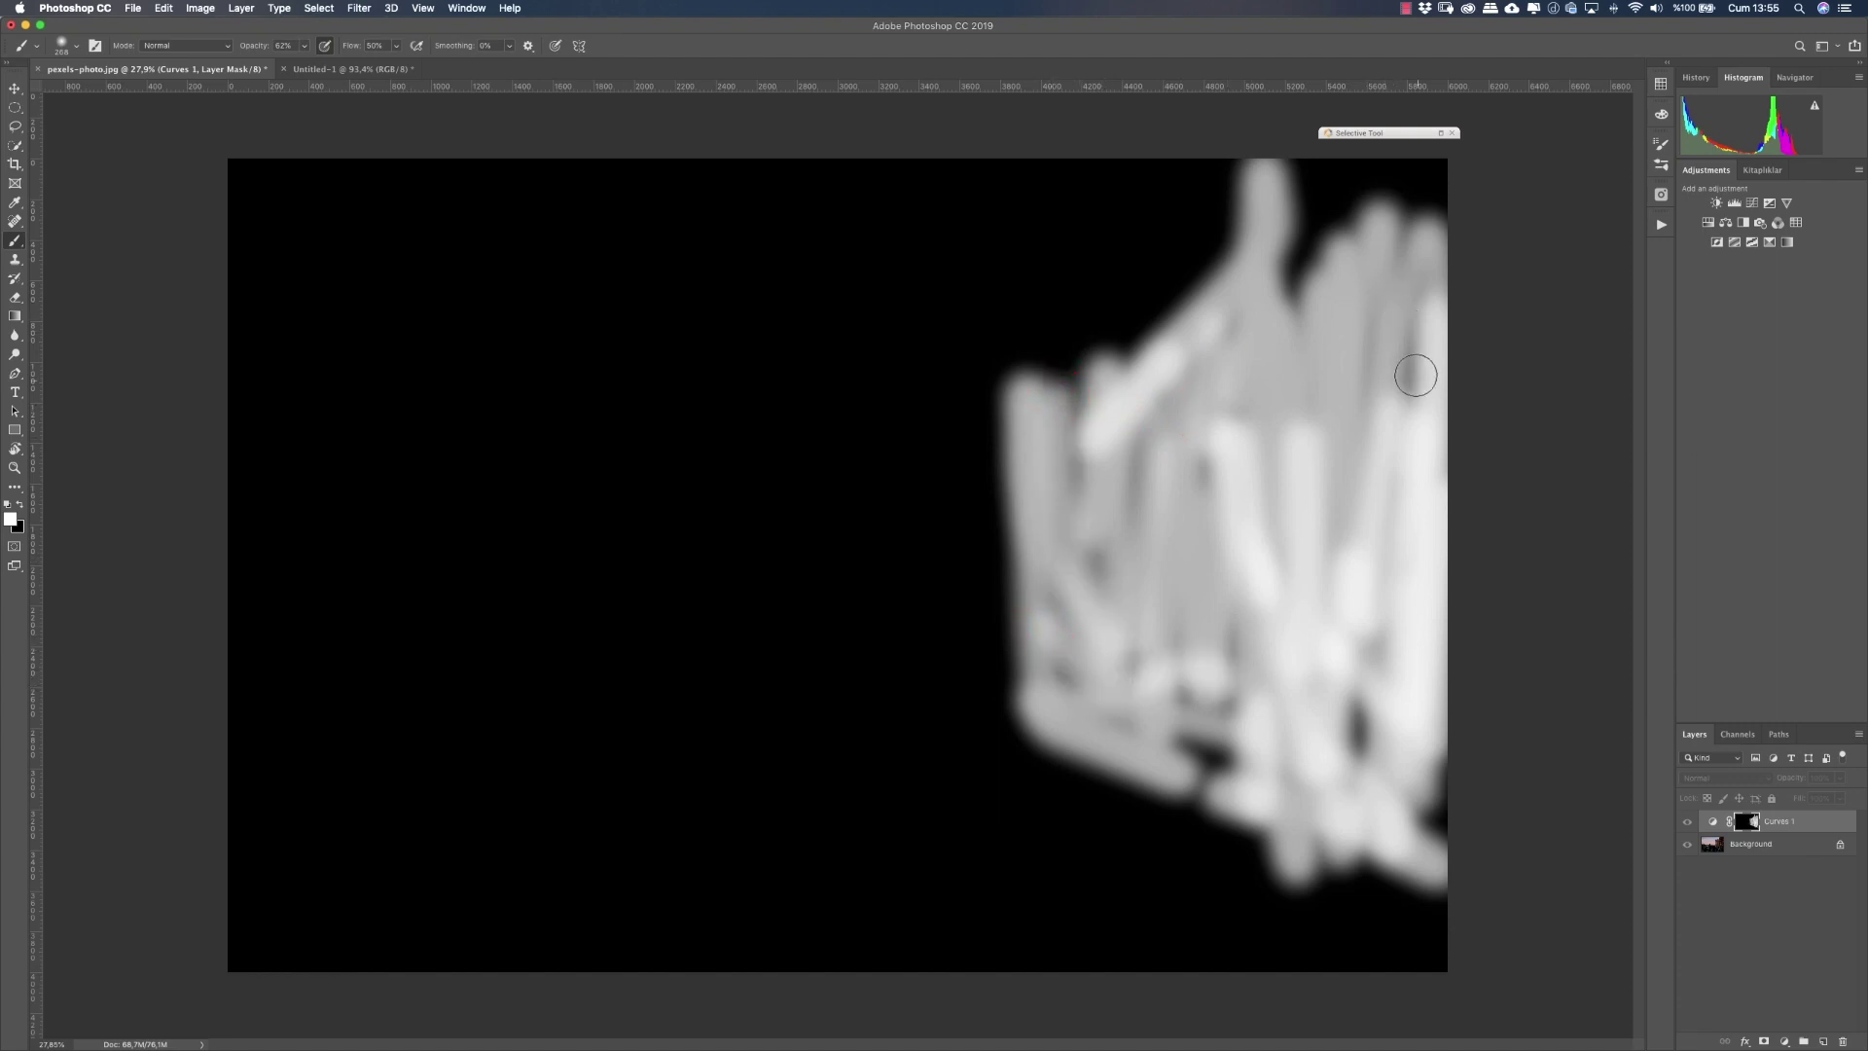
drag(1409, 357, 1409, 442)
mouse_move(1294, 170)
mouse_down()
mouse_move(1377, 241)
mouse_move(1436, 170)
mouse_up()
click(1340, 164)
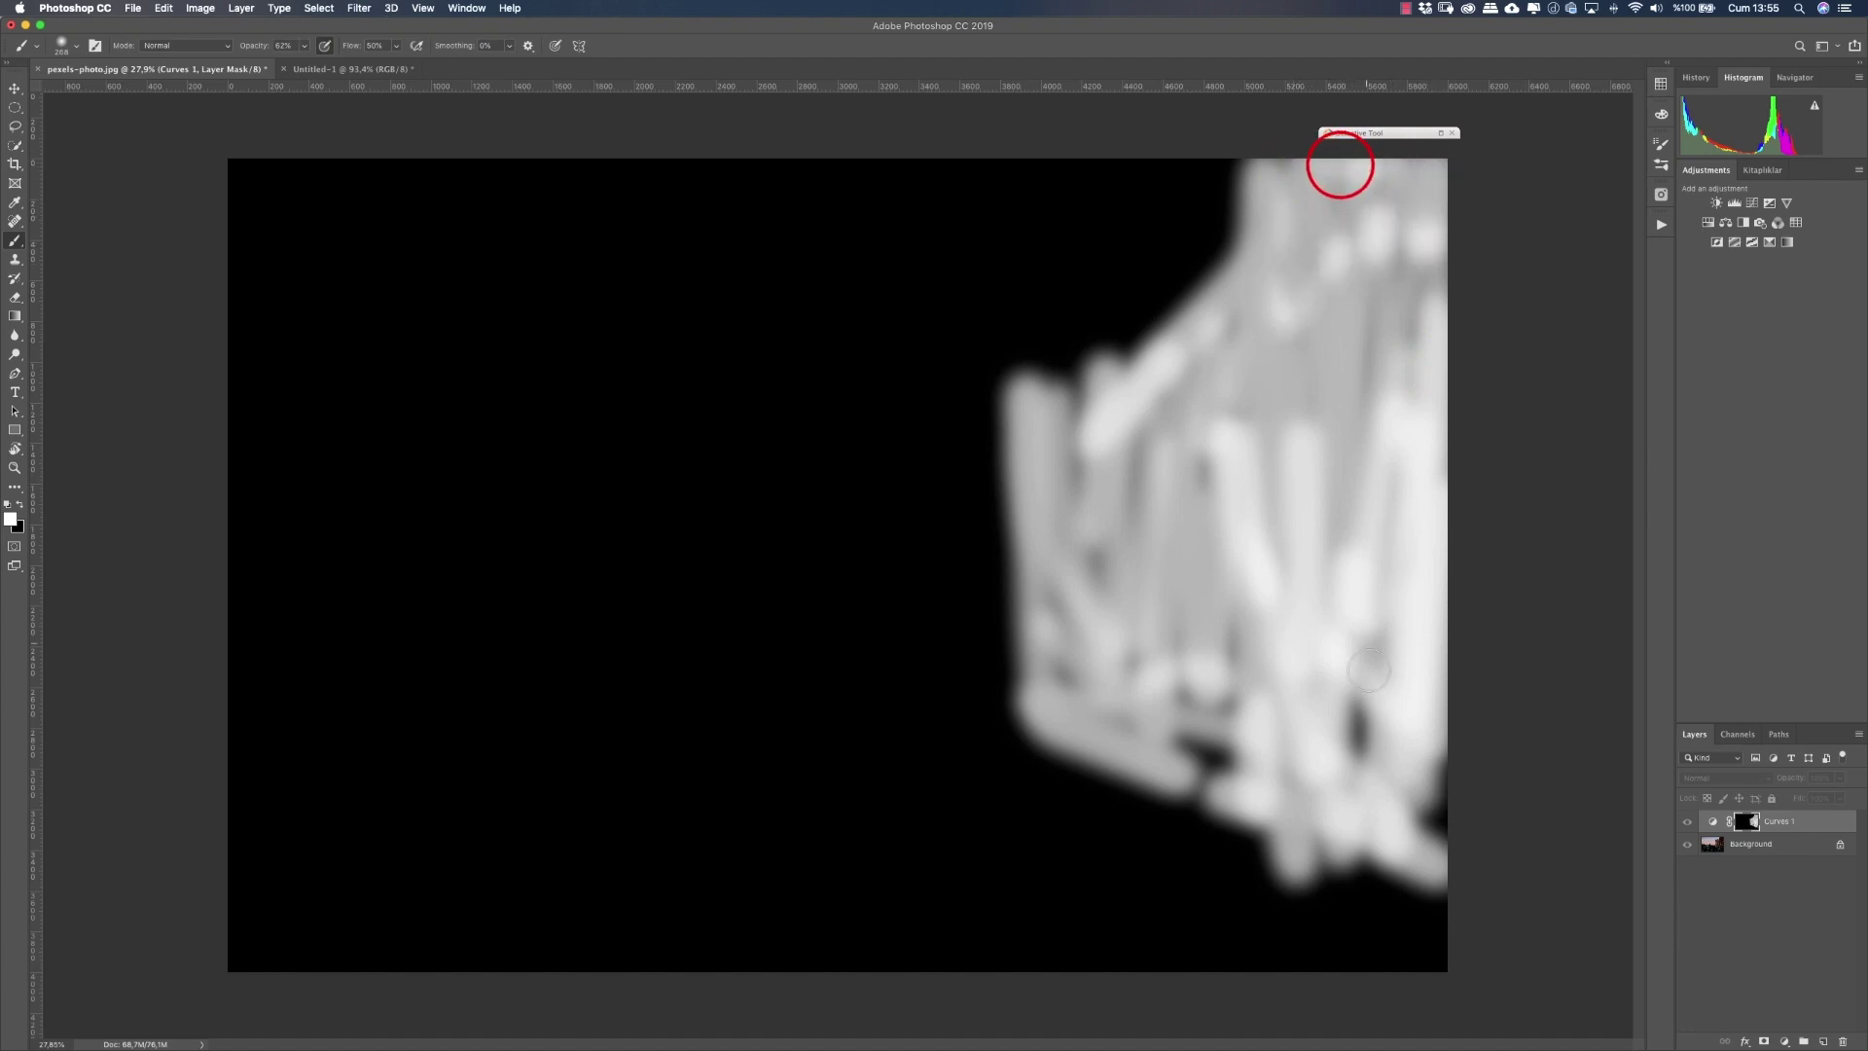
drag(1366, 703, 1185, 747)
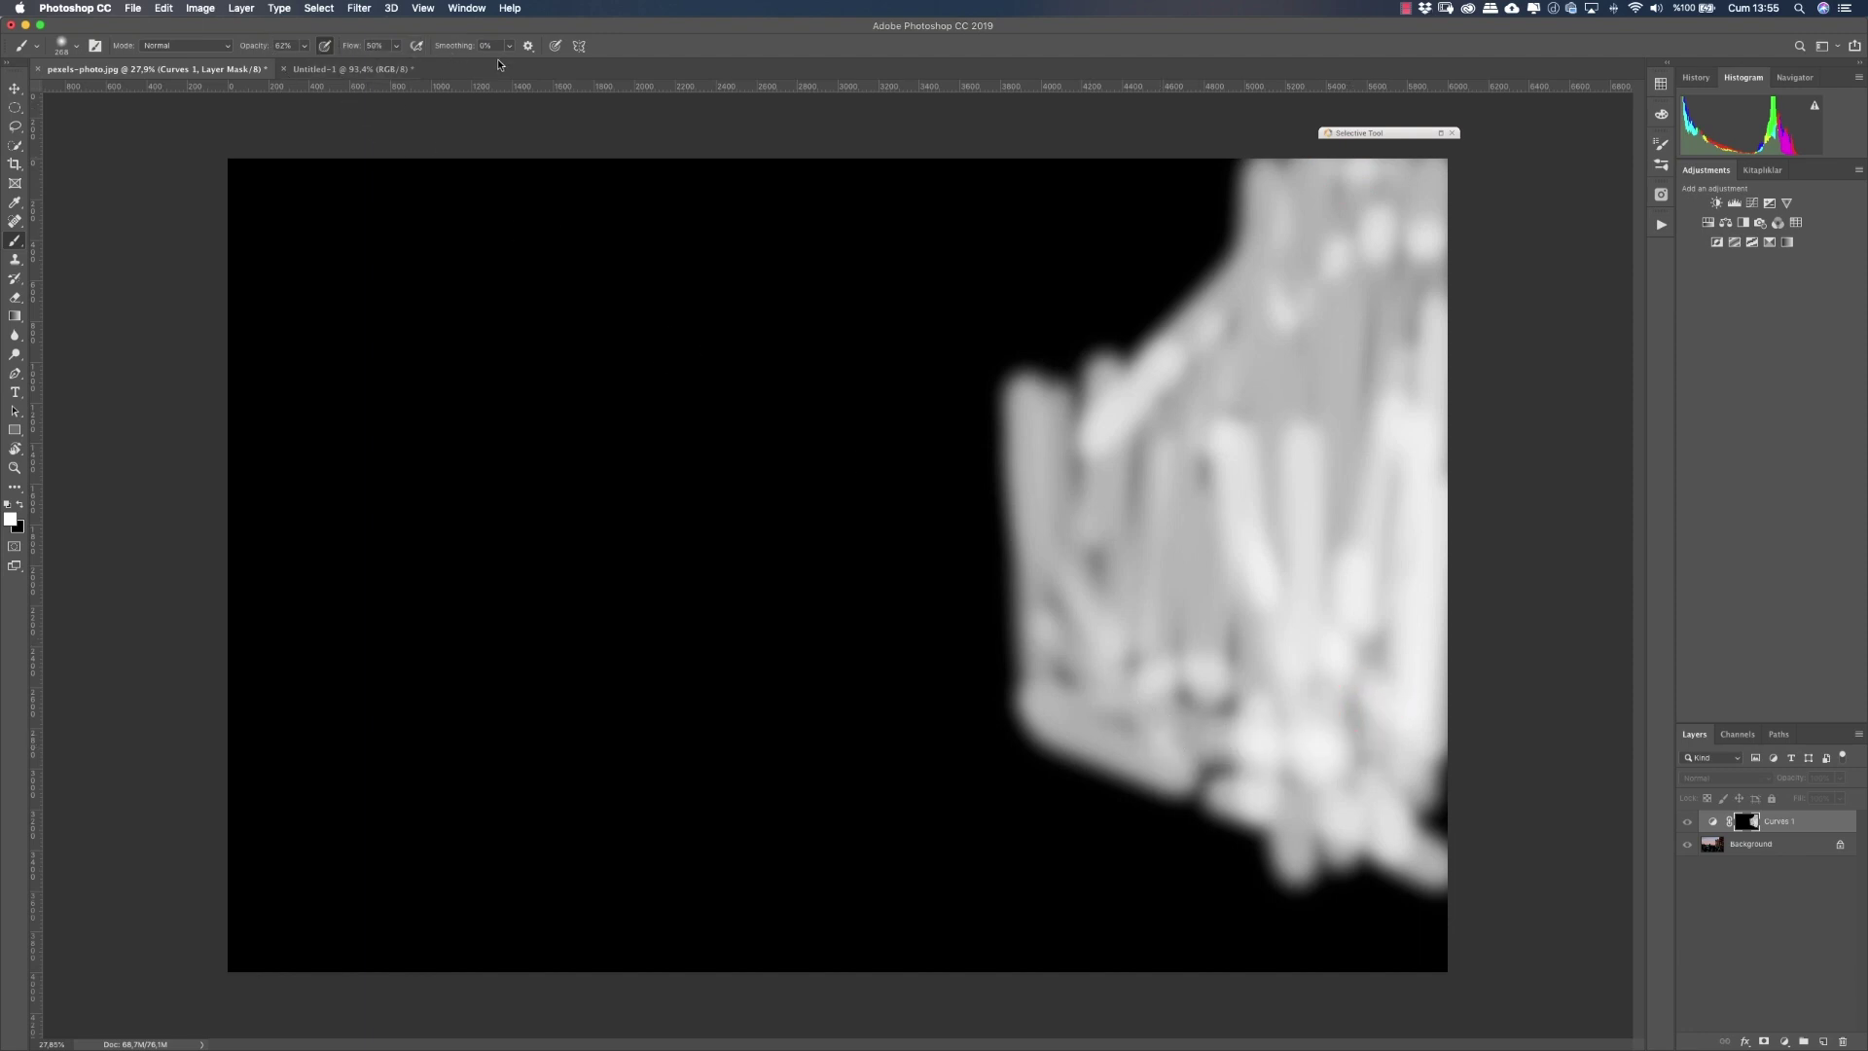
Step: Resize the brush, fill the lower storefront area with white, and return to the colour view
right_click(324, 258)
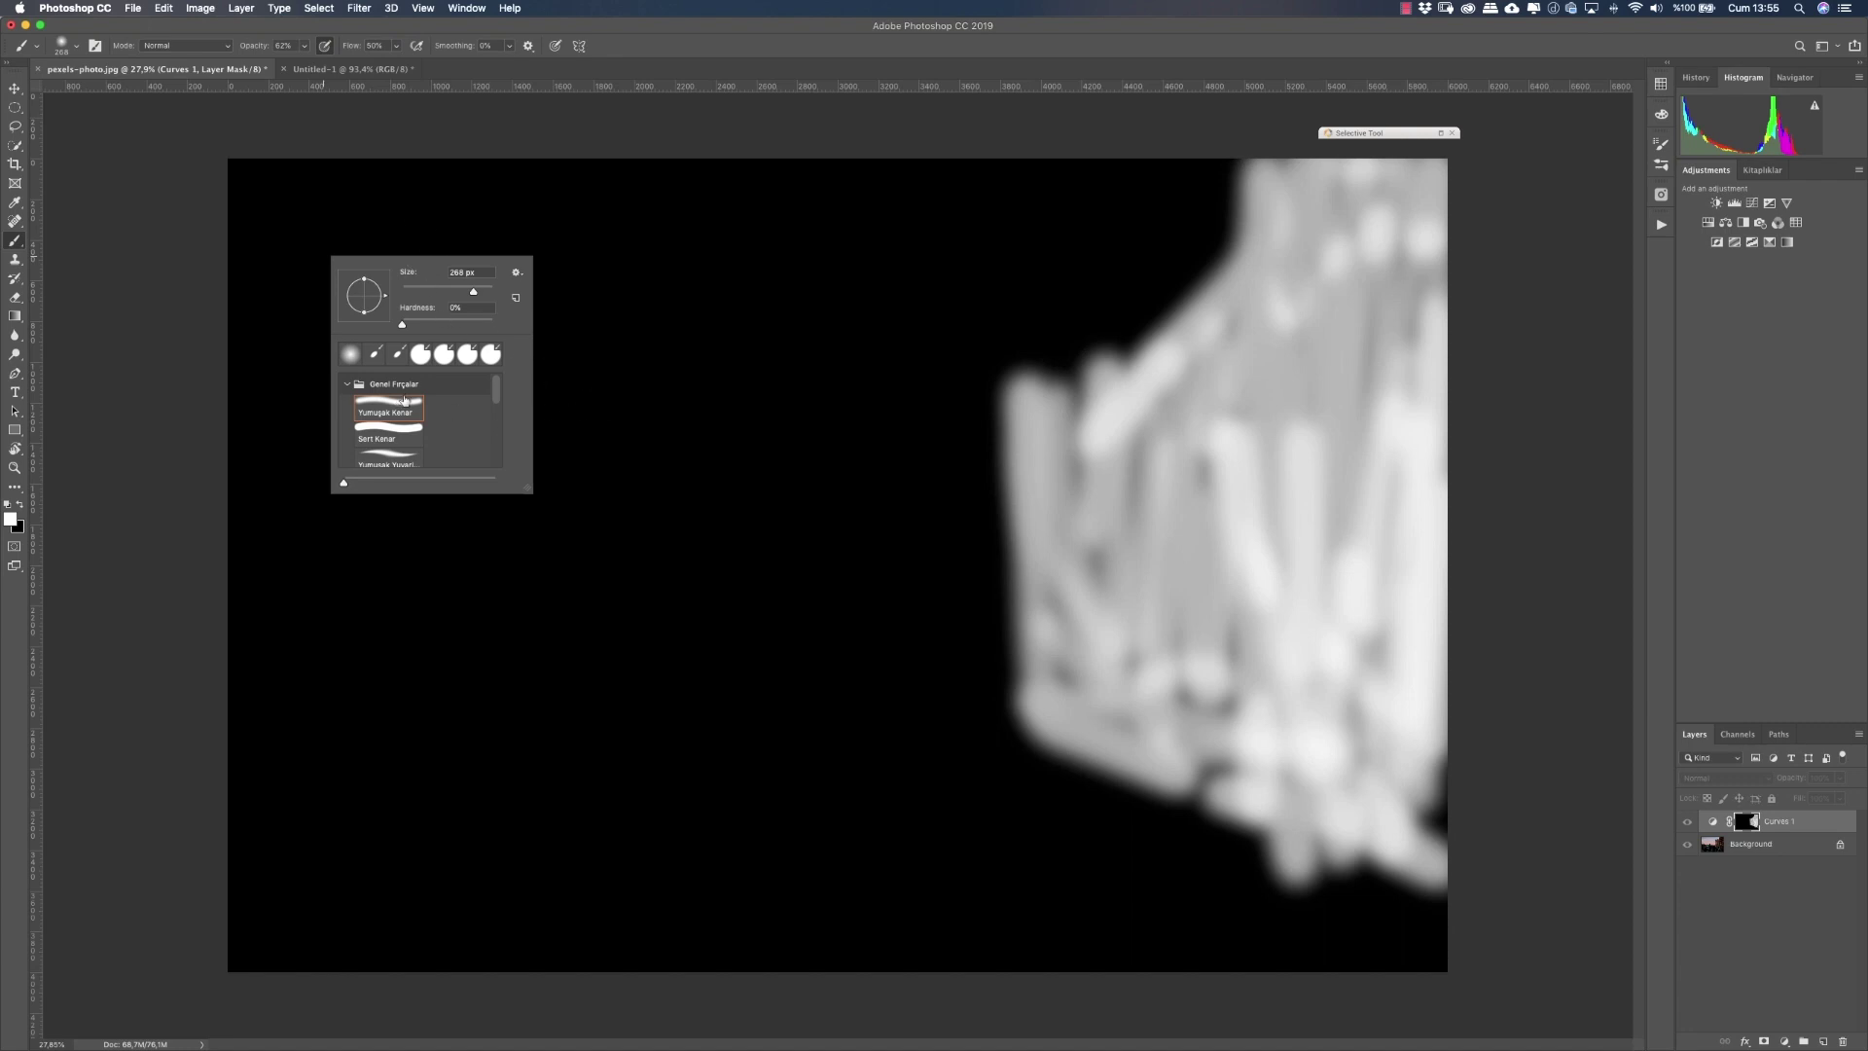
click(1183, 734)
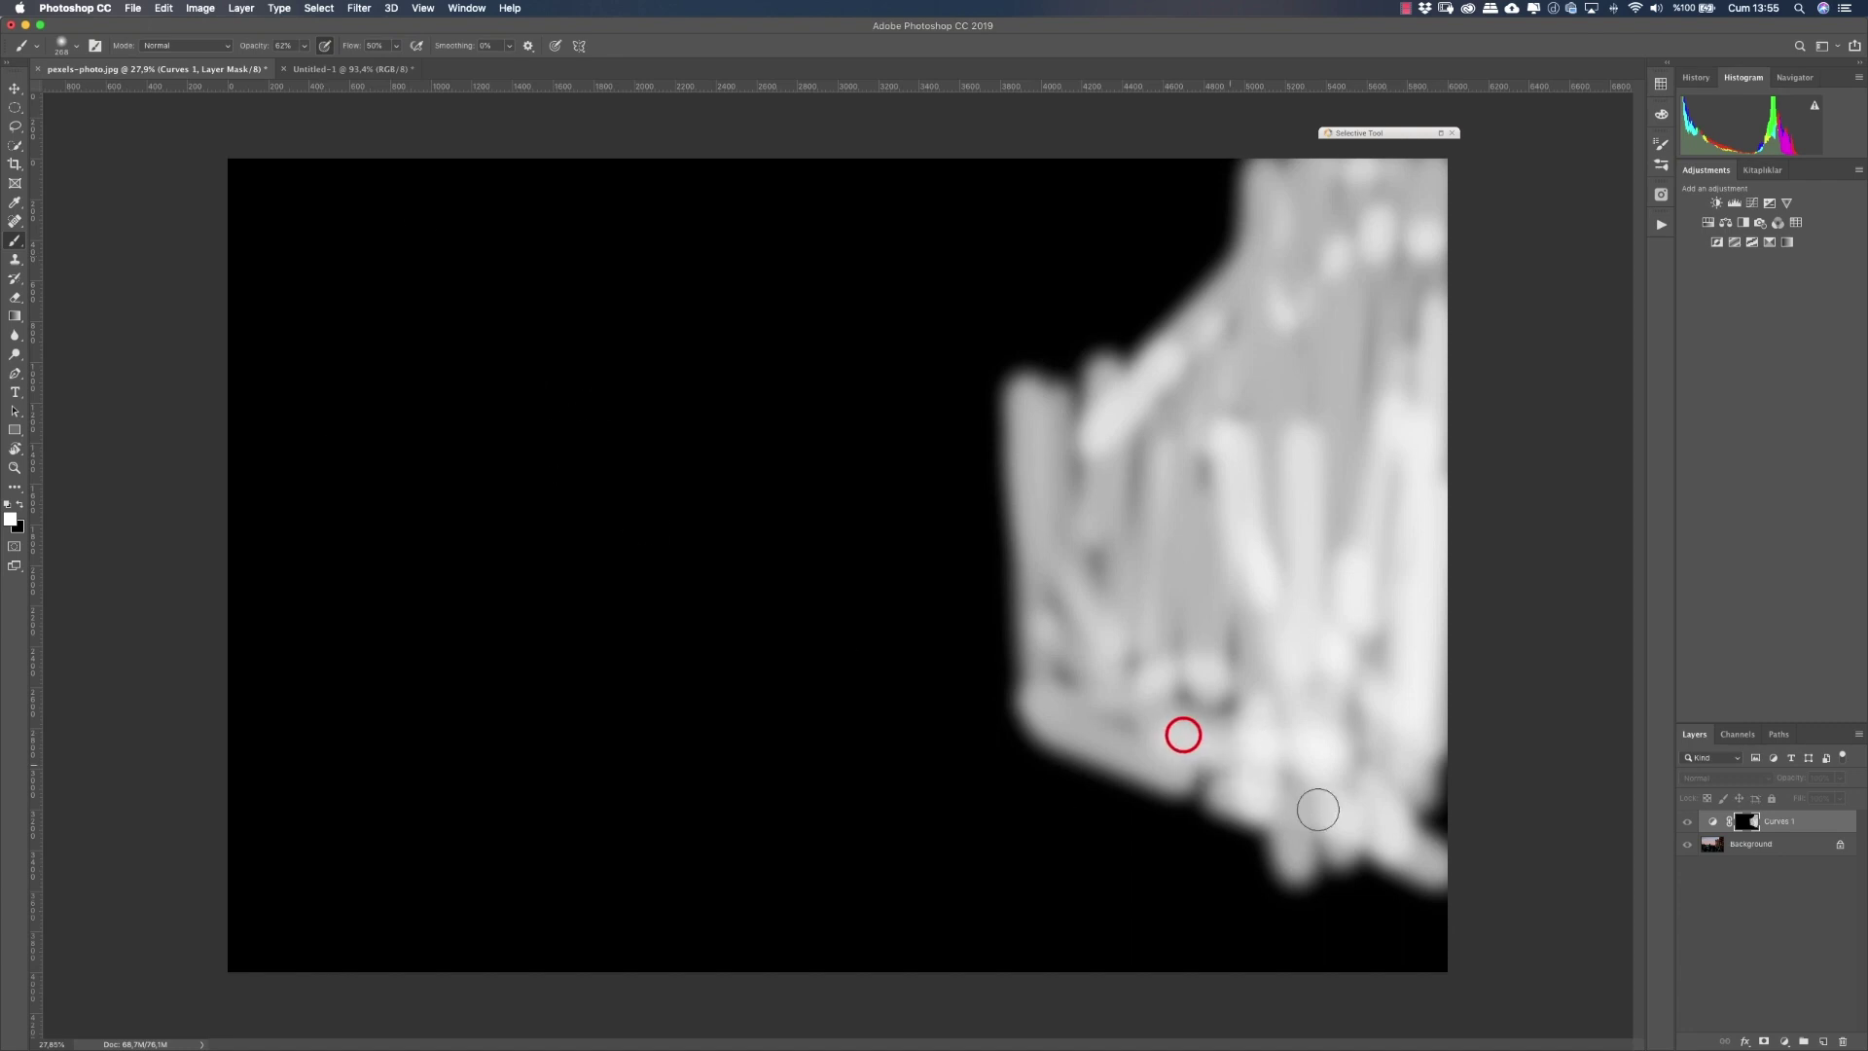
drag(1317, 810, 1426, 827)
drag(1221, 713, 1146, 697)
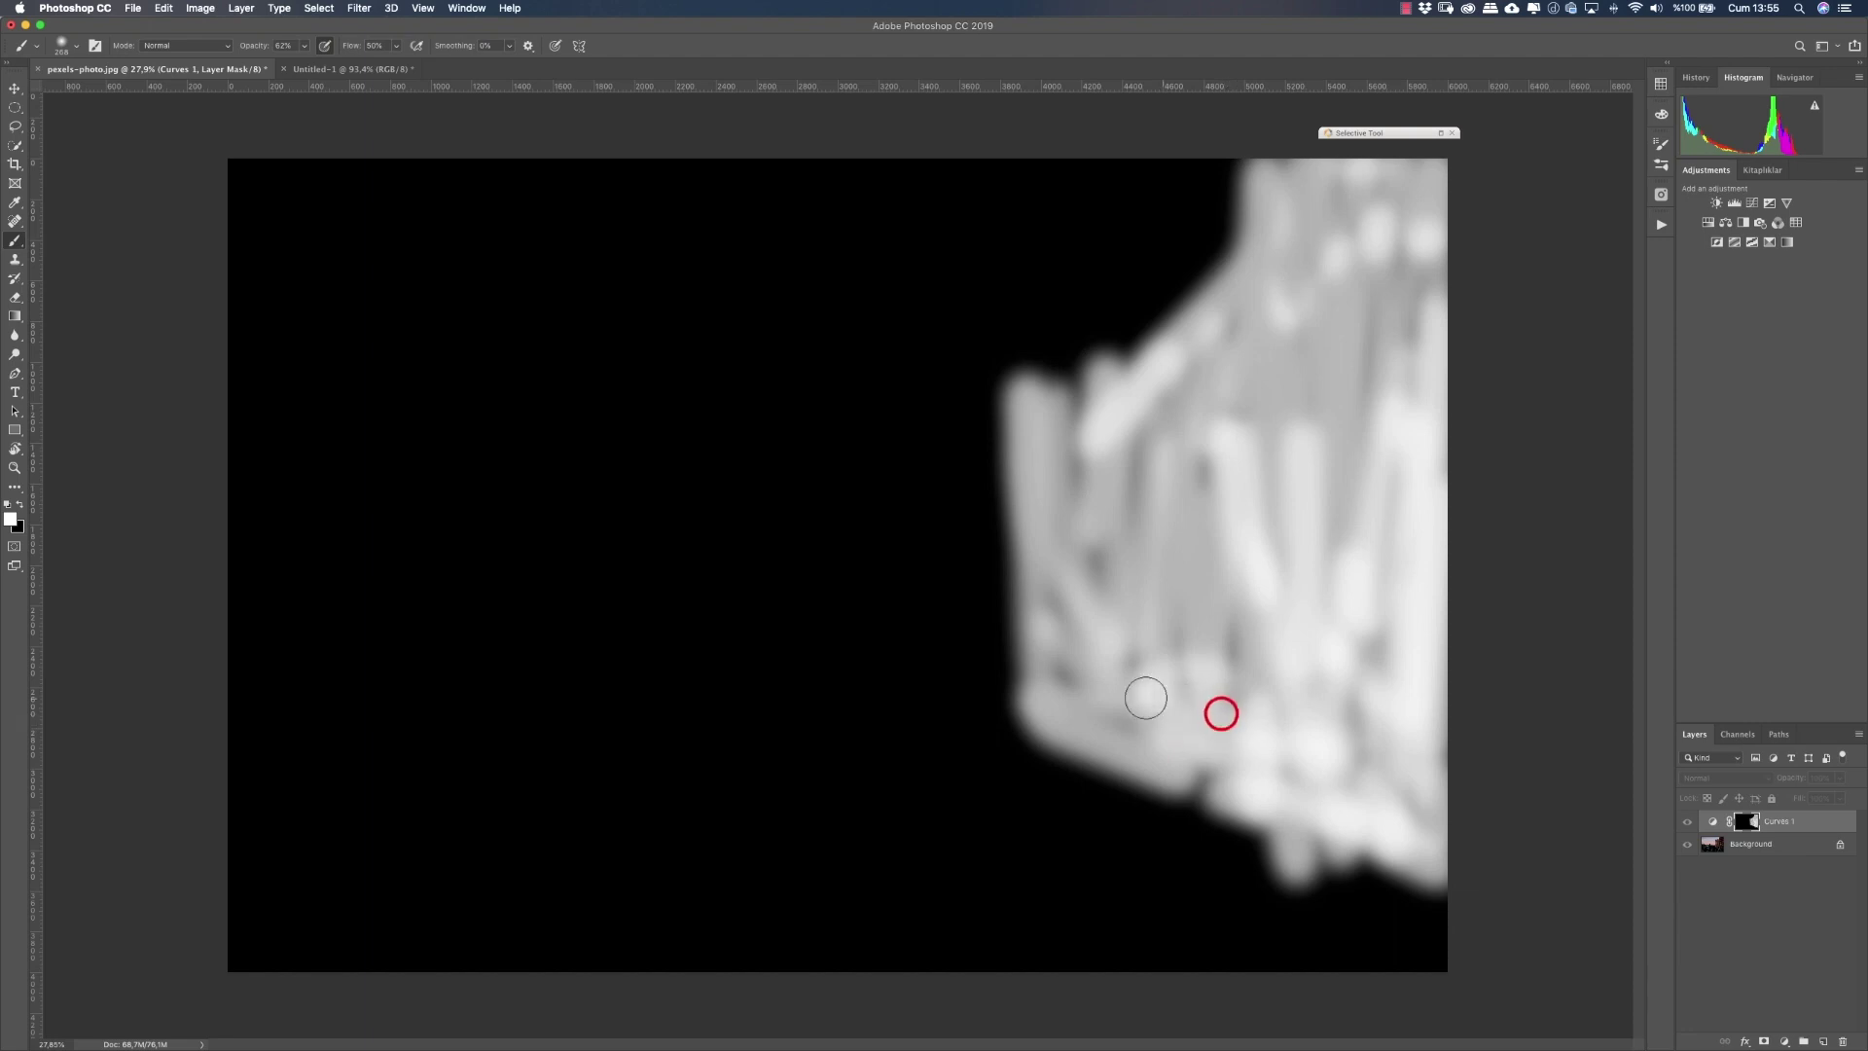
click(1205, 459)
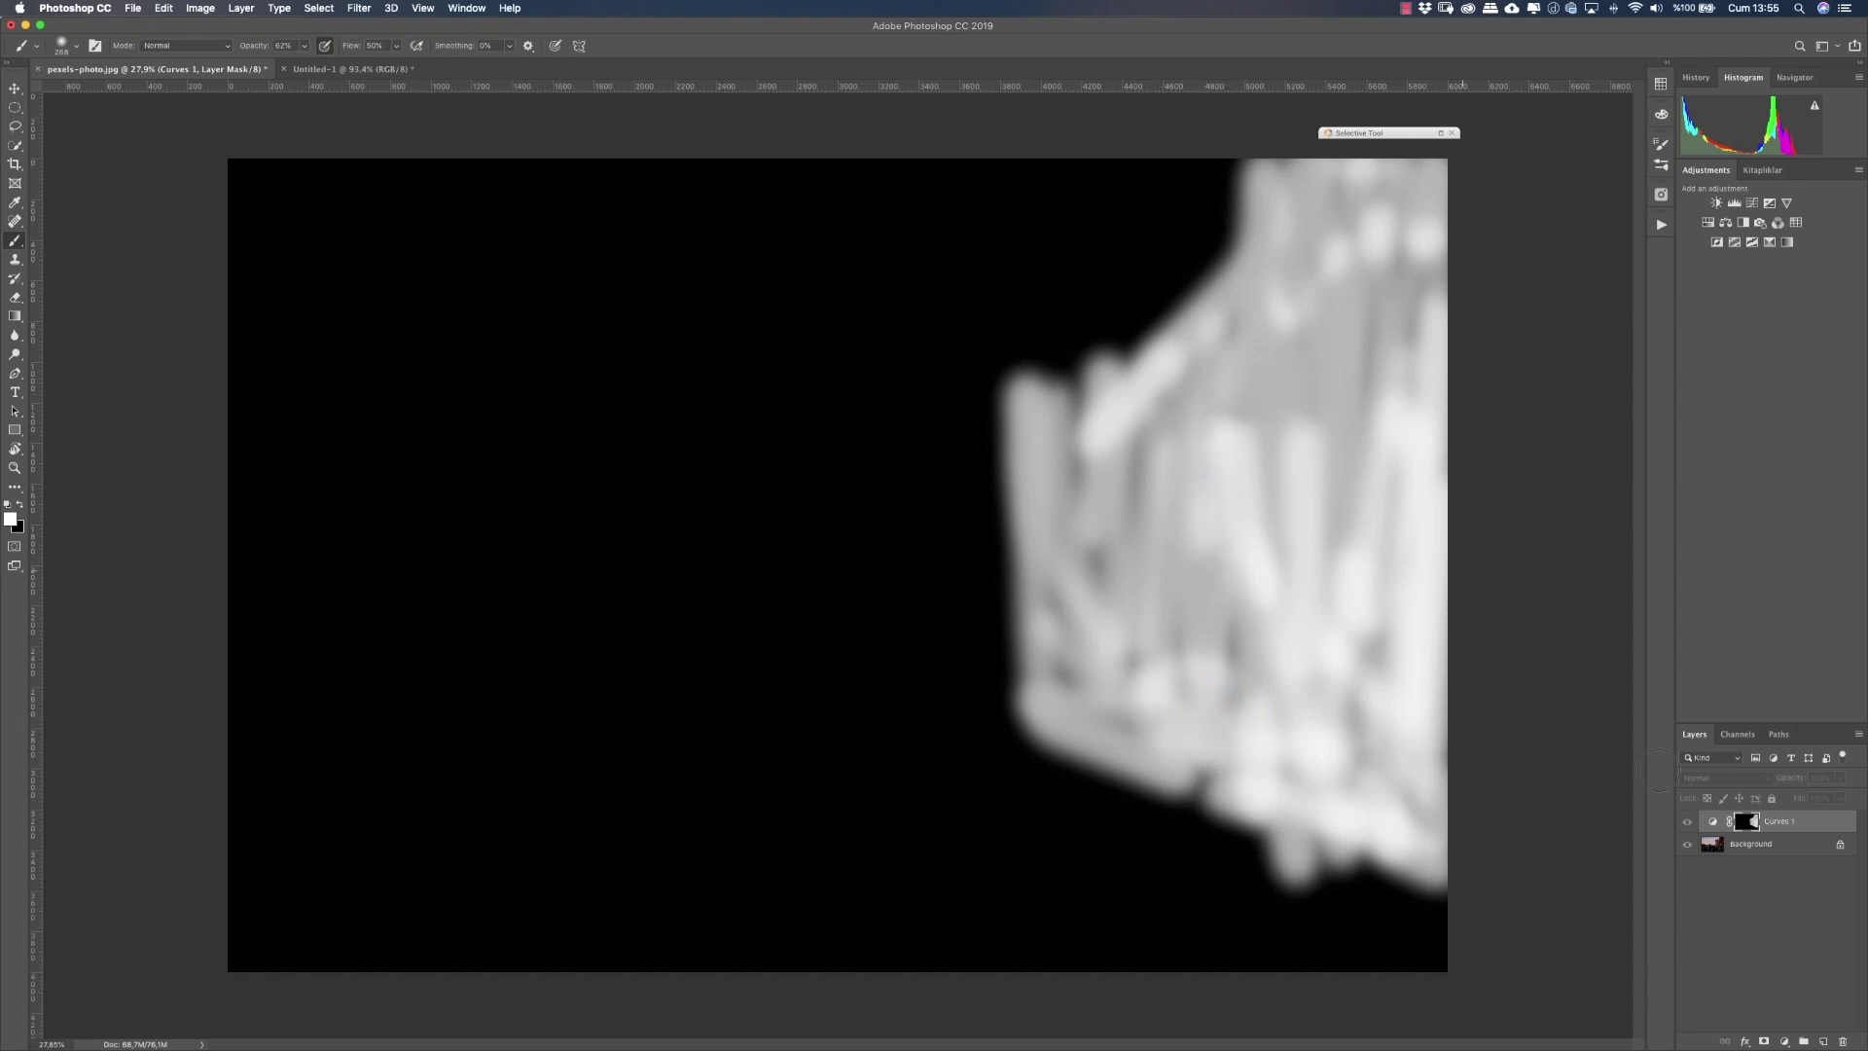
alt+click(1738, 825)
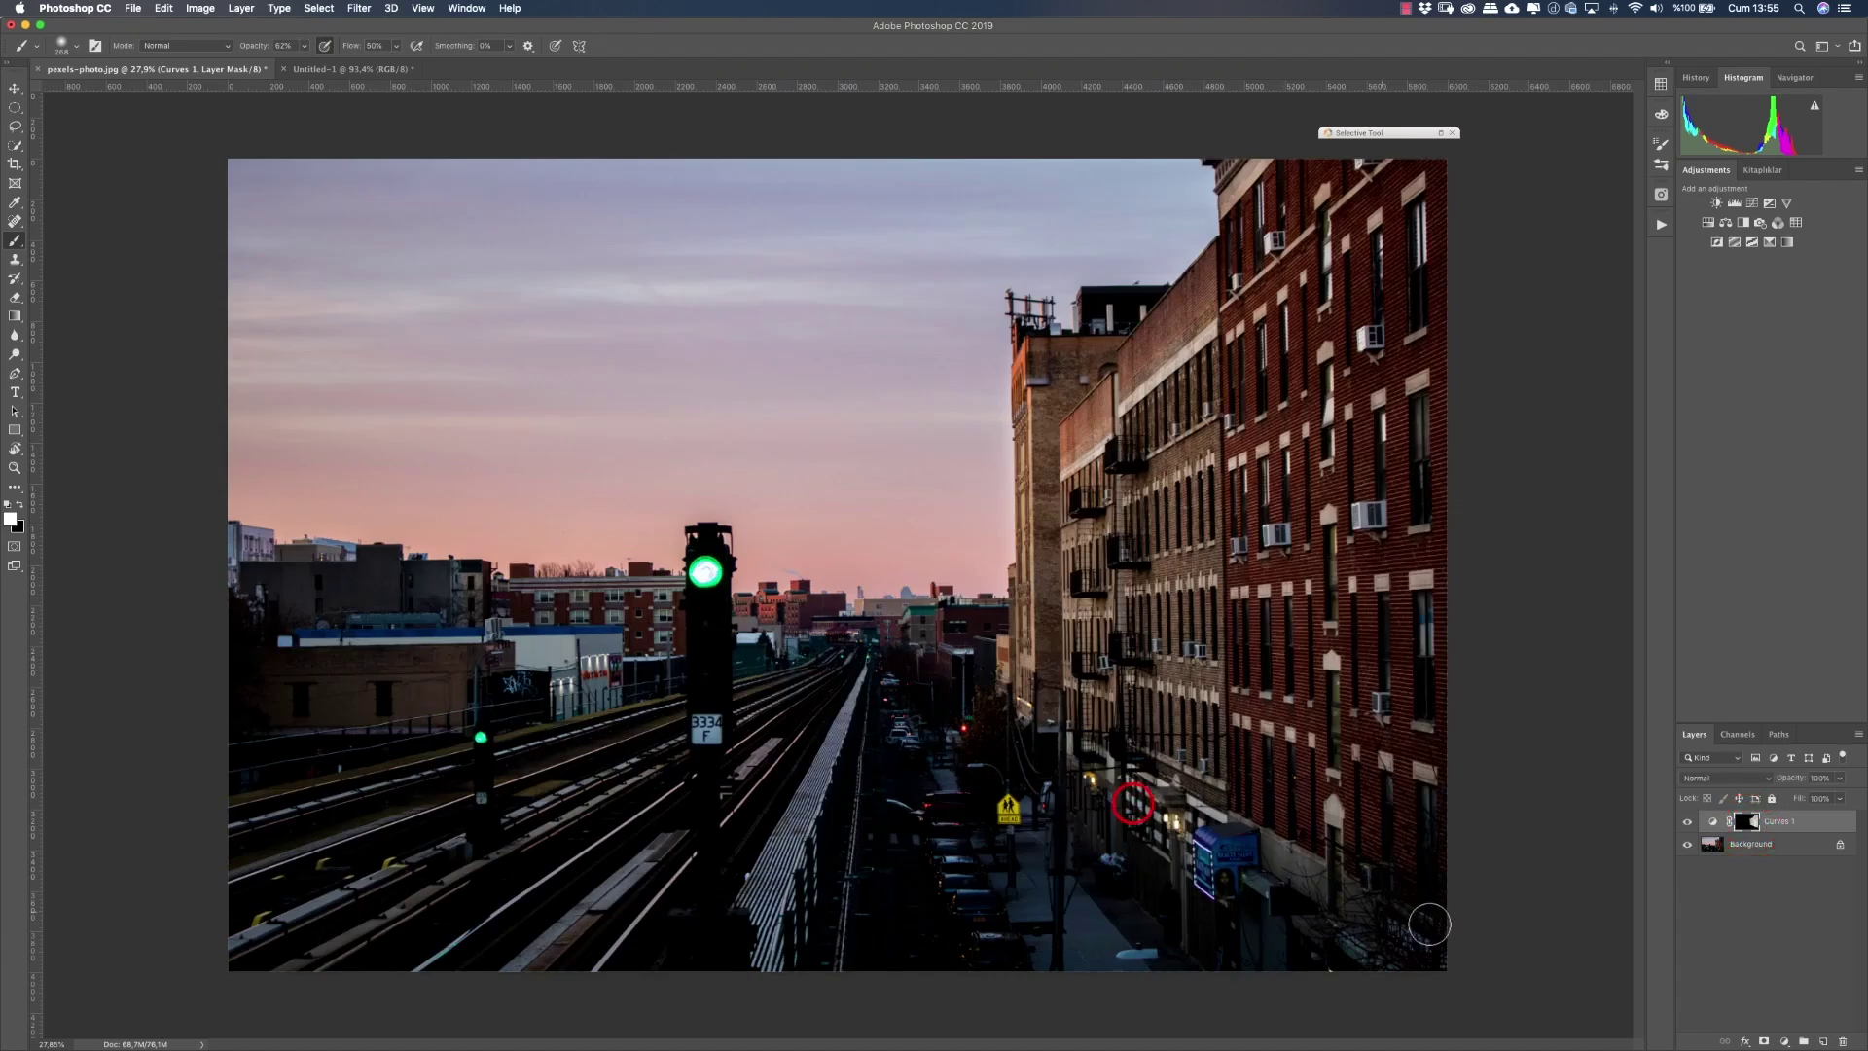
mouse_move(1212, 840)
mouse_down()
mouse_move(1134, 803)
mouse_move(1211, 817)
mouse_up()
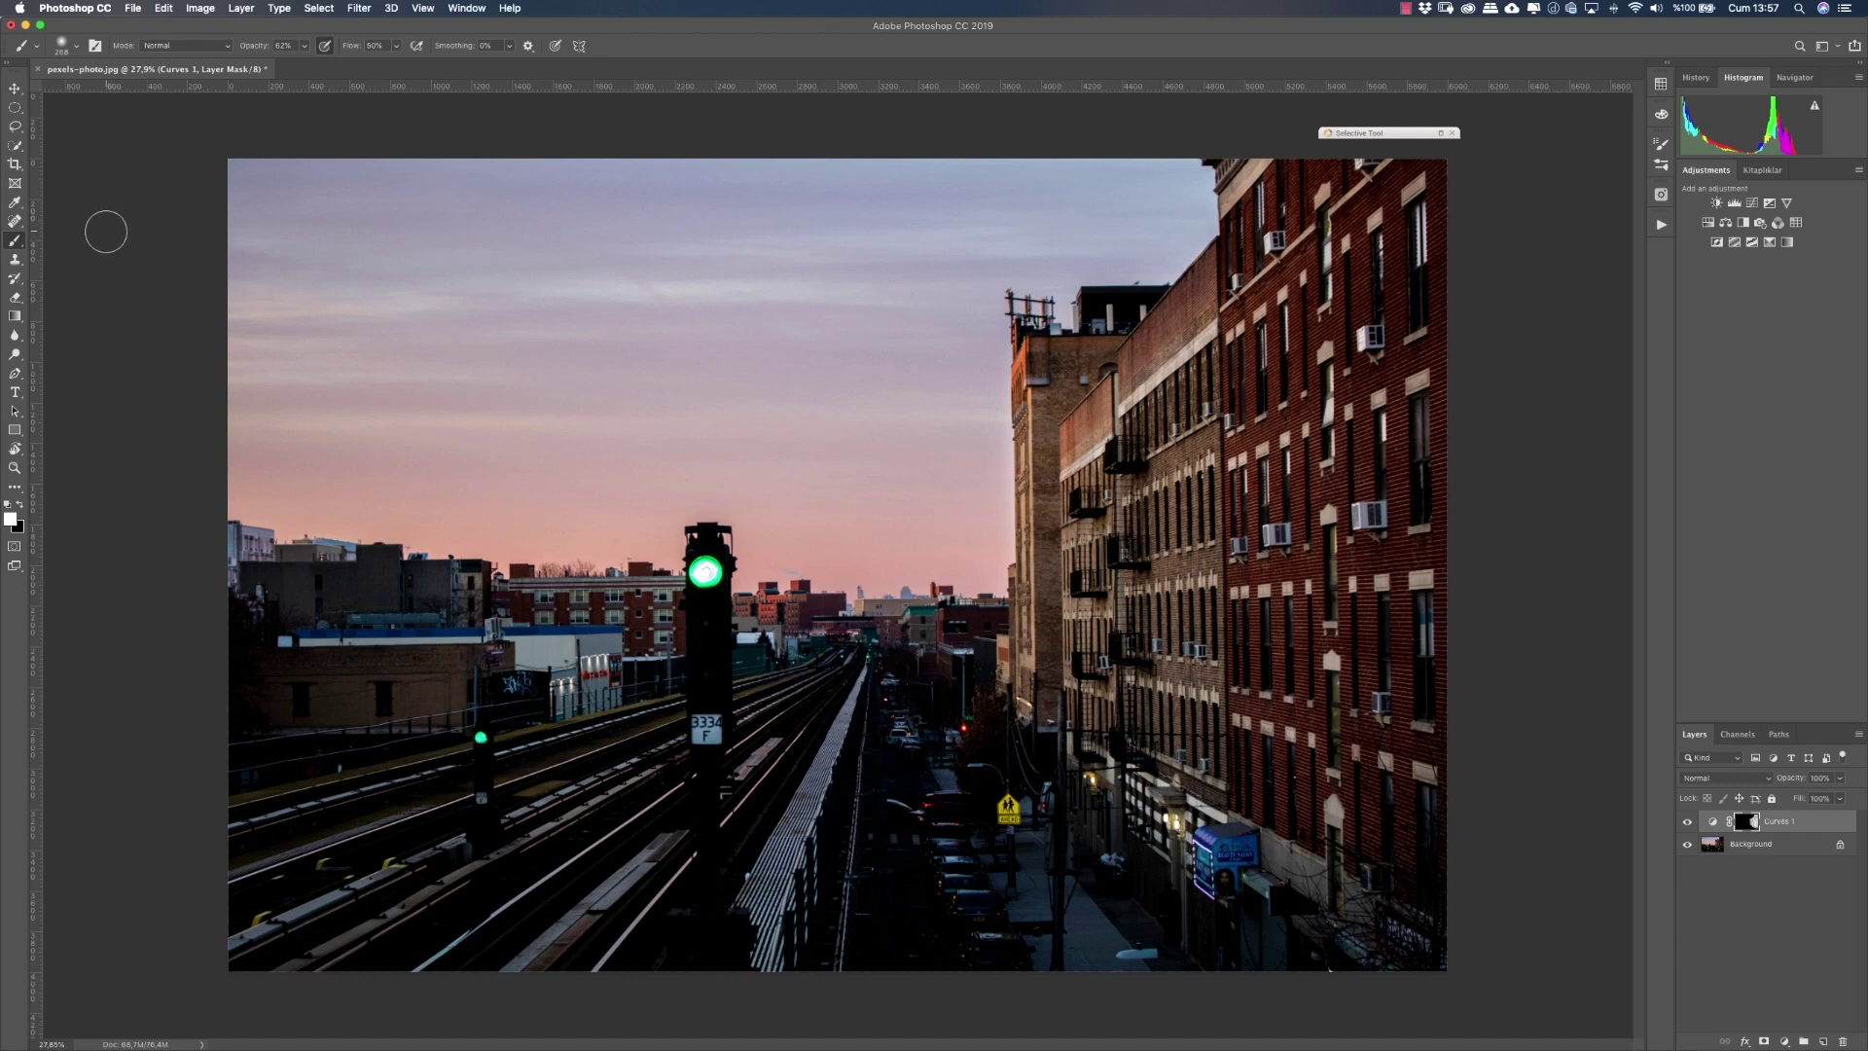
Step: Create Untitled-1 from the Photo preset Default Photoshop Size
click(134, 10)
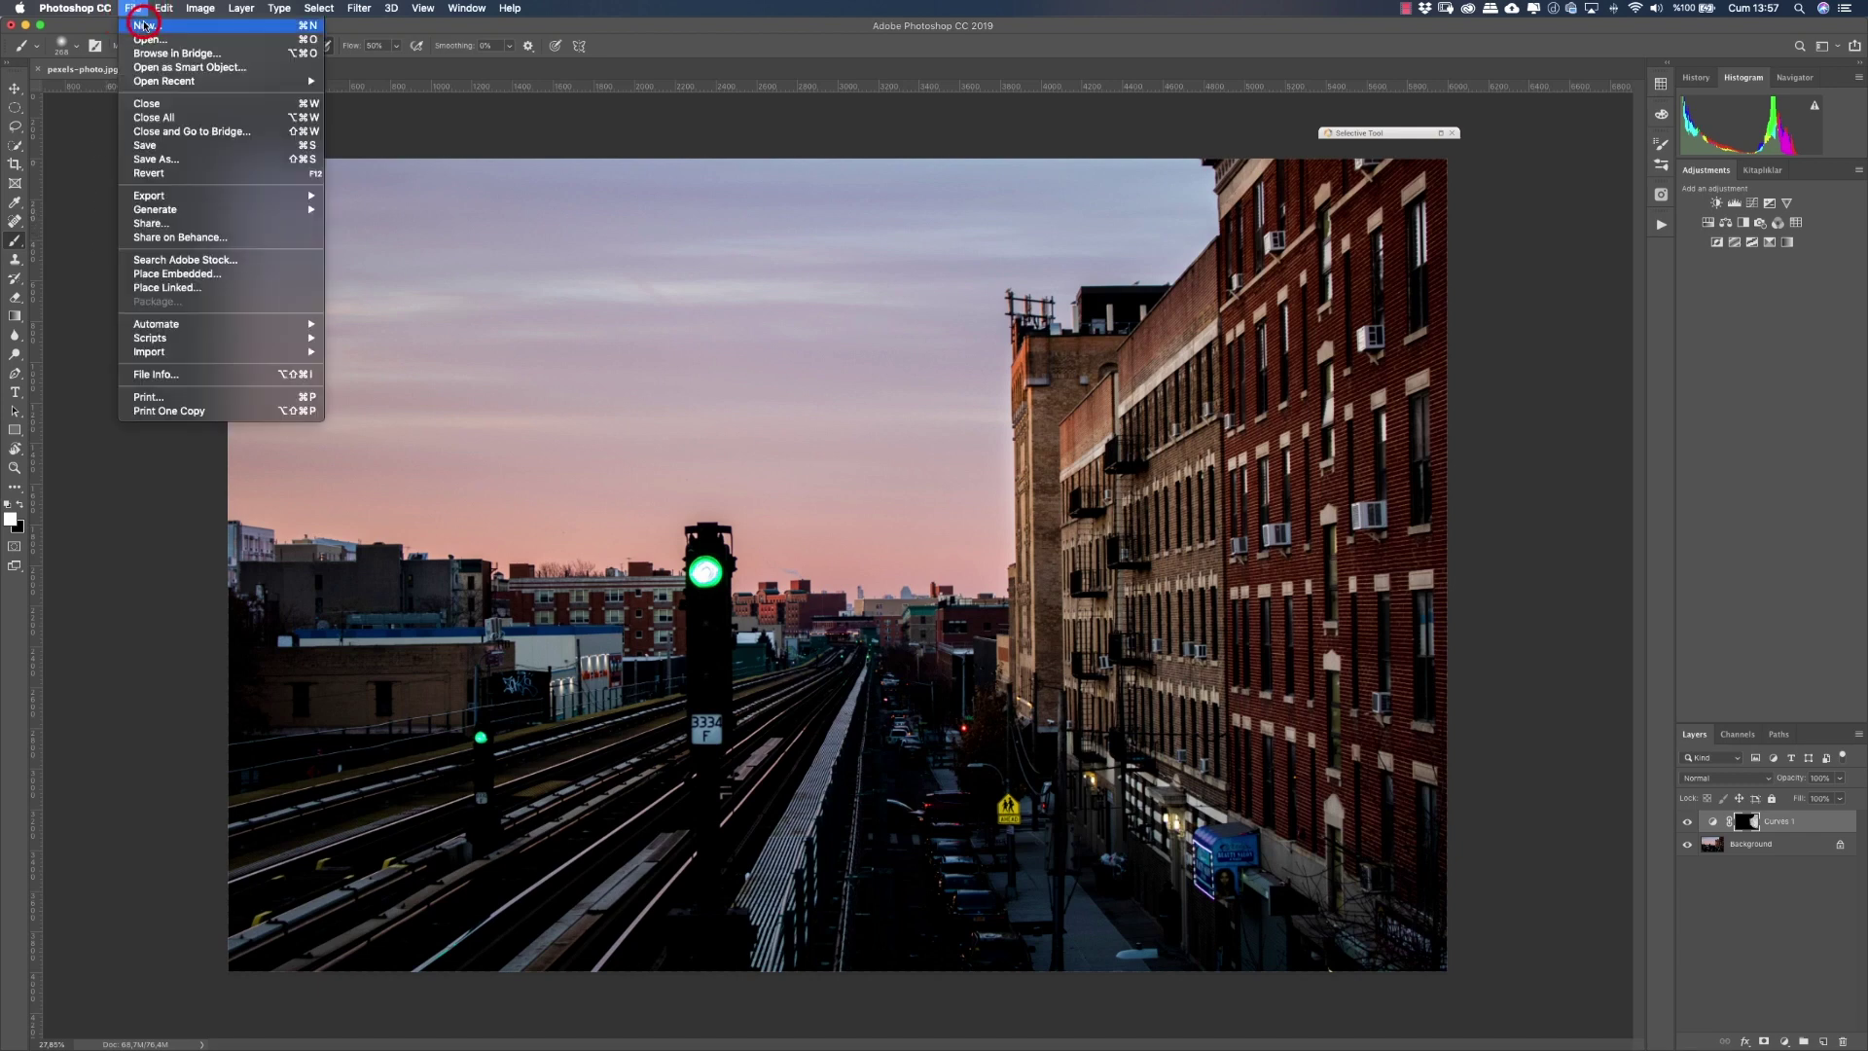
click(144, 25)
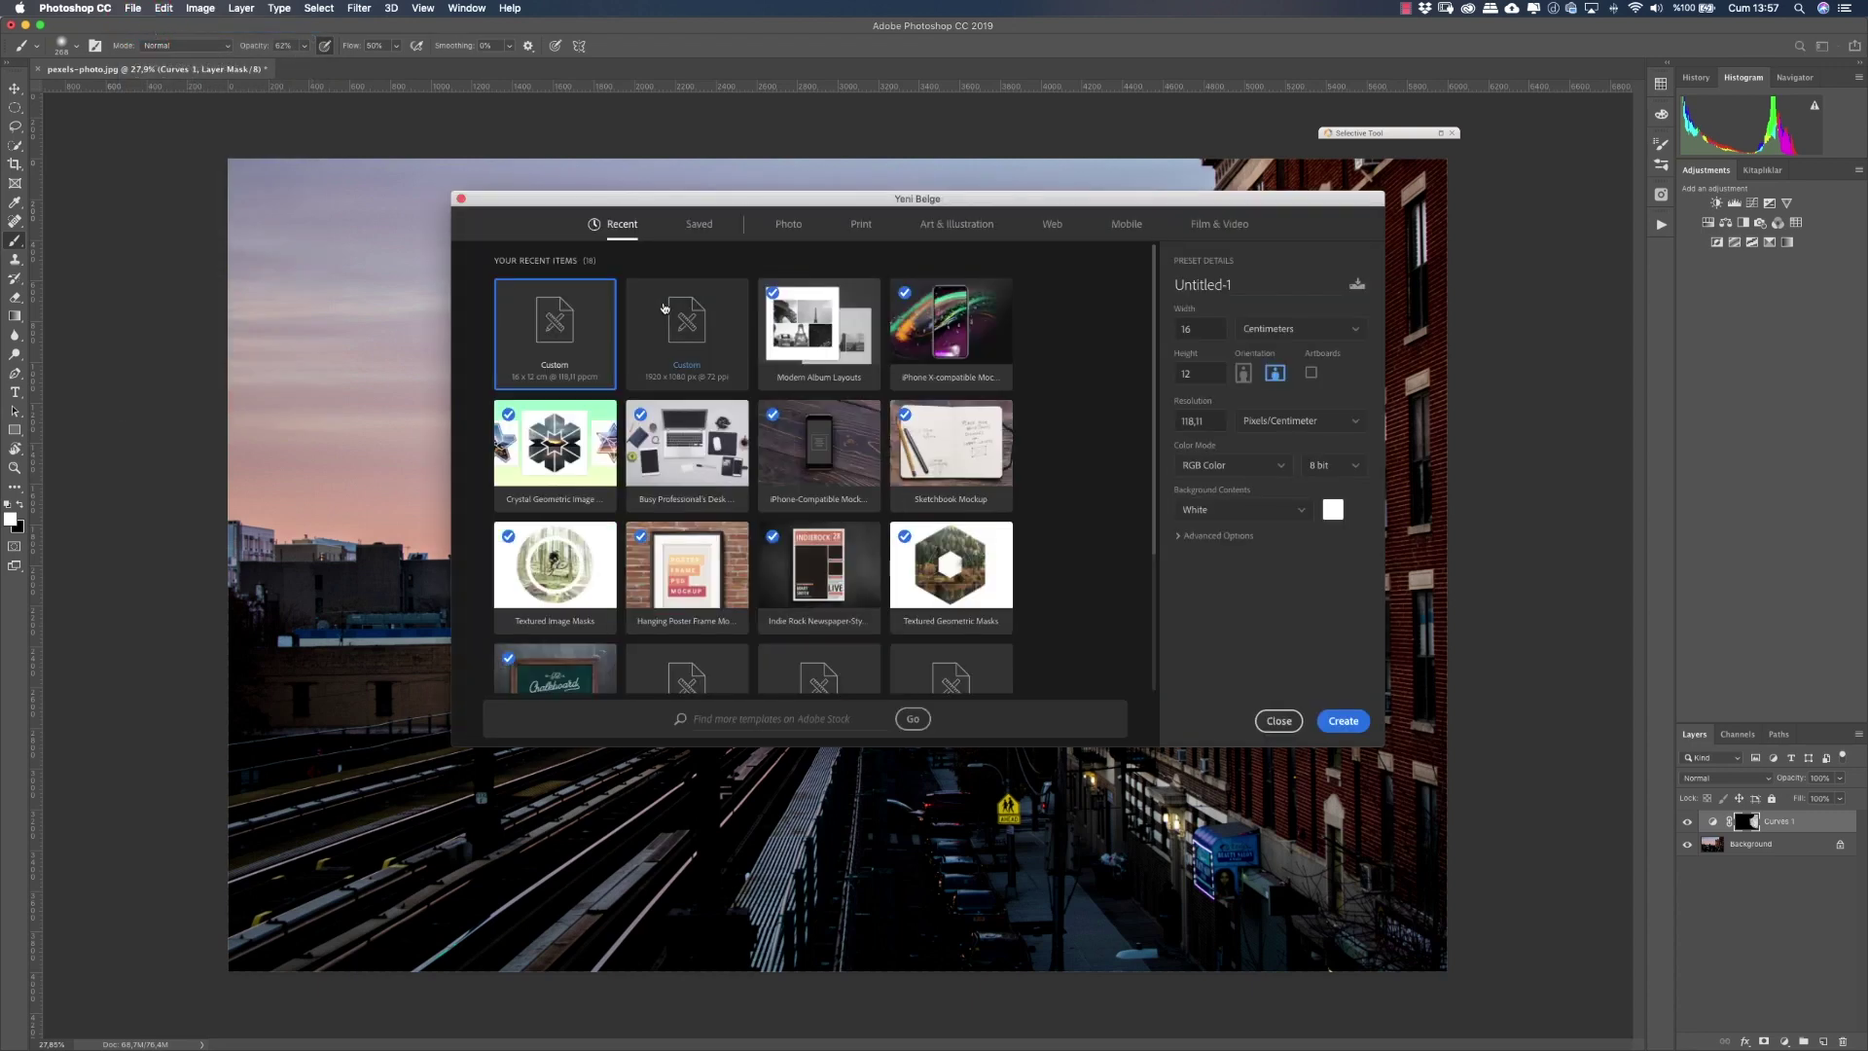
click(787, 225)
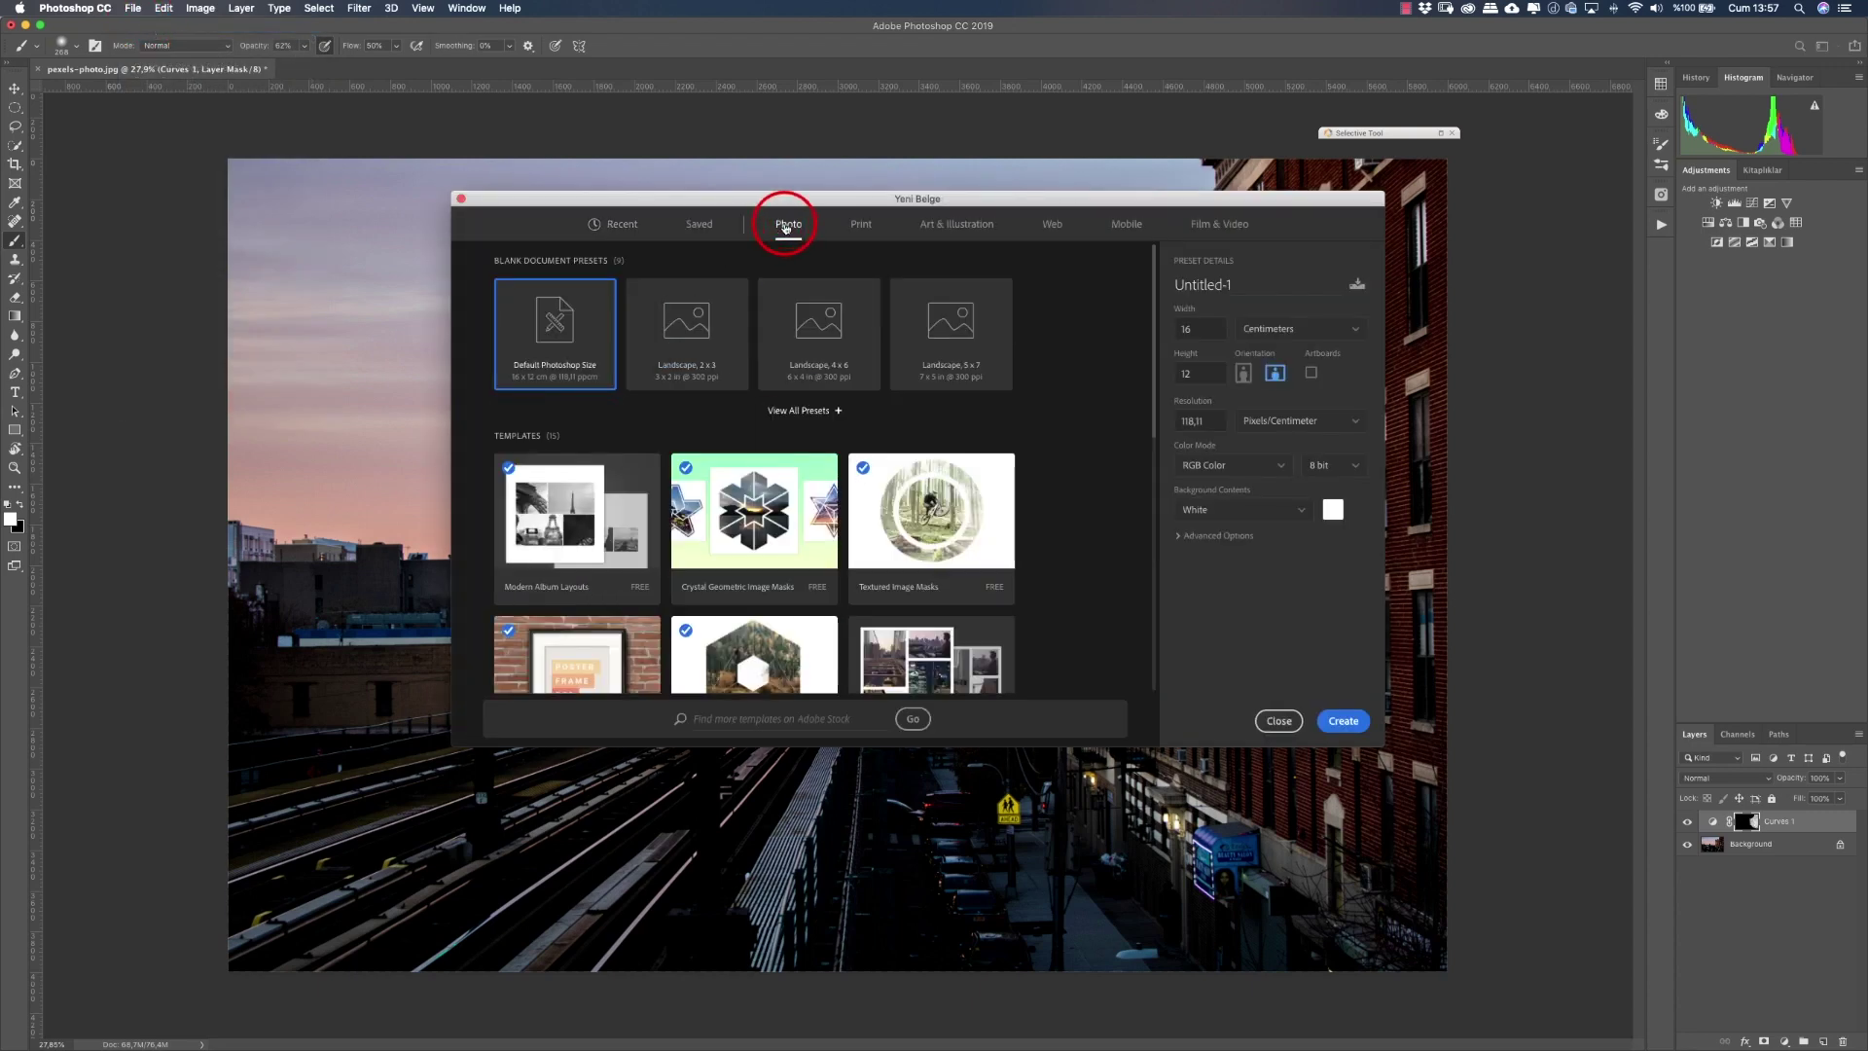
click(542, 311)
click(1341, 725)
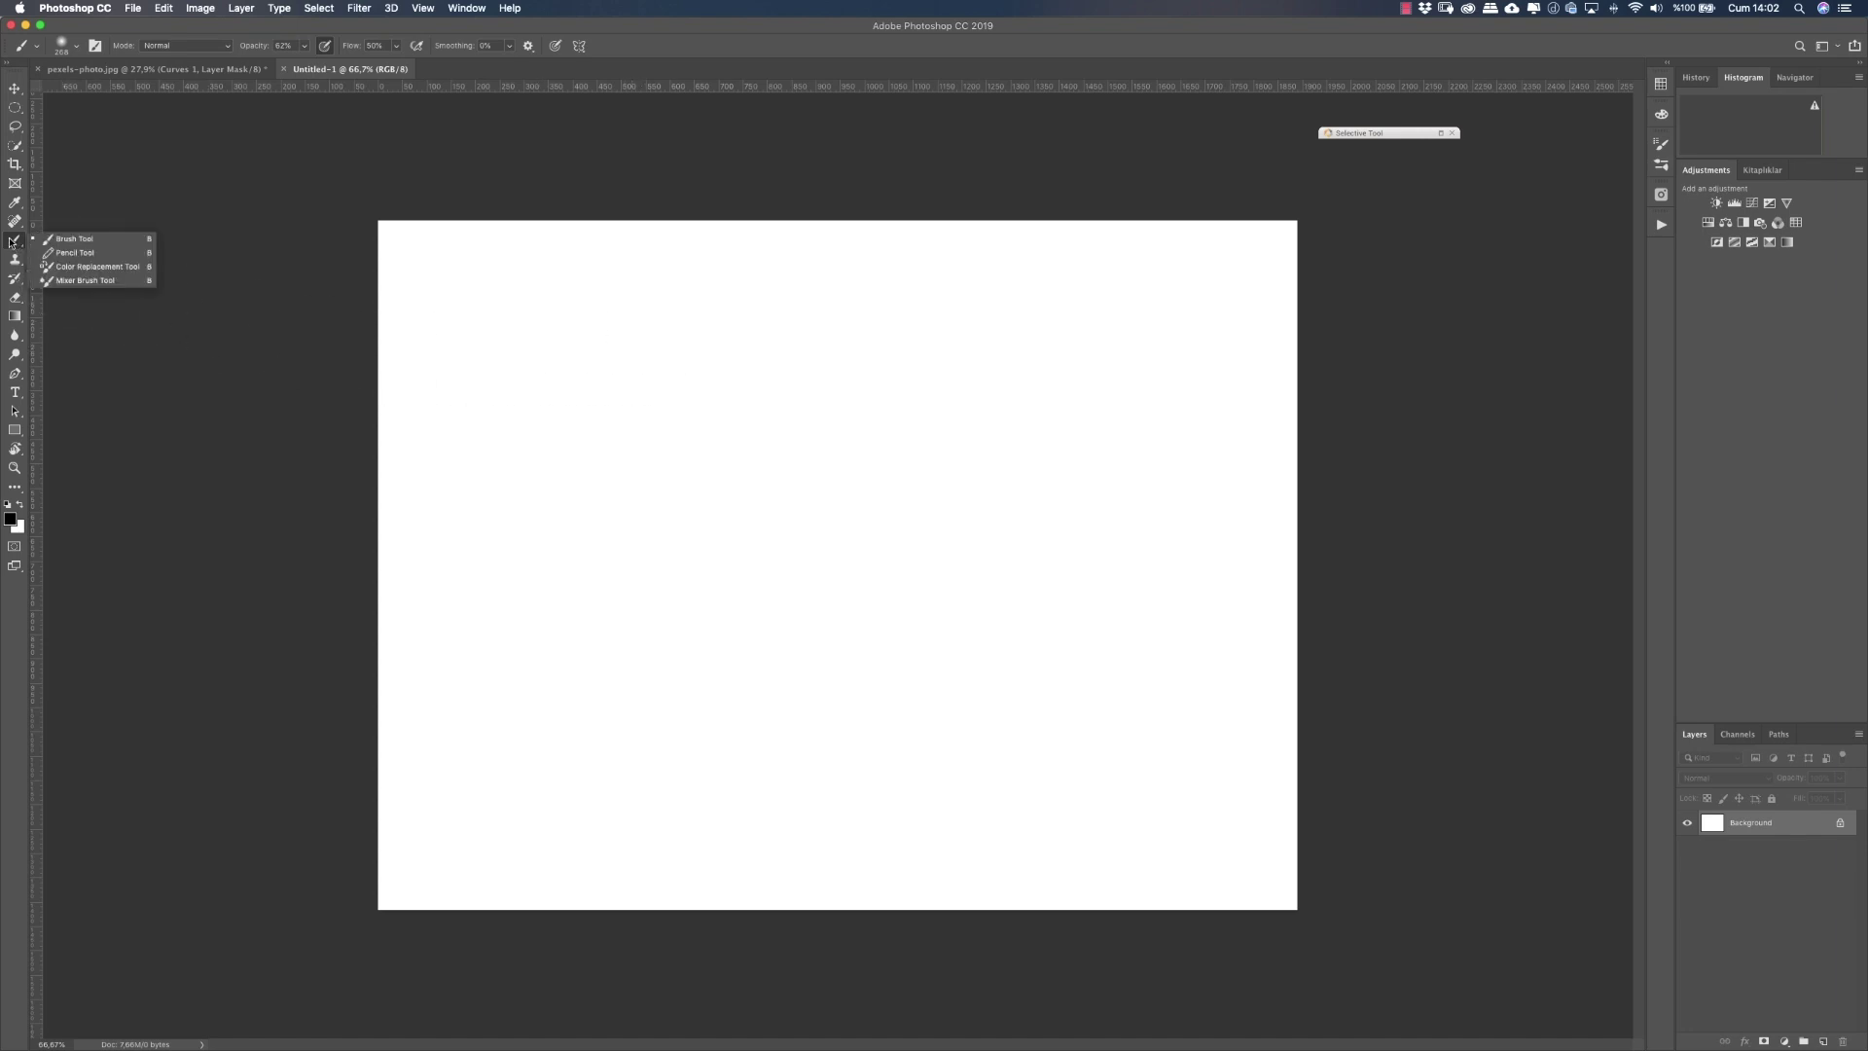
Step: Select the Brush Tool and reset it to its default settings
click(65, 238)
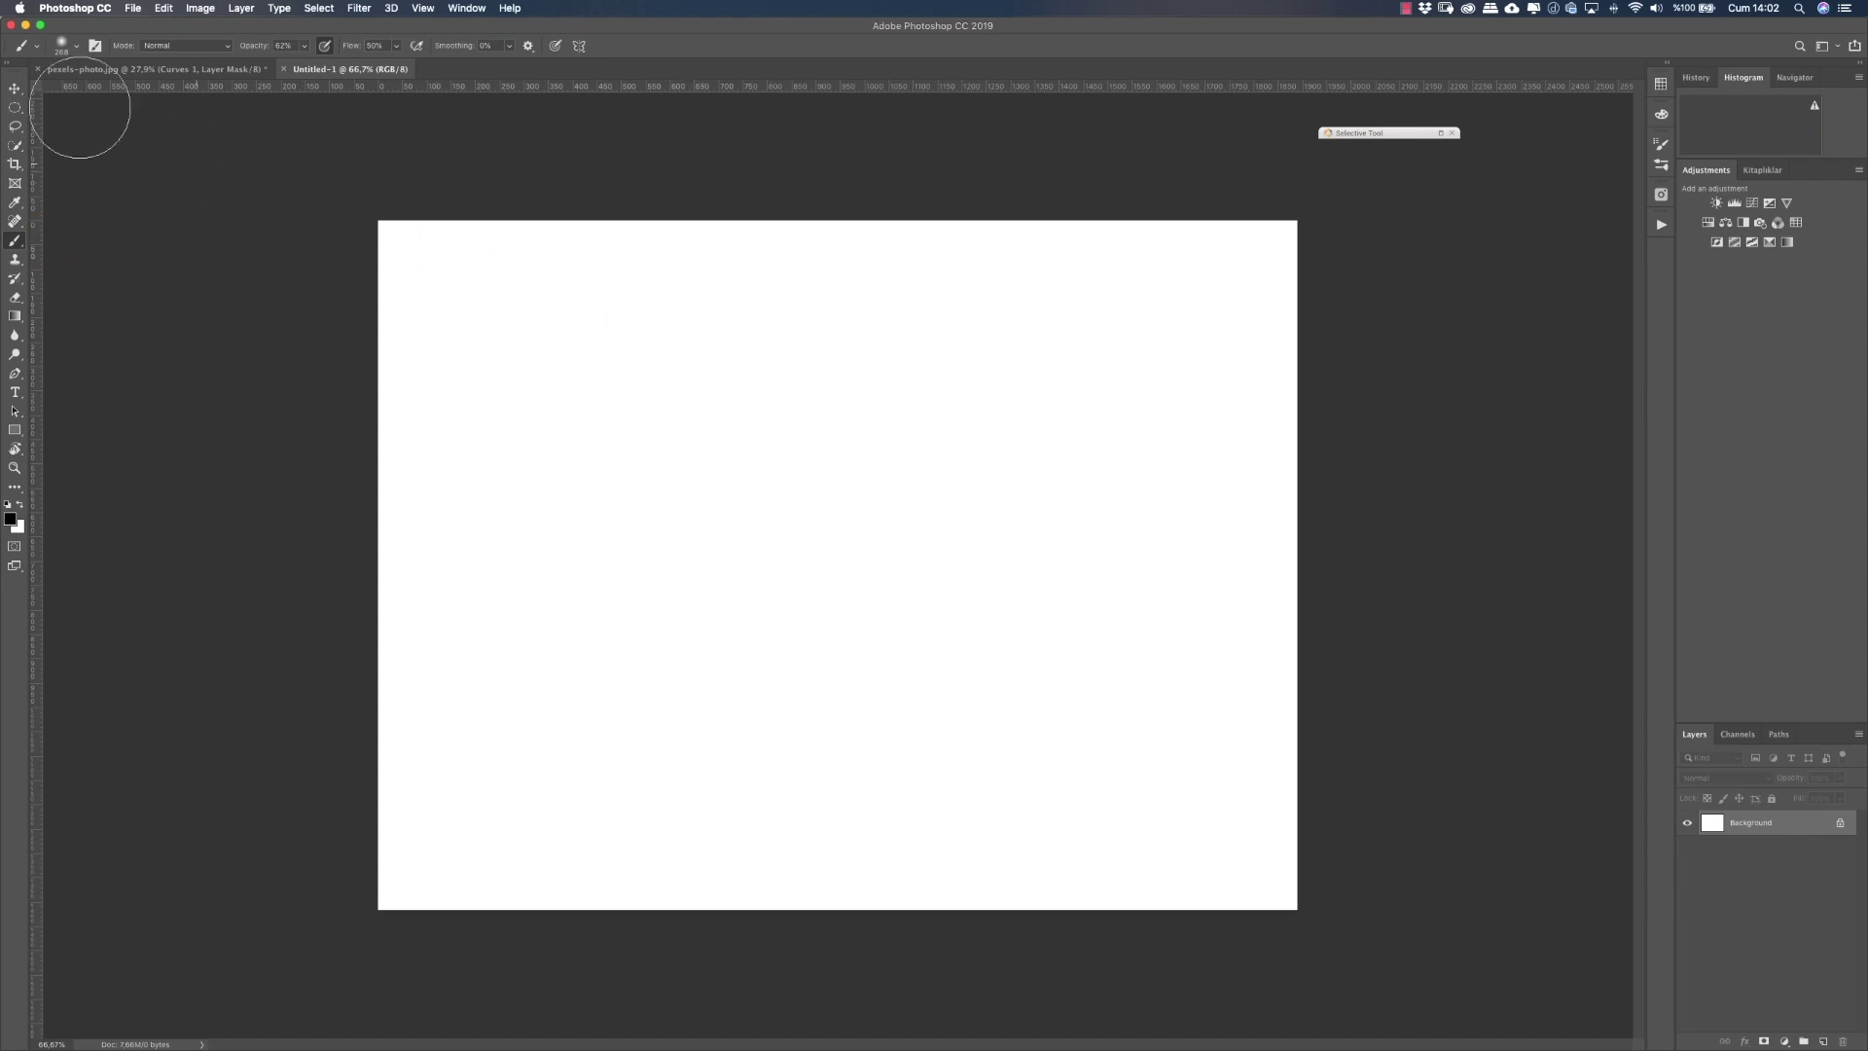
click(36, 45)
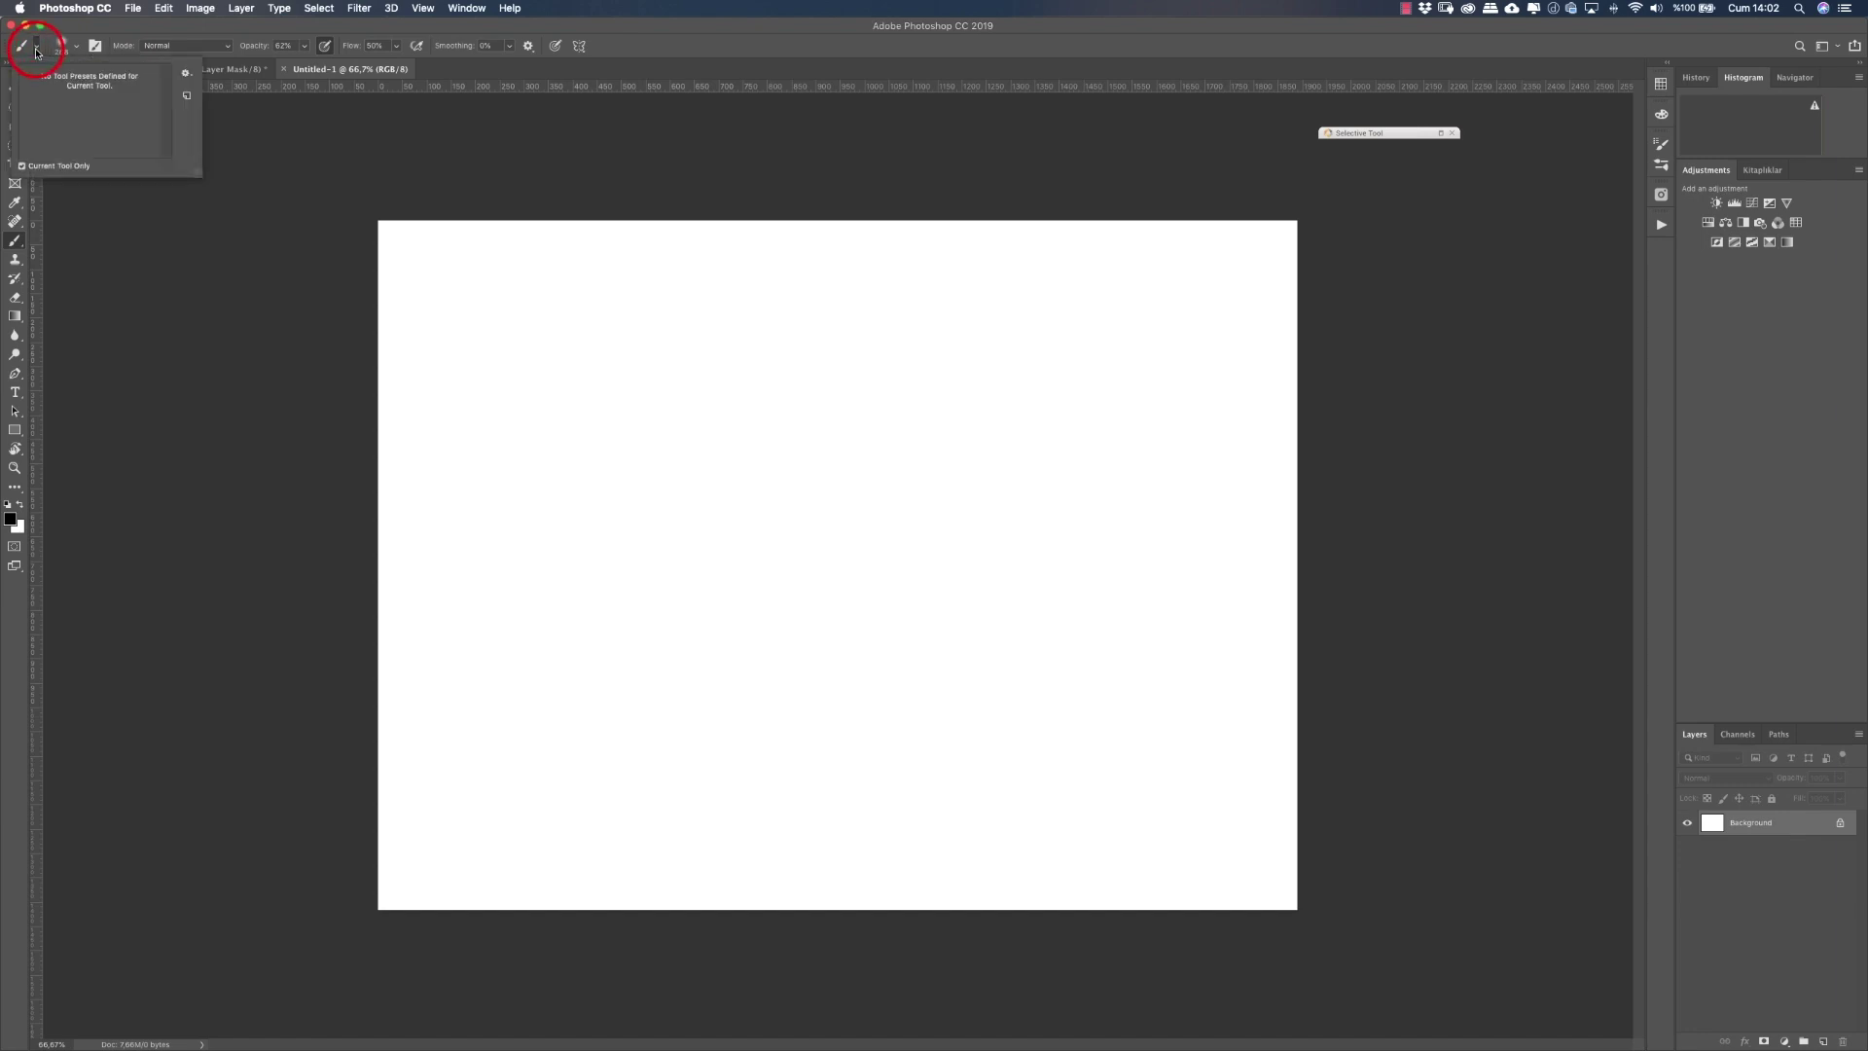
right_click(37, 49)
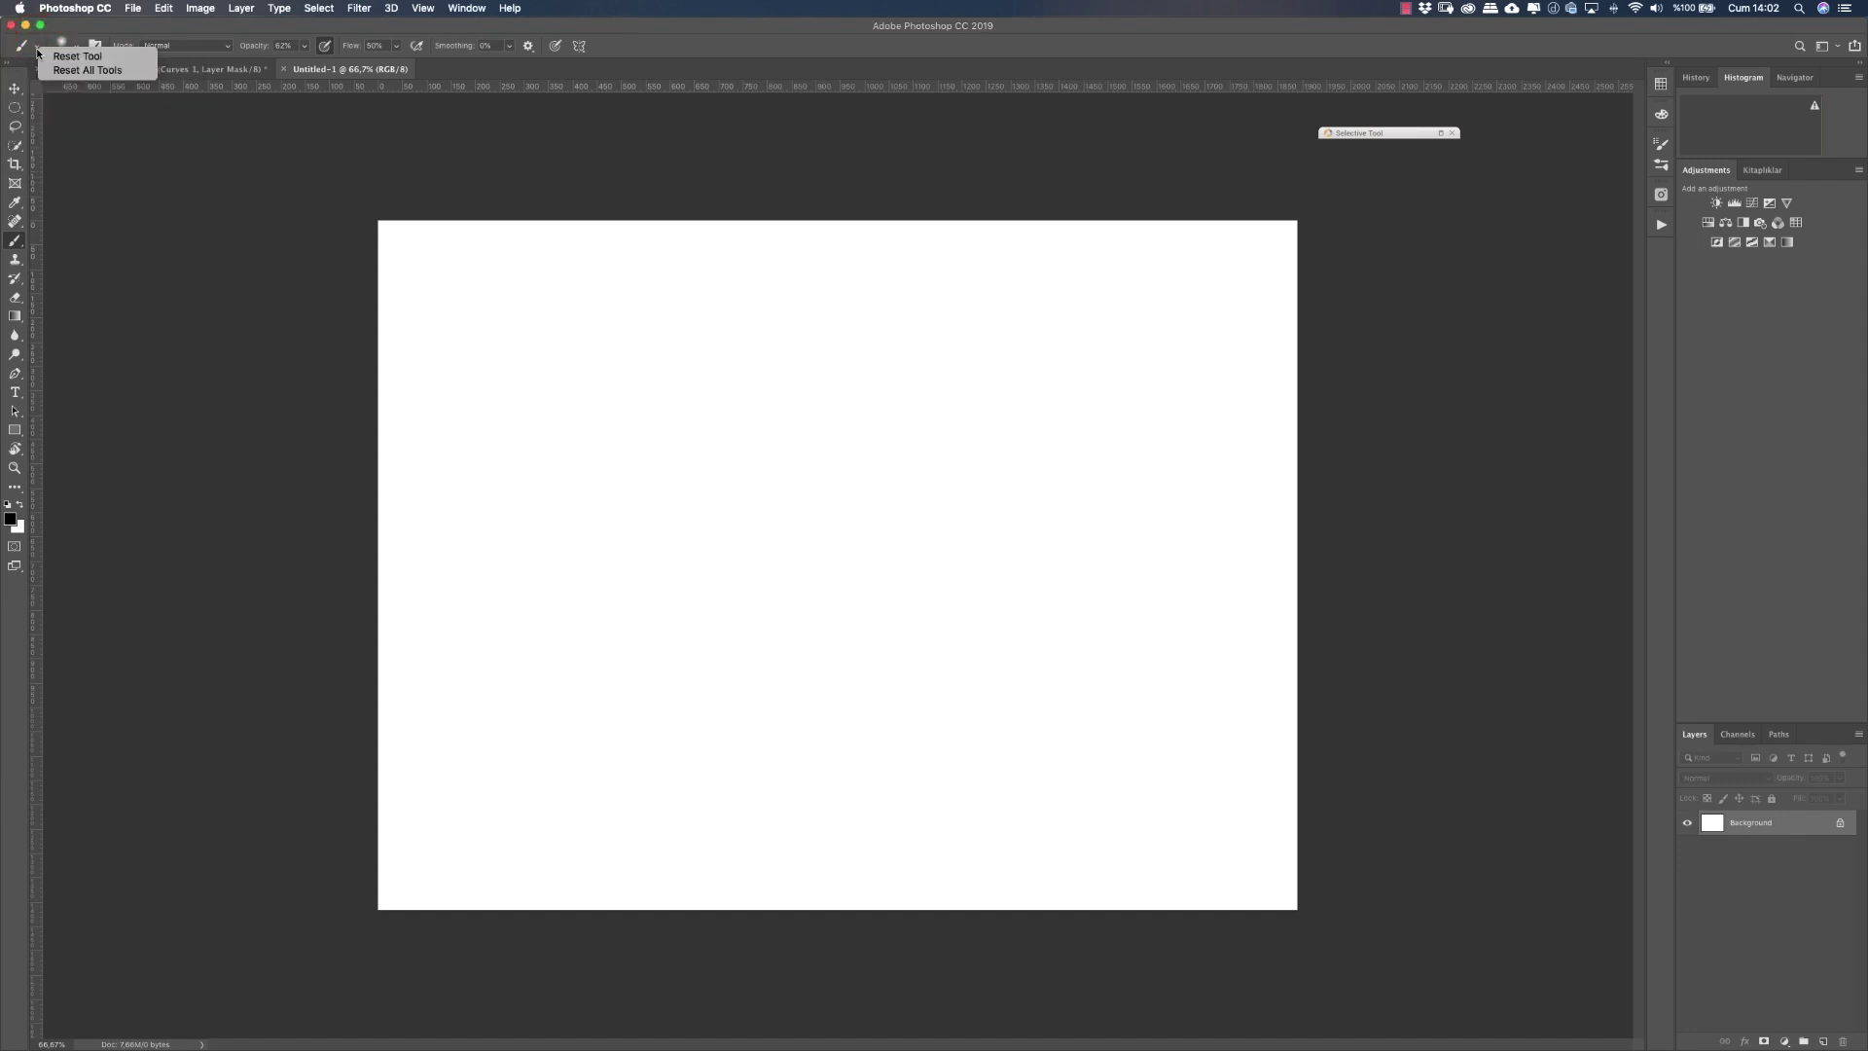
click(74, 57)
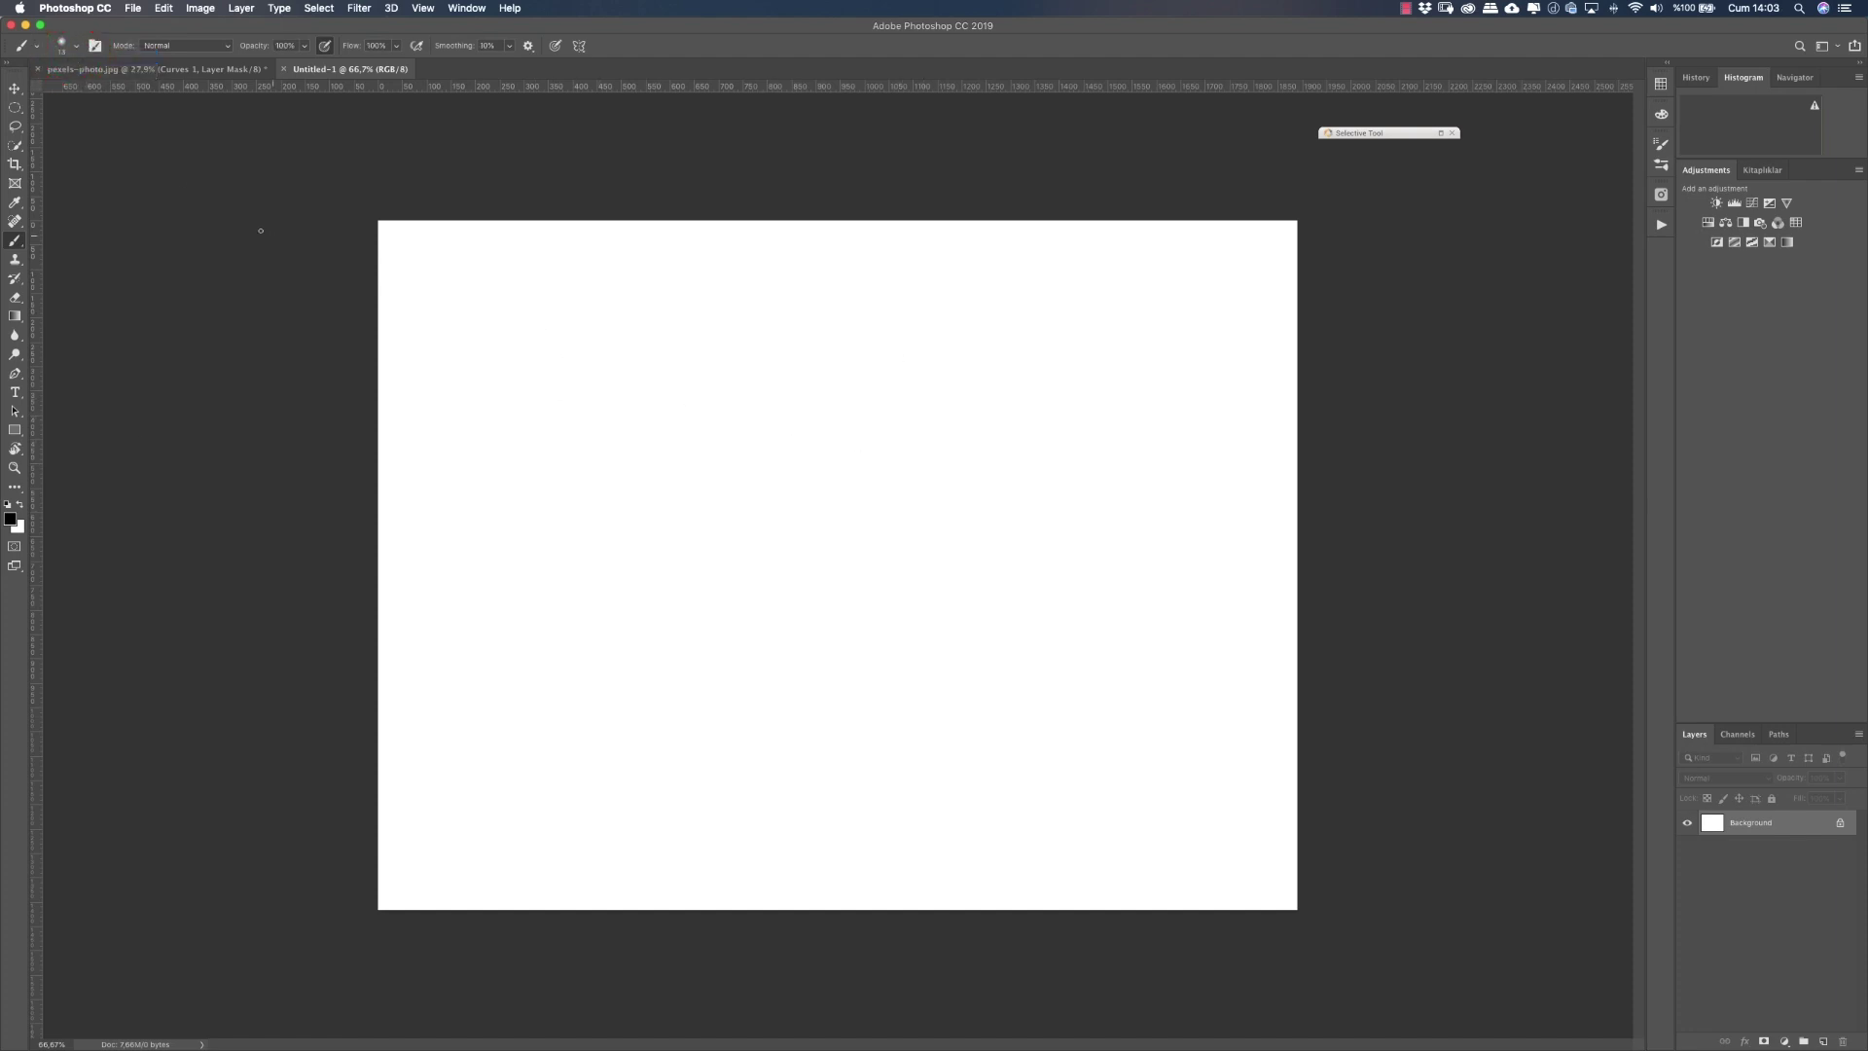
Step: Adjust the brush size and lower its hardness to 0% for a soft edge
click(76, 47)
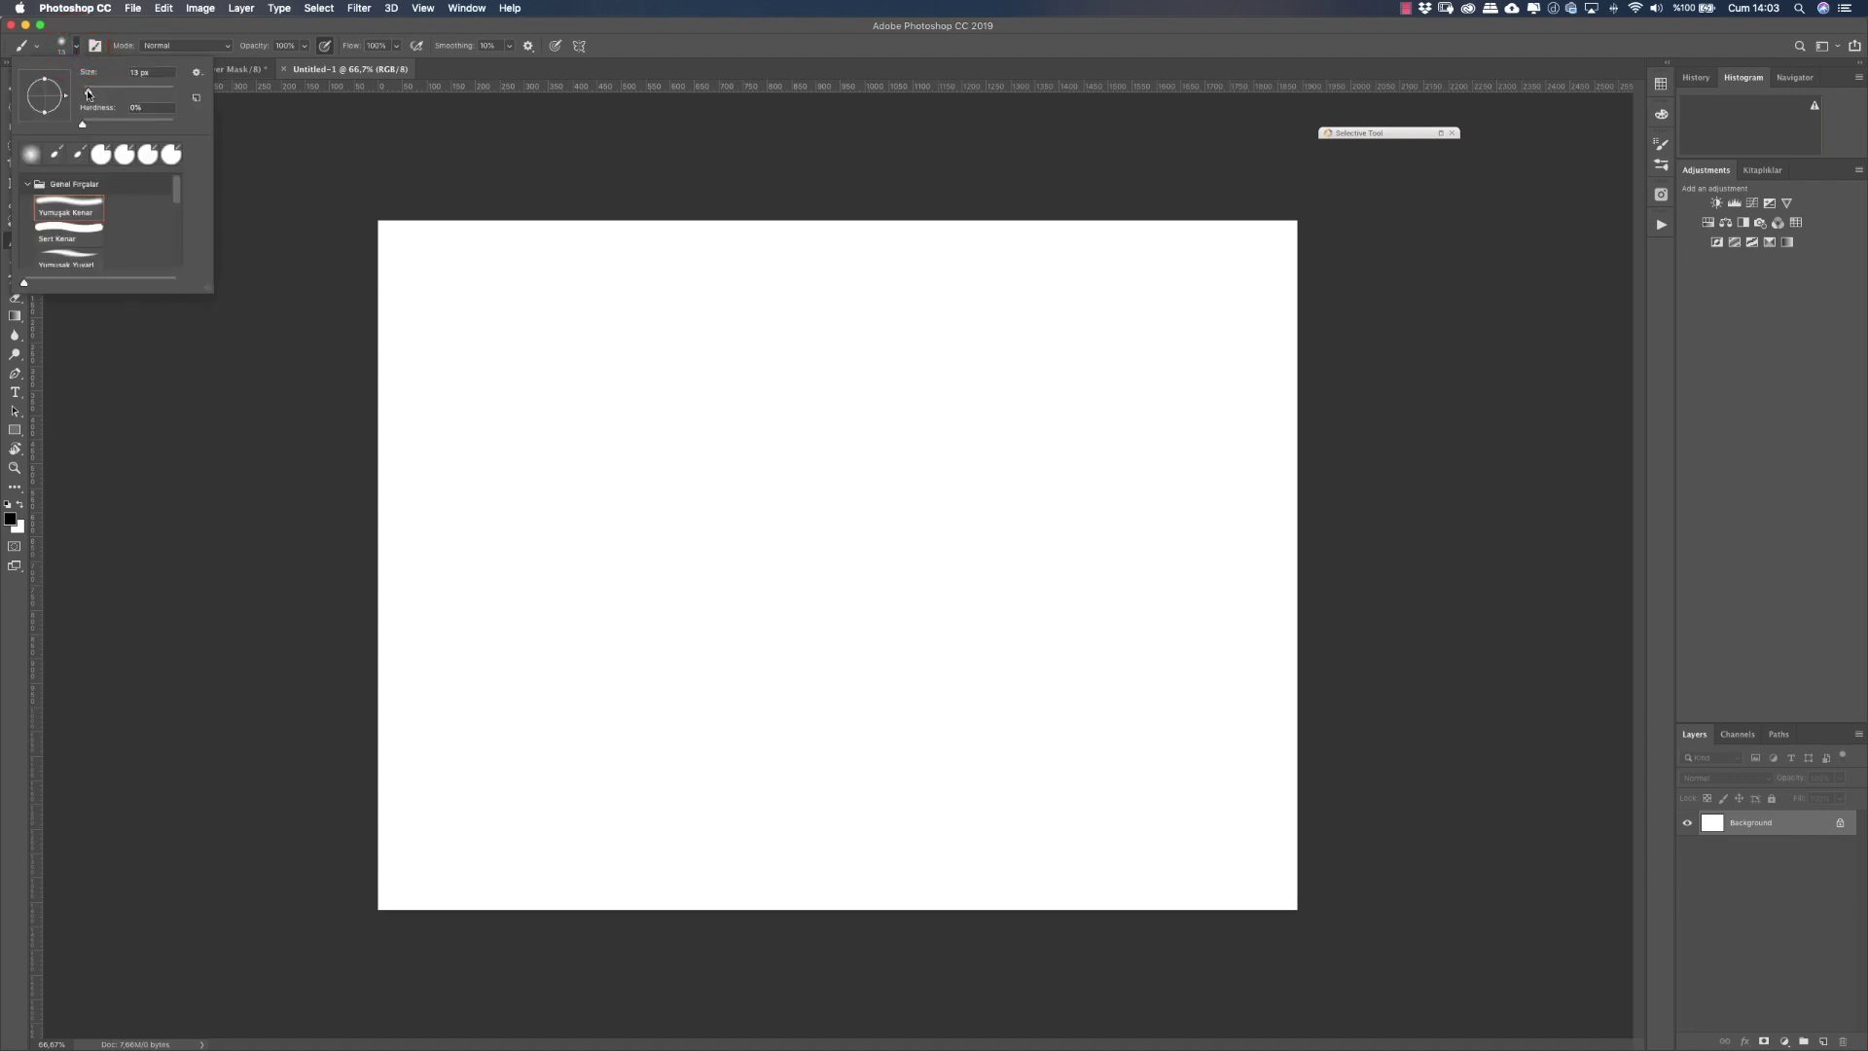
drag(88, 94, 101, 100)
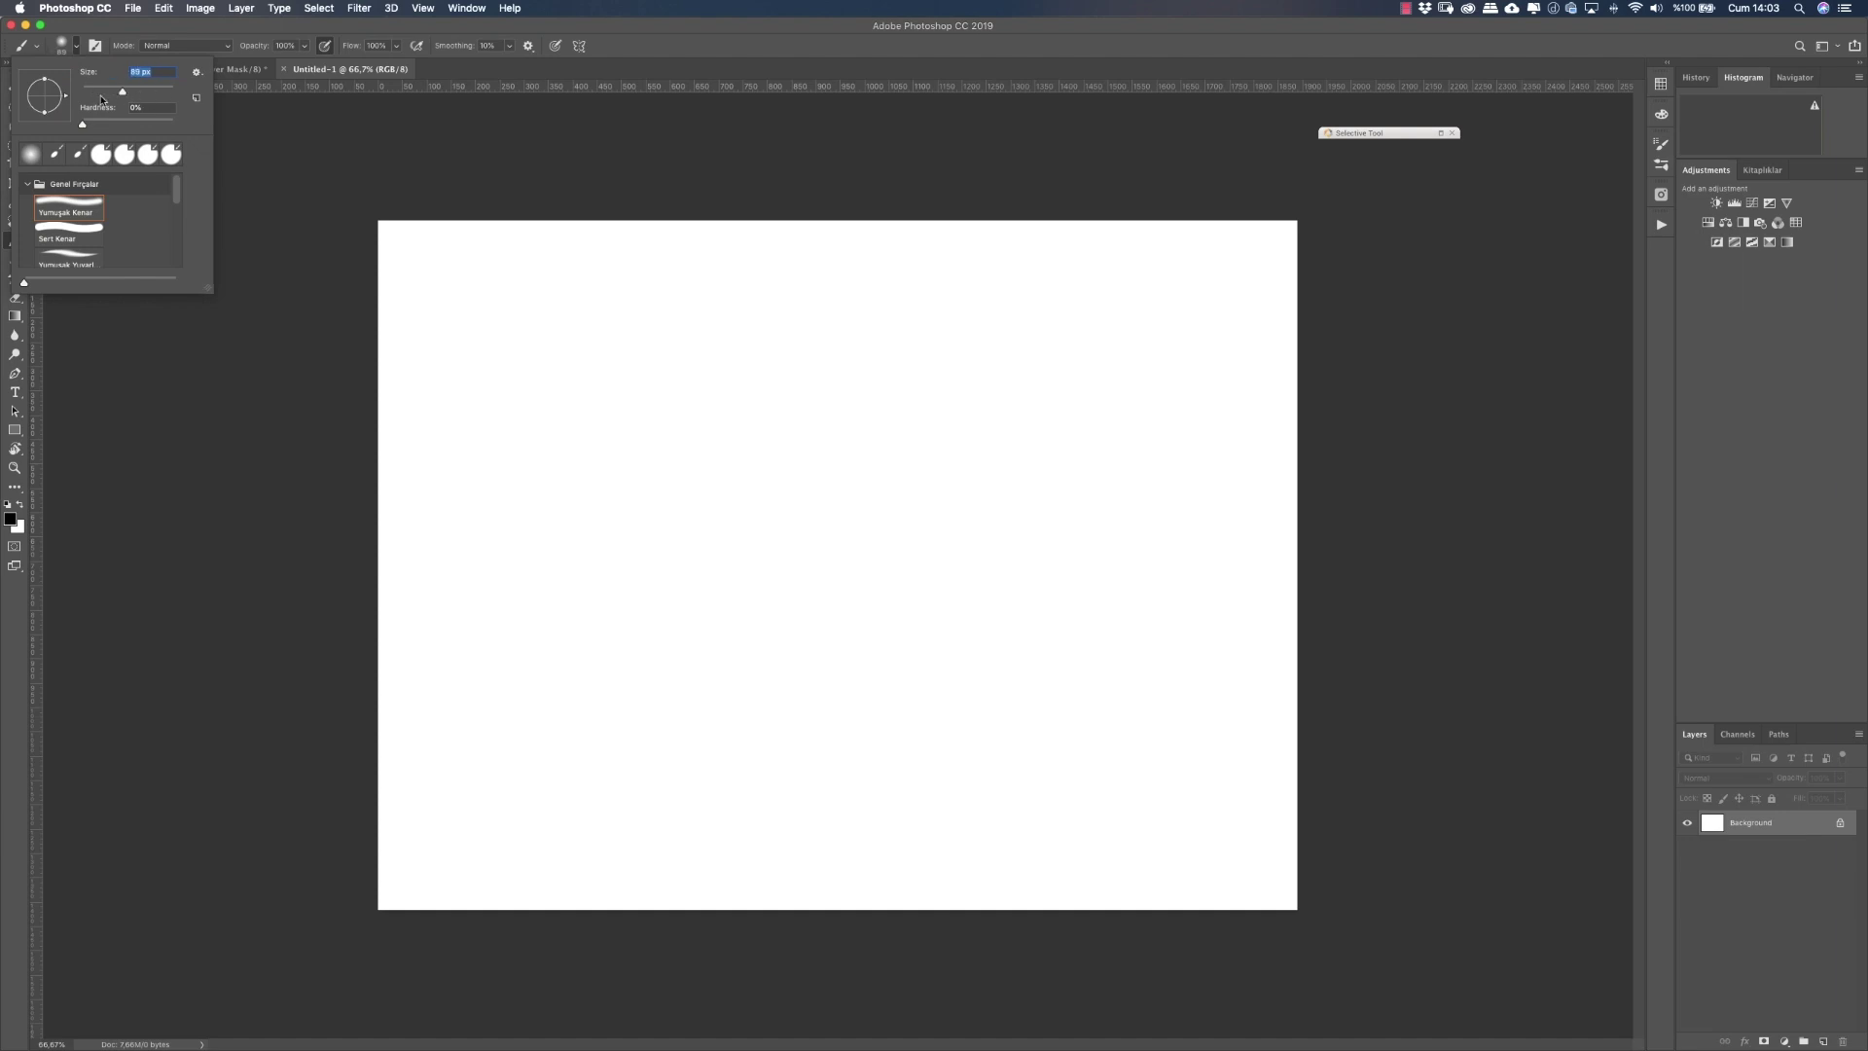
right_click(574, 292)
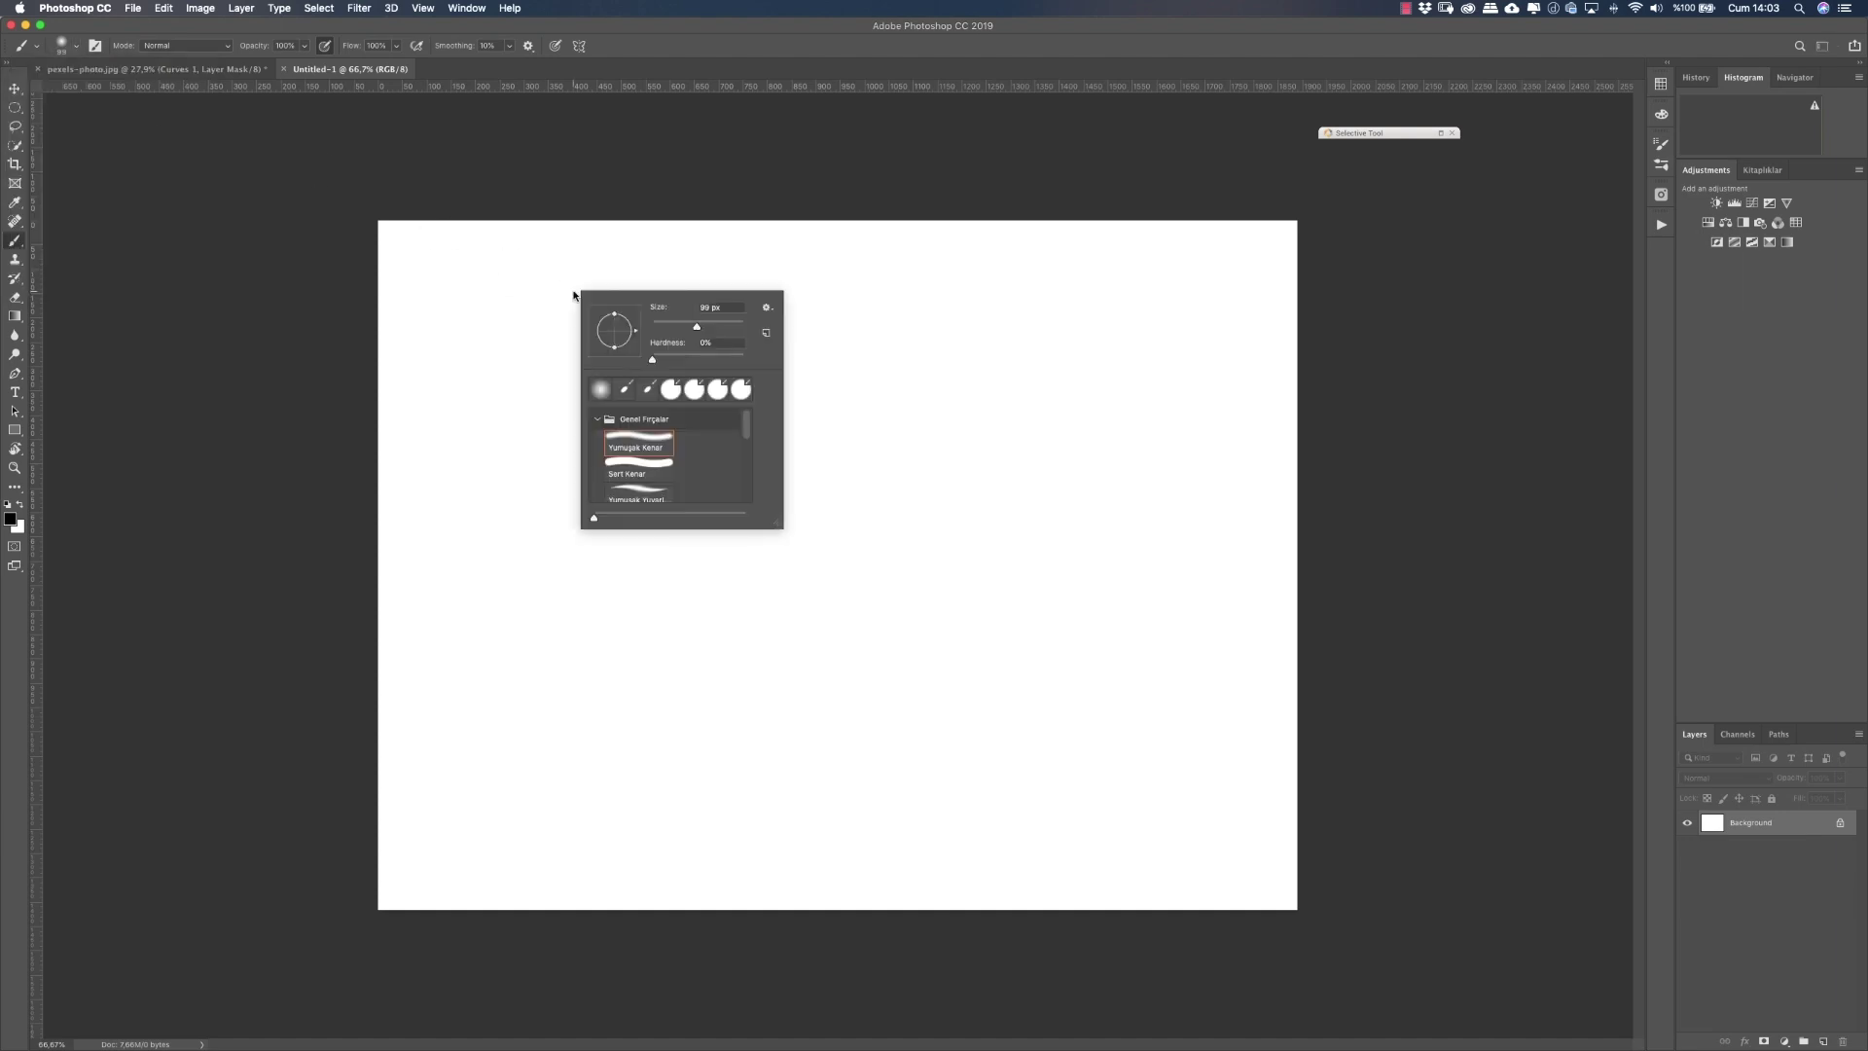
drag(696, 327, 683, 327)
drag(699, 360, 639, 366)
Step: At 121 px, paint a soft black dab, then a hard black dot at 100% hardness
drag(682, 327, 710, 329)
click(949, 306)
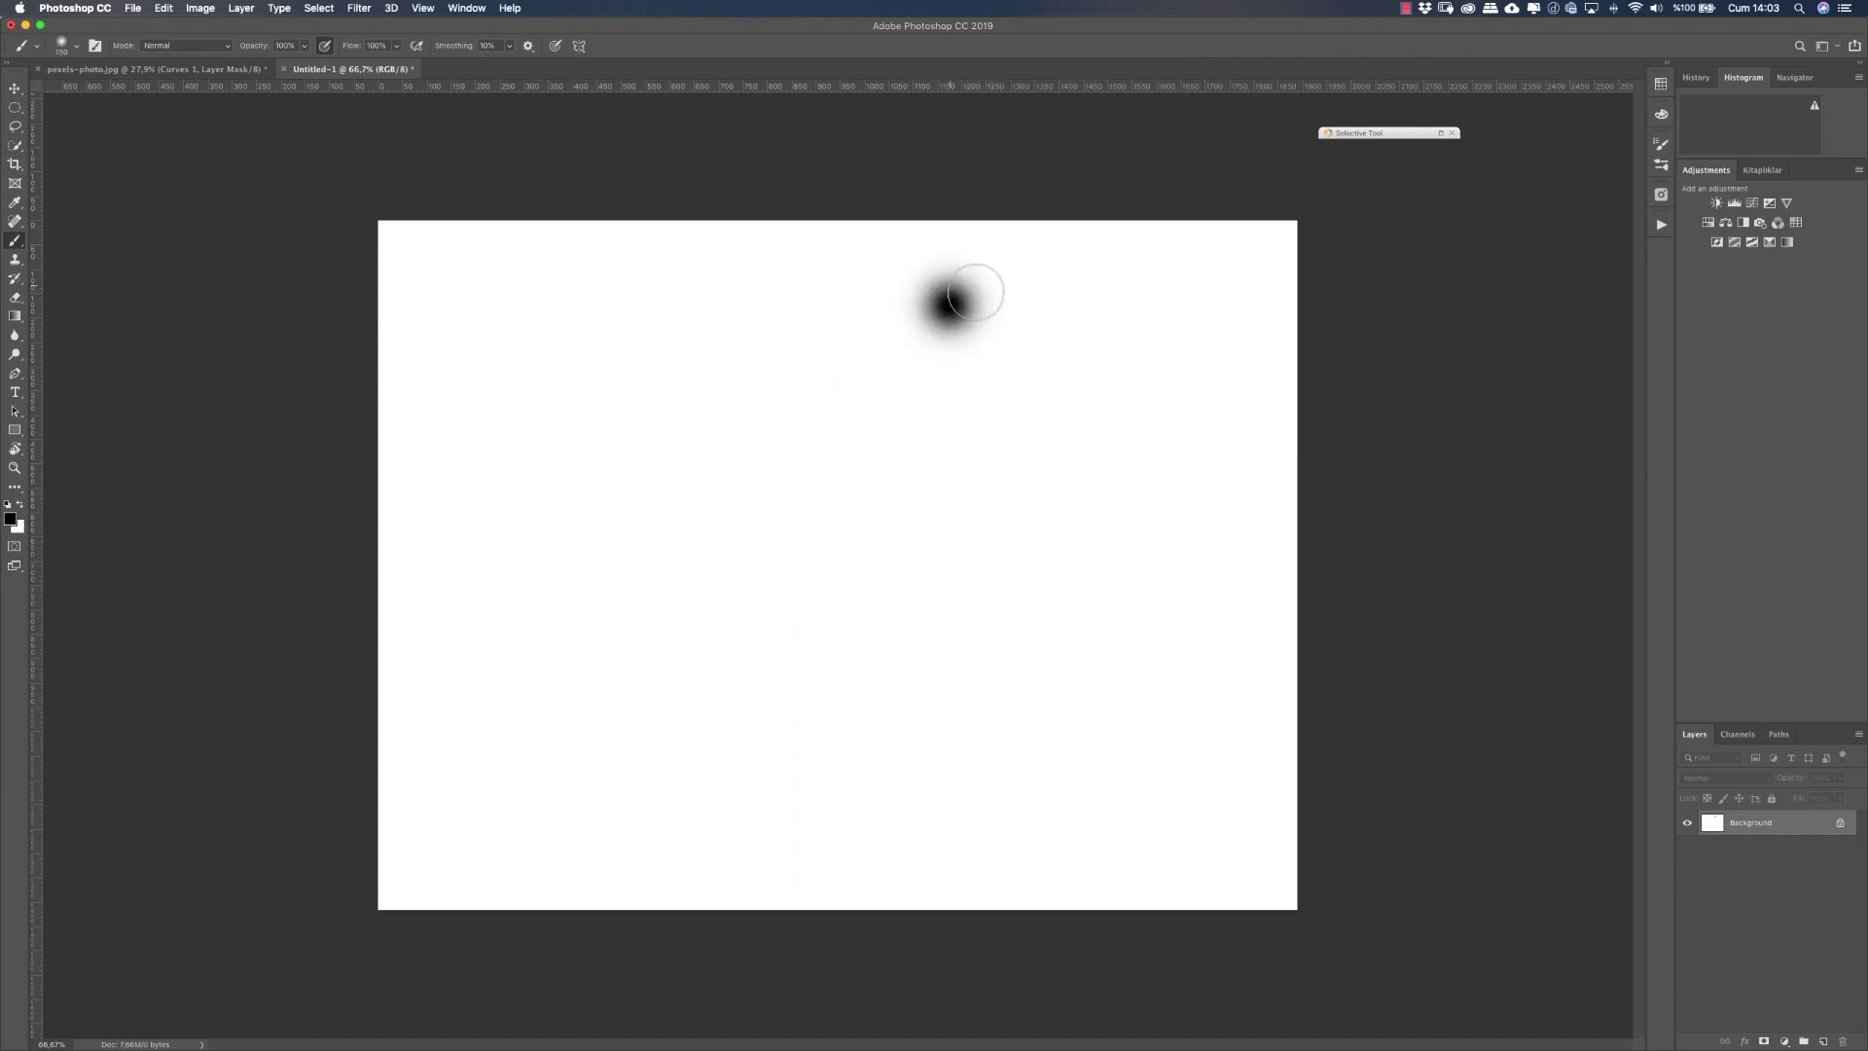
right_click(690, 308)
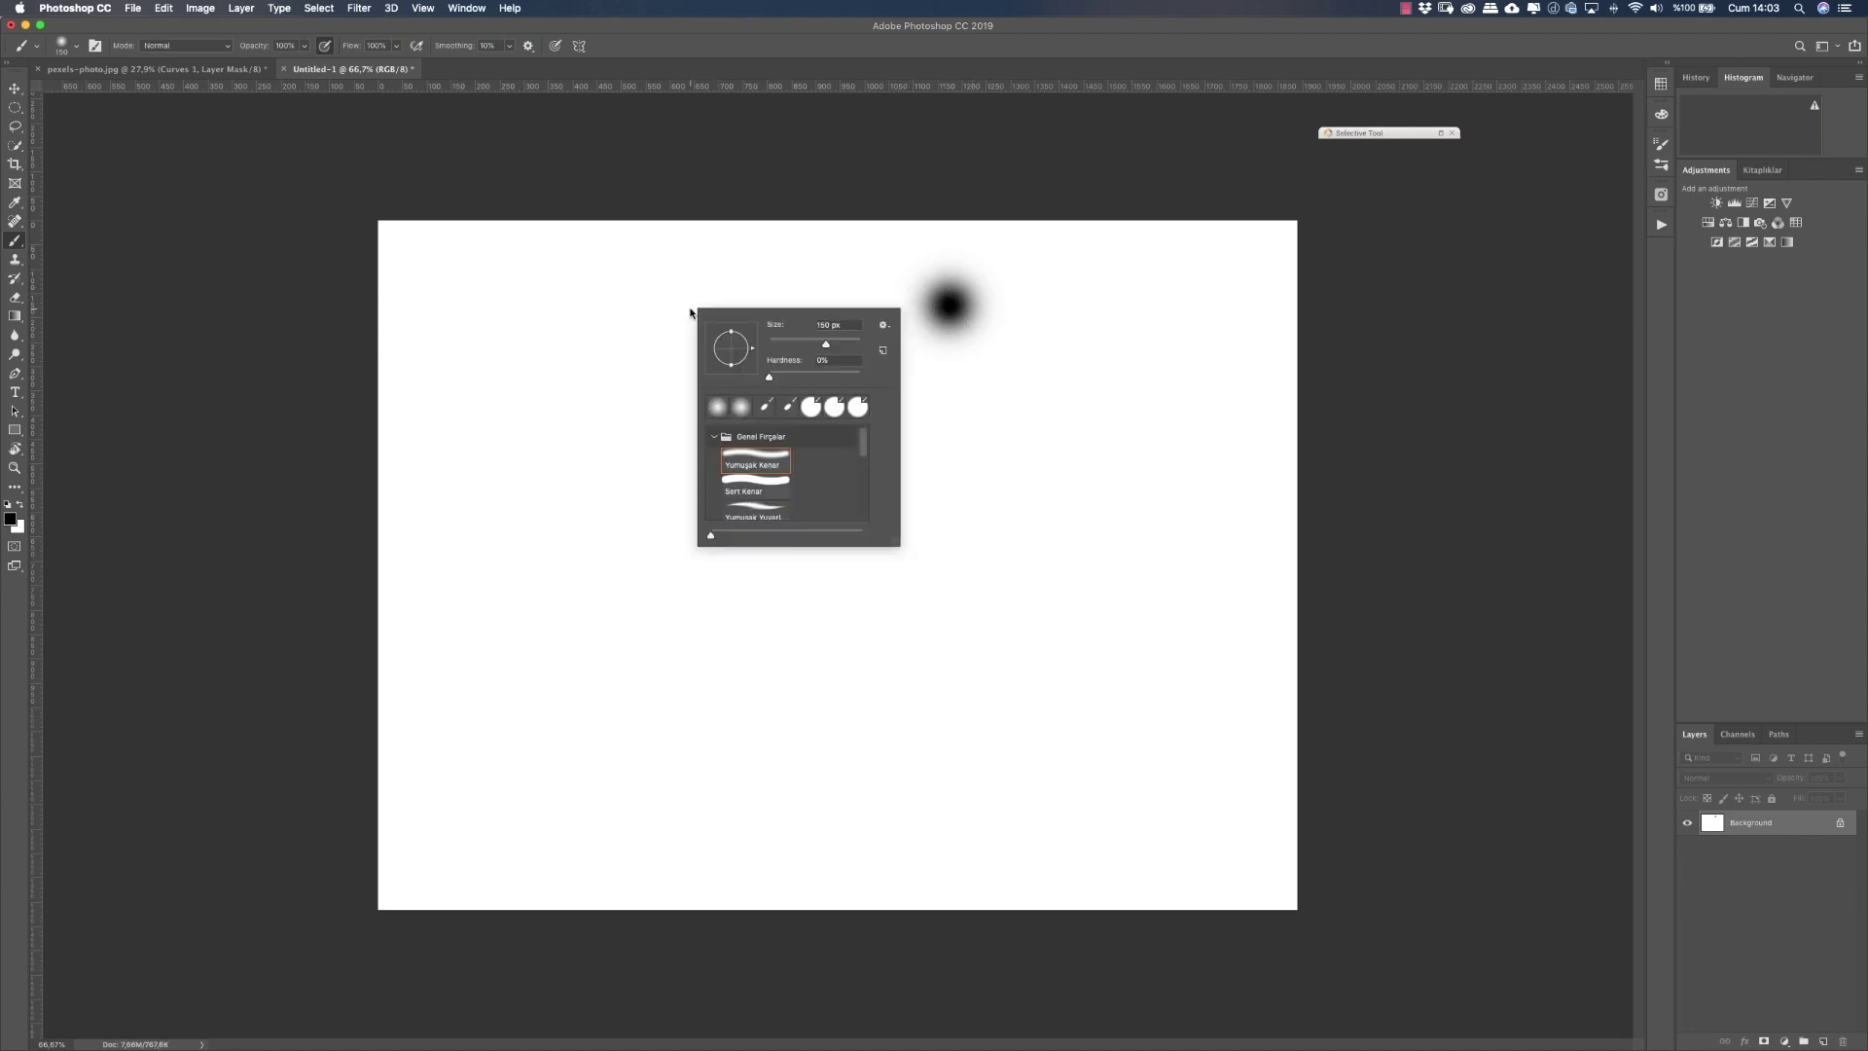
drag(770, 378, 1051, 307)
click(1051, 307)
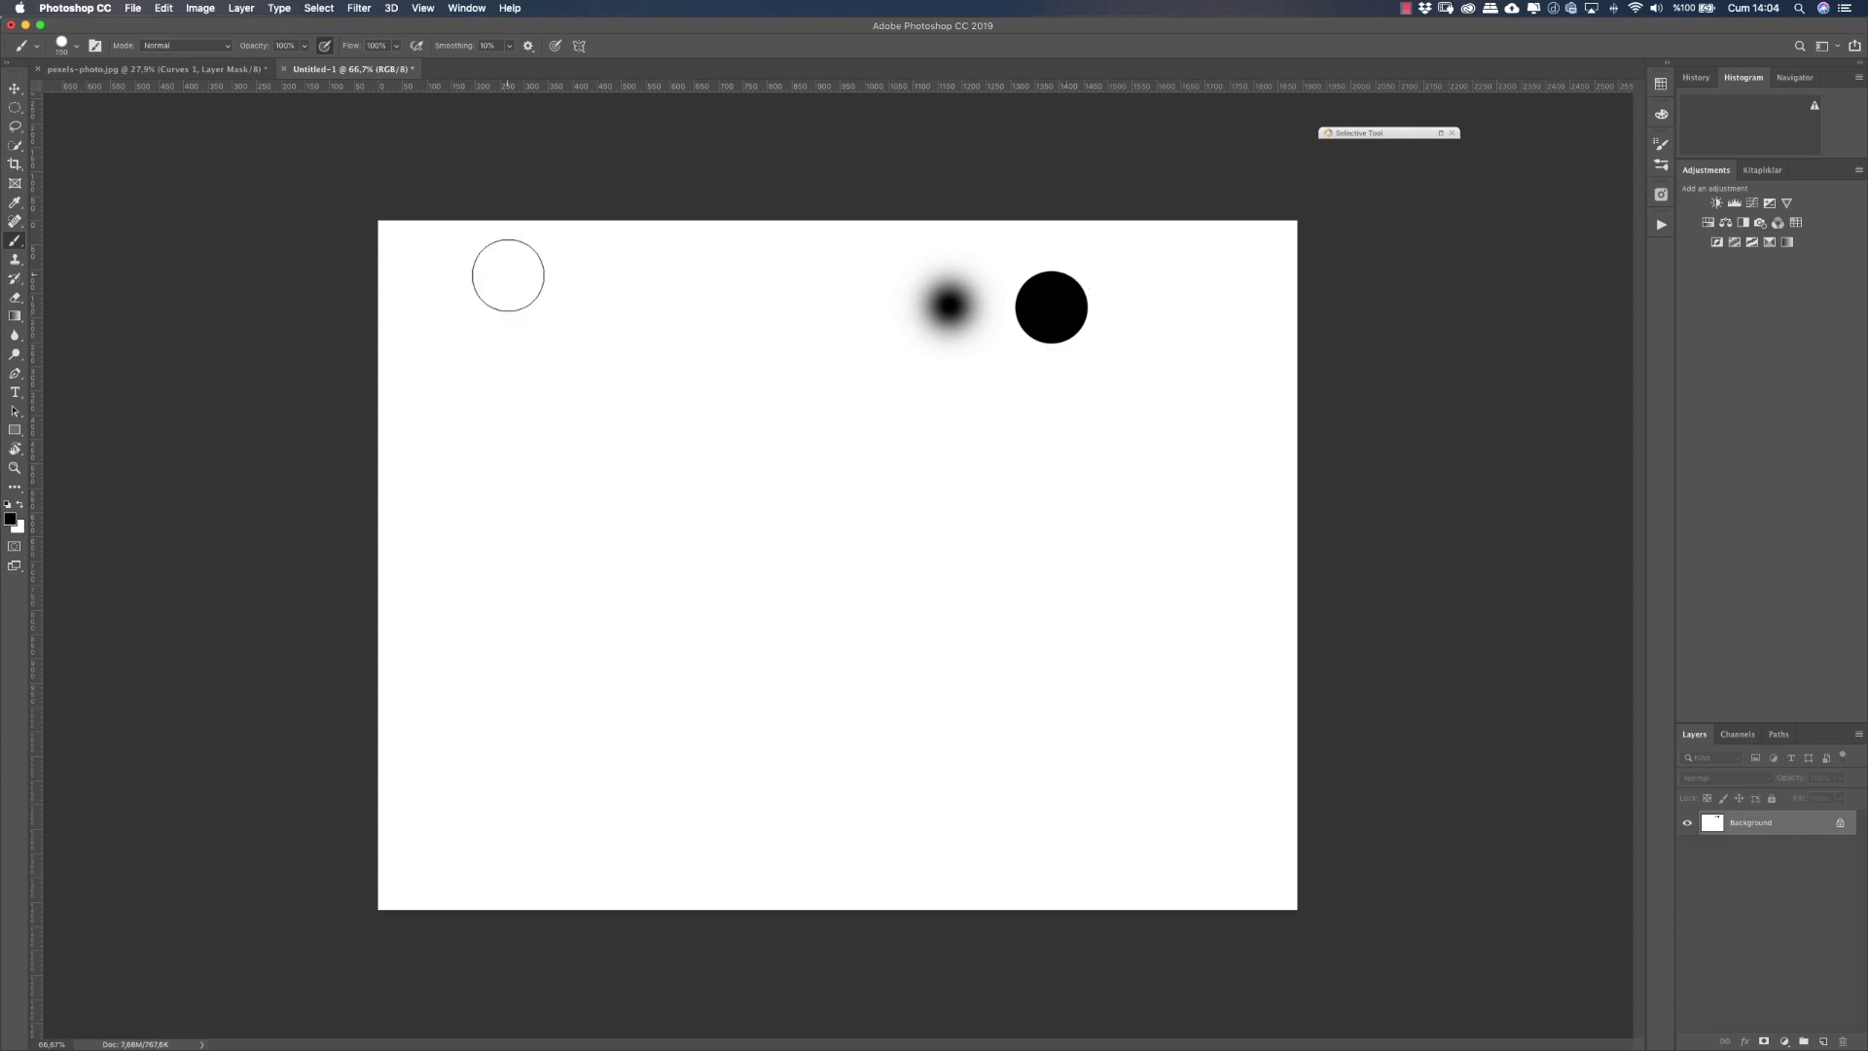
Step: Open the brush preset picker and expand the Genel Fırçalar folder
click(73, 46)
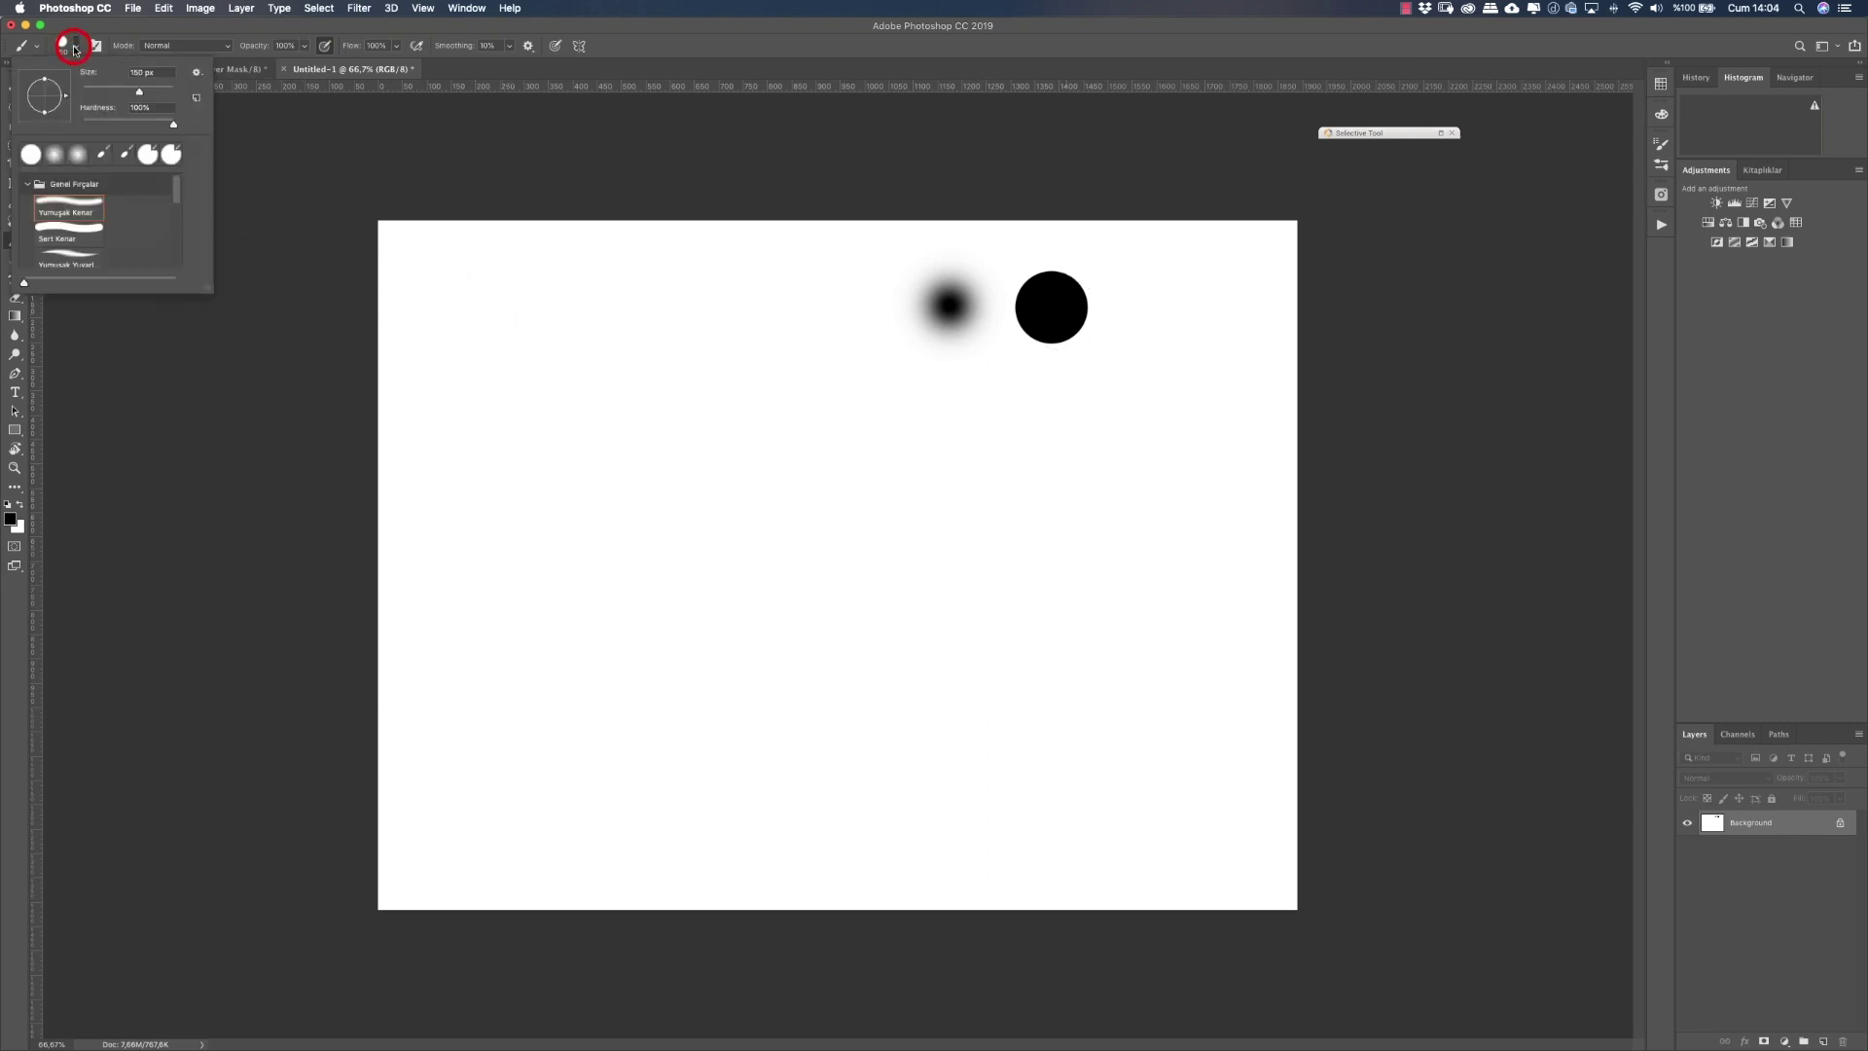
click(29, 184)
click(97, 184)
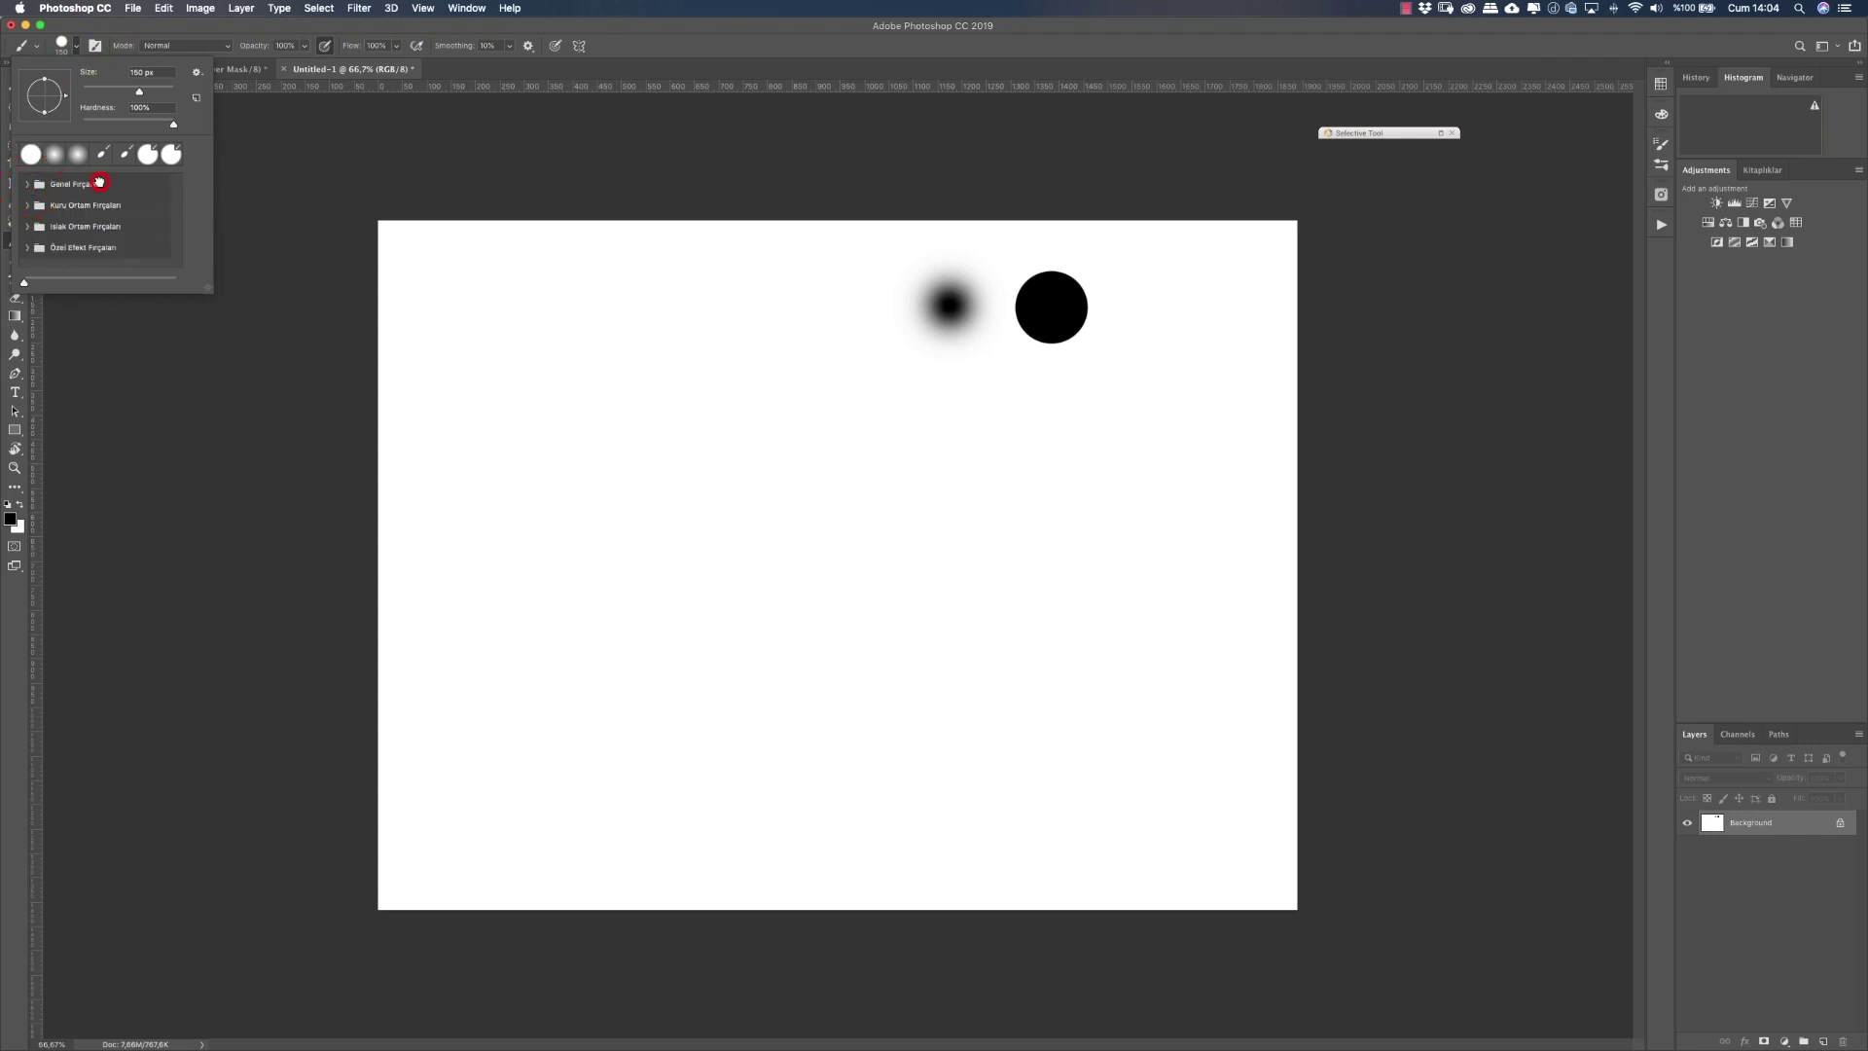
click(28, 184)
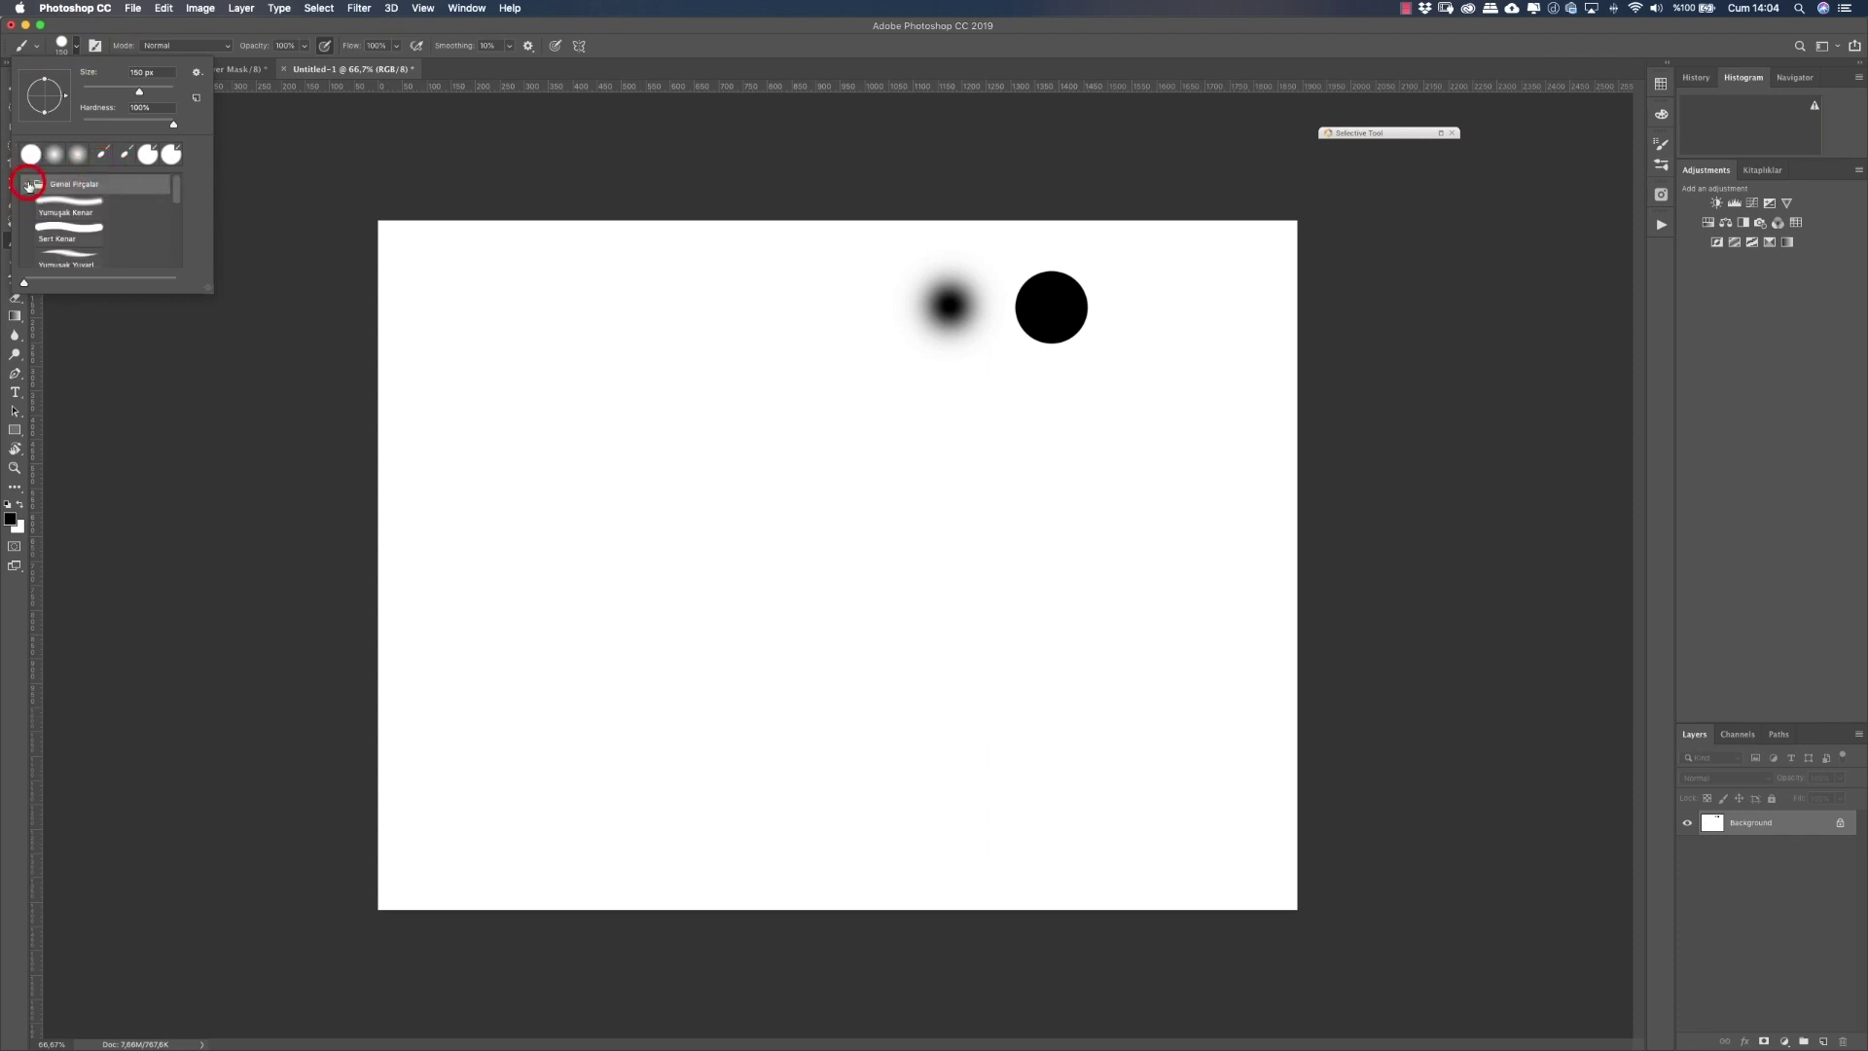
Step: Pick the Yumuşak Kenar brush, adjust hardness, collapse Genel Fırçalar and close the picker
click(96, 206)
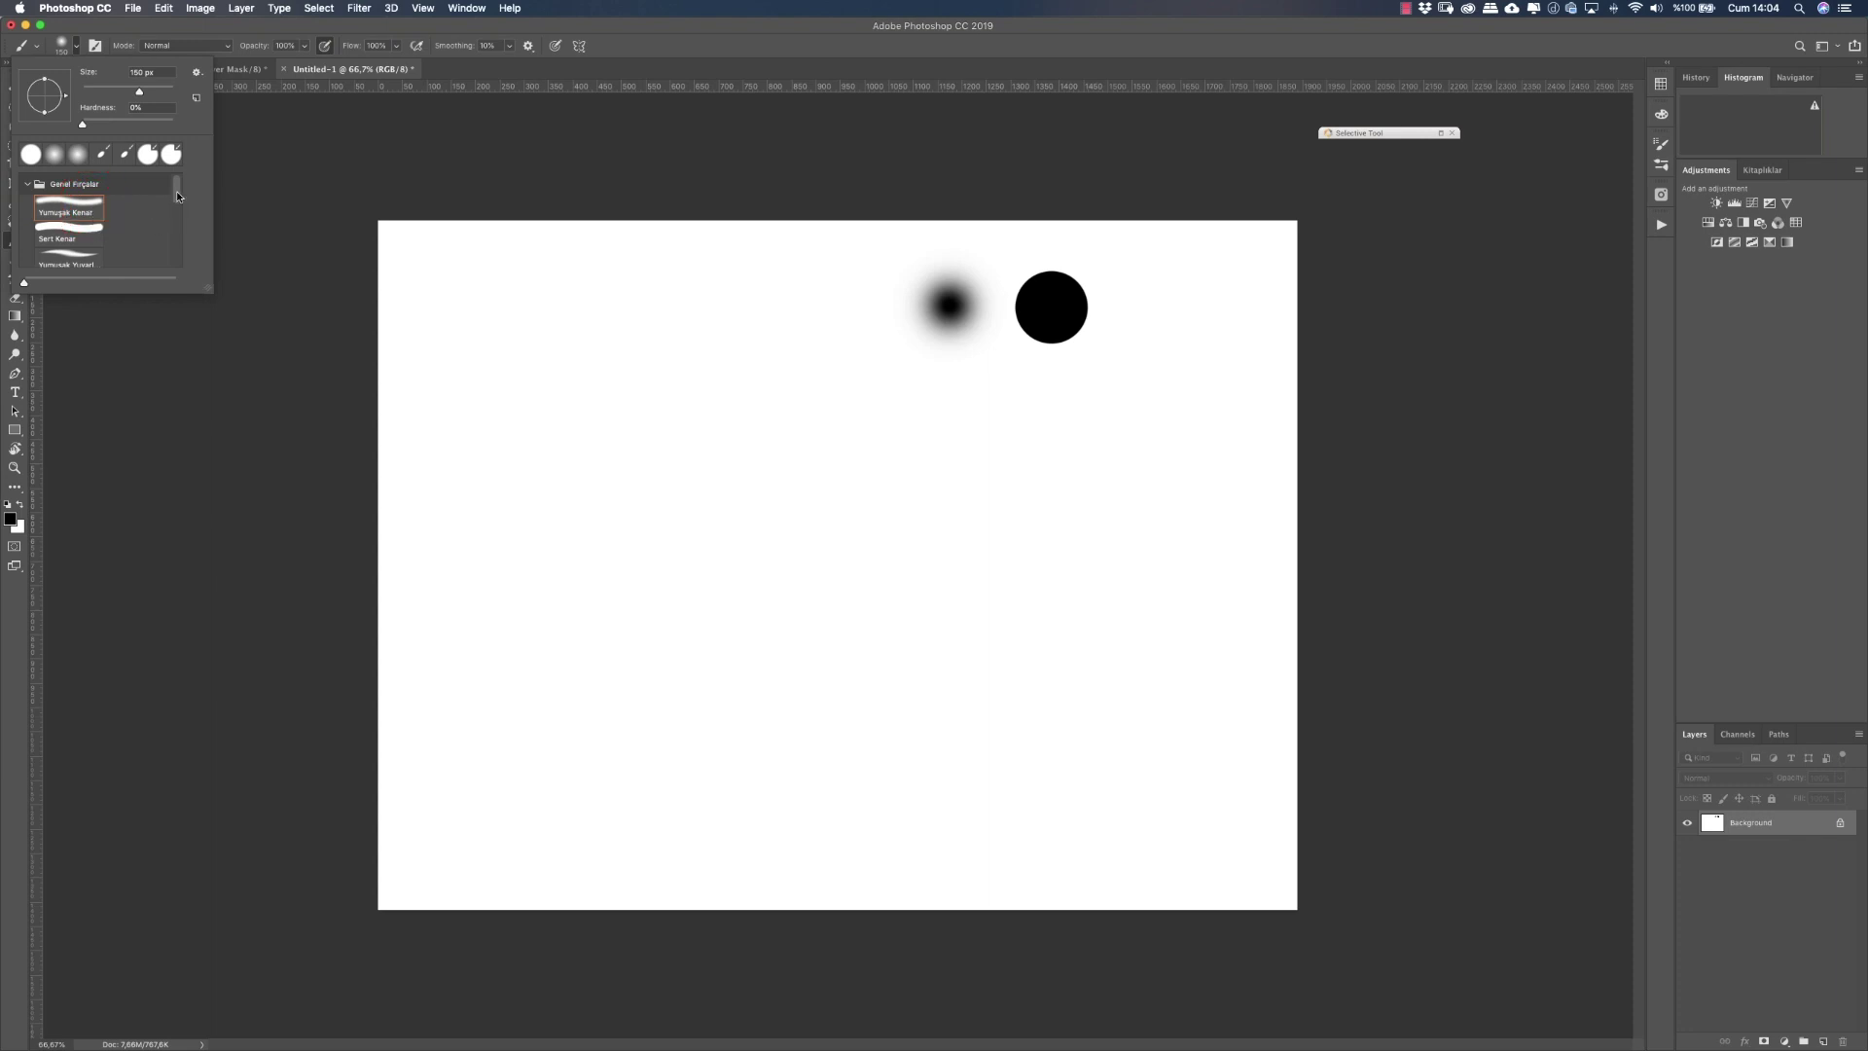
mouse_move(177, 193)
mouse_down()
mouse_move(177, 213)
mouse_move(176, 177)
mouse_up()
click(28, 184)
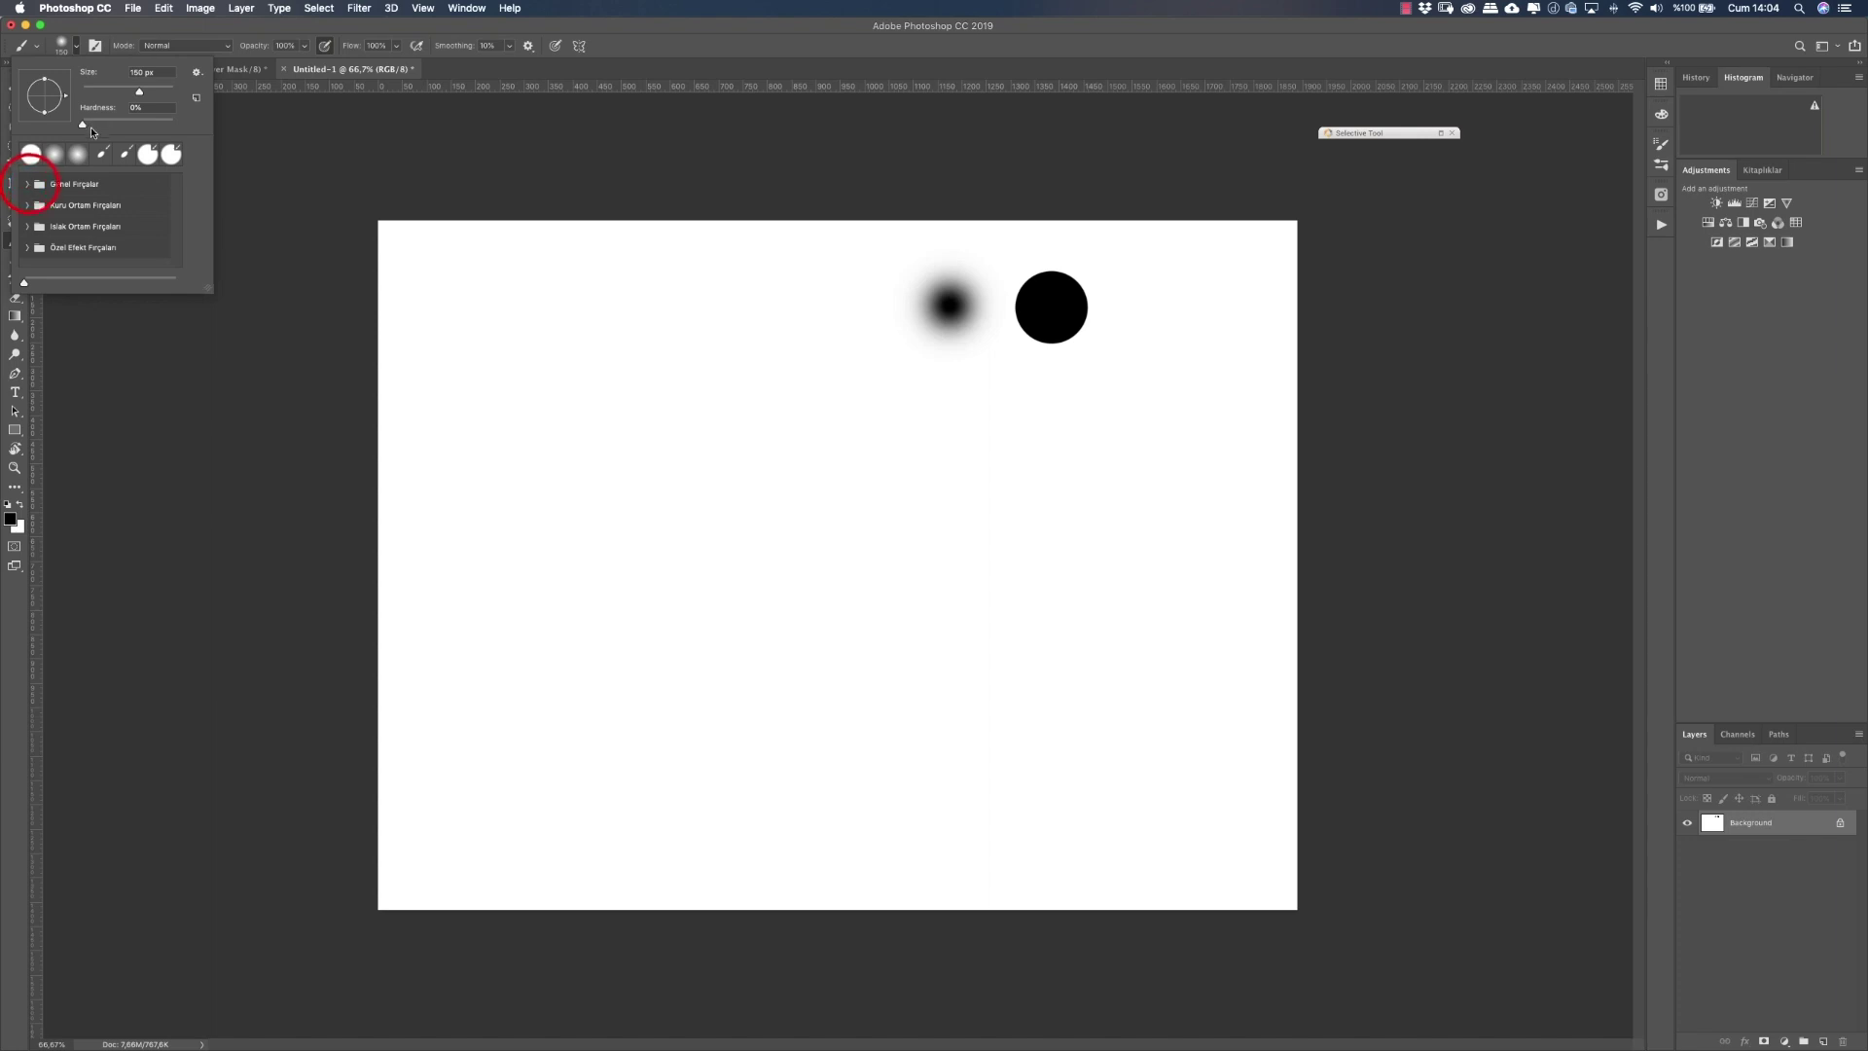
mouse_move(83, 124)
mouse_down()
mouse_move(134, 126)
mouse_move(73, 122)
mouse_up()
click(78, 48)
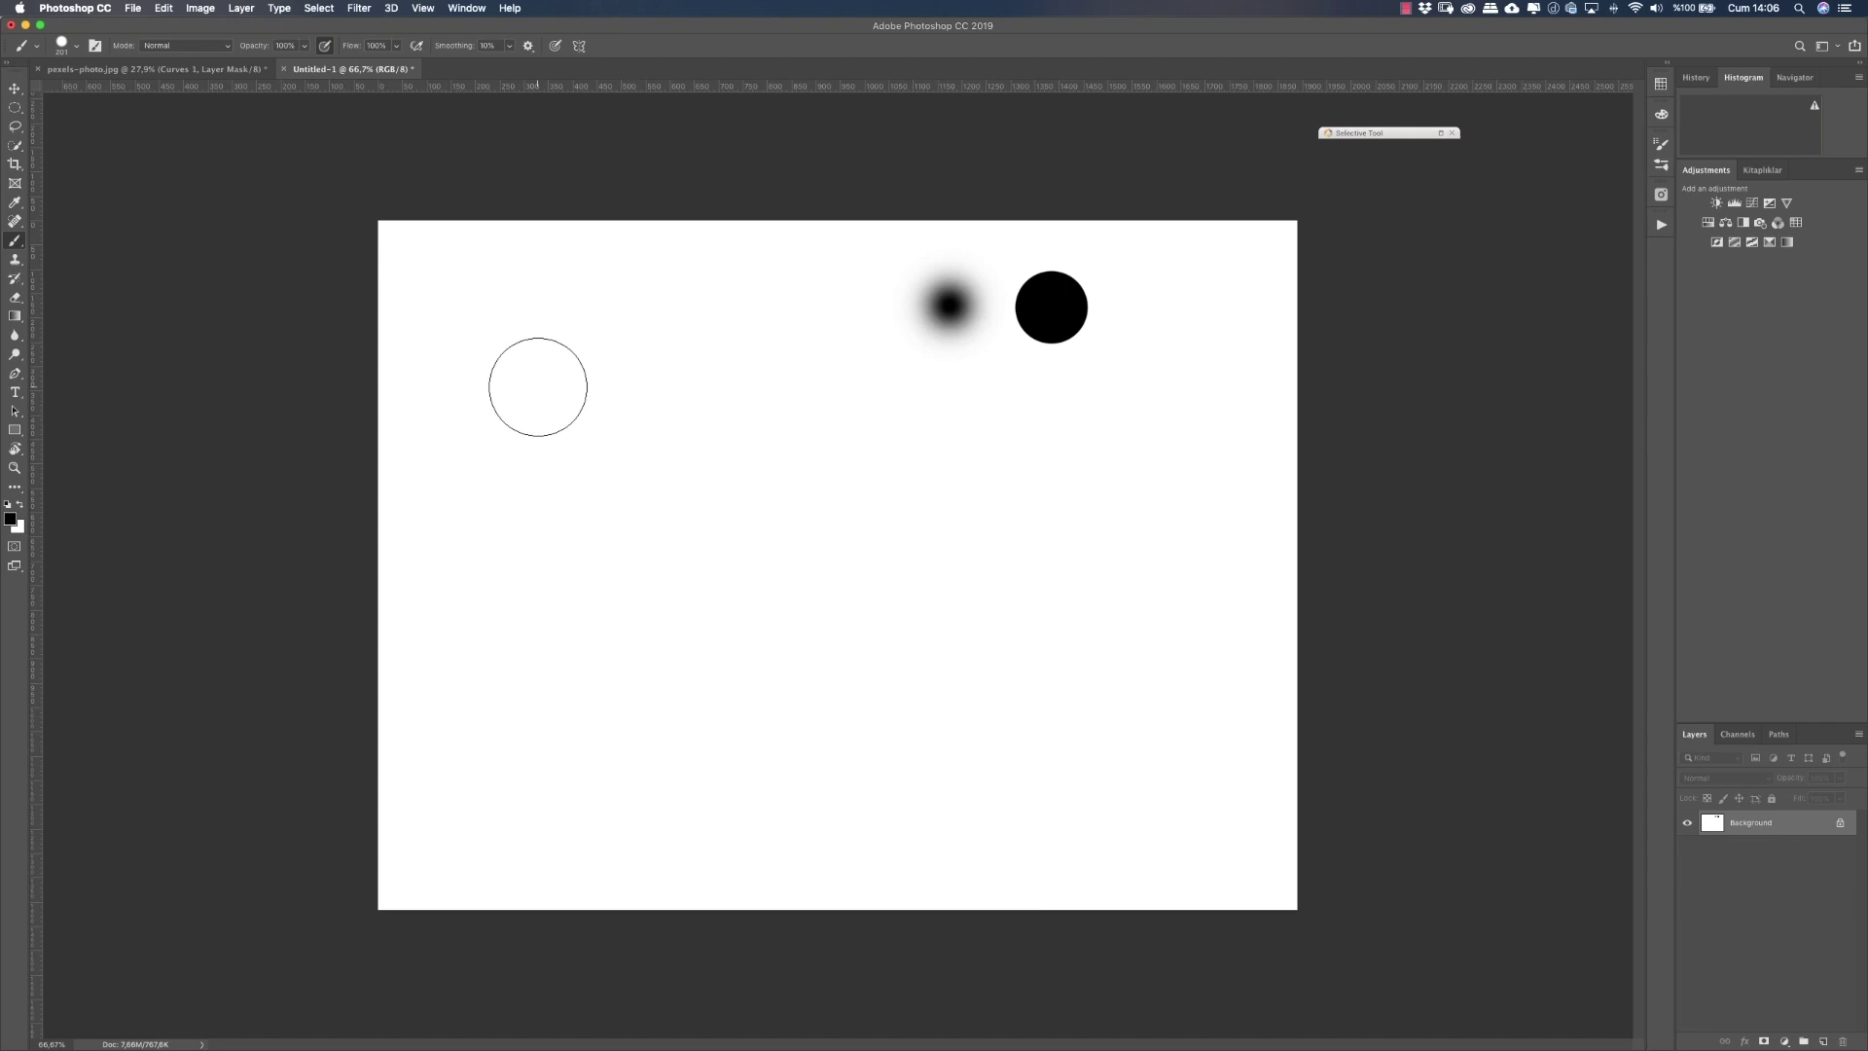
Step: Resize the brush on the canvas, enlarging it to about 729 px
ctrl+alt+click(538, 386)
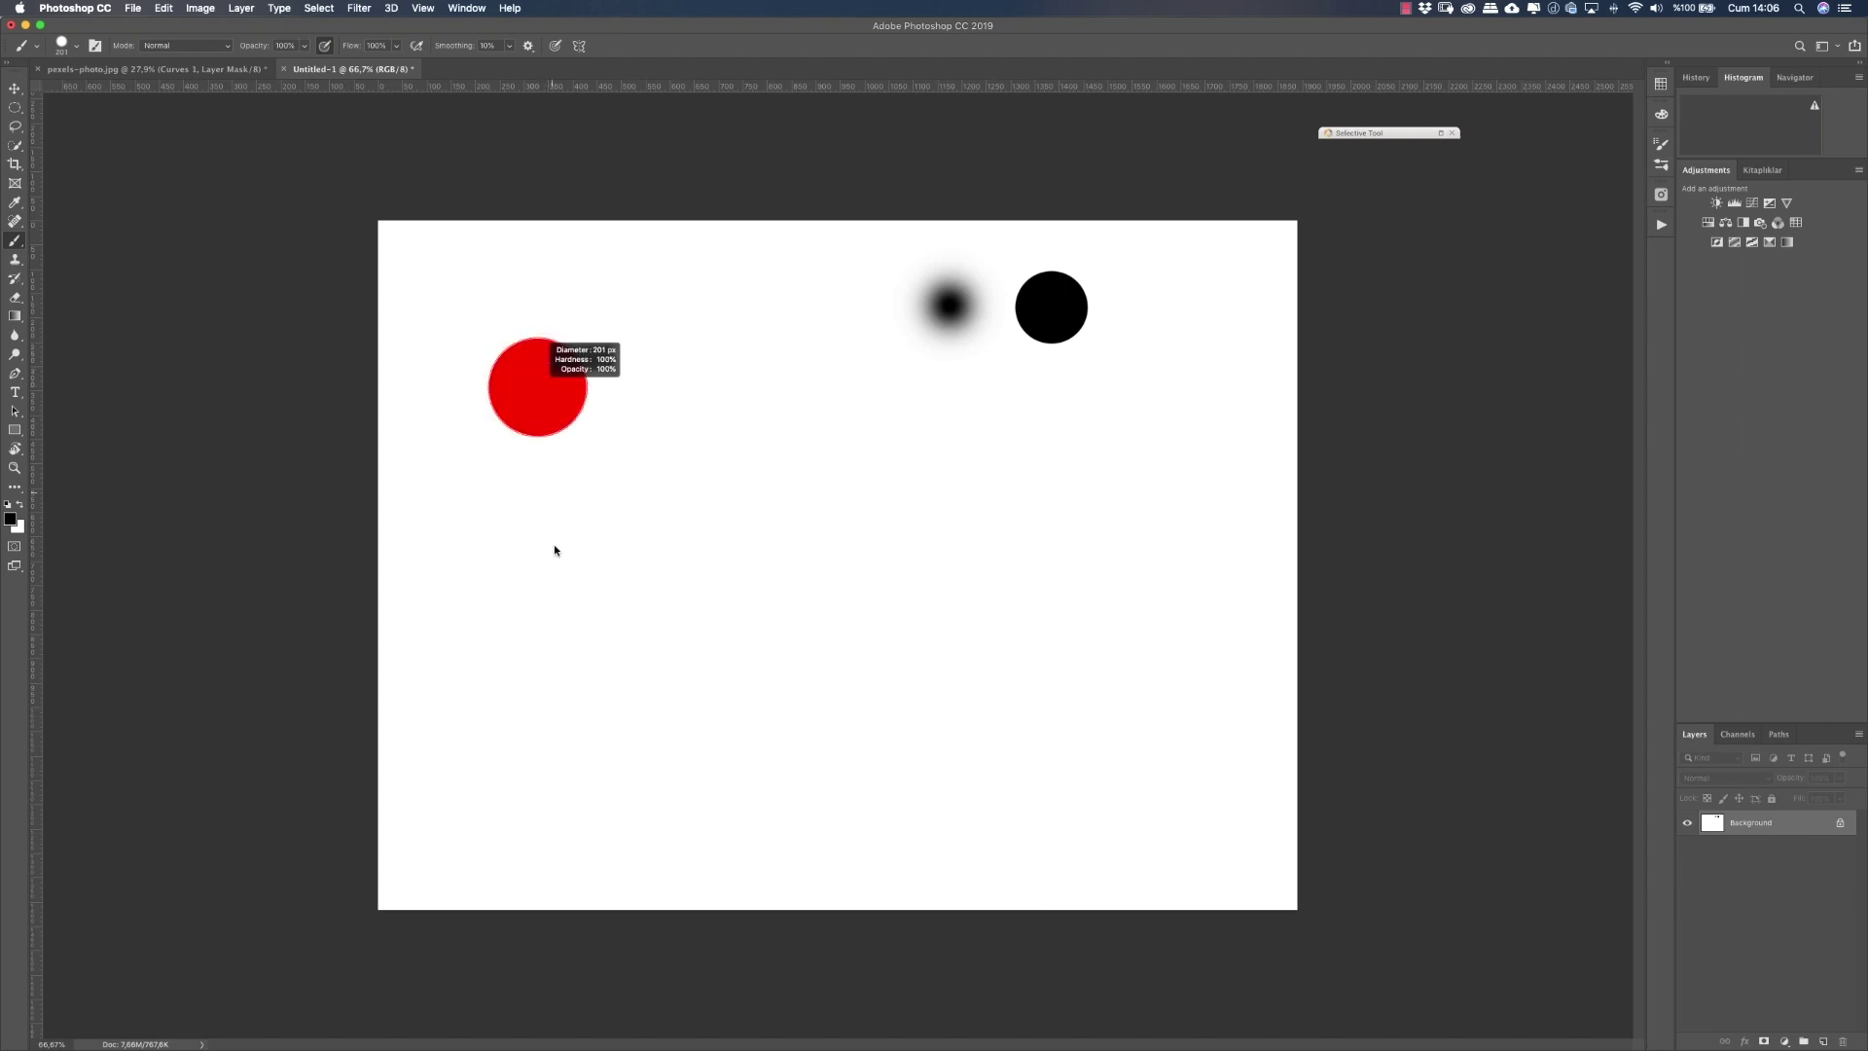
mouse_move(554, 604)
mouse_down()
mouse_move(573, 375)
mouse_move(573, 492)
mouse_move(543, 231)
mouse_up()
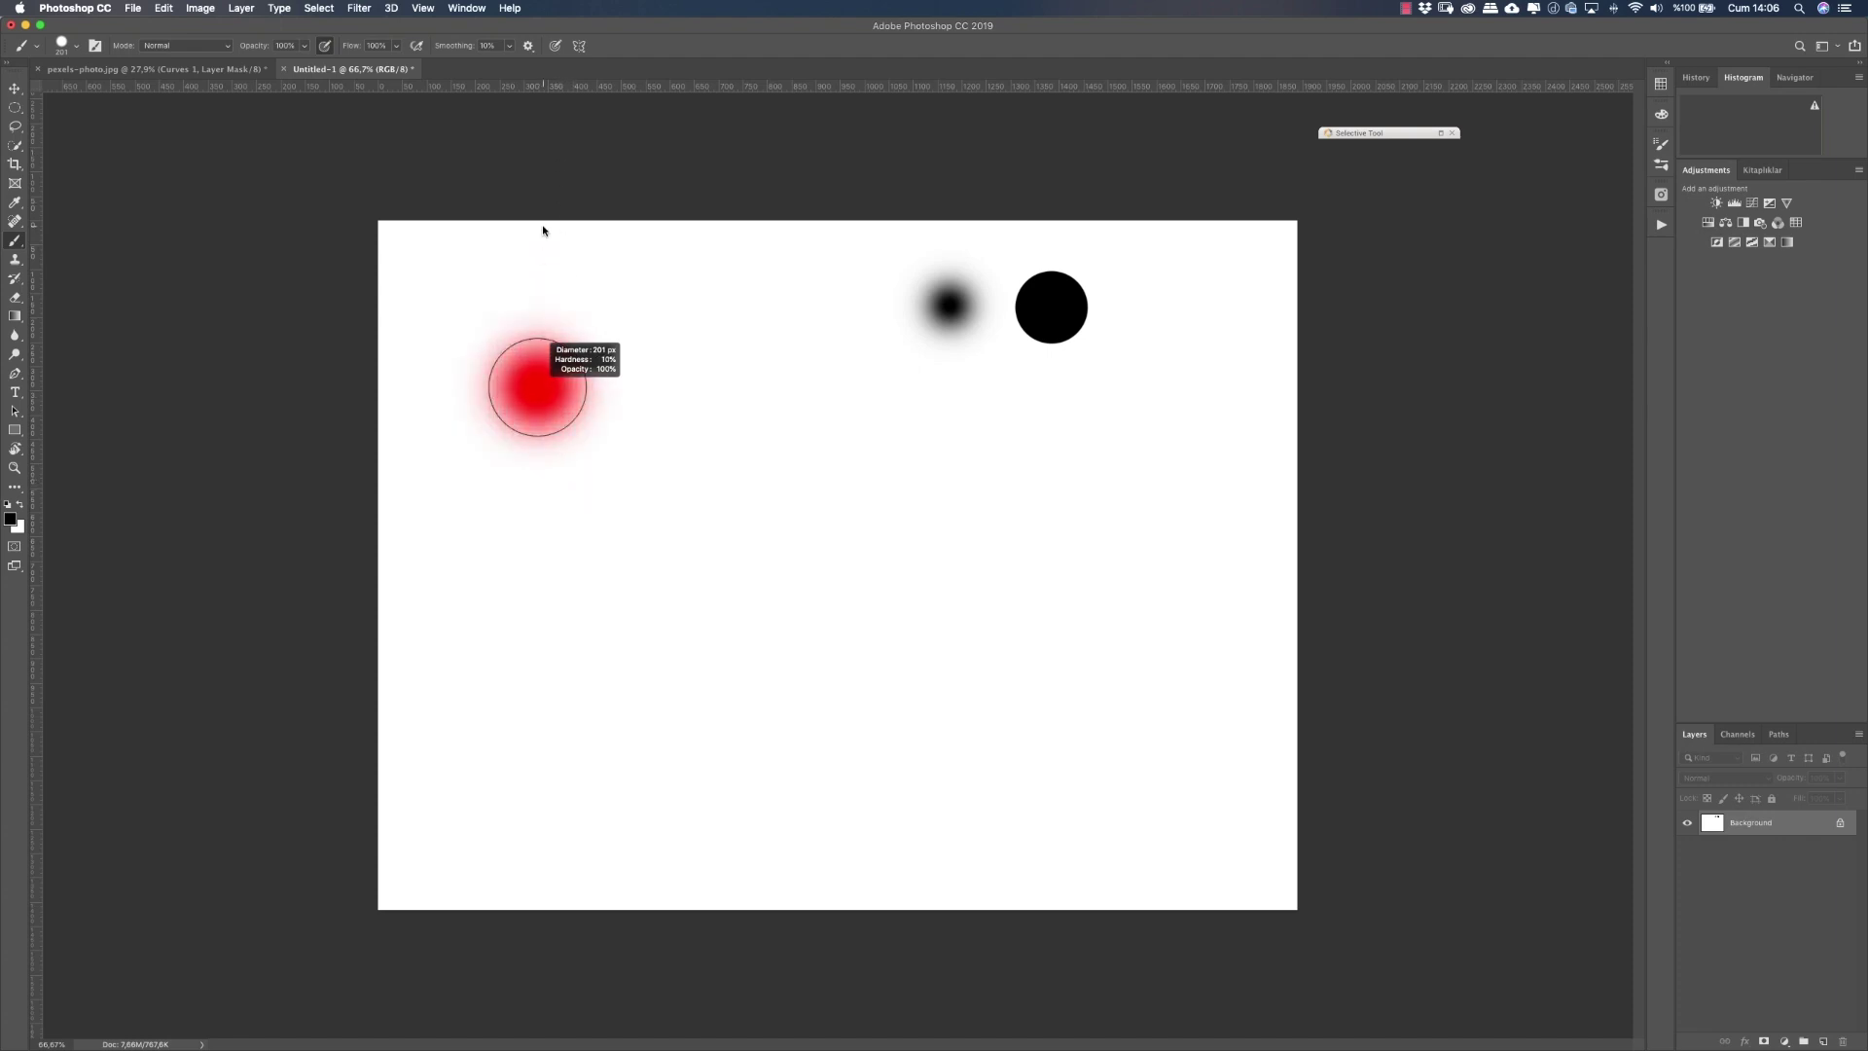
mouse_move(543, 231)
mouse_down()
mouse_move(758, 275)
mouse_move(540, 278)
mouse_move(658, 292)
mouse_move(621, 312)
mouse_move(525, 301)
mouse_move(651, 304)
mouse_move(563, 311)
mouse_up()
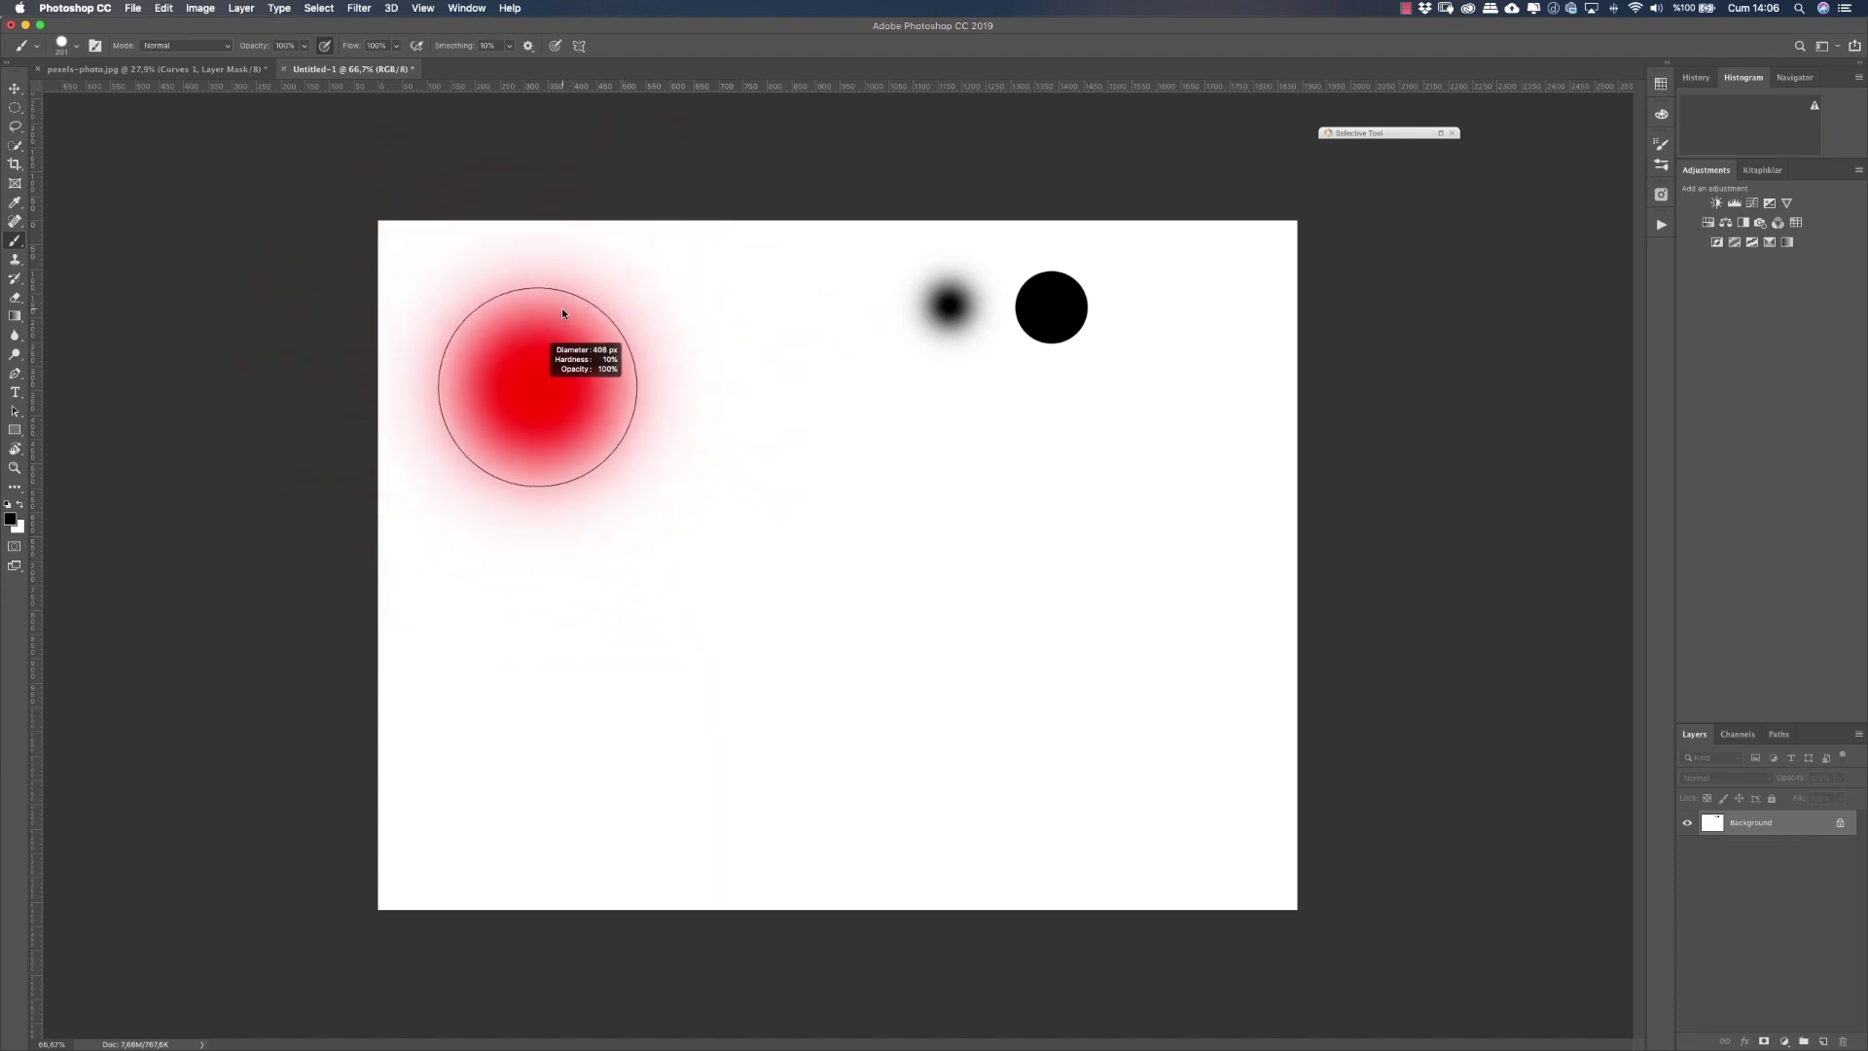
right_click(766, 322)
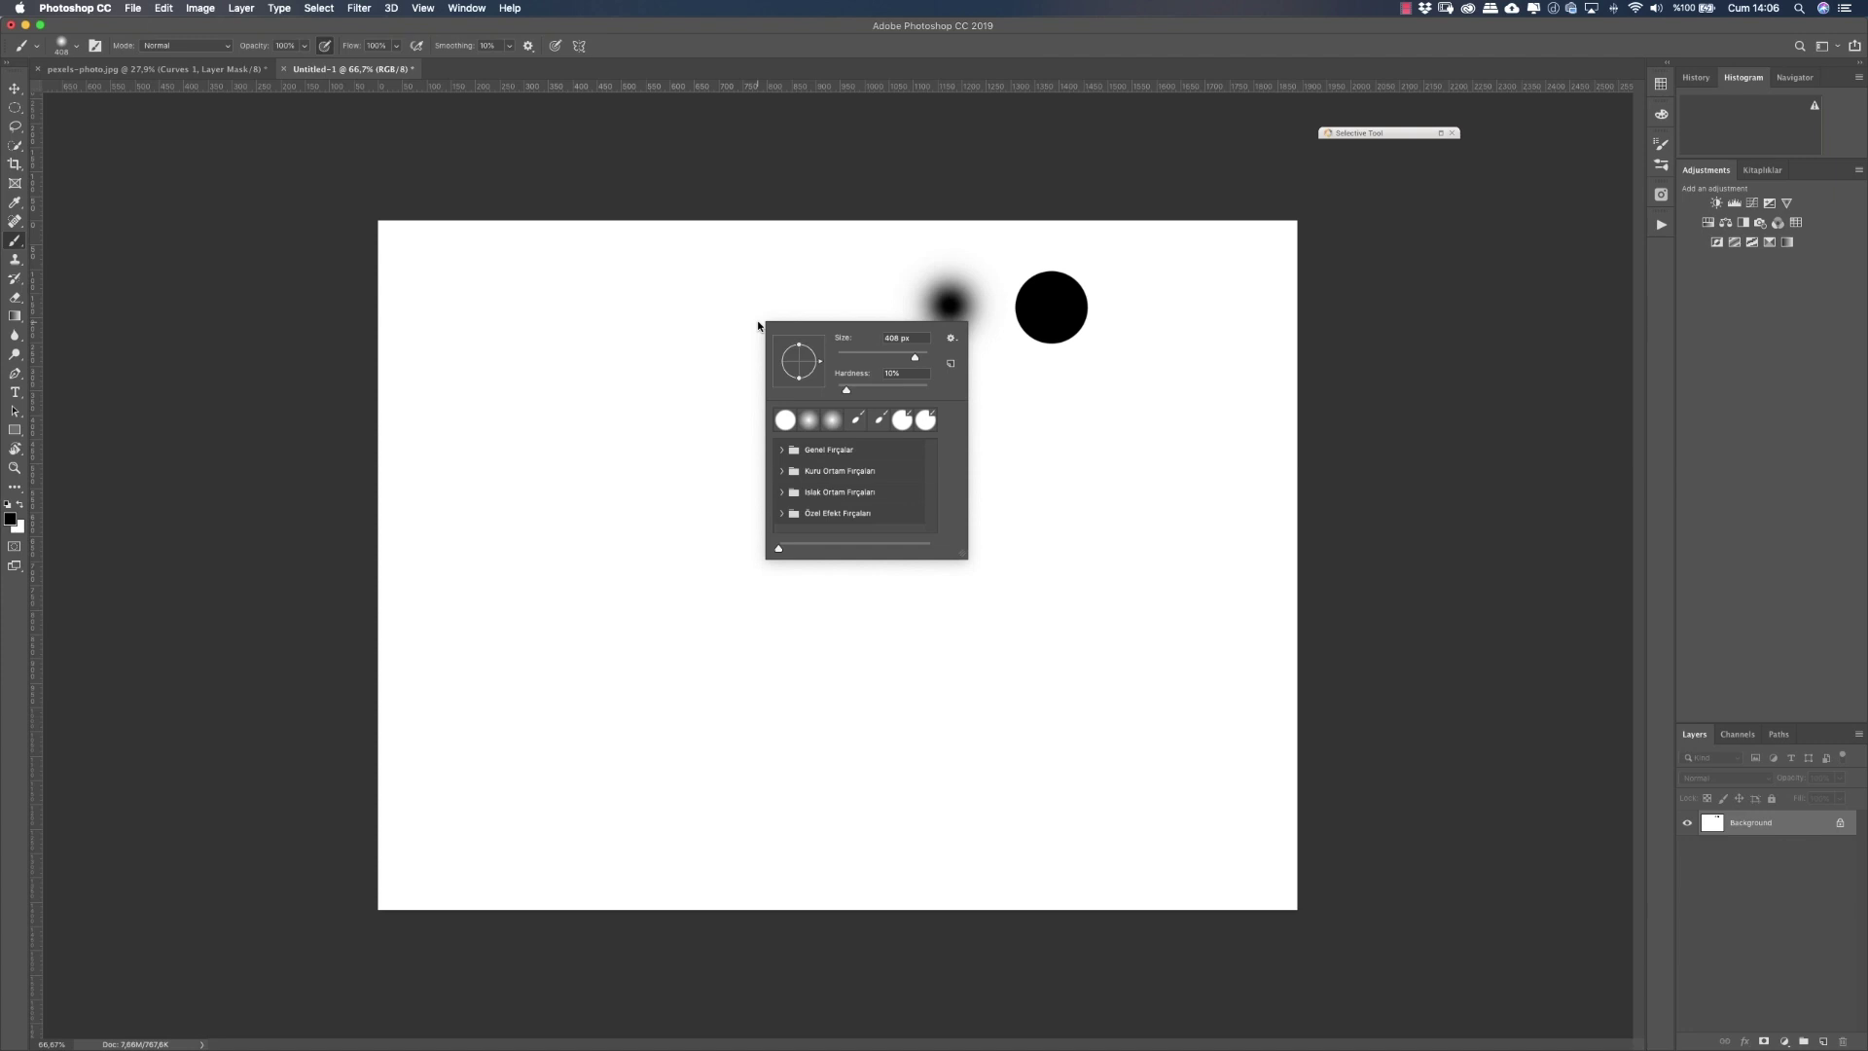
click(76, 45)
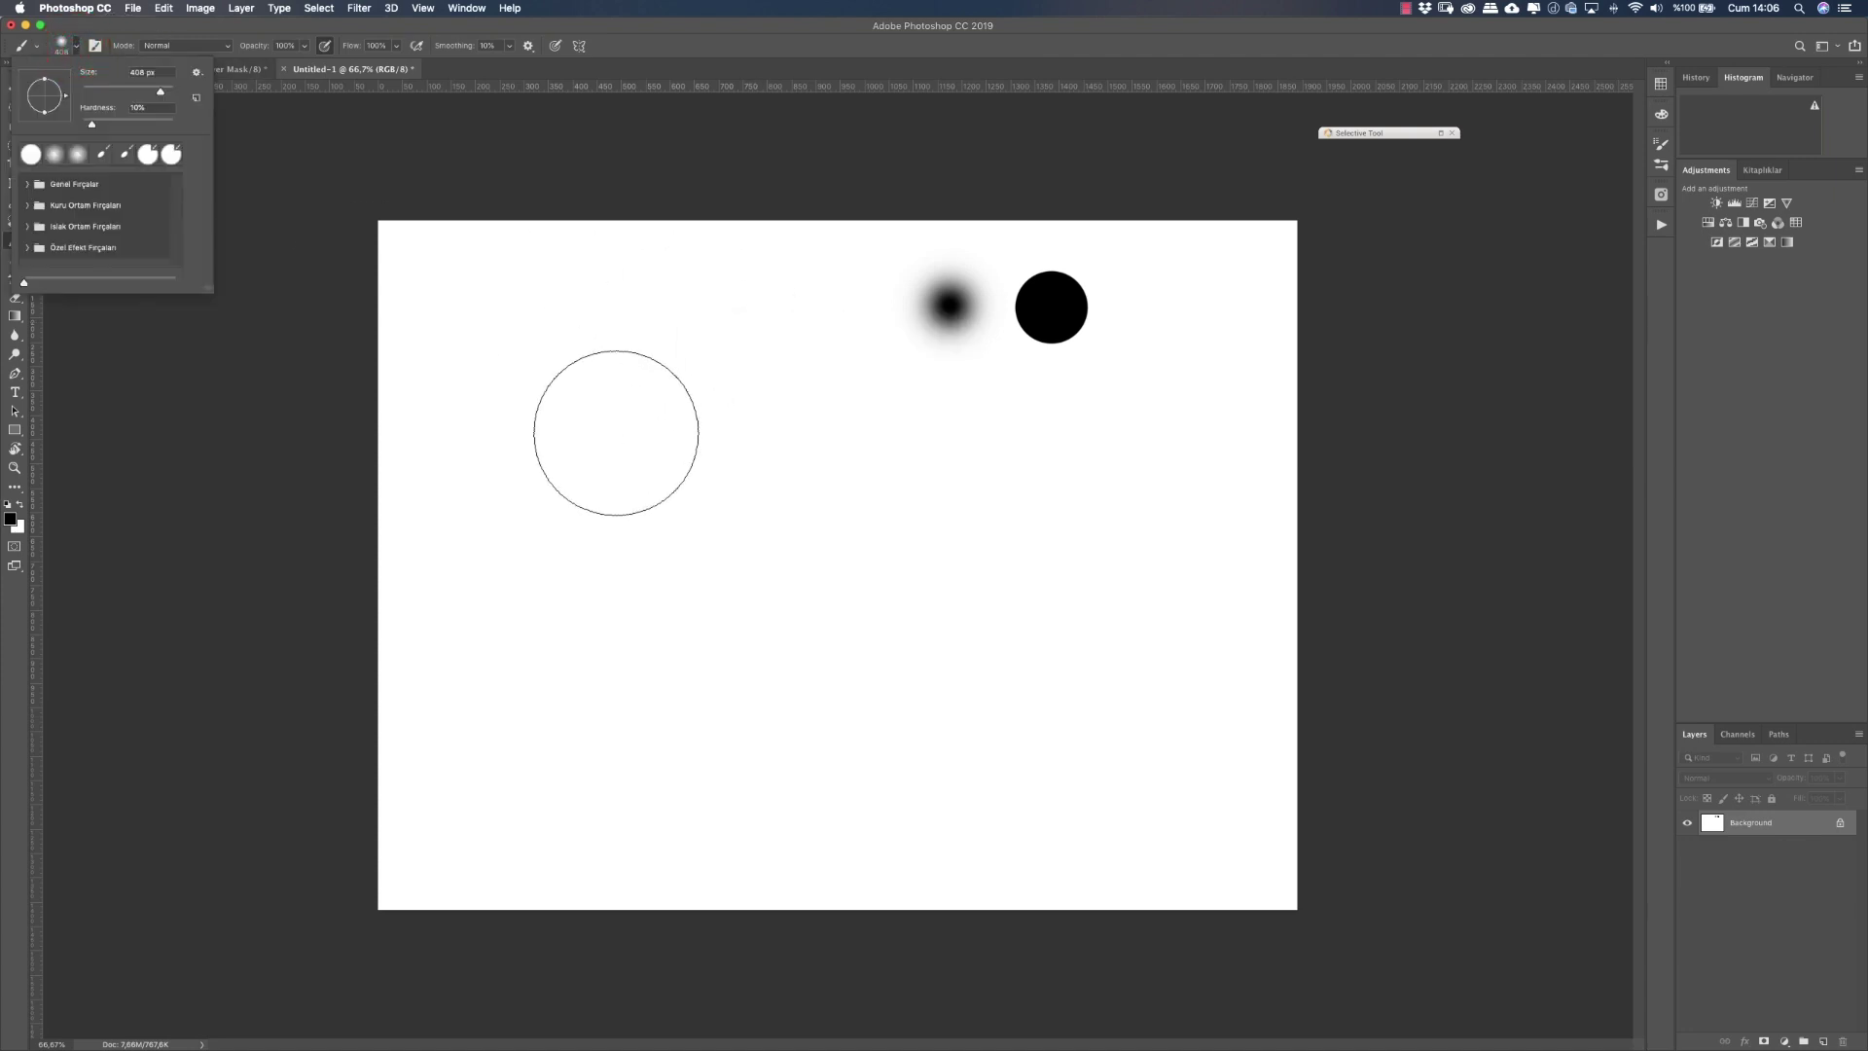
mouse_move(615, 433)
mouse_down()
mouse_move(695, 443)
mouse_move(695, 425)
mouse_move(720, 567)
mouse_up()
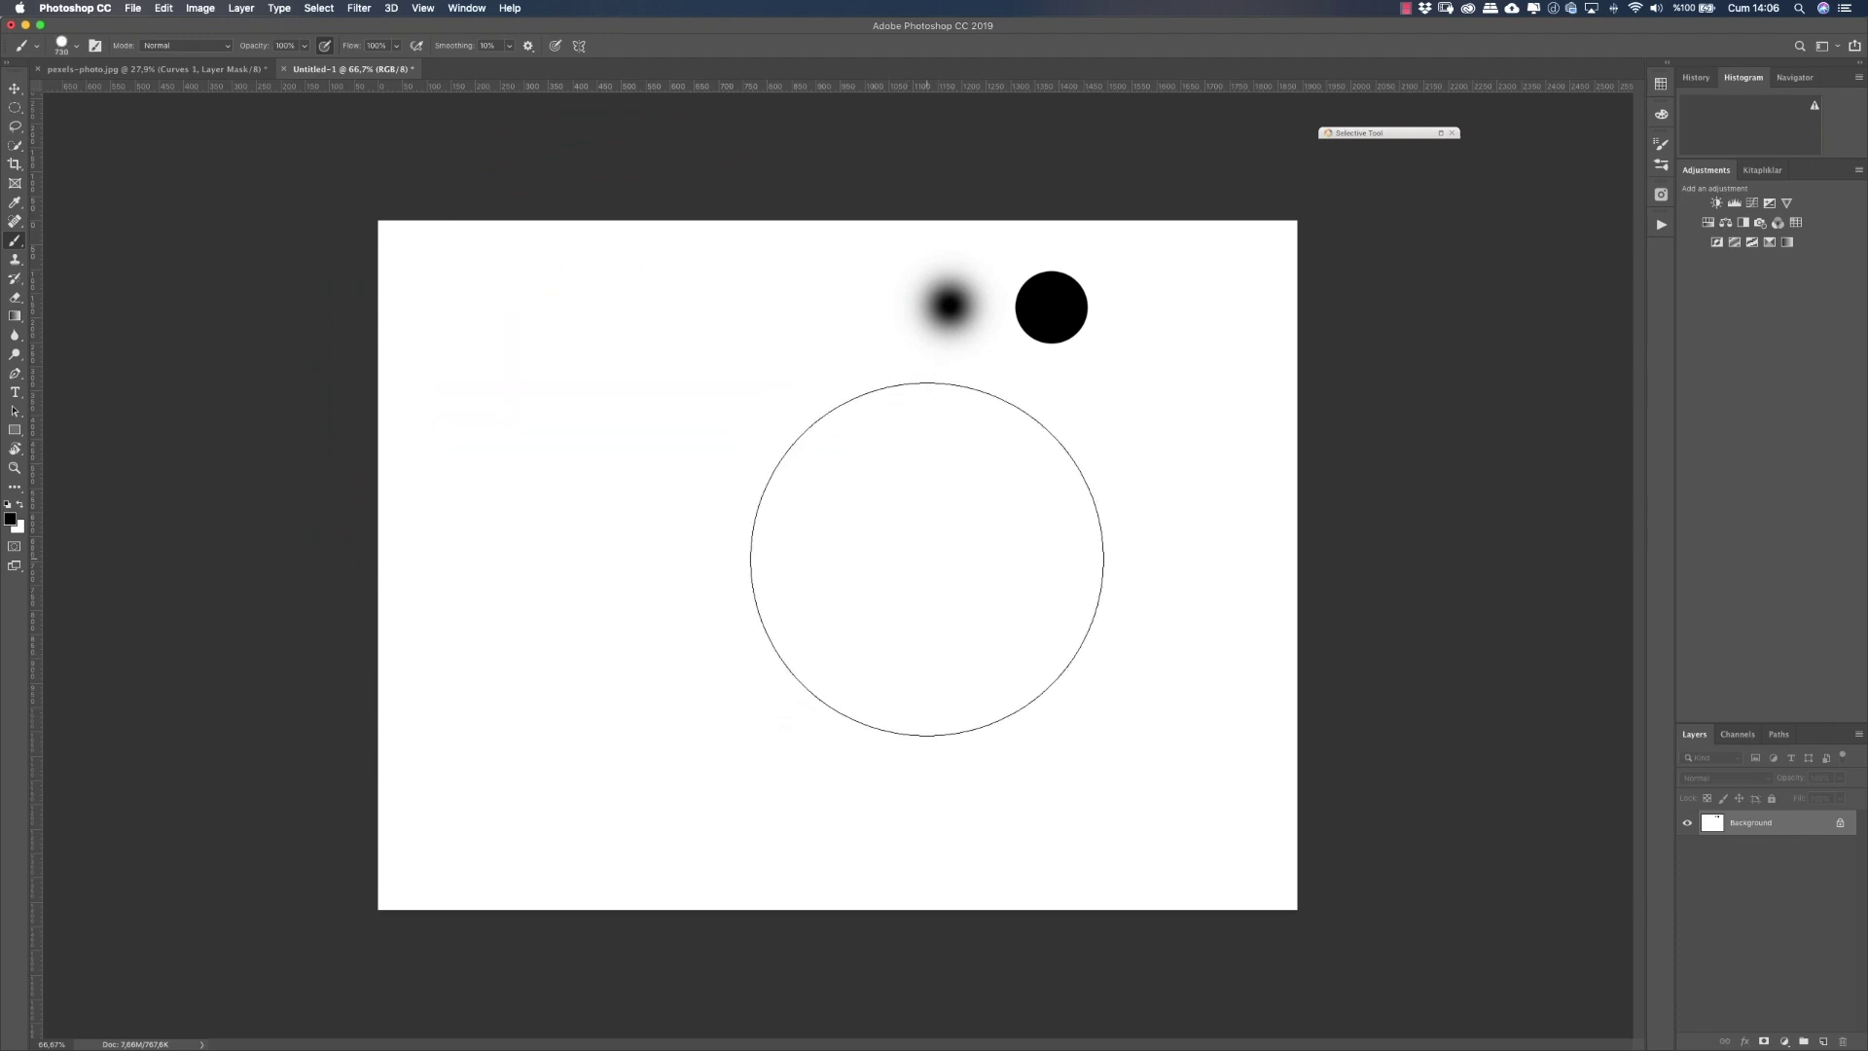
Step: Paint a large black circle mid-canvas, then soften the brush and add another dab
click(928, 558)
drag(613, 463, 447, 506)
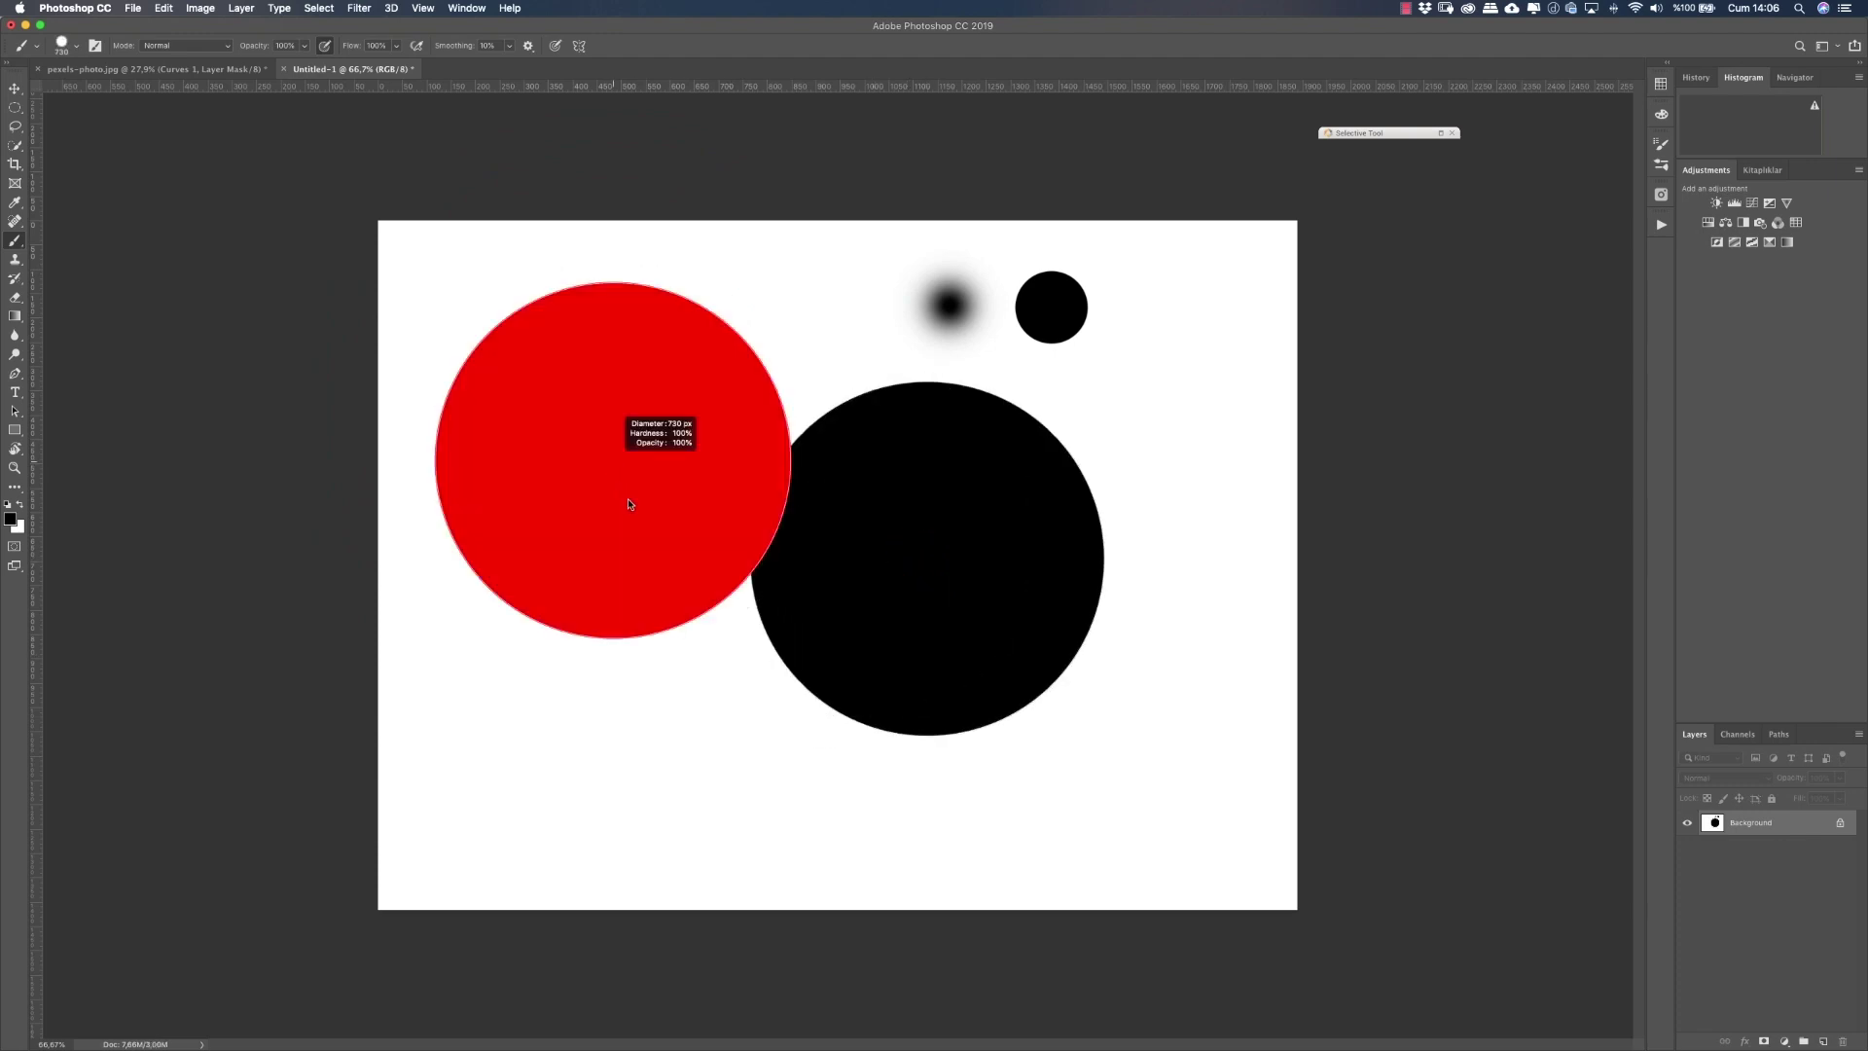
click(691, 358)
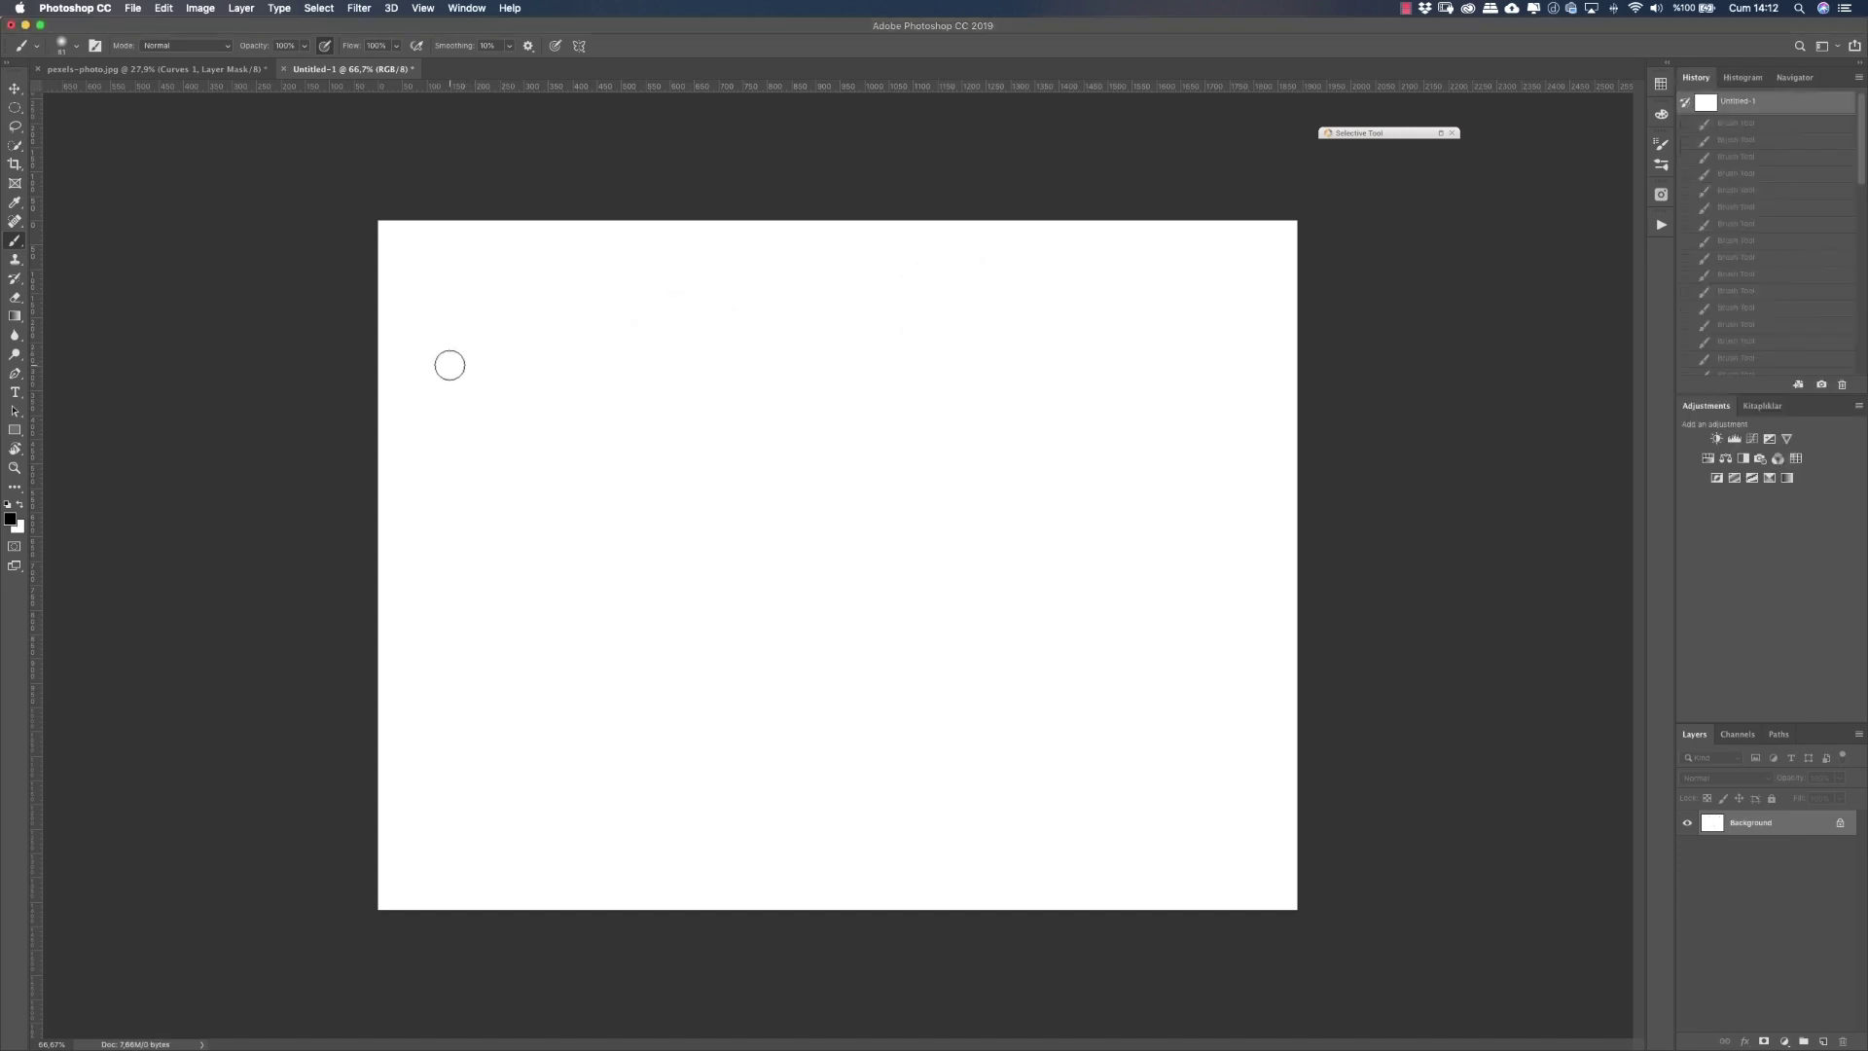
Step: Paint a wavy black stroke across the top, then horizontal and vertical straight lines
right_click(519, 288)
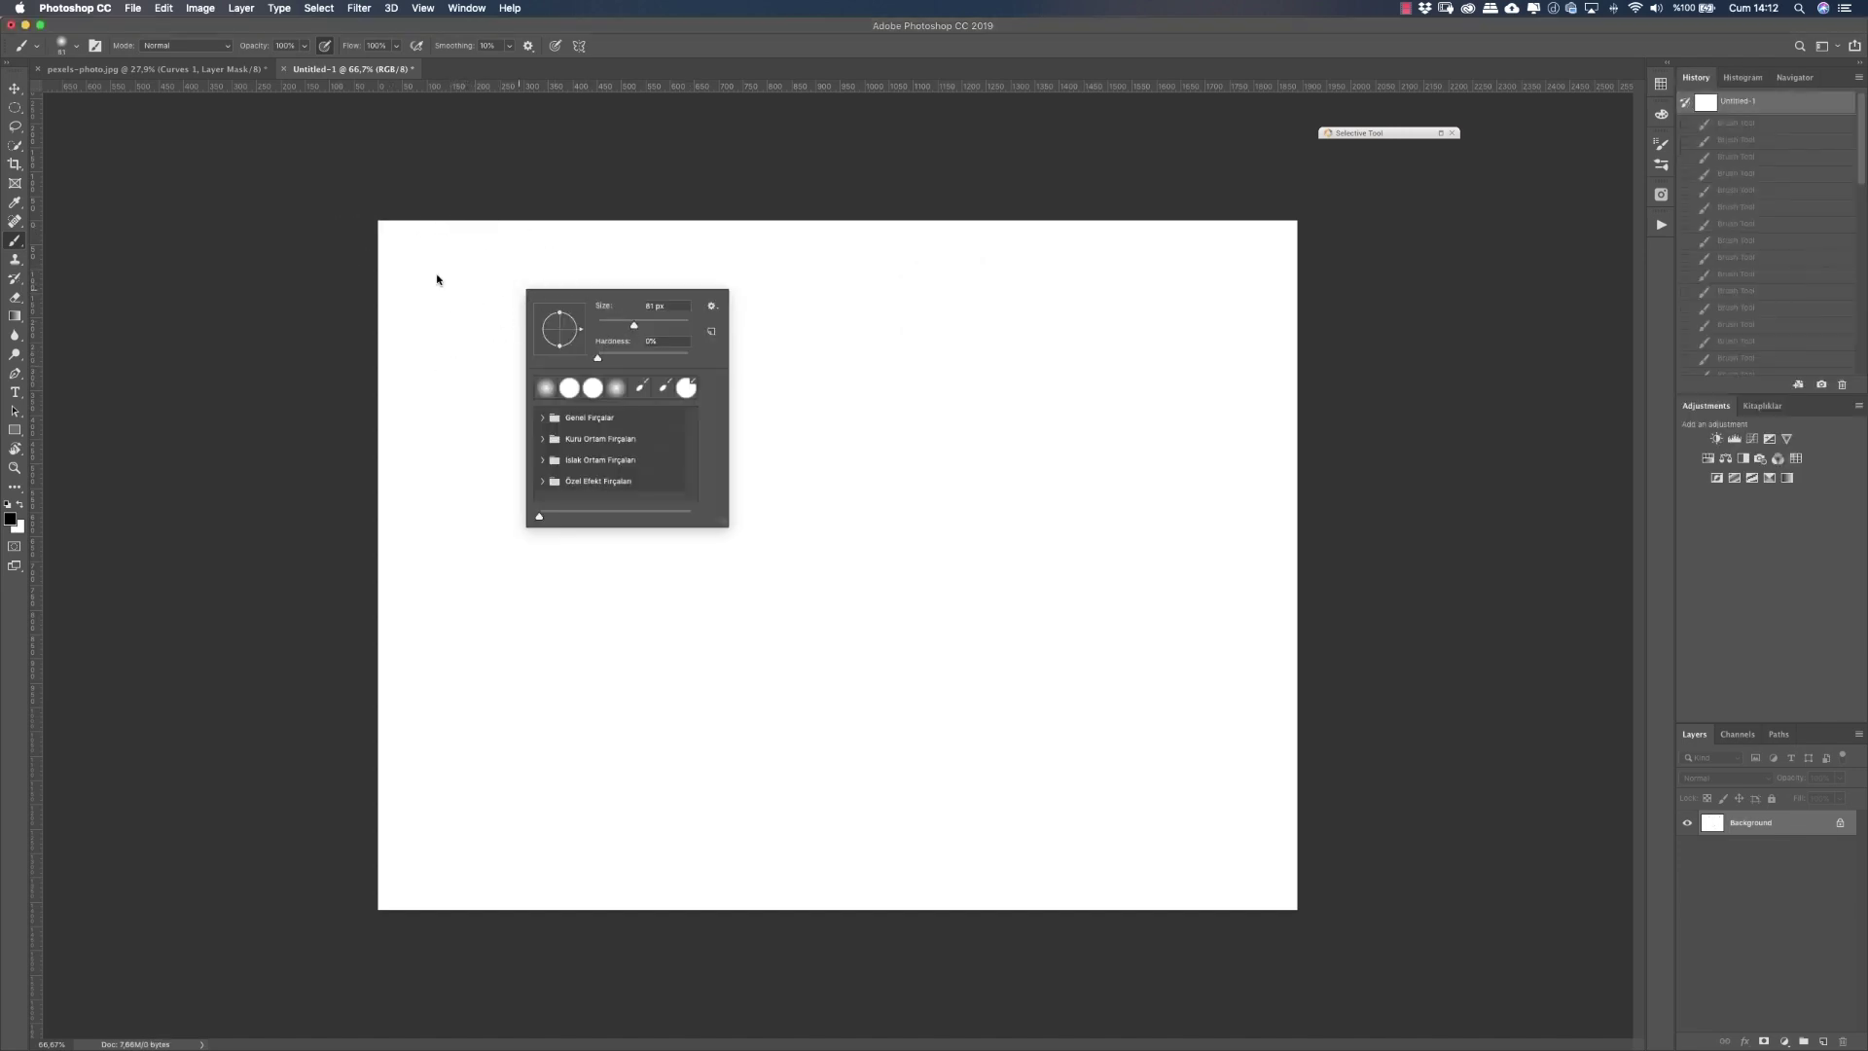
mouse_move(438, 274)
mouse_down()
mouse_move(551, 319)
mouse_move(692, 279)
mouse_move(809, 346)
mouse_move(1042, 259)
mouse_move(1113, 348)
mouse_move(1202, 279)
mouse_move(1119, 413)
mouse_up()
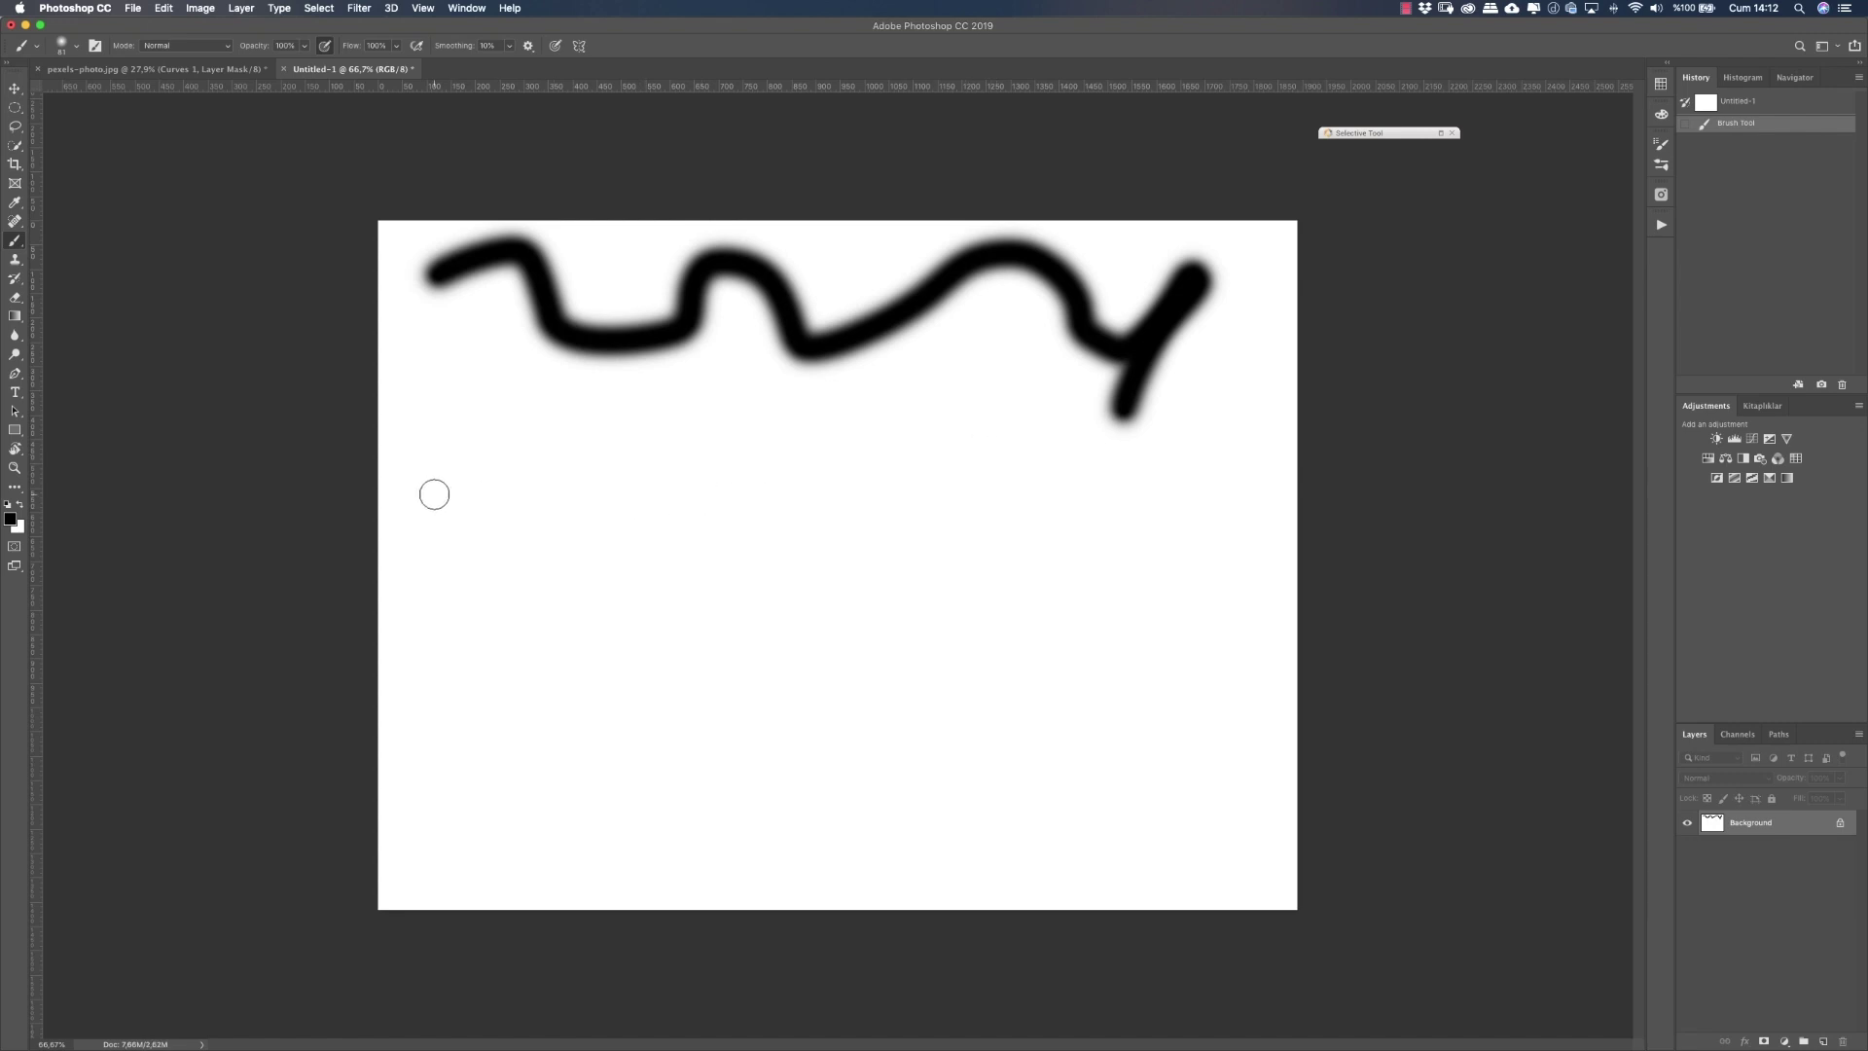
shift+click(434, 494)
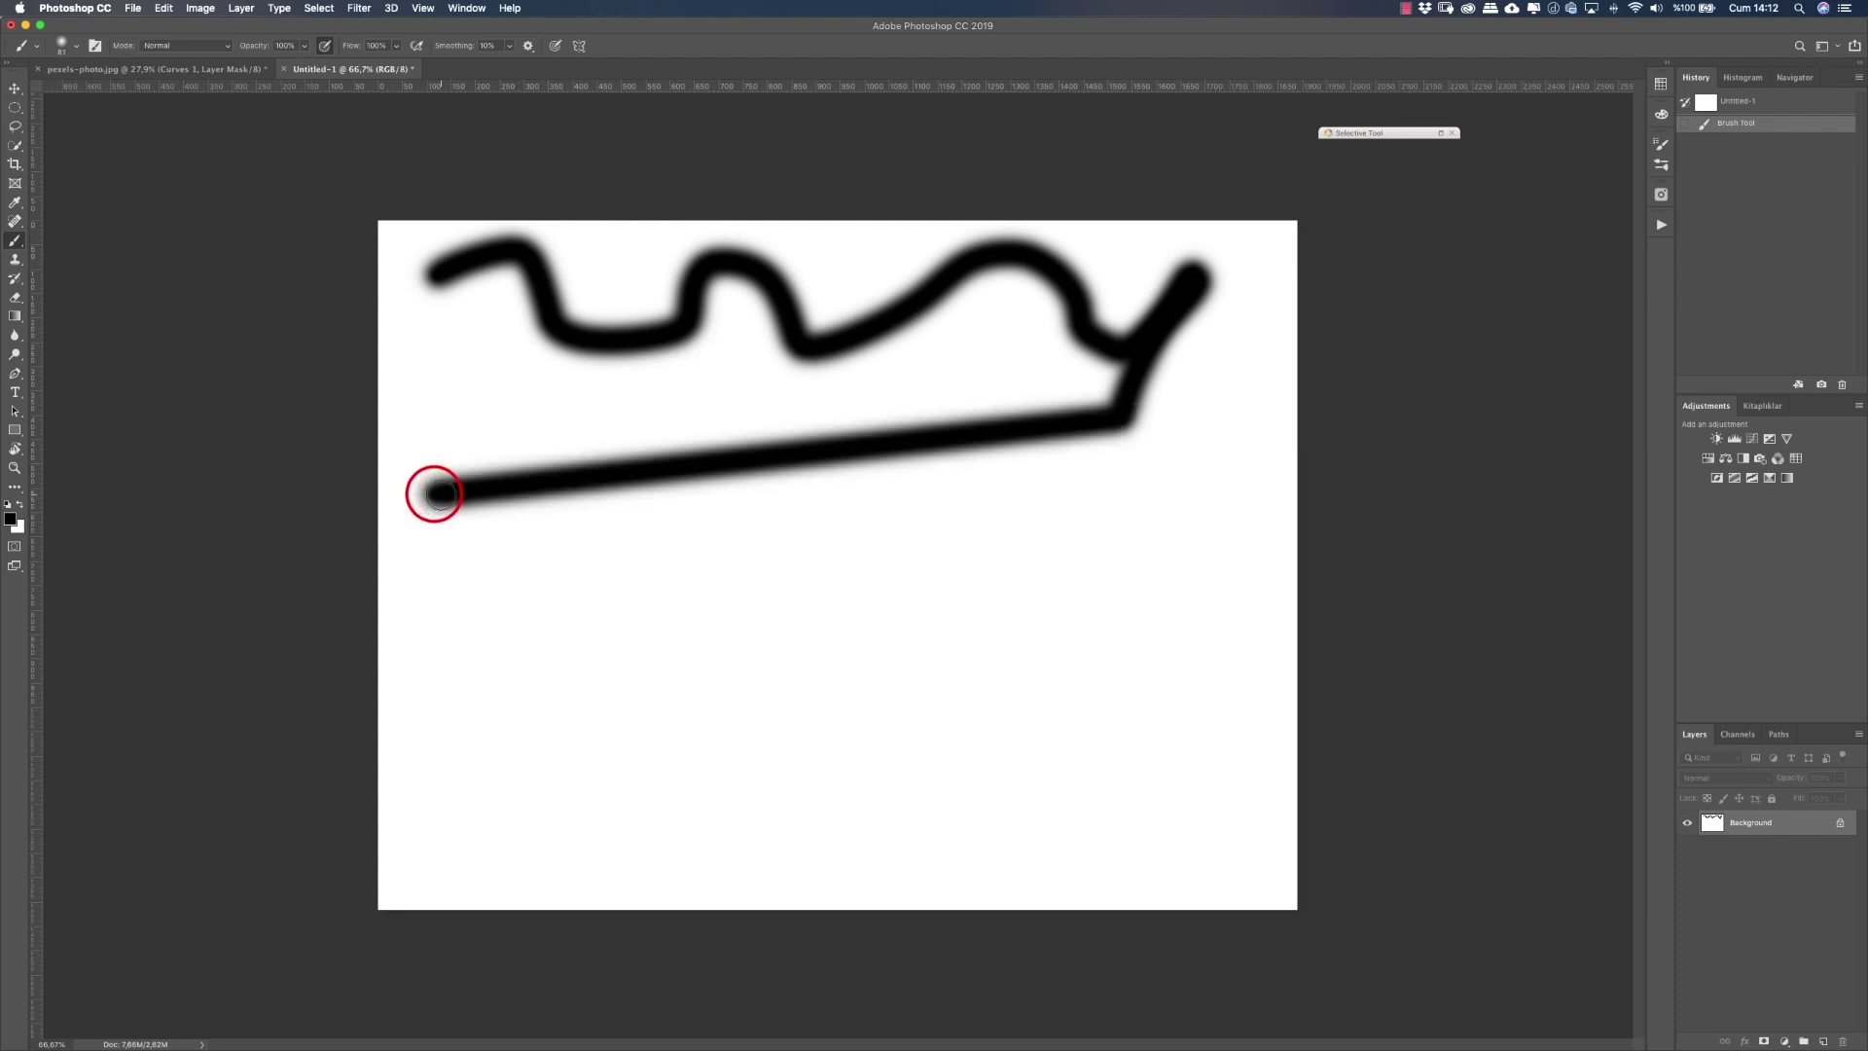
drag(410, 569, 1134, 566)
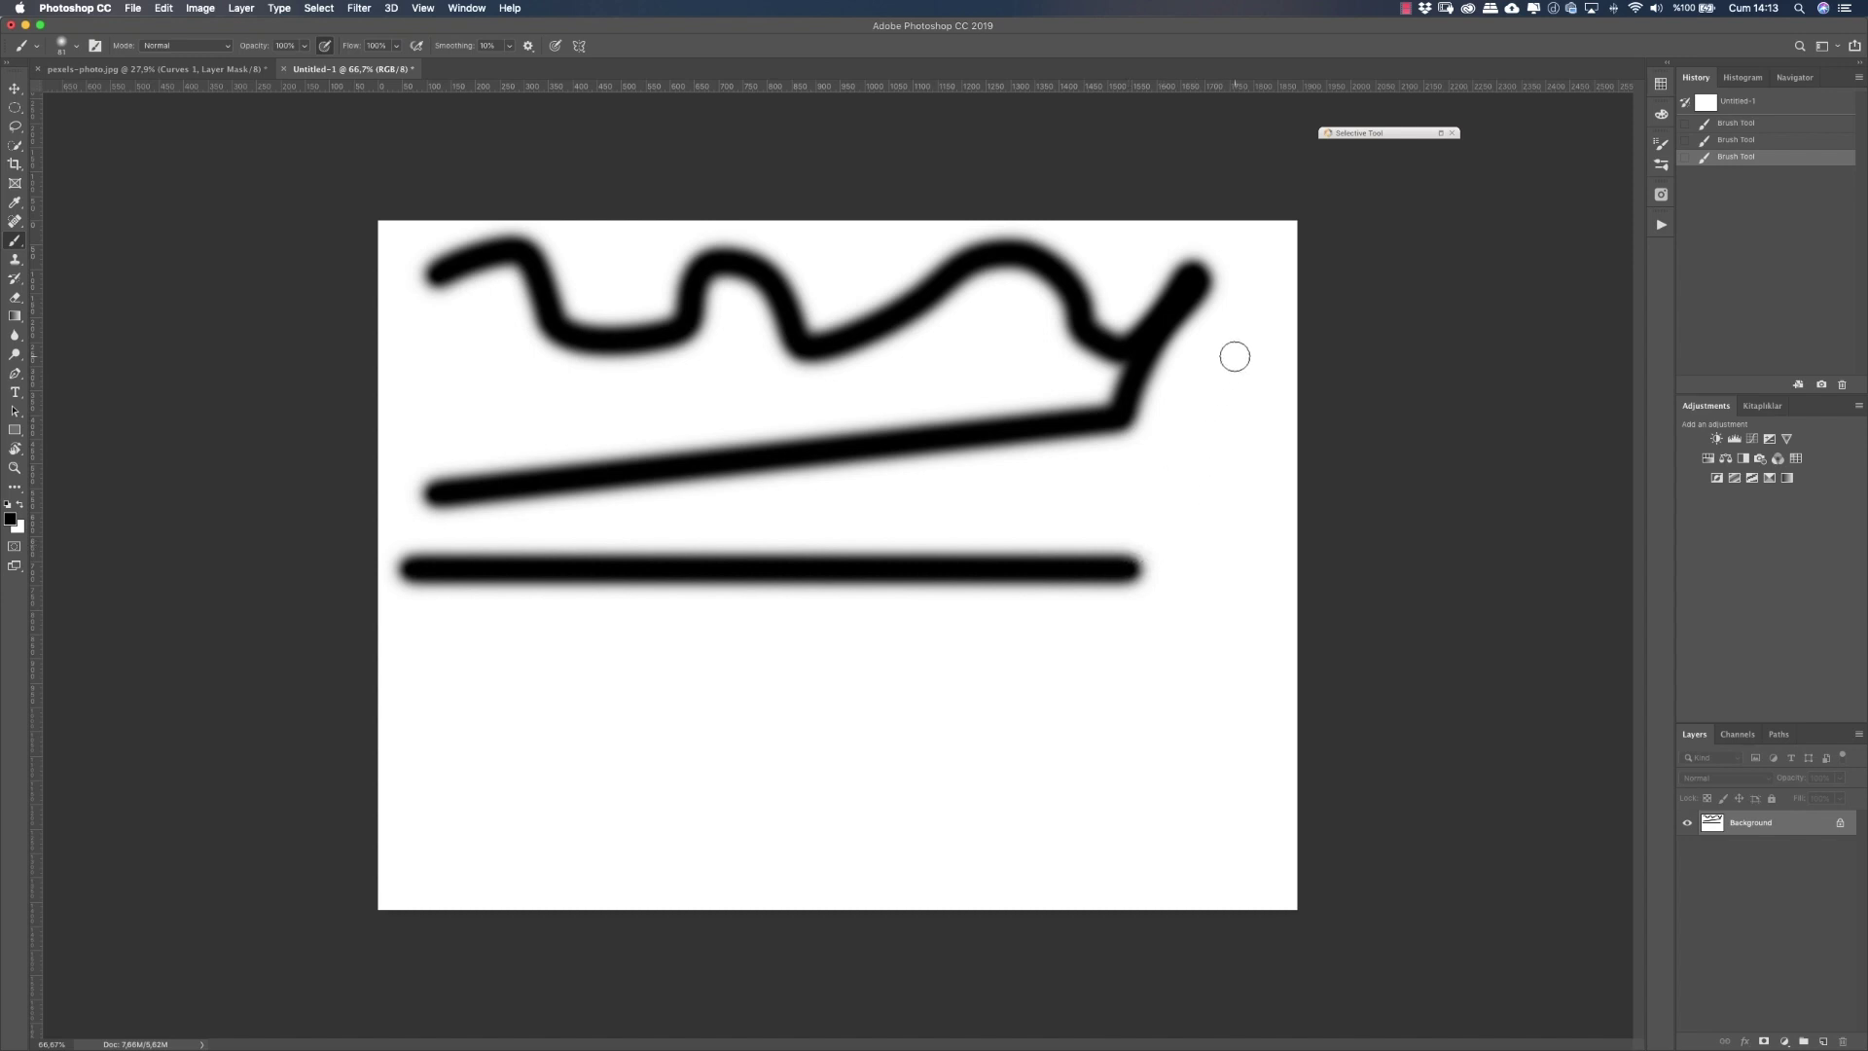
drag(1234, 358, 1236, 786)
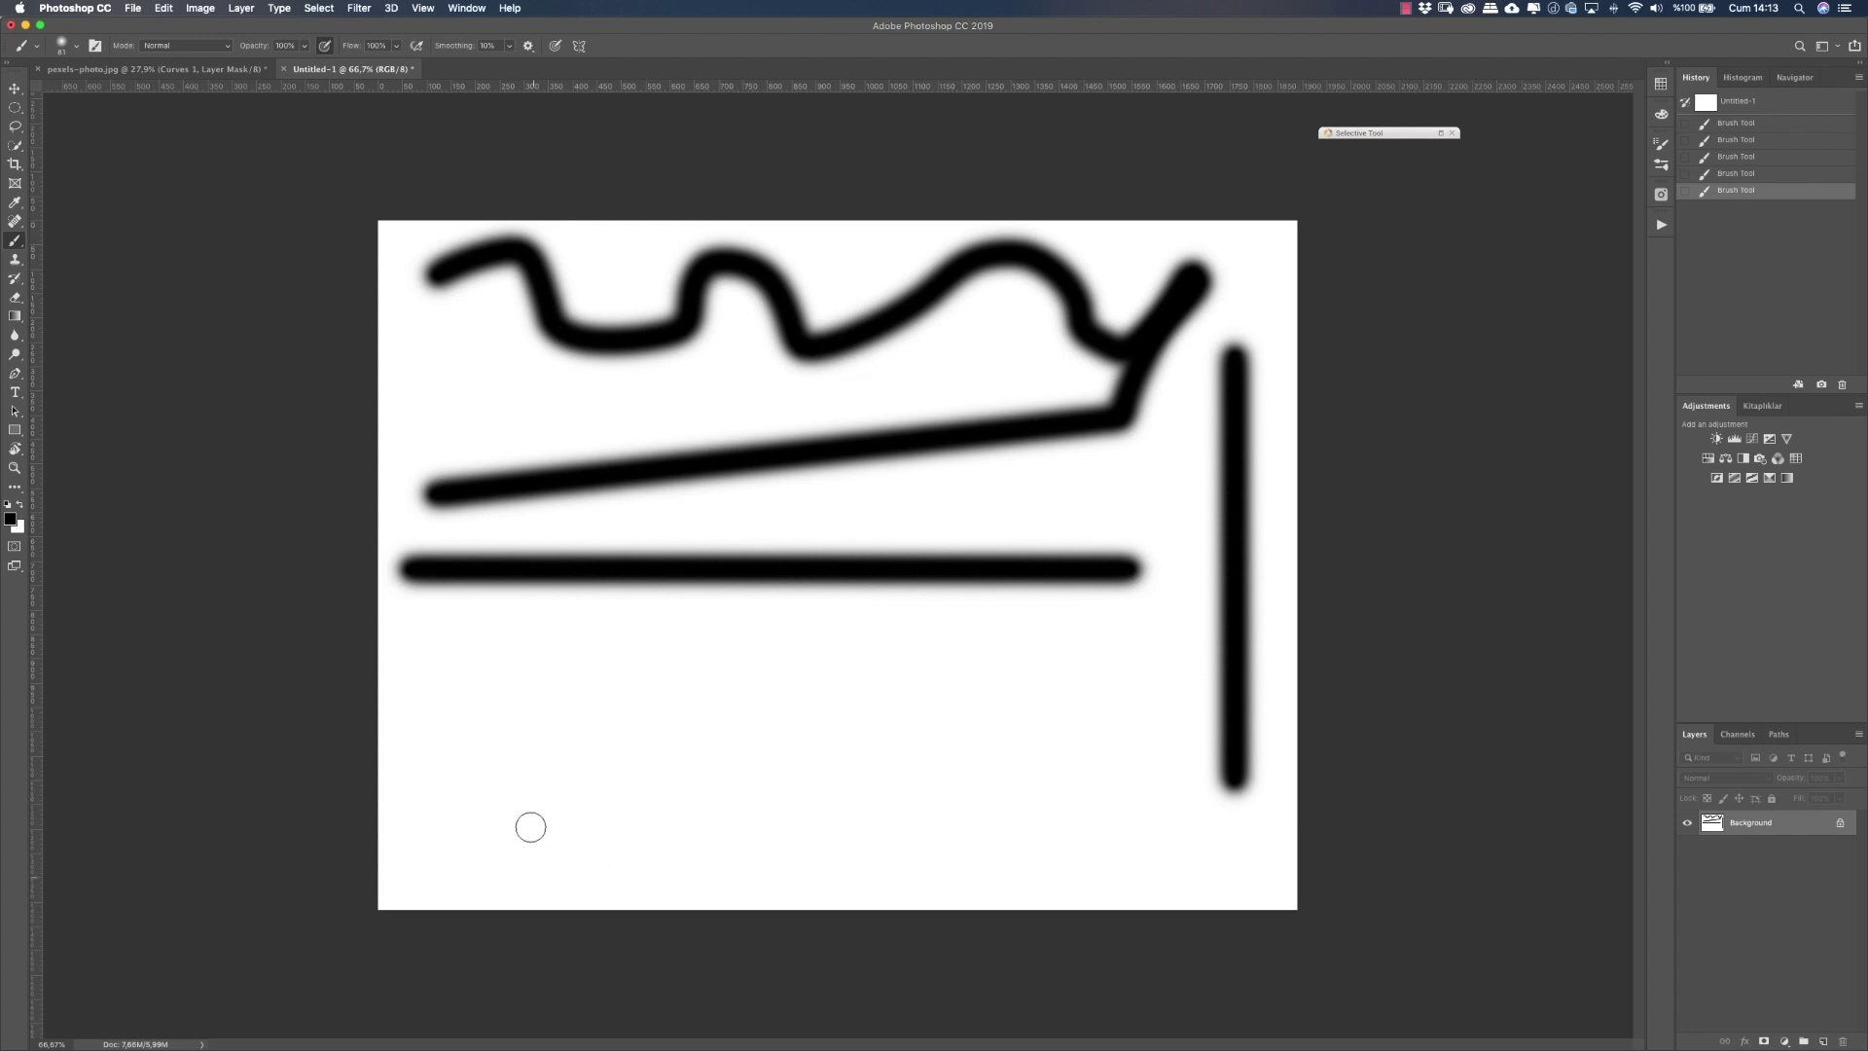
Step: Draw a black triangle from three straight Shift-click segments at the bottom left
click(470, 840)
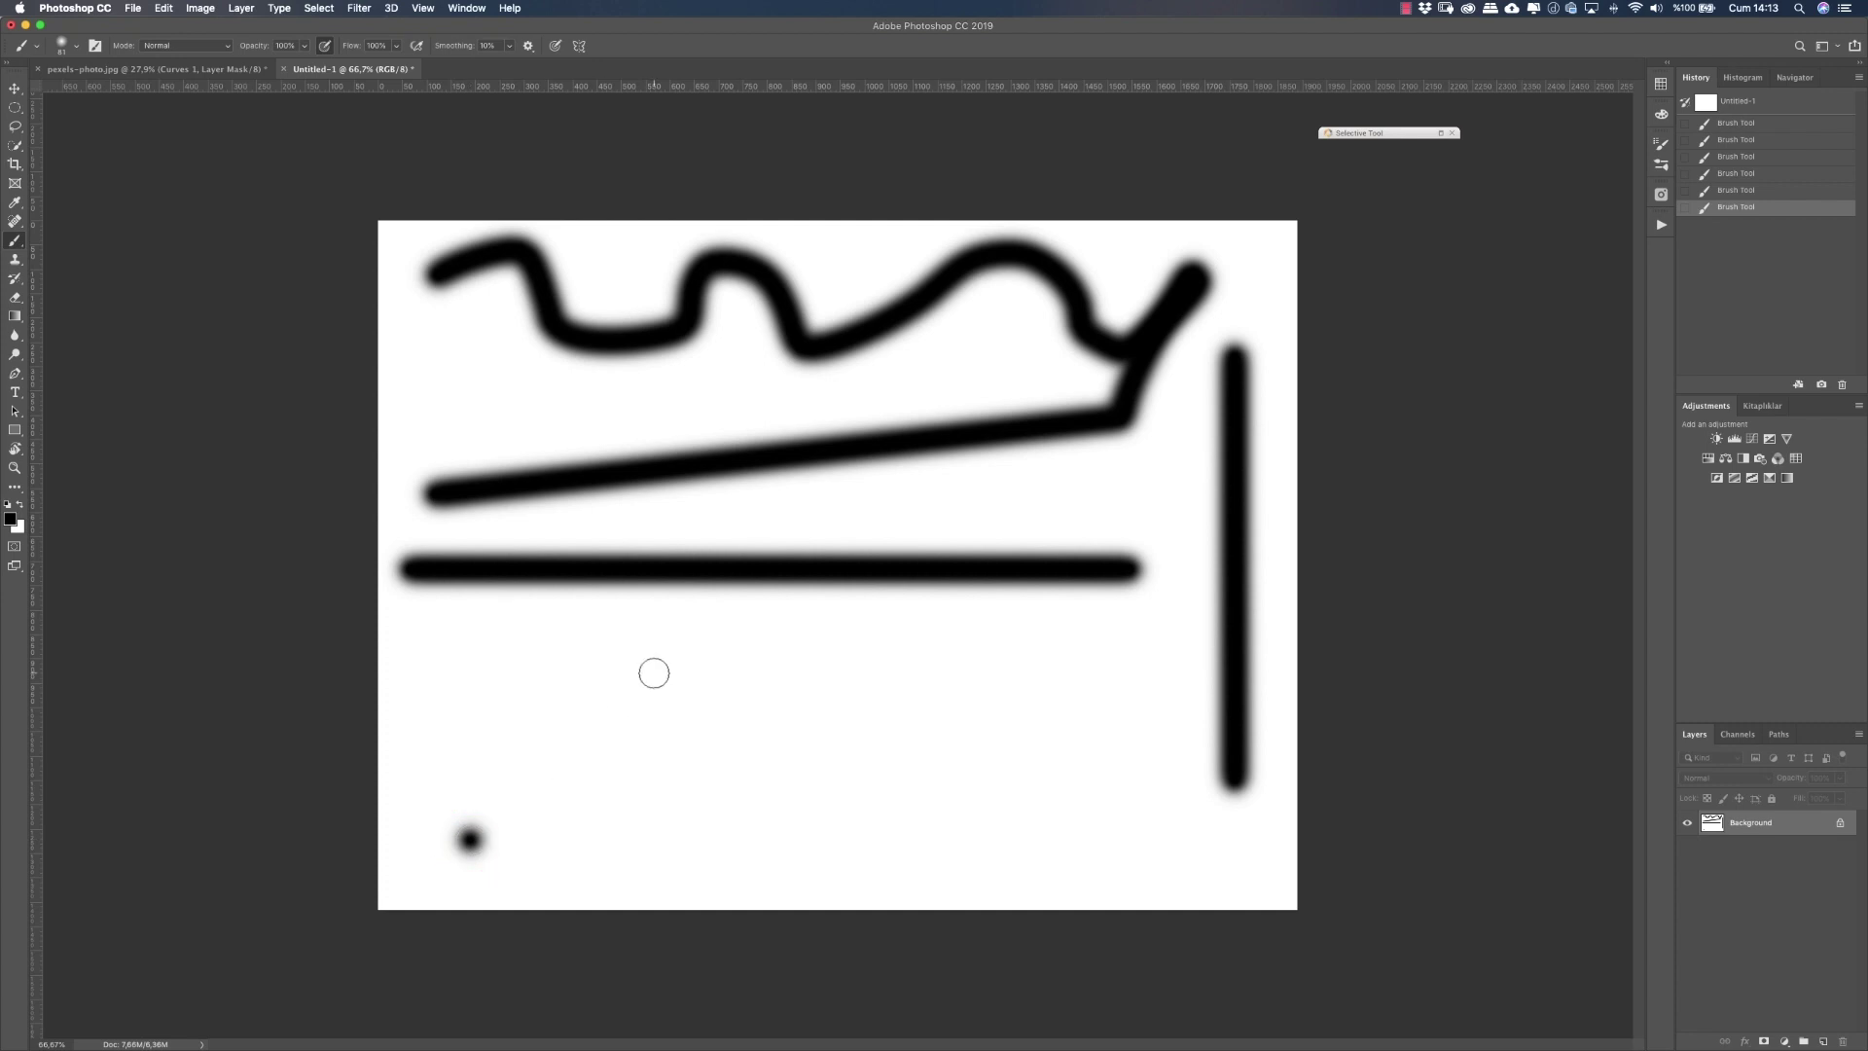
shift+click(654, 674)
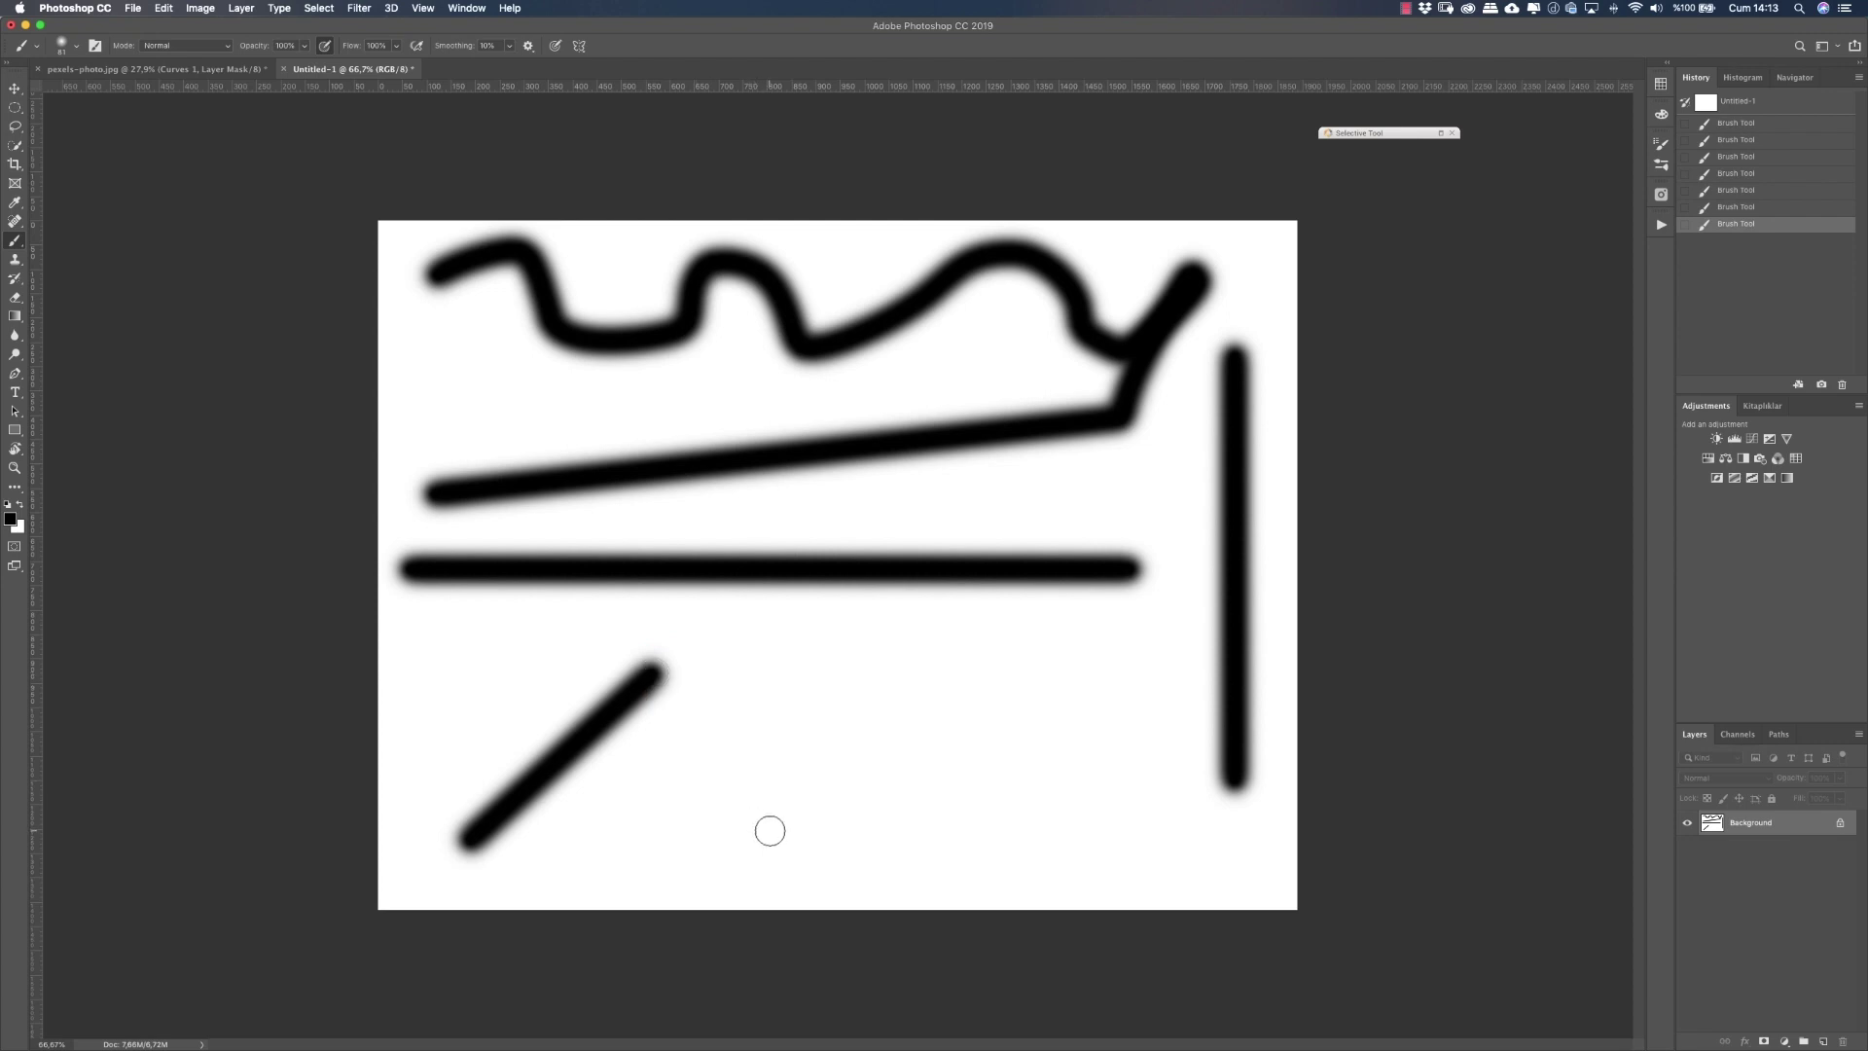
shift+click(769, 830)
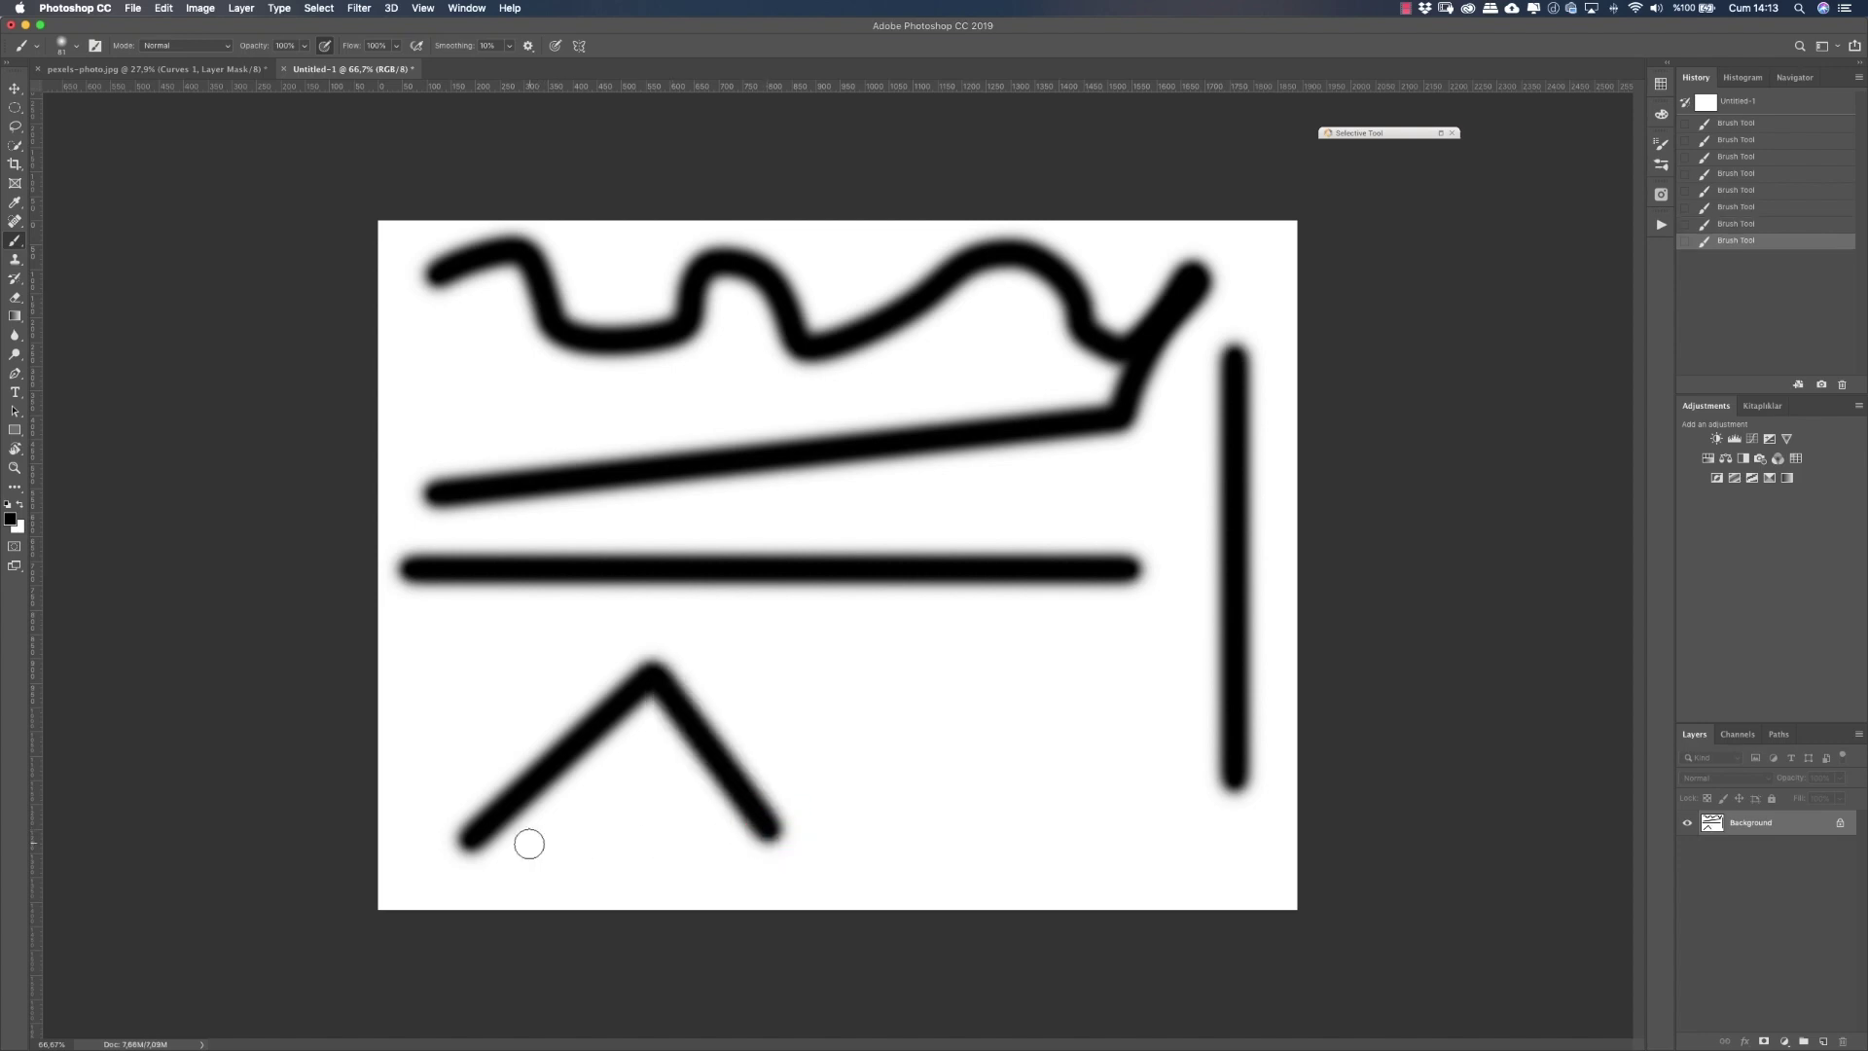
shift+click(471, 839)
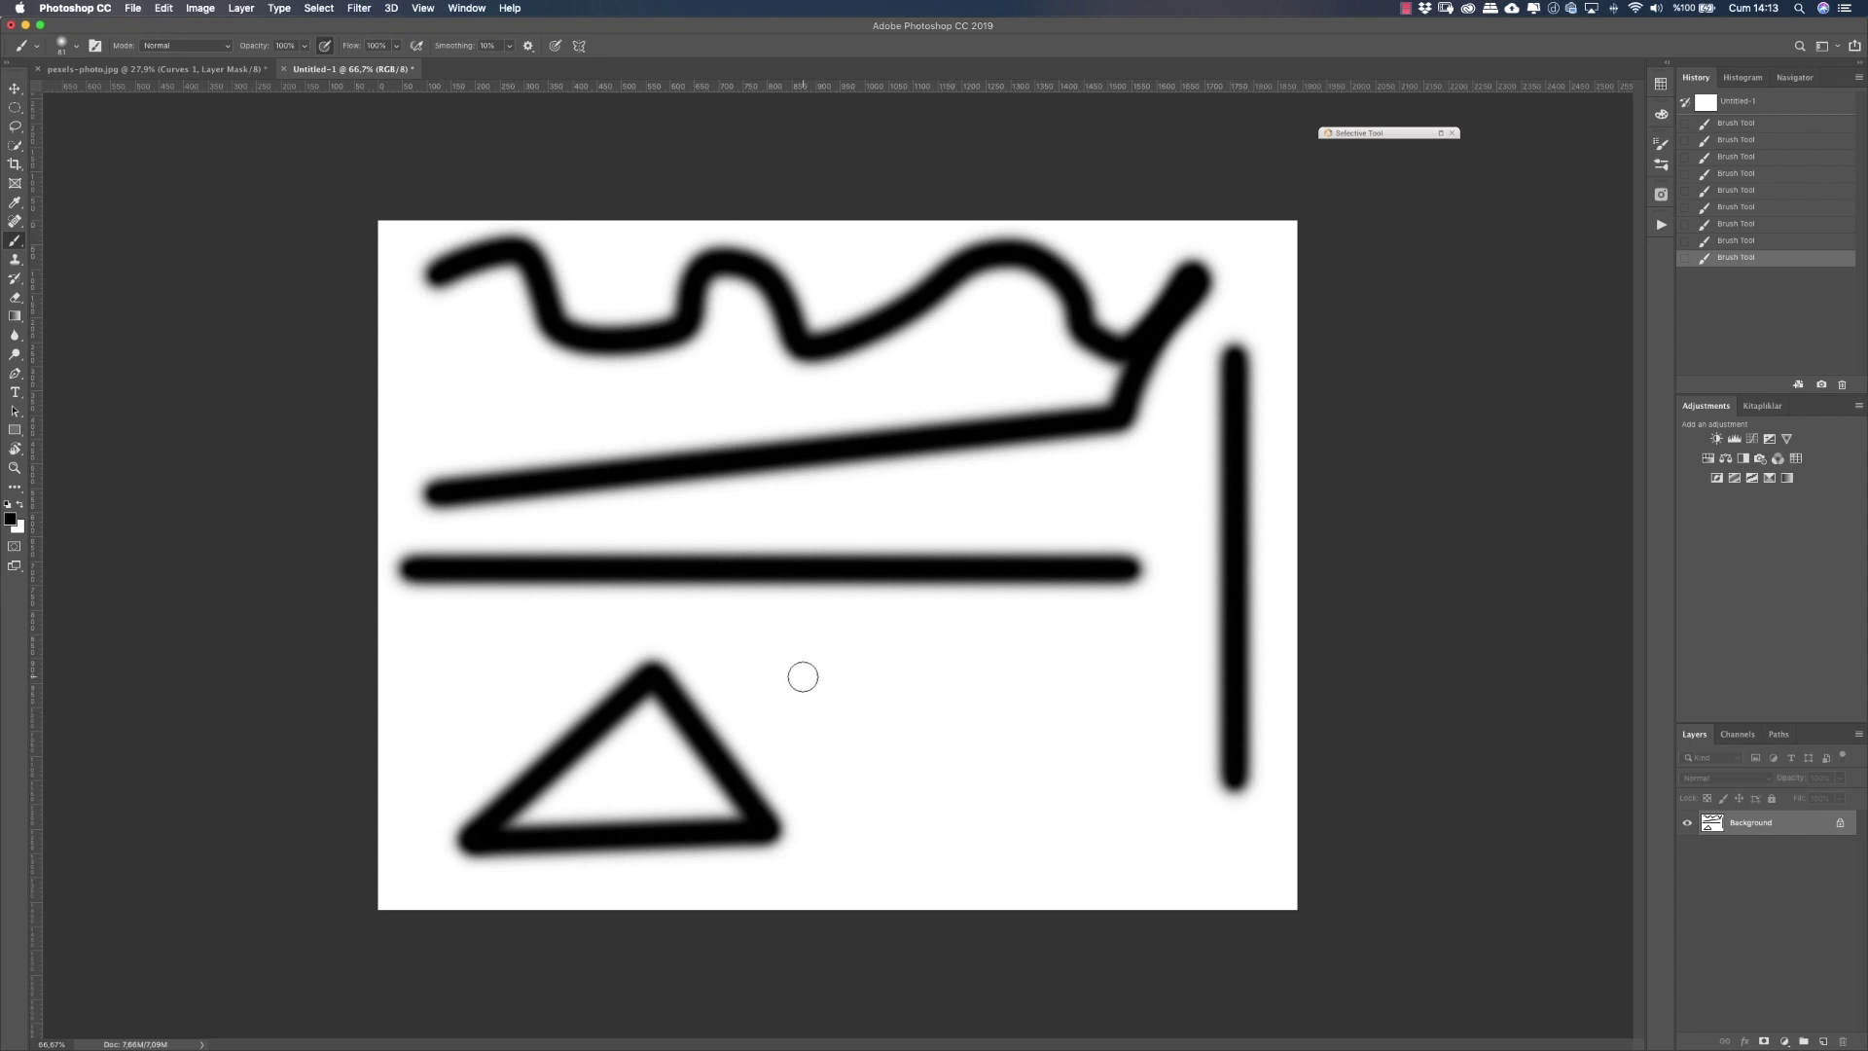
Step: Paint a wavy stroke lower middle, then connected straight lines bending down the right side
mouse_move(757, 633)
mouse_down()
mouse_move(1110, 804)
mouse_move(932, 850)
mouse_up()
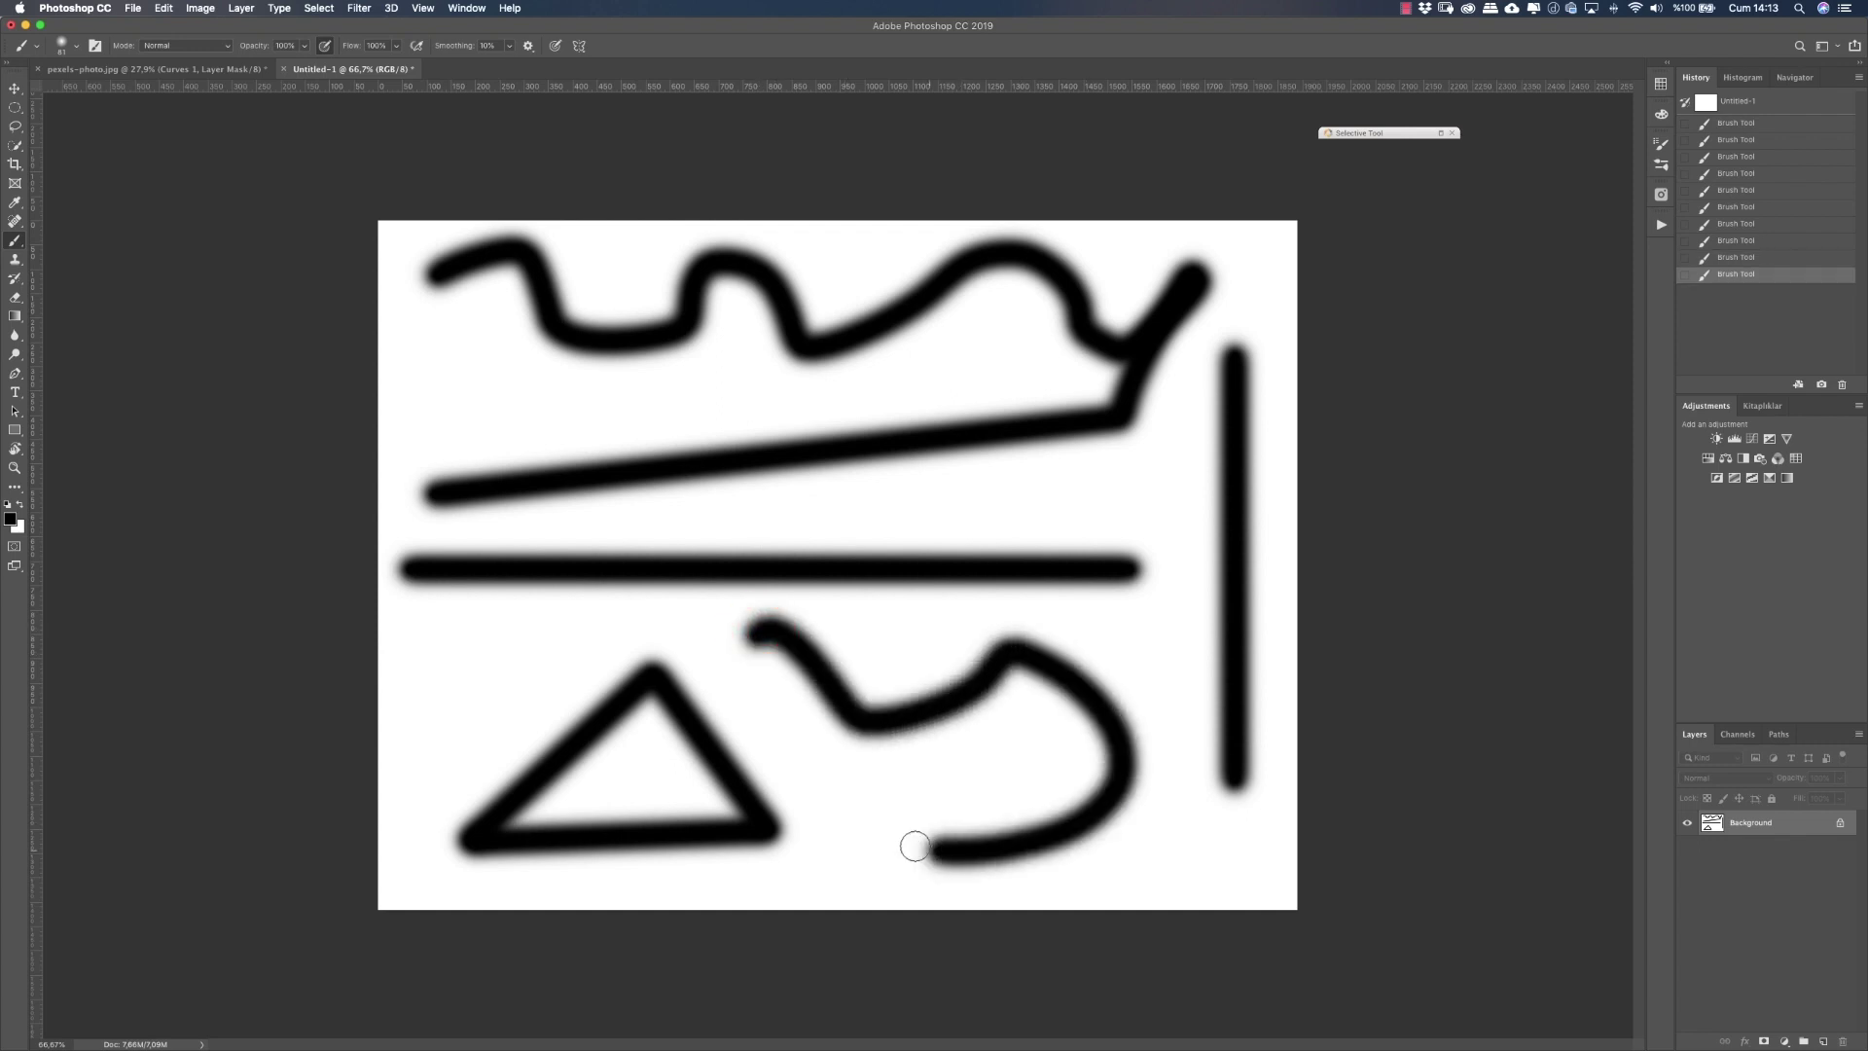
click(471, 403)
shift+click(754, 403)
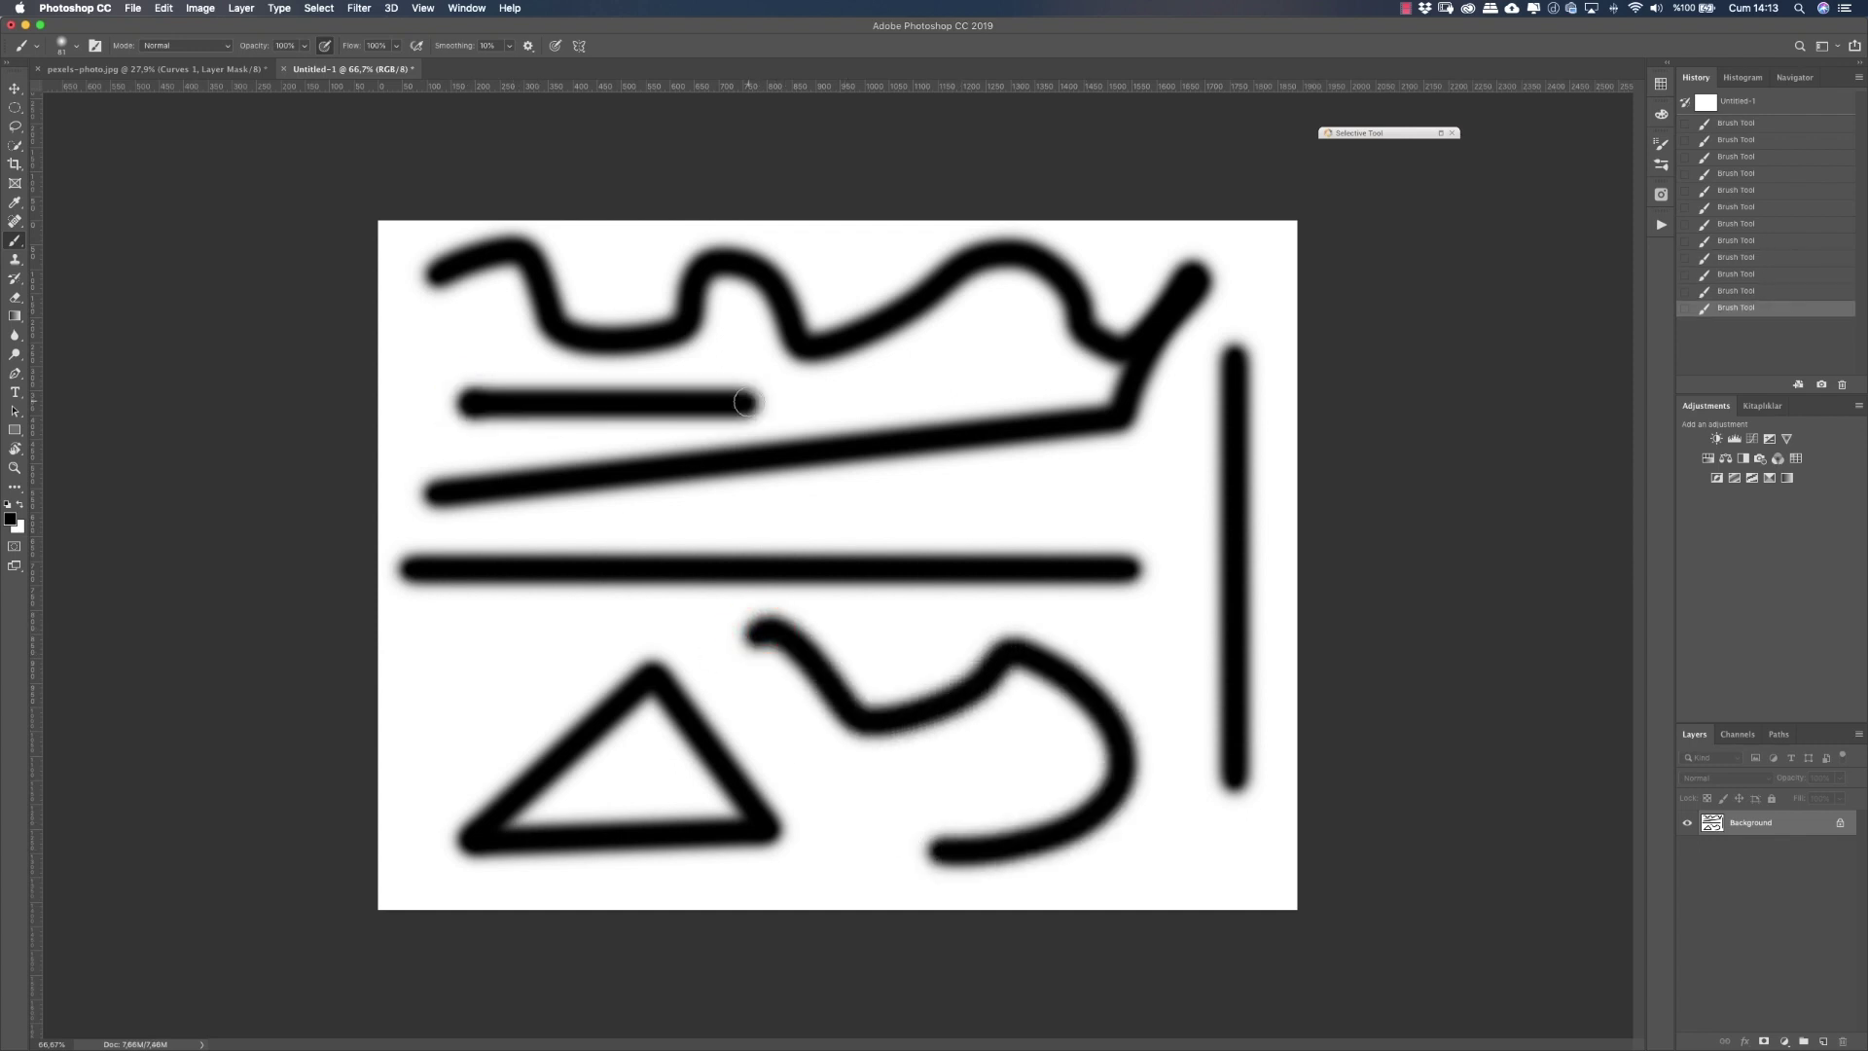
click(716, 505)
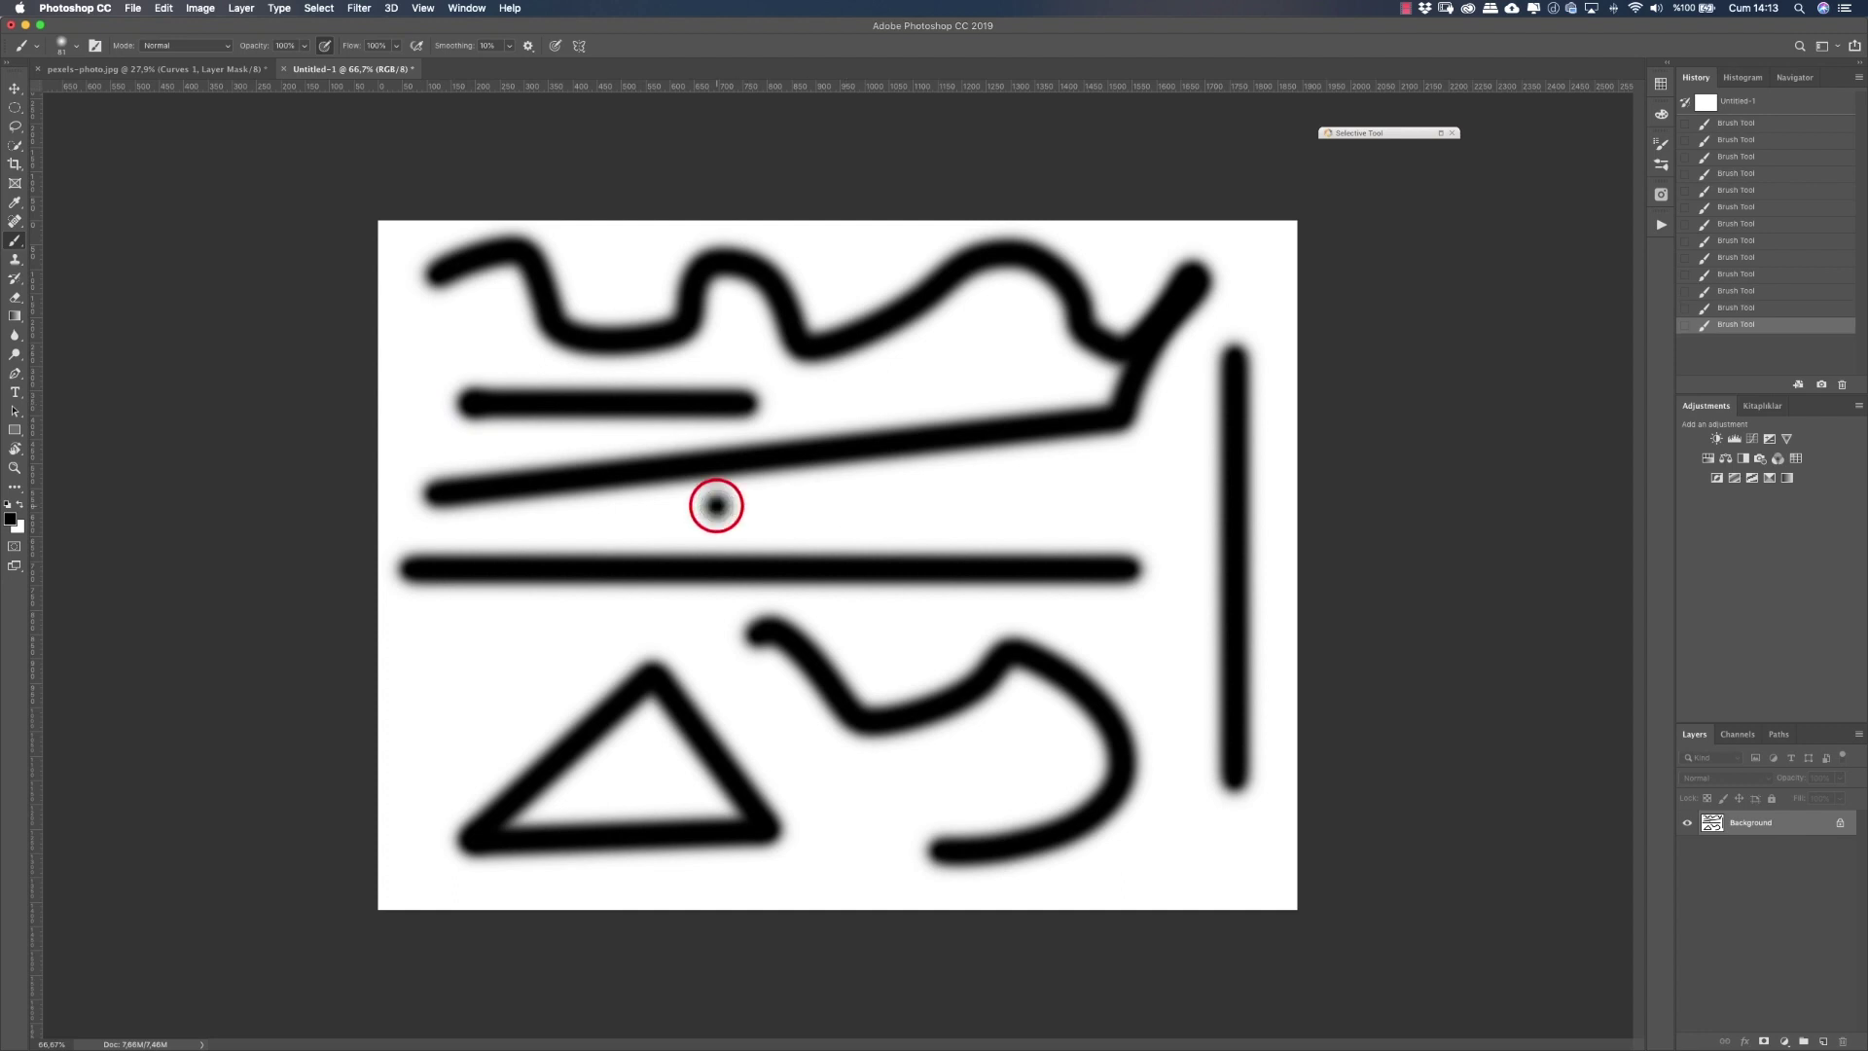
shift+click(1144, 461)
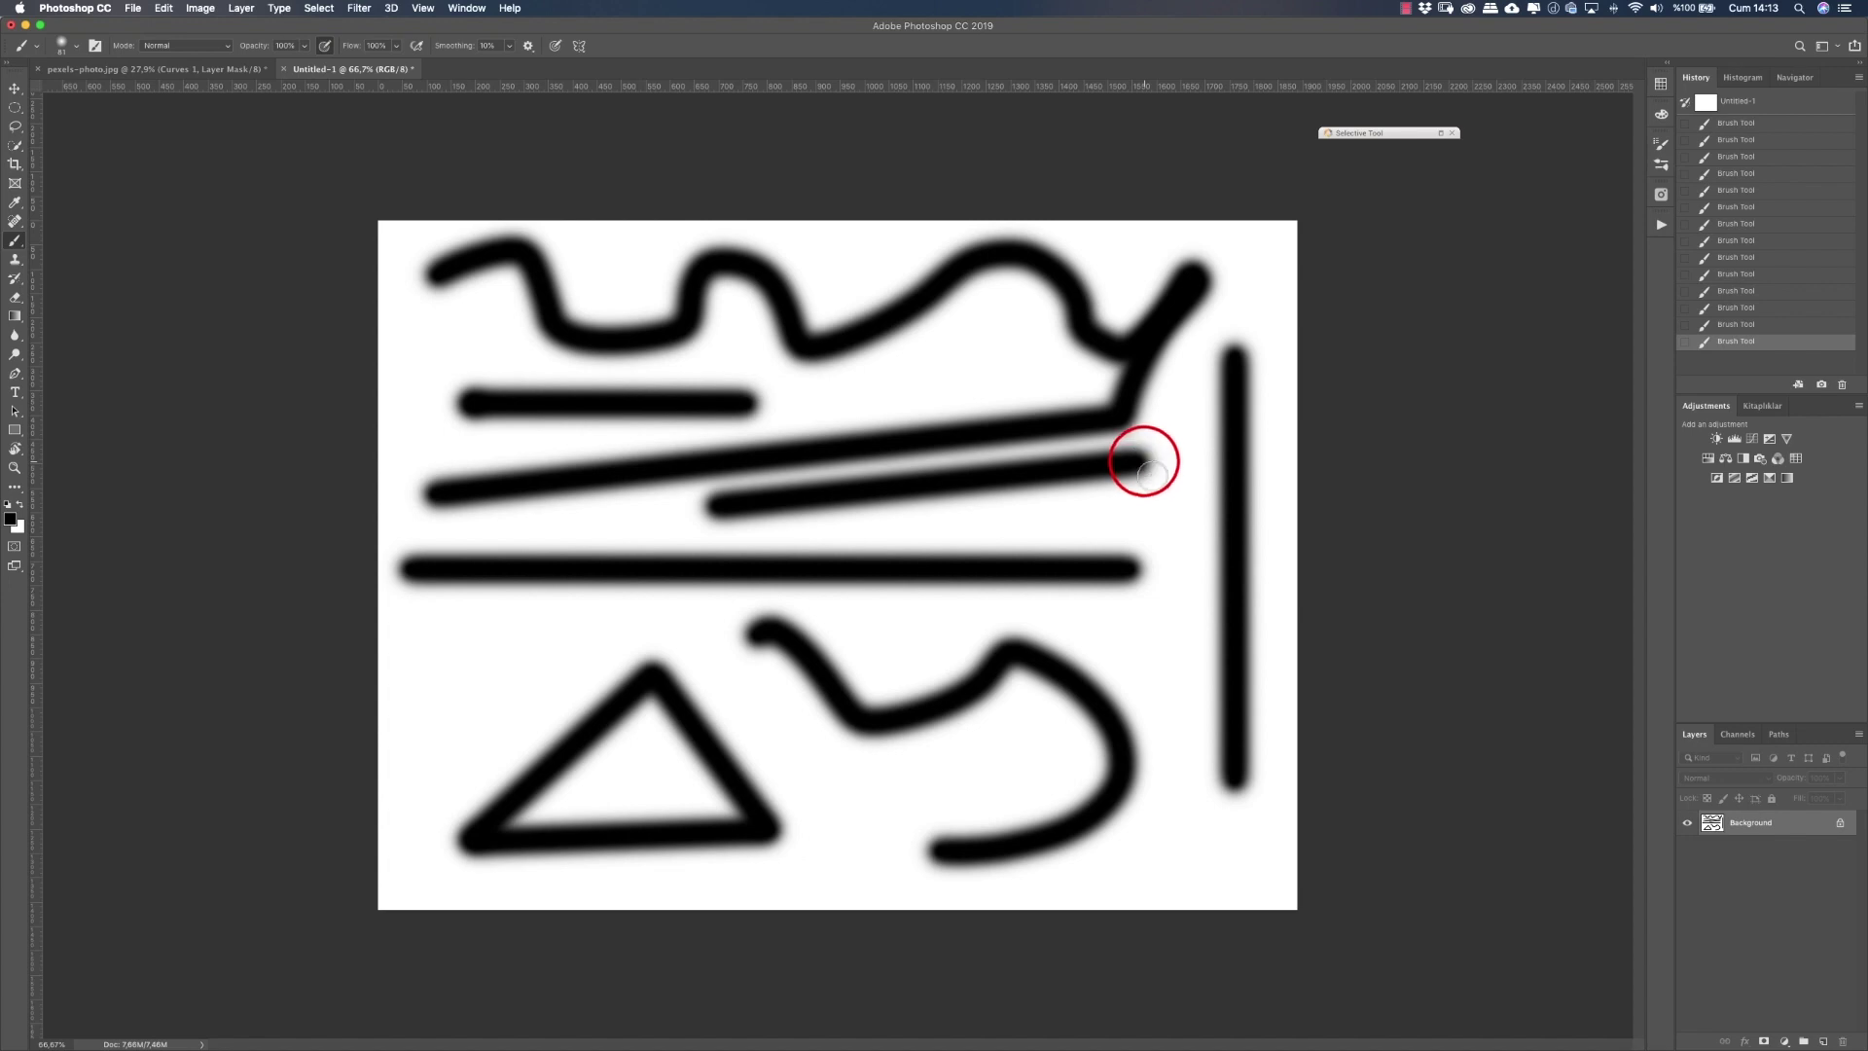
shift+click(1169, 531)
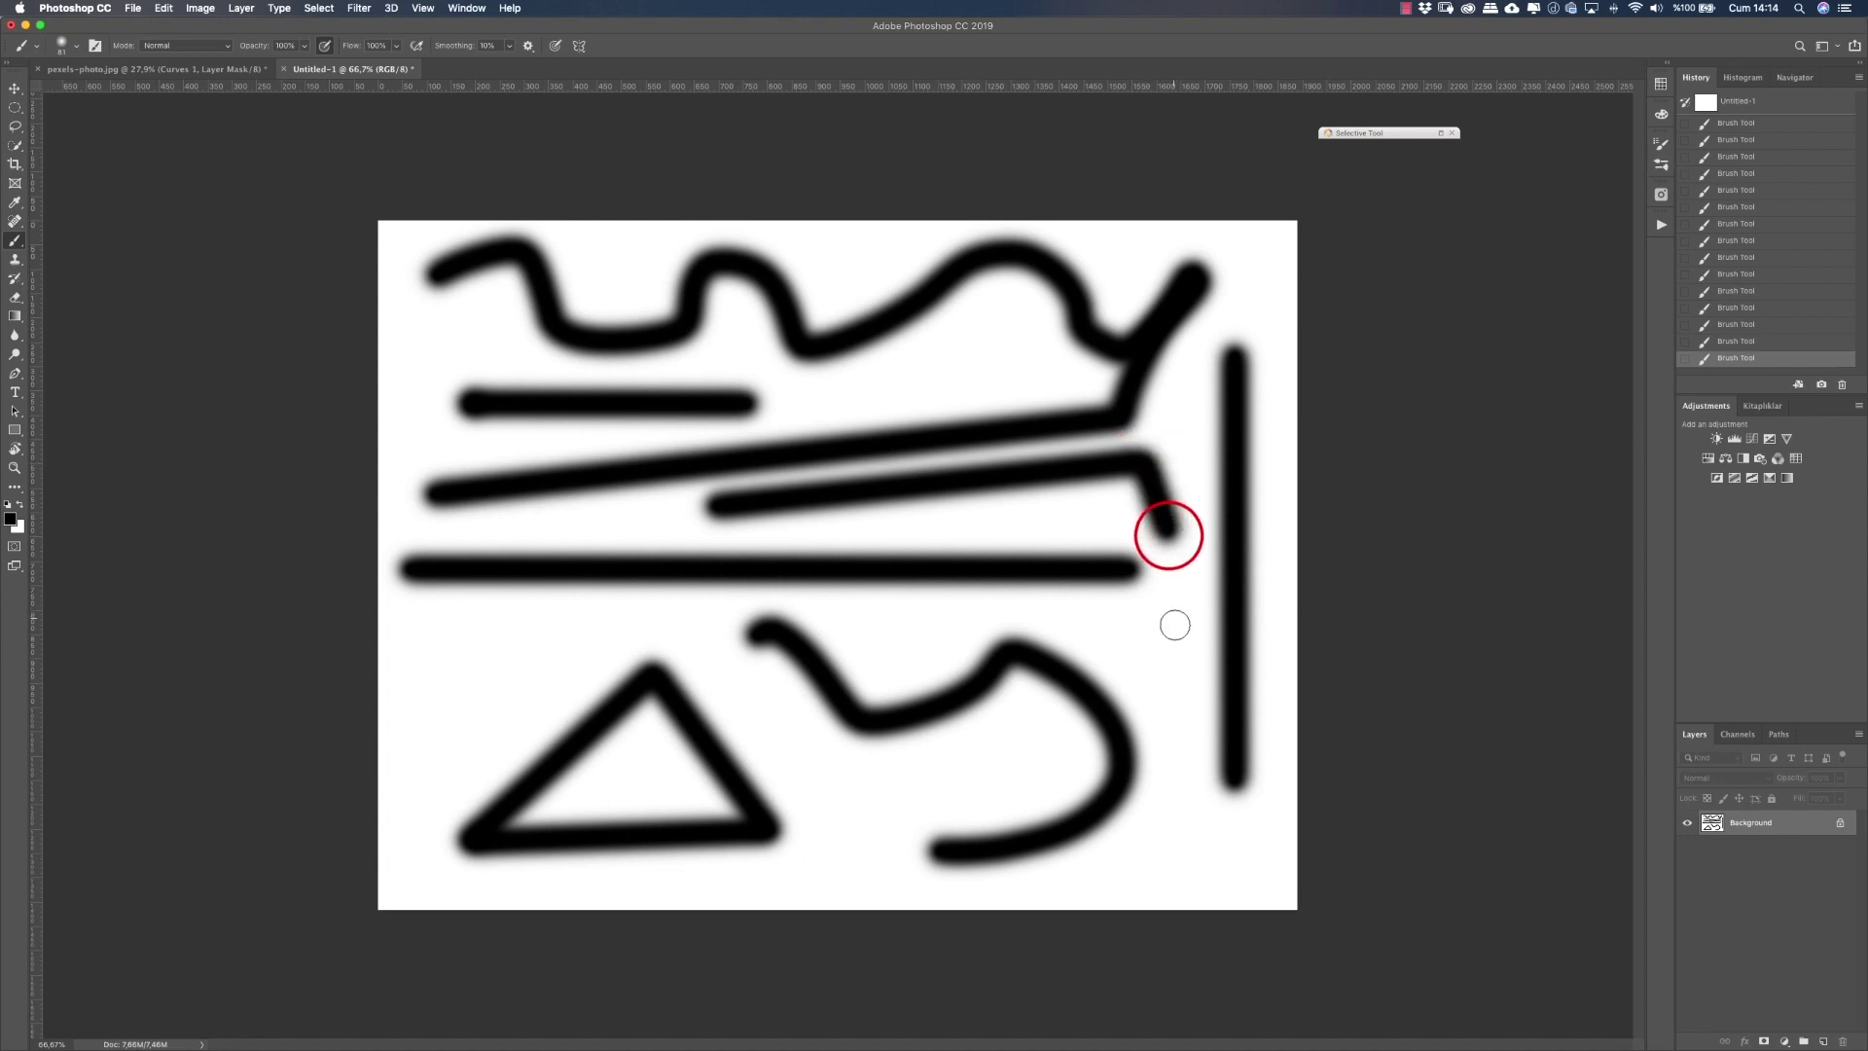
shift+click(1175, 624)
shift+click(1177, 732)
shift+click(1181, 817)
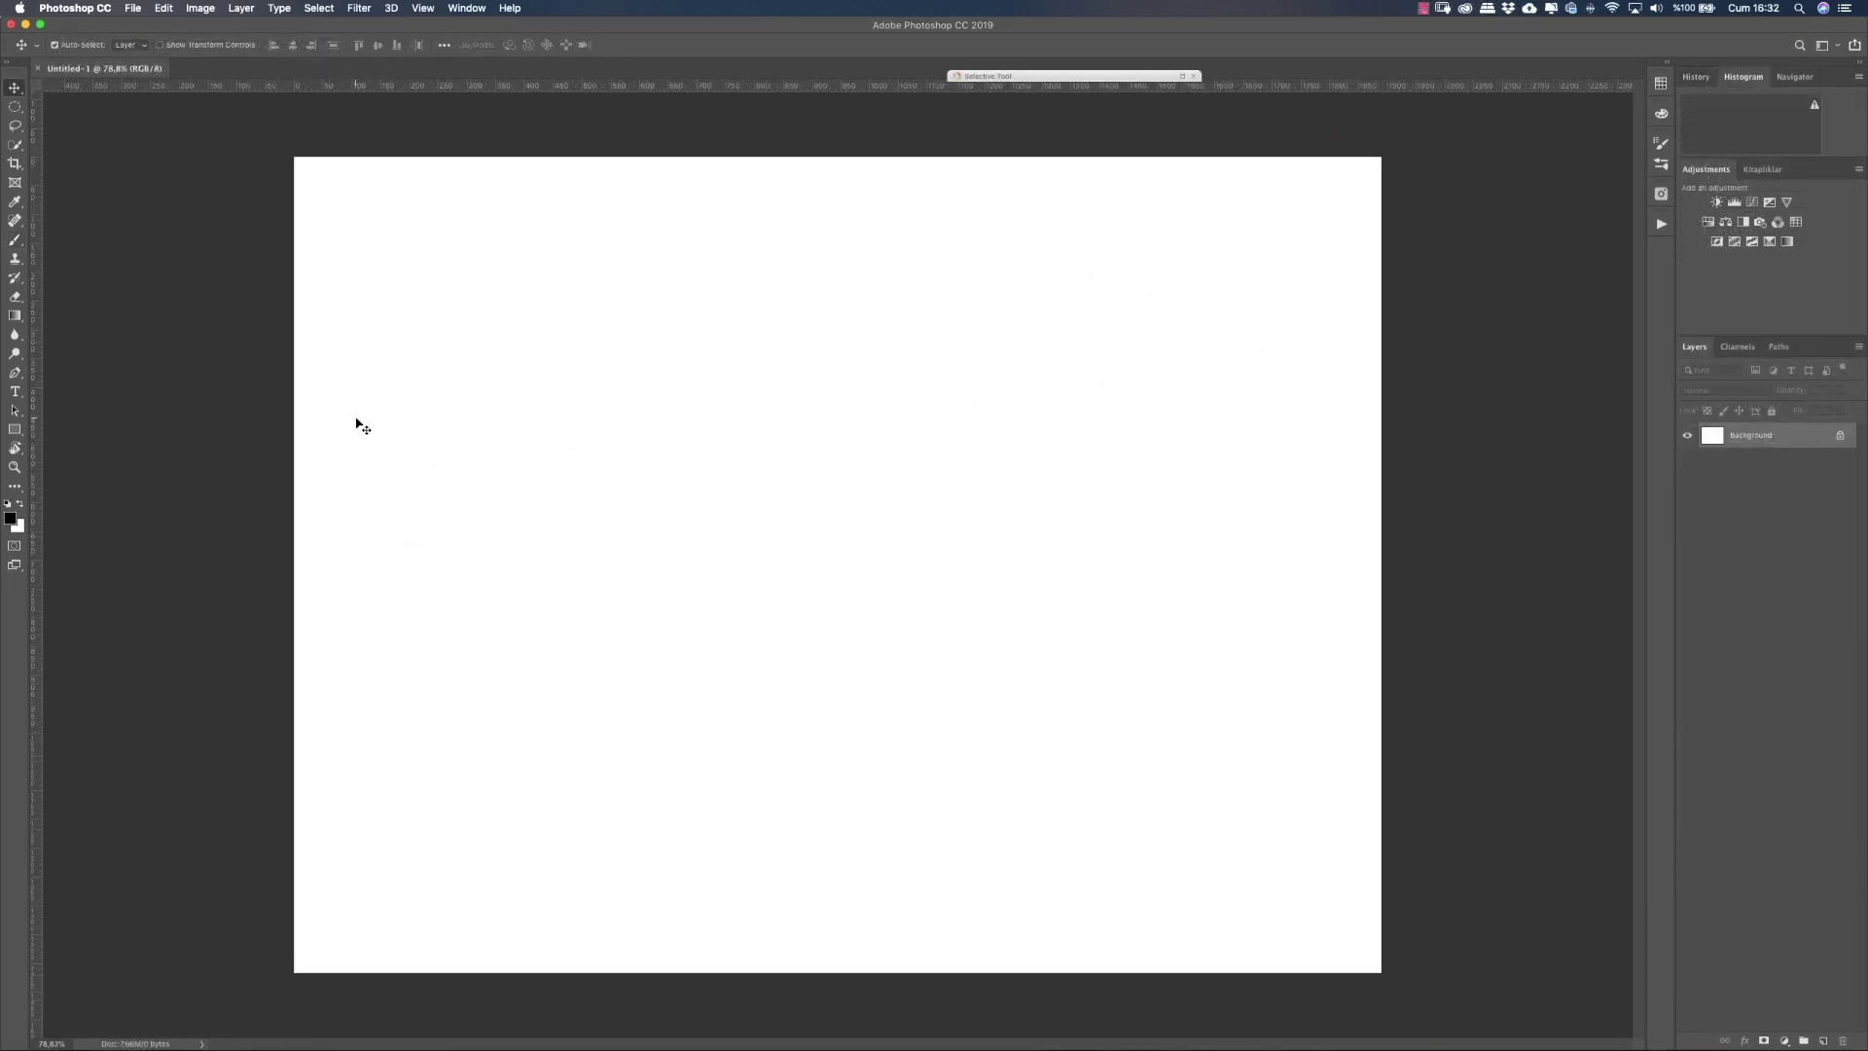
Step: Try red and orange in the Color Picker, then set the foreground colour to cyan 4ac4ec
click(9, 522)
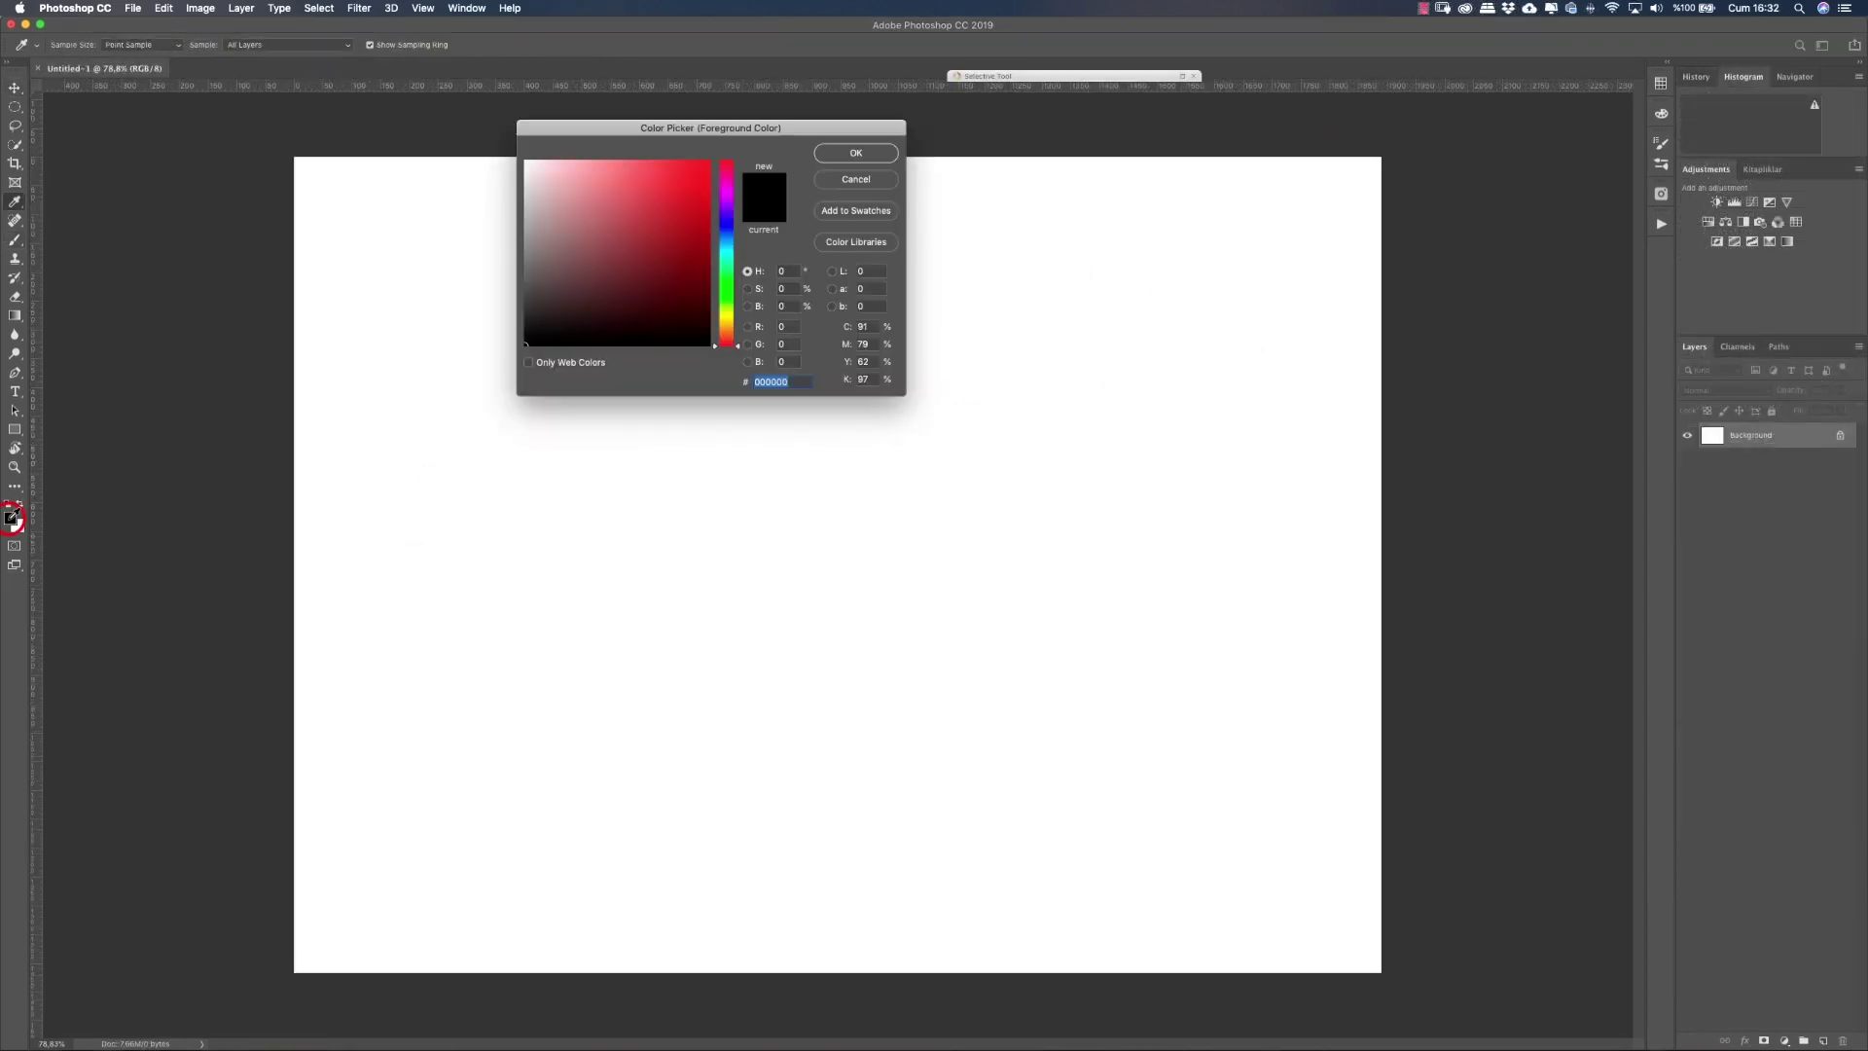
drag(646, 199, 660, 226)
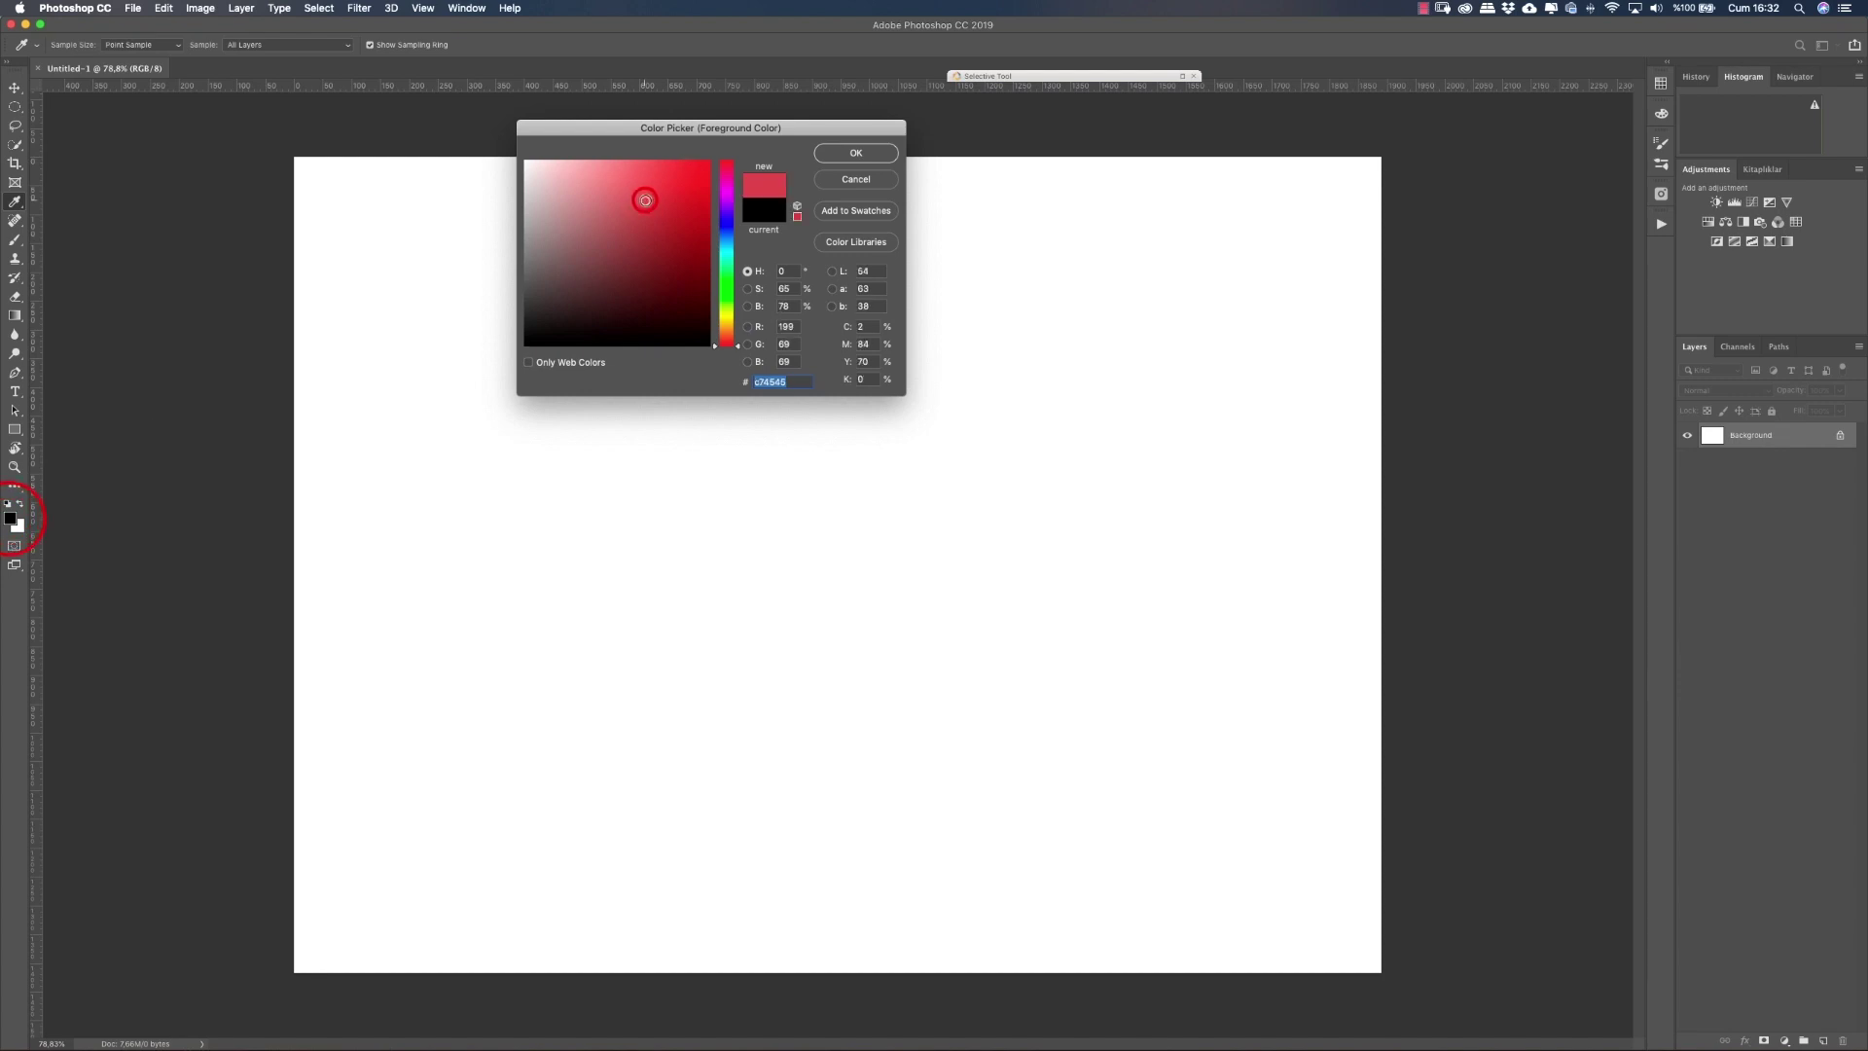
click(724, 328)
click(662, 265)
click(683, 195)
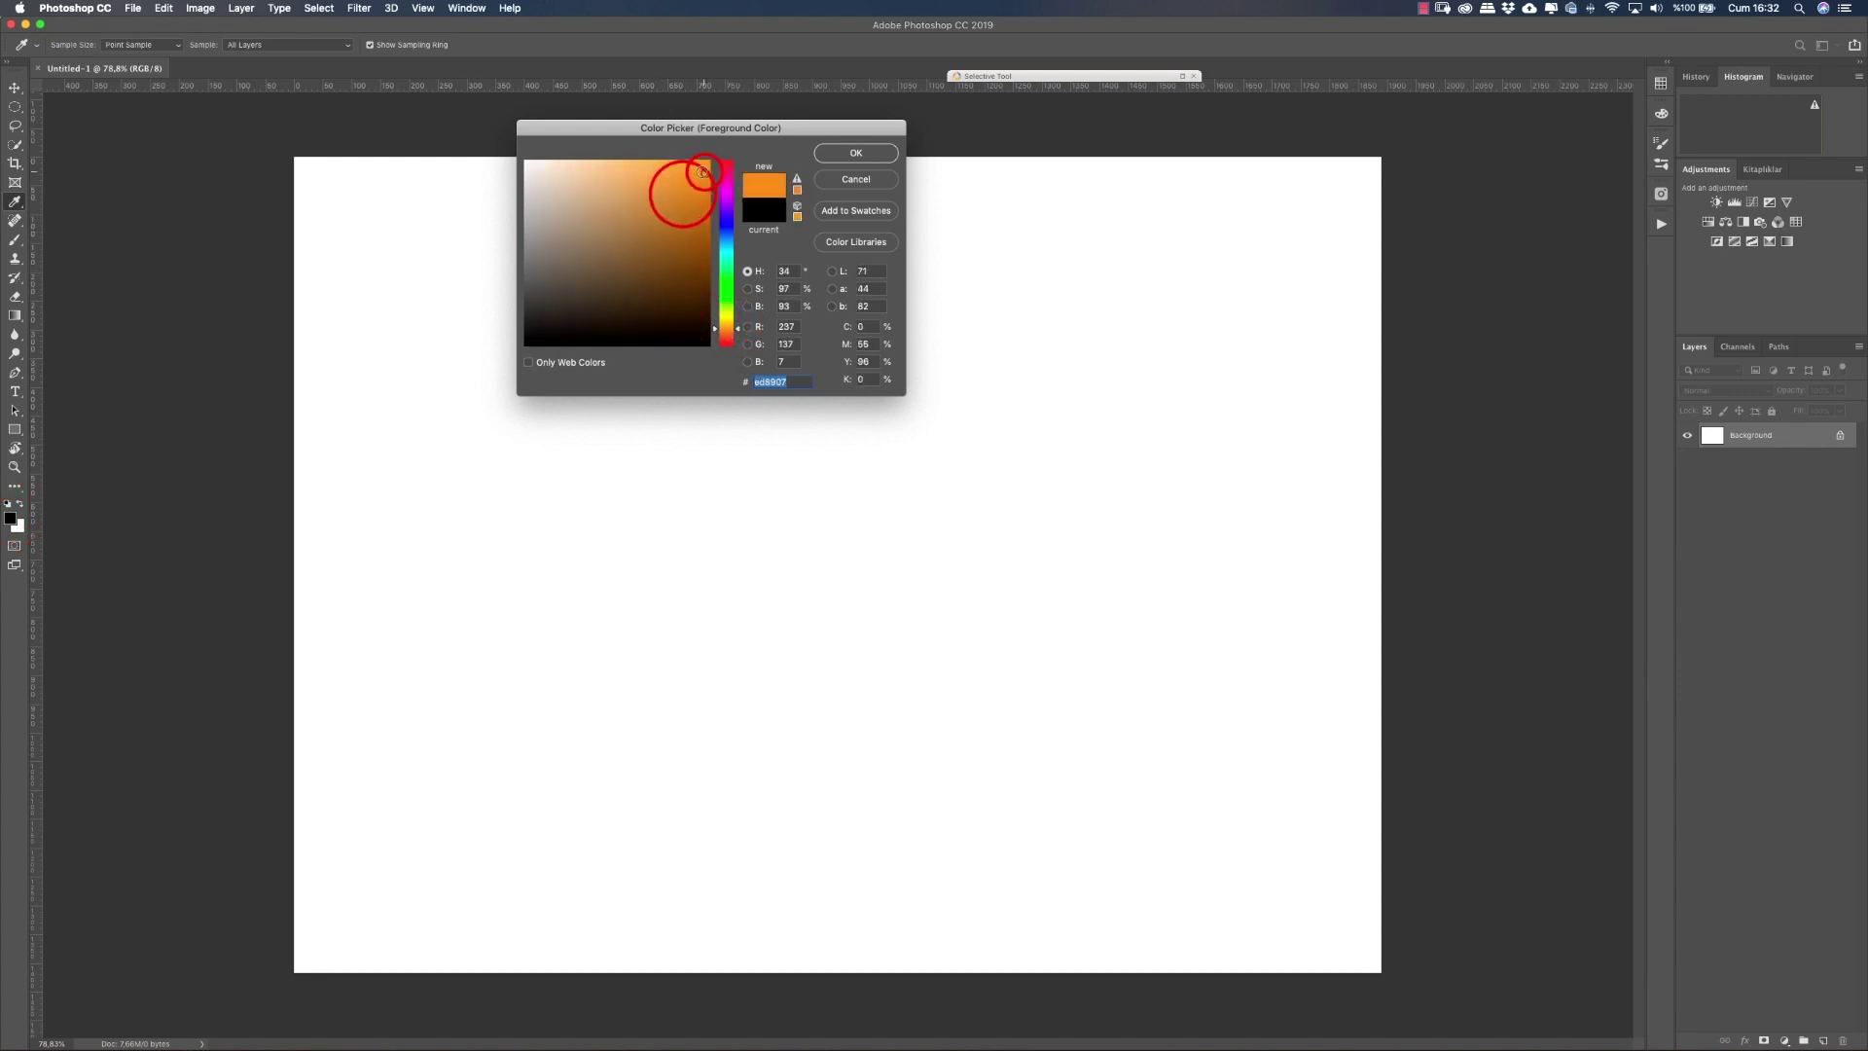
mouse_move(683, 194)
mouse_down()
mouse_move(705, 173)
mouse_move(675, 174)
mouse_up()
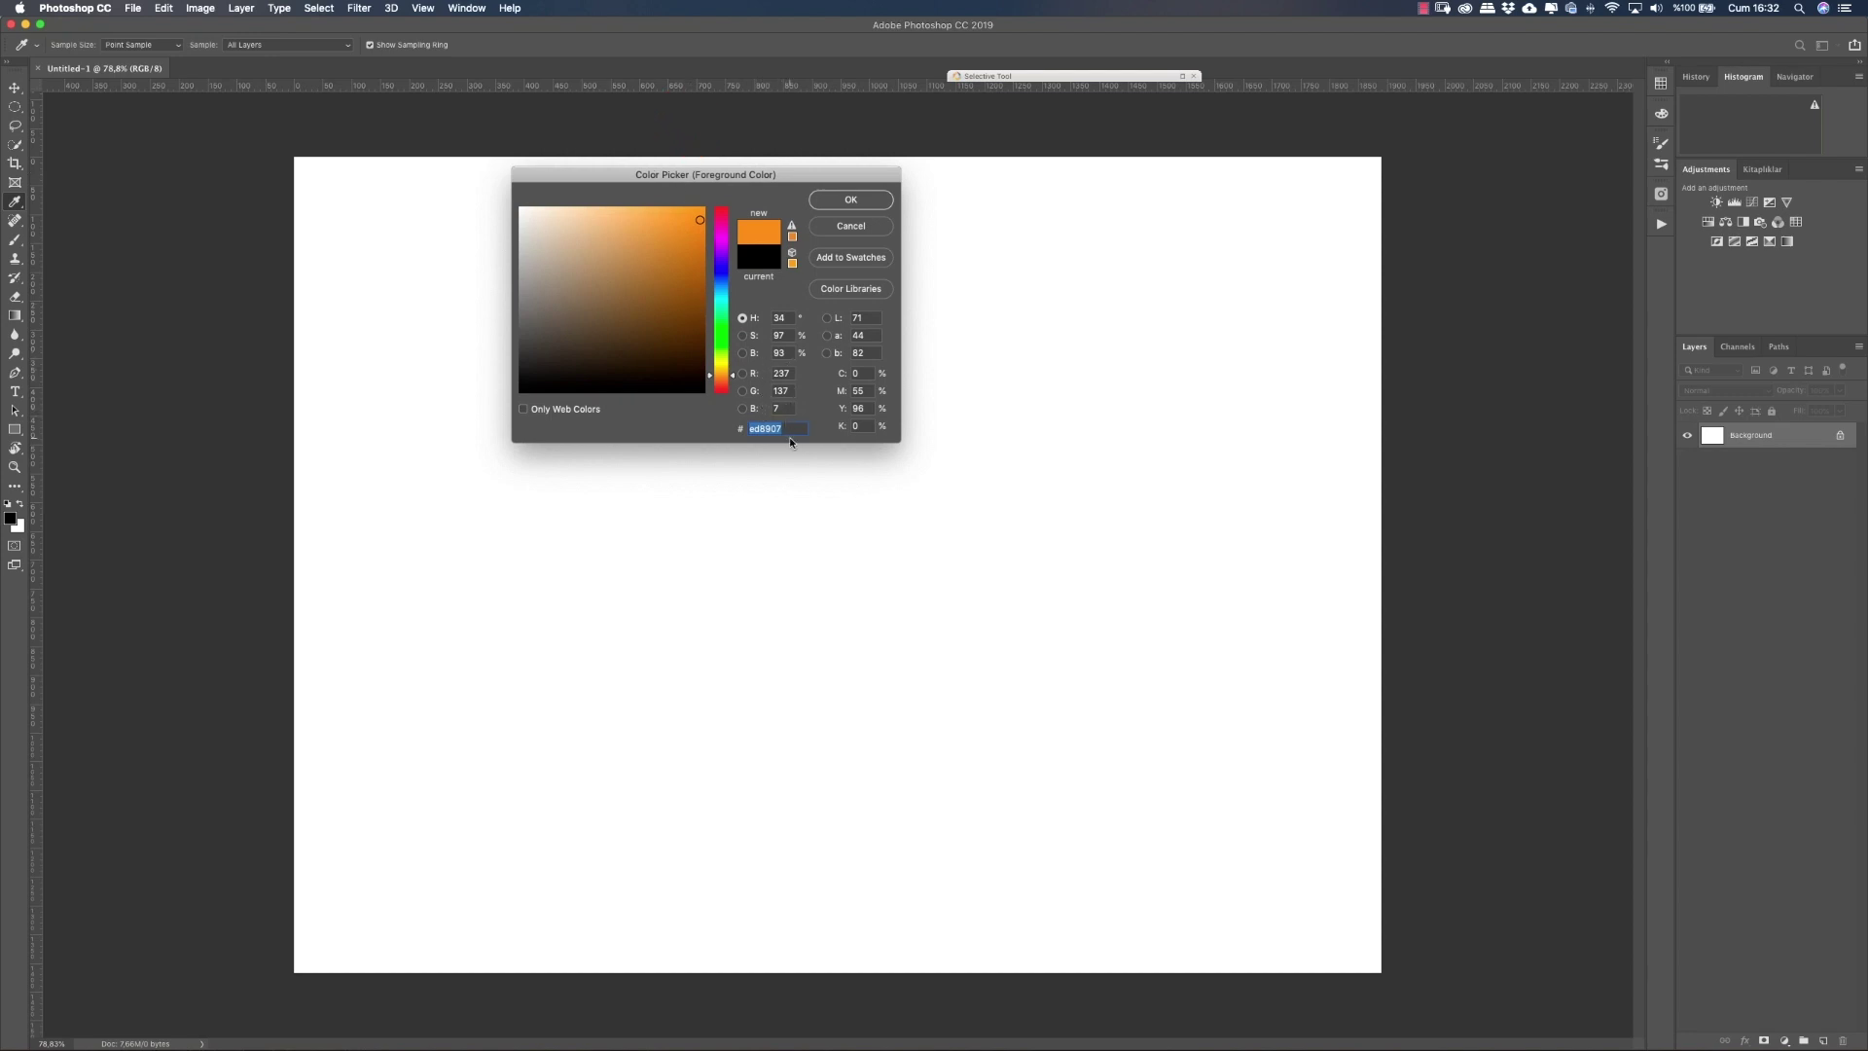
drag(680, 249, 686, 230)
click(721, 293)
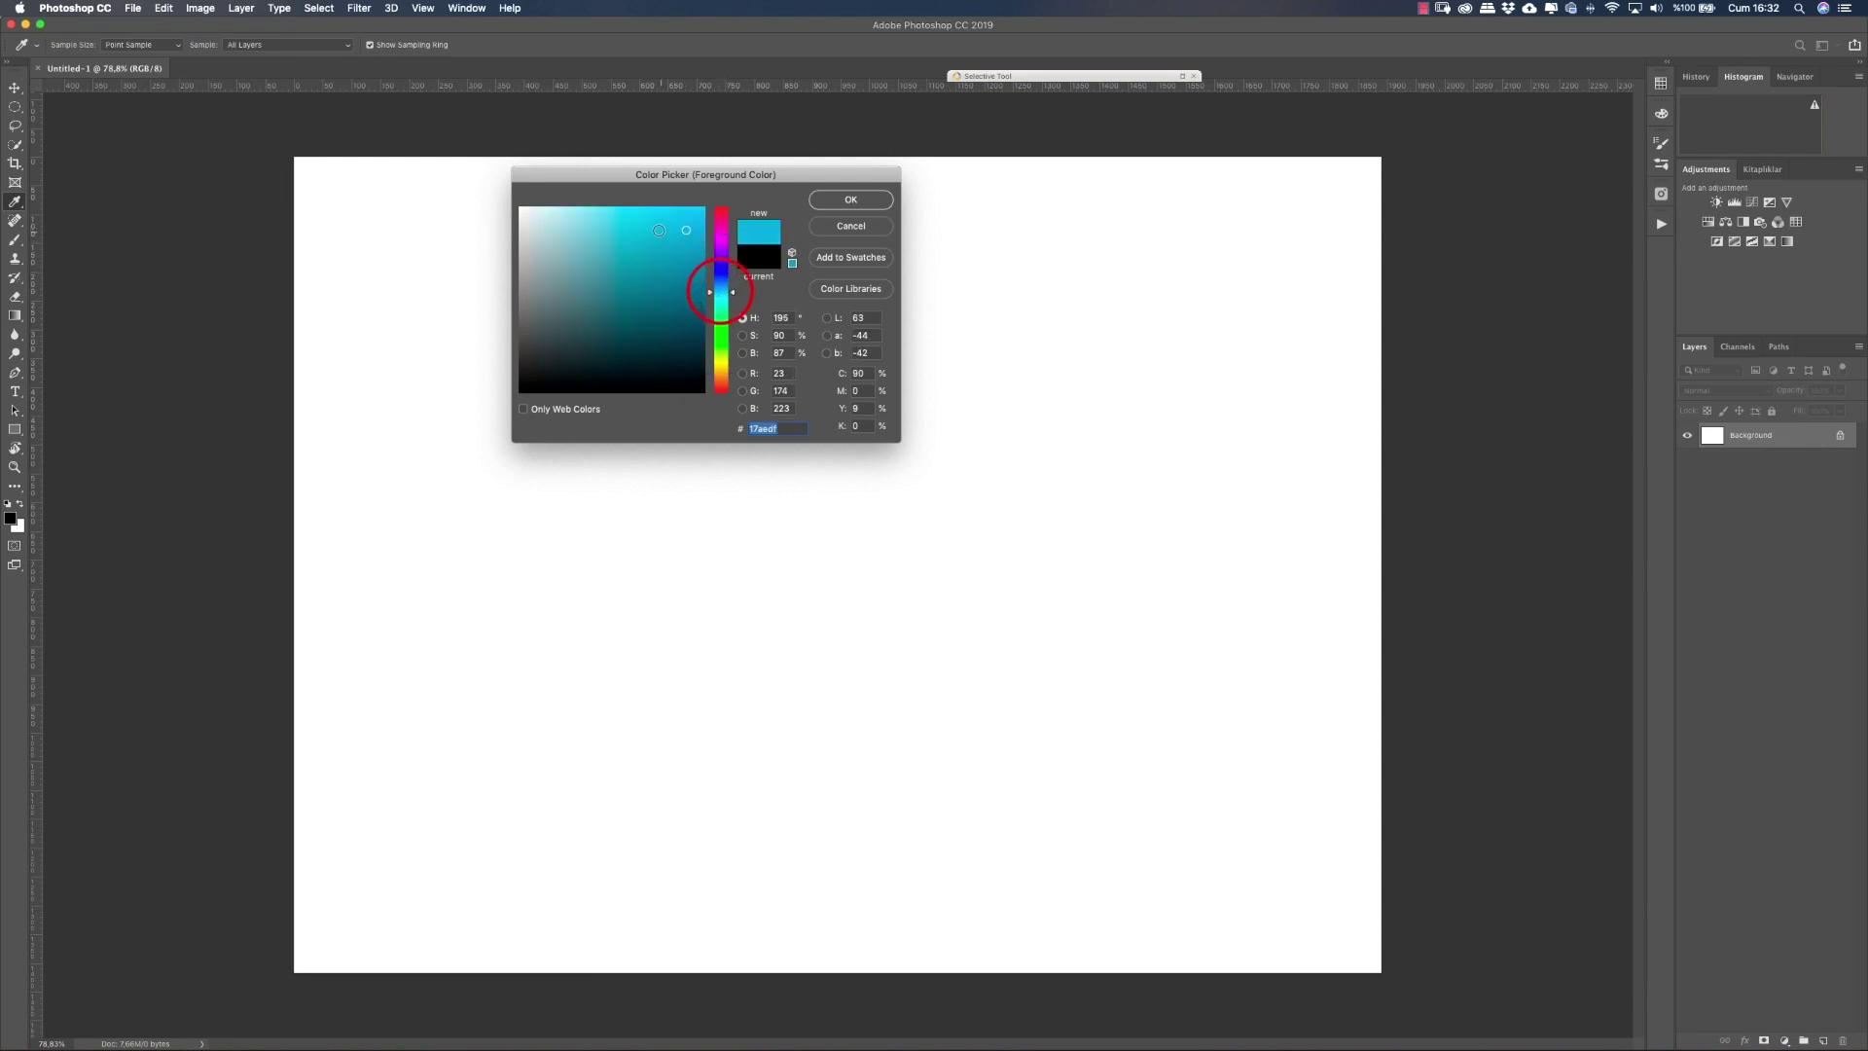
click(646, 220)
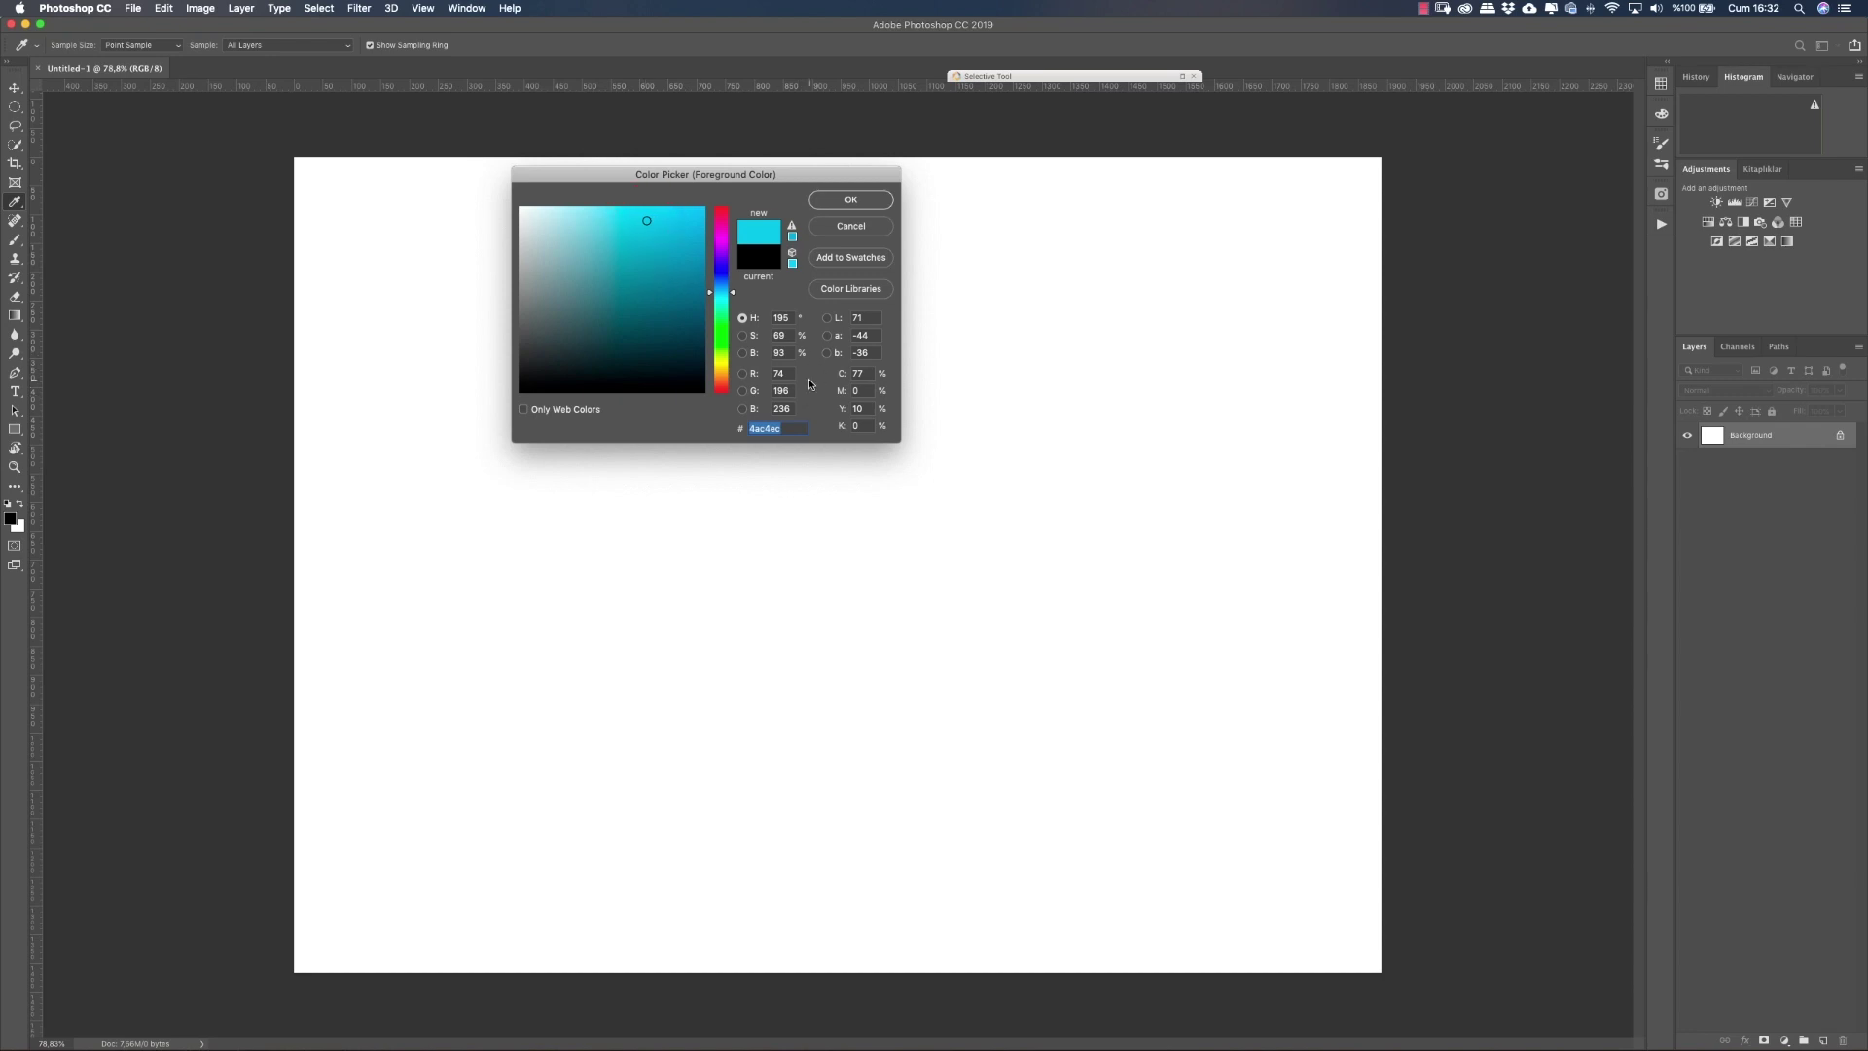
click(845, 200)
key(v)
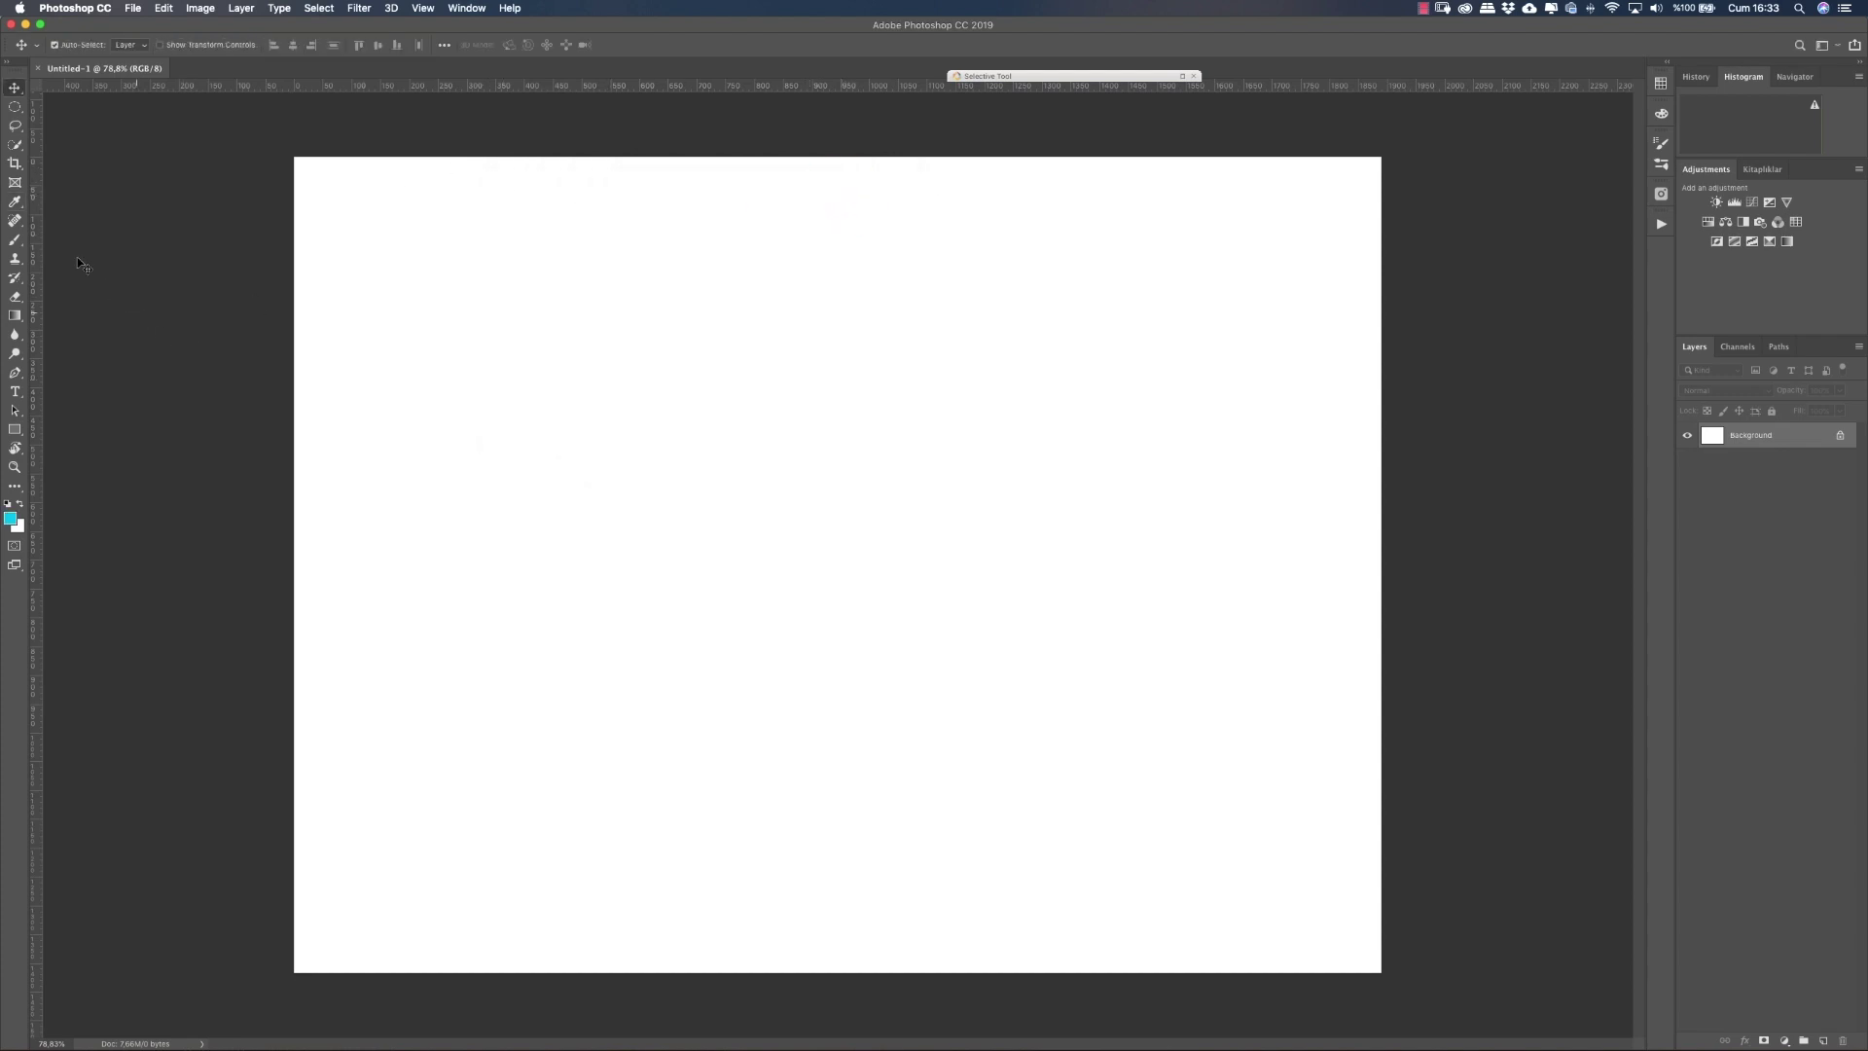
Step: Choose the standard Brush Tool and set its opacity to about 50%
click(15, 202)
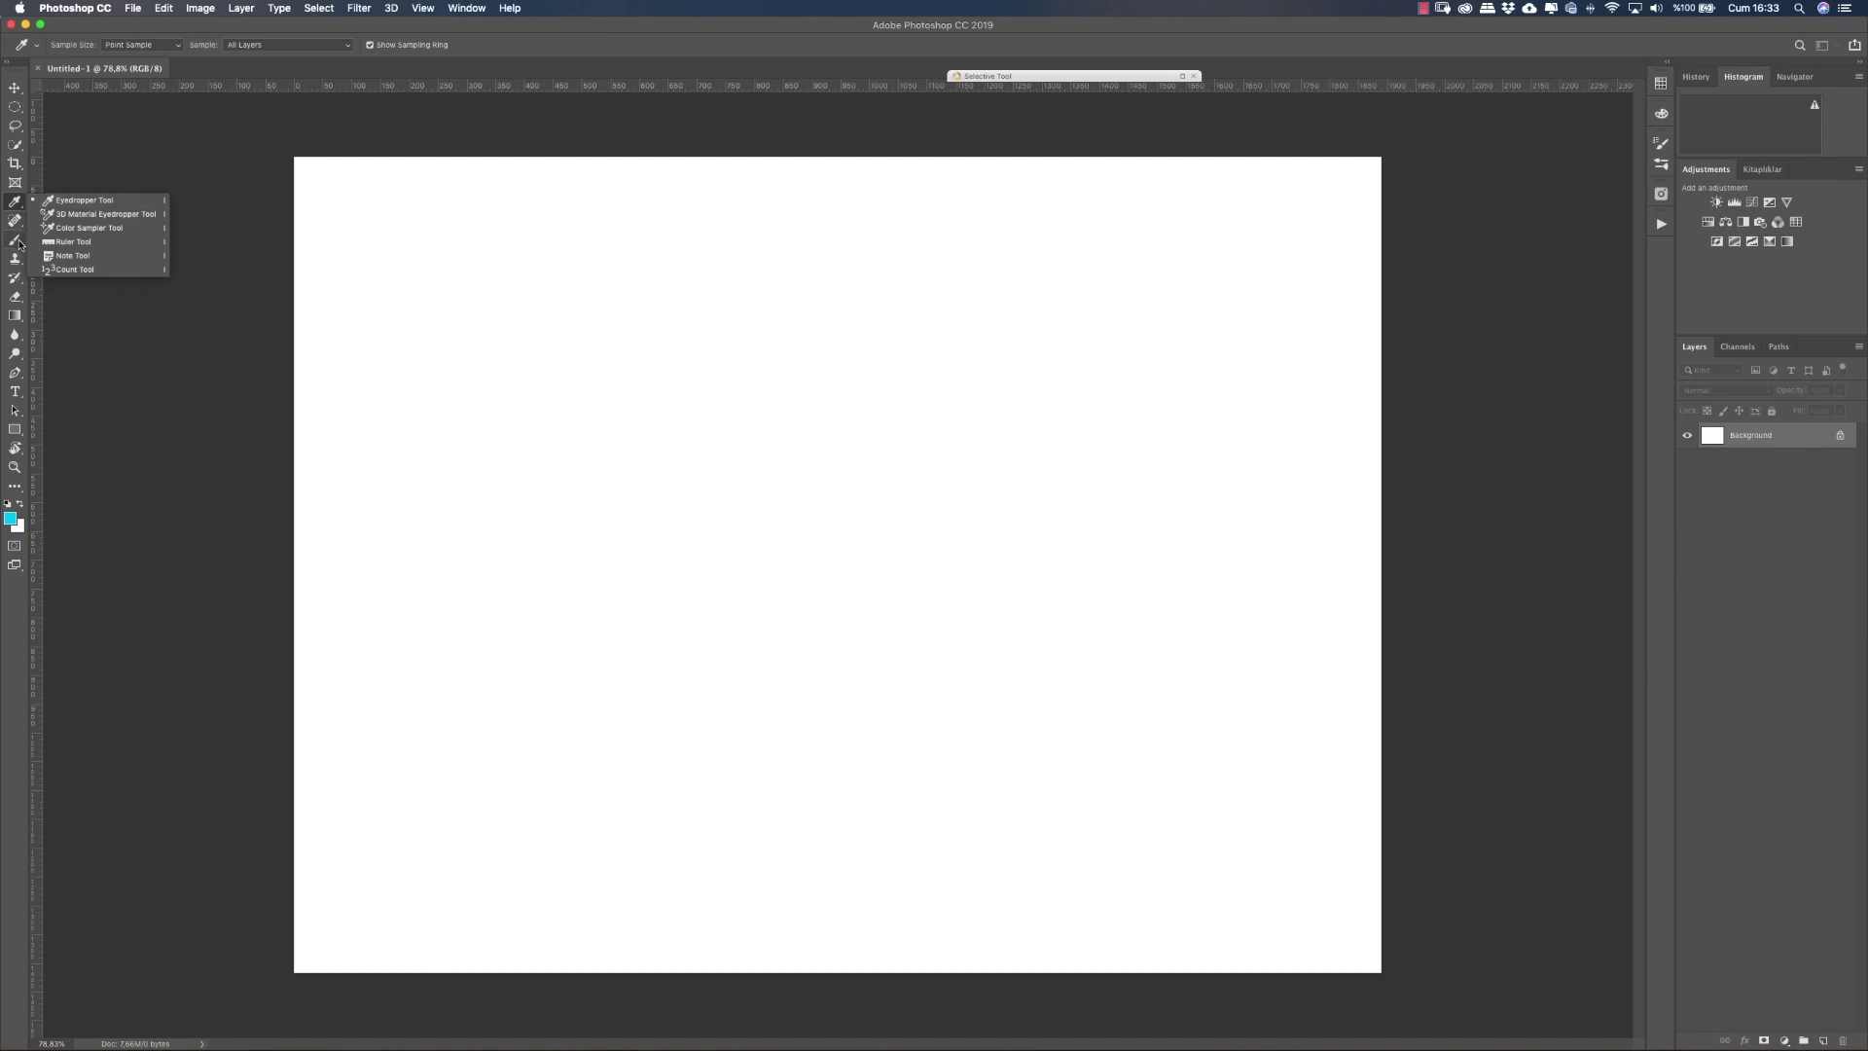
drag(17, 243, 59, 244)
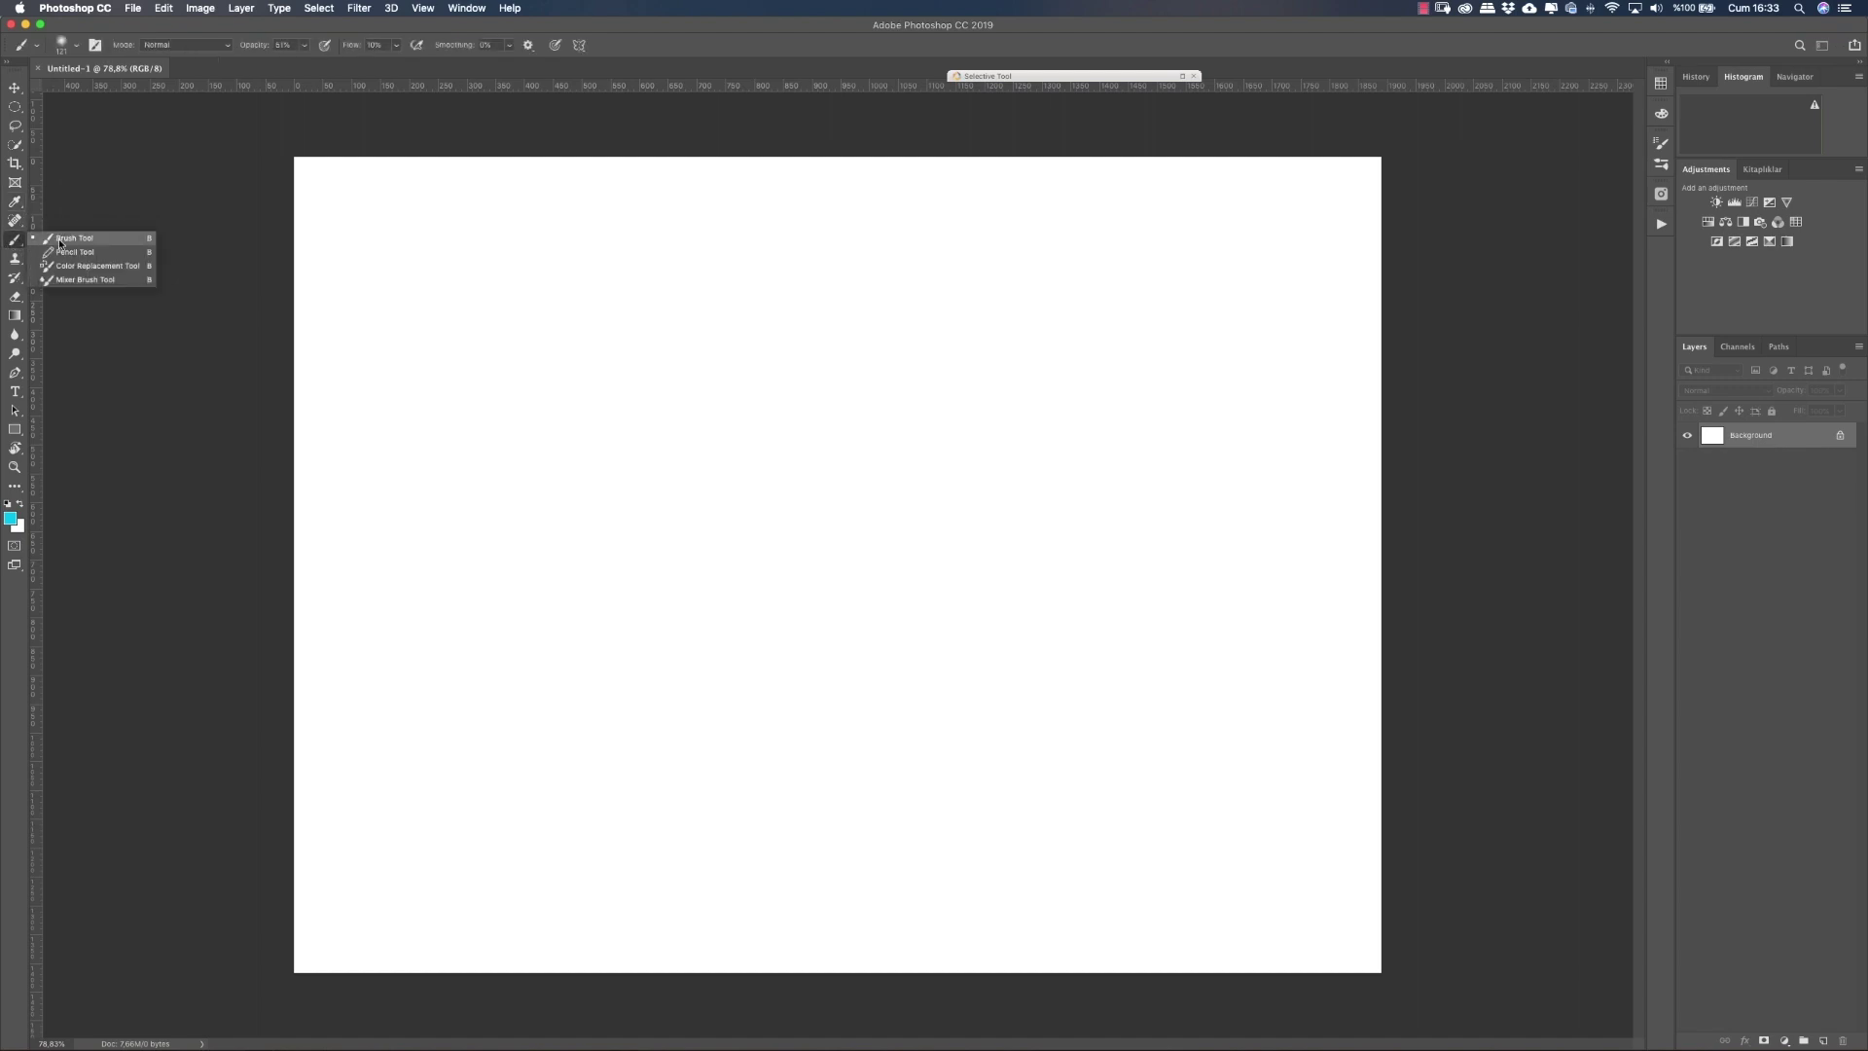
click(59, 244)
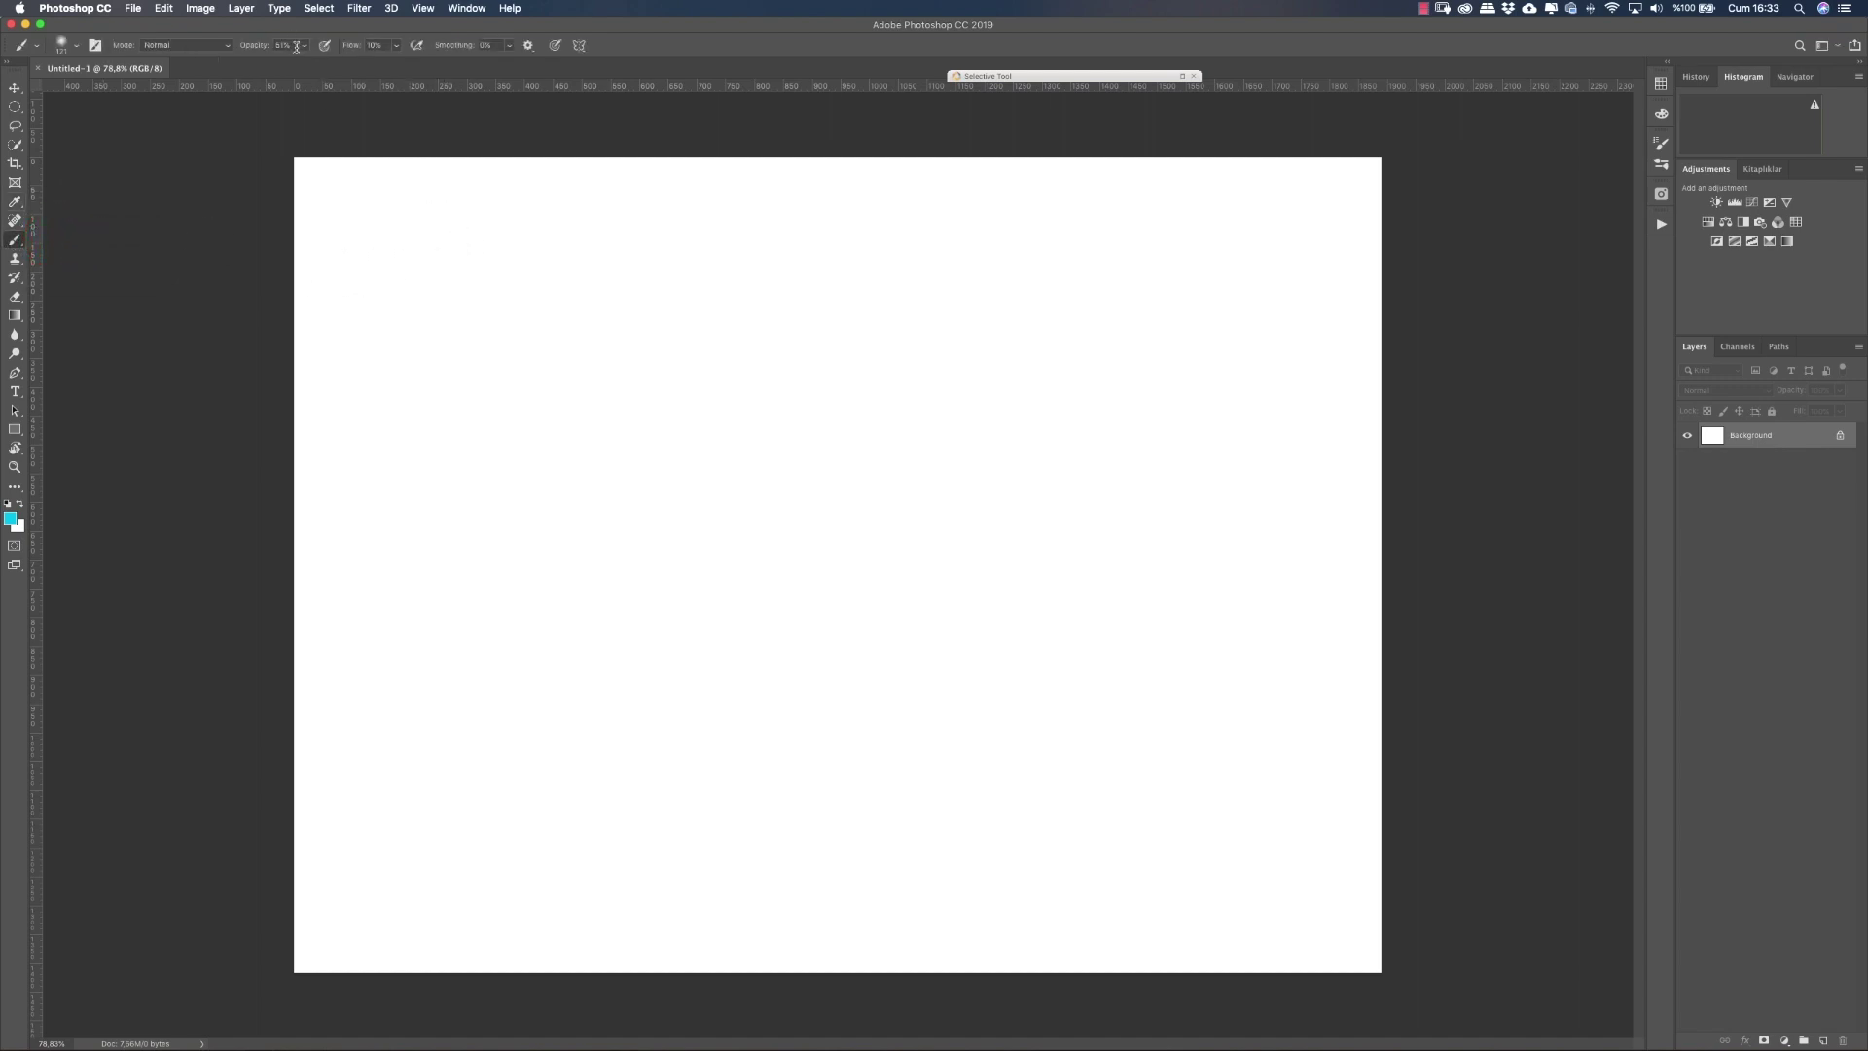
drag(303, 48, 480, 47)
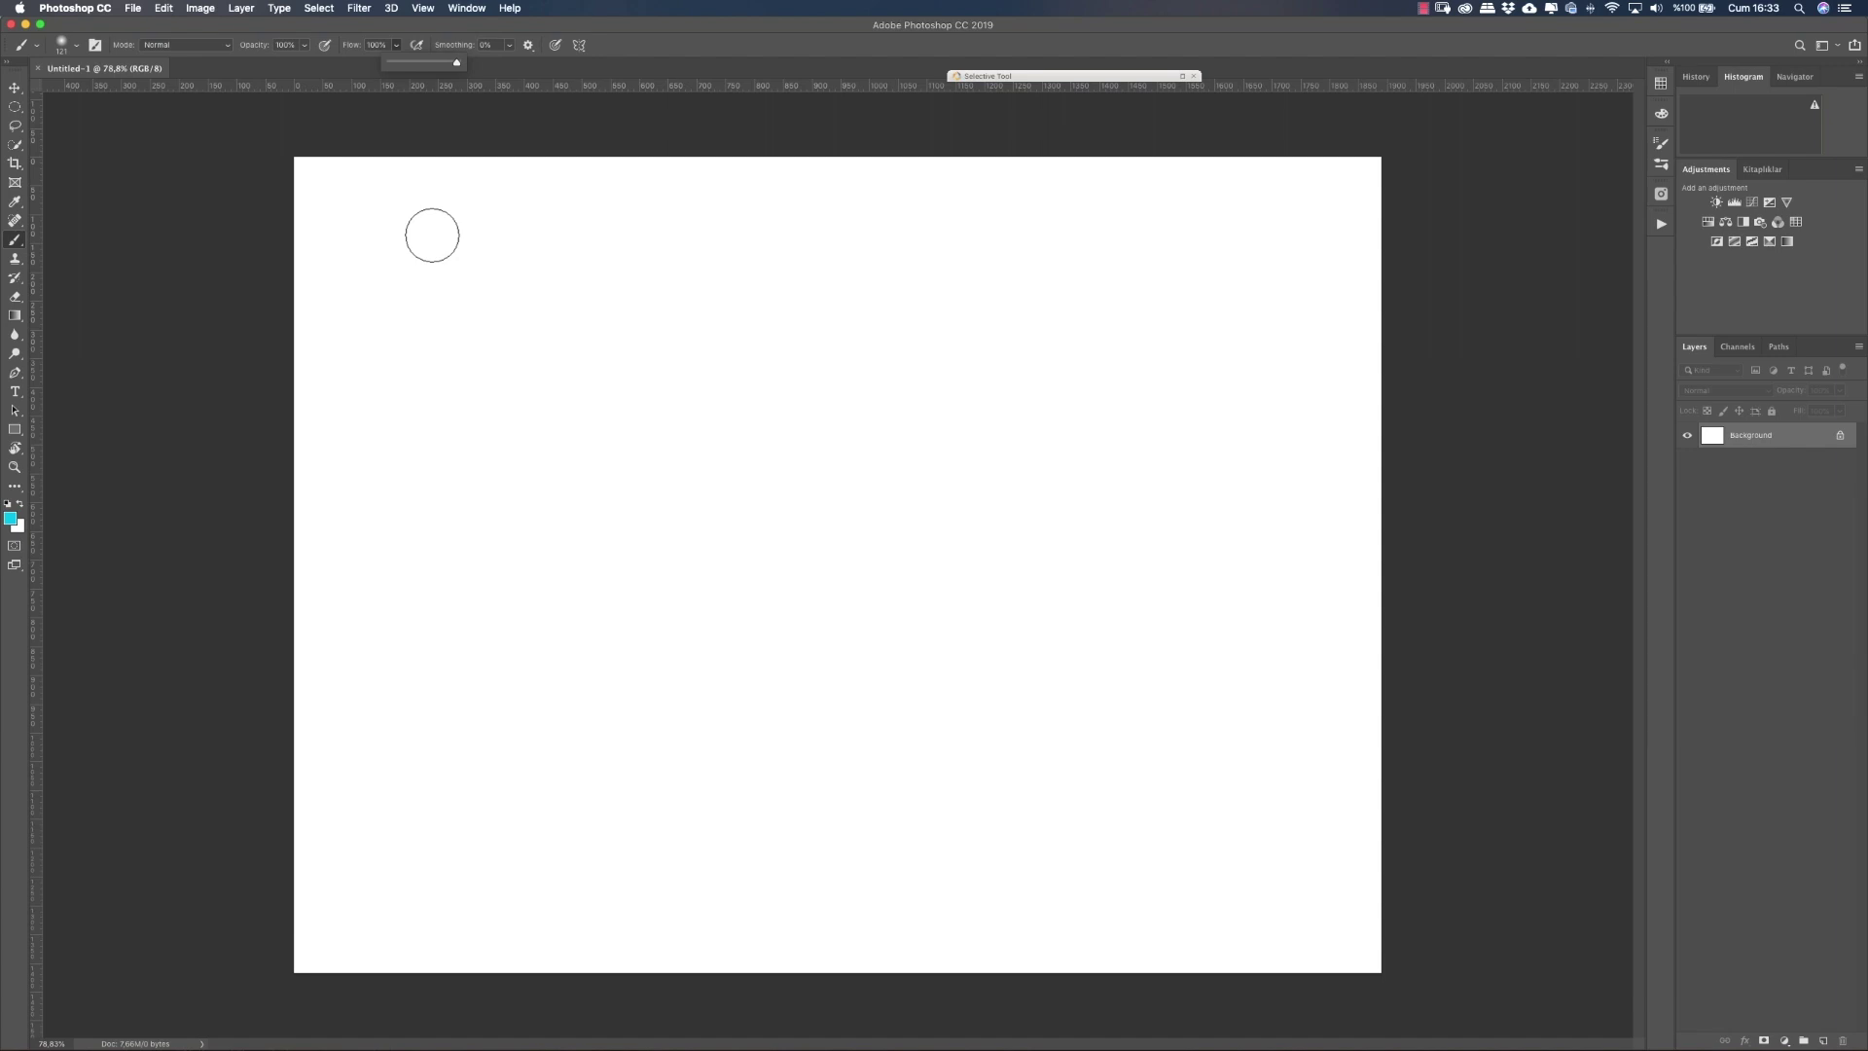
click(432, 234)
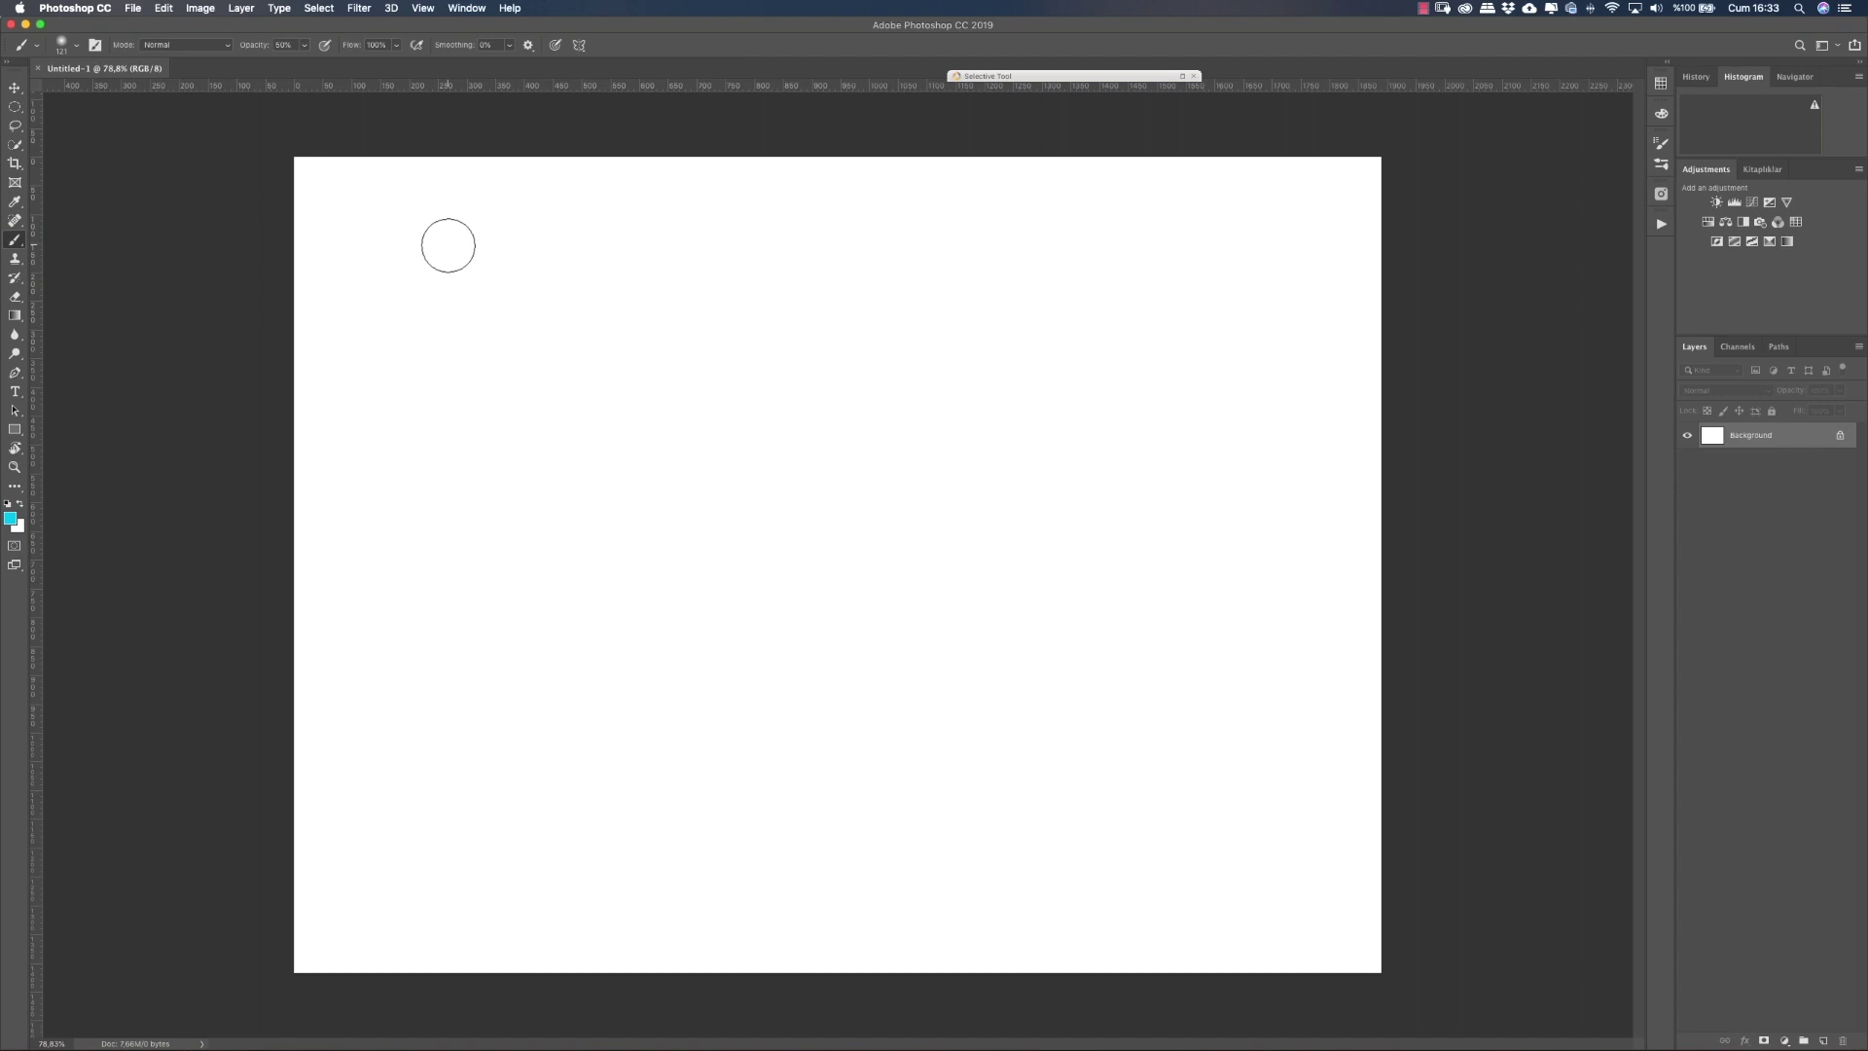
drag(301, 50, 305, 62)
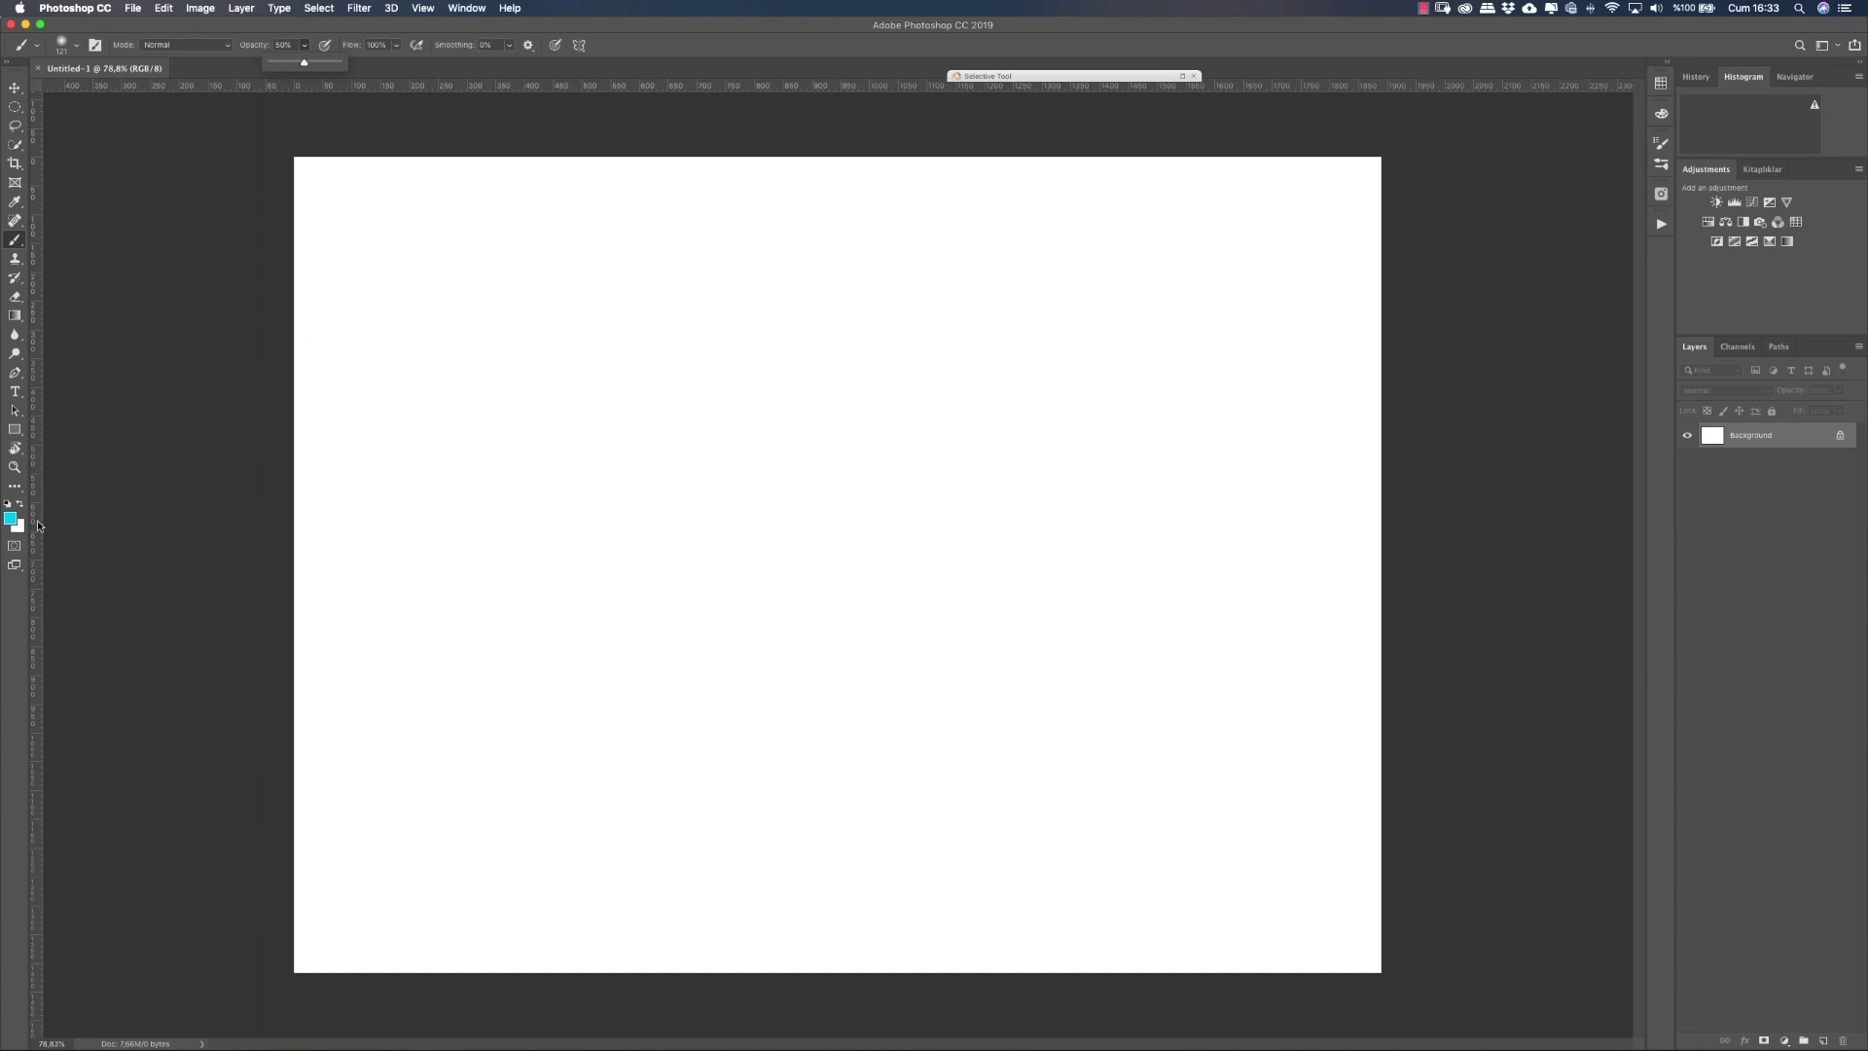
Step: Paint a pale cyan stroke top left, several brighter diagonal bars, and a cyan blob below them
mouse_move(545, 261)
mouse_down()
mouse_move(697, 251)
mouse_move(525, 259)
mouse_move(726, 233)
mouse_move(509, 267)
mouse_move(700, 237)
mouse_move(580, 267)
mouse_move(659, 238)
mouse_move(563, 246)
mouse_move(747, 213)
mouse_move(567, 237)
mouse_move(677, 215)
mouse_up()
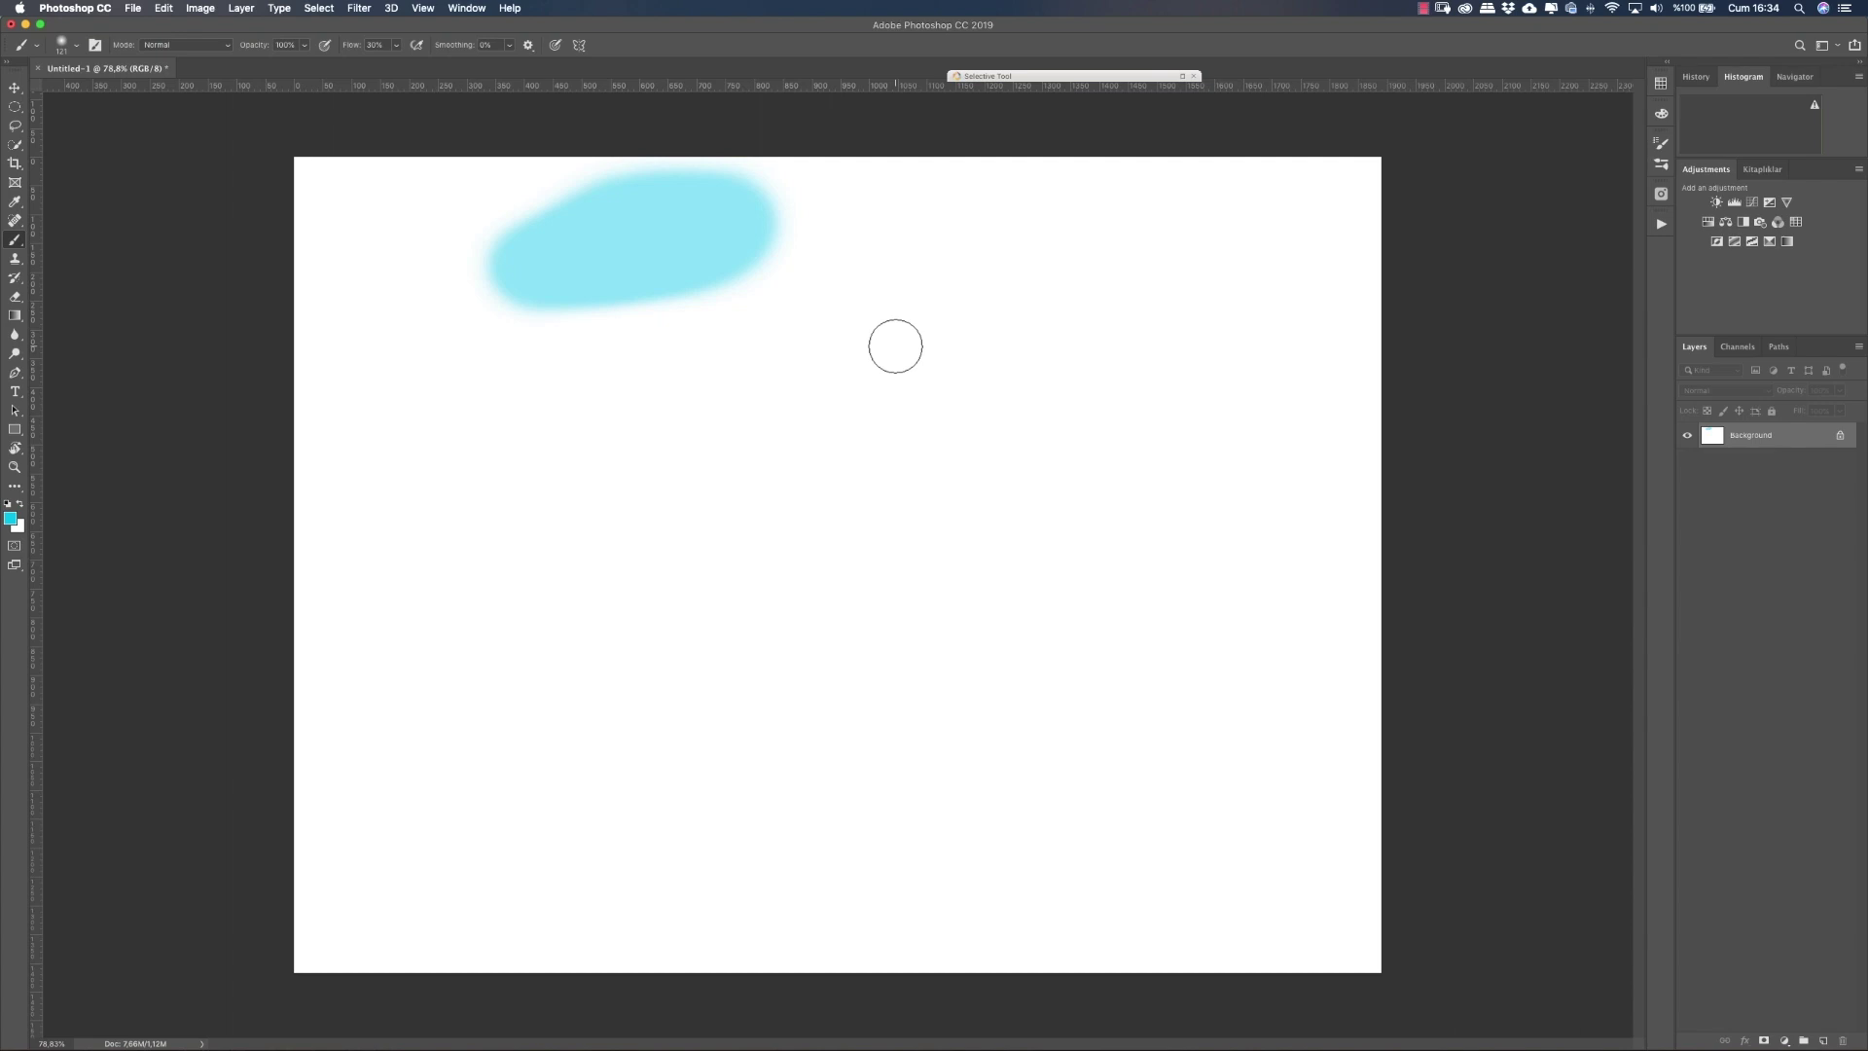
mouse_move(893, 343)
mouse_down()
mouse_move(892, 371)
mouse_move(933, 360)
mouse_move(988, 291)
mouse_move(908, 350)
mouse_move(949, 313)
mouse_up()
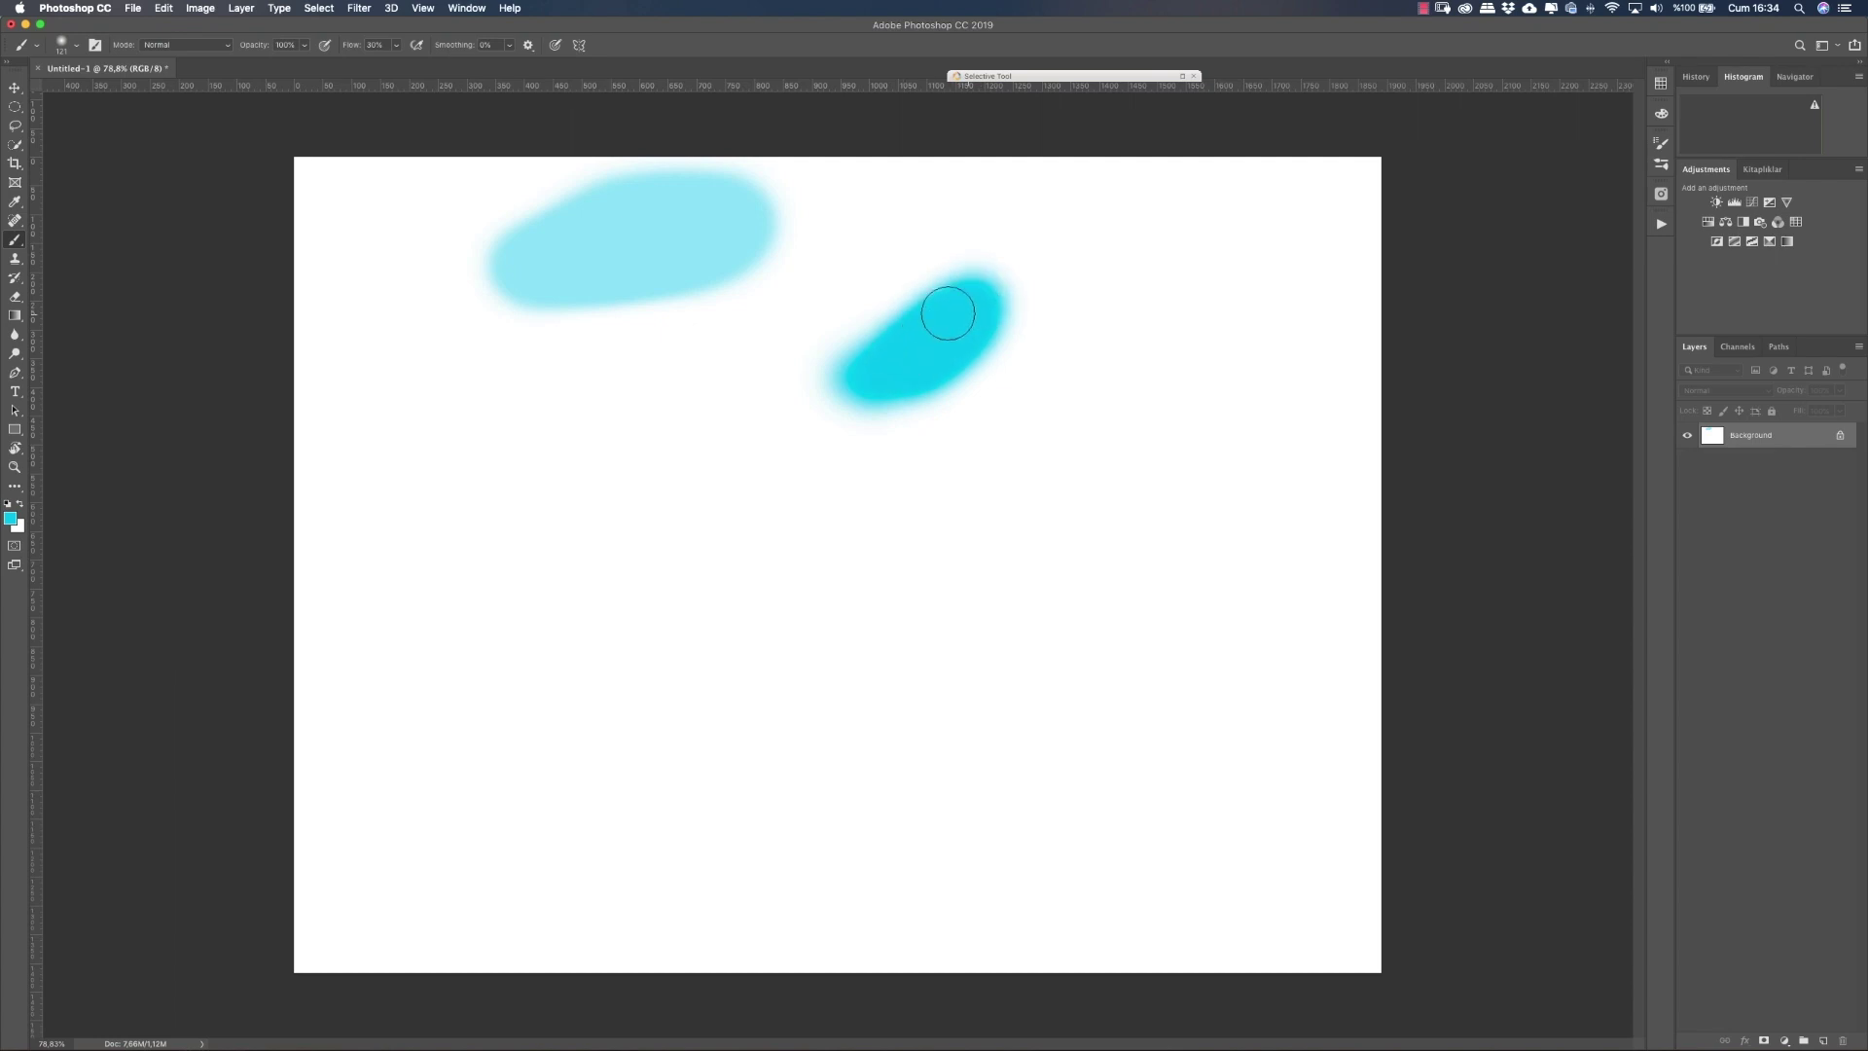
click(1077, 391)
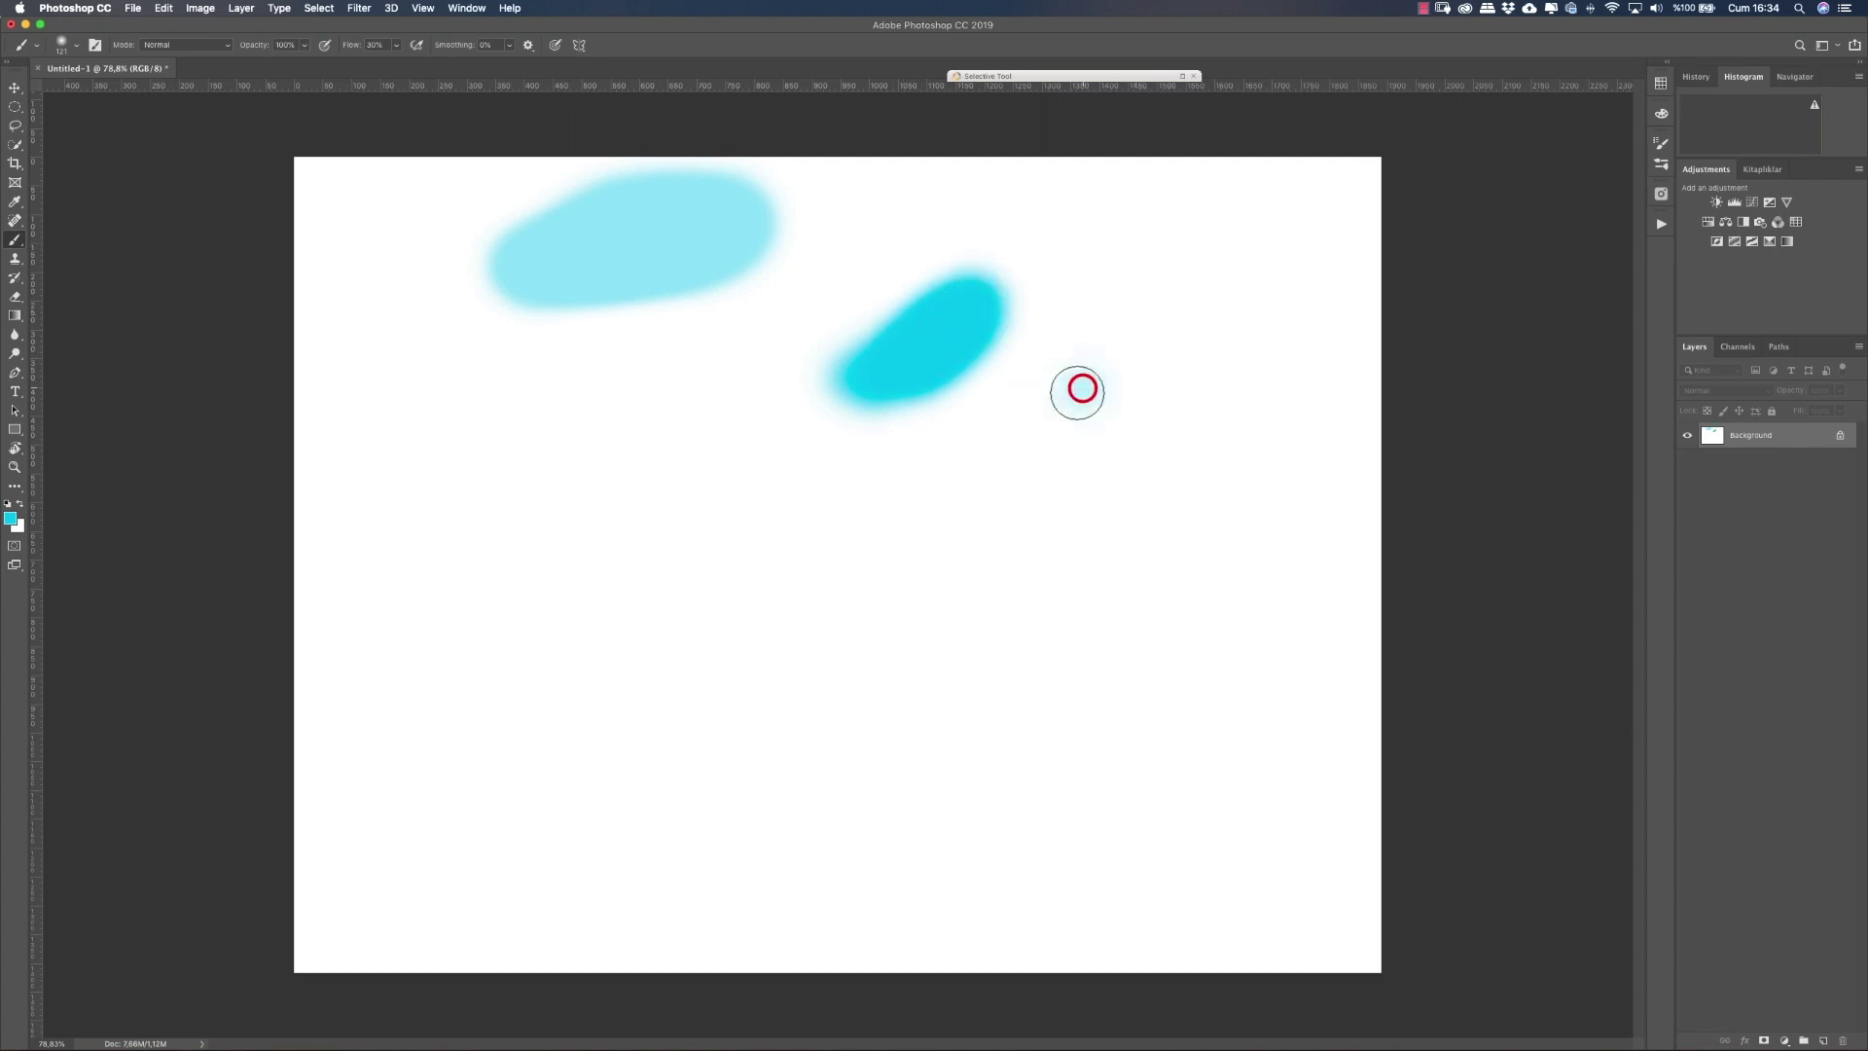
mouse_move(1078, 390)
mouse_down()
mouse_move(1009, 442)
mouse_move(1138, 350)
mouse_move(950, 493)
mouse_move(1138, 331)
mouse_up()
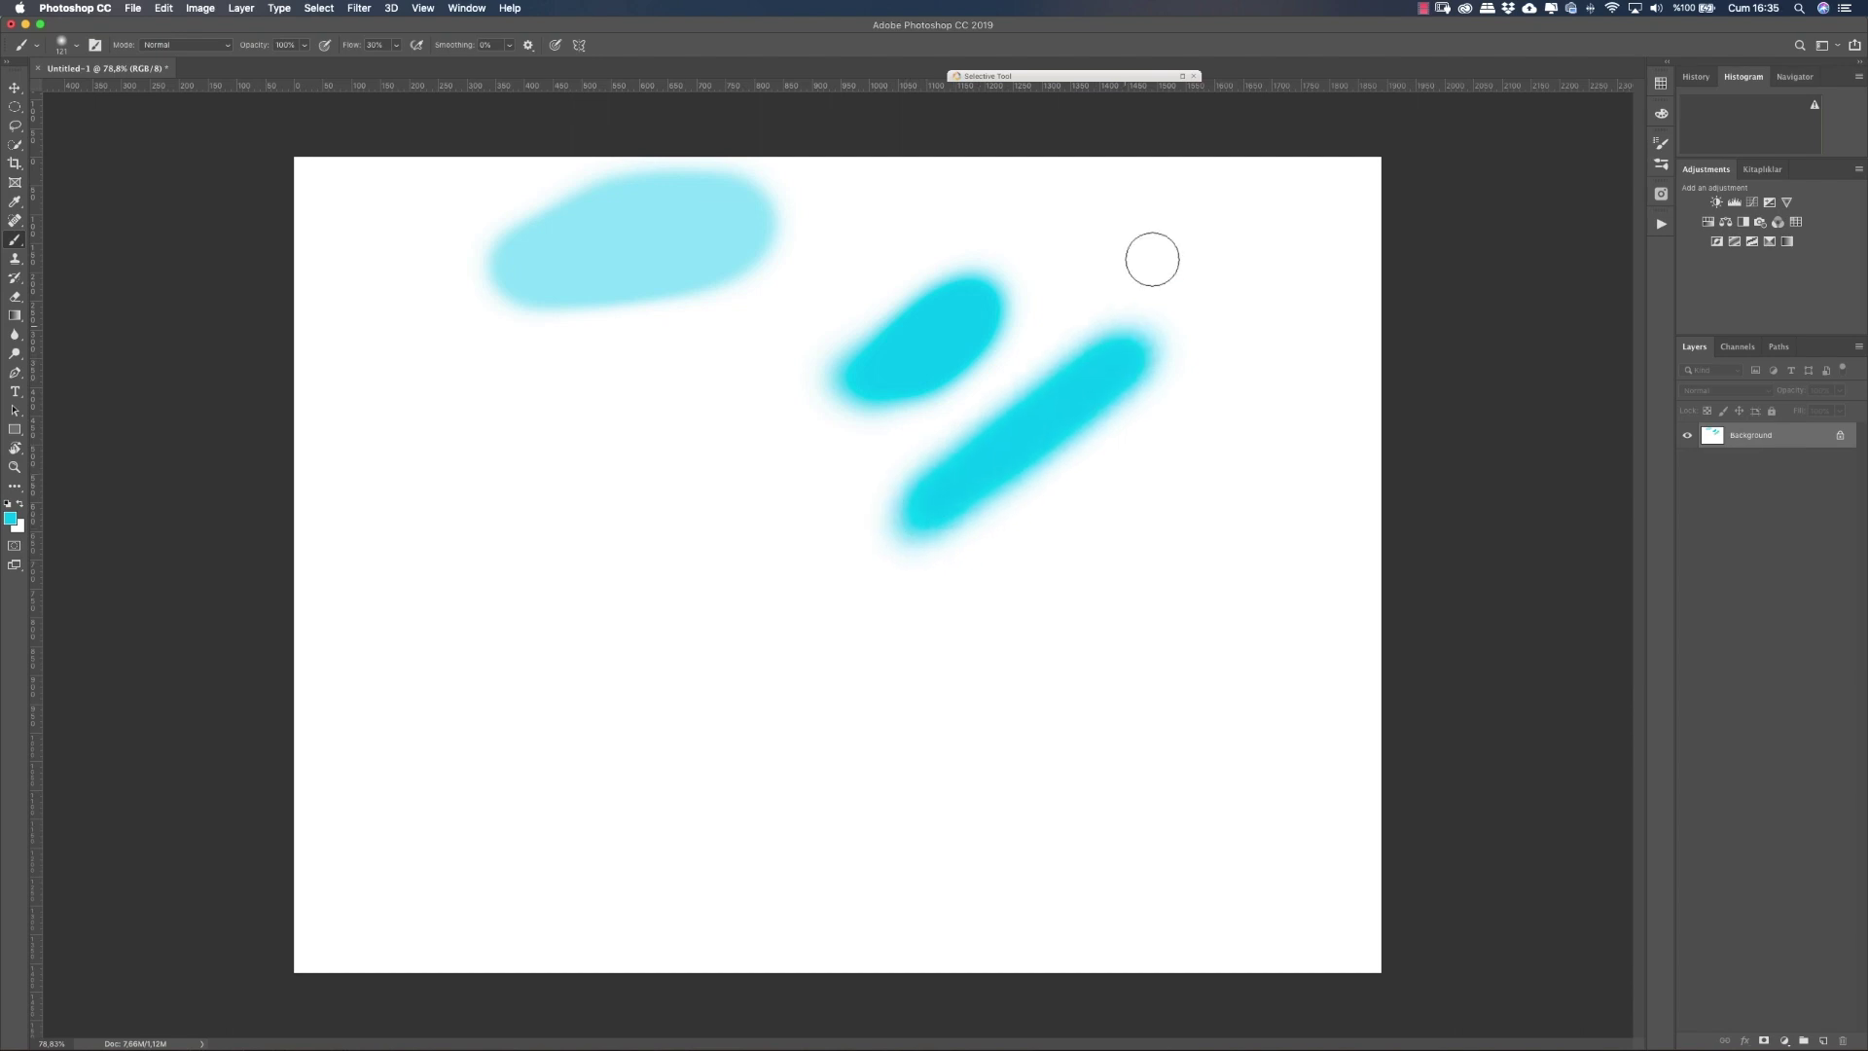
mouse_move(1152, 259)
mouse_down()
mouse_move(1176, 230)
mouse_move(1046, 313)
mouse_up()
mouse_move(1046, 313)
mouse_down()
mouse_move(1181, 220)
mouse_move(1059, 296)
mouse_move(1210, 230)
mouse_up()
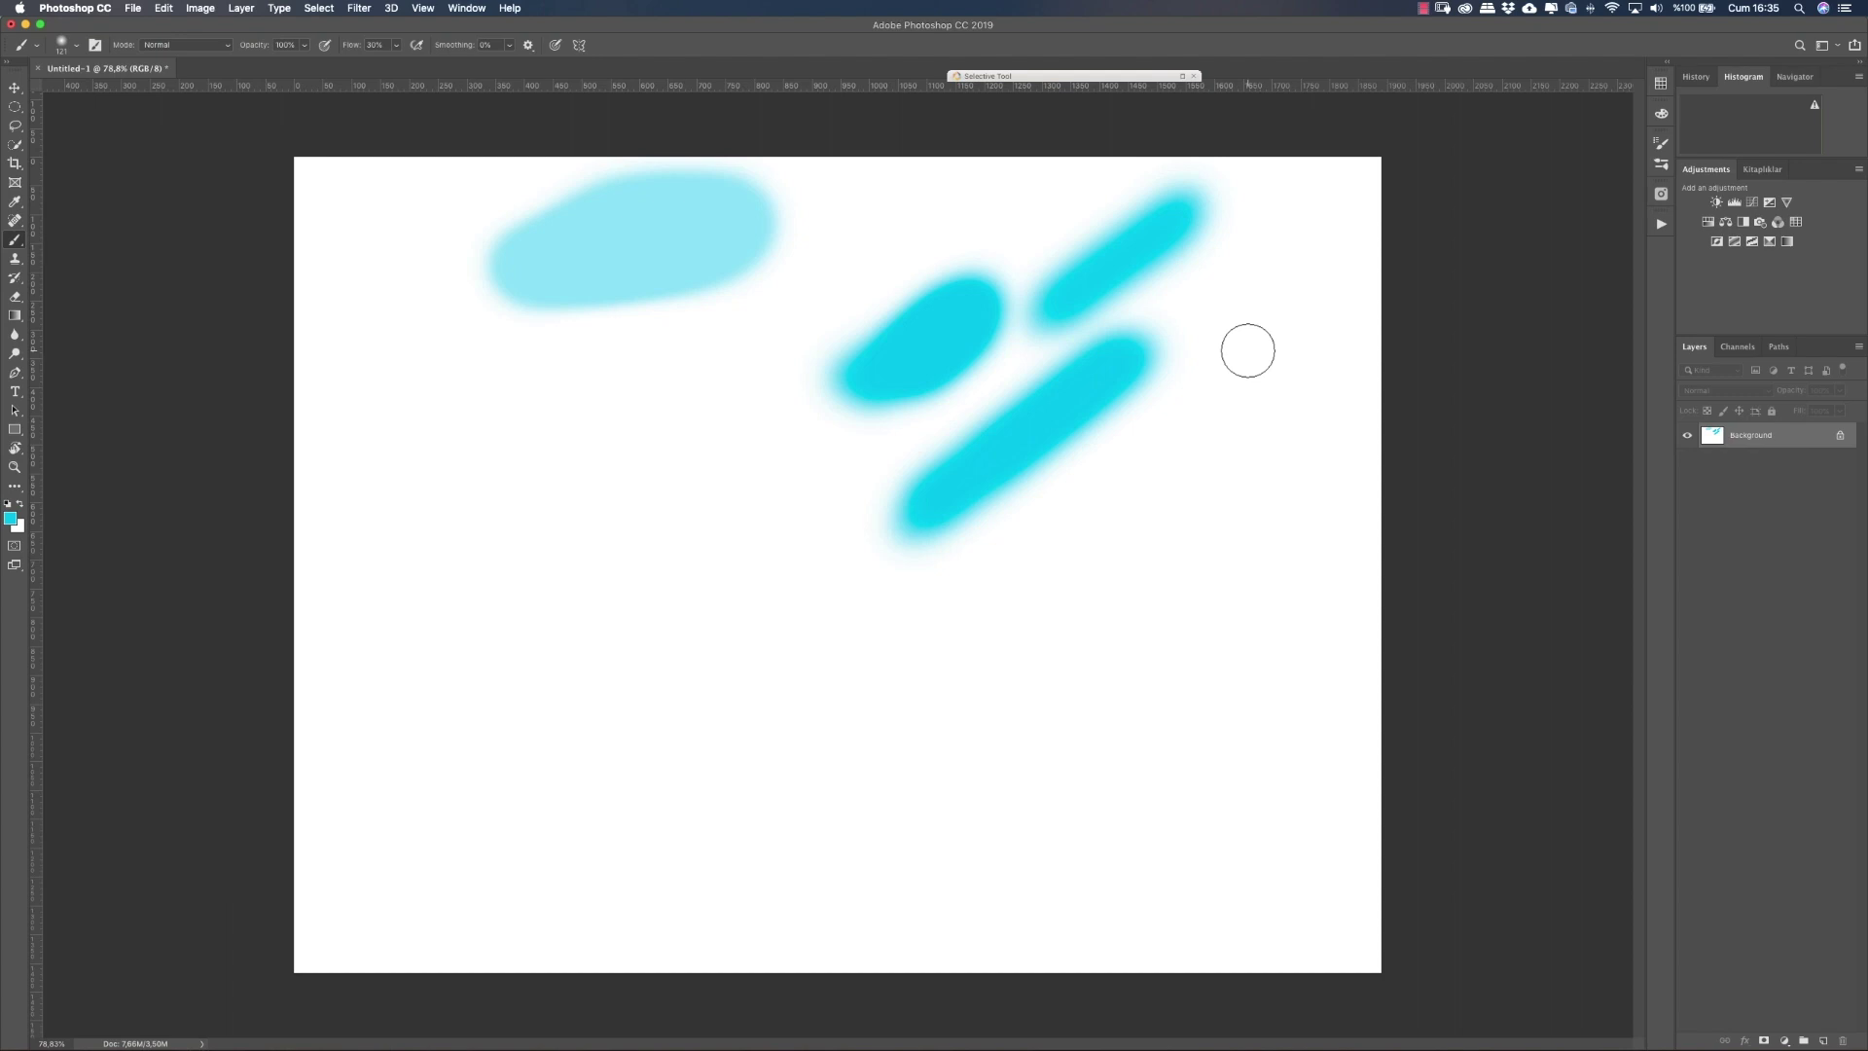
mouse_move(1248, 351)
mouse_down()
mouse_move(1159, 454)
mouse_move(1242, 346)
mouse_move(1297, 312)
mouse_move(1170, 460)
mouse_up()
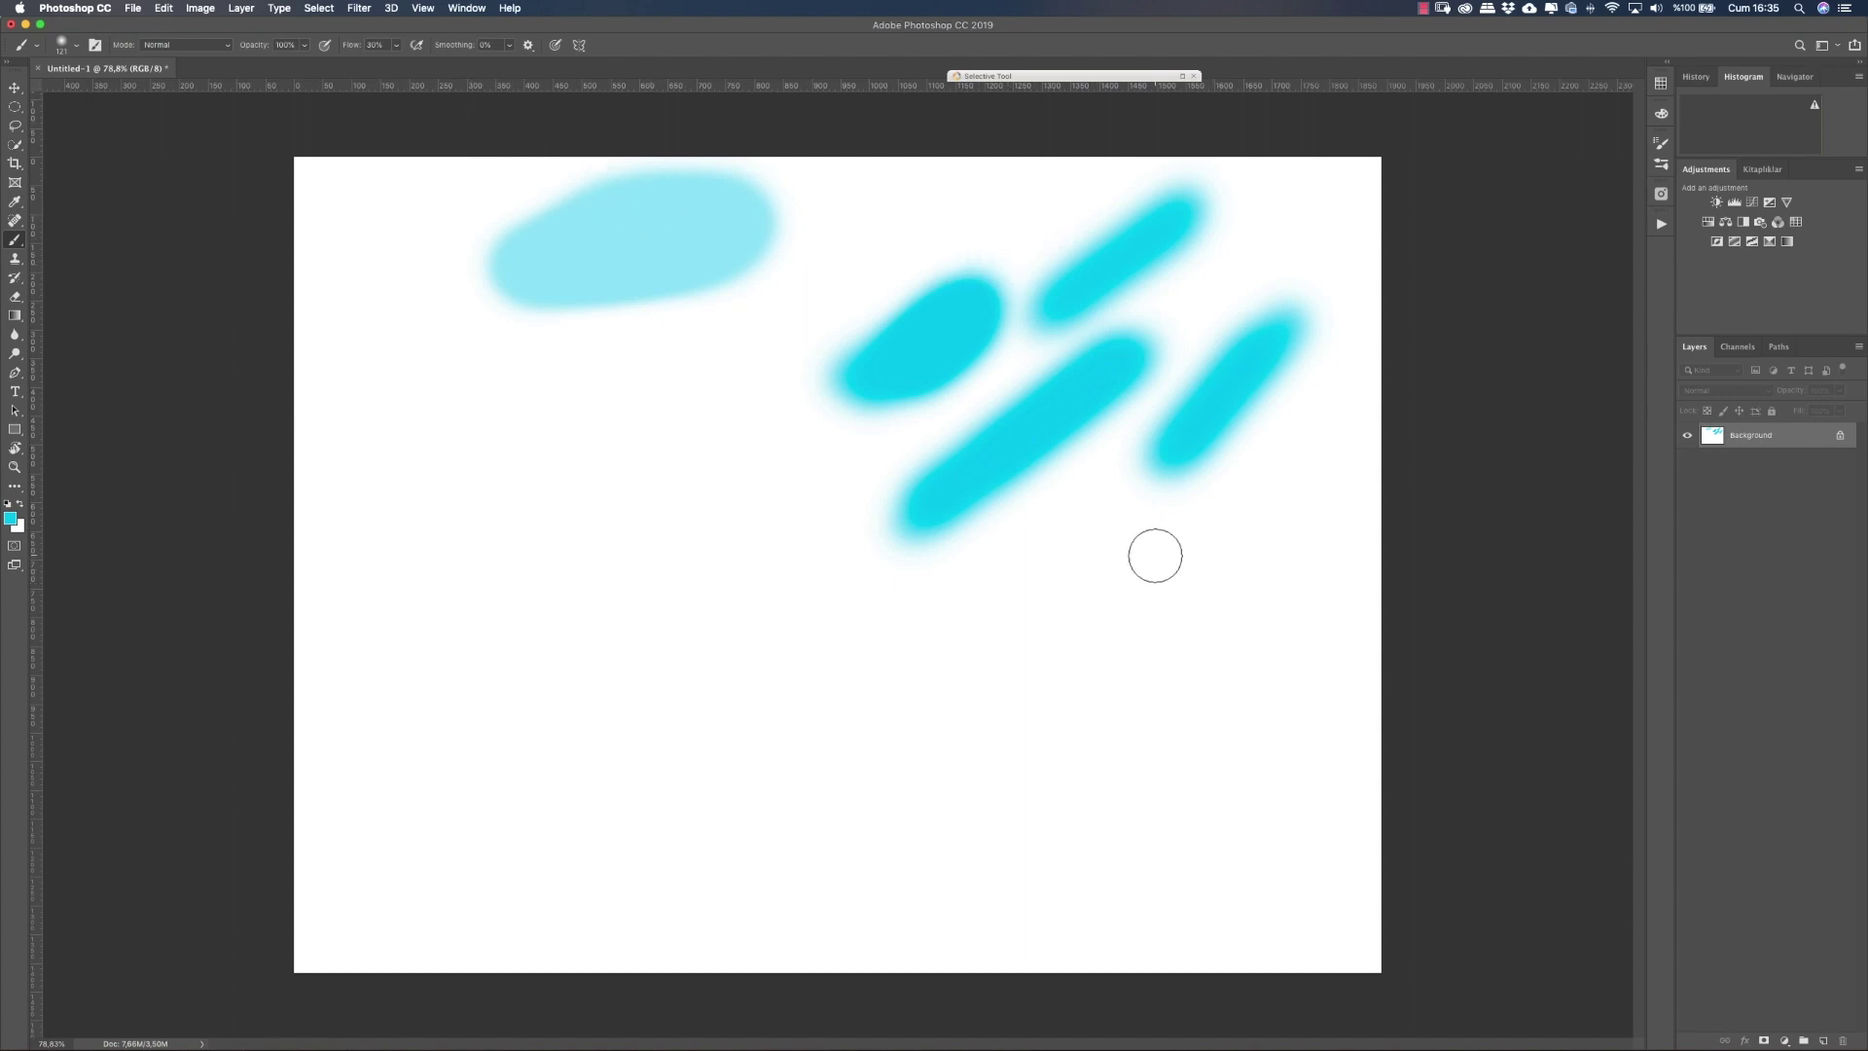
mouse_move(1096, 572)
mouse_down()
mouse_move(1034, 605)
mouse_move(996, 597)
mouse_move(1096, 541)
mouse_move(1017, 667)
mouse_move(1110, 580)
mouse_move(1109, 630)
mouse_move(1094, 642)
mouse_move(1118, 555)
mouse_move(1026, 609)
mouse_move(1126, 584)
mouse_move(1138, 646)
mouse_move(1092, 597)
mouse_up()
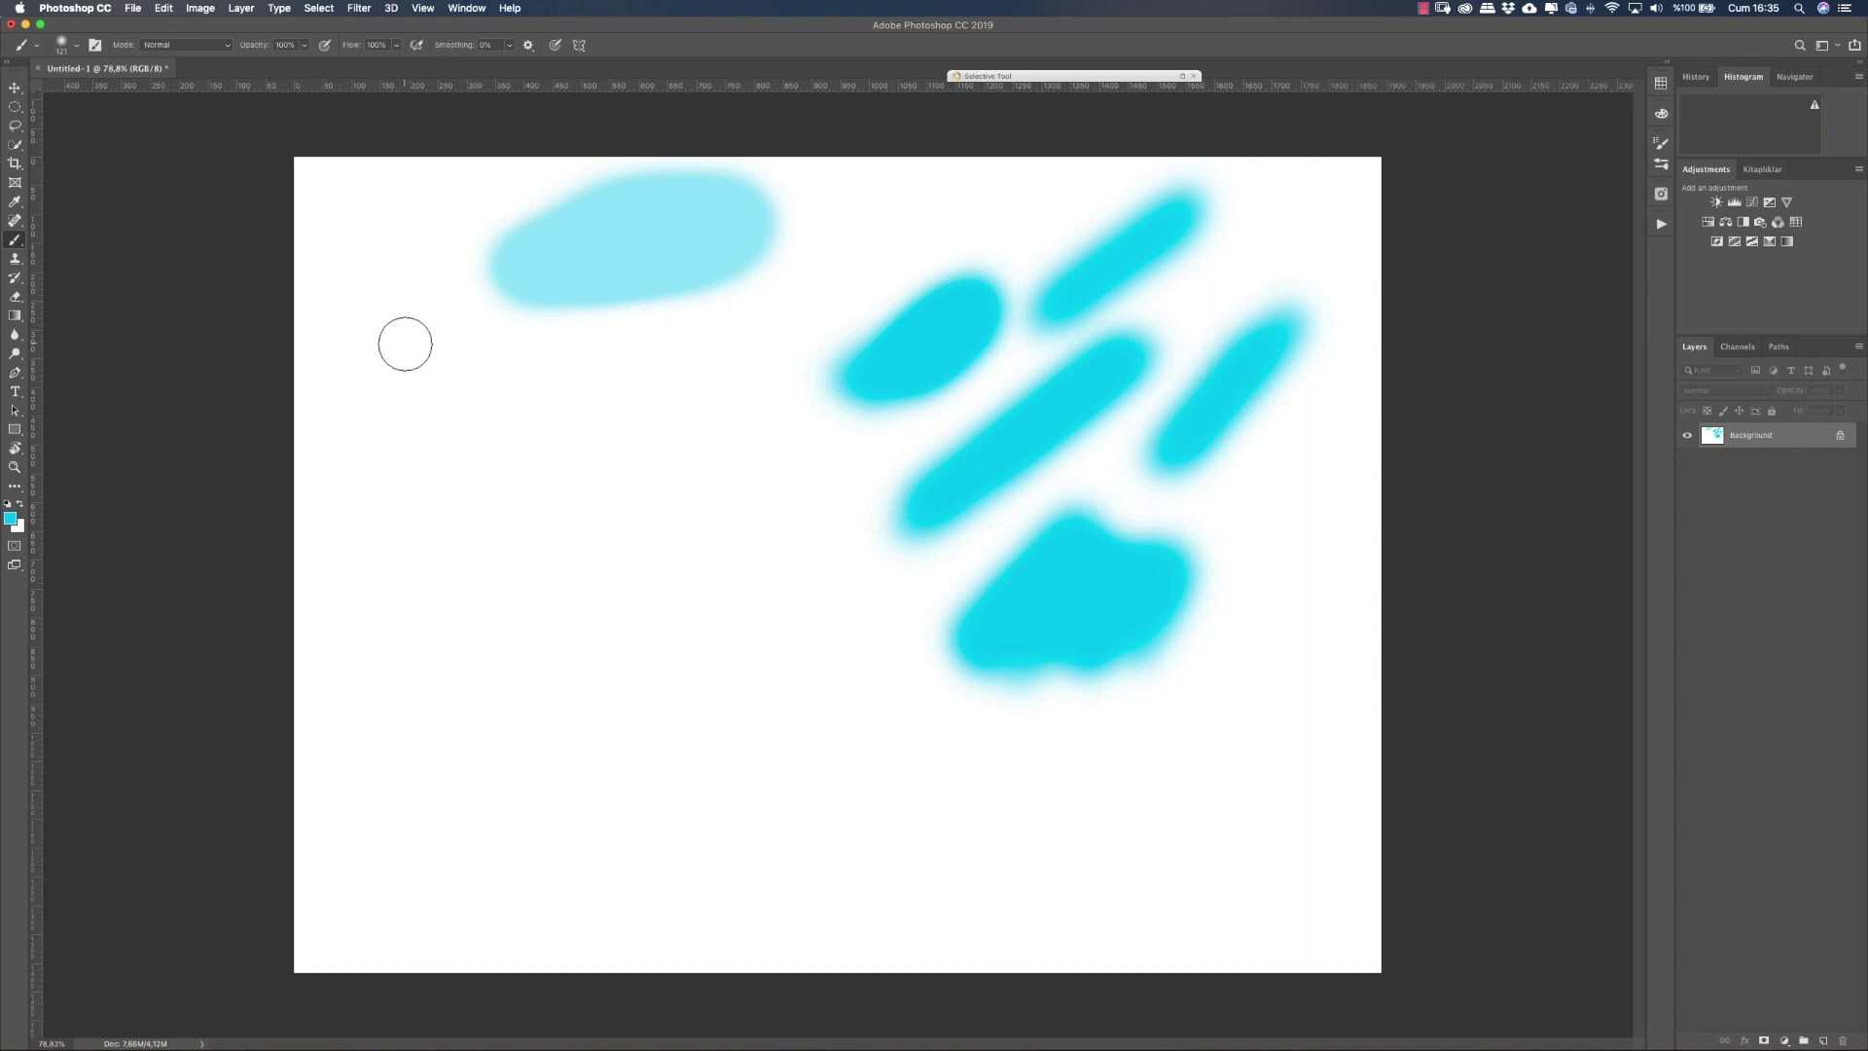
Step: Paint faint crossing cyan strokes forming an X on the left, plus a bright diagonal stroke lower left
drag(438, 464, 582, 378)
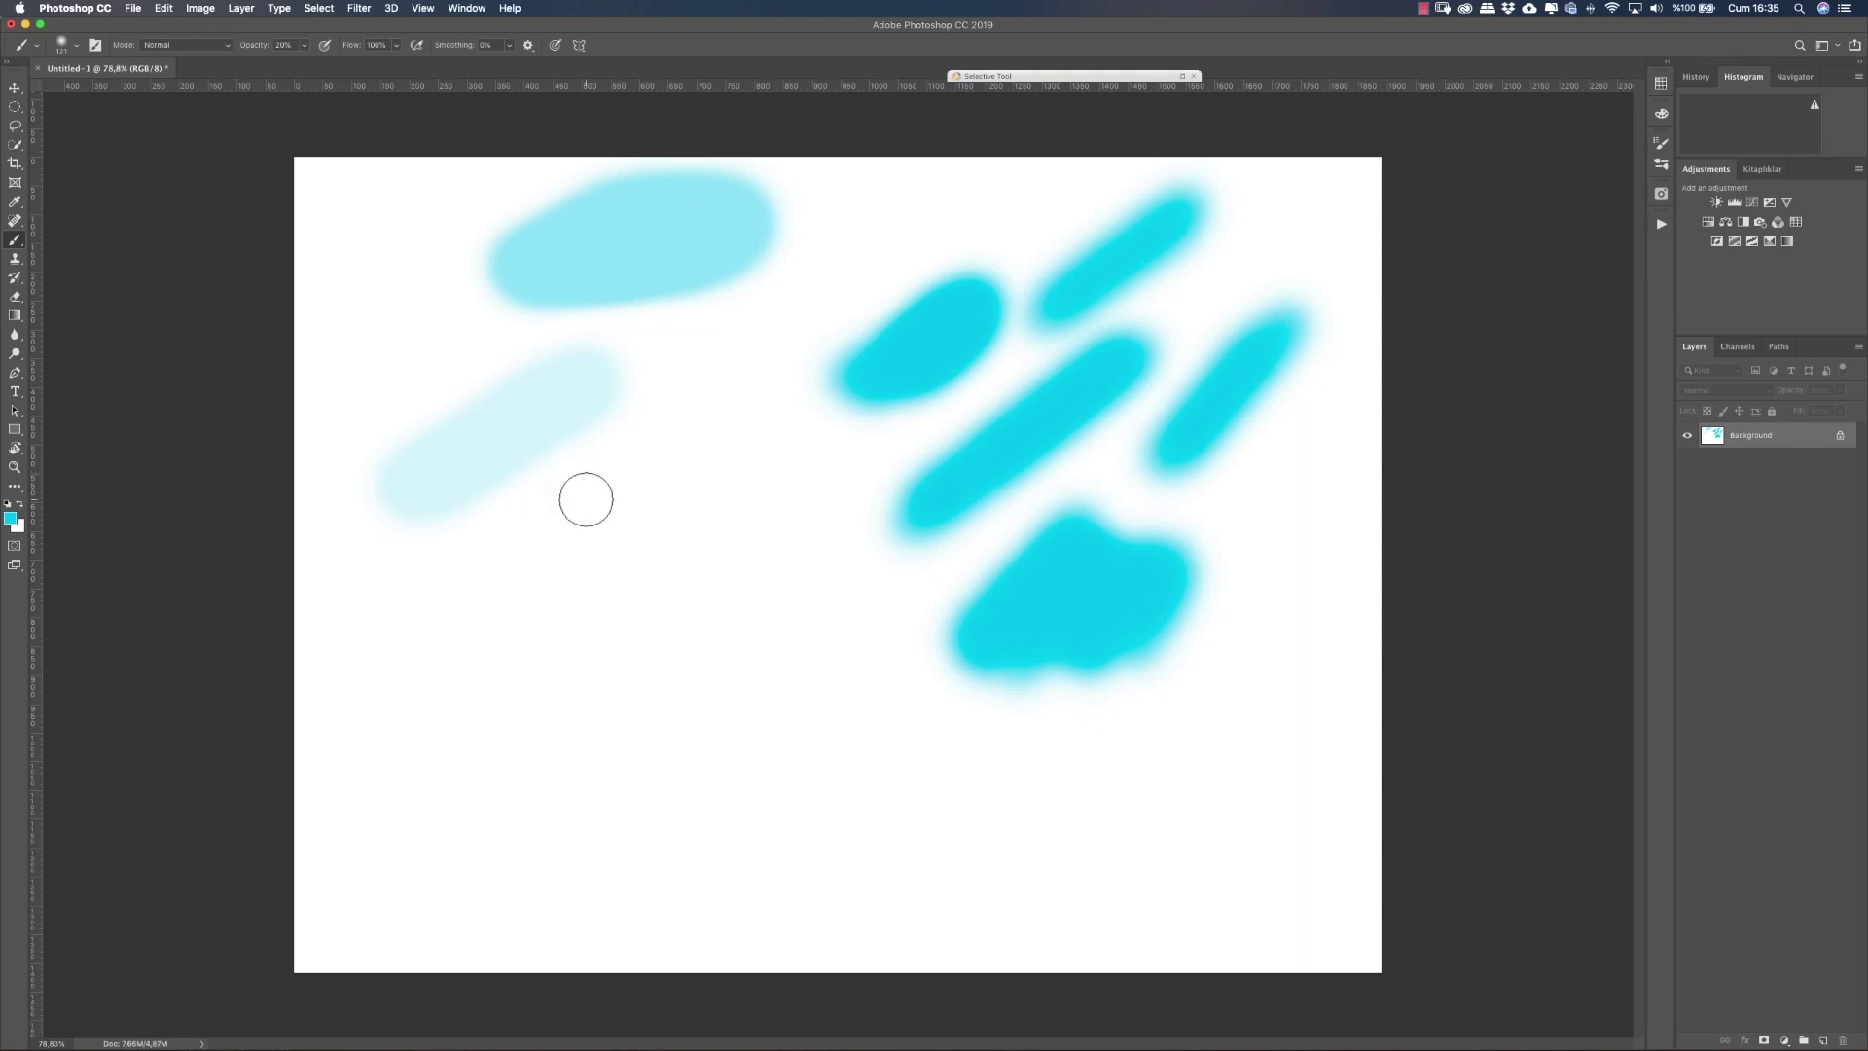
mouse_move(621, 512)
mouse_down()
mouse_move(389, 331)
mouse_move(622, 541)
mouse_up()
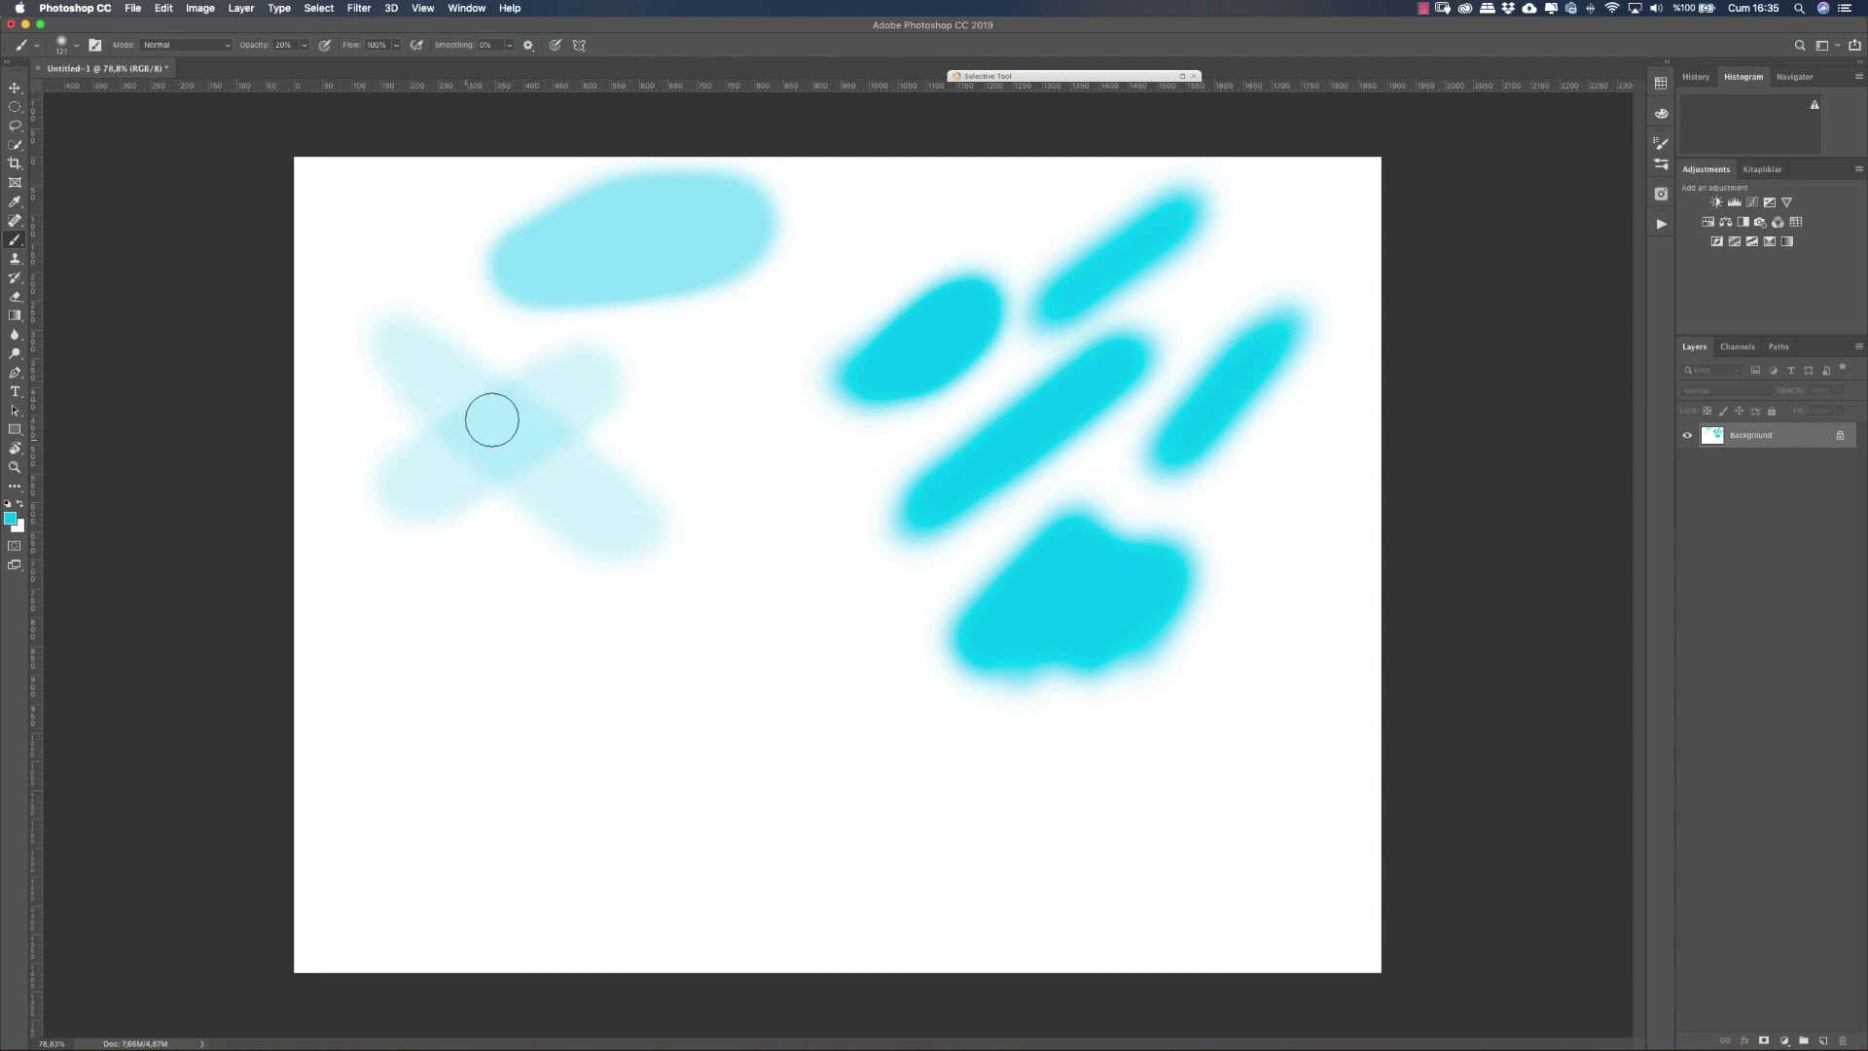
drag(380, 412, 686, 428)
drag(512, 328, 474, 557)
drag(368, 415, 697, 423)
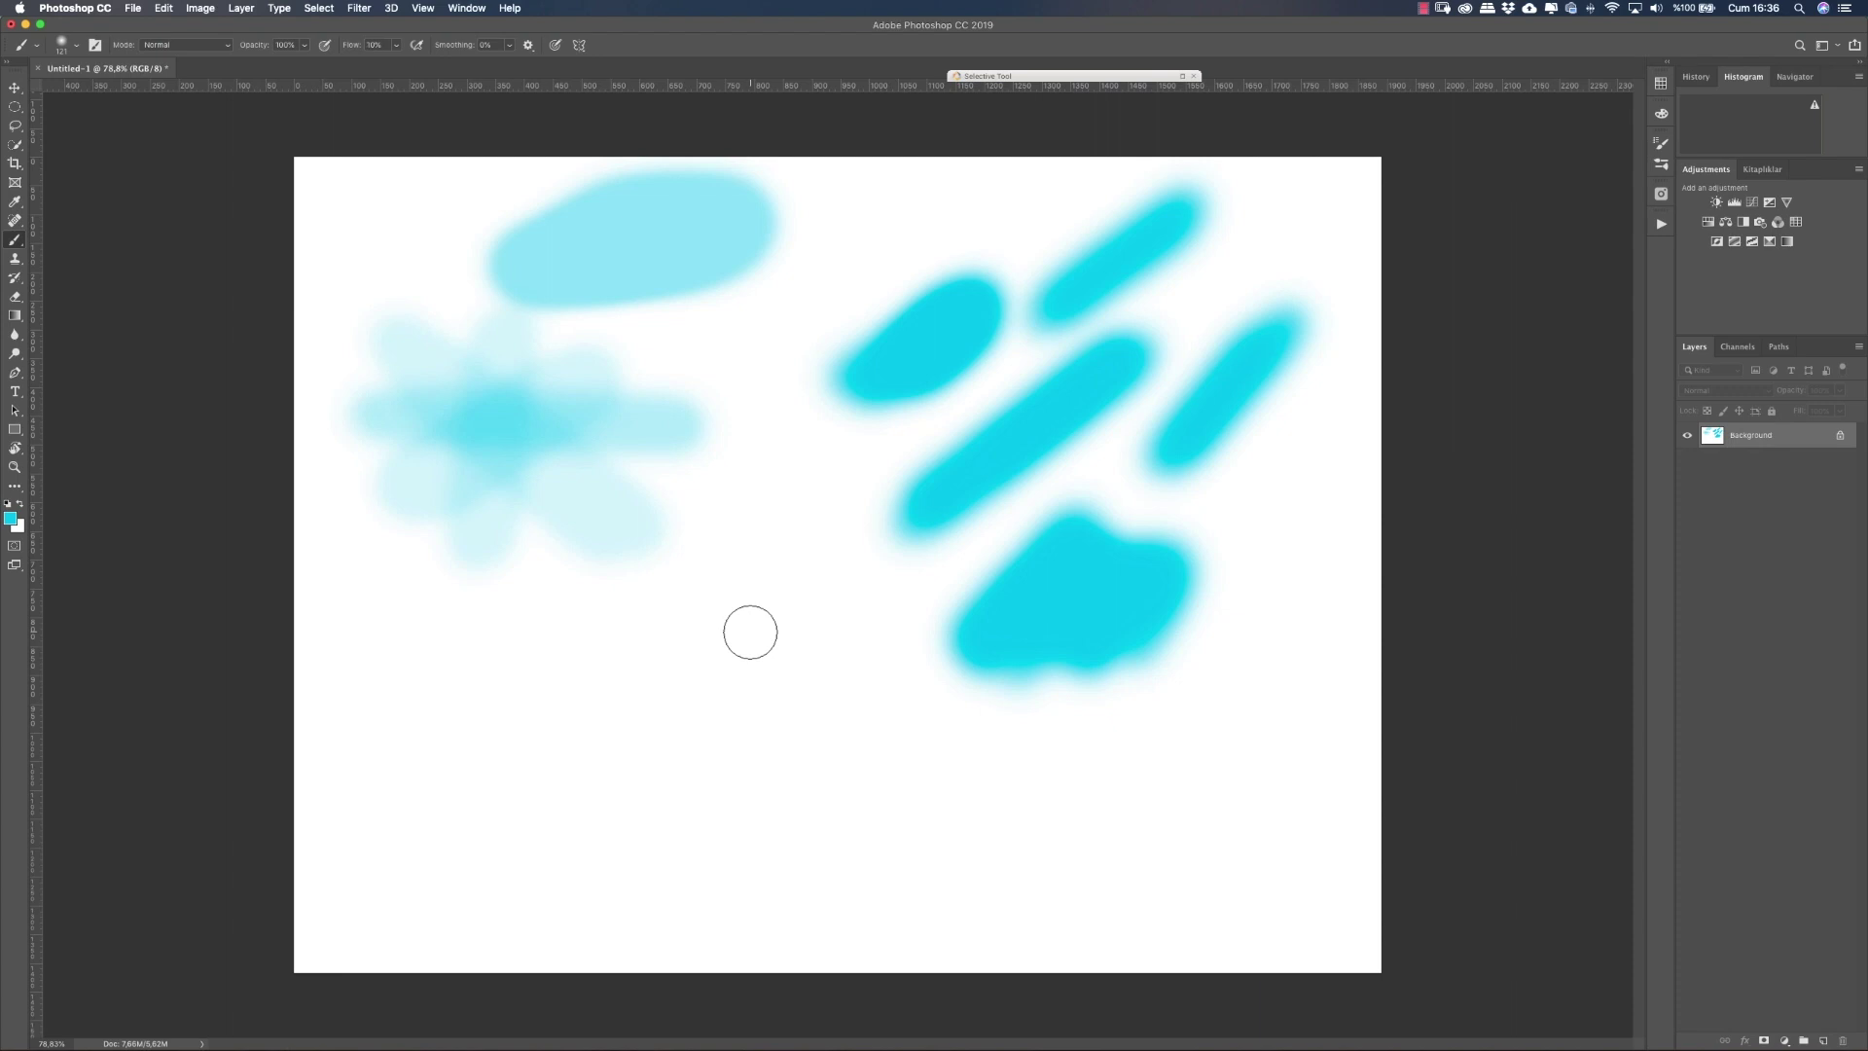
mouse_move(750, 631)
mouse_down()
mouse_move(583, 727)
mouse_move(647, 659)
mouse_move(658, 676)
mouse_move(613, 726)
mouse_move(679, 655)
mouse_up()
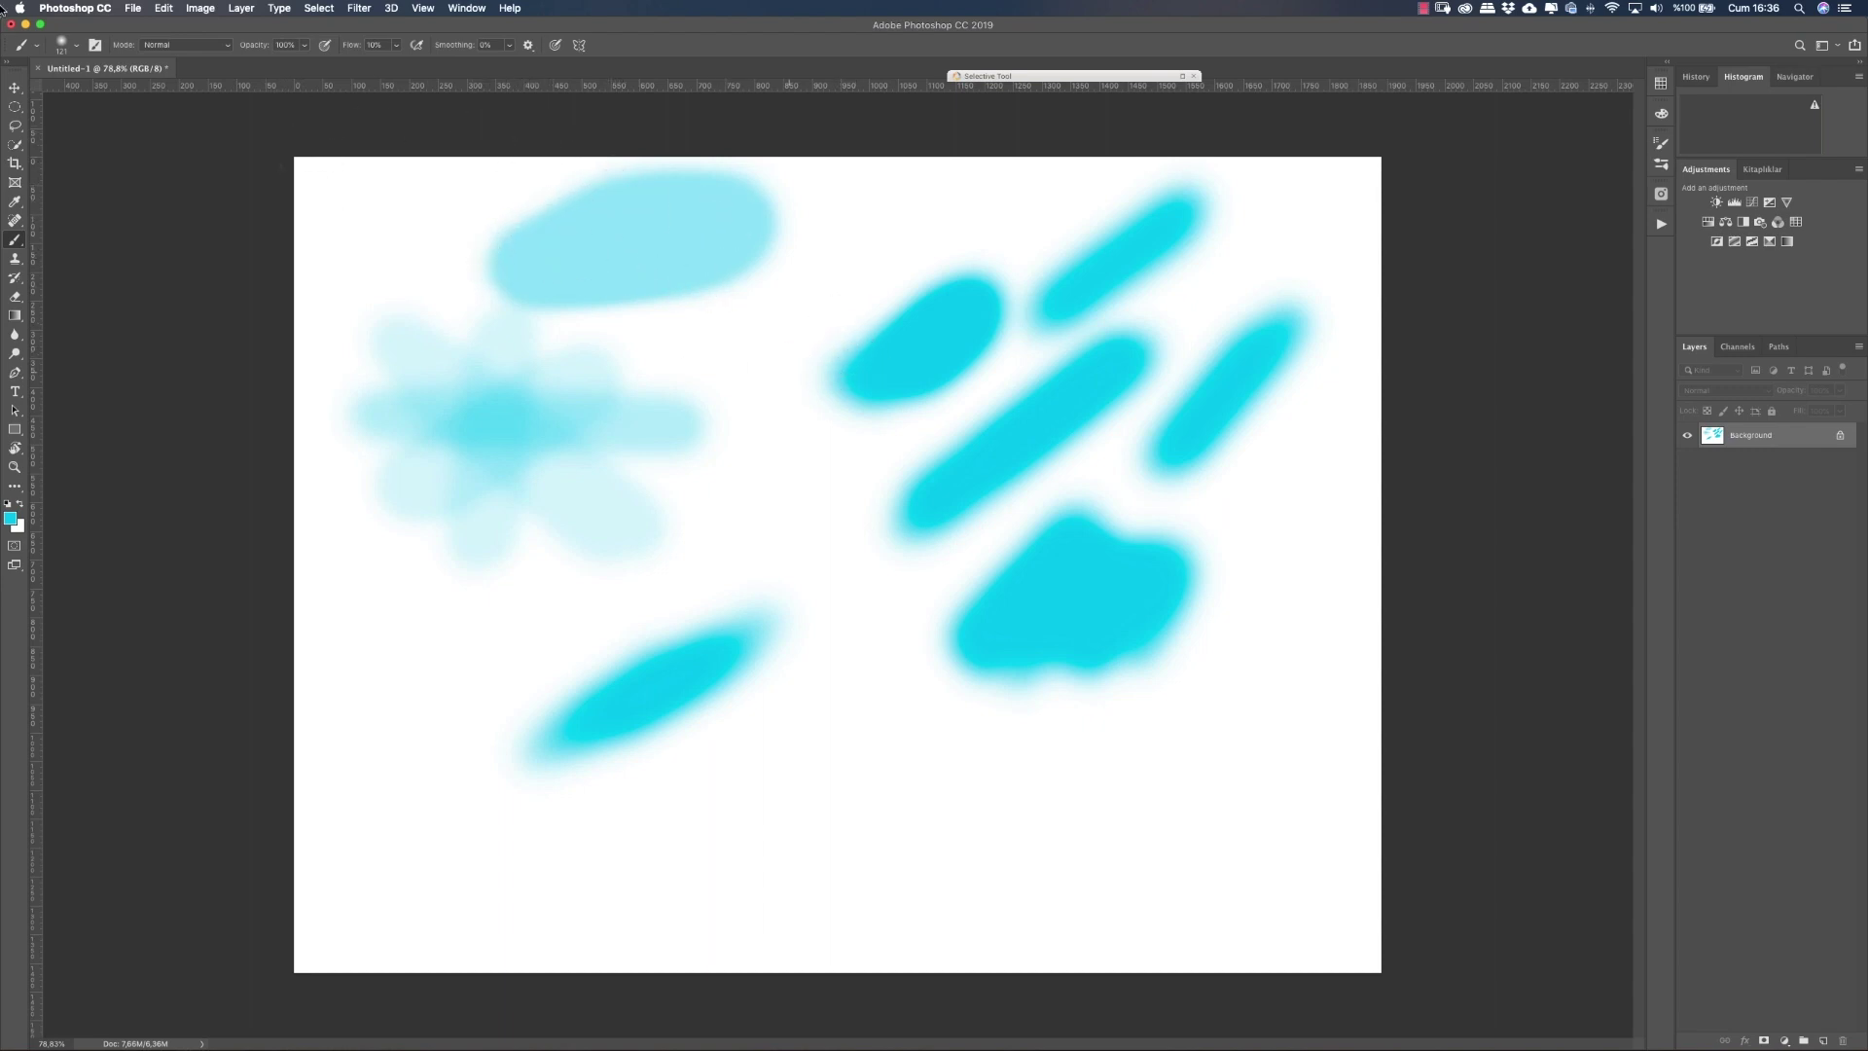
Step: Clear the canvas with Edit > Fill using White contents at 100% opacity
click(164, 9)
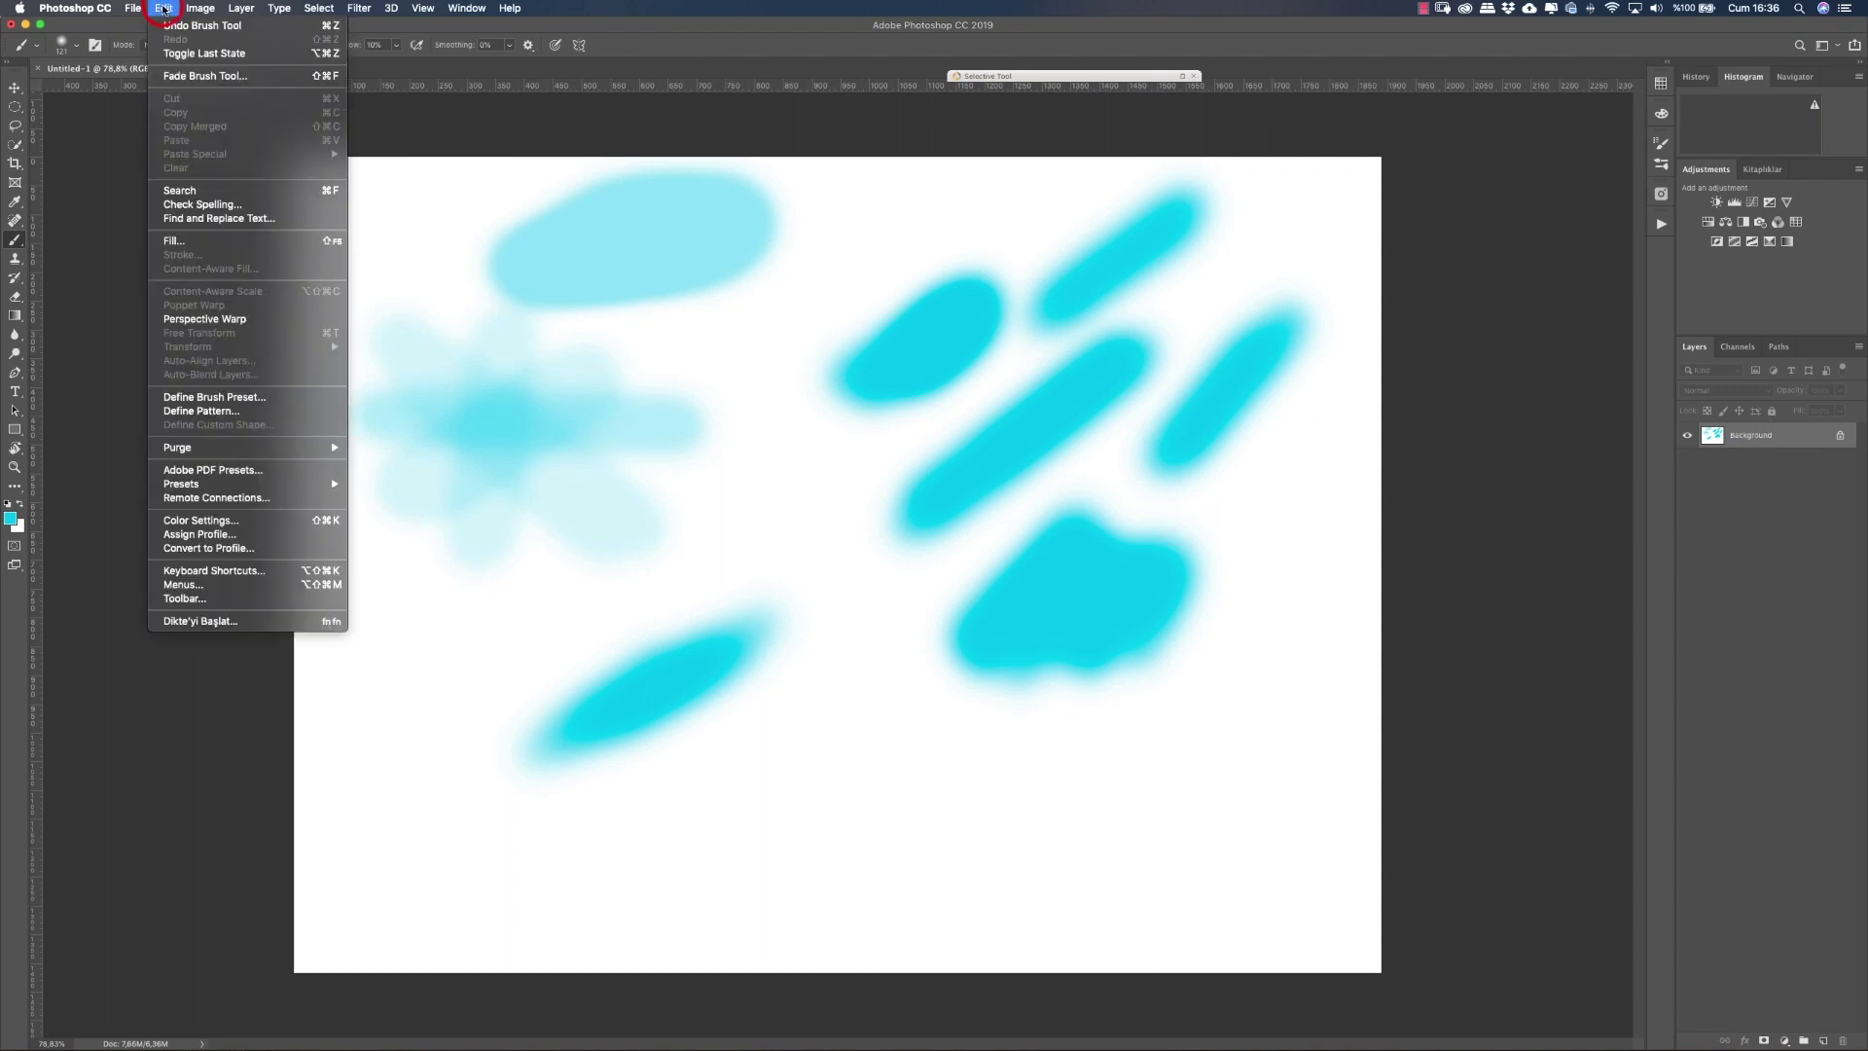
click(211, 242)
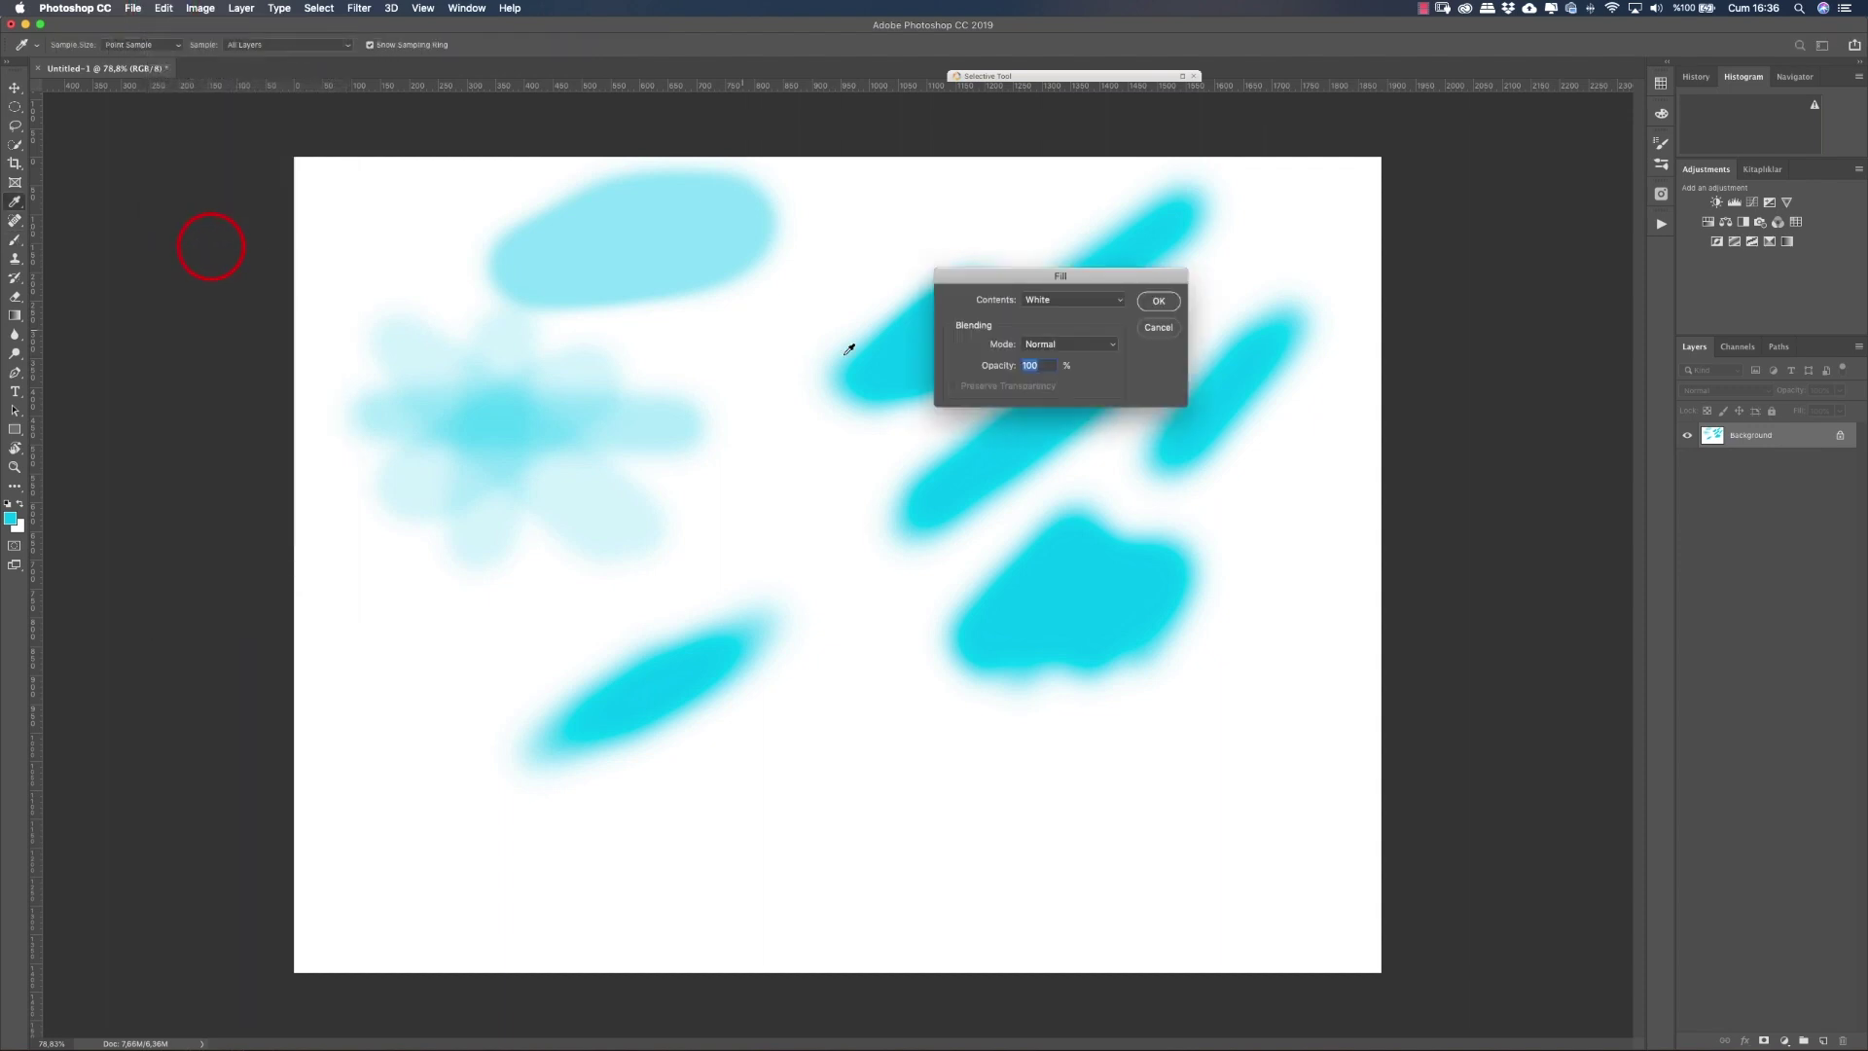
click(1159, 302)
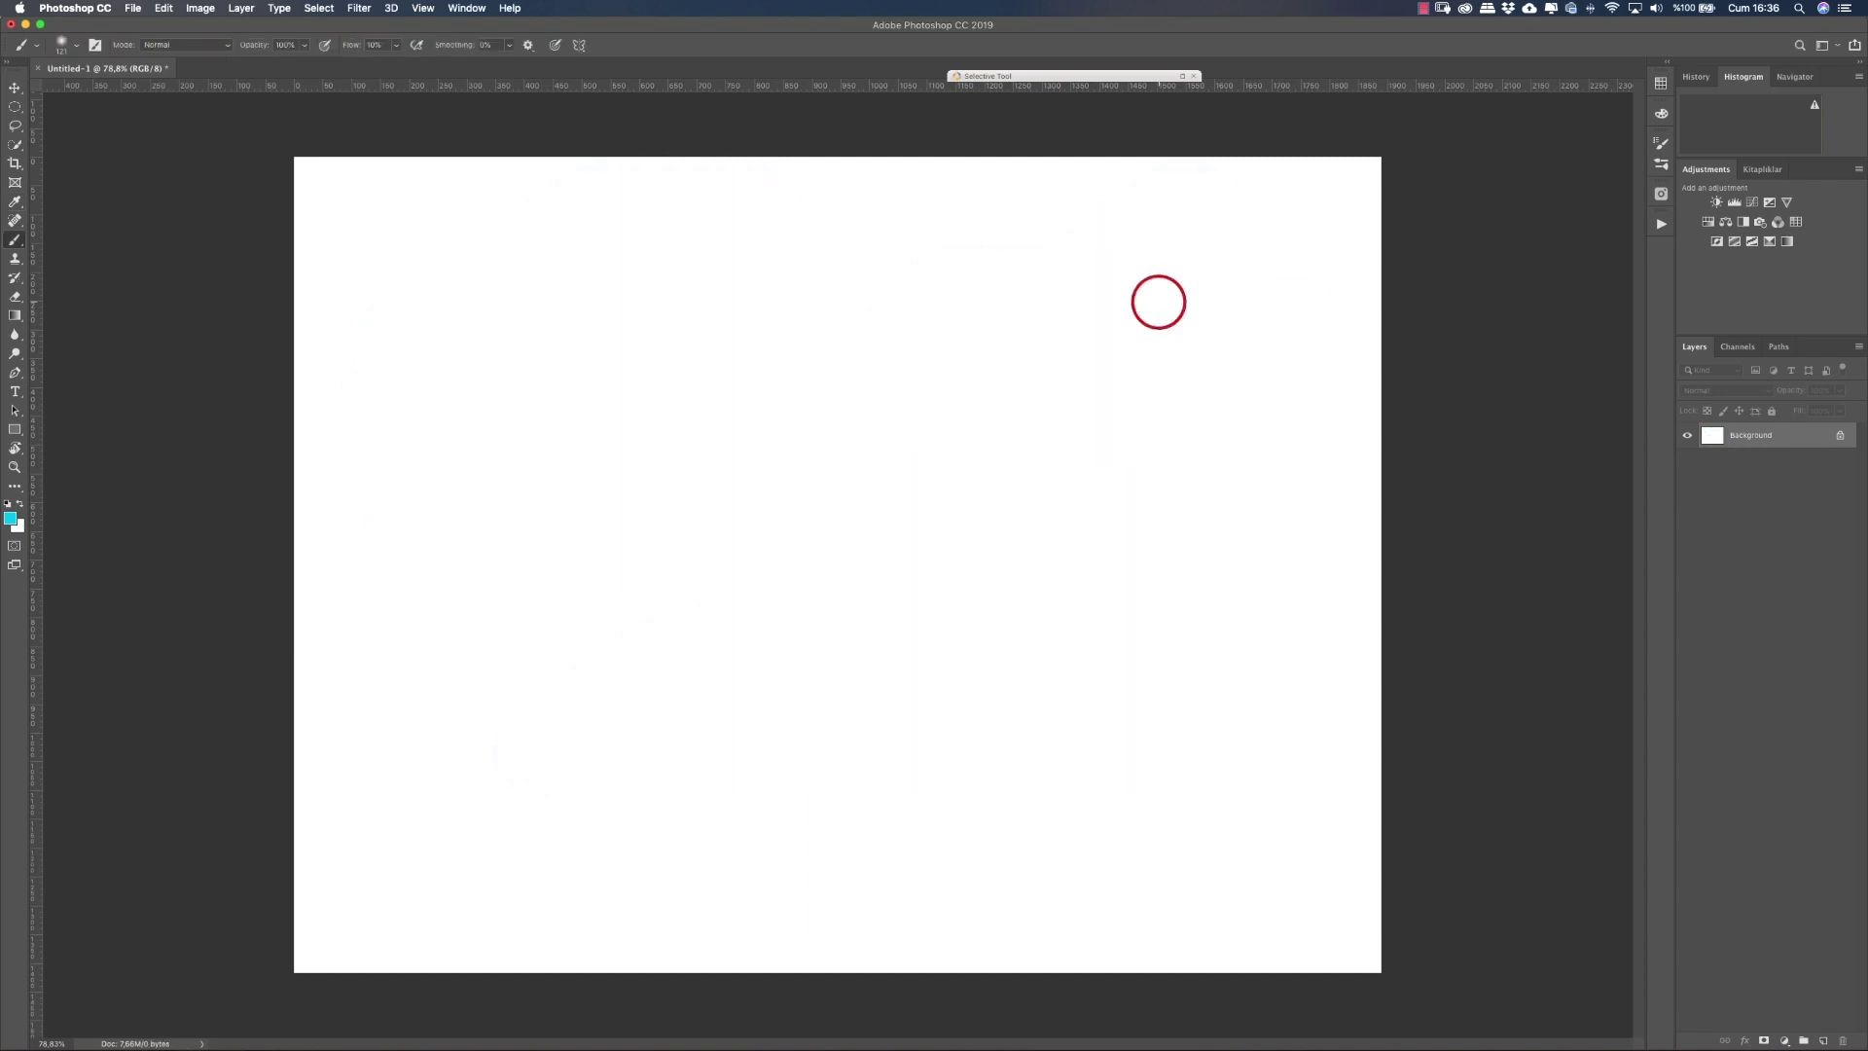
key(b)
Step: Set brush Flow to 100% and paint a cyan bar across the top
drag(396, 66, 456, 63)
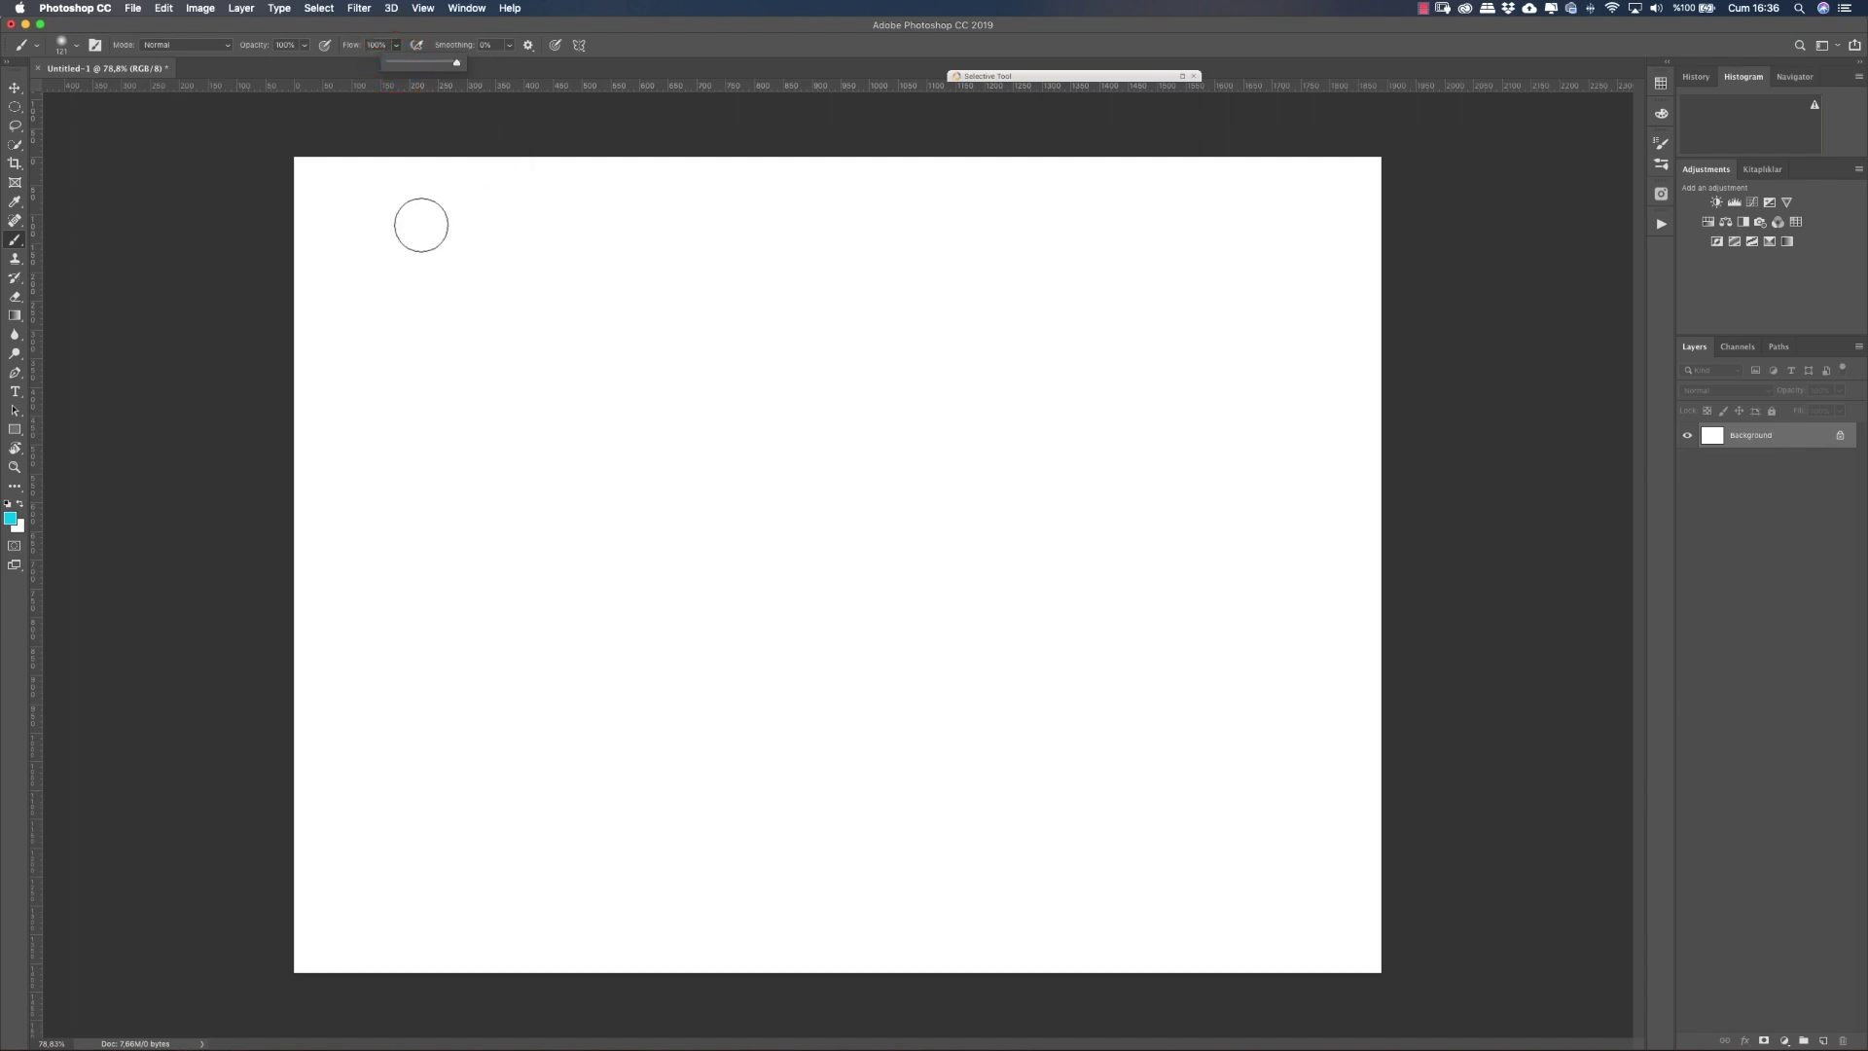
drag(394, 228, 630, 227)
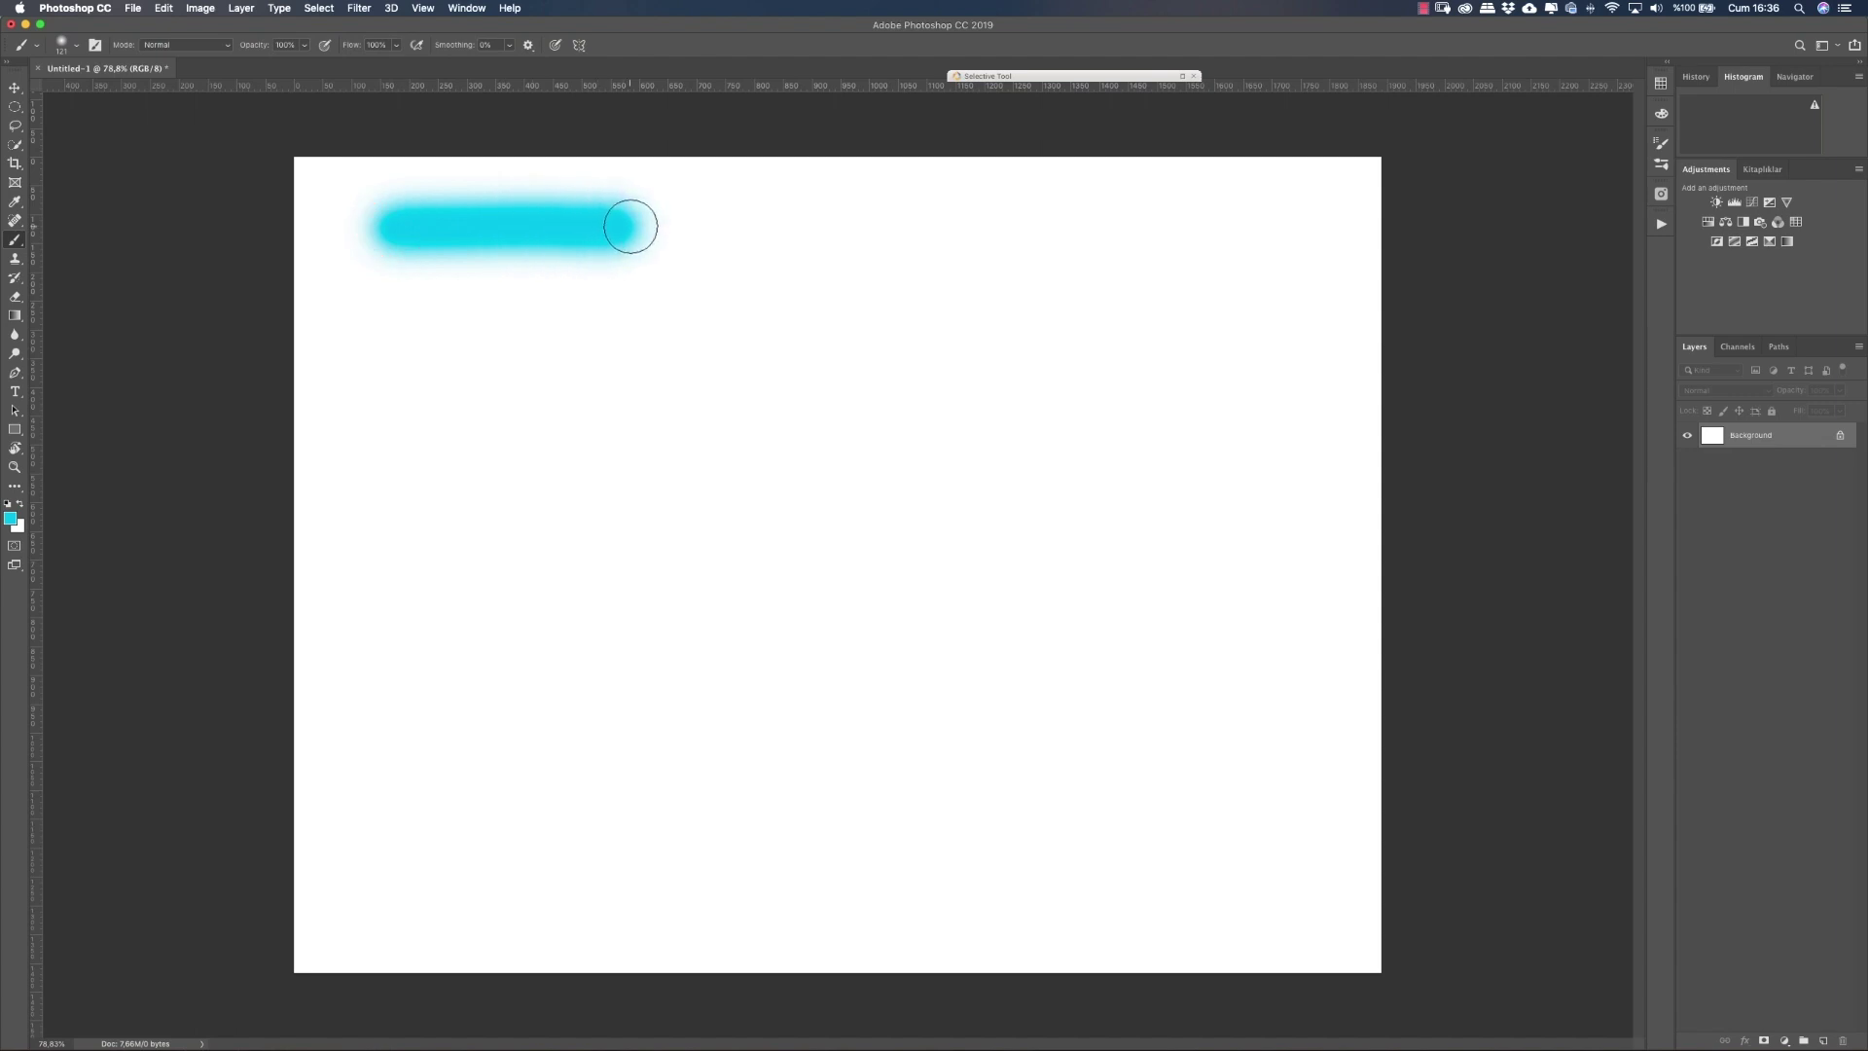
drag(630, 227, 863, 222)
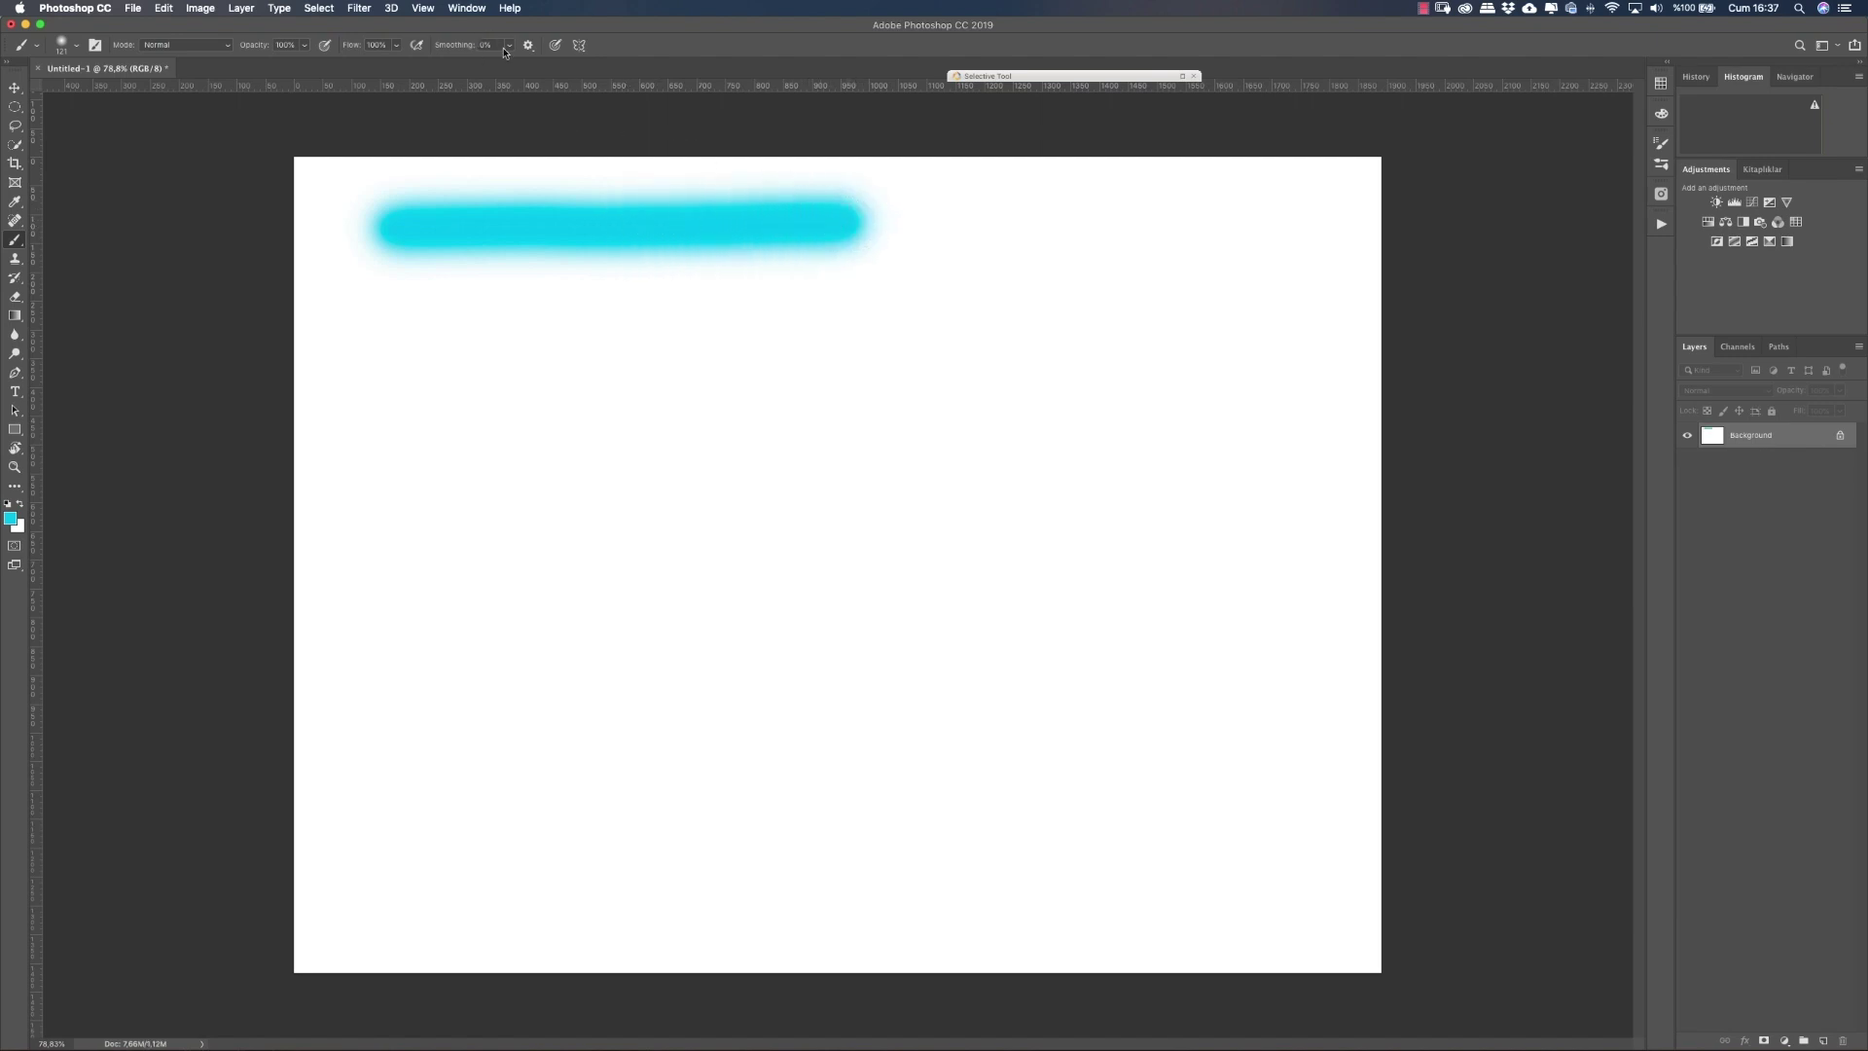
Step: Set Smoothing to 100%, then paint a second cyan bar and overlapping loops on the right
drag(507, 46, 686, 68)
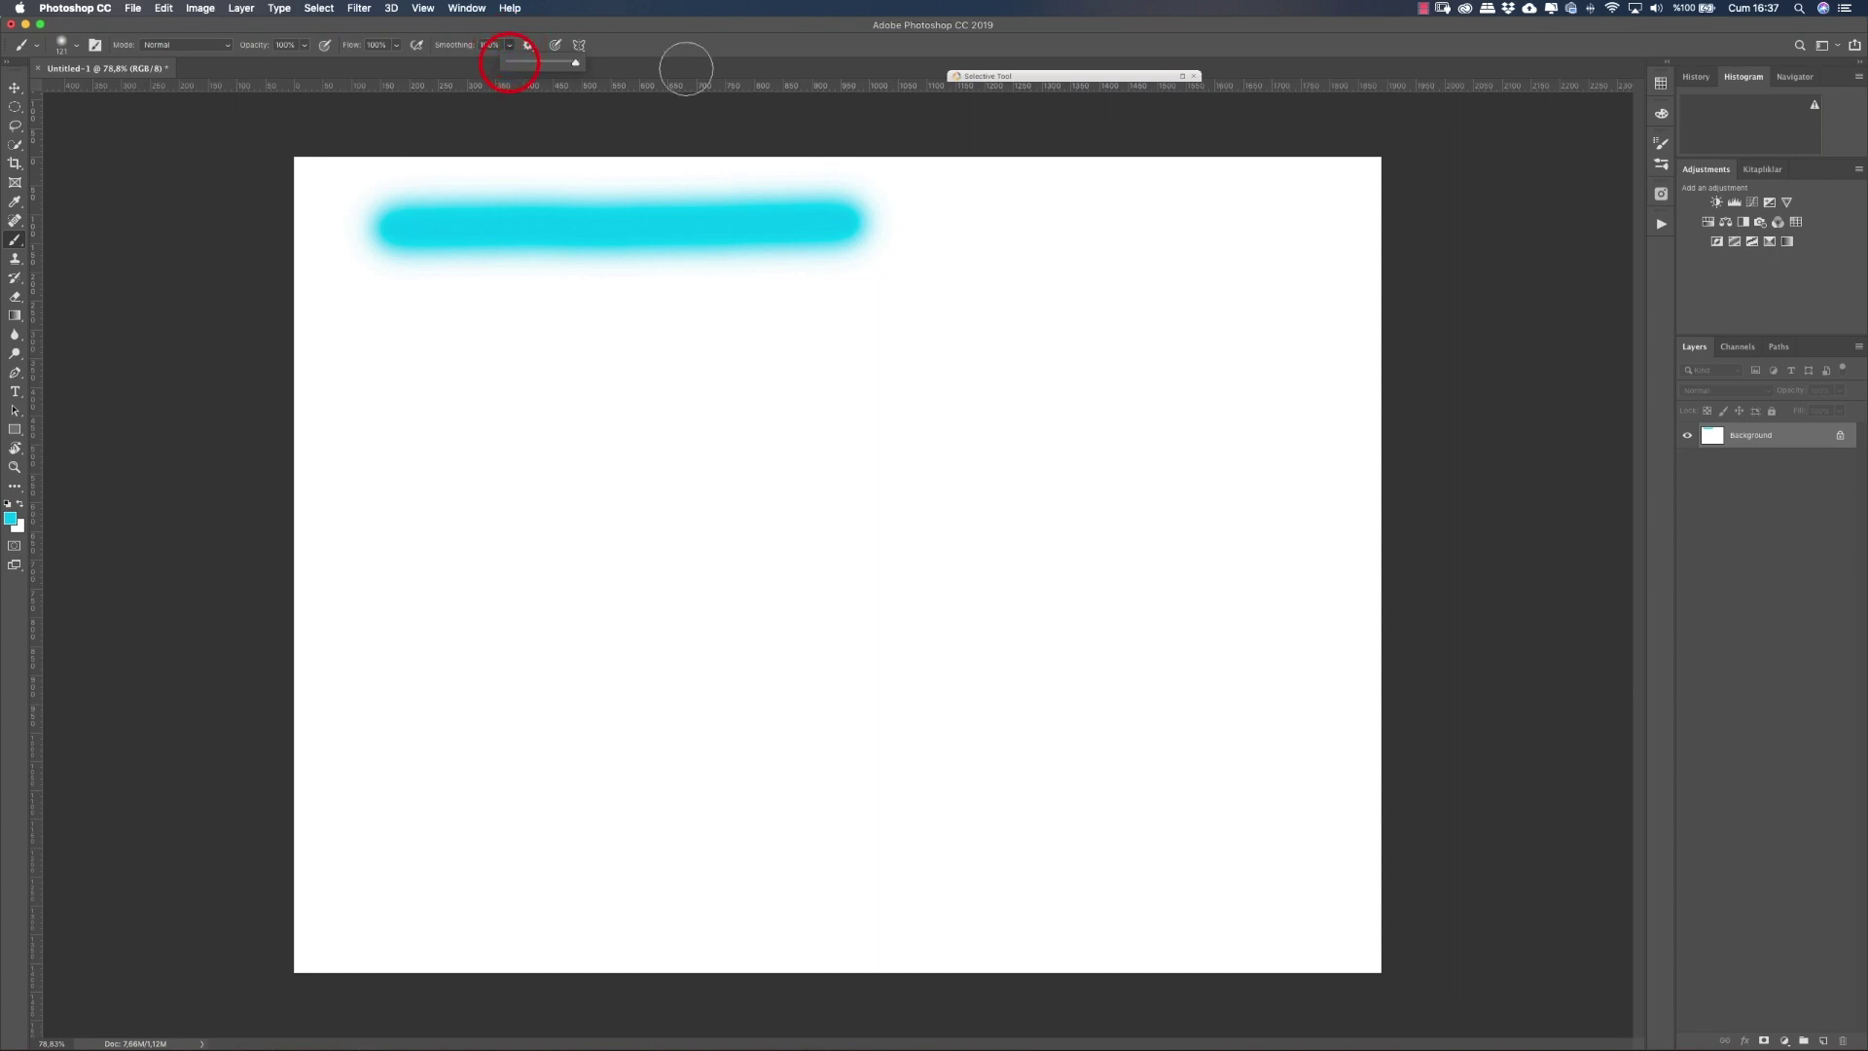
mouse_move(378, 341)
mouse_down()
mouse_move(619, 340)
mouse_move(1005, 481)
mouse_move(516, 505)
mouse_move(317, 559)
mouse_move(575, 587)
mouse_move(1067, 542)
mouse_move(1105, 418)
mouse_move(1087, 358)
mouse_move(827, 292)
mouse_move(545, 545)
mouse_move(516, 662)
mouse_move(912, 710)
mouse_move(1084, 651)
mouse_move(938, 447)
mouse_move(564, 355)
mouse_move(456, 399)
mouse_move(405, 651)
mouse_move(837, 809)
mouse_move(1047, 671)
mouse_move(970, 542)
mouse_up()
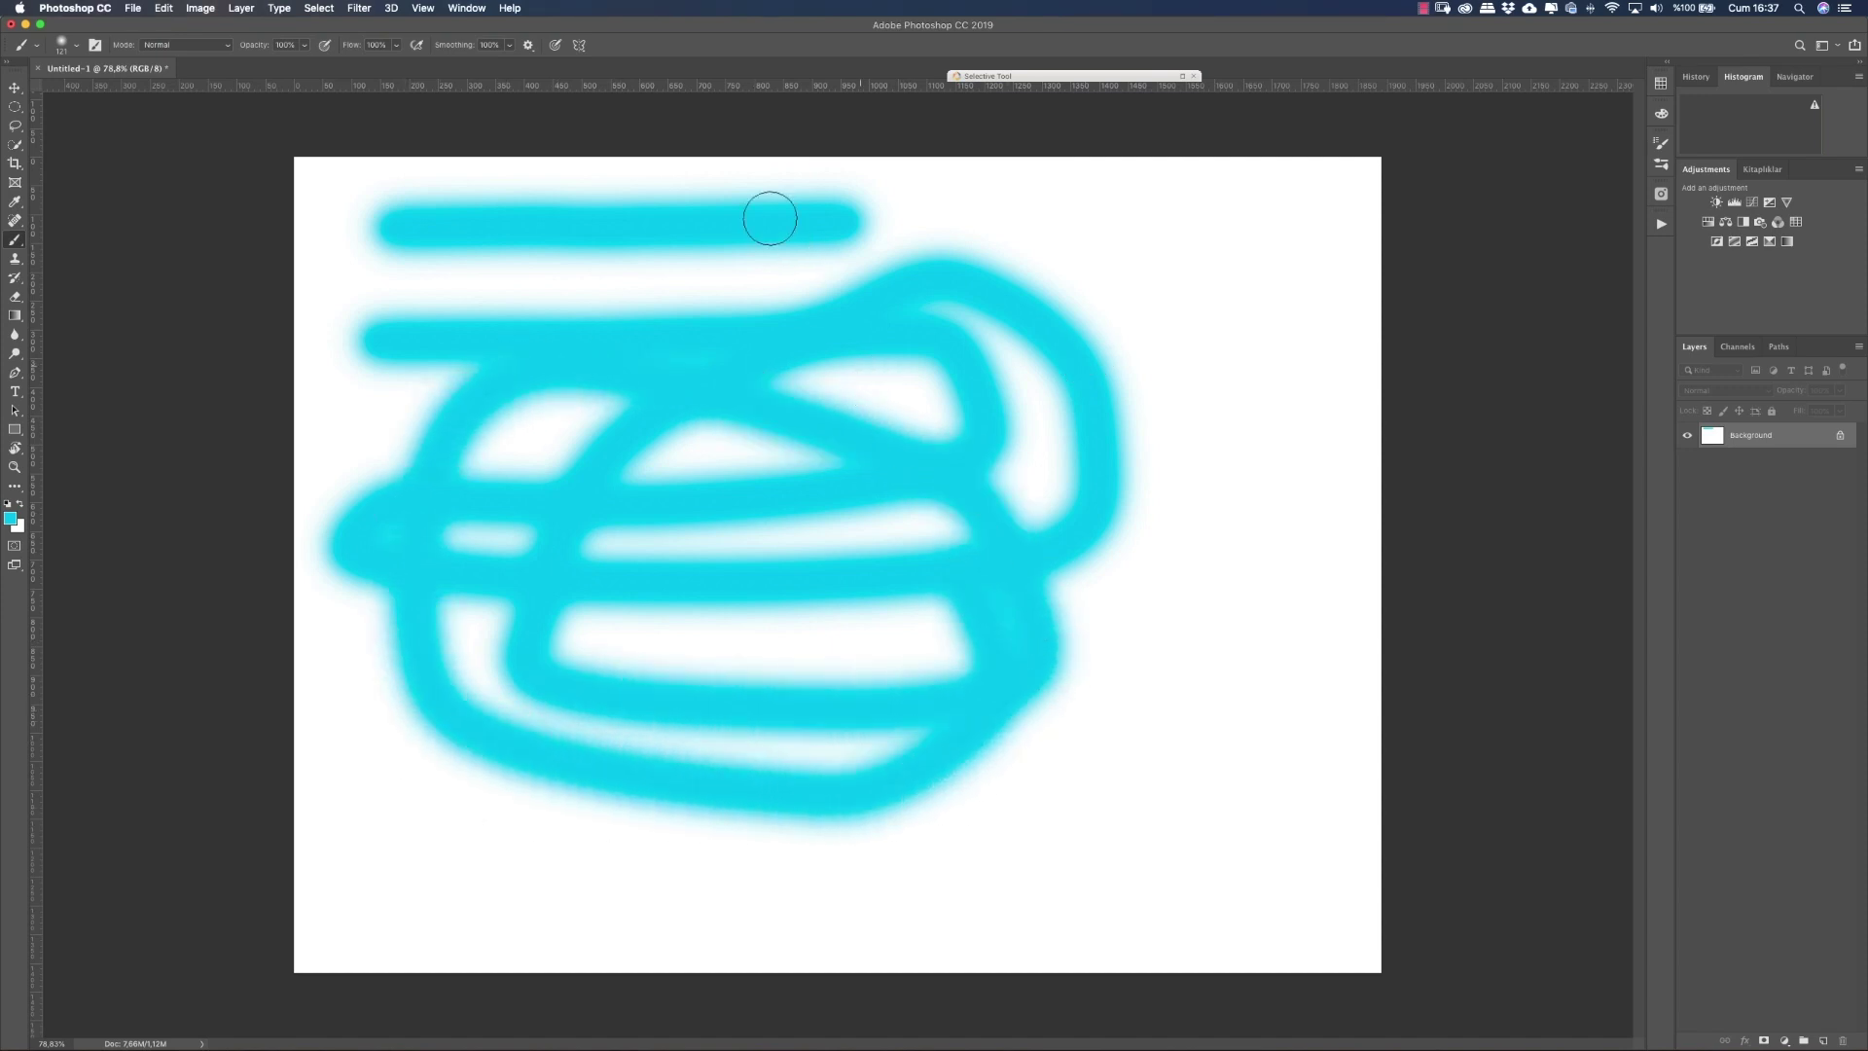
mouse_move(770, 218)
mouse_down()
mouse_move(651, 296)
mouse_move(458, 334)
mouse_up()
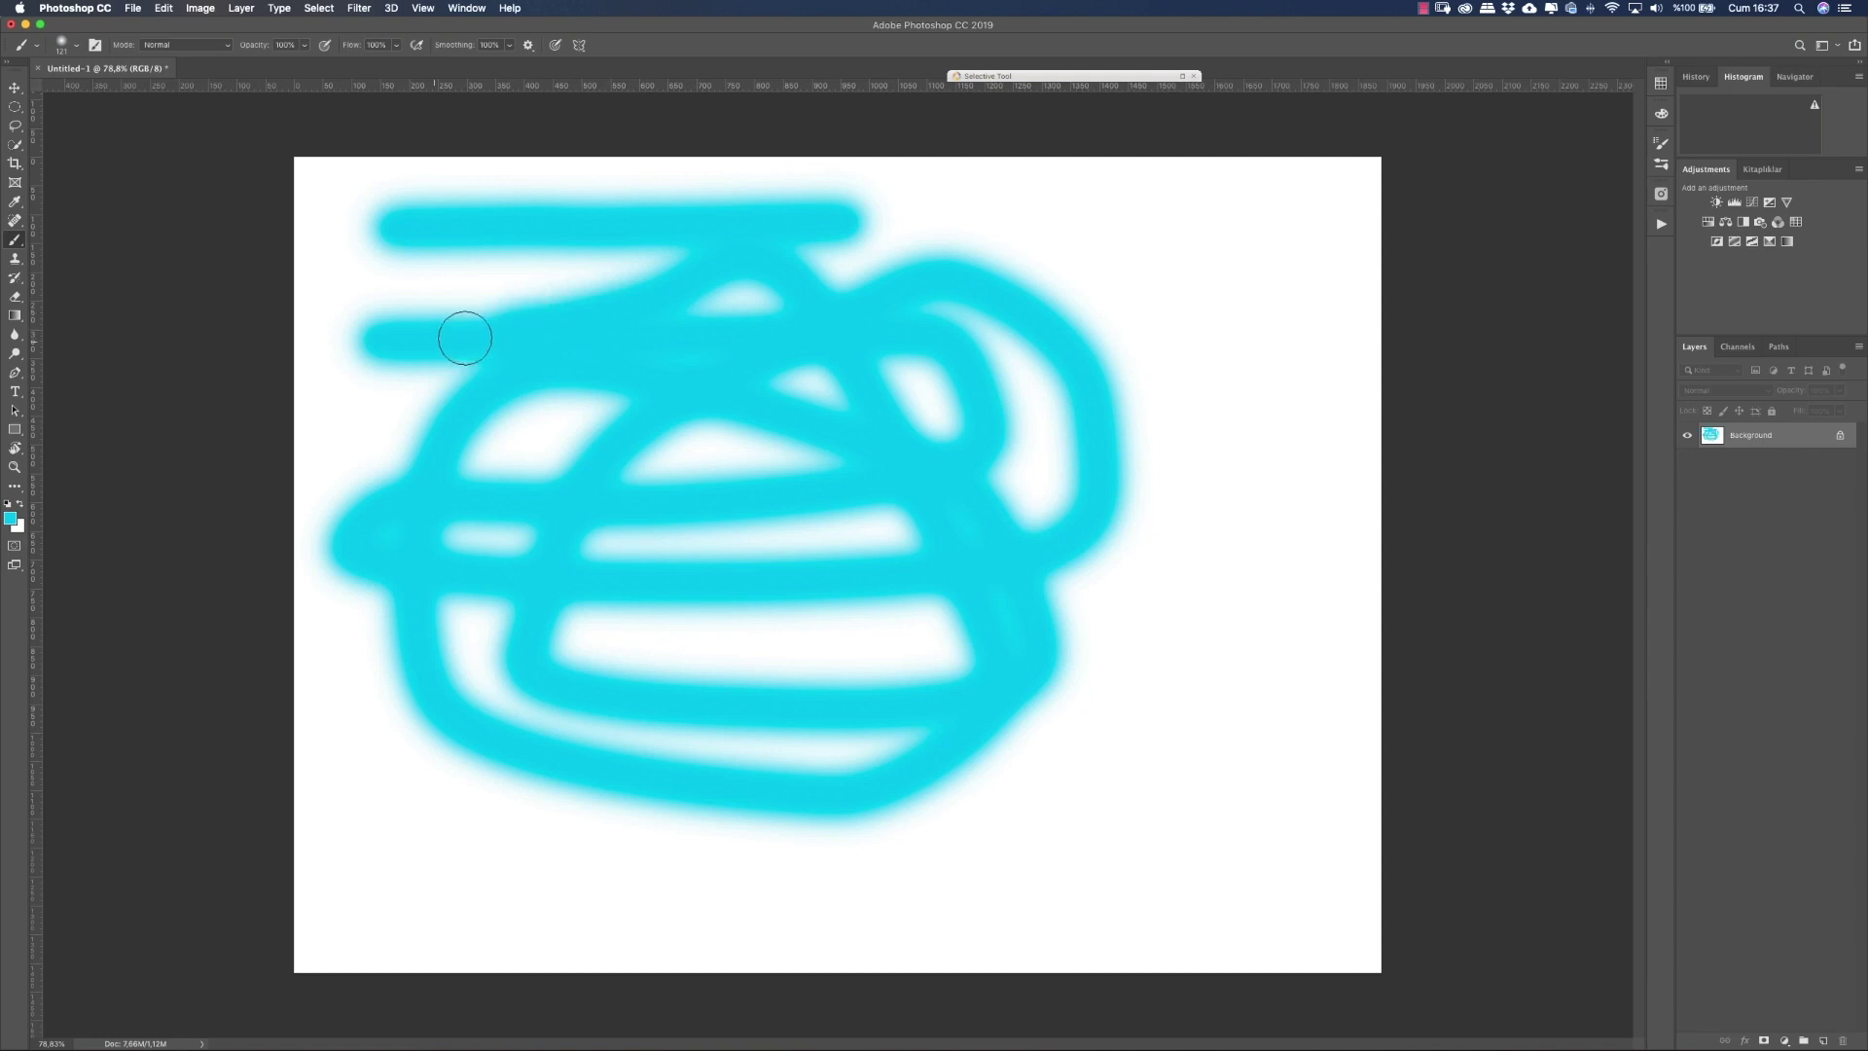
mouse_move(1115, 220)
mouse_down()
mouse_move(1180, 313)
mouse_move(1207, 424)
mouse_up()
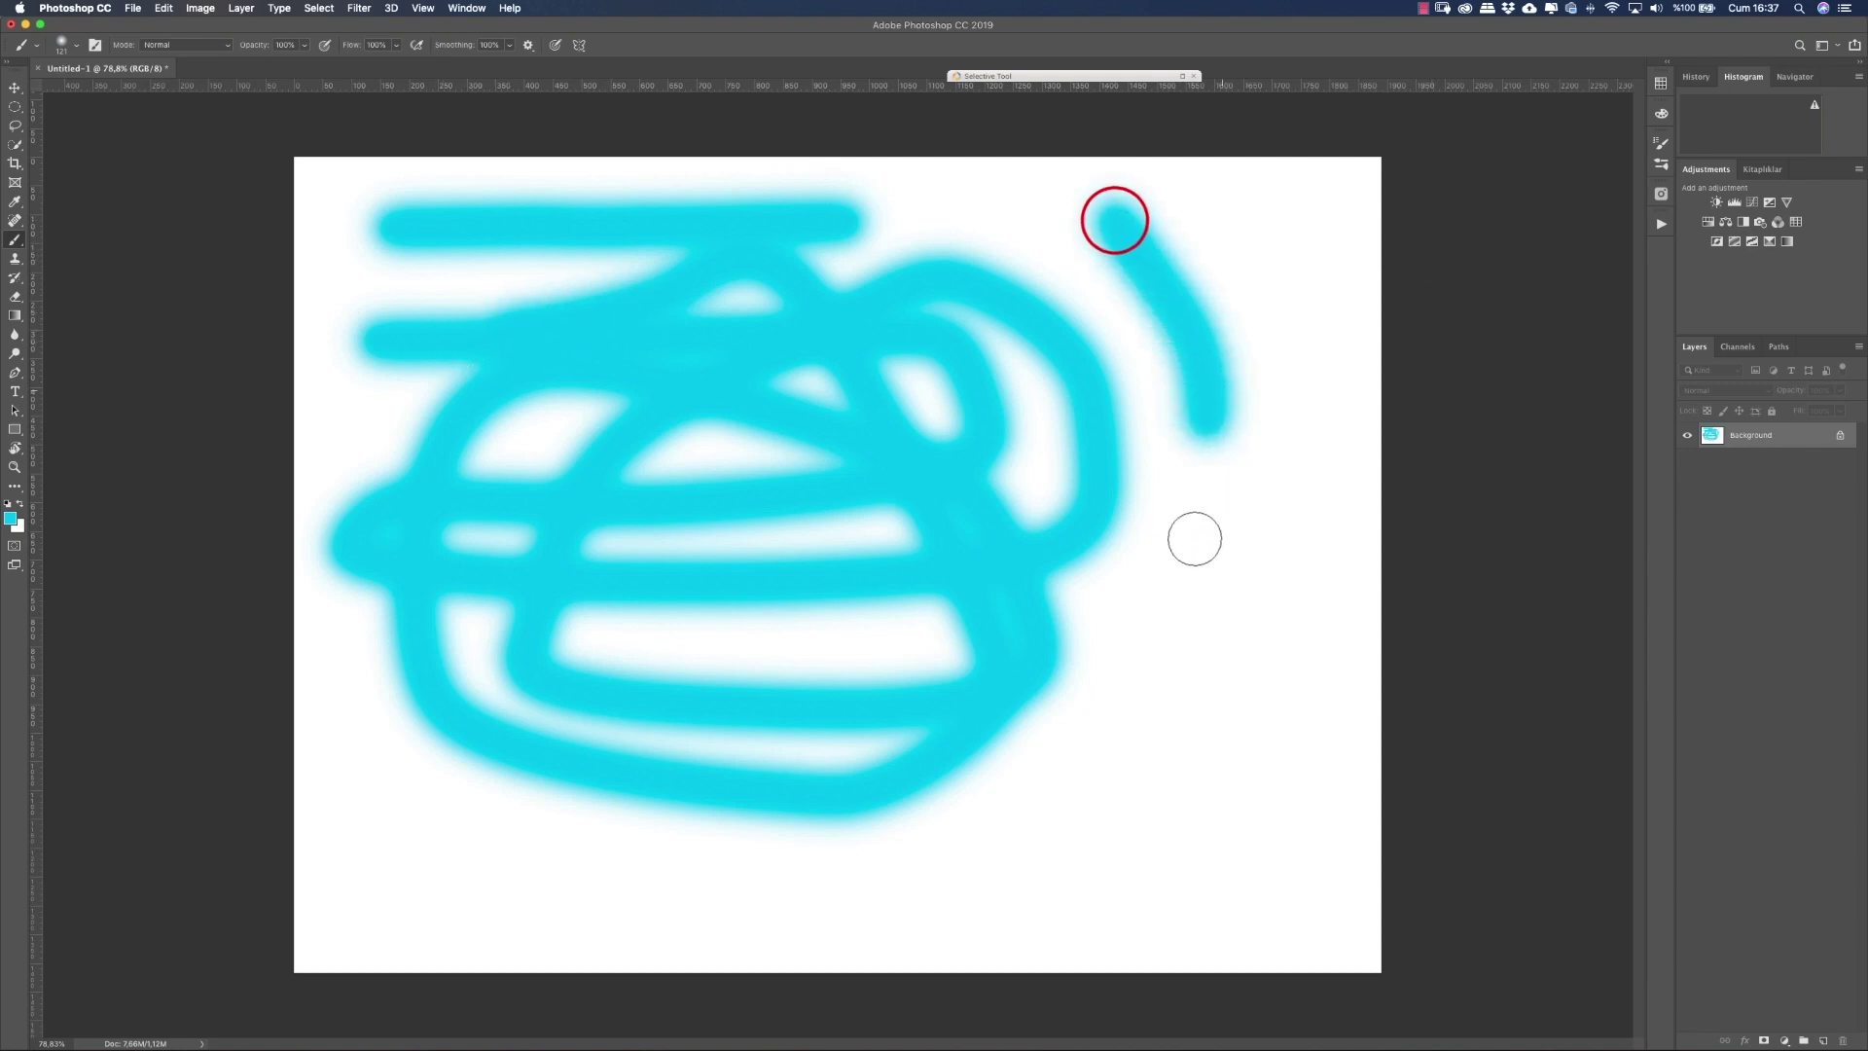
mouse_move(1195, 538)
mouse_down()
mouse_move(992, 517)
mouse_move(1209, 575)
mouse_up()
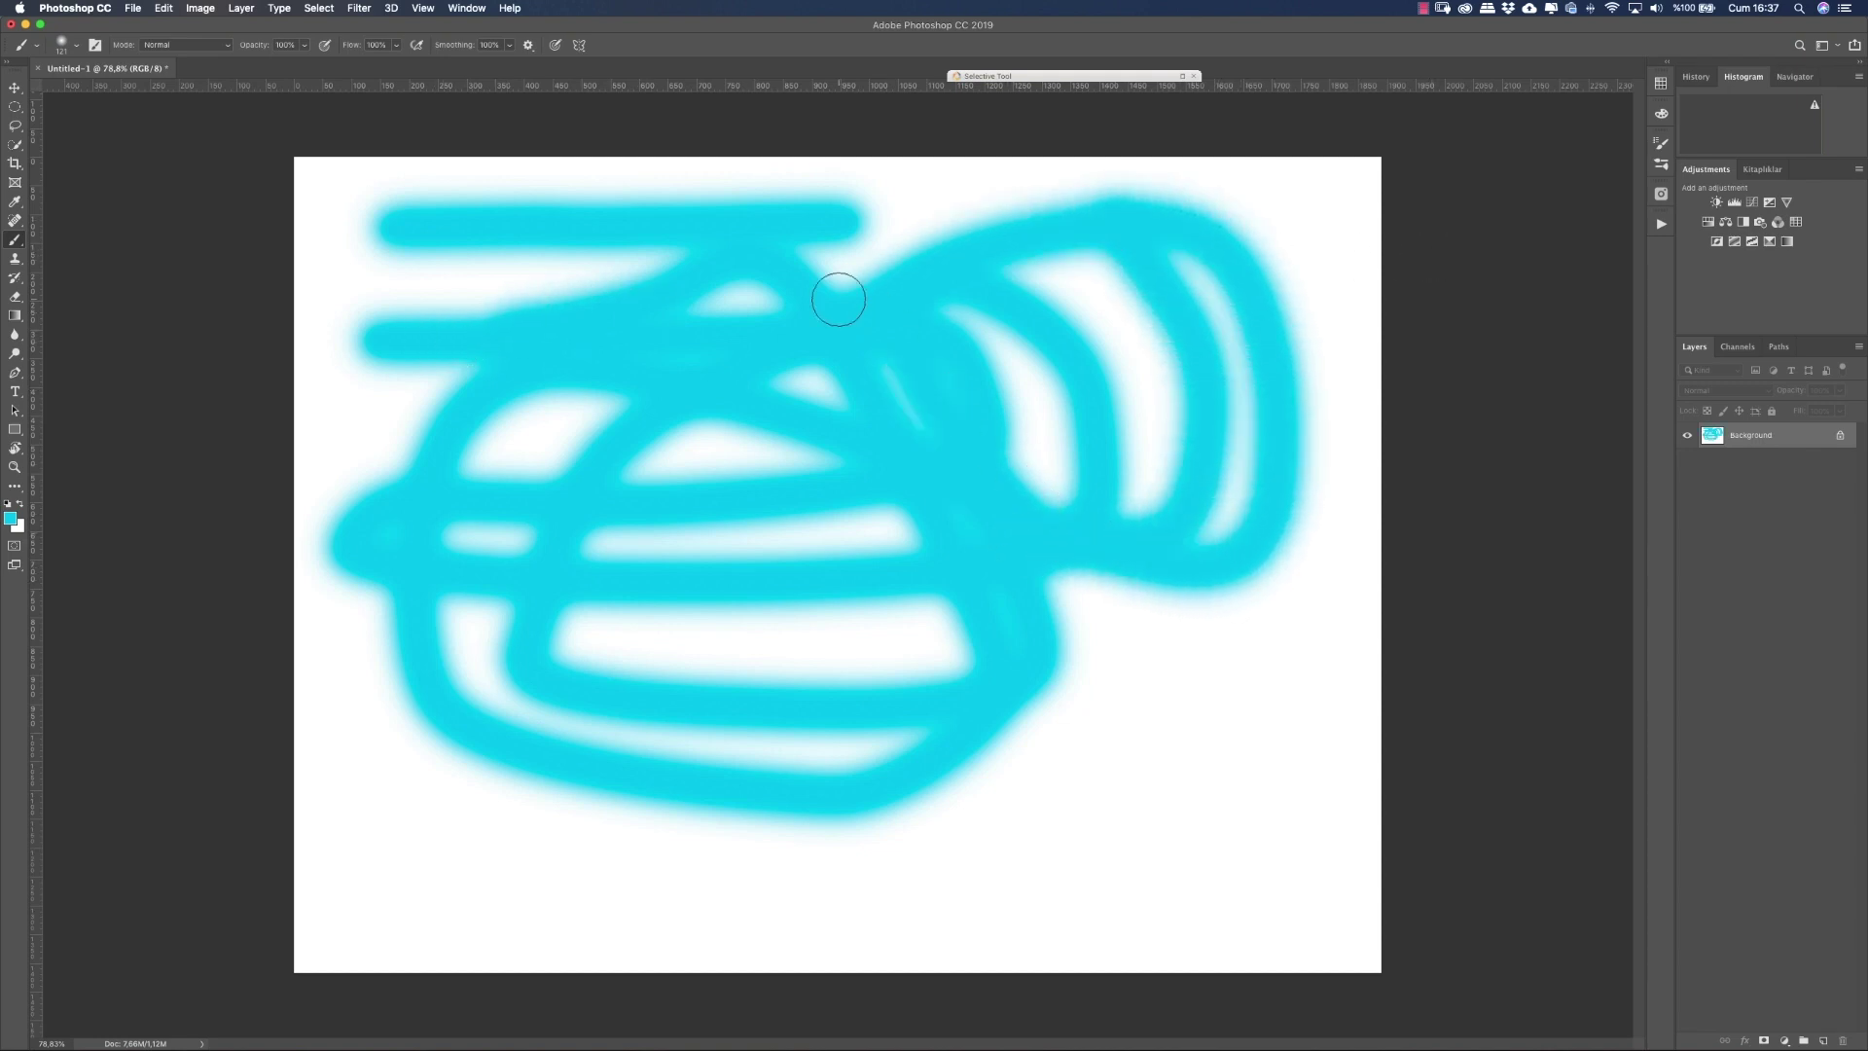
drag(839, 299, 1026, 256)
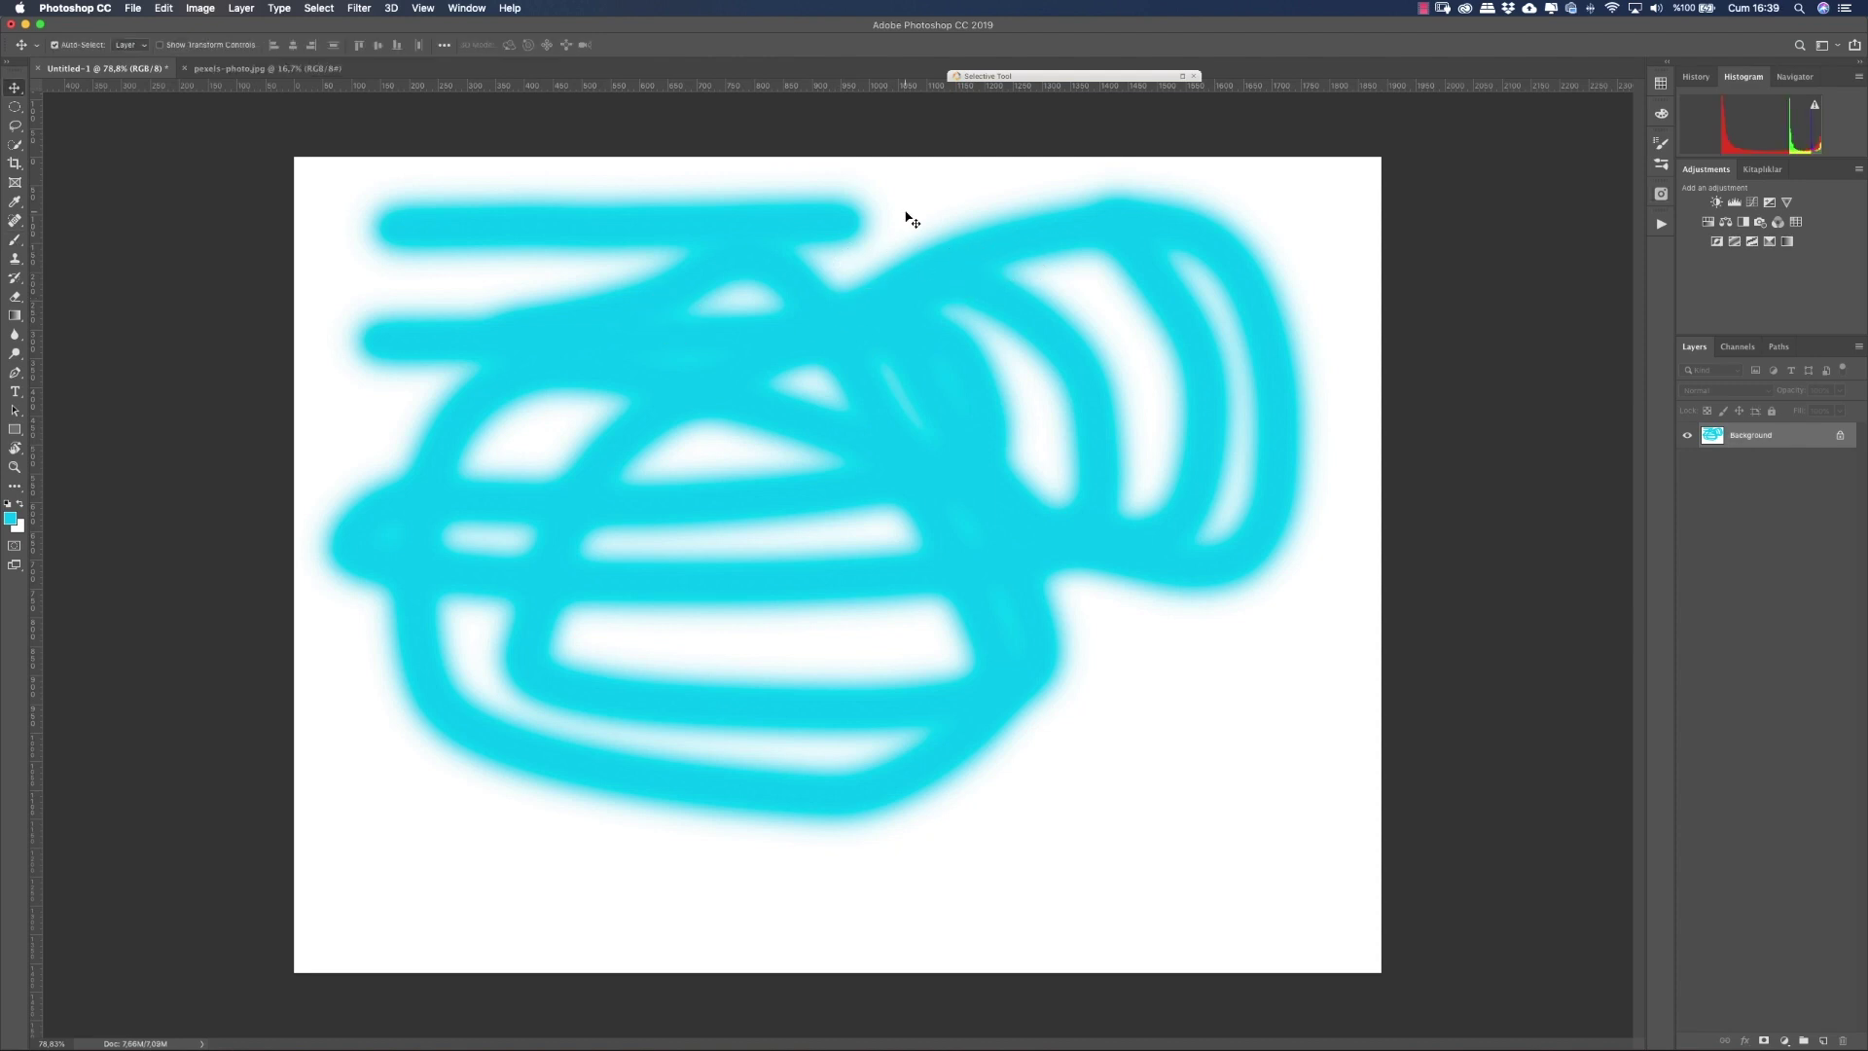
Step: Close Untitled-1 without saving and zoom into the pexels-photo.jpg window photo
click(39, 70)
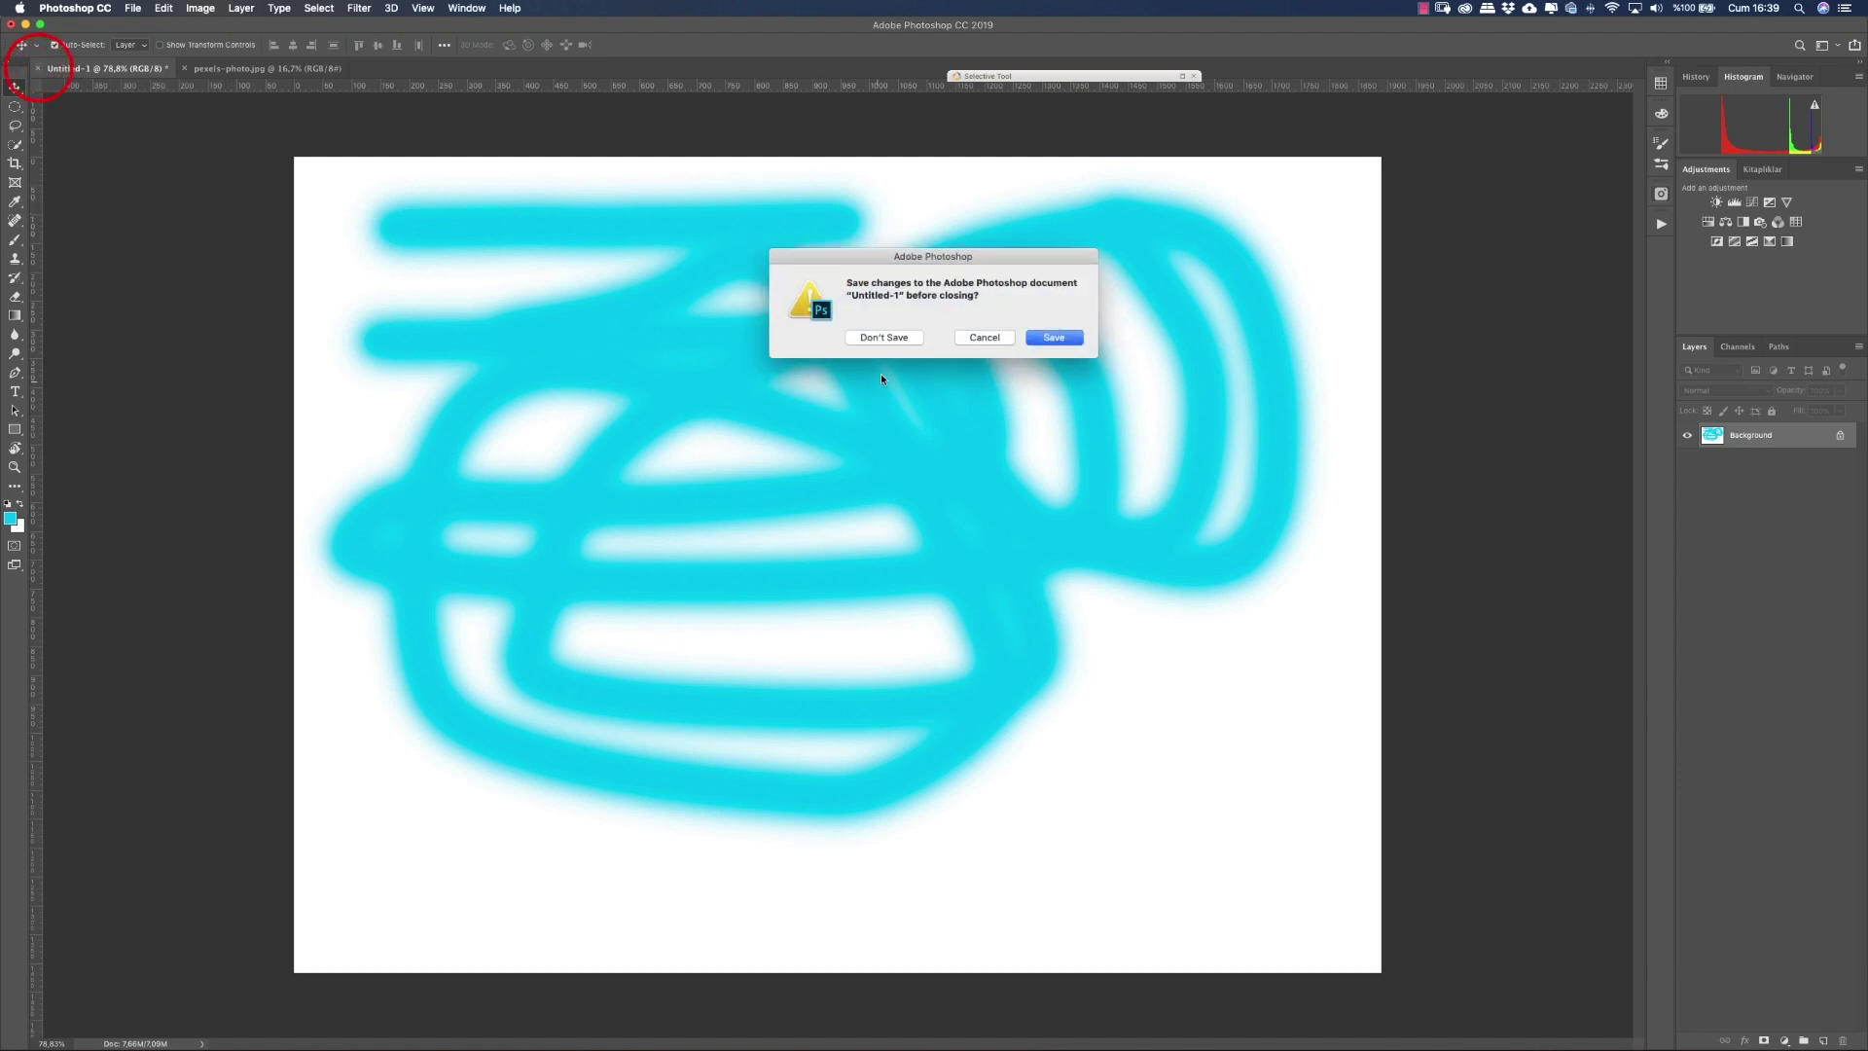
click(856, 338)
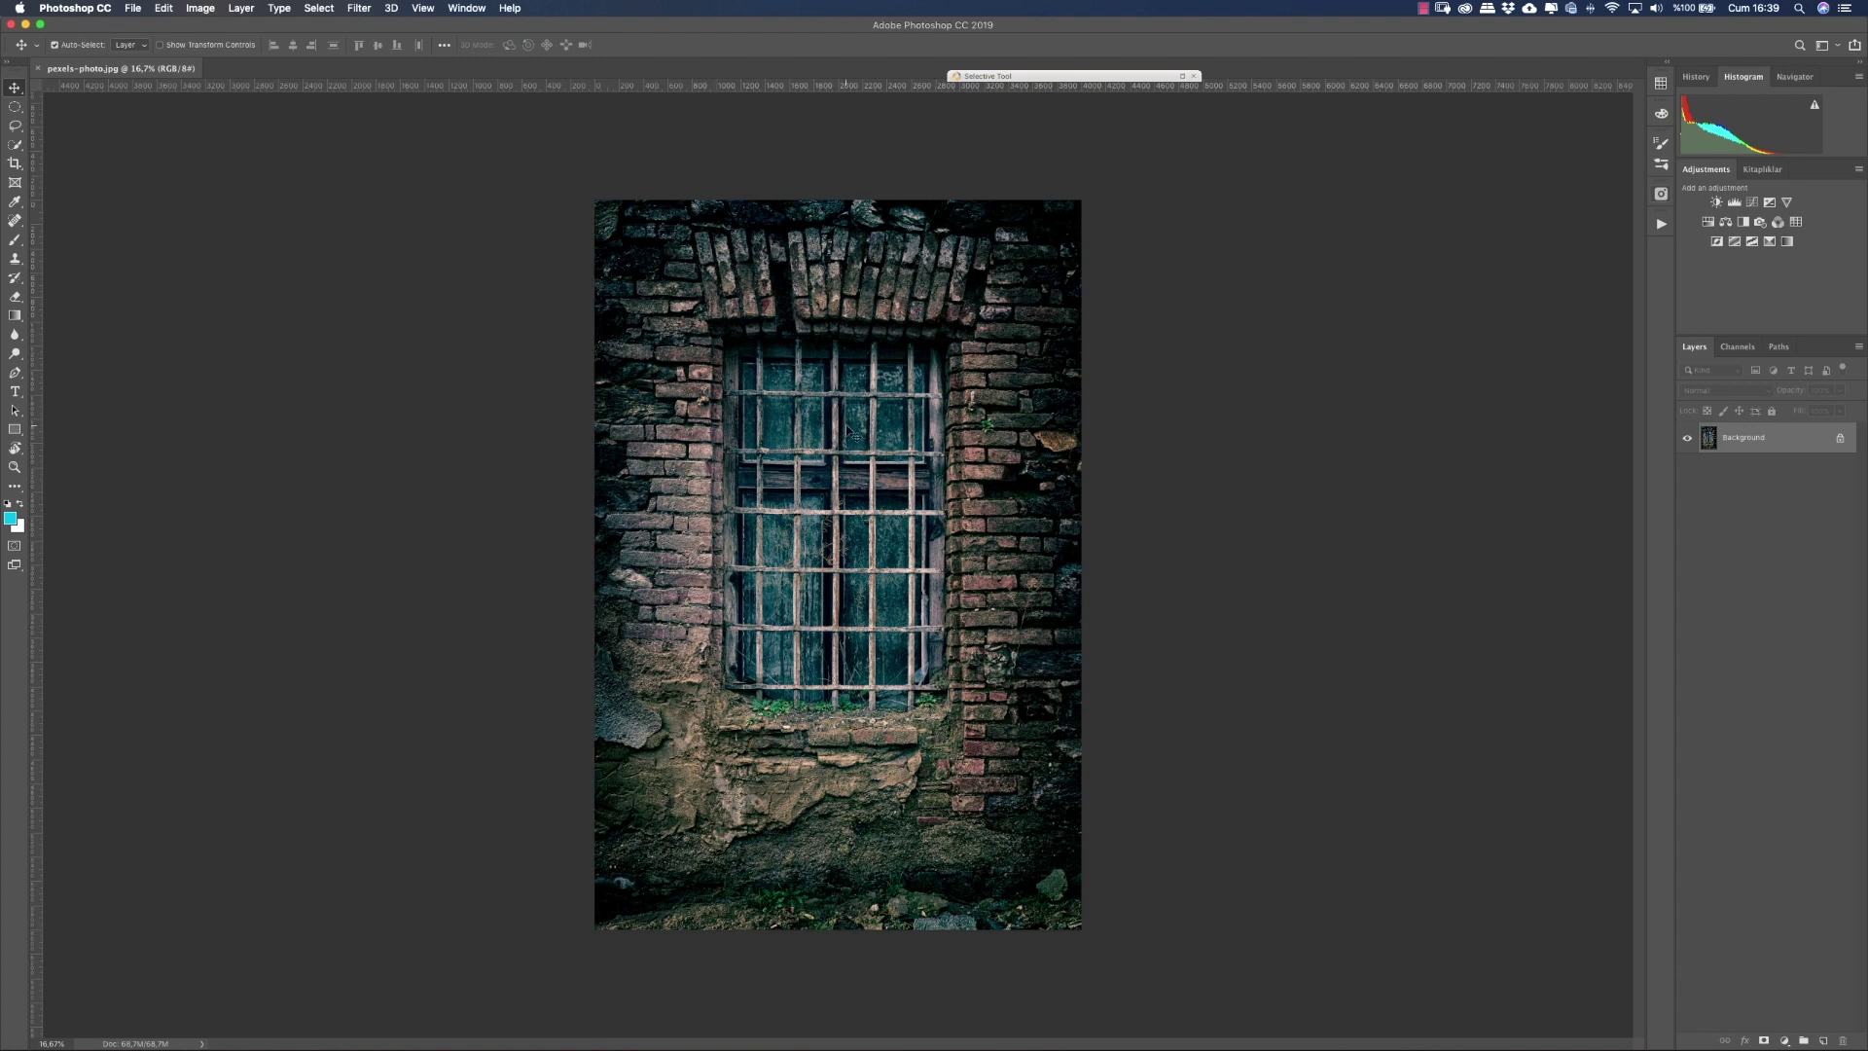
scroll(847, 431, up, 1)
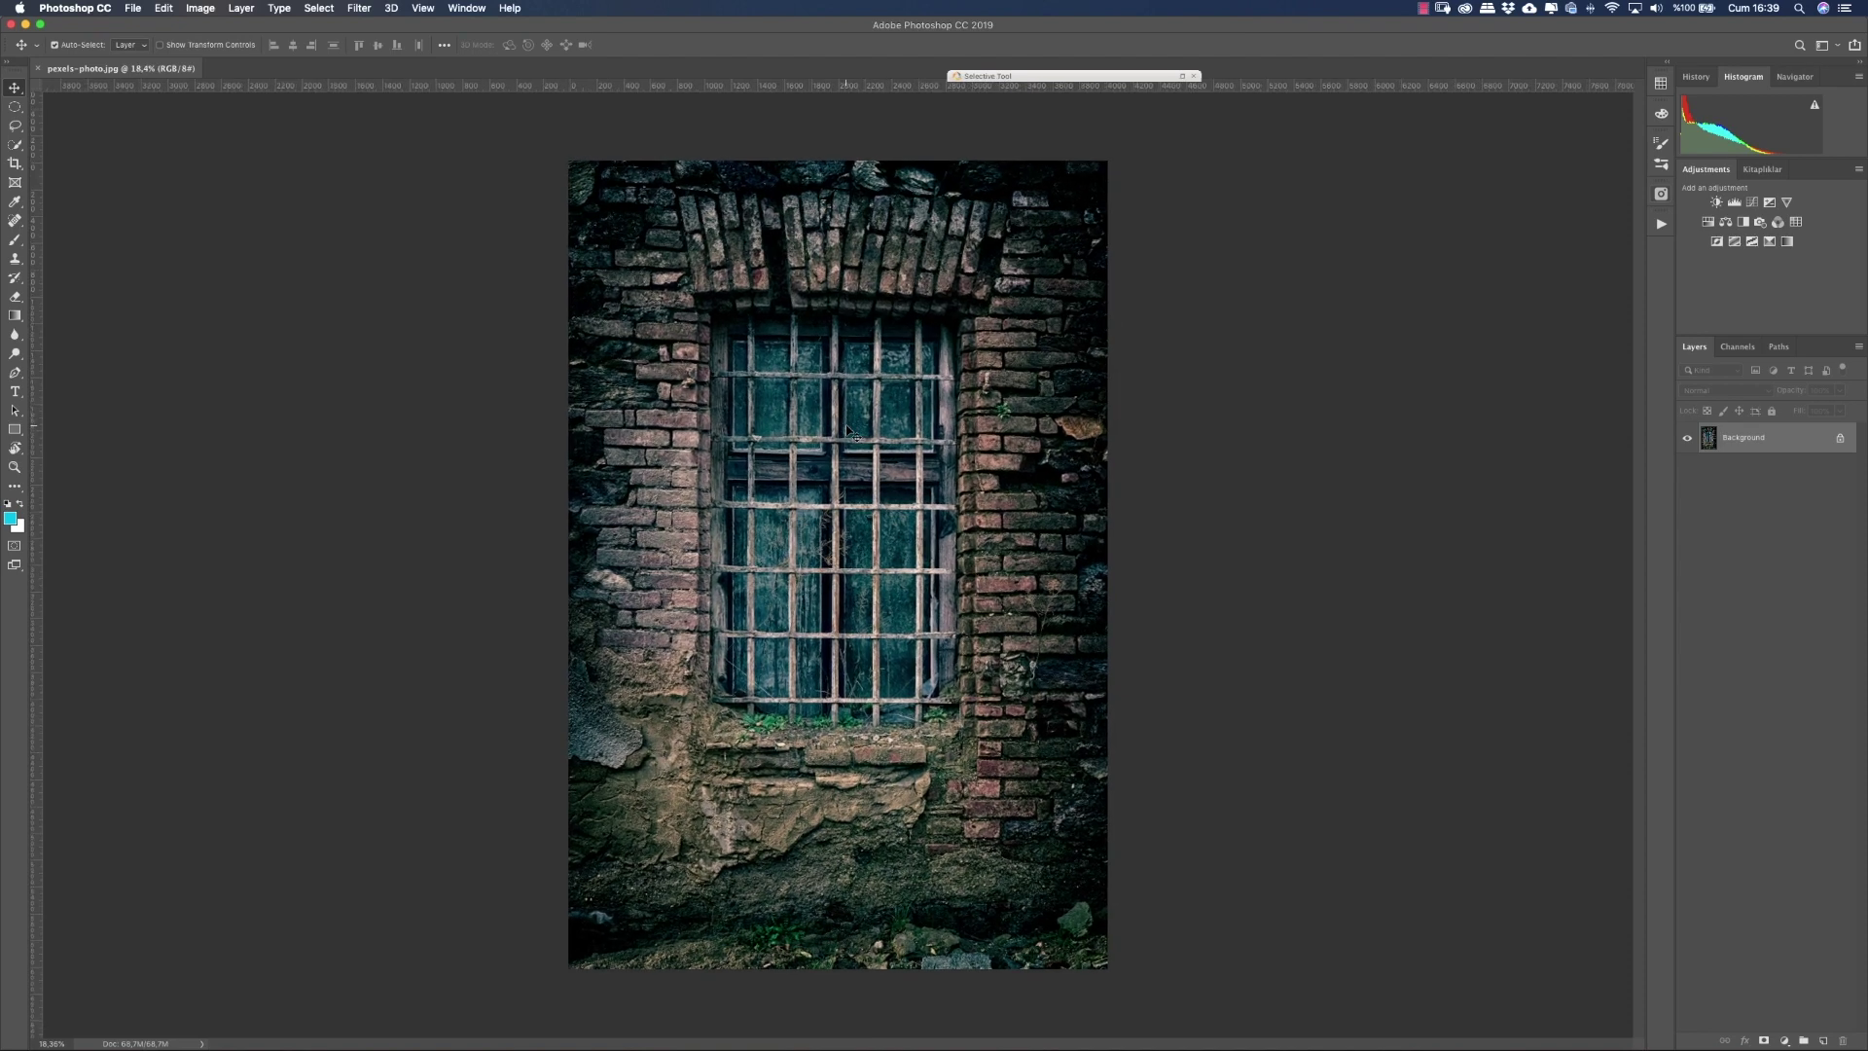
scroll(848, 431, up, 1)
scroll(847, 431, up, 1)
scroll(848, 431, up, 1)
scroll(847, 431, up, 1)
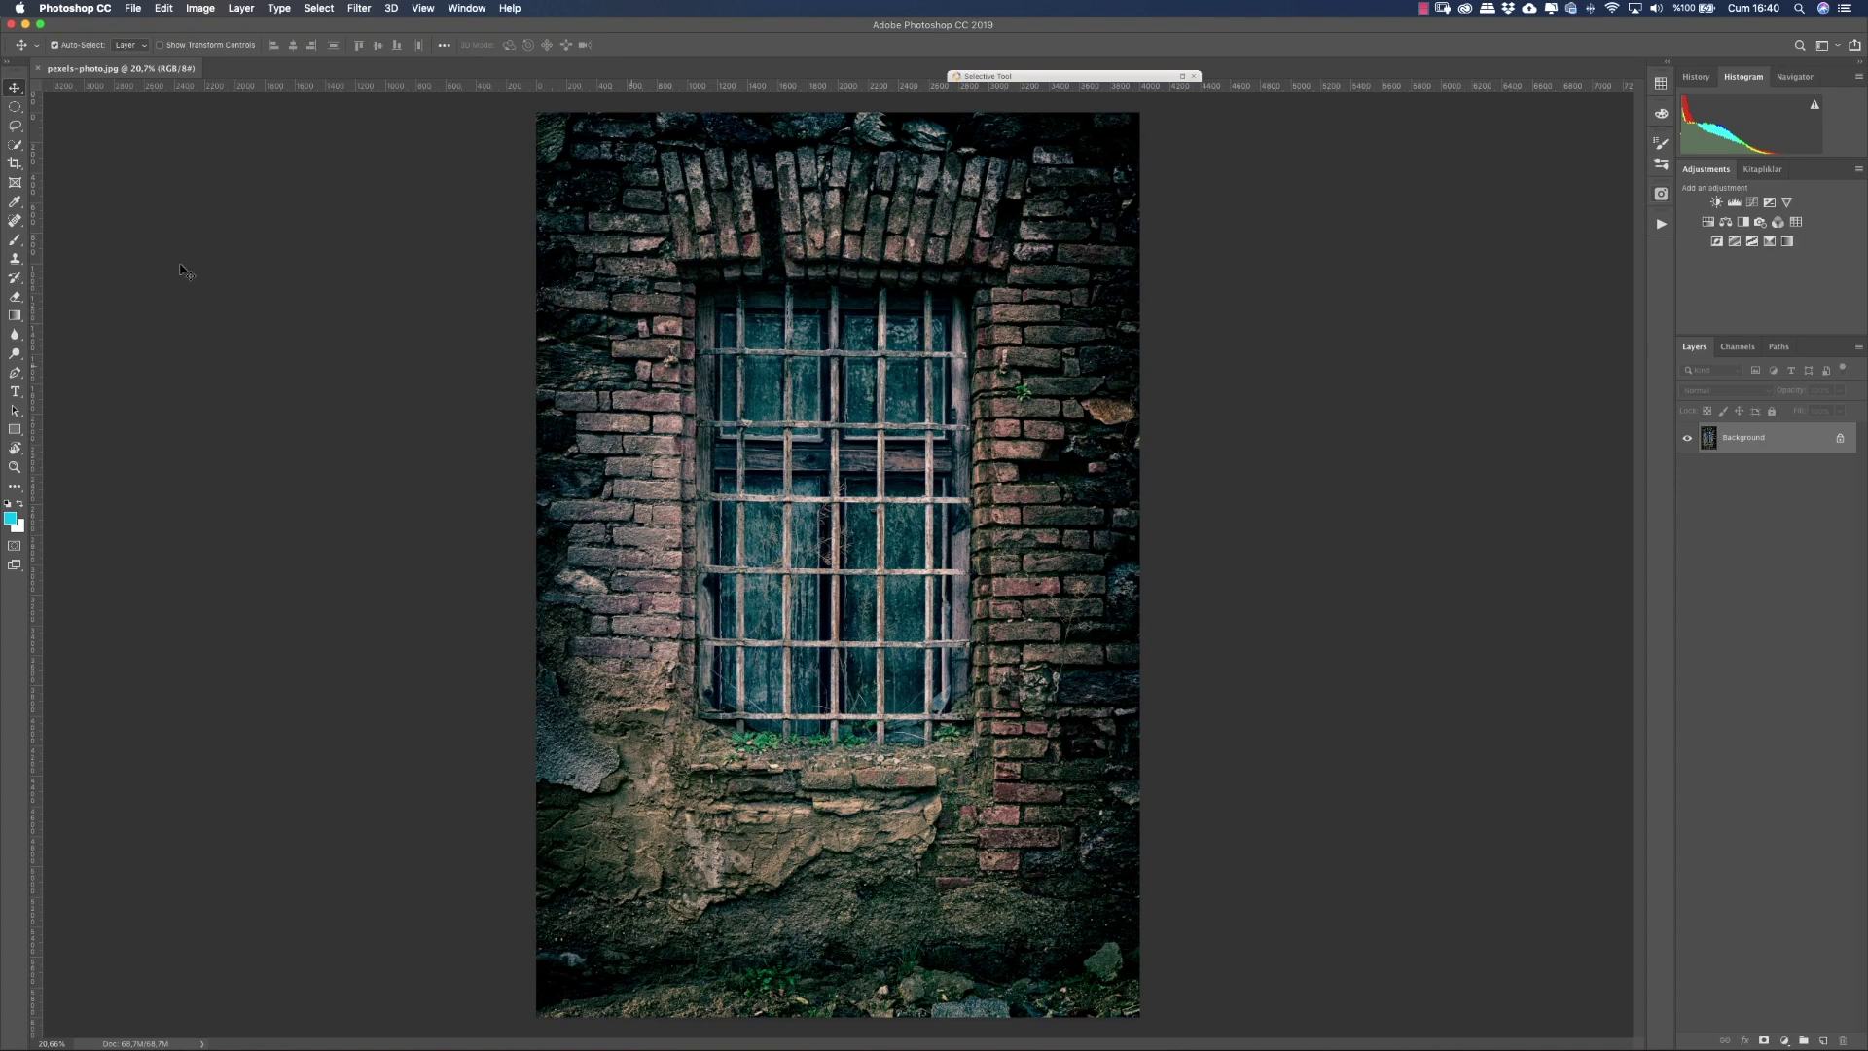
click(462, 9)
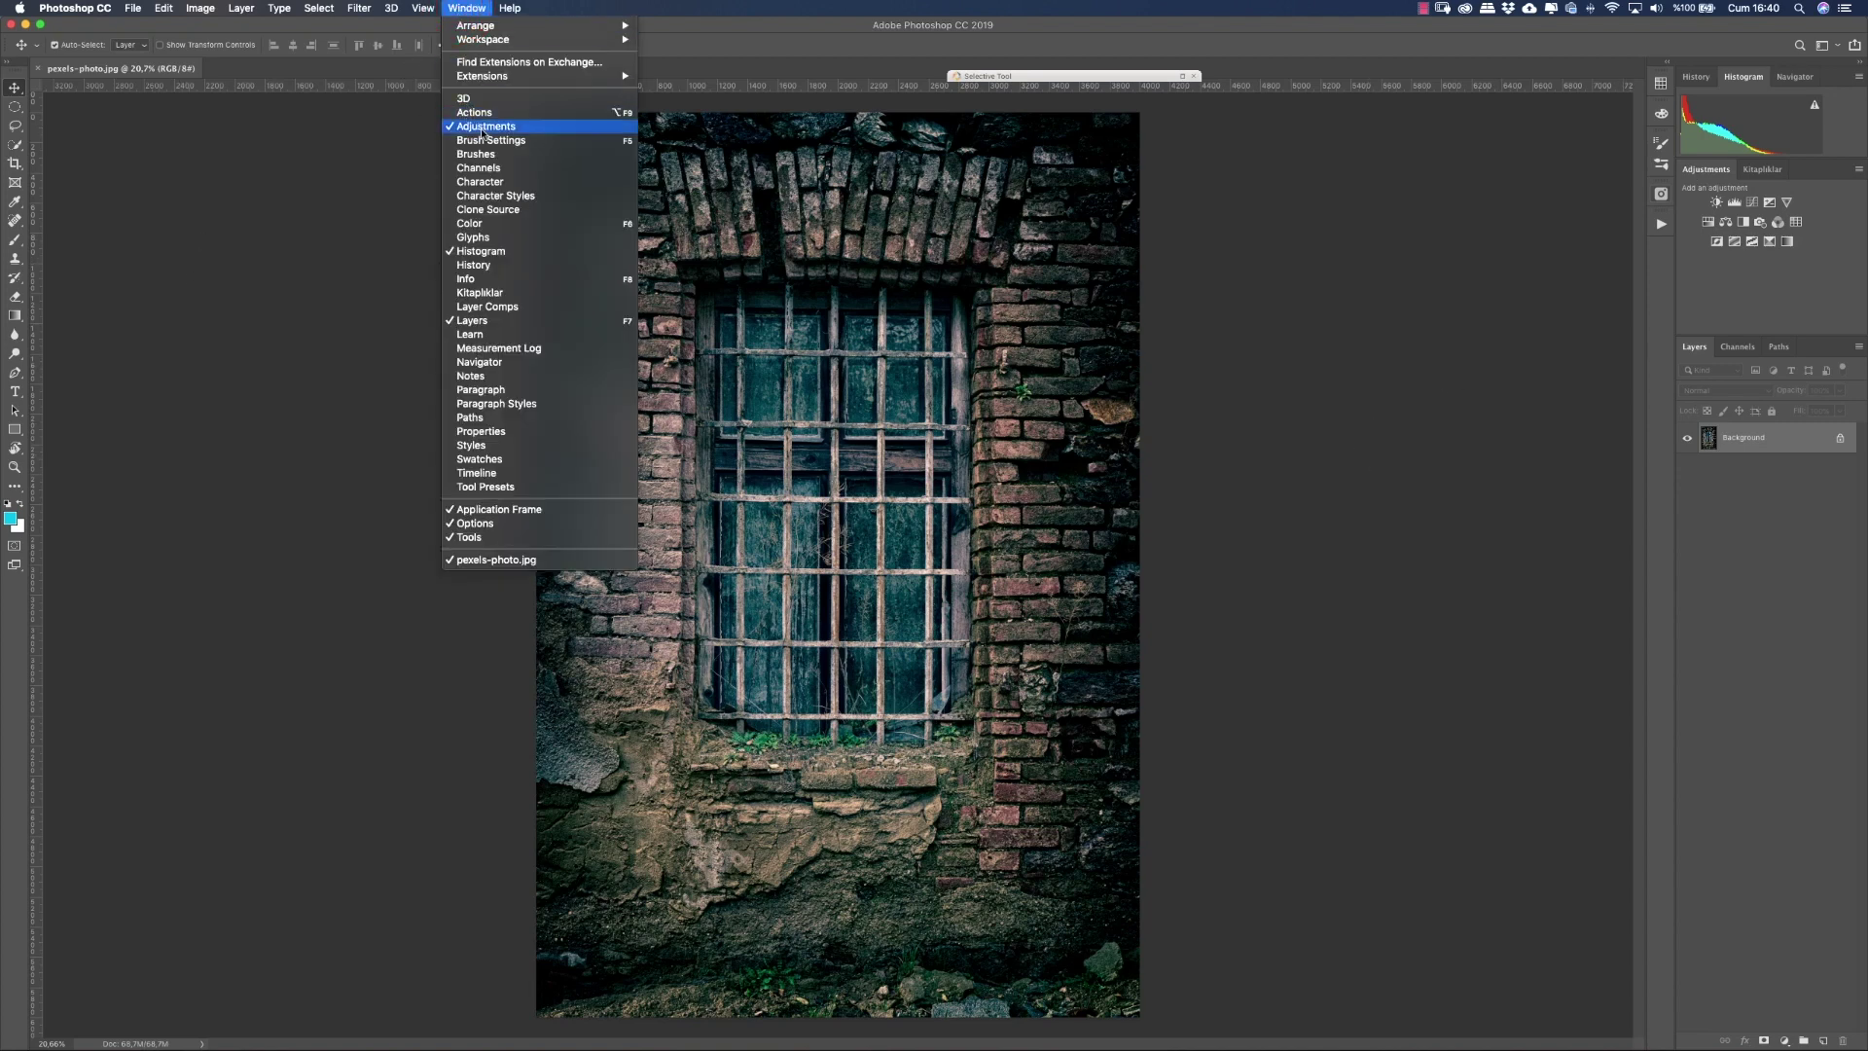
Step: Add a Curves 1 layer with the curve bent upward, then invert its mask to black
click(1378, 264)
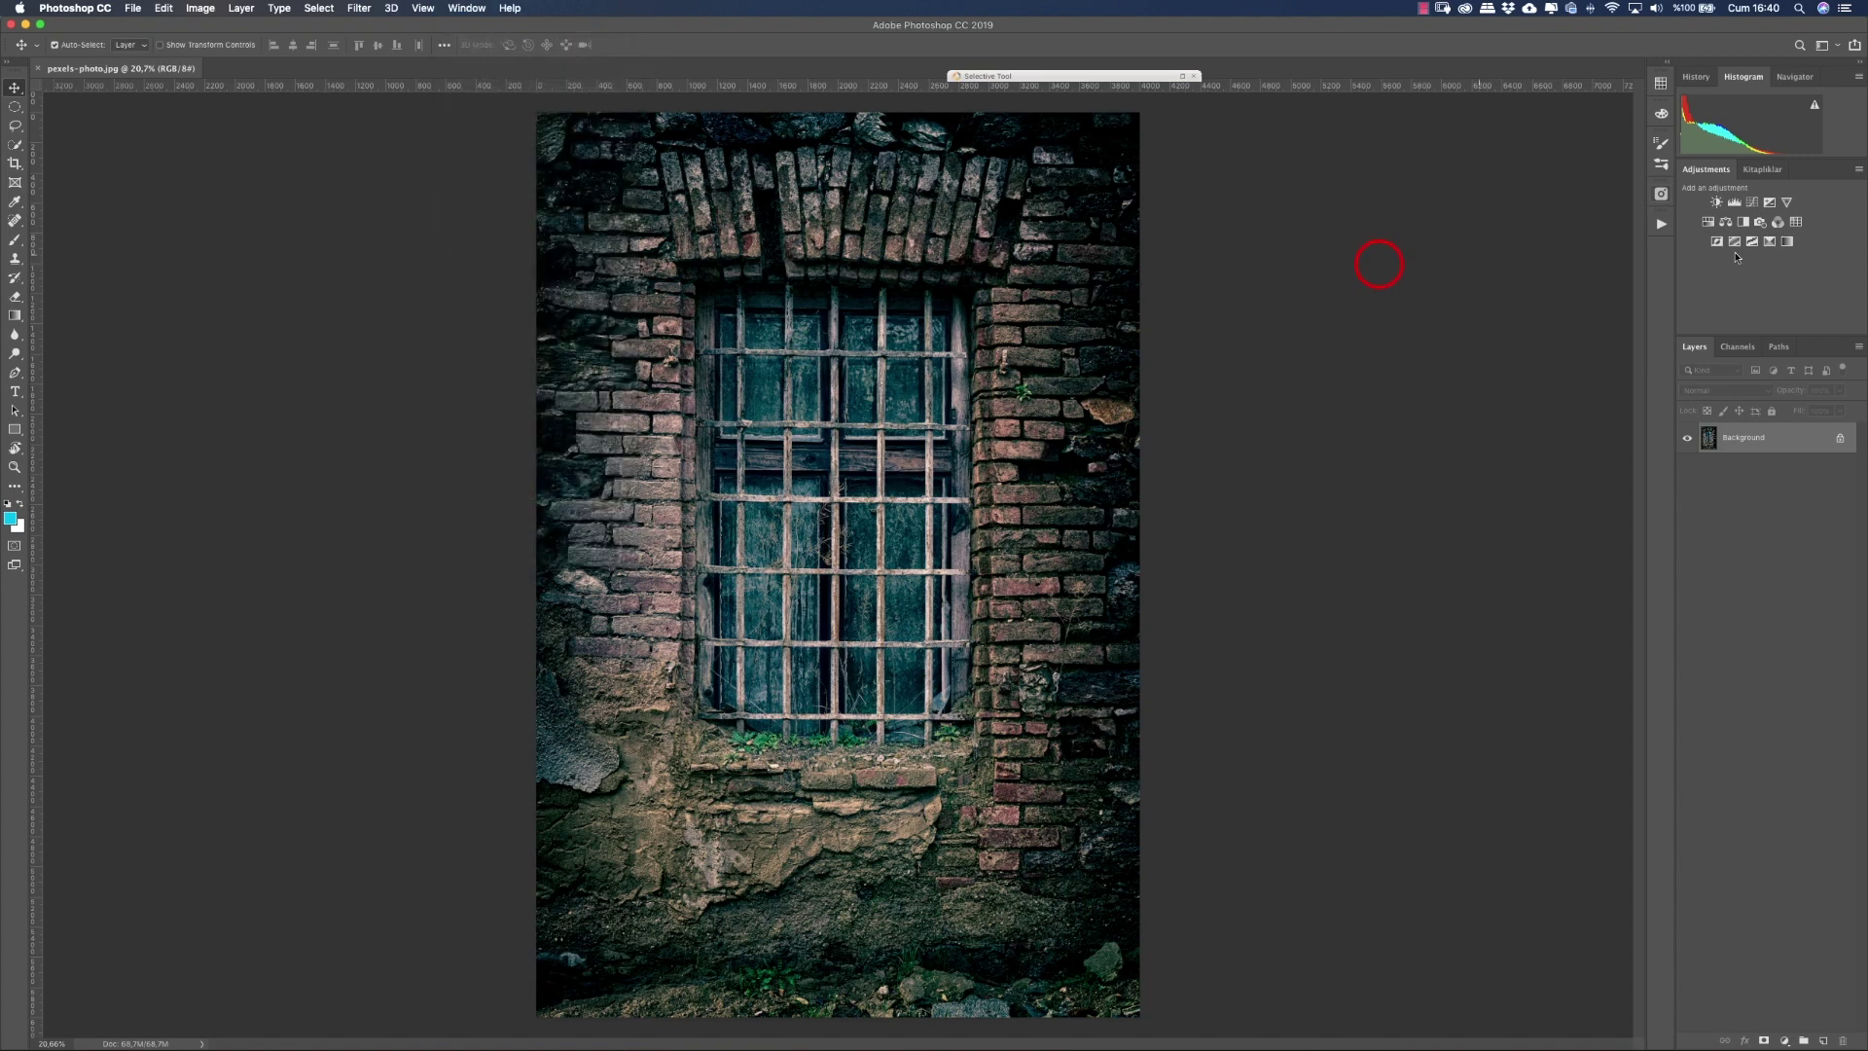
click(1755, 203)
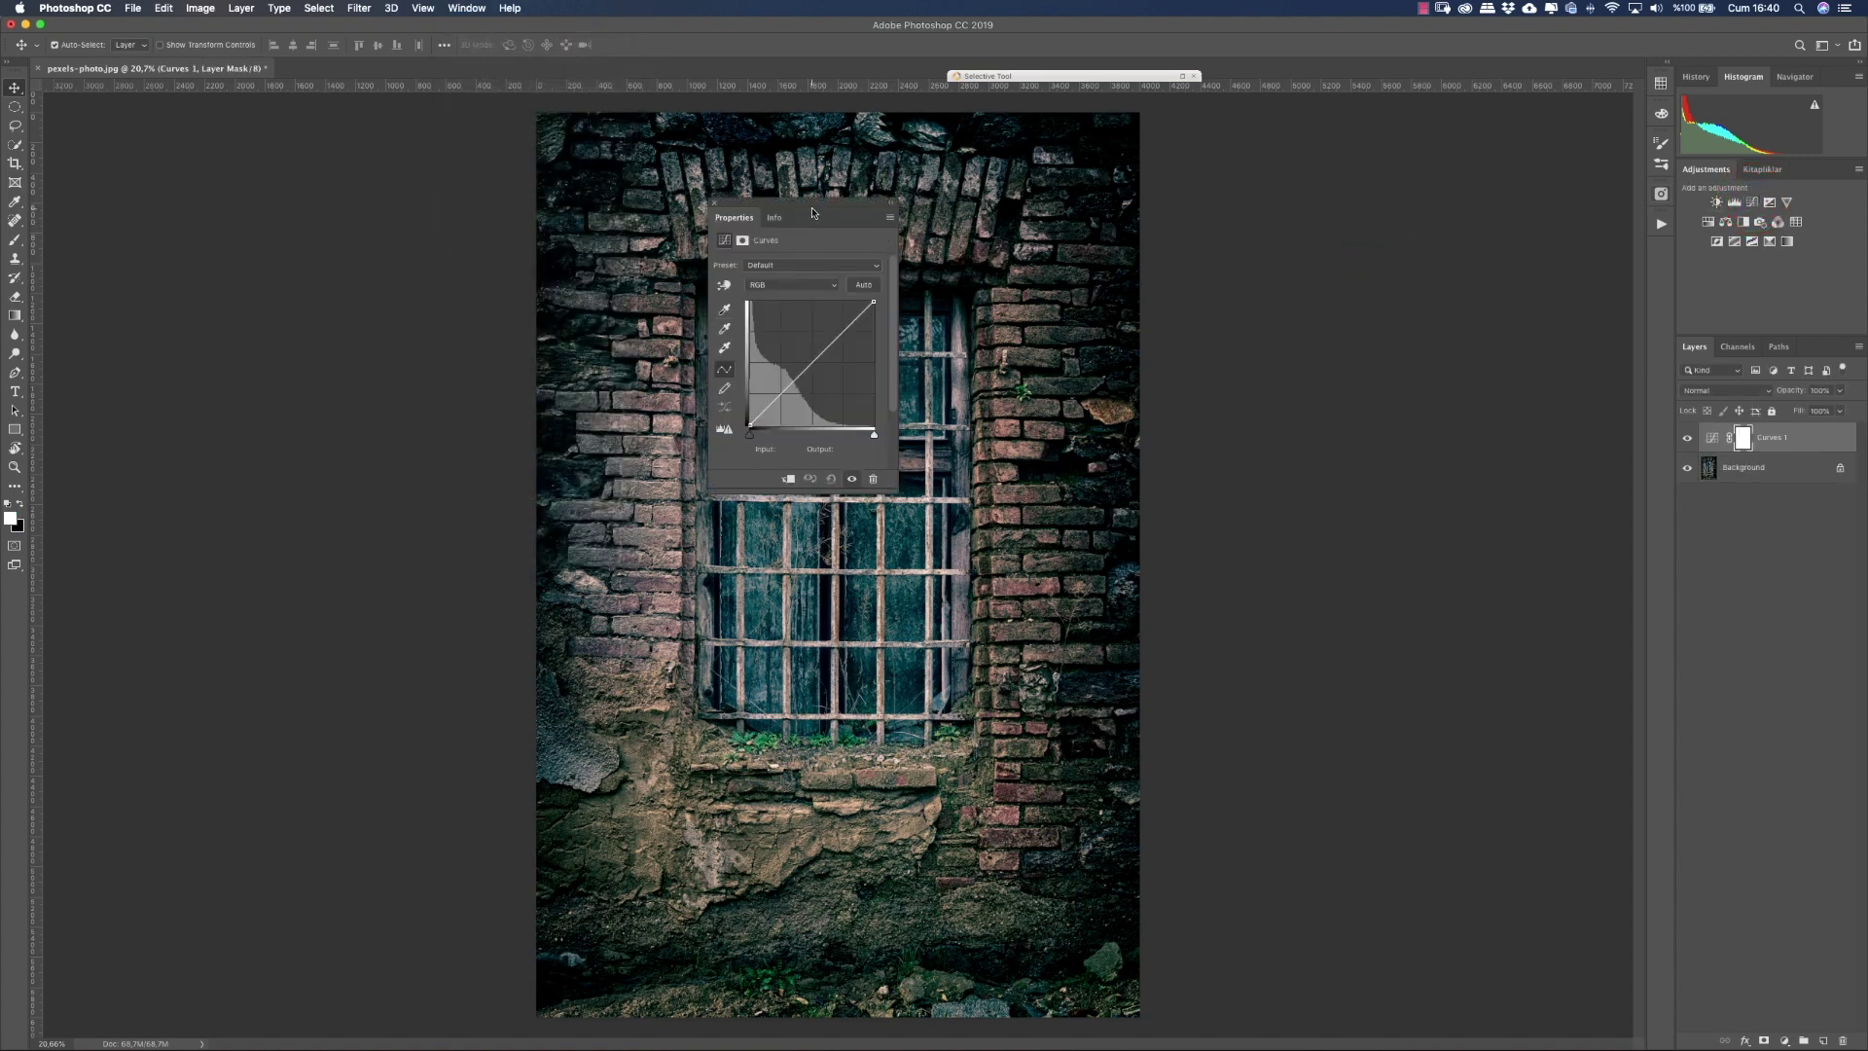
drag(813, 213, 1374, 218)
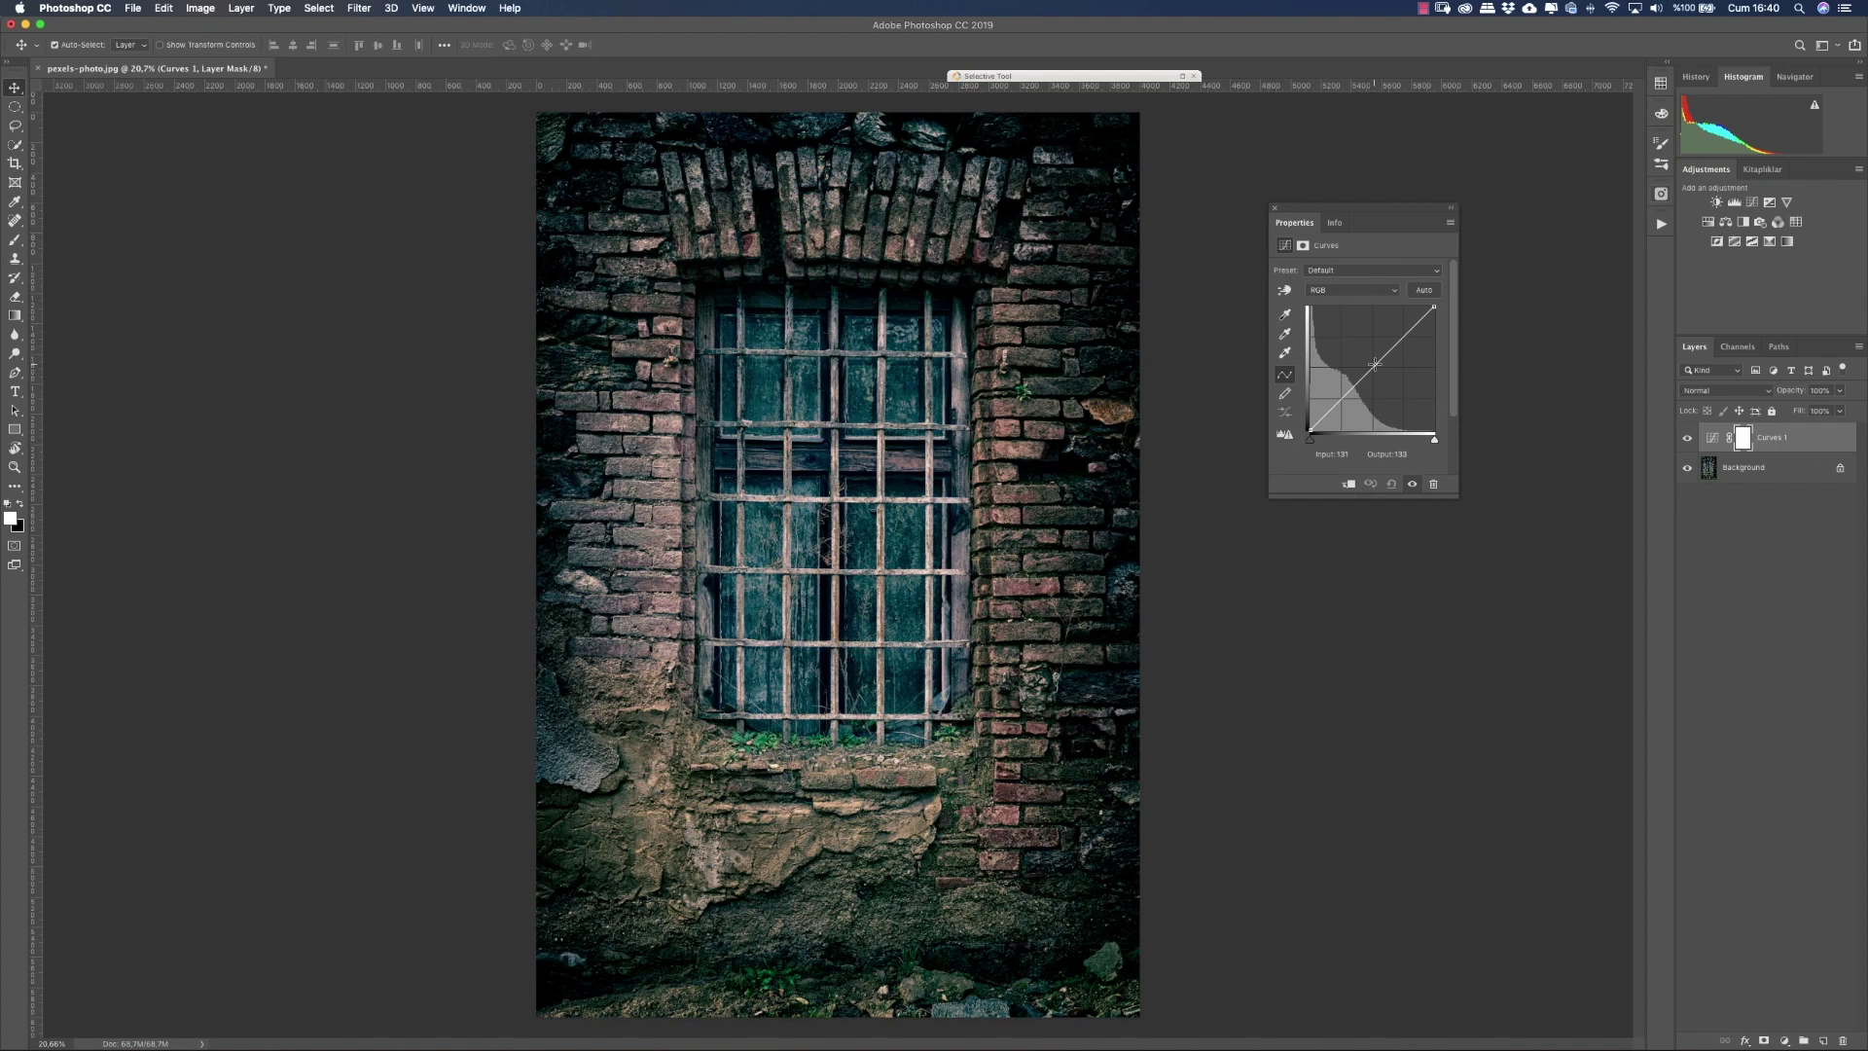
drag(1374, 364, 1364, 353)
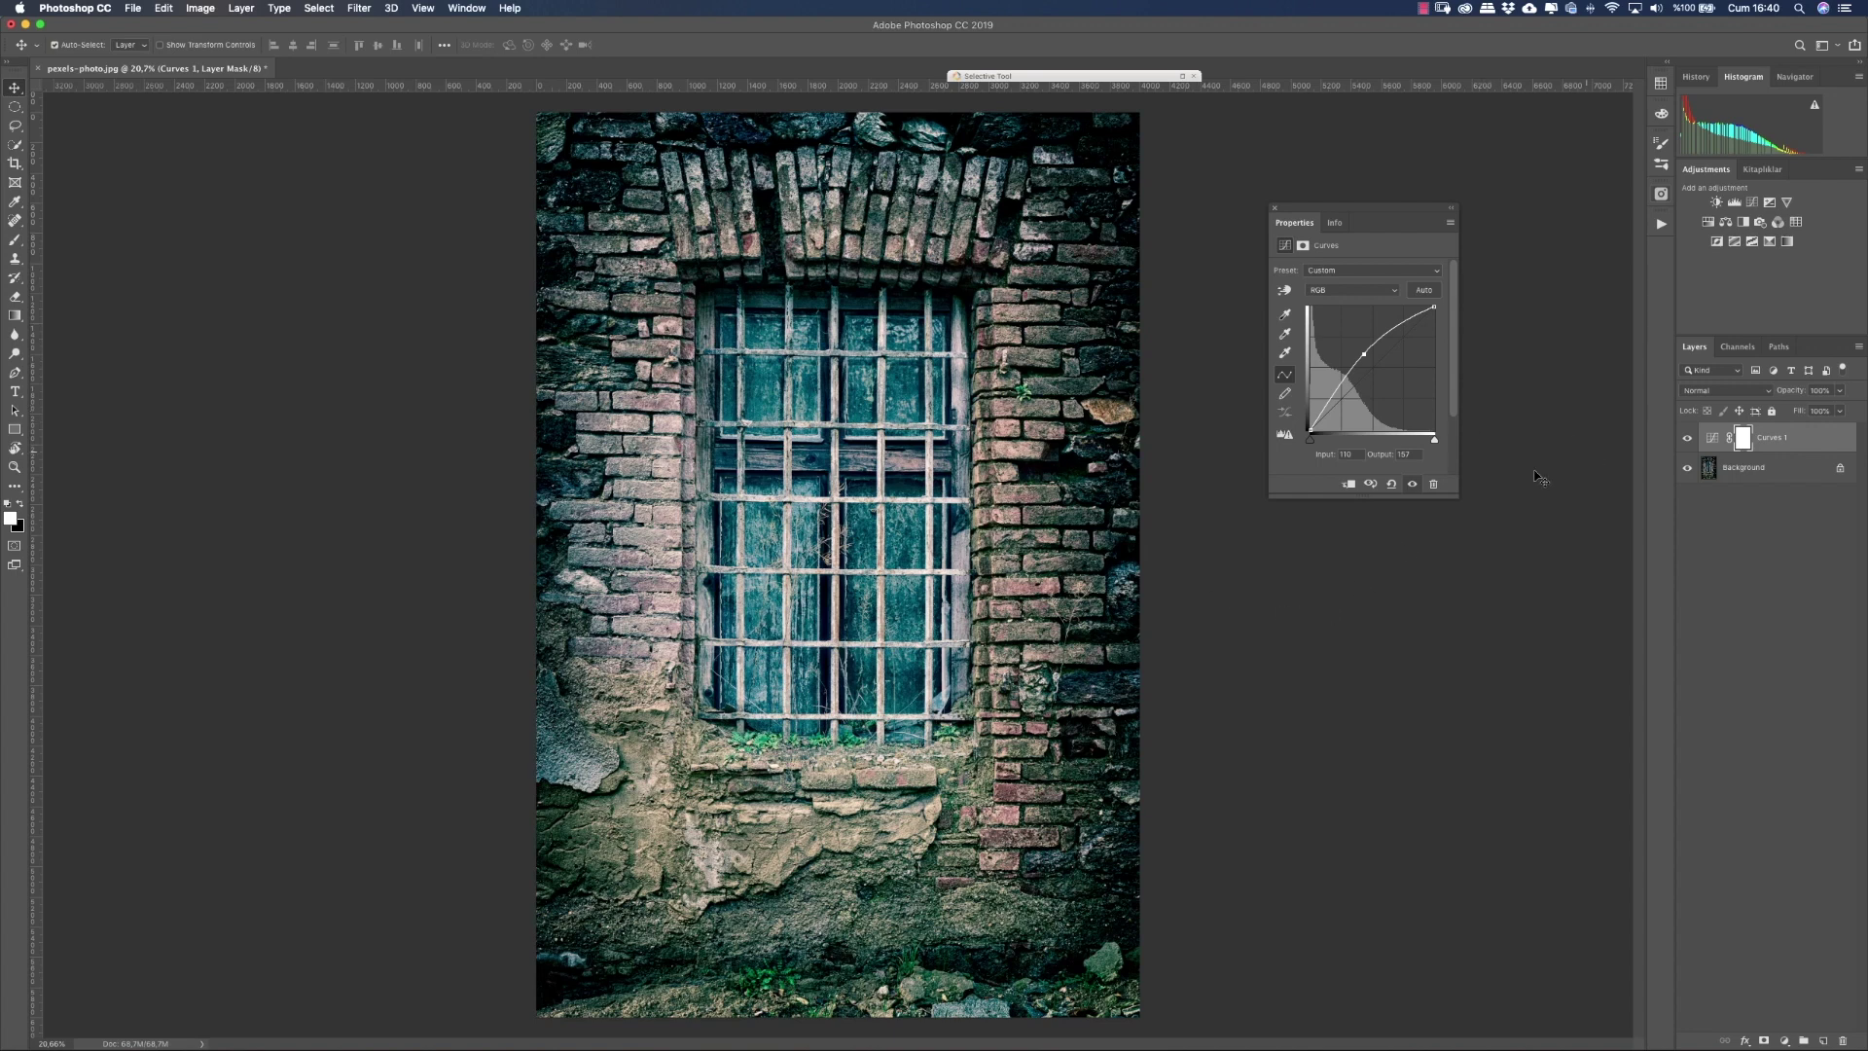
click(1304, 247)
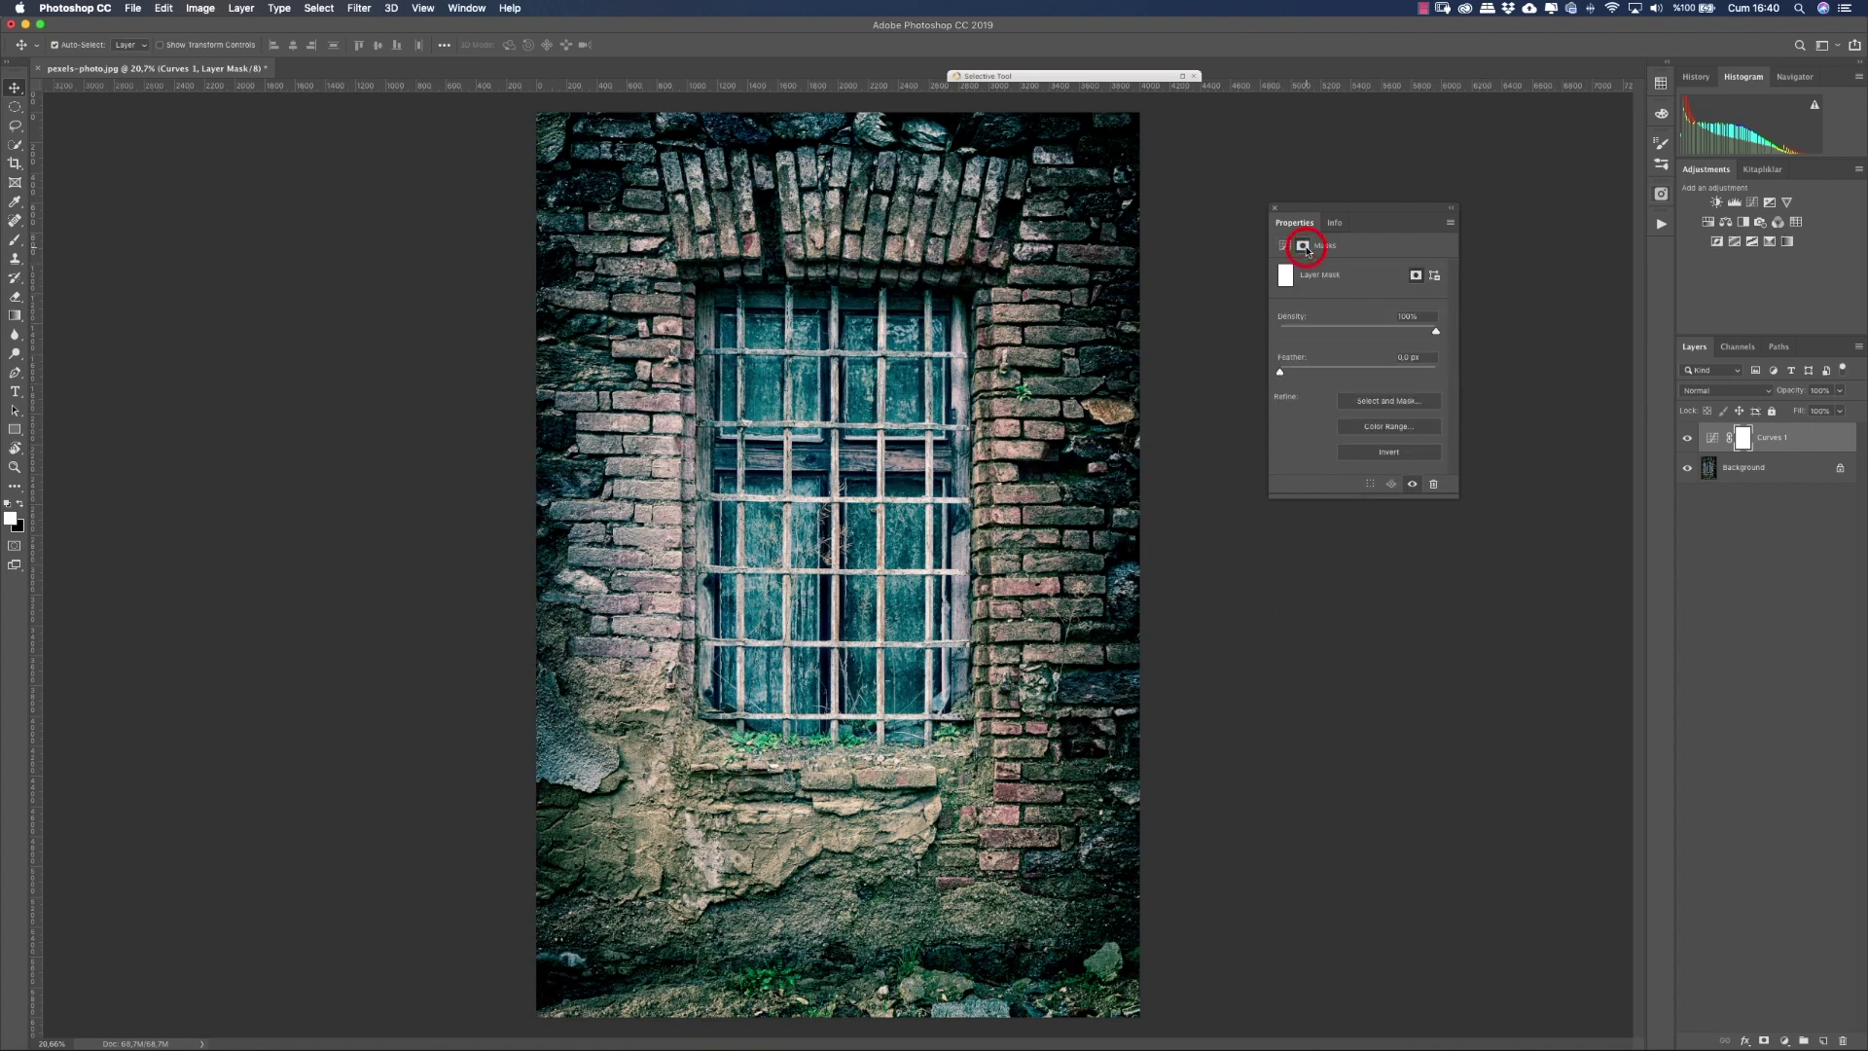
click(1401, 453)
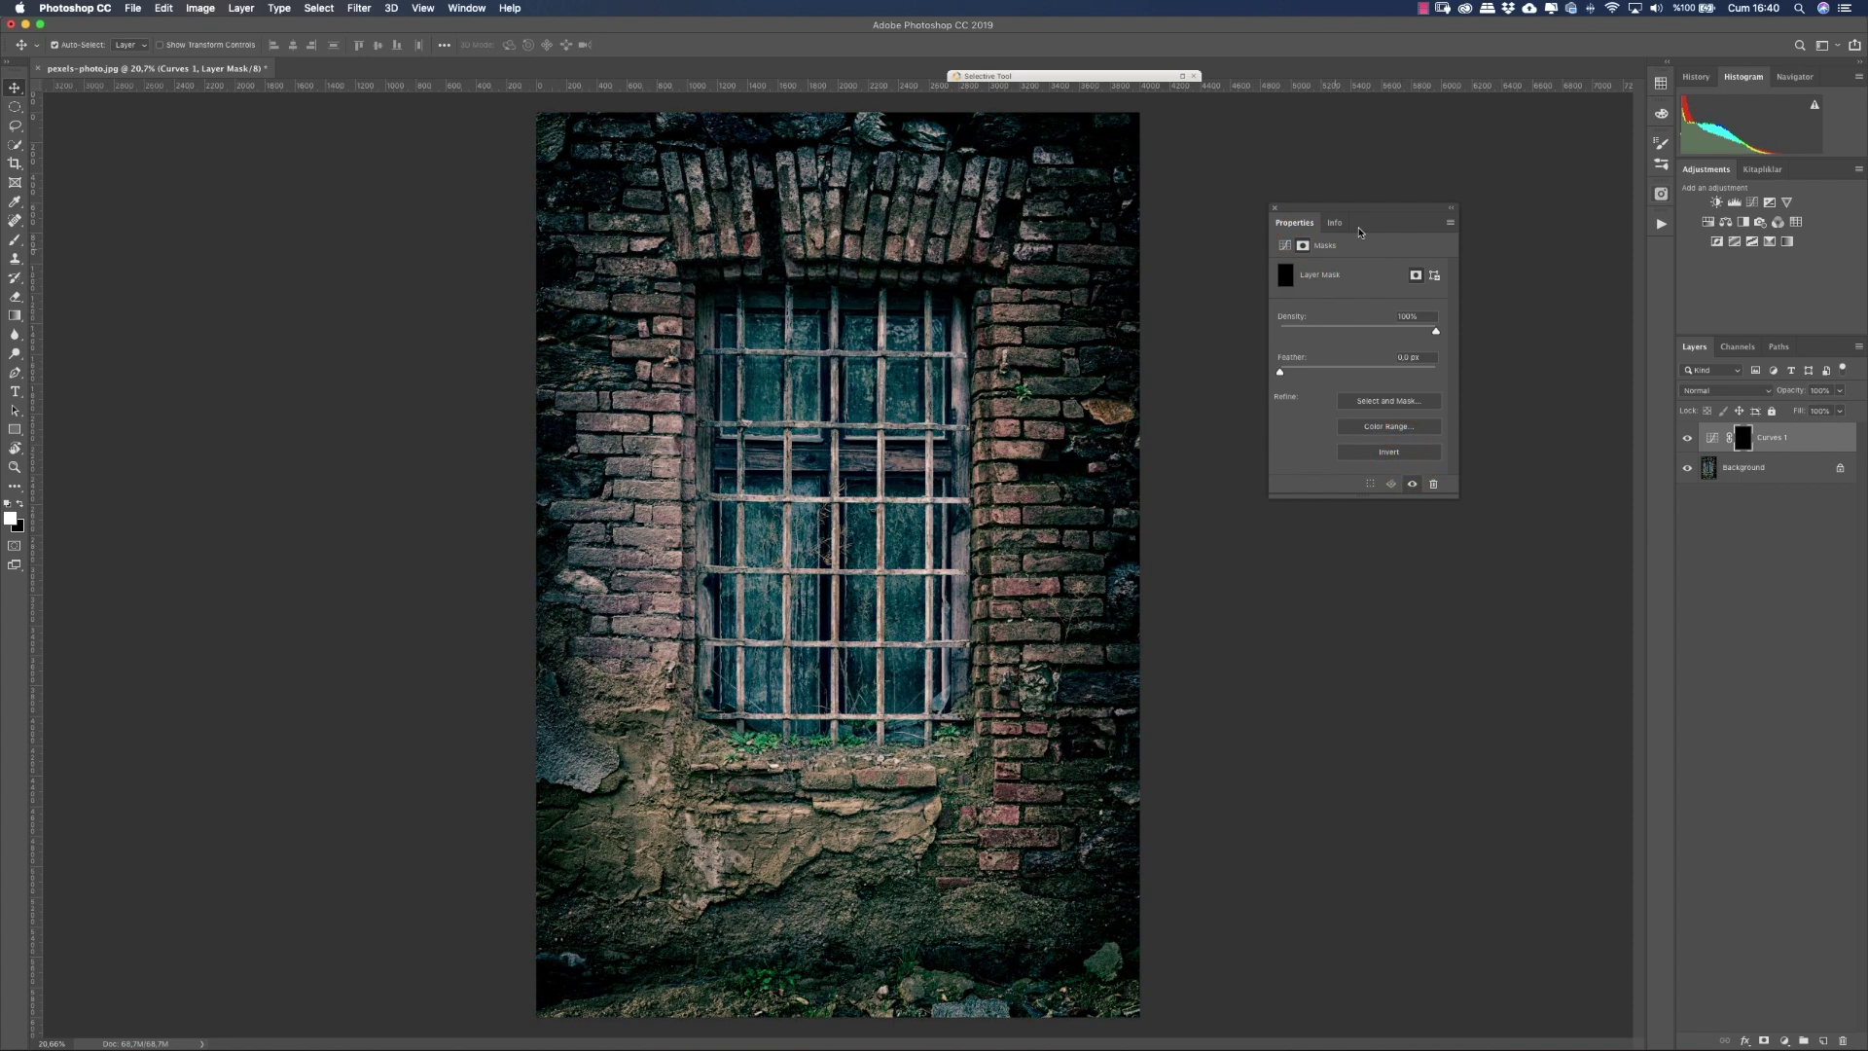
click(1273, 210)
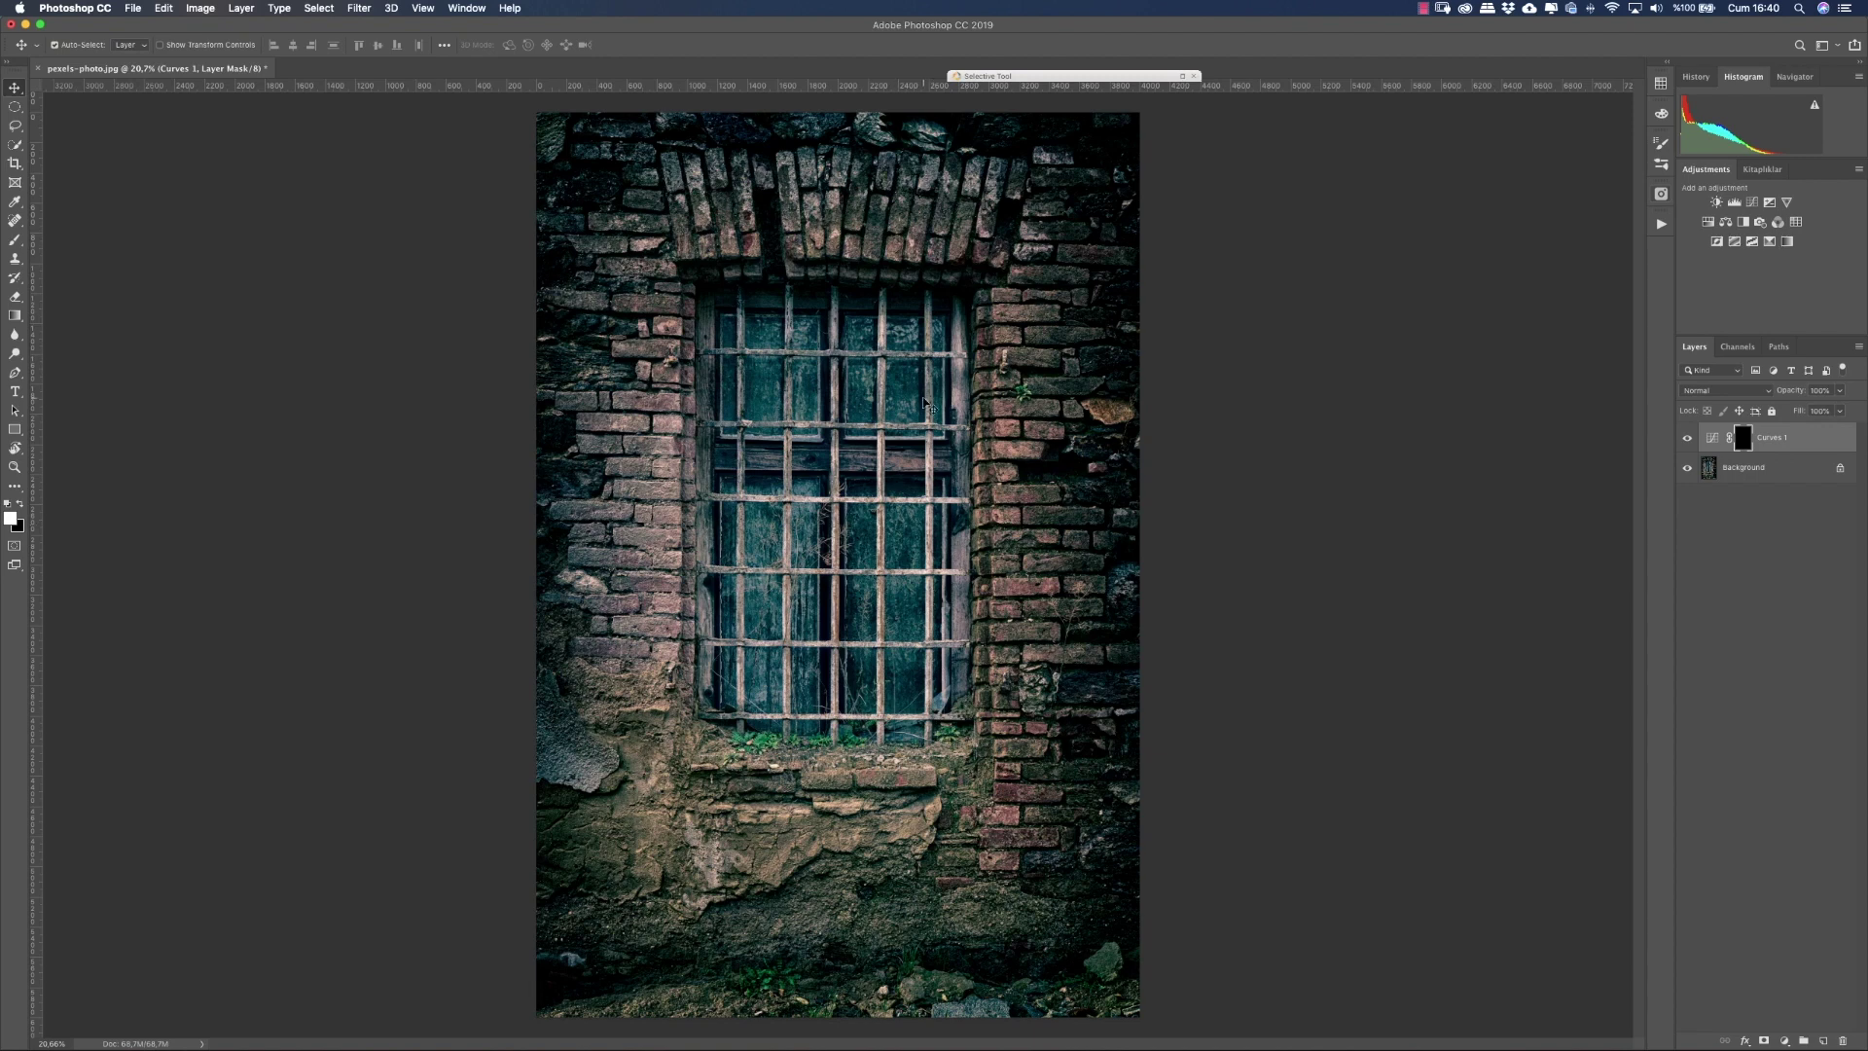
Step: Paint a trial white stroke down a window bar on the Curves 1 mask, then undo it
key(b)
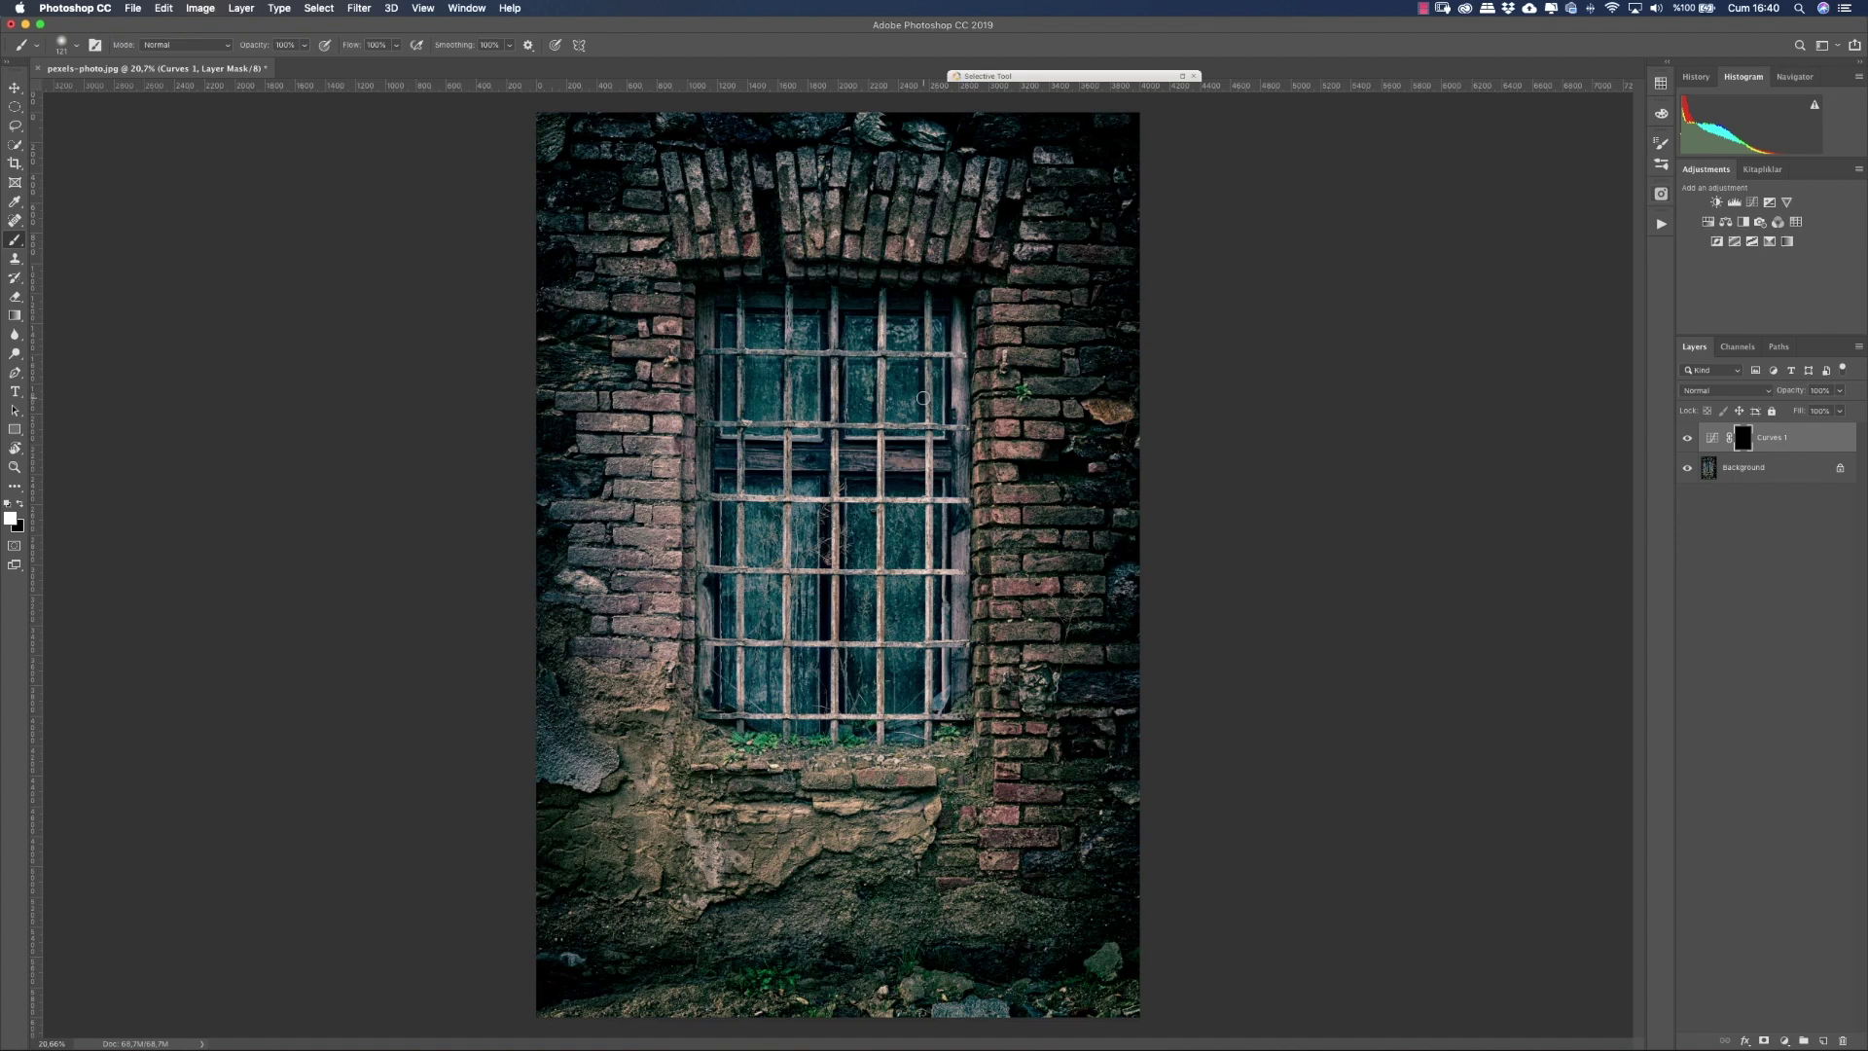
scroll(922, 398, up, 3)
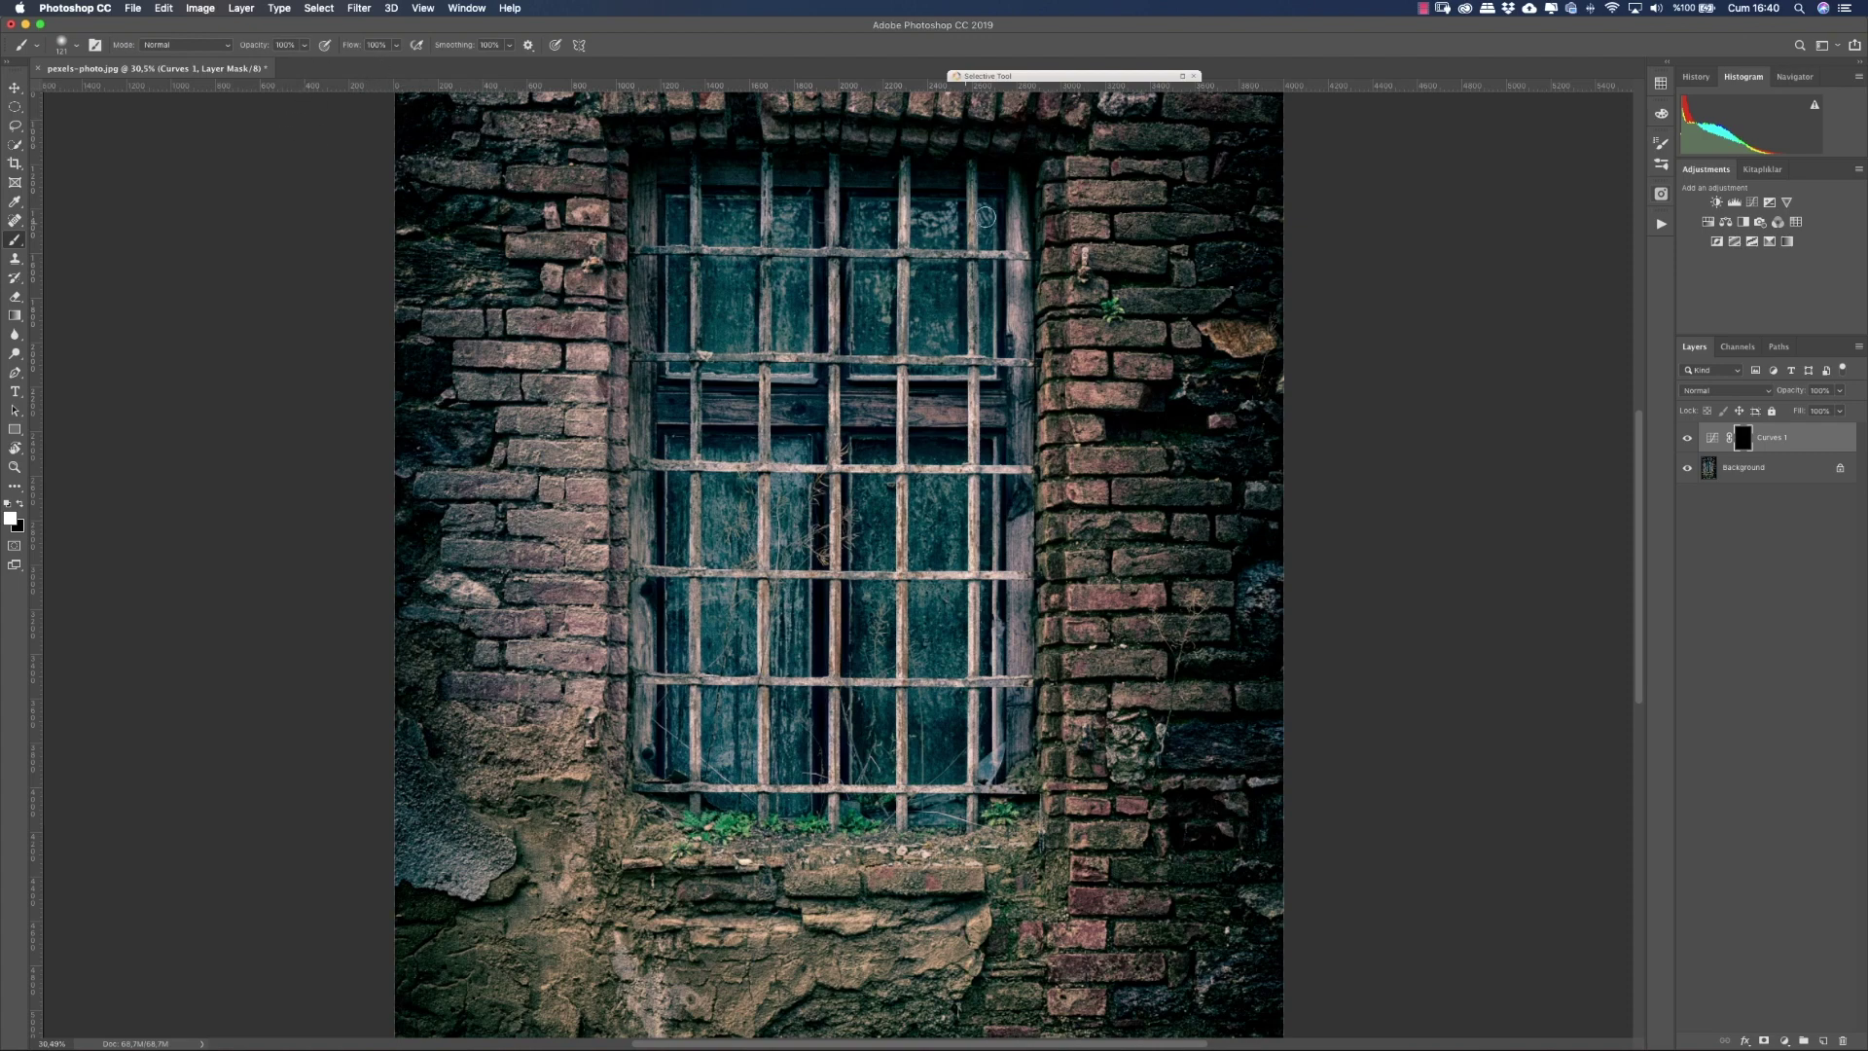
drag(973, 199, 973, 360)
drag(973, 206, 971, 413)
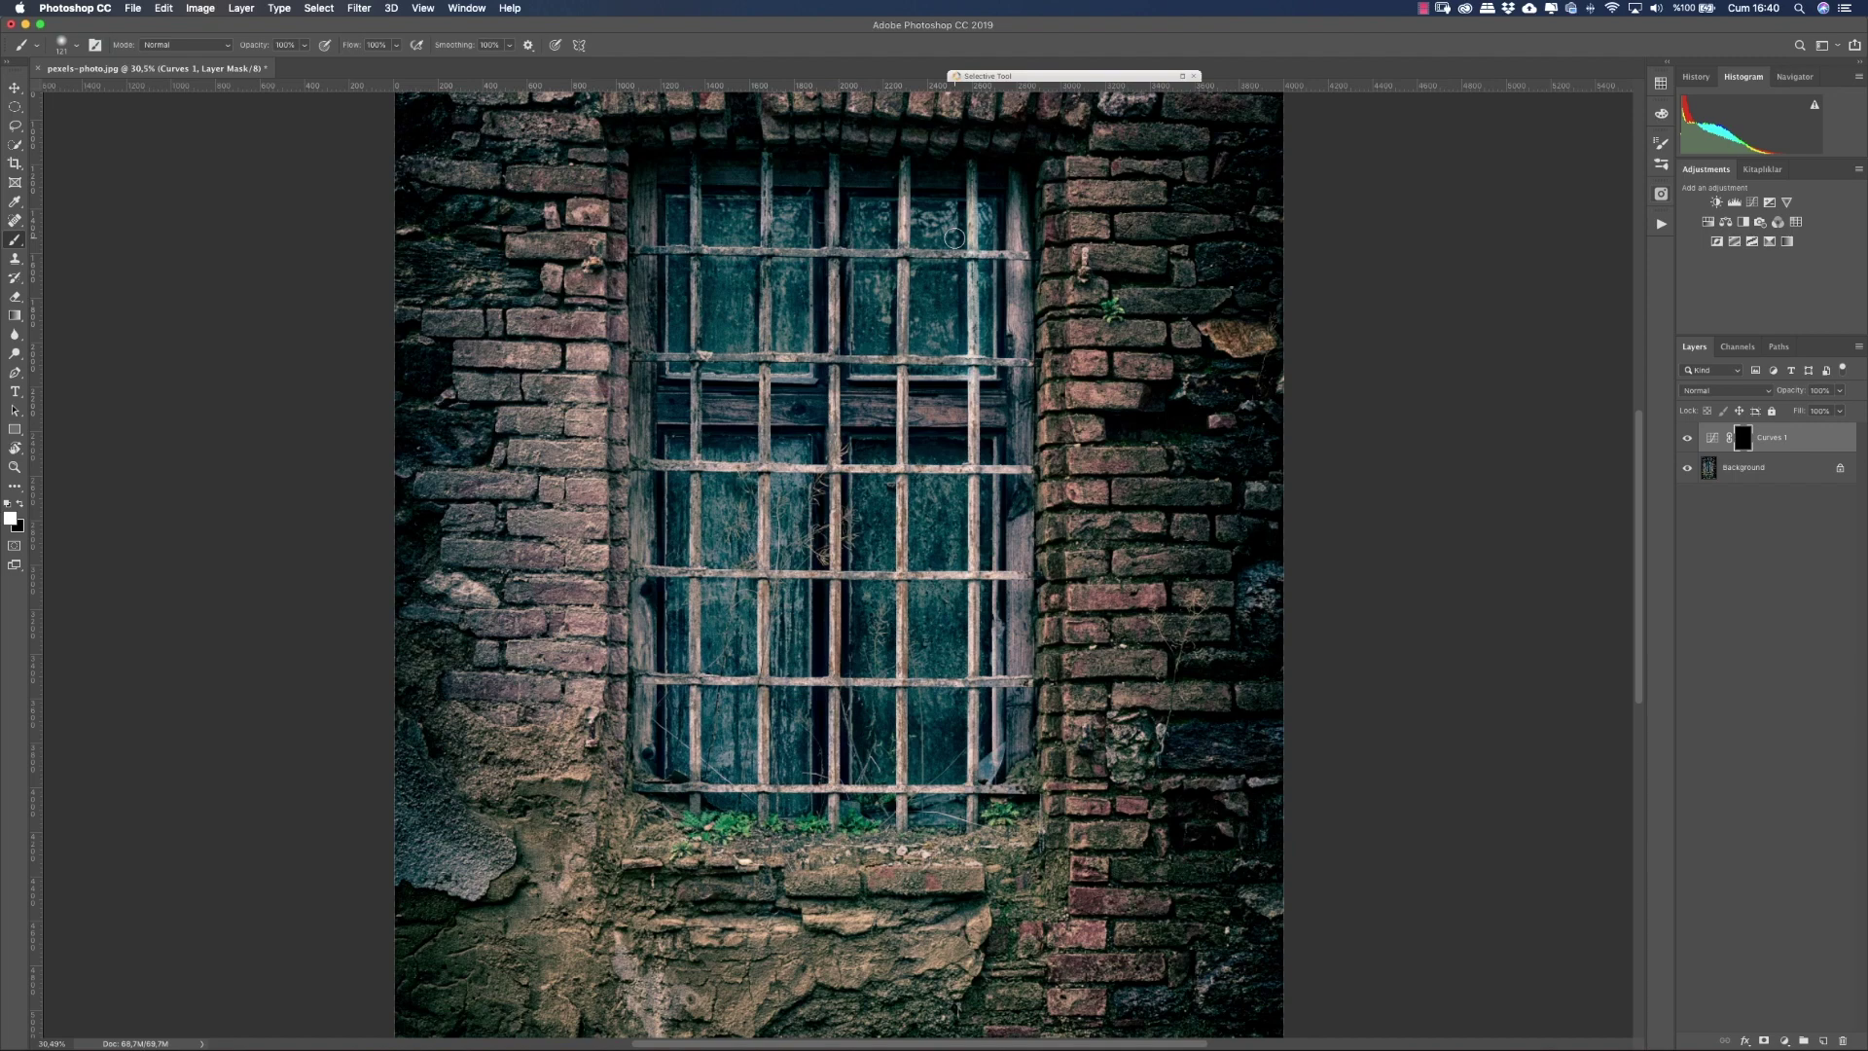
key(ctrl+z)
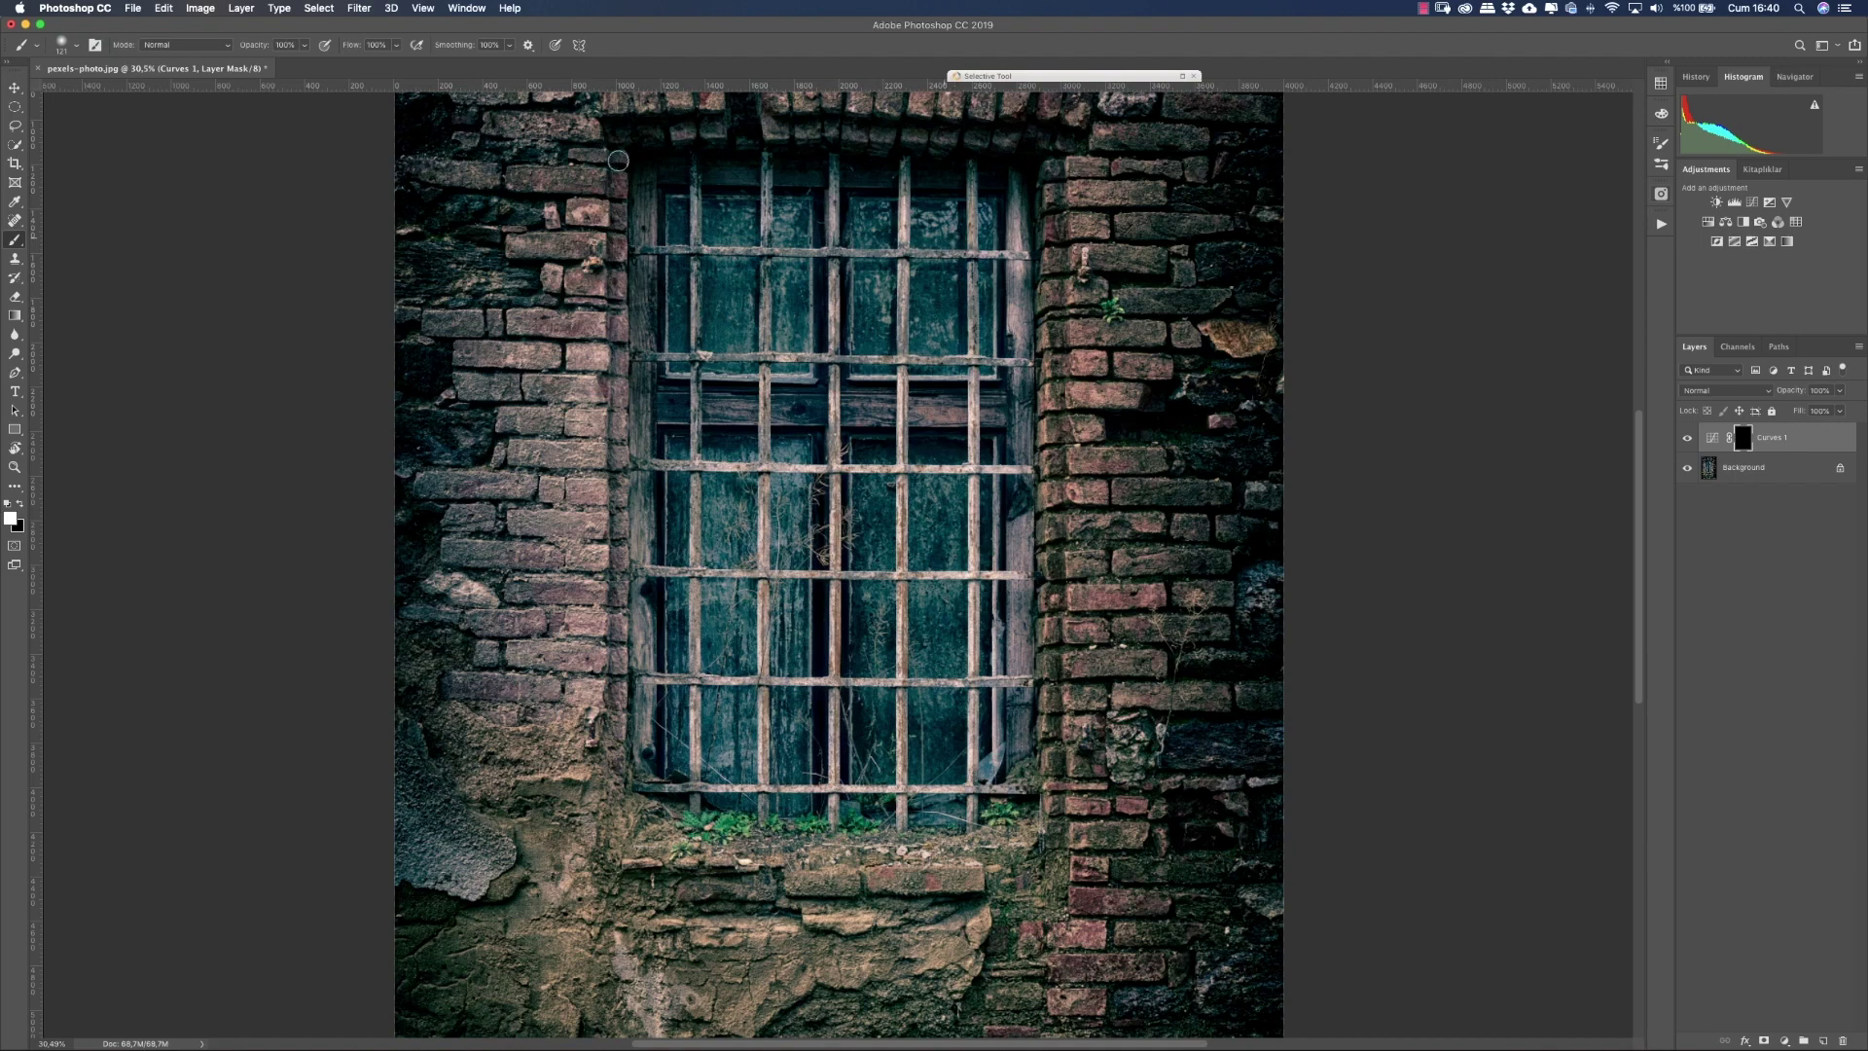
Step: Set the brush opacity to 61% and flow to 16%
drag(306, 47, 271, 65)
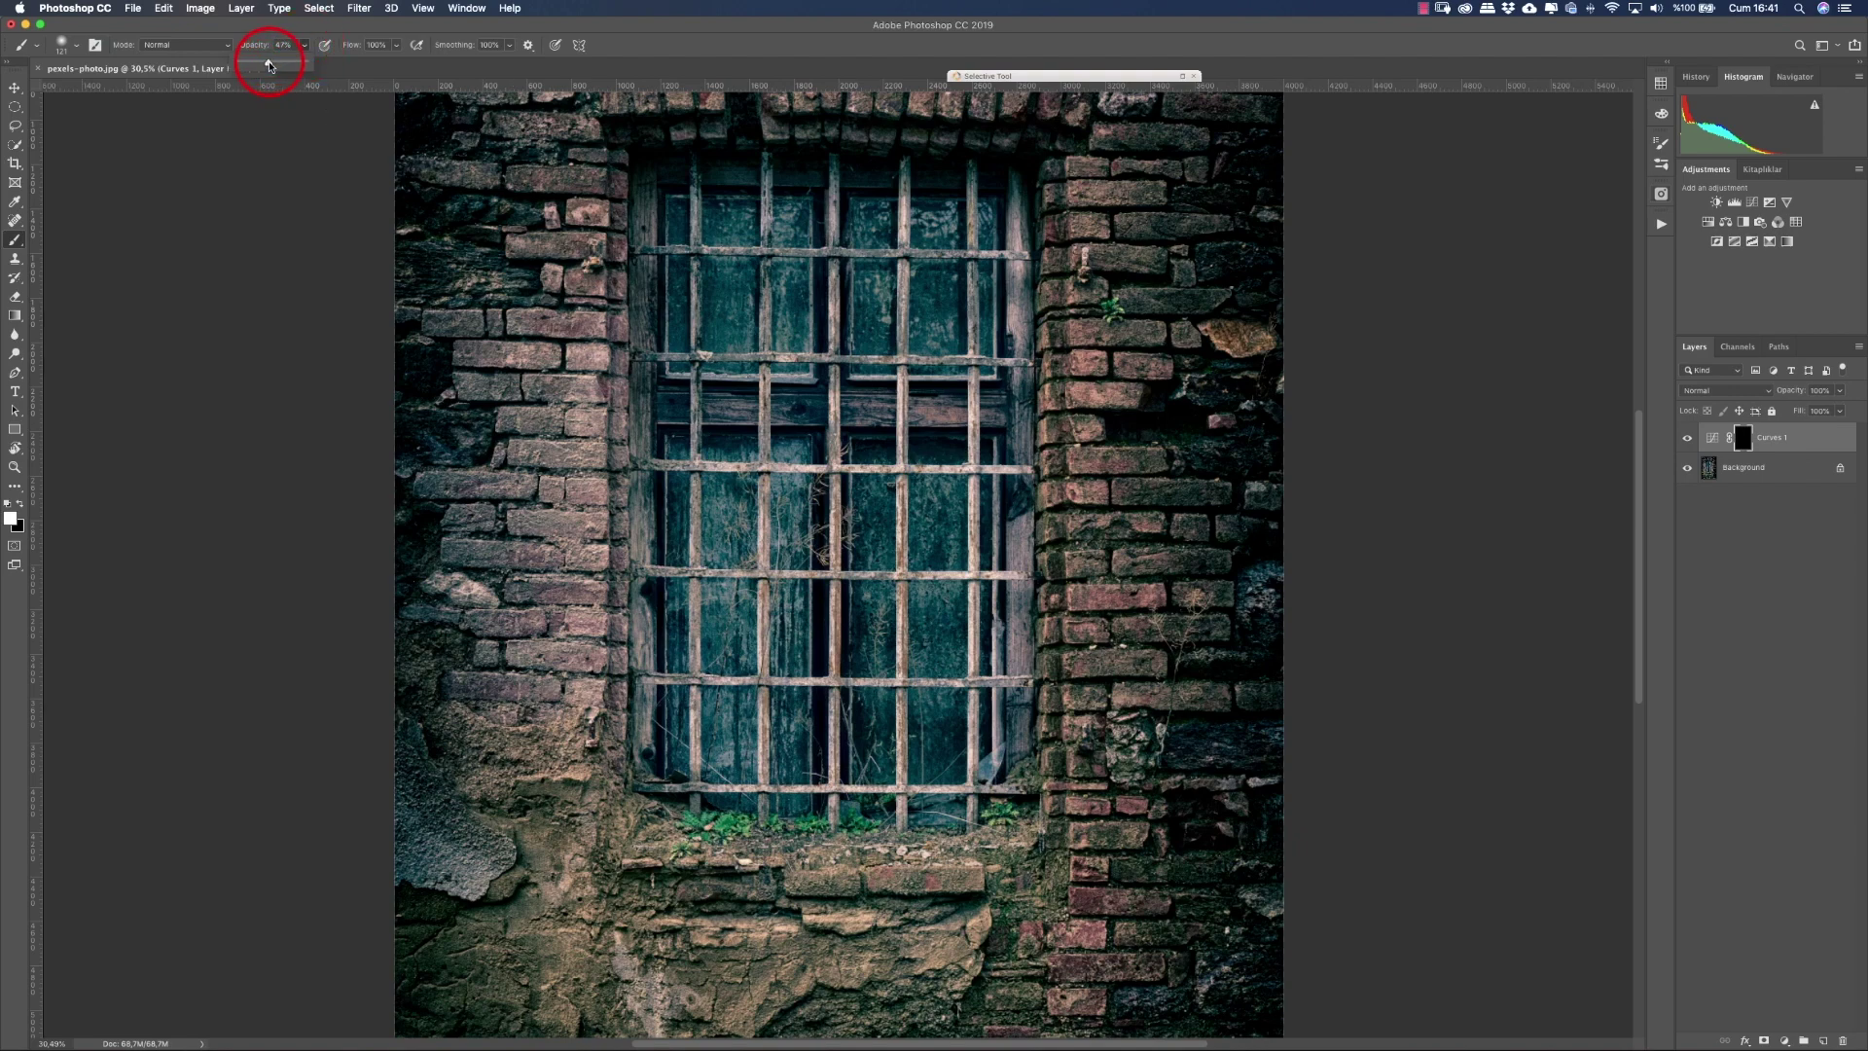
drag(271, 65, 273, 66)
drag(395, 47, 339, 65)
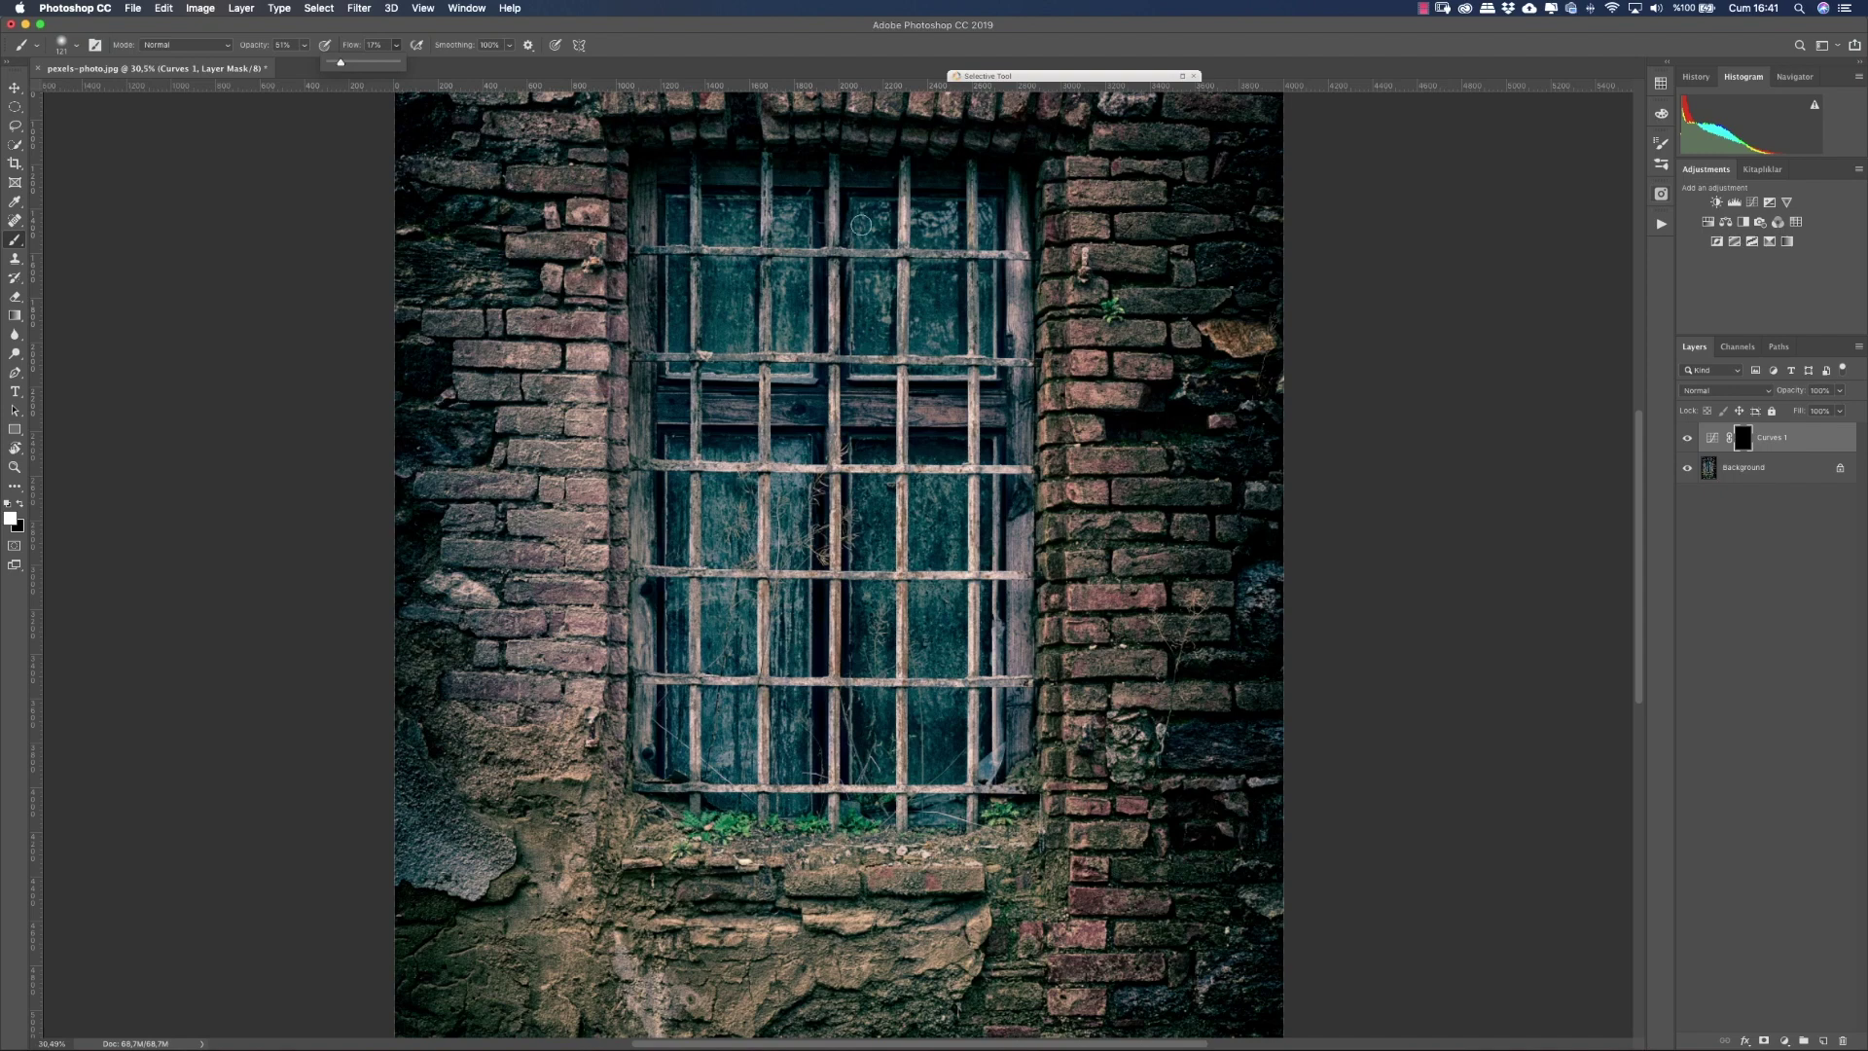
Step: Dab and paint soft white strokes down the three central window bars
click(970, 168)
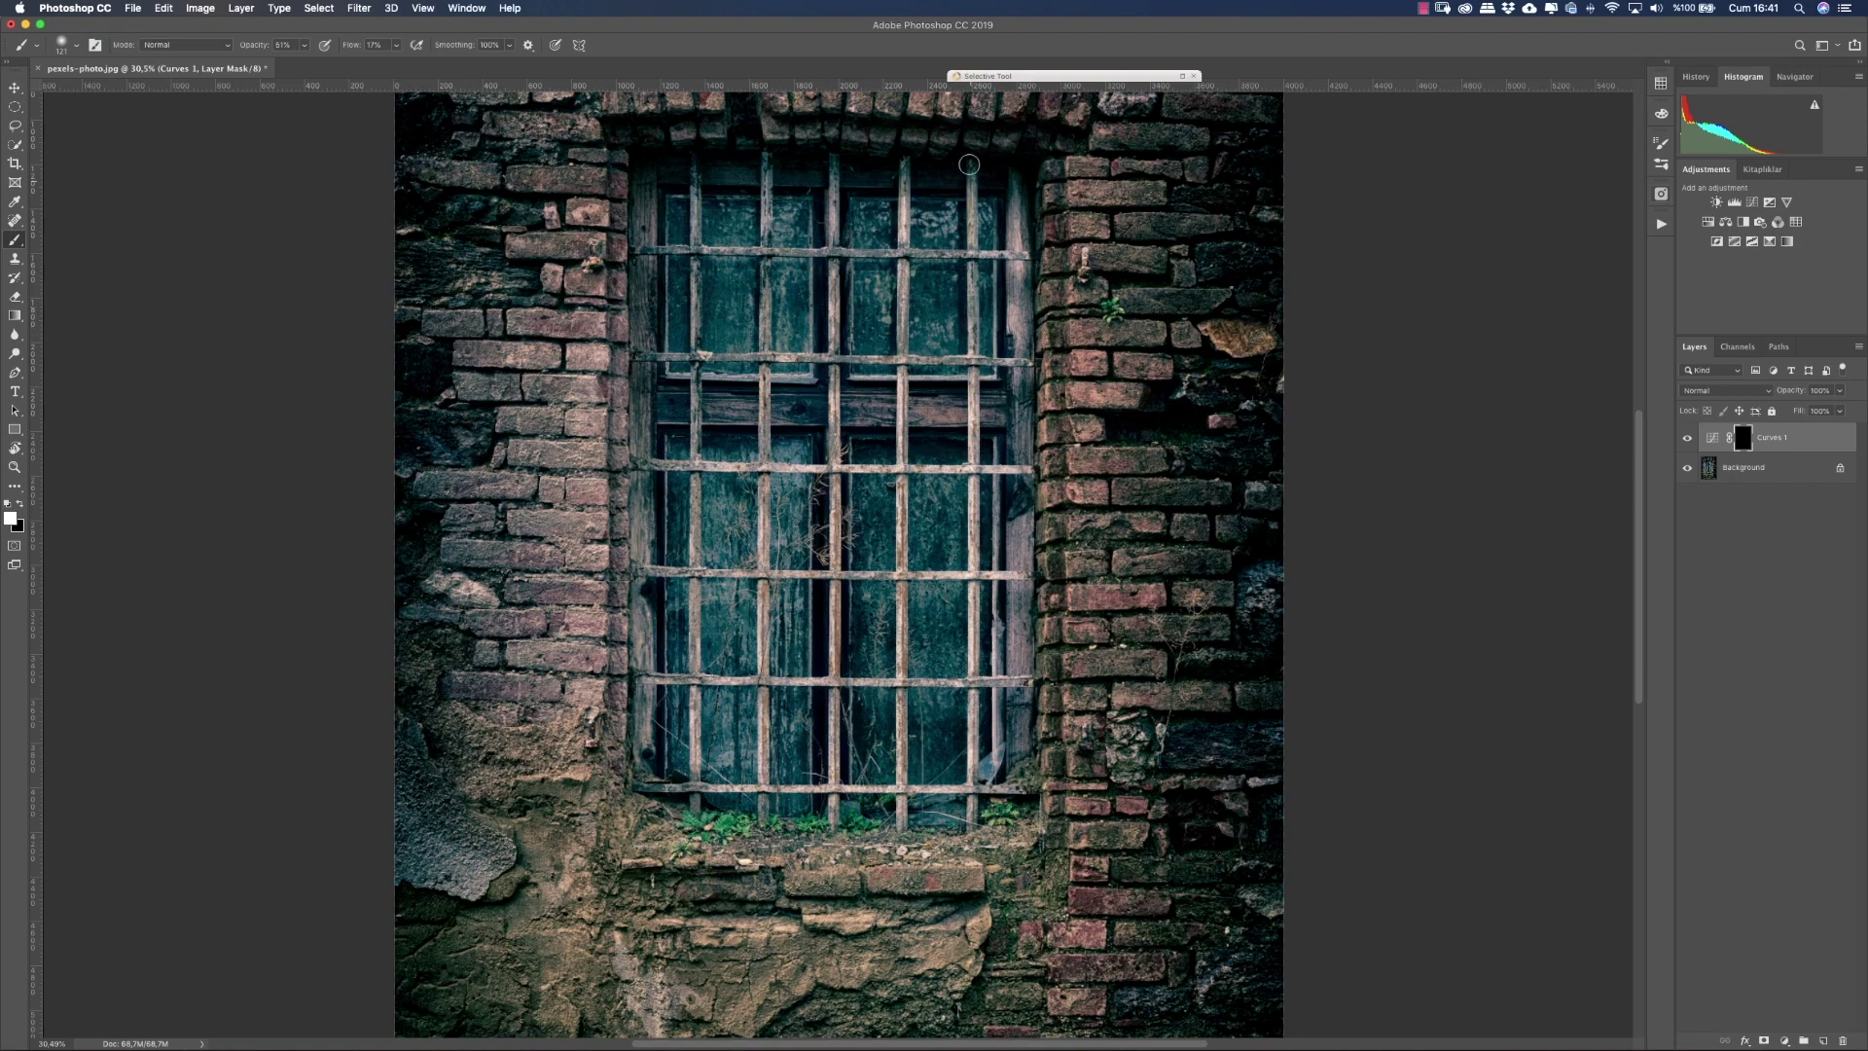
click(973, 358)
click(903, 156)
click(898, 426)
drag(831, 153, 833, 836)
Step: Viewing the Curves 1 mask alone, paint white over the gaps in the three bar strokes
alt+click(1742, 439)
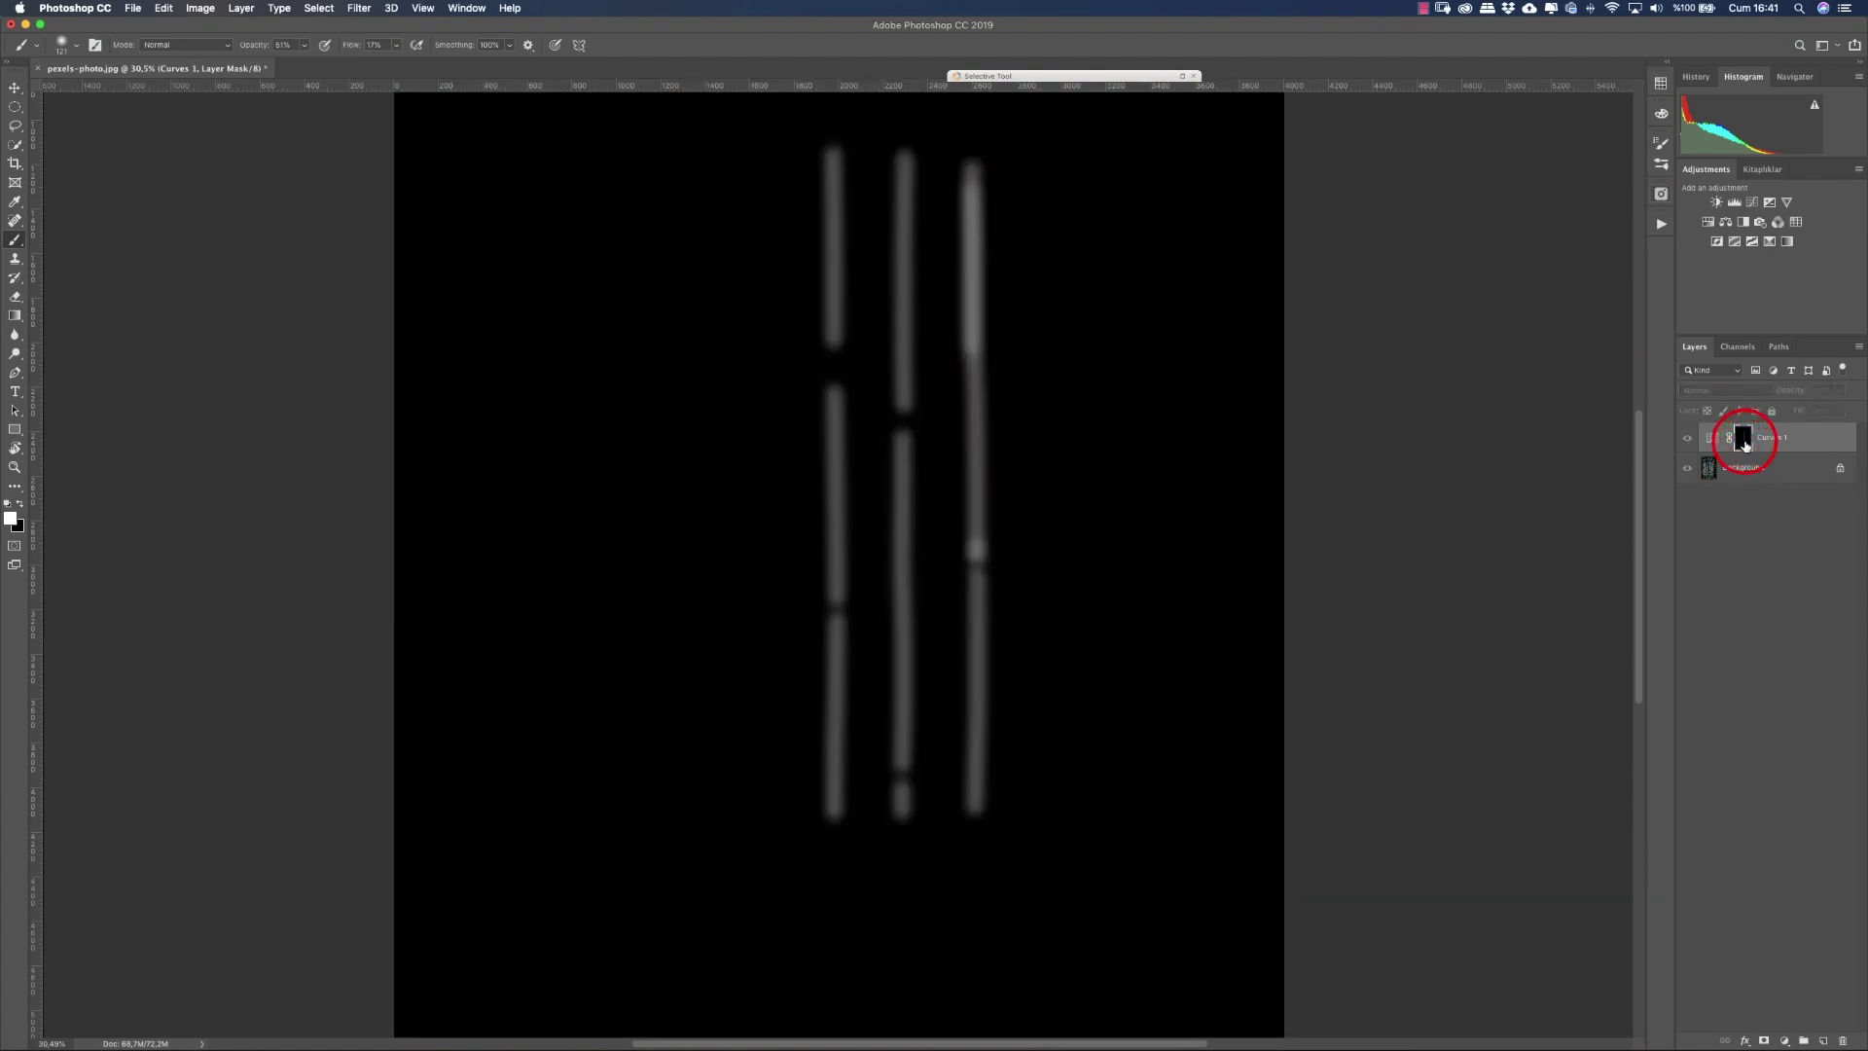
mouse_move(832, 342)
mouse_down()
mouse_move(833, 401)
mouse_move(916, 477)
mouse_up()
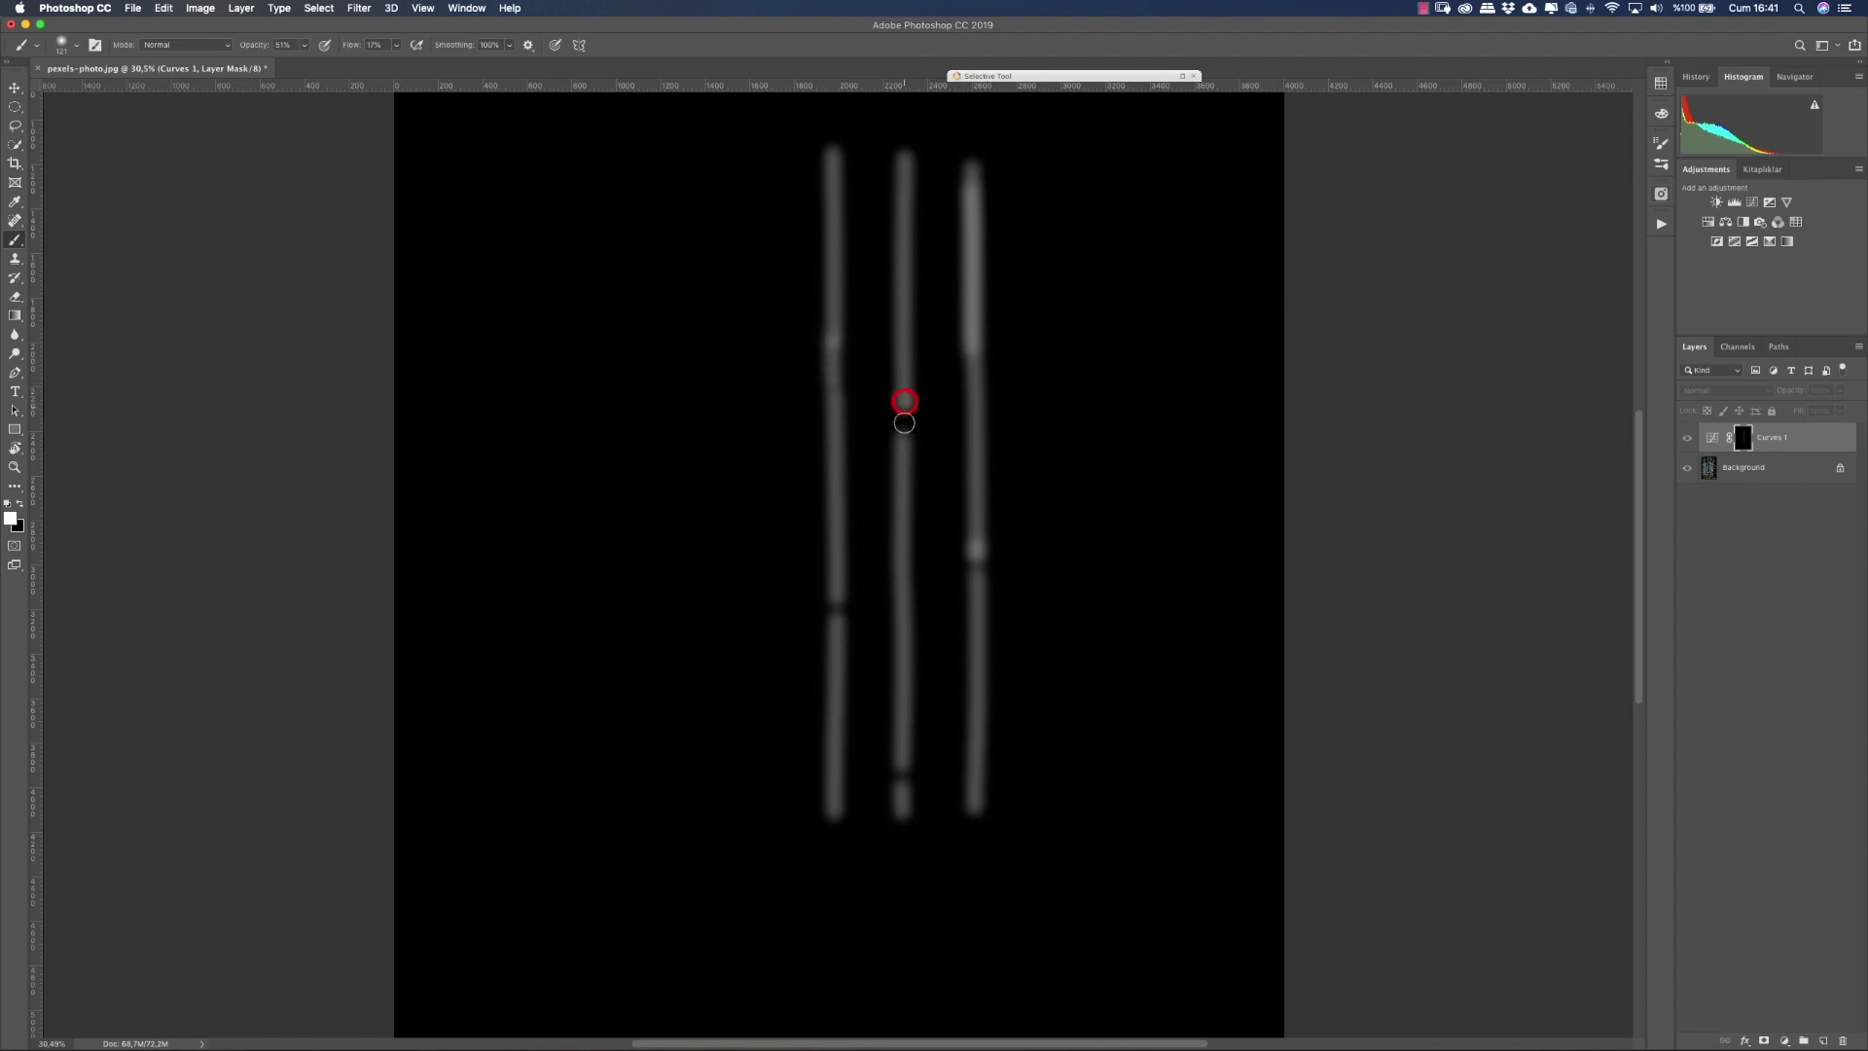
click(976, 554)
click(833, 608)
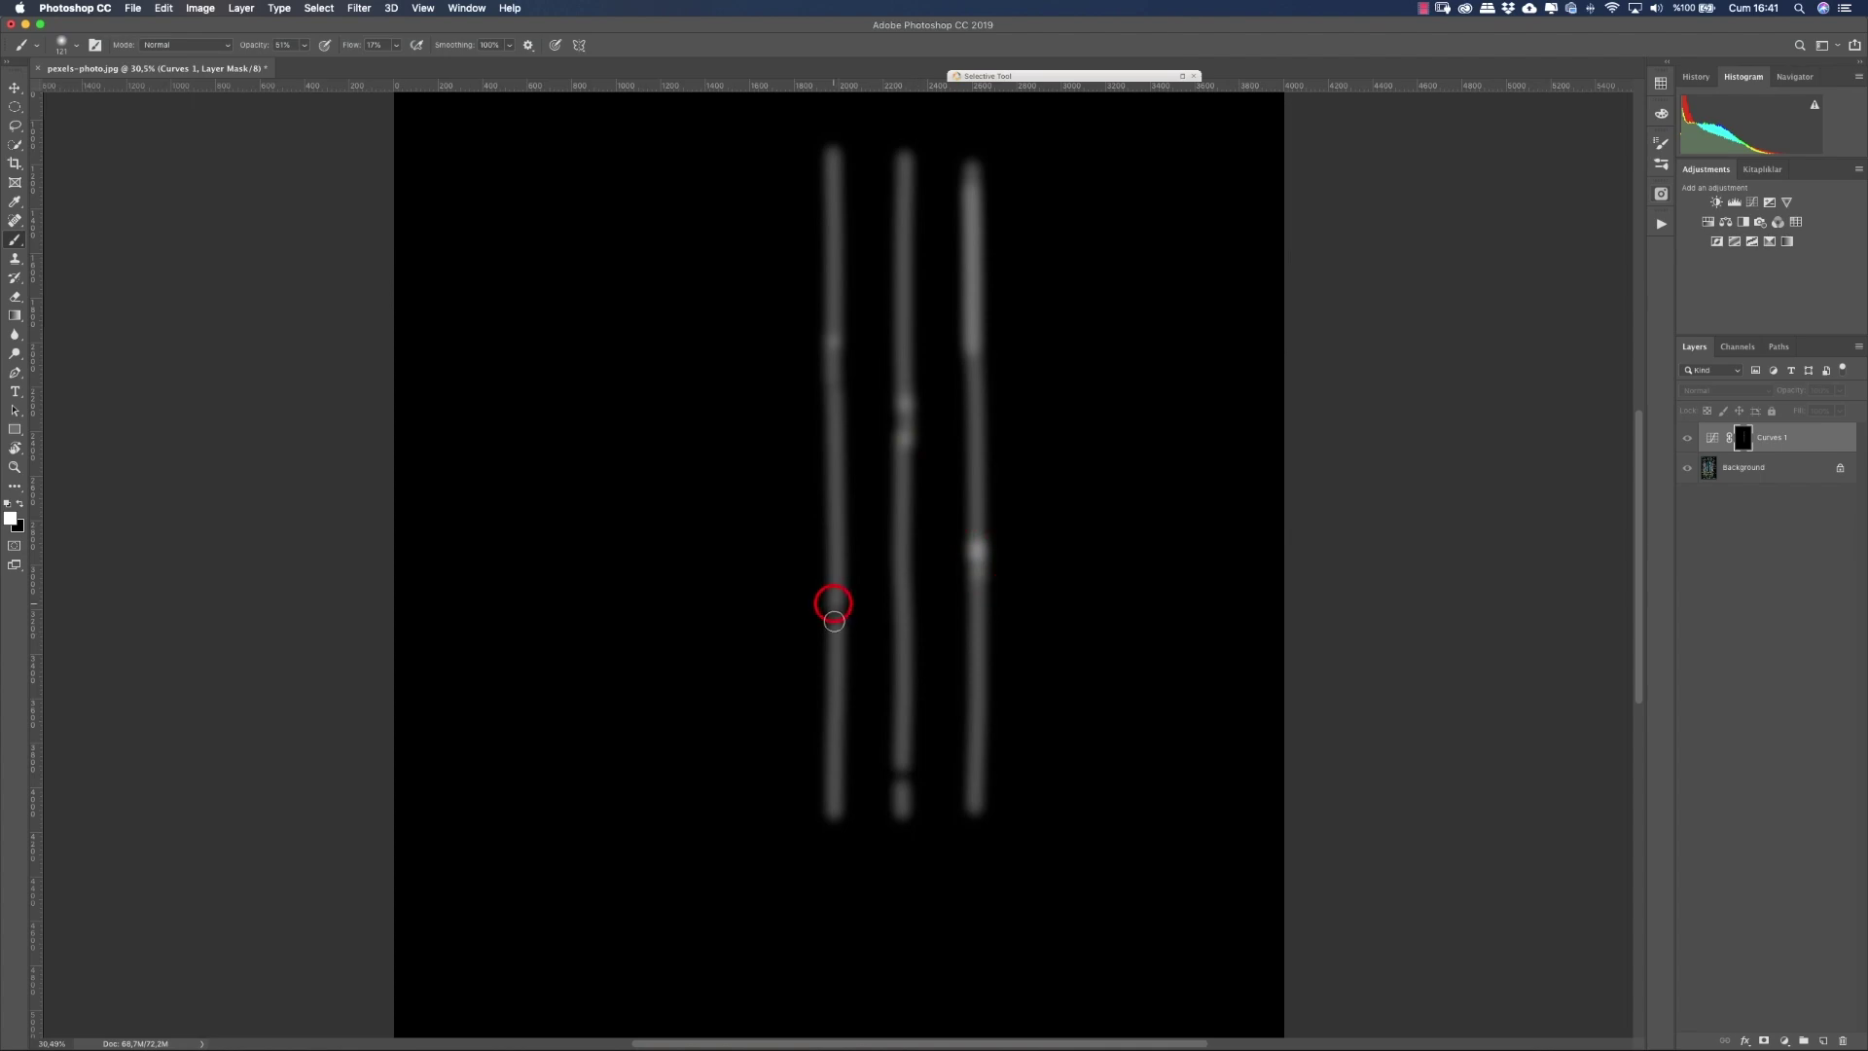
click(901, 768)
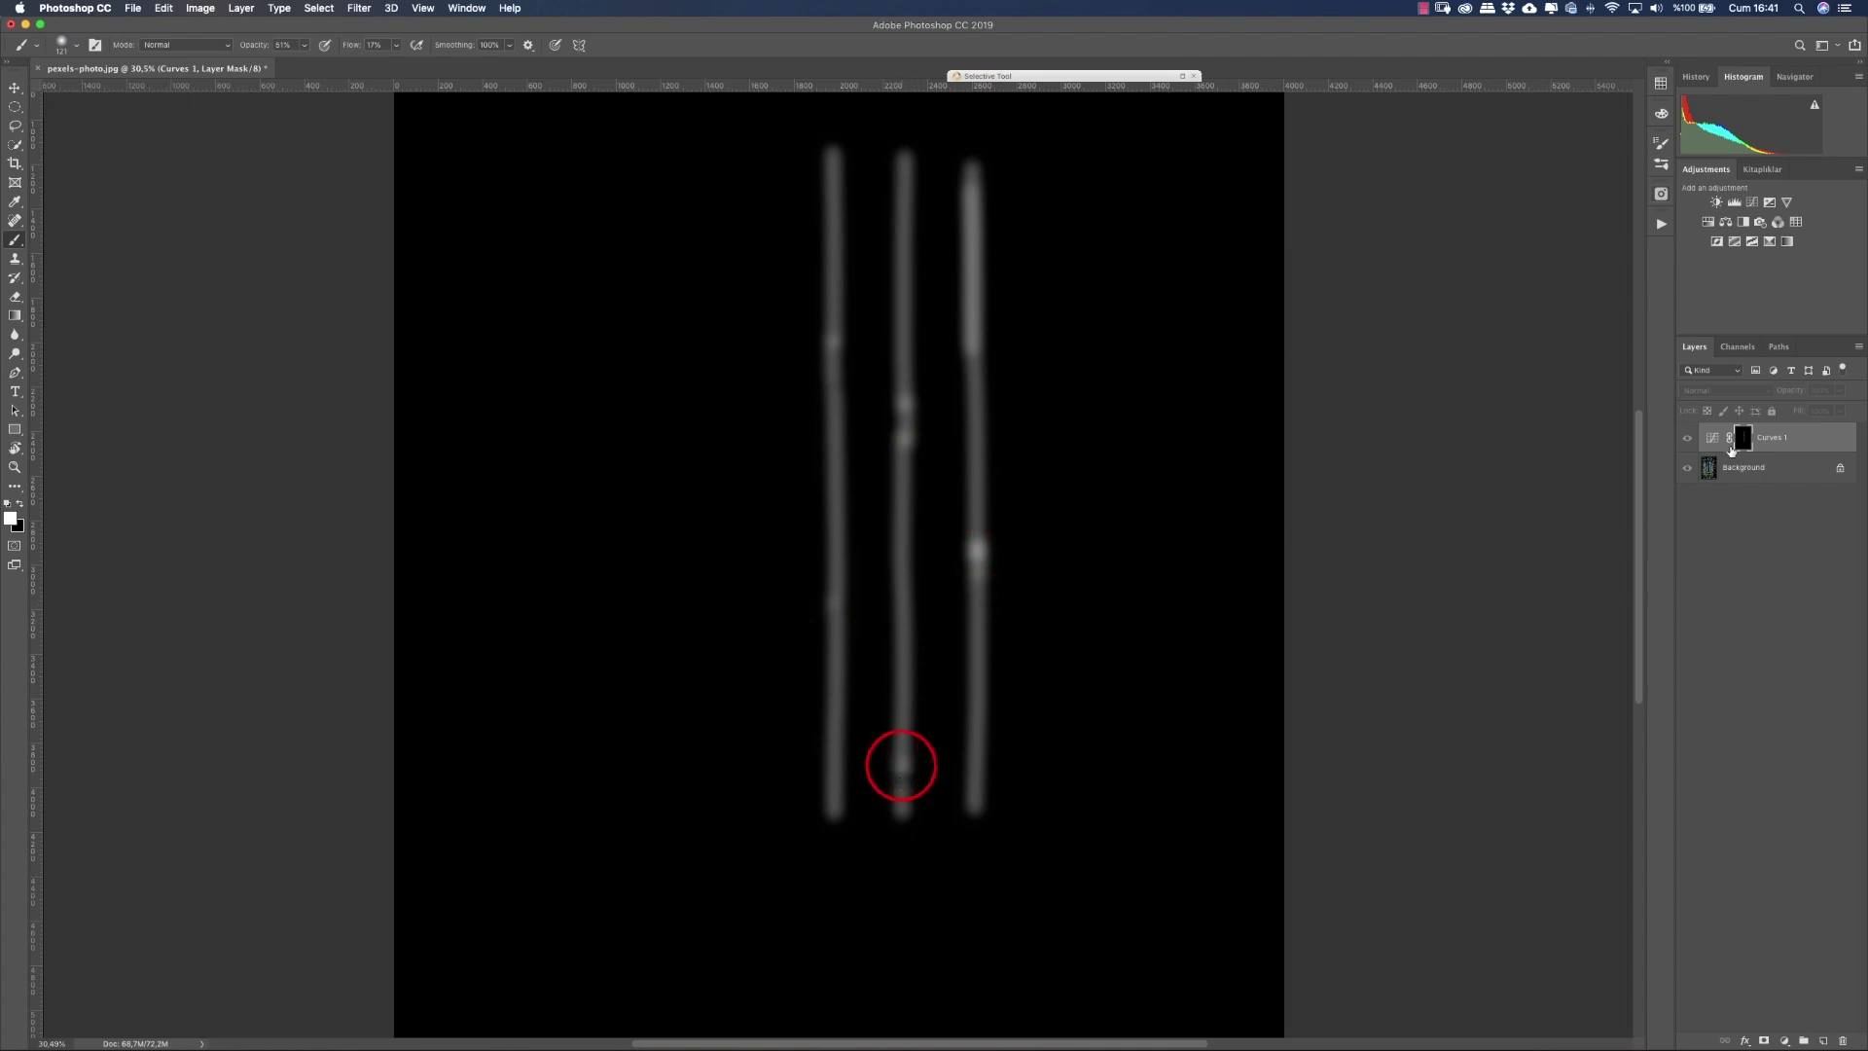
alt+click(1742, 438)
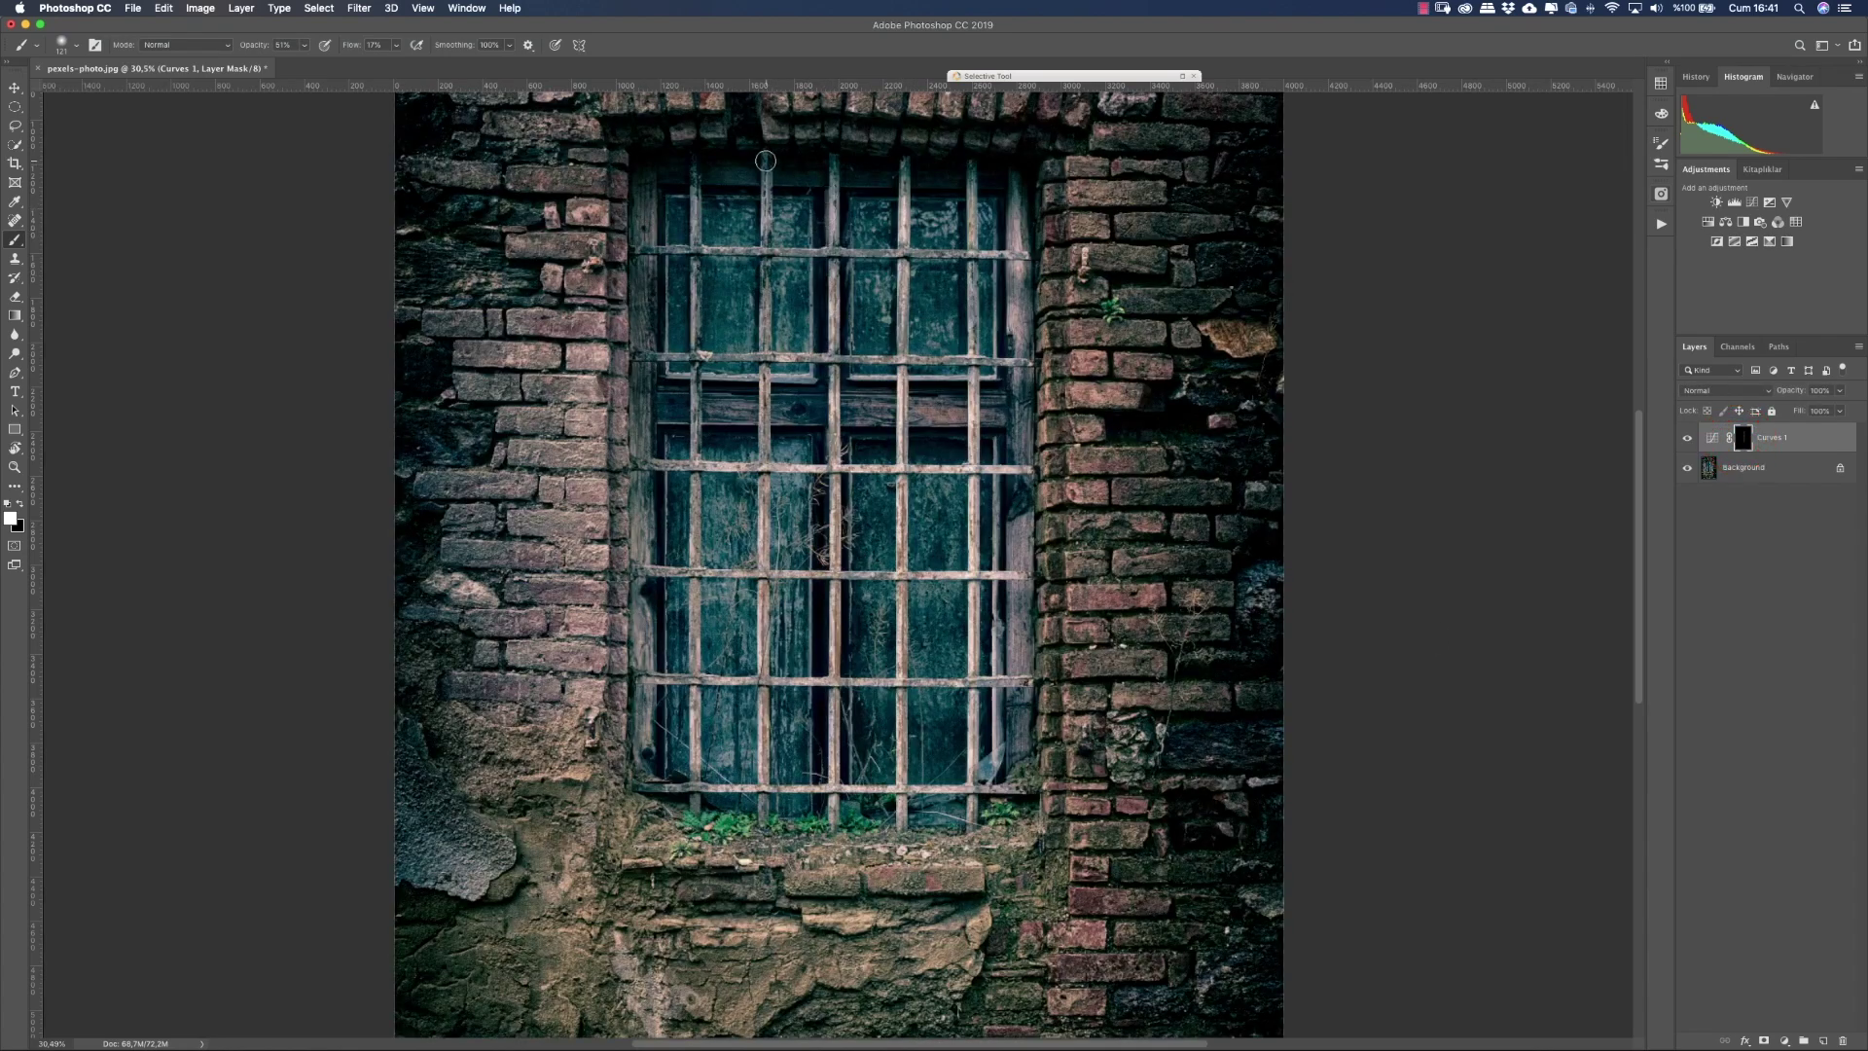
Step: Lighten another window bar and the window's left edge, then toggle Curves 1 to compare
drag(766, 157, 760, 402)
click(755, 391)
click(763, 546)
click(613, 248)
click(620, 464)
click(623, 673)
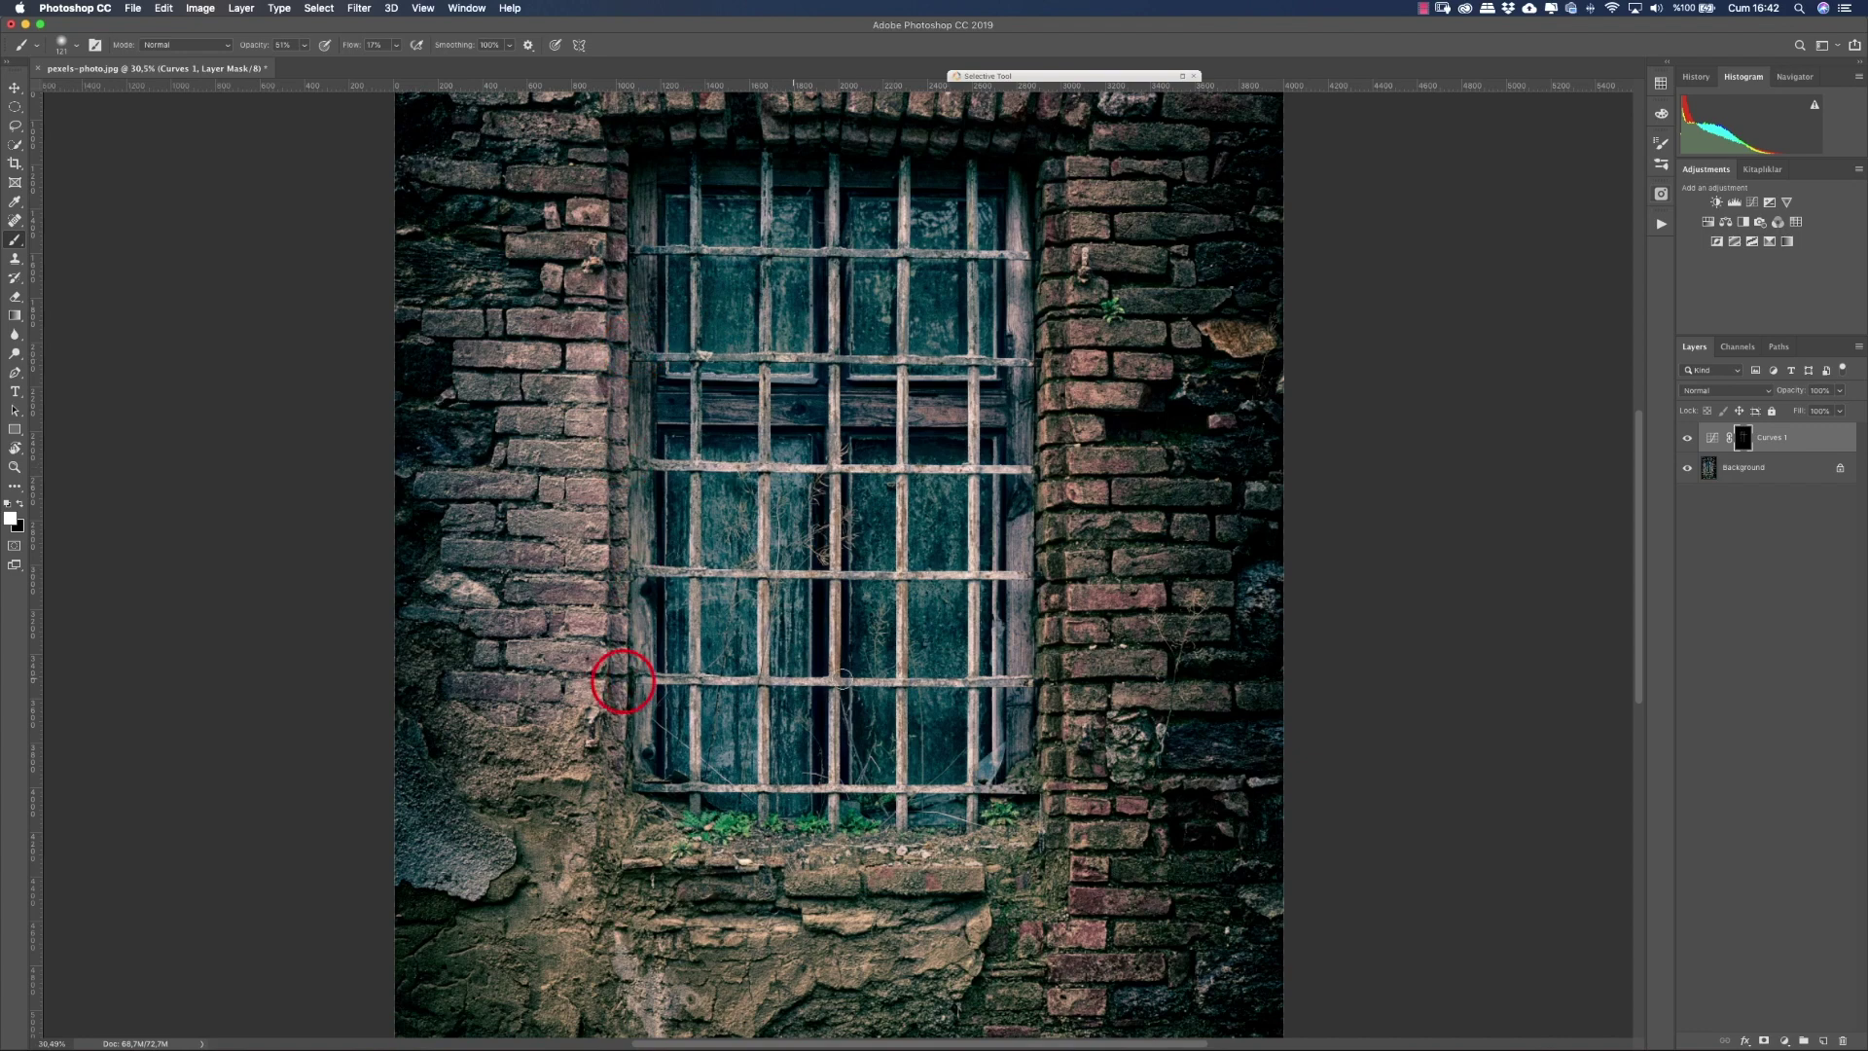
click(1688, 438)
click(1688, 438)
Step: Enlarge the brush to 182 px and dab lightening across the top of the window arch
right_click(496, 324)
drag(627, 363, 640, 362)
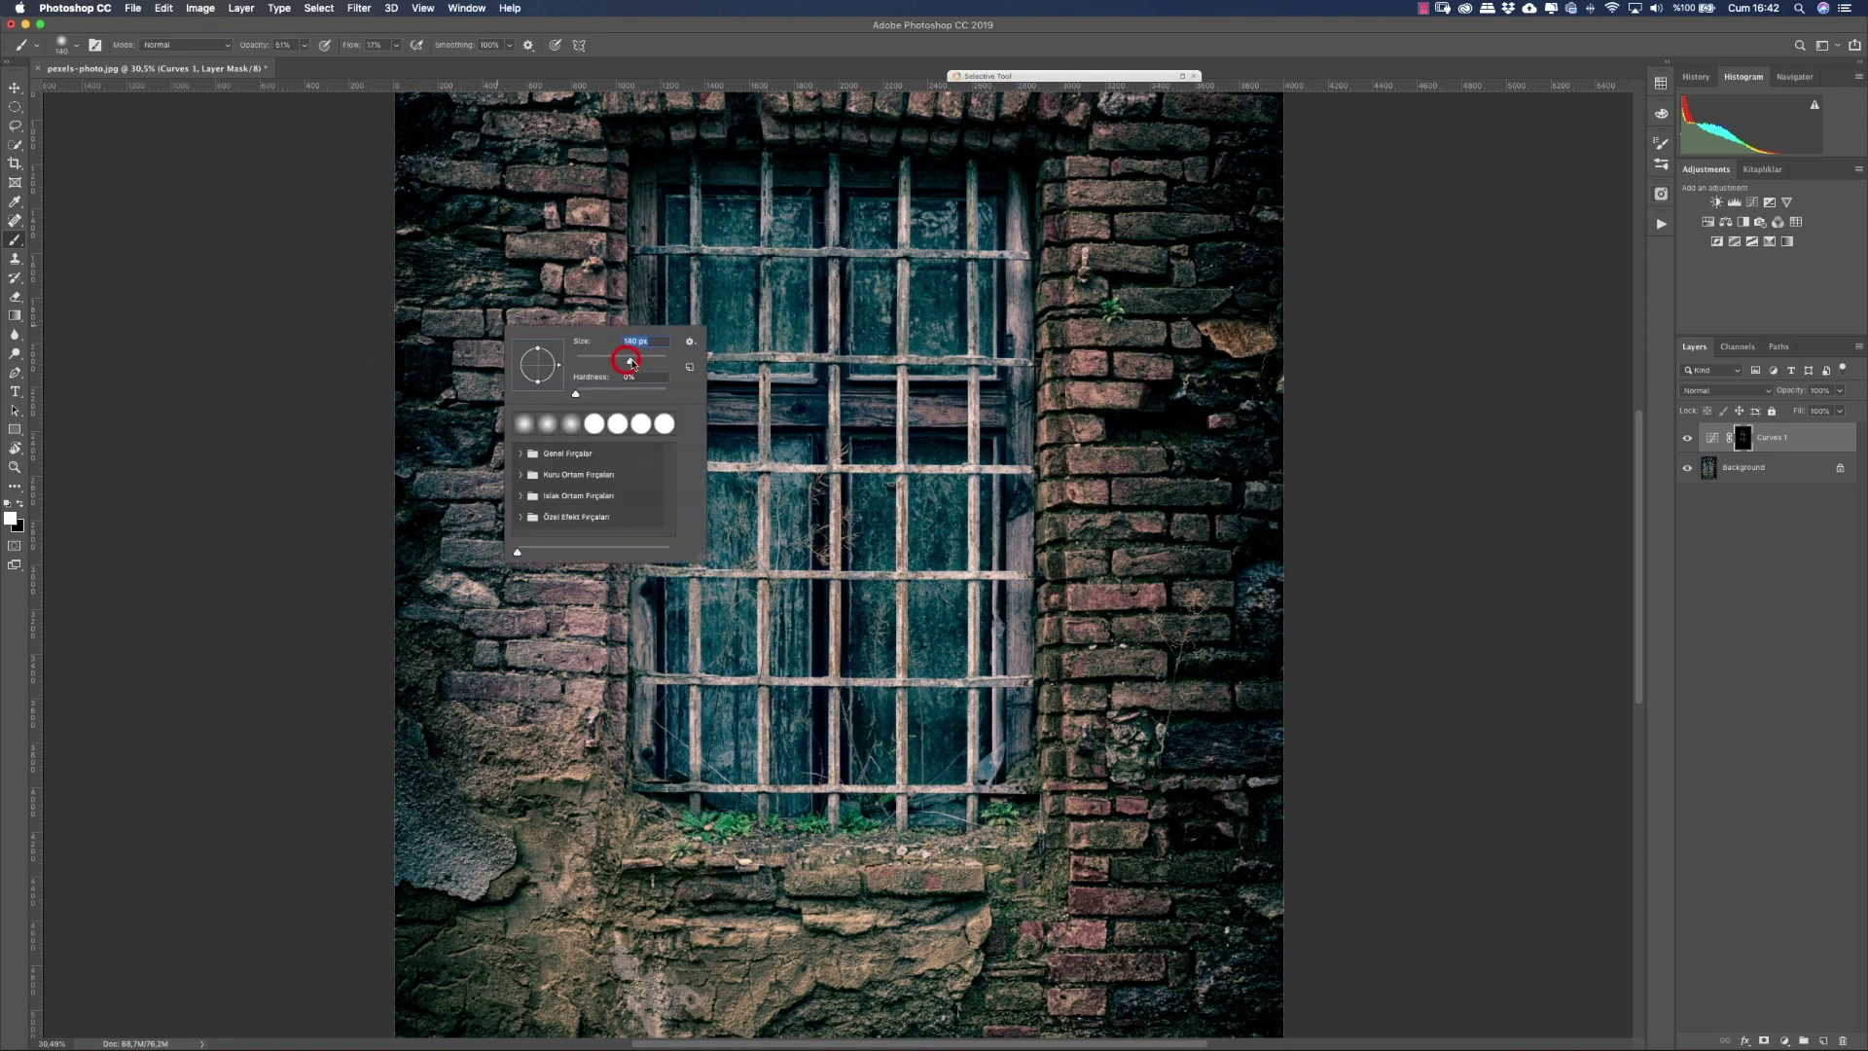
click(779, 104)
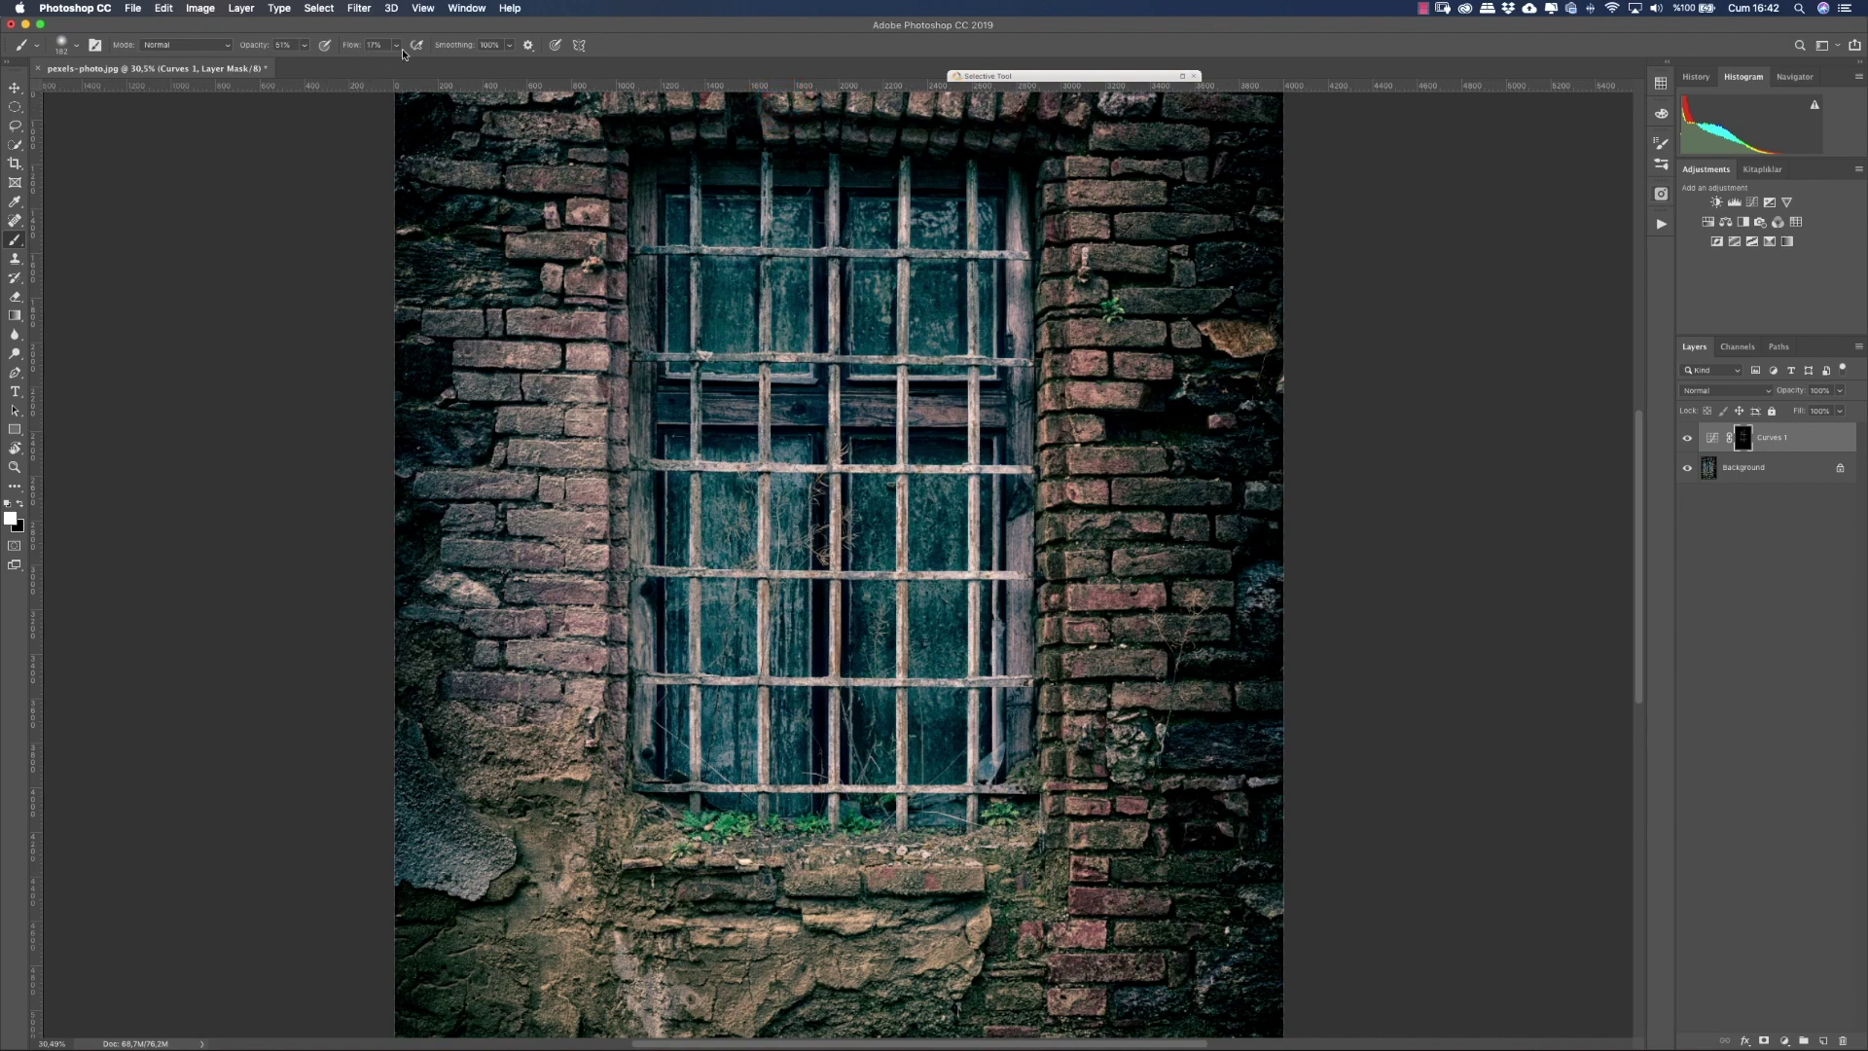
click(769, 97)
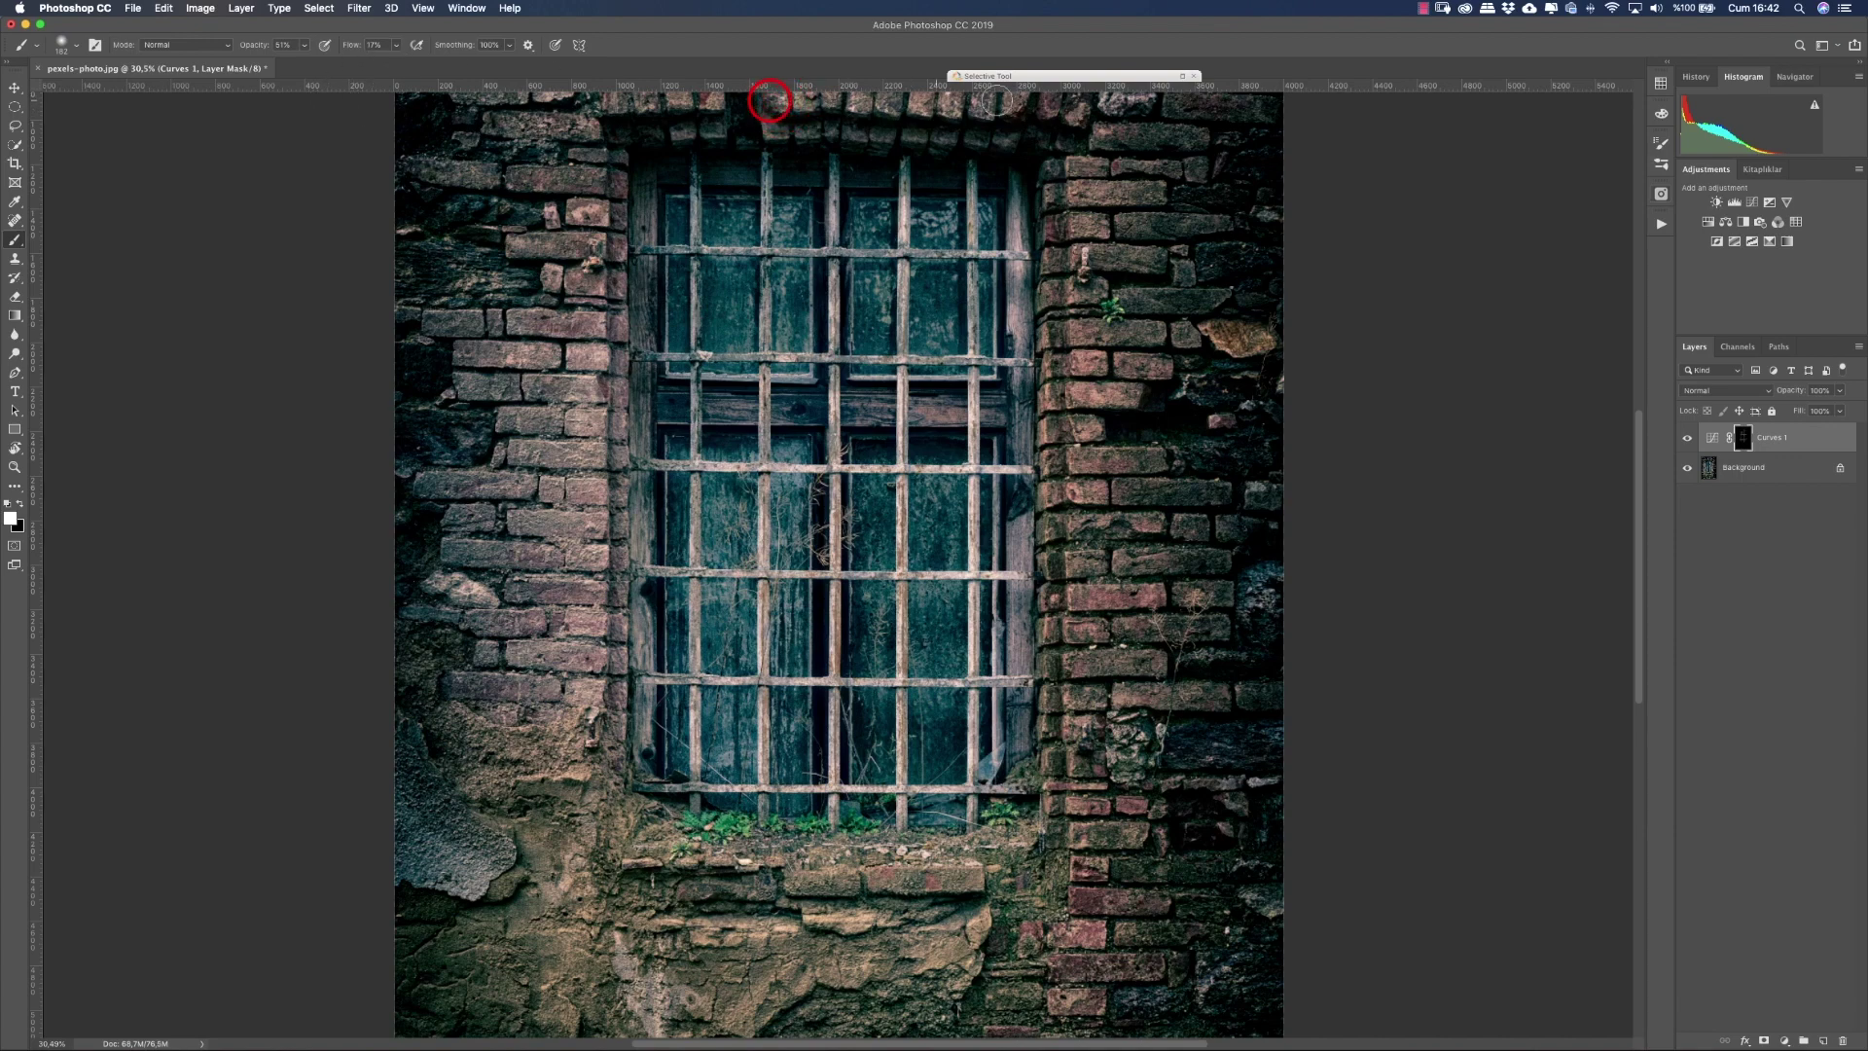
click(1086, 120)
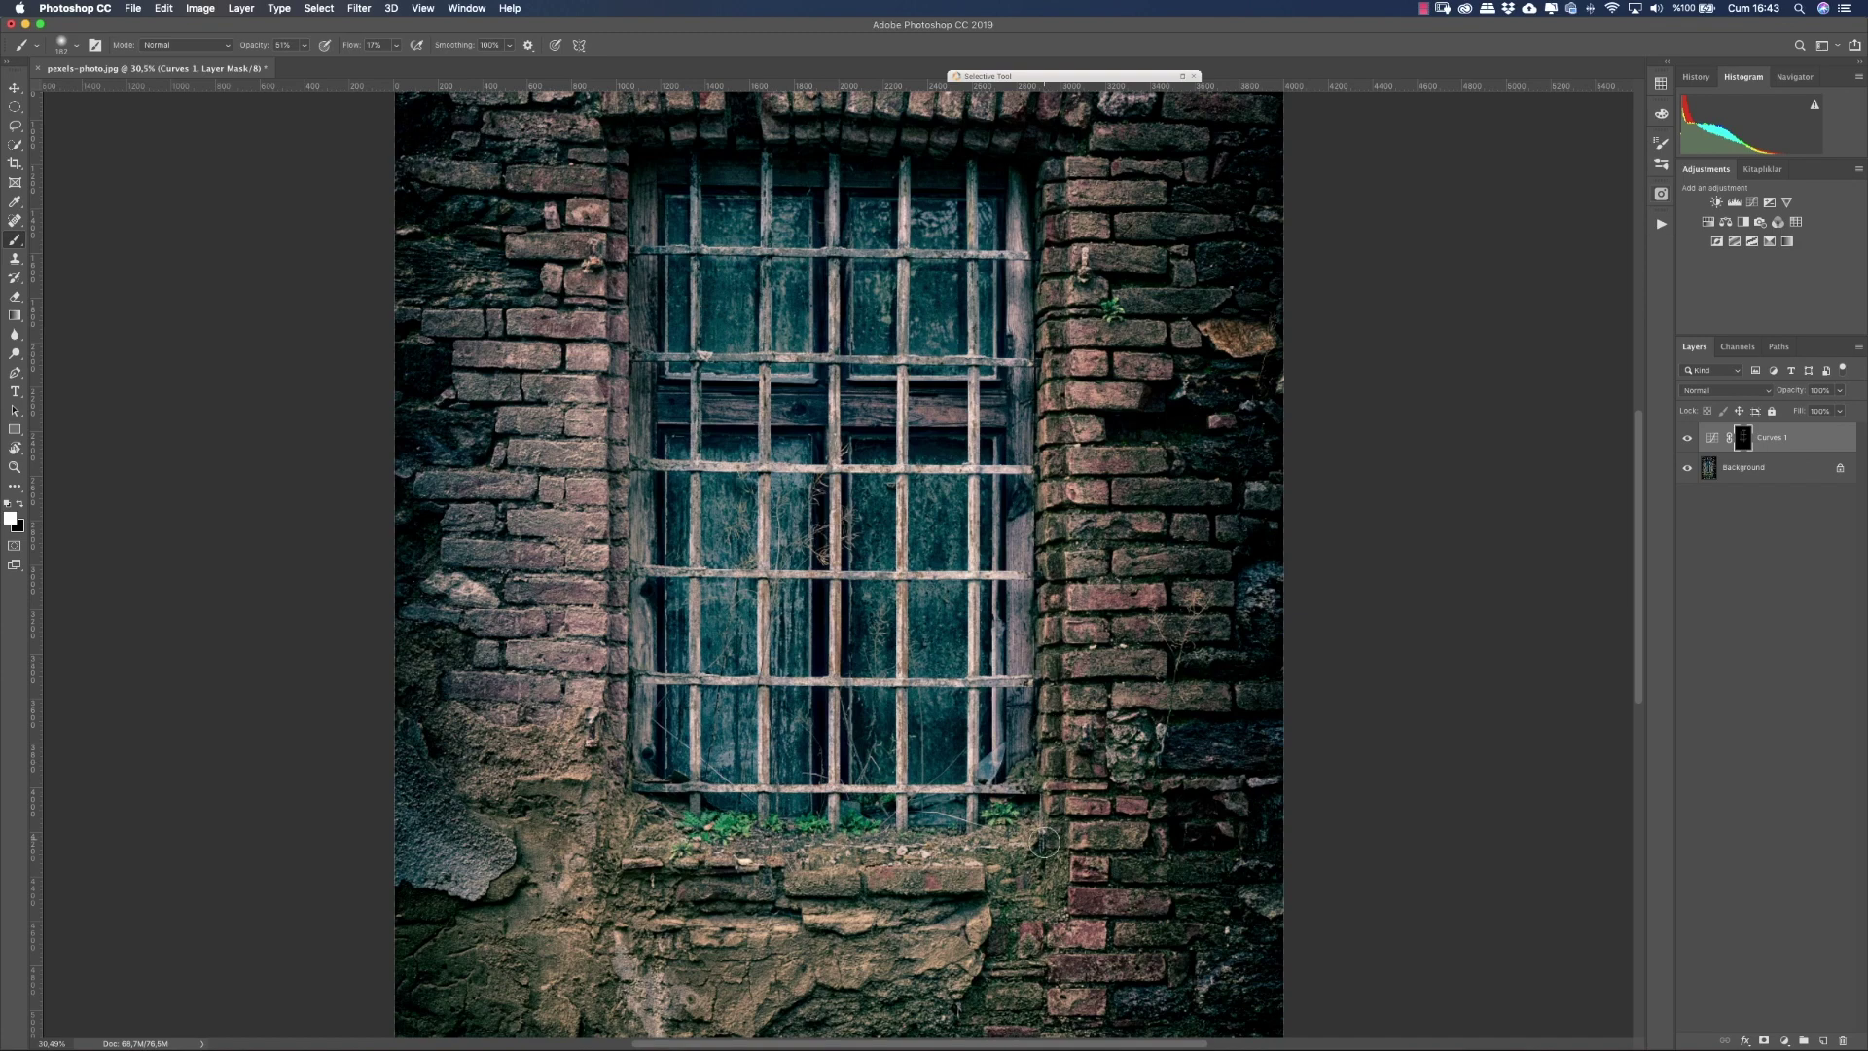
click(601, 120)
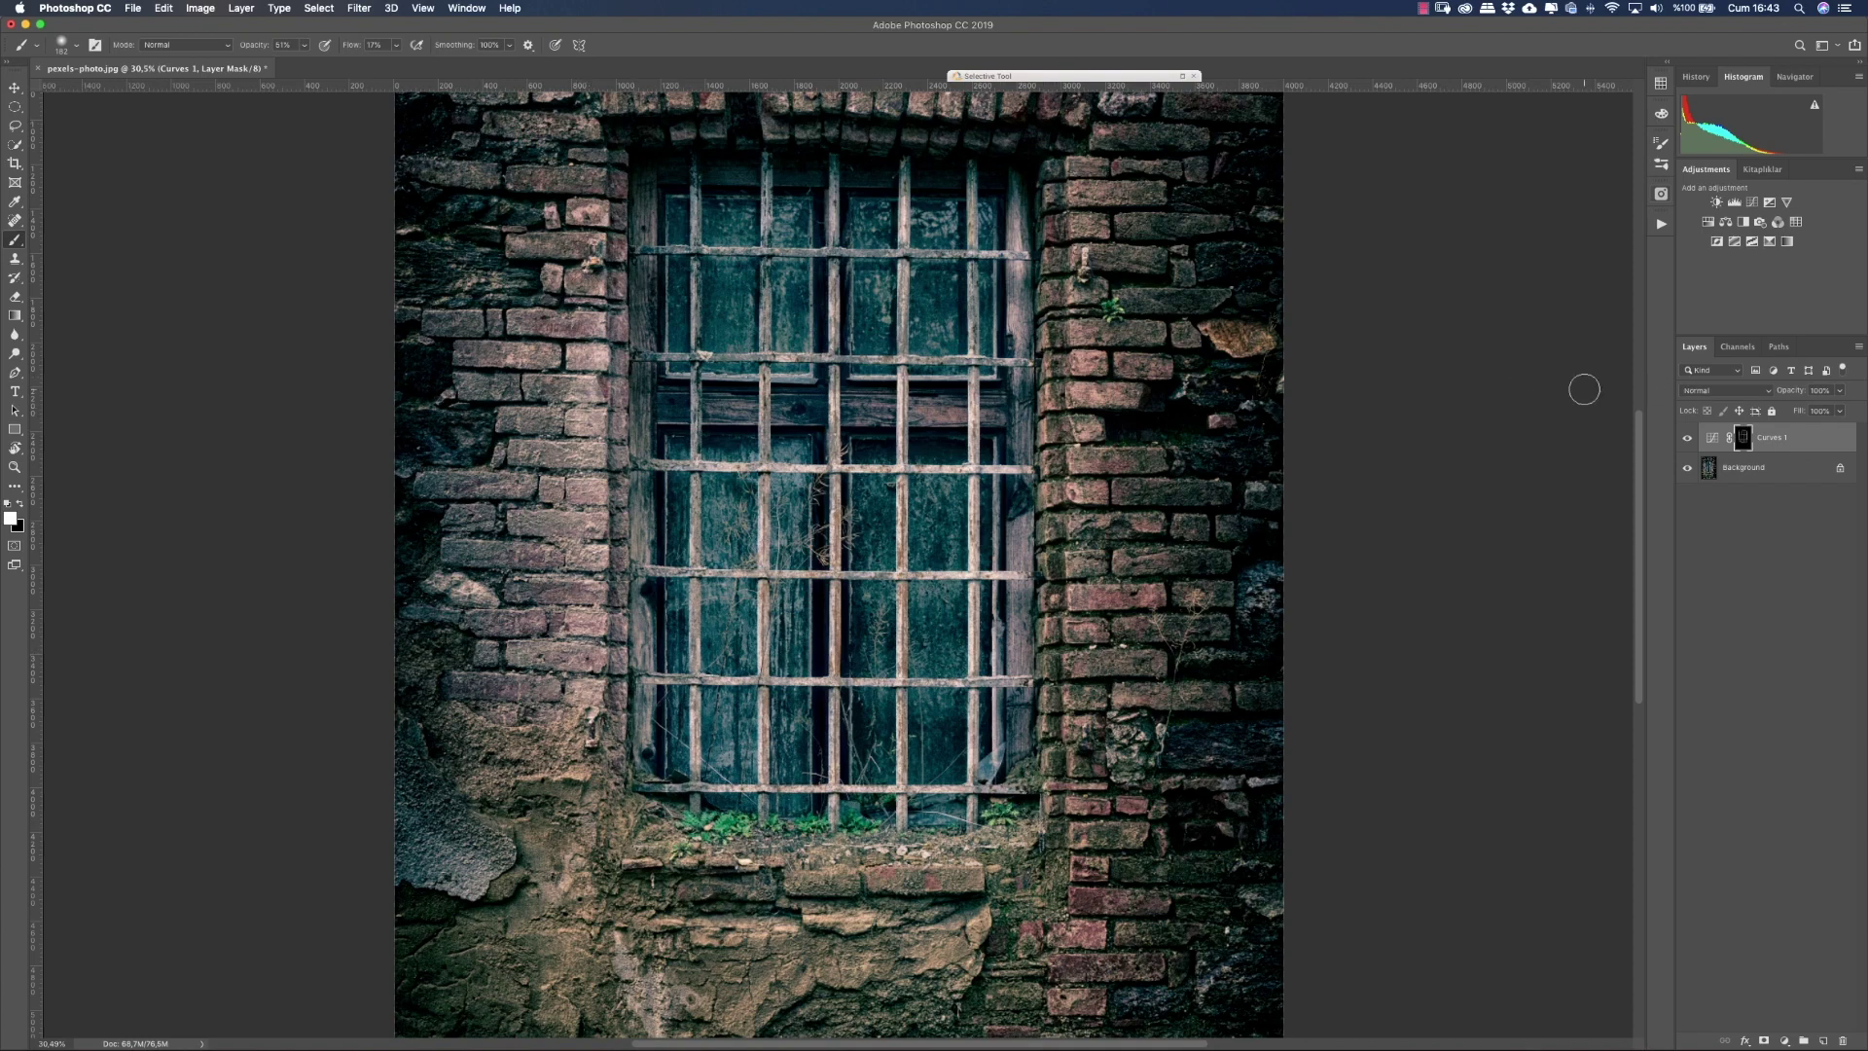
Step: Add a Curves 2 layer with the midpoint lowered from 147 to 111 and an inverted mask
click(1754, 203)
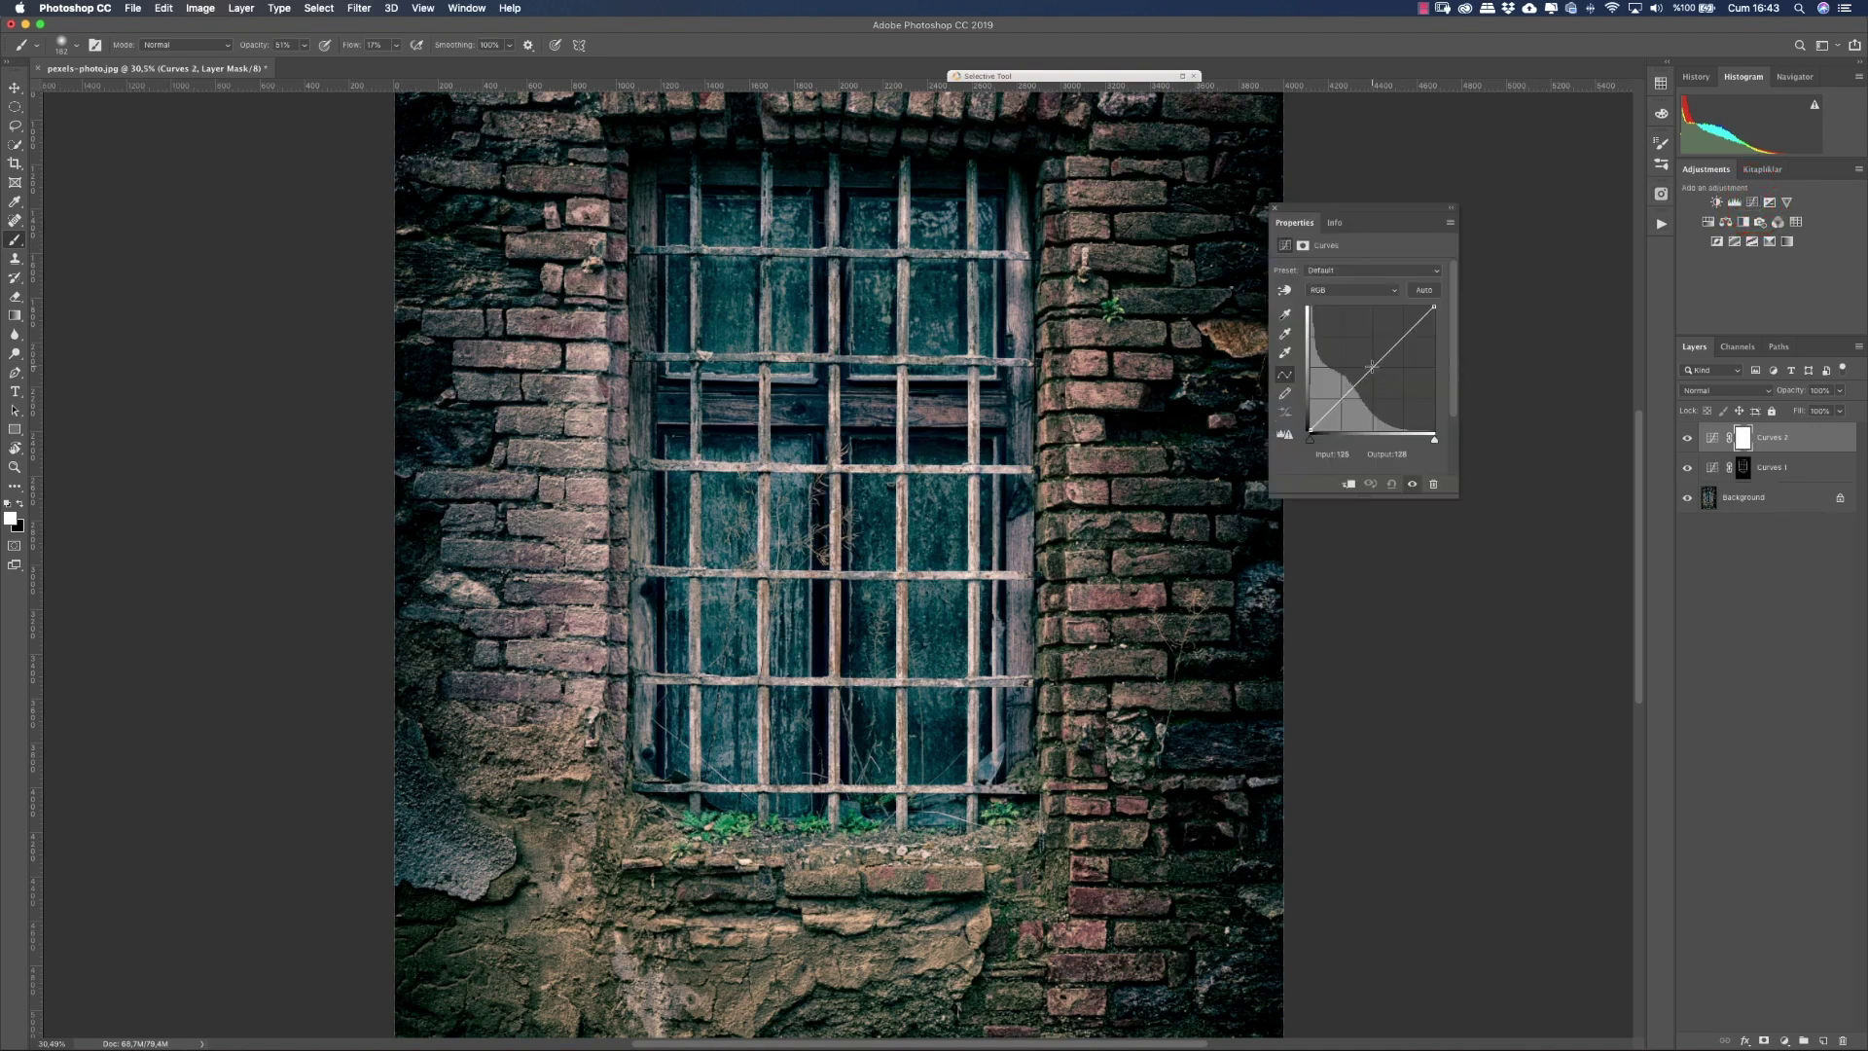
drag(1372, 366, 1381, 376)
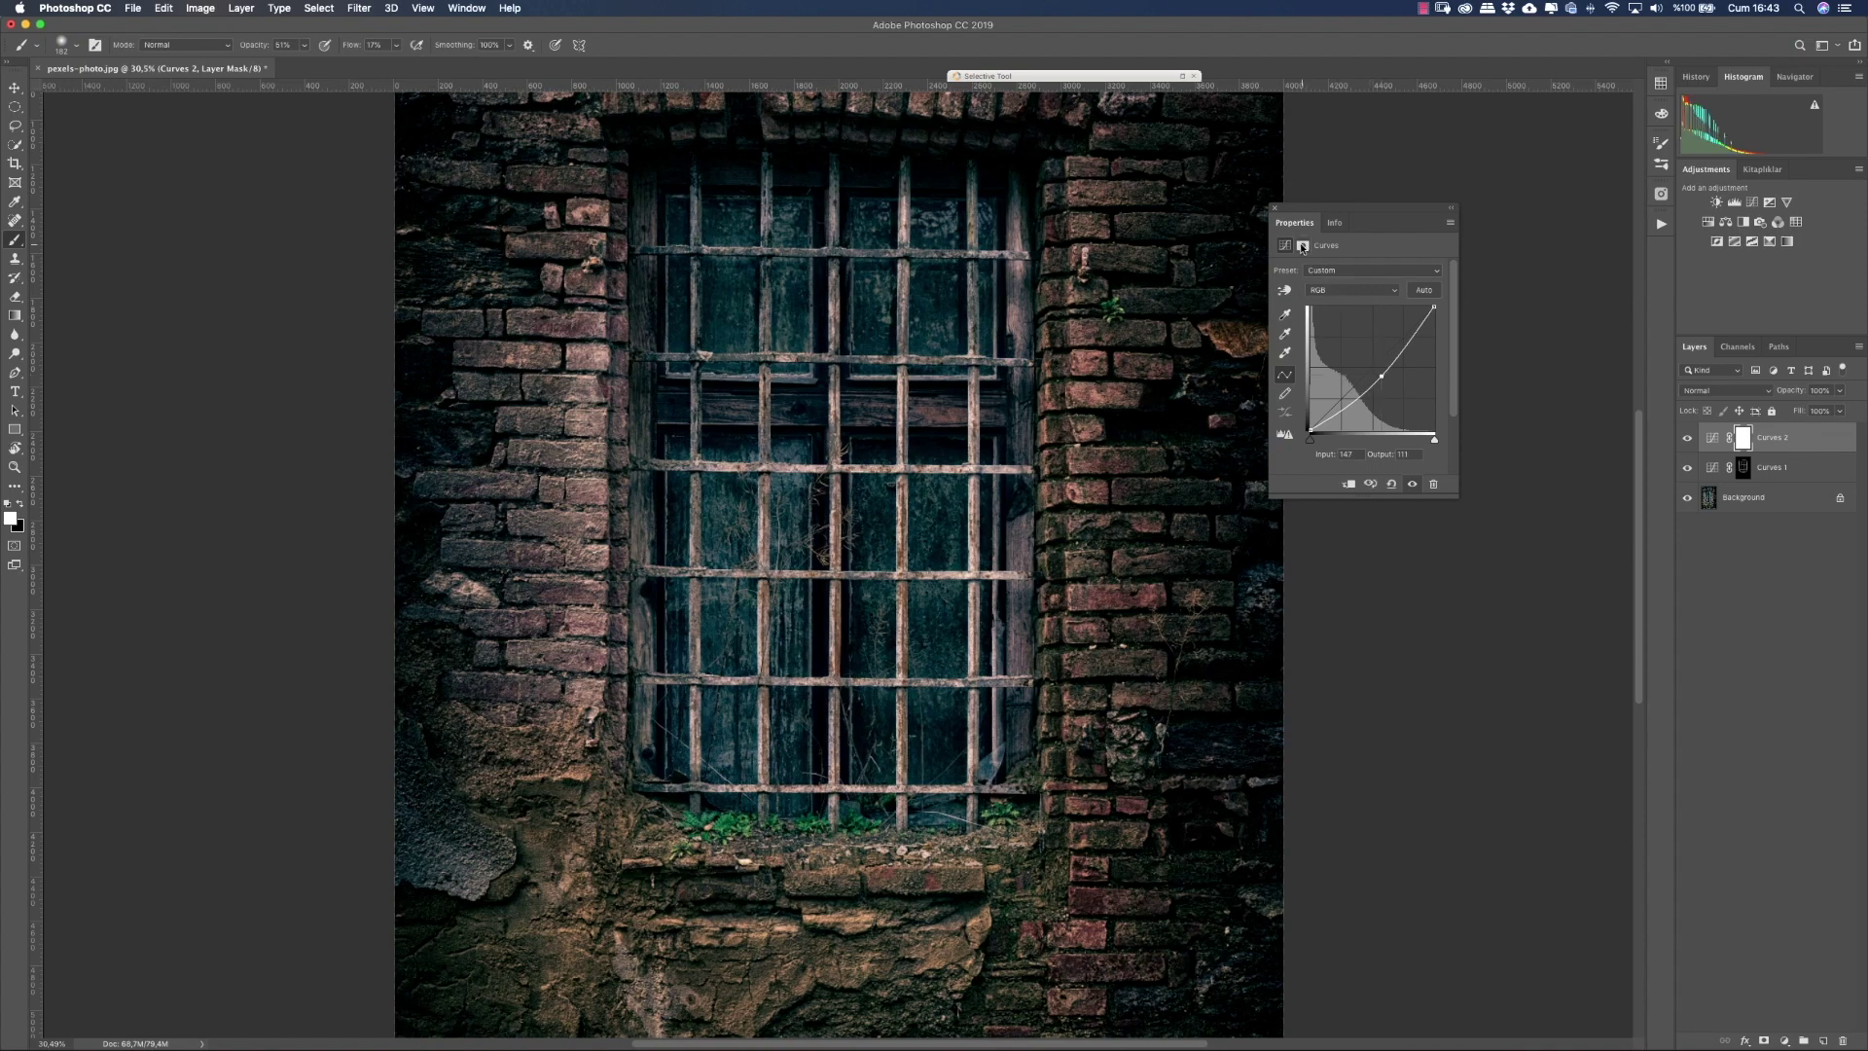
click(1303, 245)
click(1401, 453)
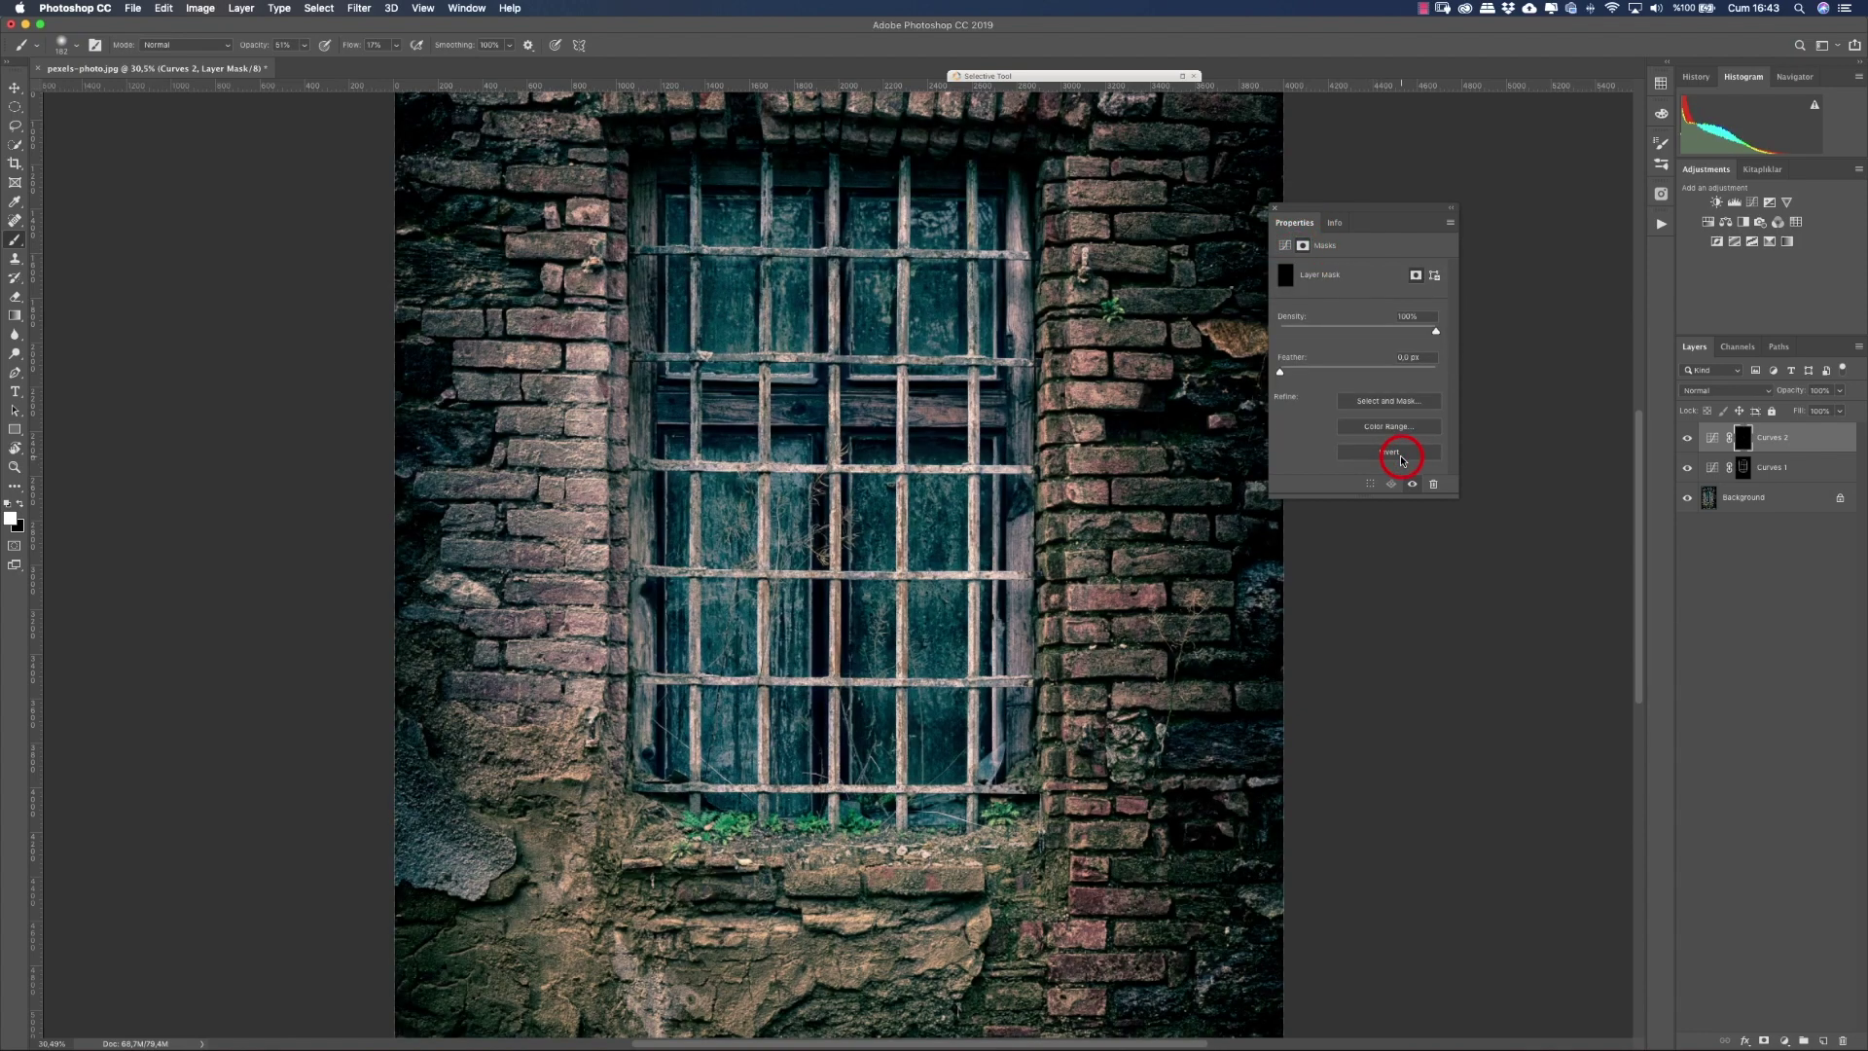
click(1271, 209)
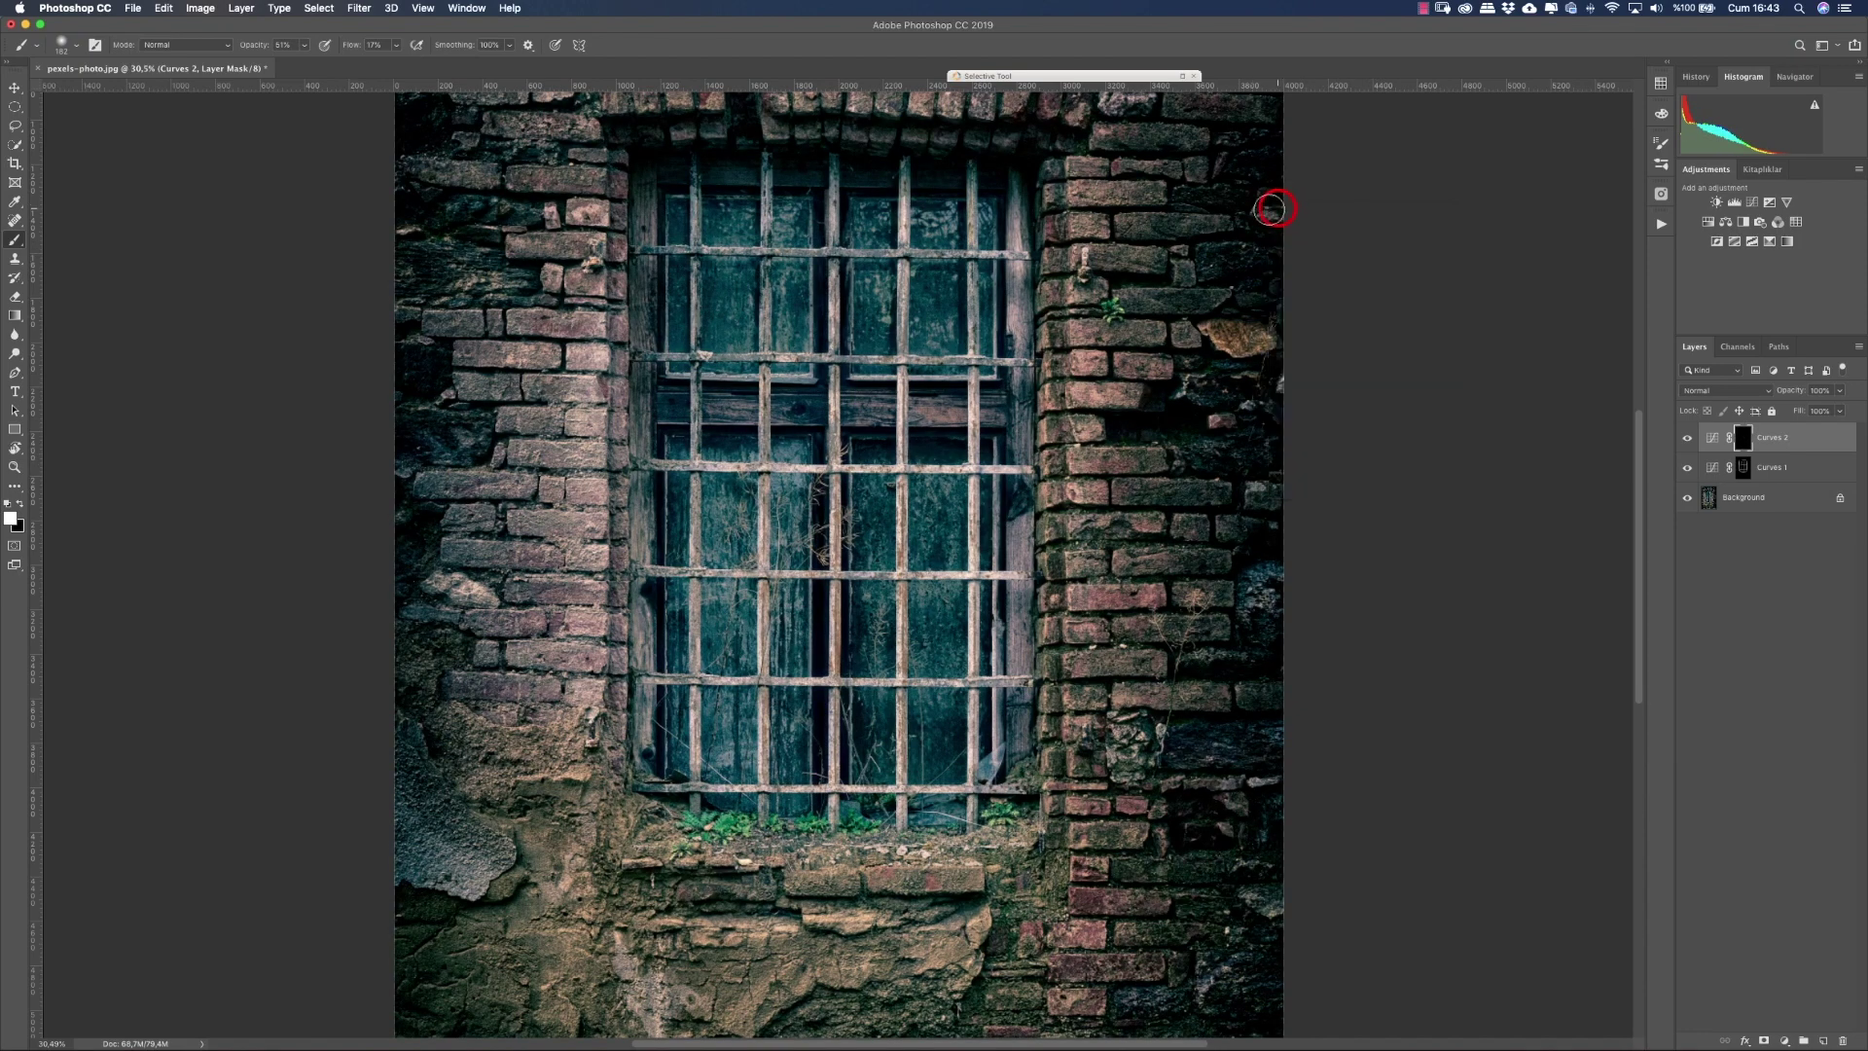
Step: Set the brush to 380 px and paint darkening along the photo's left edge
right_click(1210, 204)
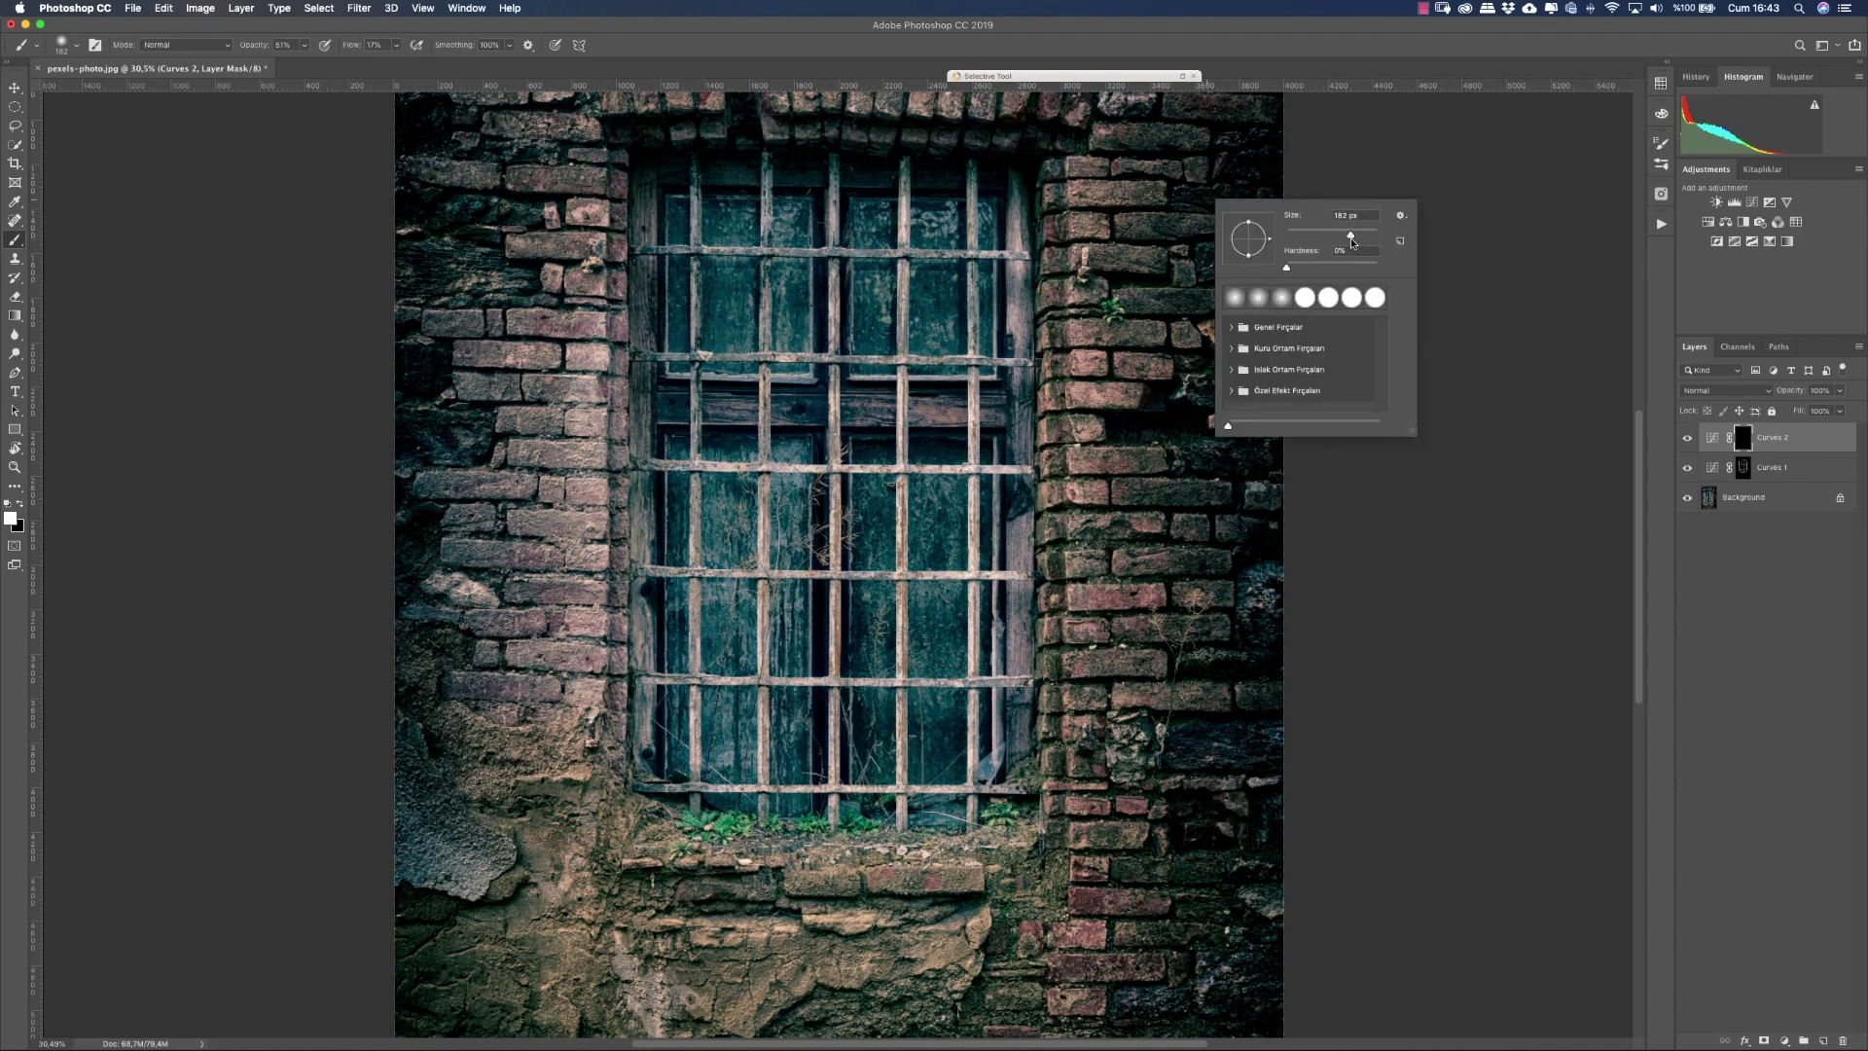
drag(1351, 236, 1363, 236)
click(1244, 118)
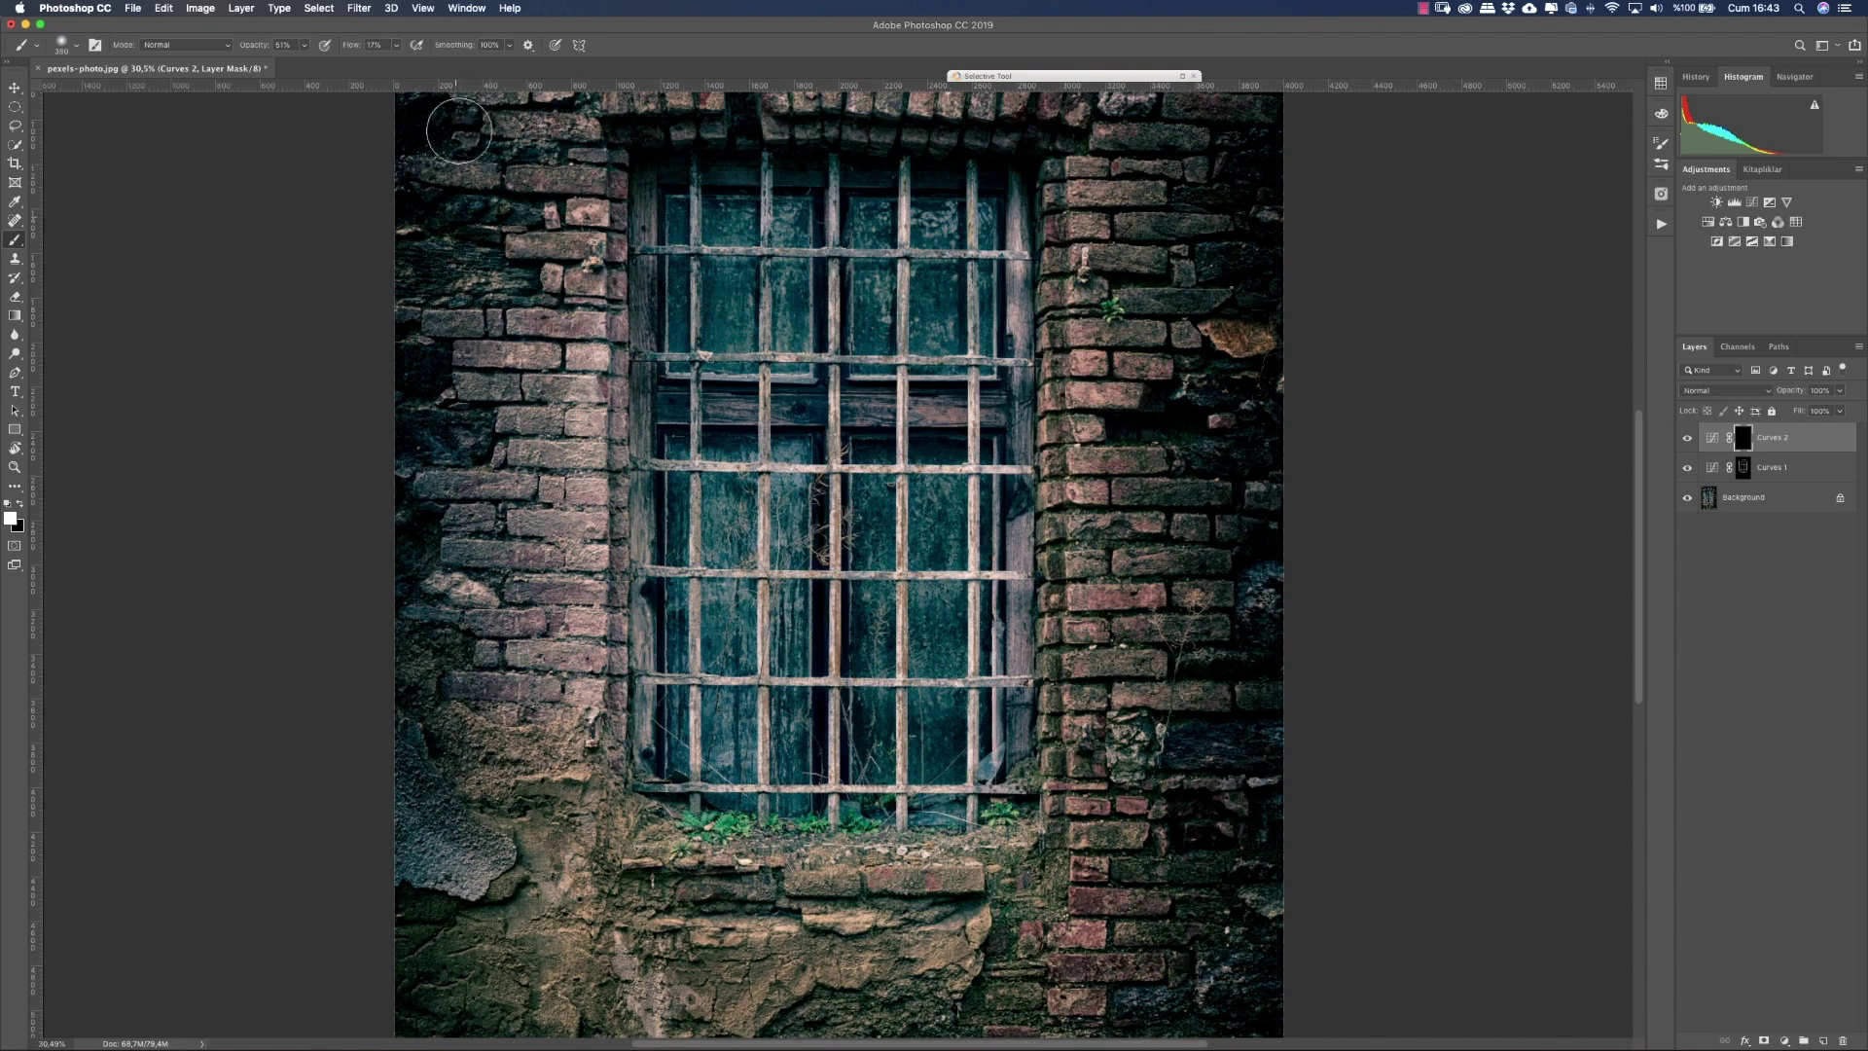
drag(463, 964, 610, 301)
Step: Paint Curves 2 darkening along the top, the left edge and both lower corners
scroll(835, 490, up, 5)
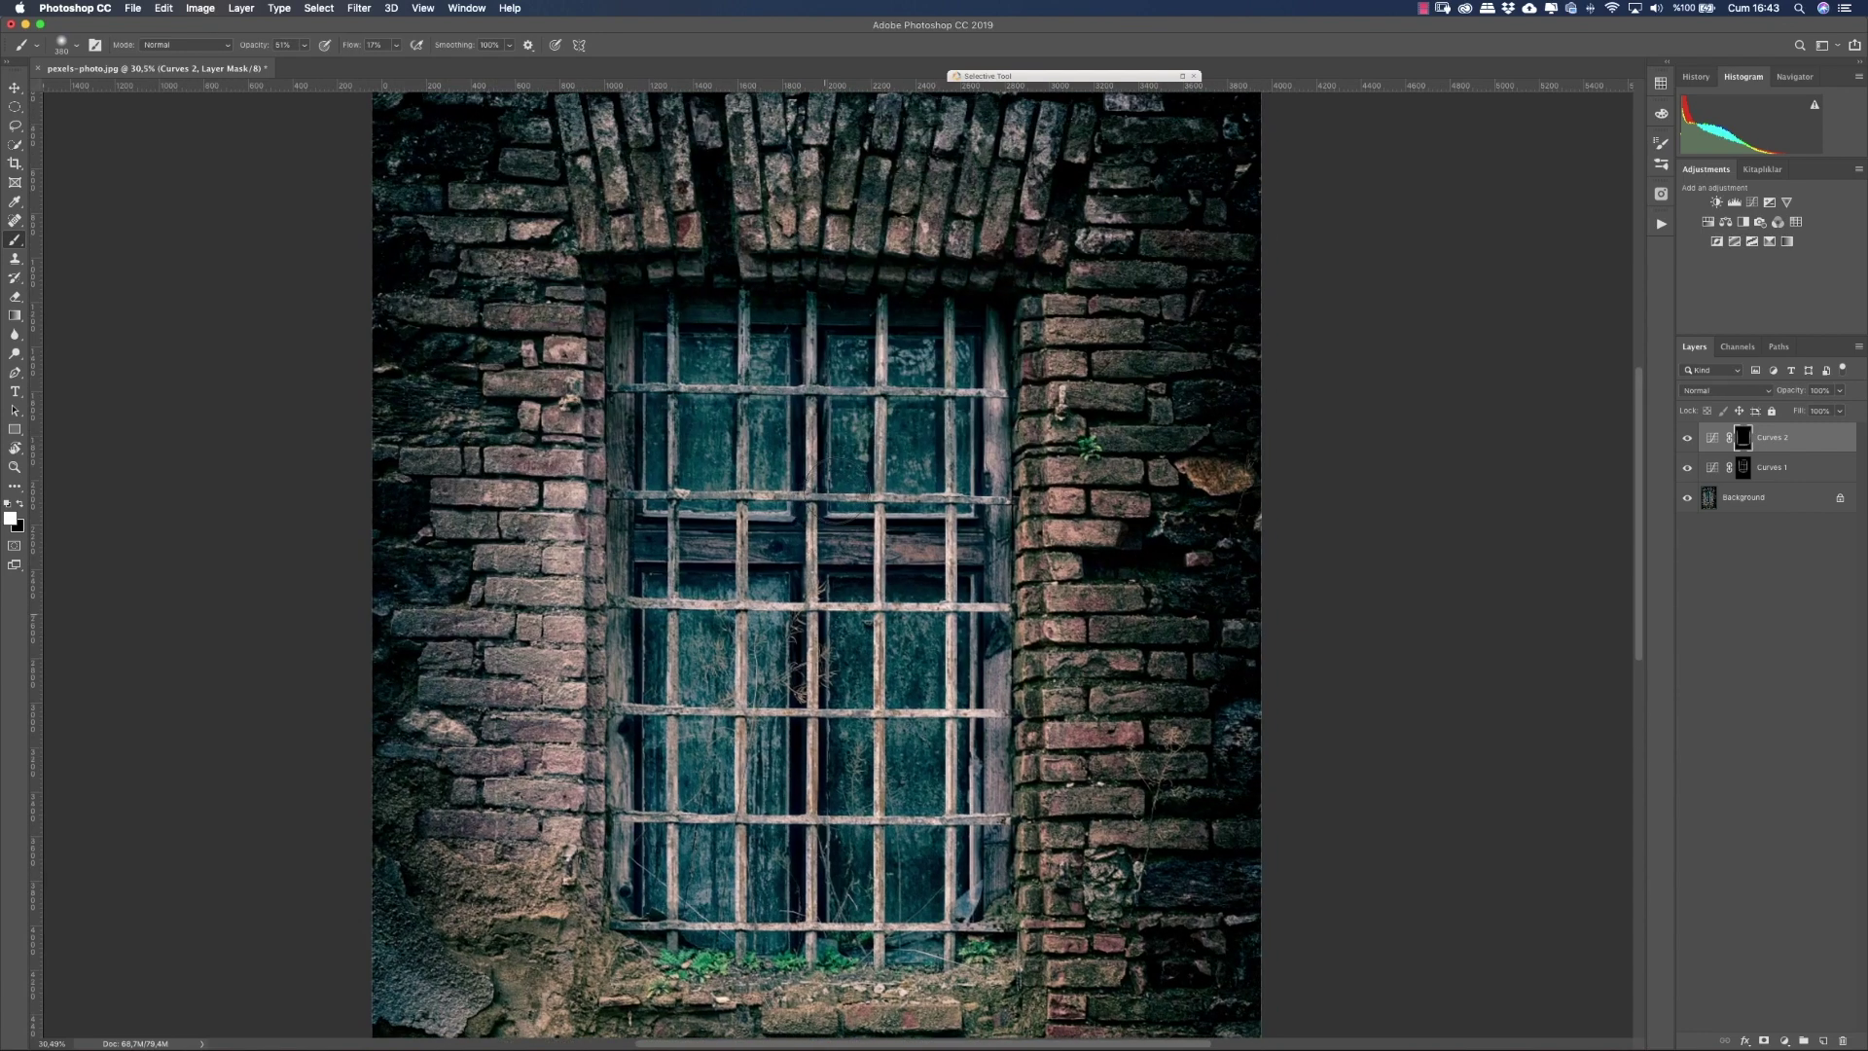
scroll(836, 489, down, 2)
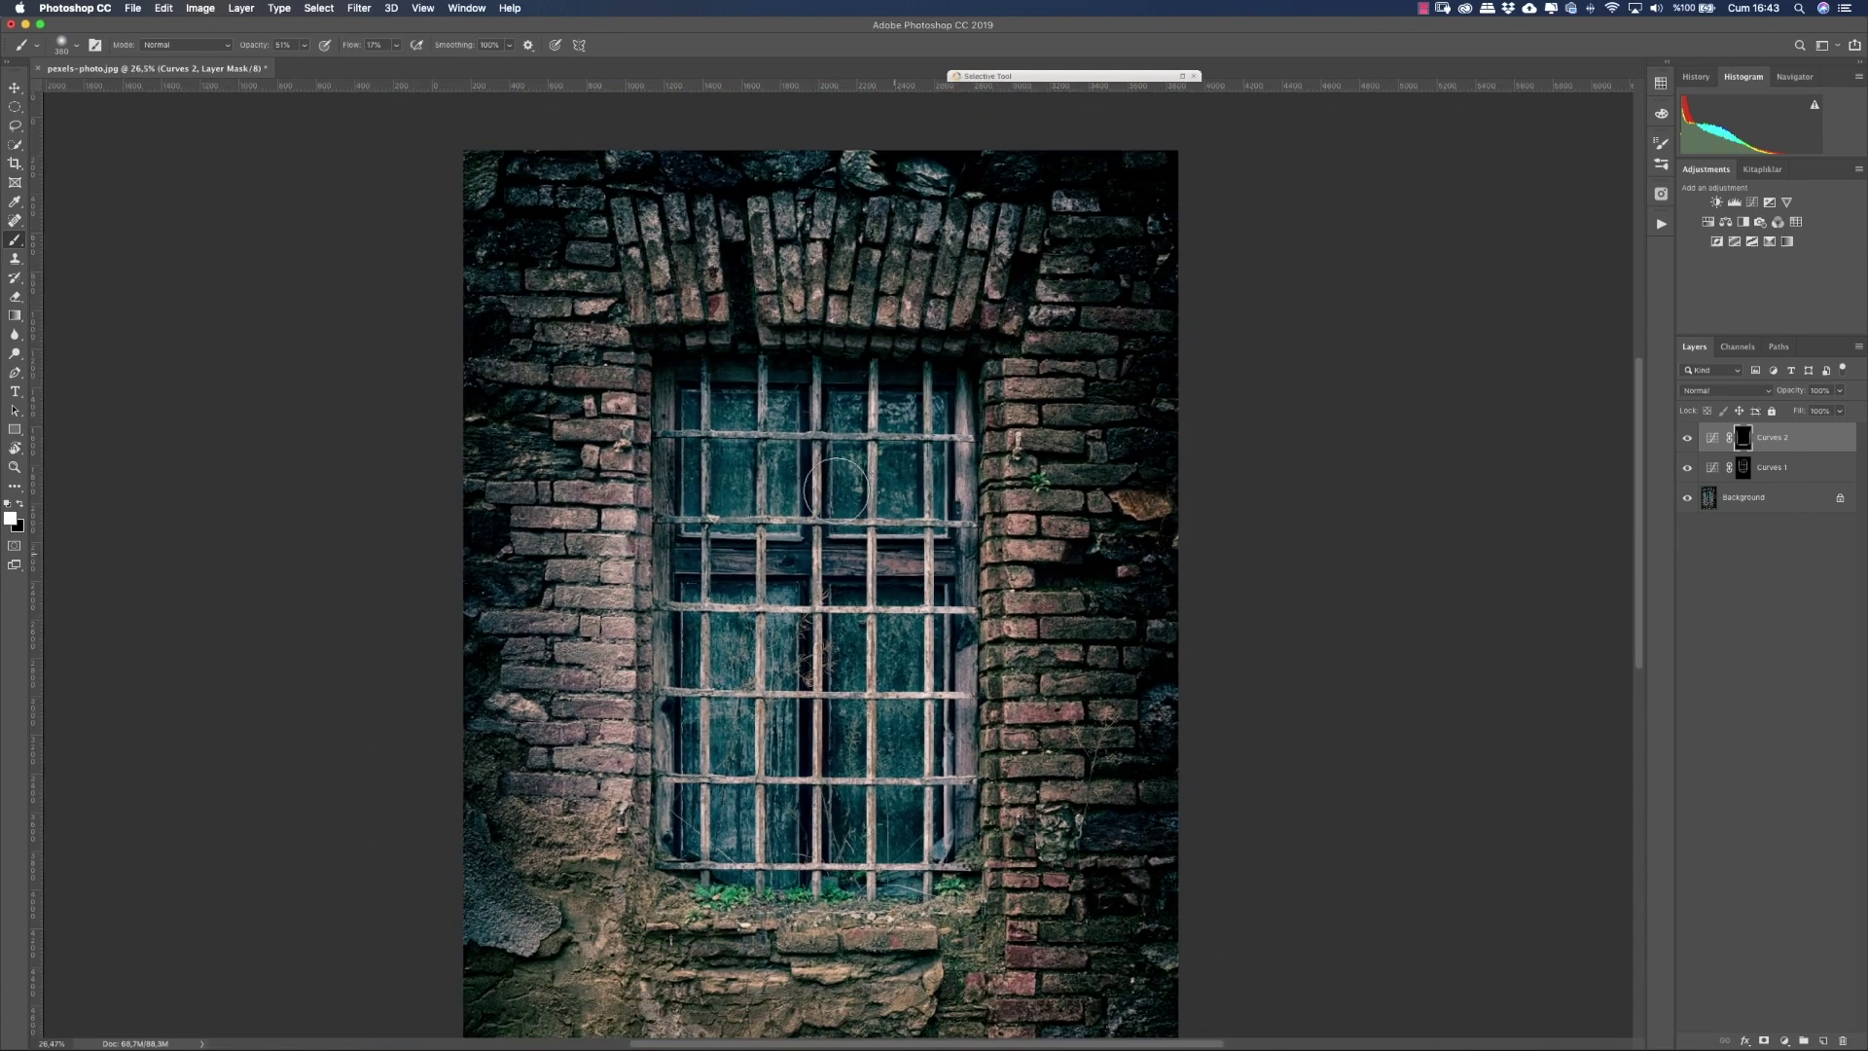
click(615, 198)
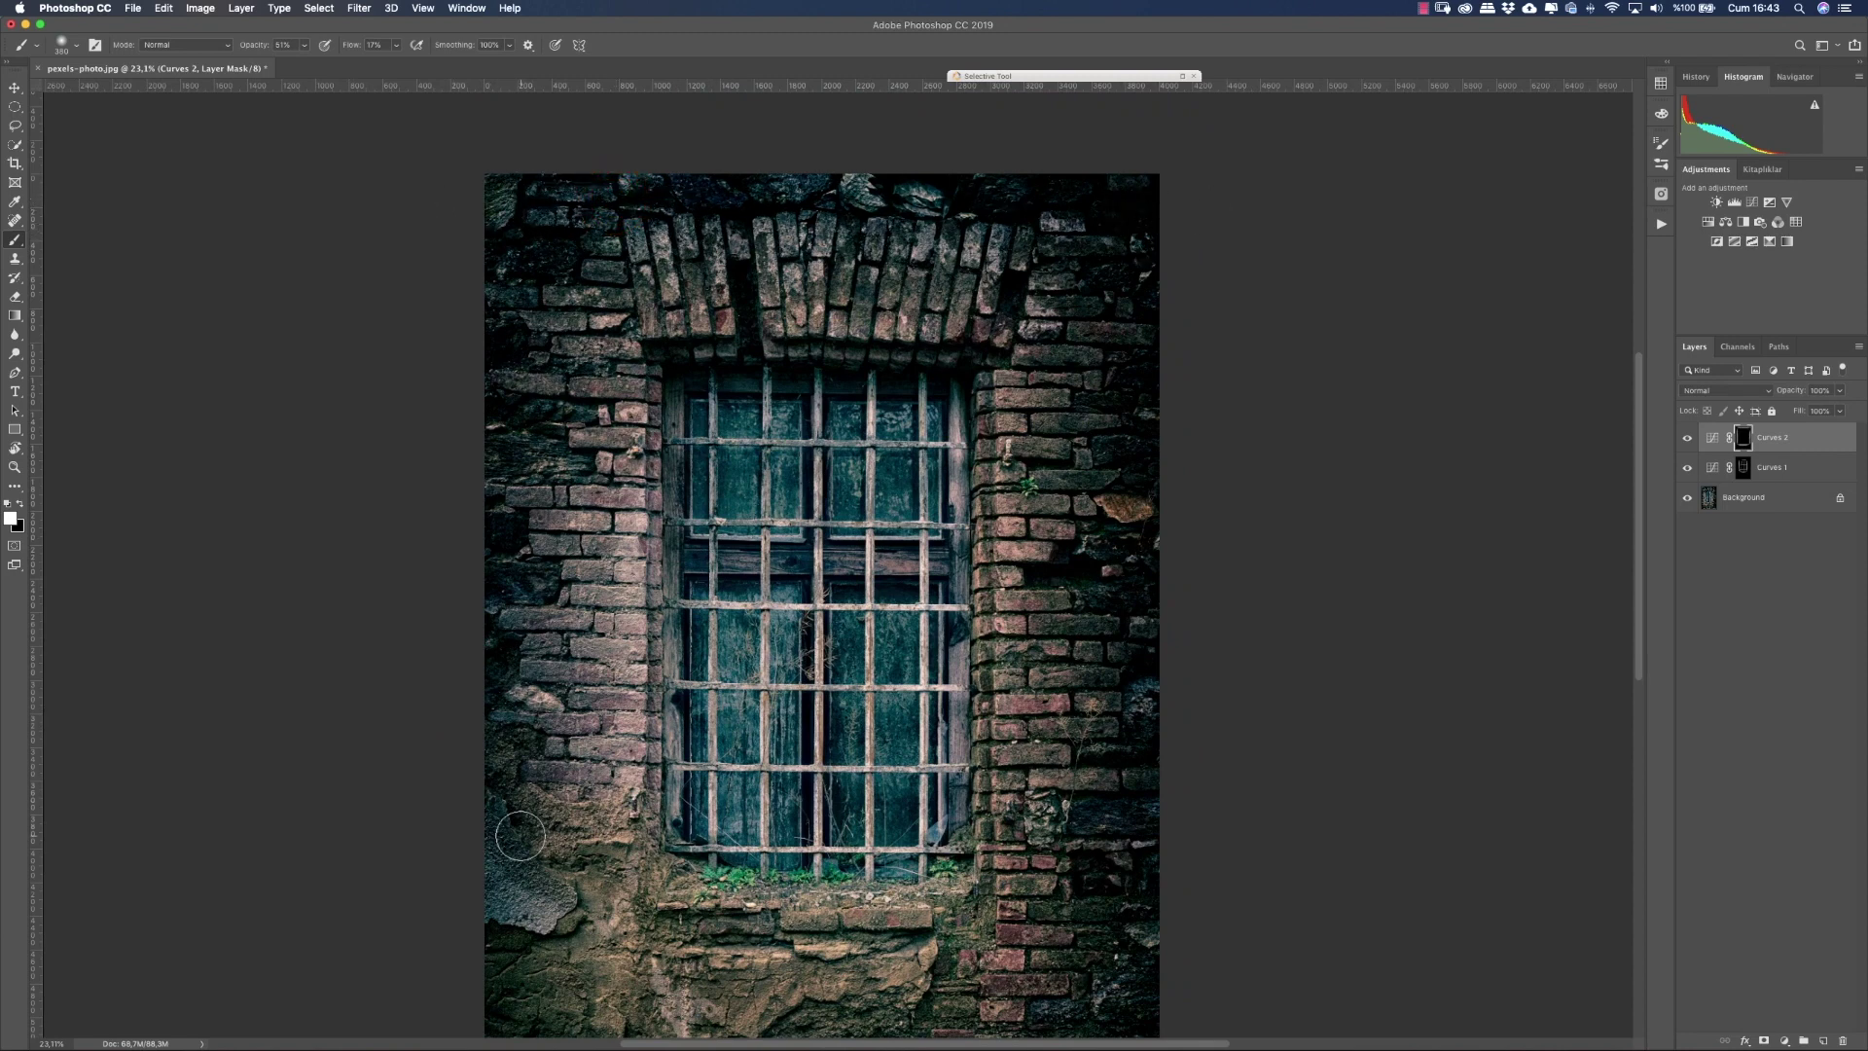
scroll(520, 835, down, 2)
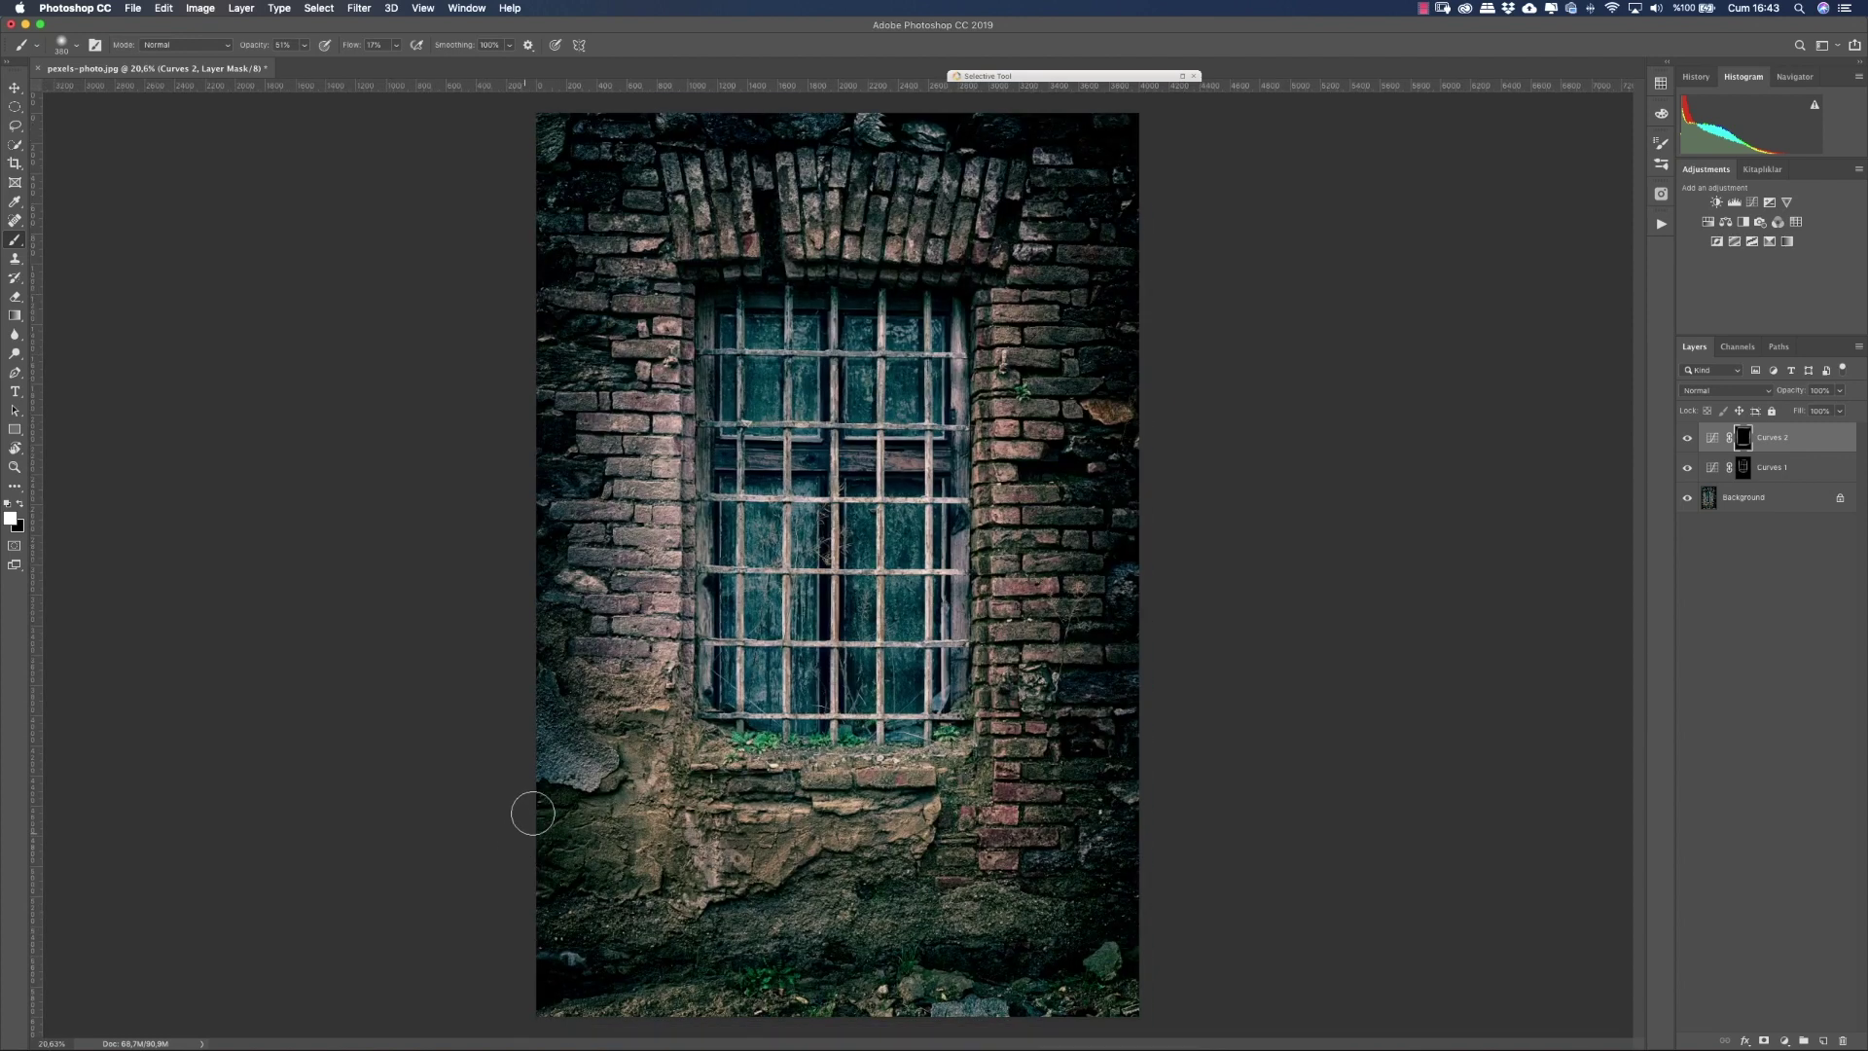
click(559, 760)
click(558, 760)
click(1064, 963)
click(566, 963)
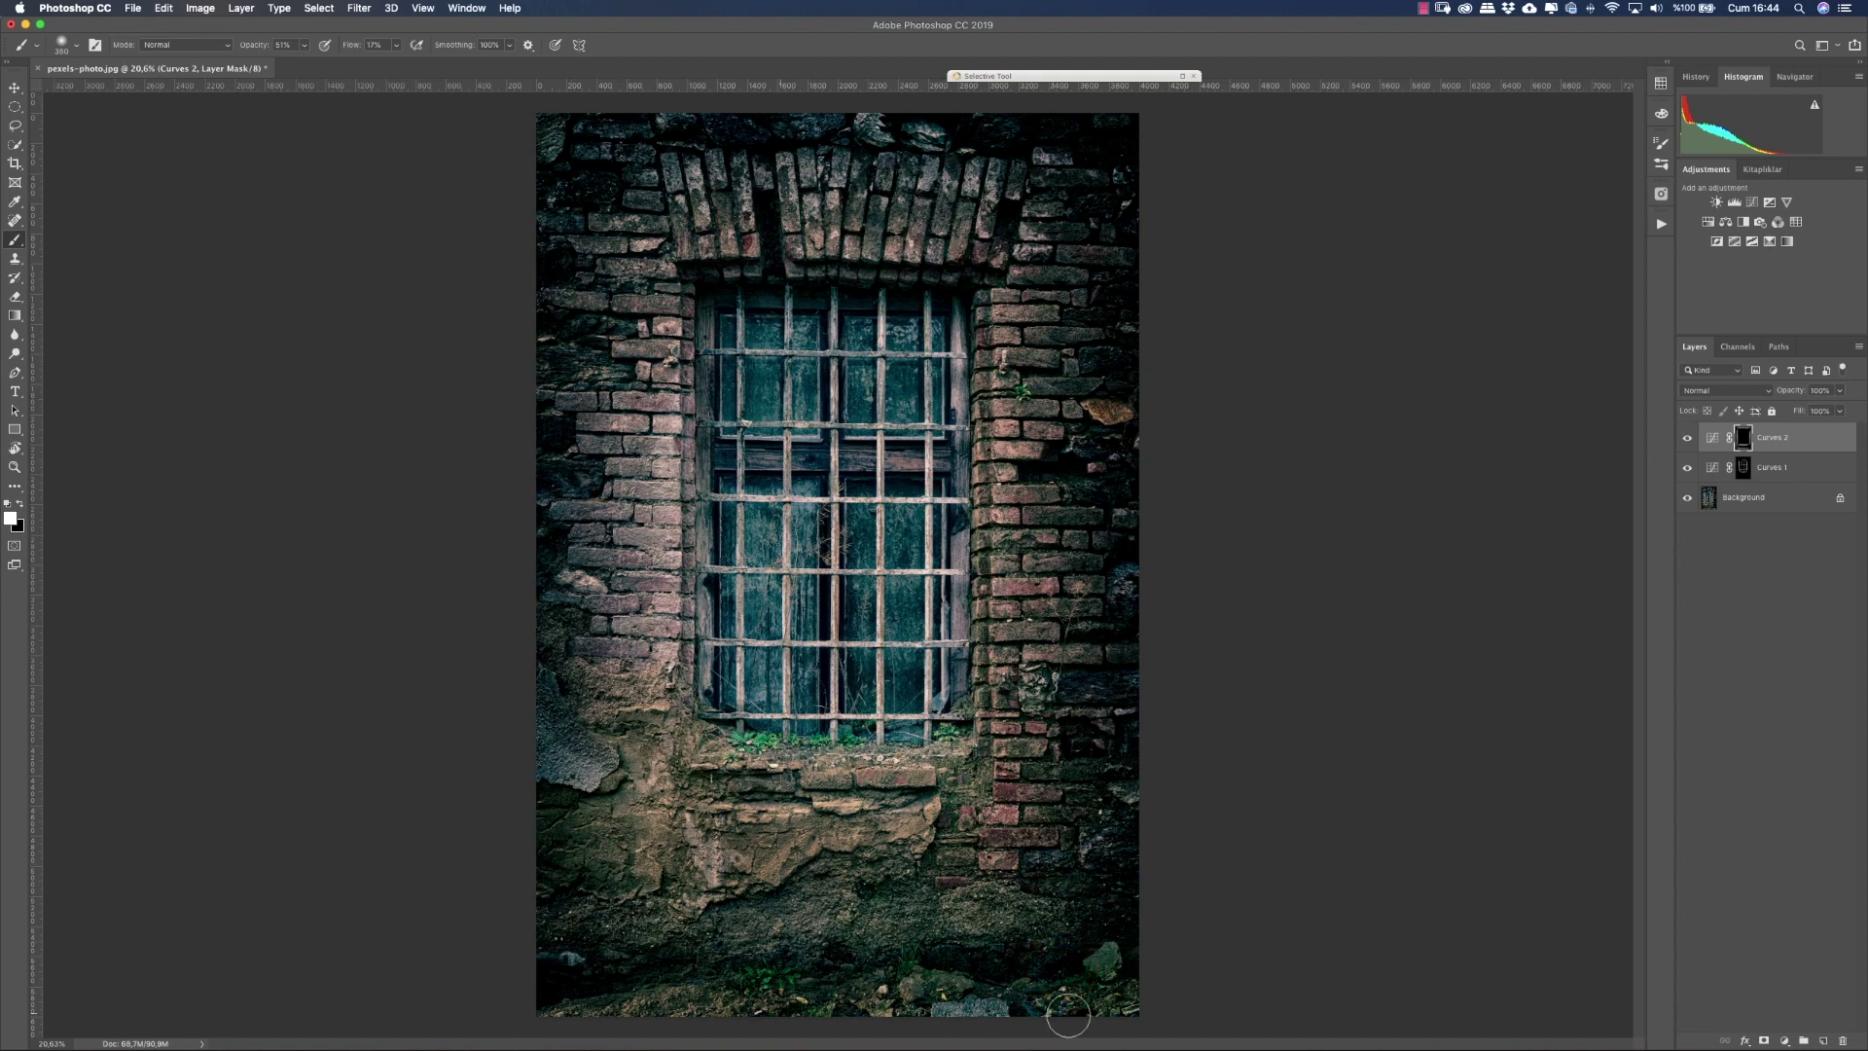
Step: Toggle Curves 2 off and on repeatedly to compare, leaving it visible
click(1688, 440)
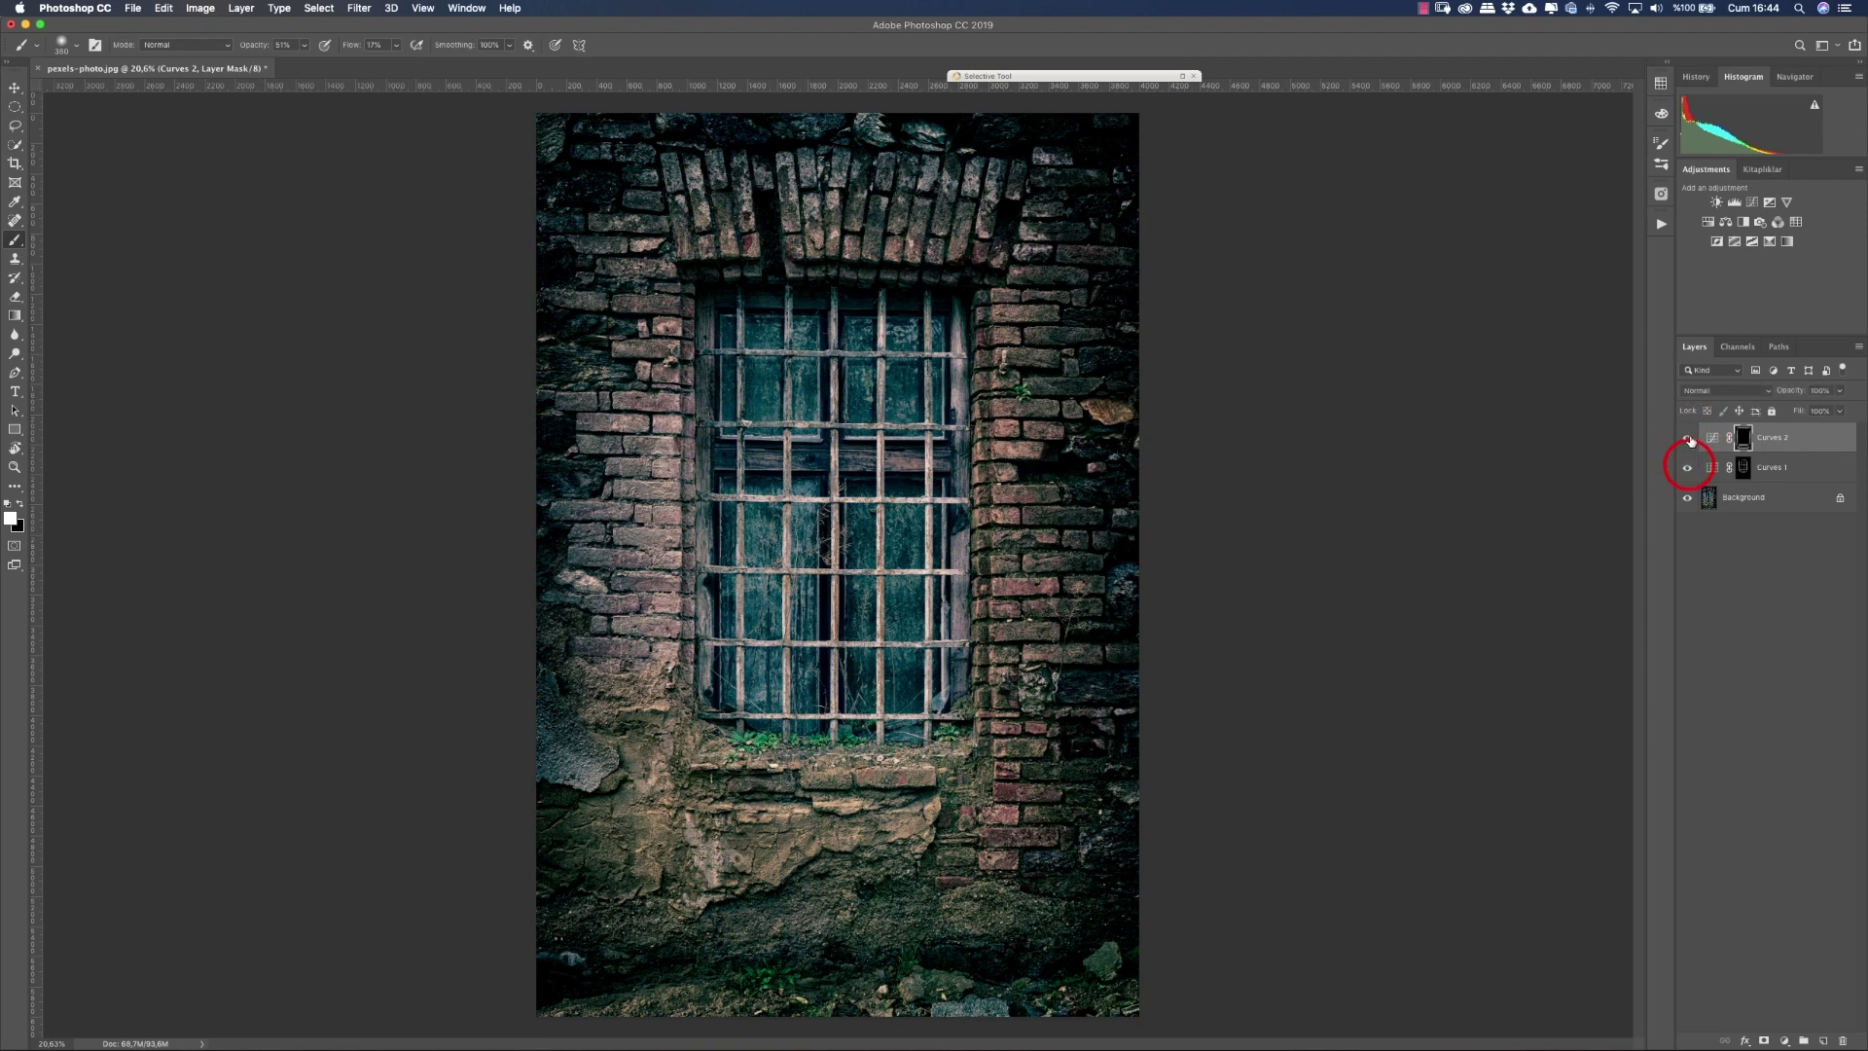
click(1690, 440)
click(1689, 438)
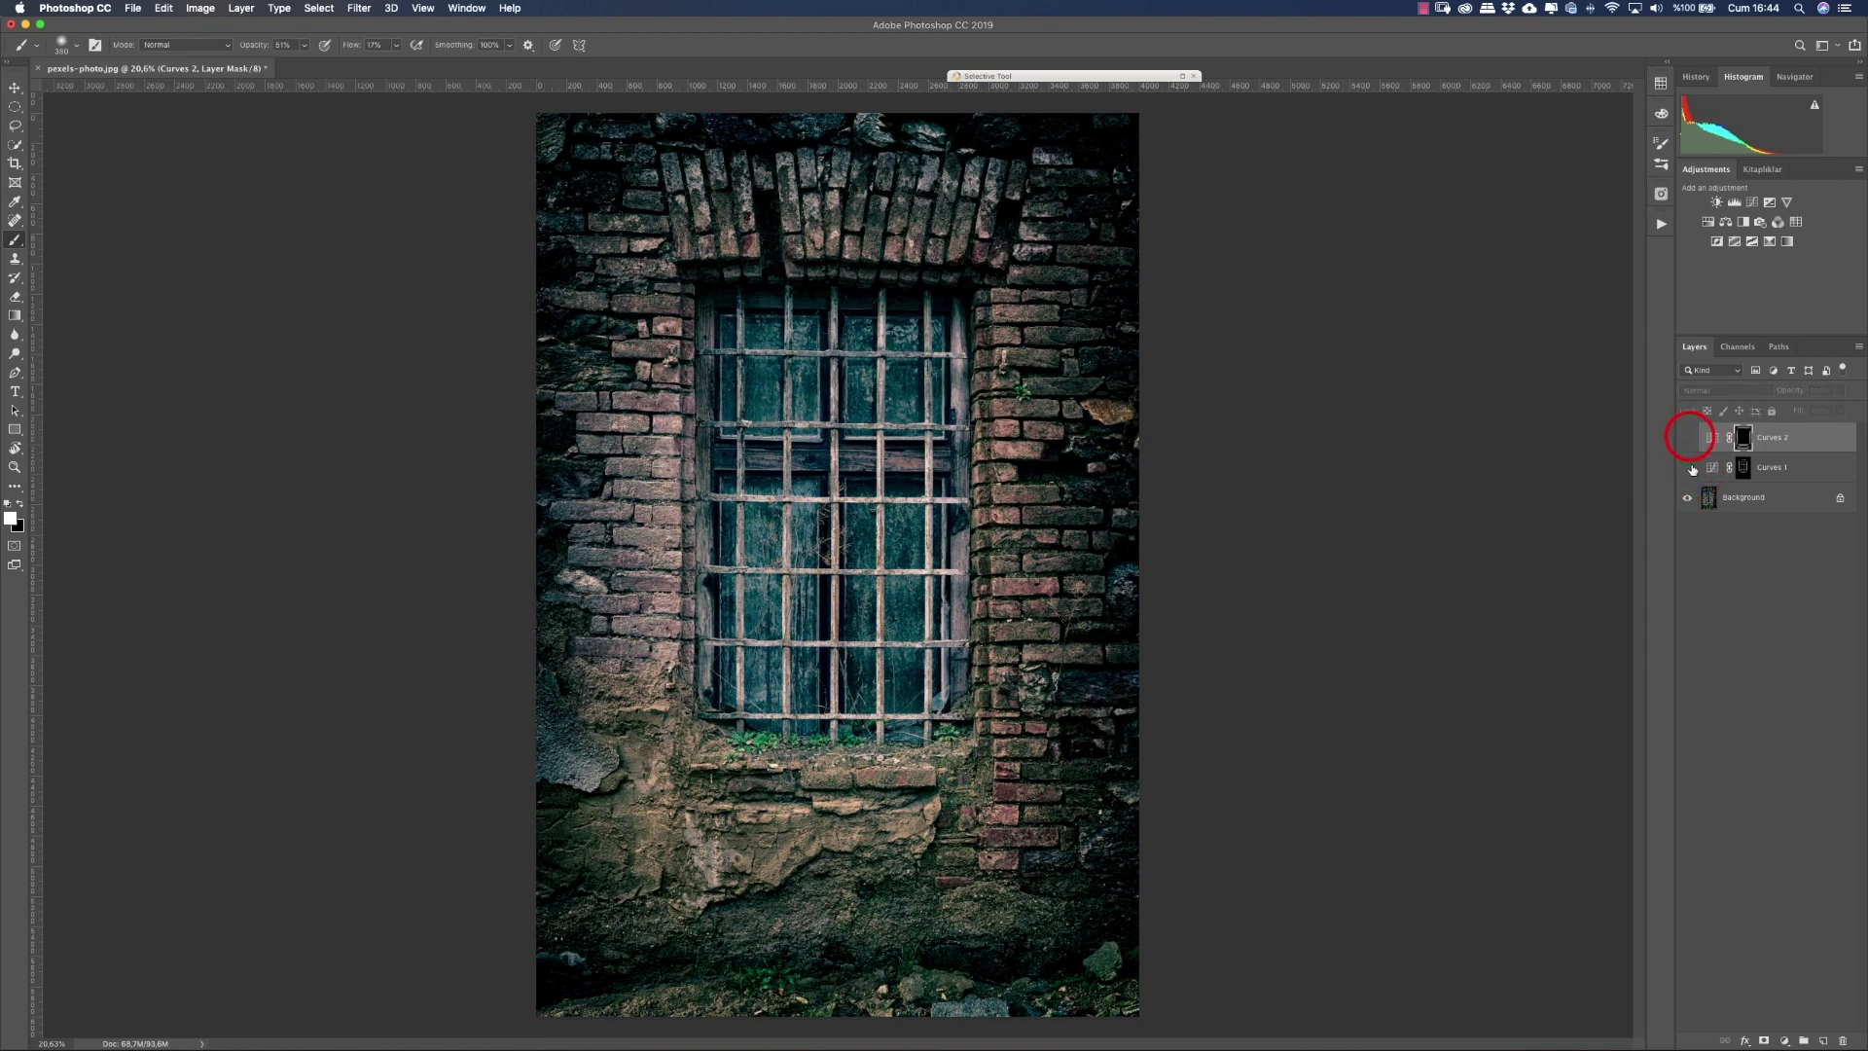
click(1691, 440)
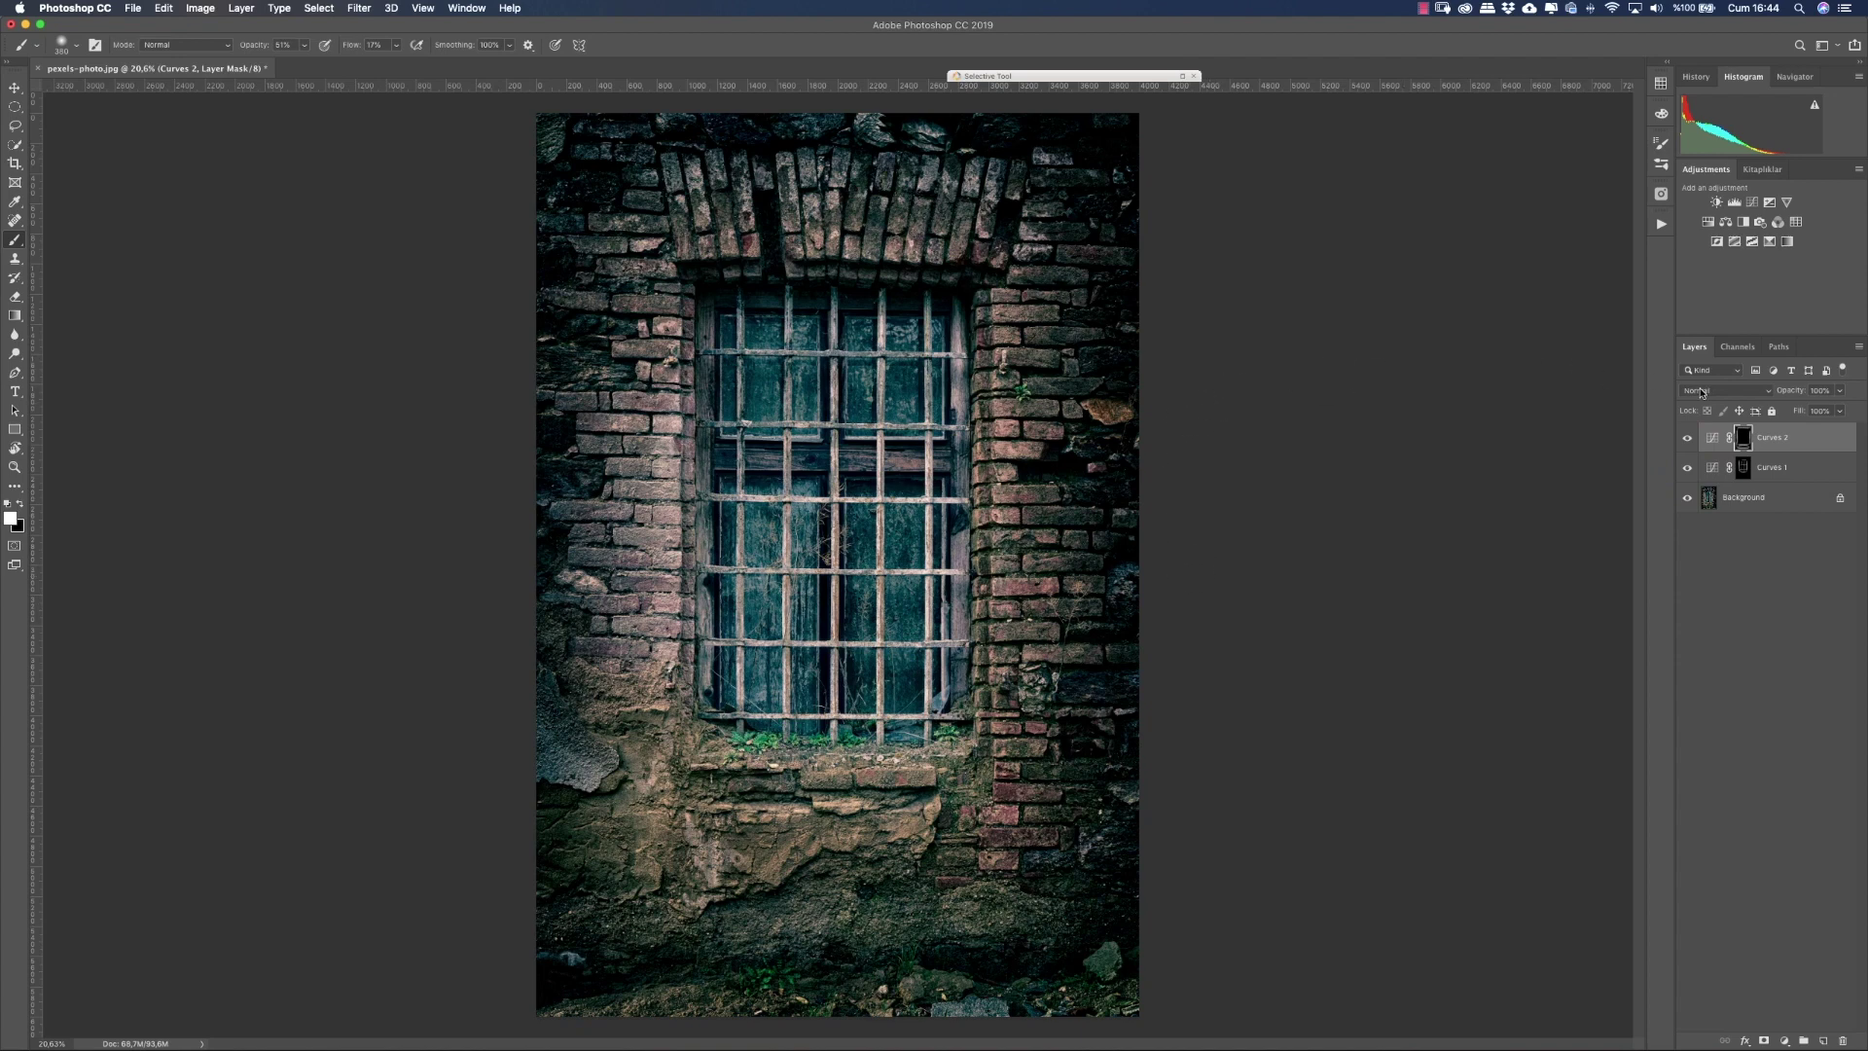
click(1689, 440)
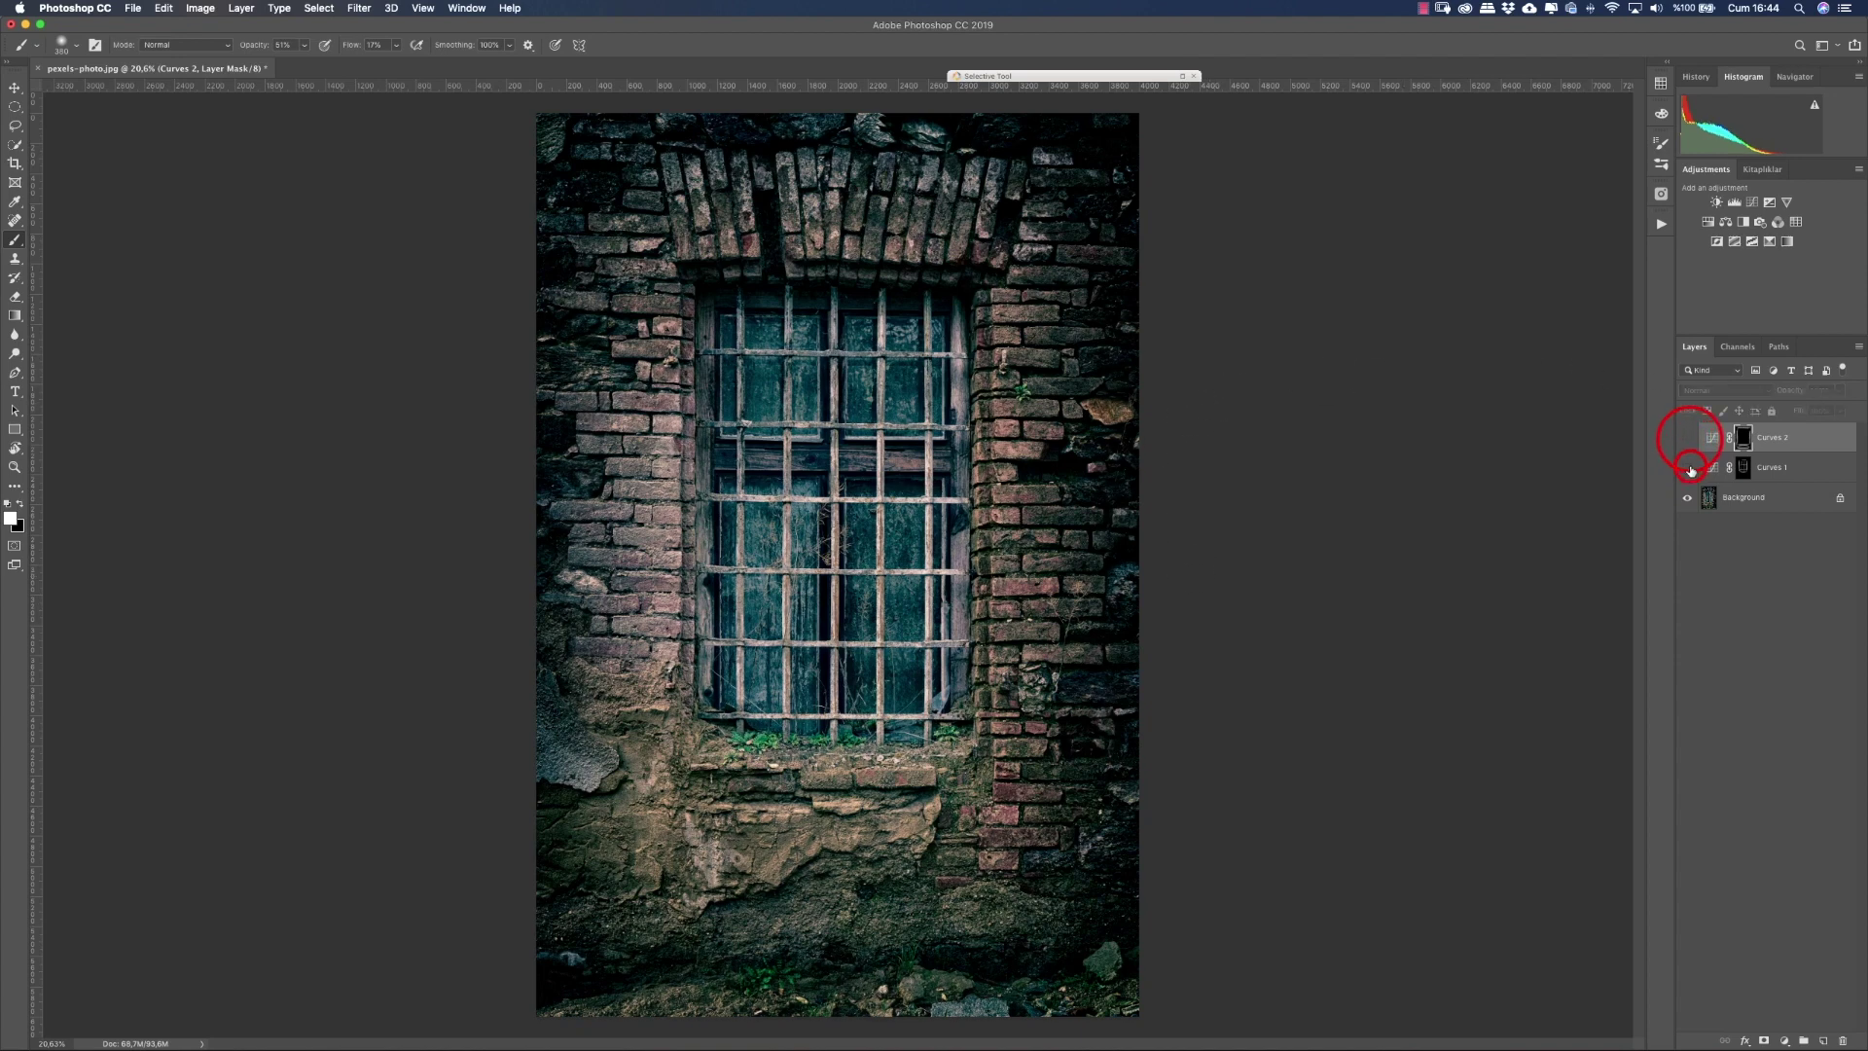
click(1690, 439)
click(1689, 439)
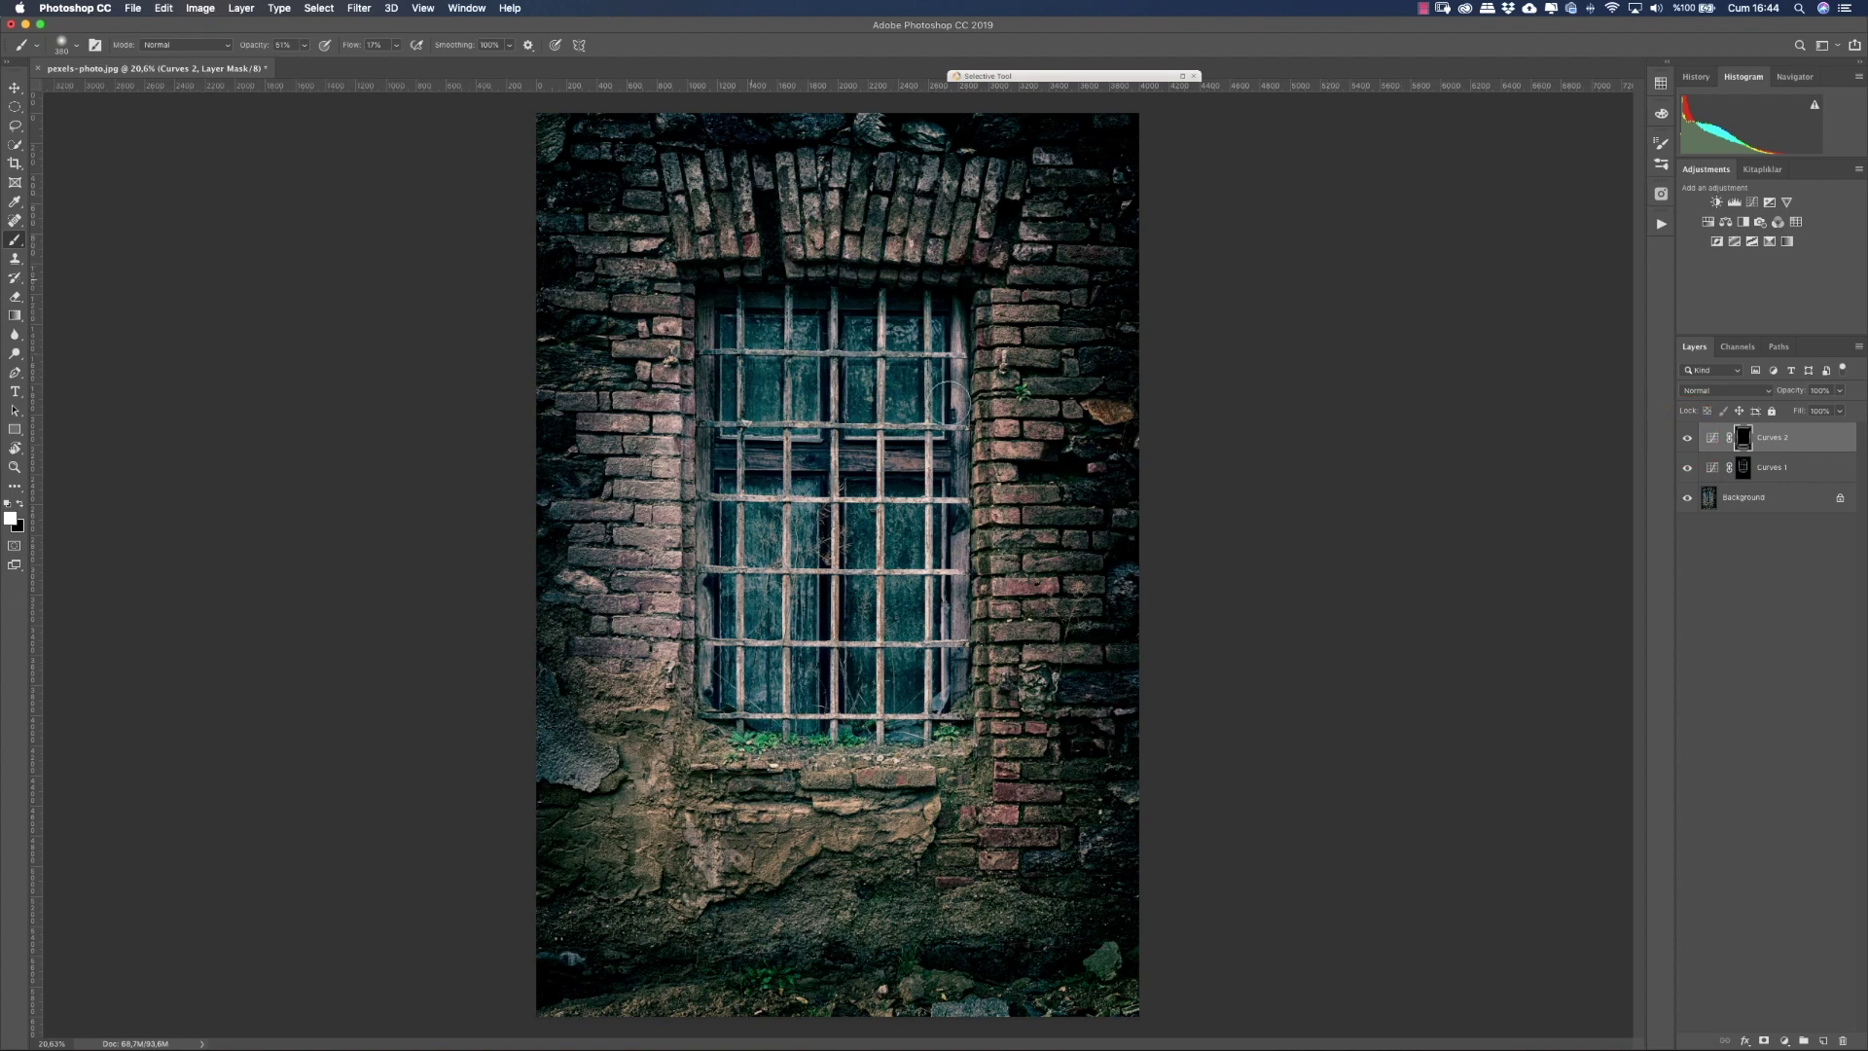
Step: Viewing the Curves 2 mask alone, extend white over the top-left, top-right and right edge
alt+click(1744, 438)
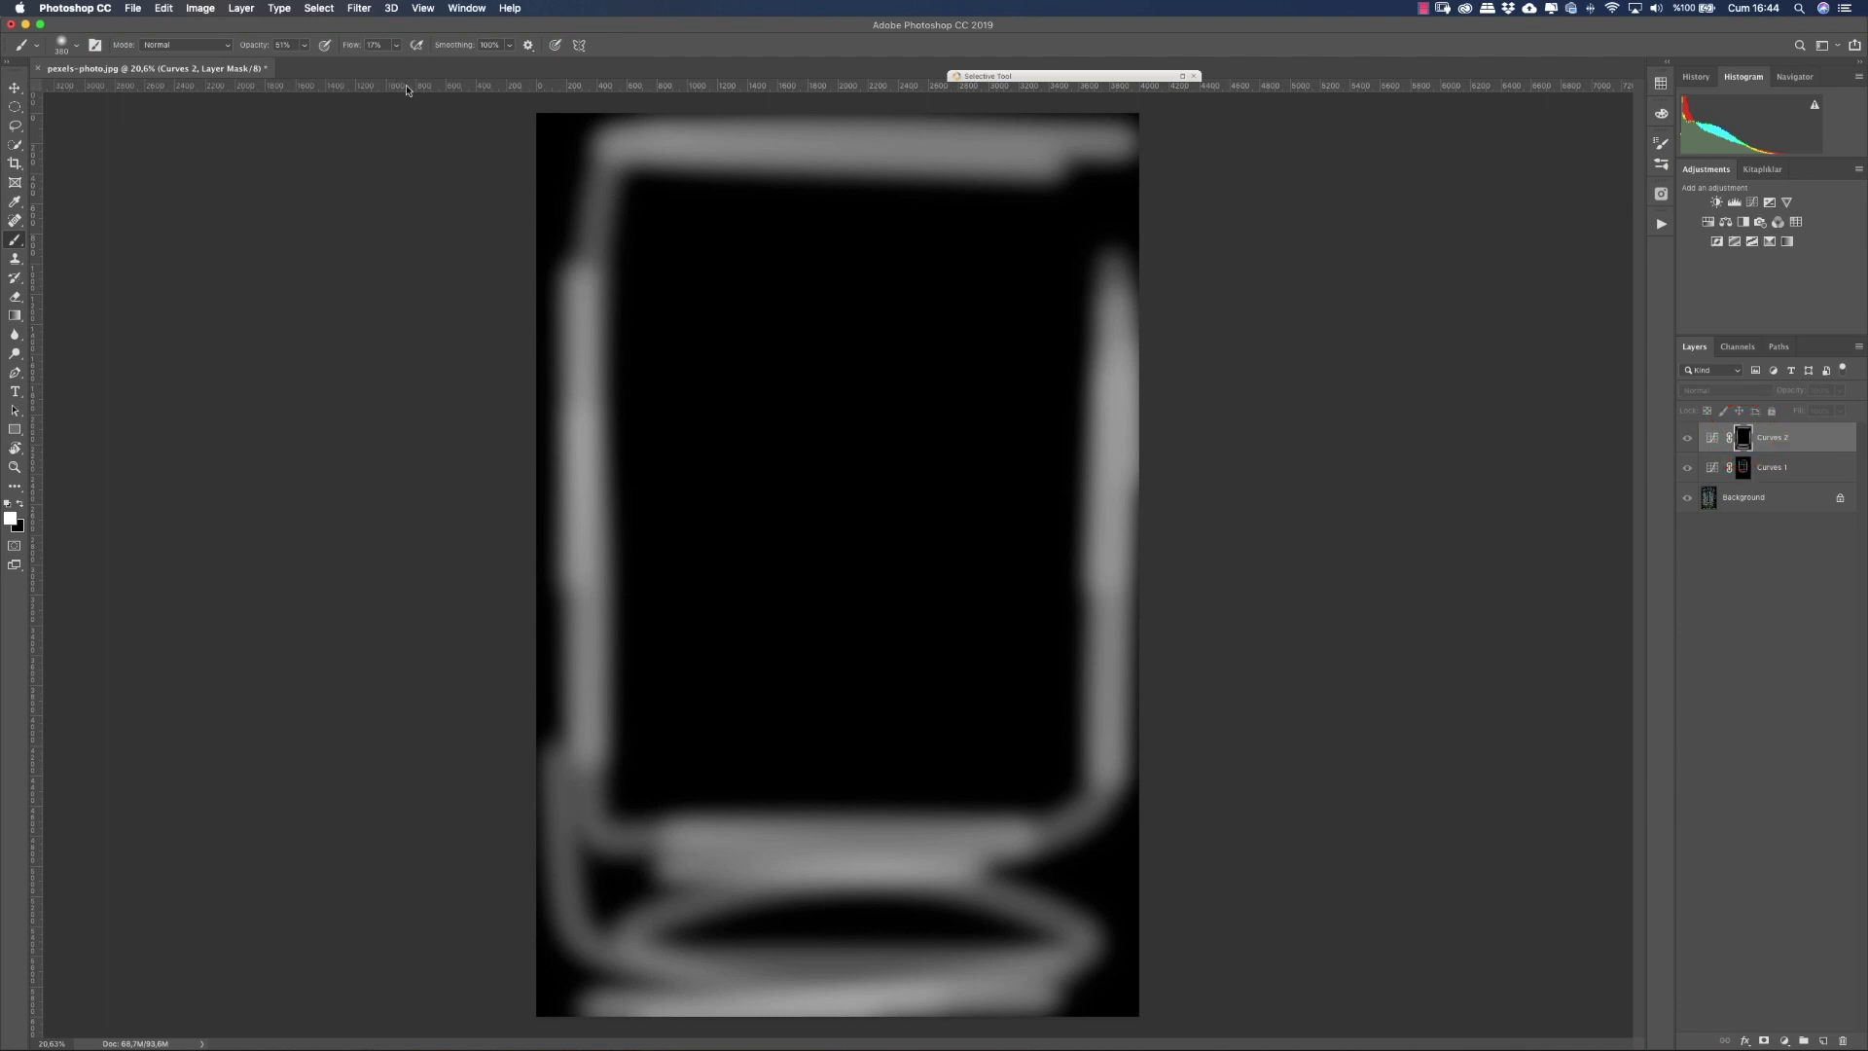
drag(563, 154, 546, 622)
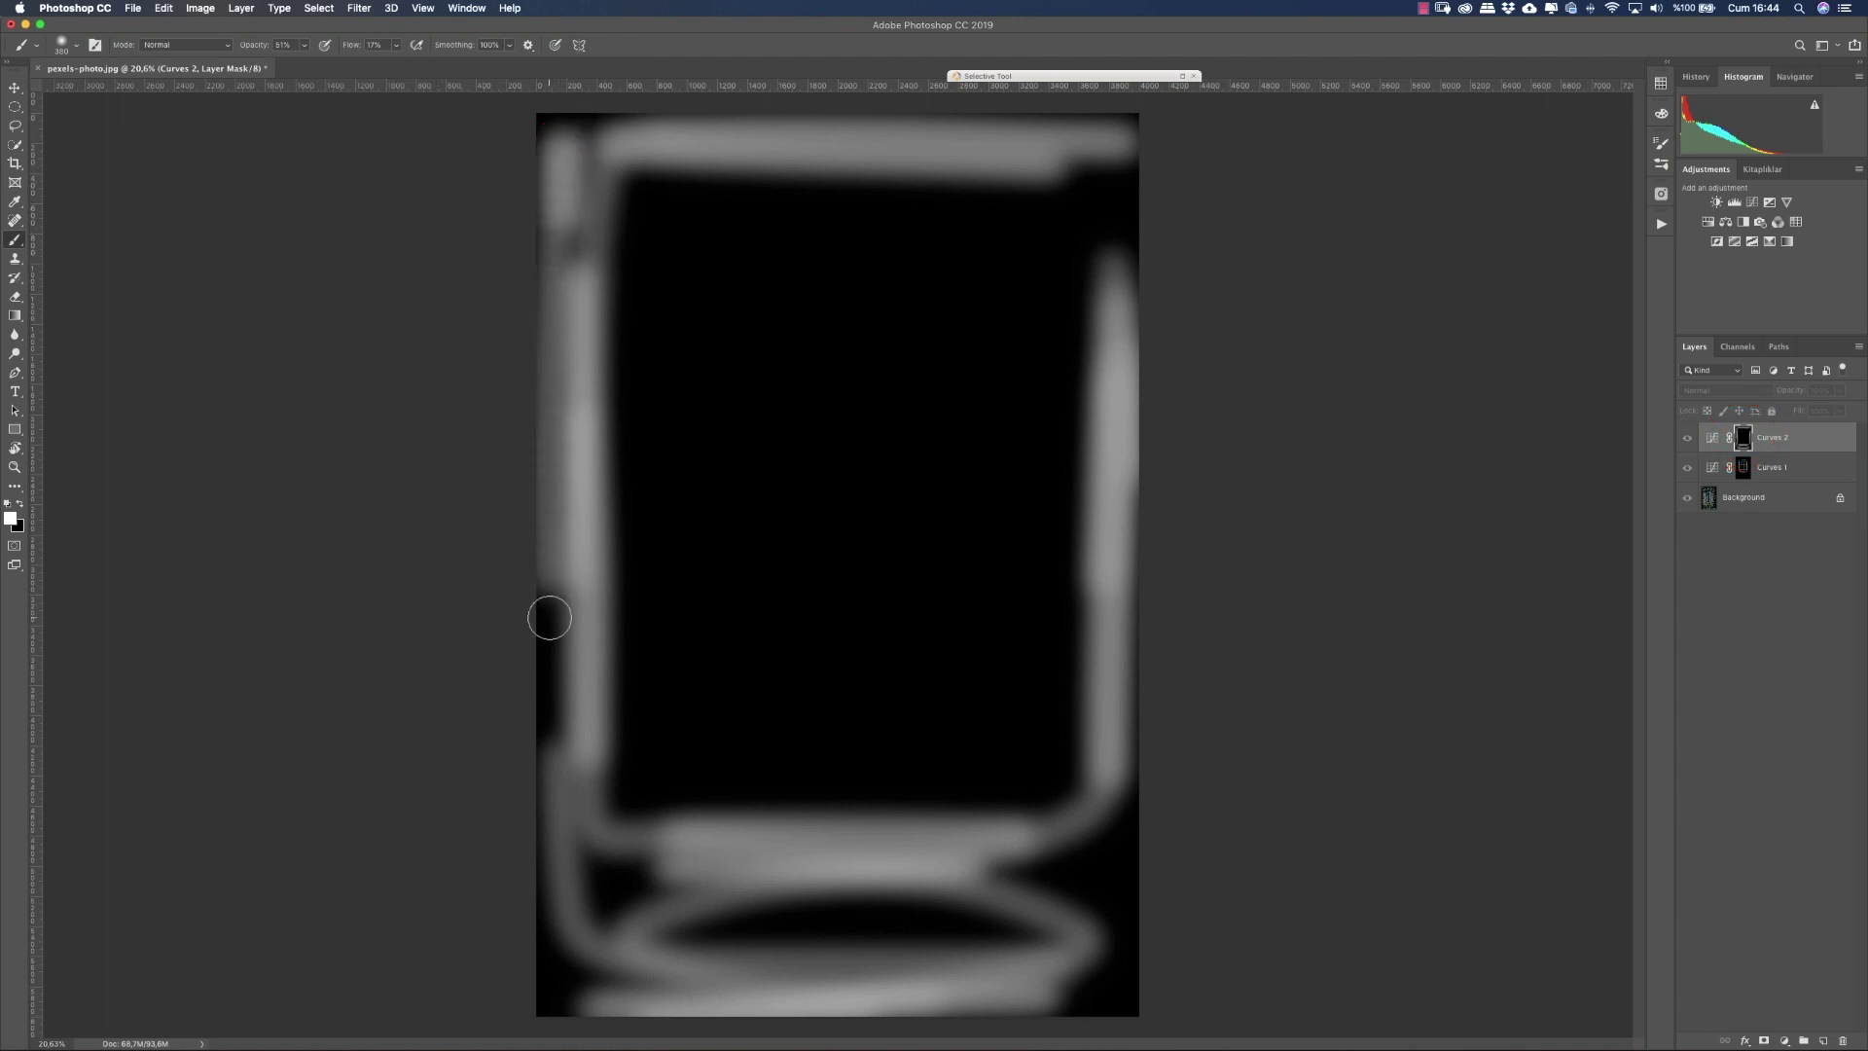
drag(1096, 164, 1126, 259)
drag(1117, 141, 1119, 146)
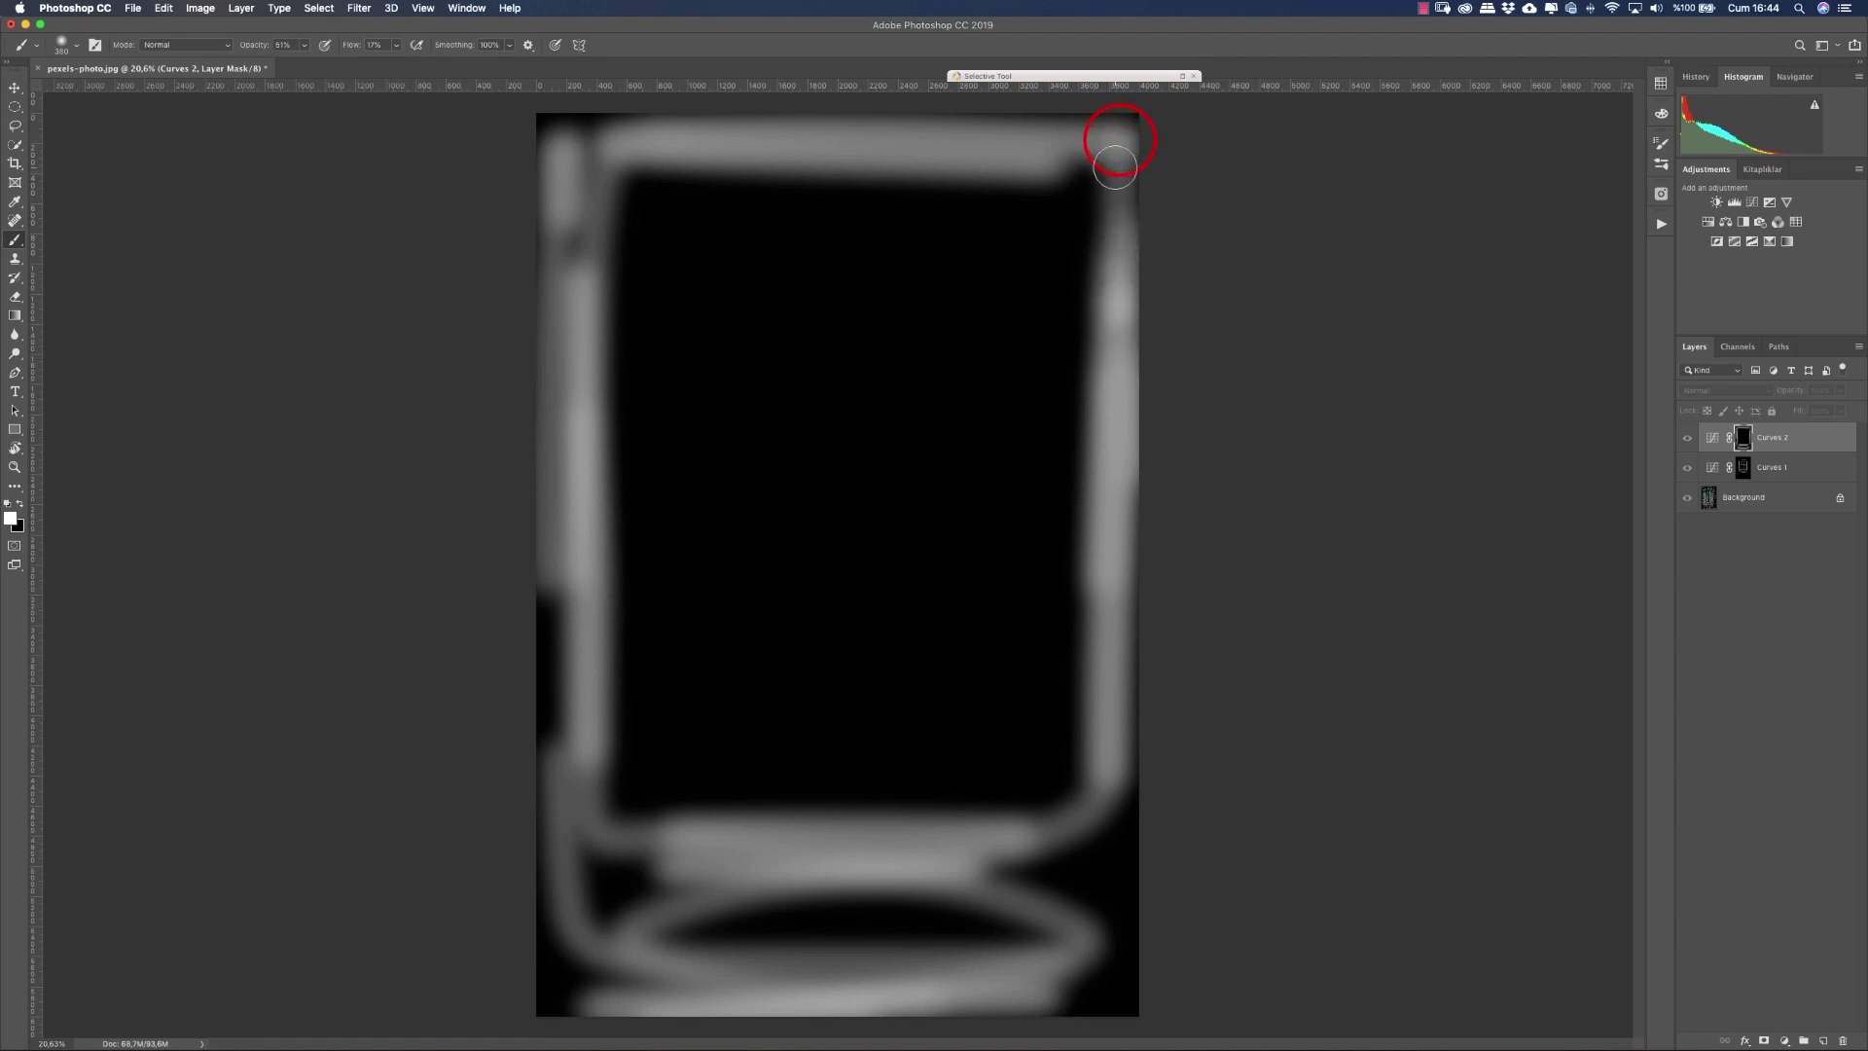
mouse_move(1121, 776)
mouse_down()
mouse_move(1122, 992)
mouse_move(1083, 1041)
mouse_up()
Step: Paint white along the full left edge of the mask, then return to the photo view
drag(538, 688, 545, 584)
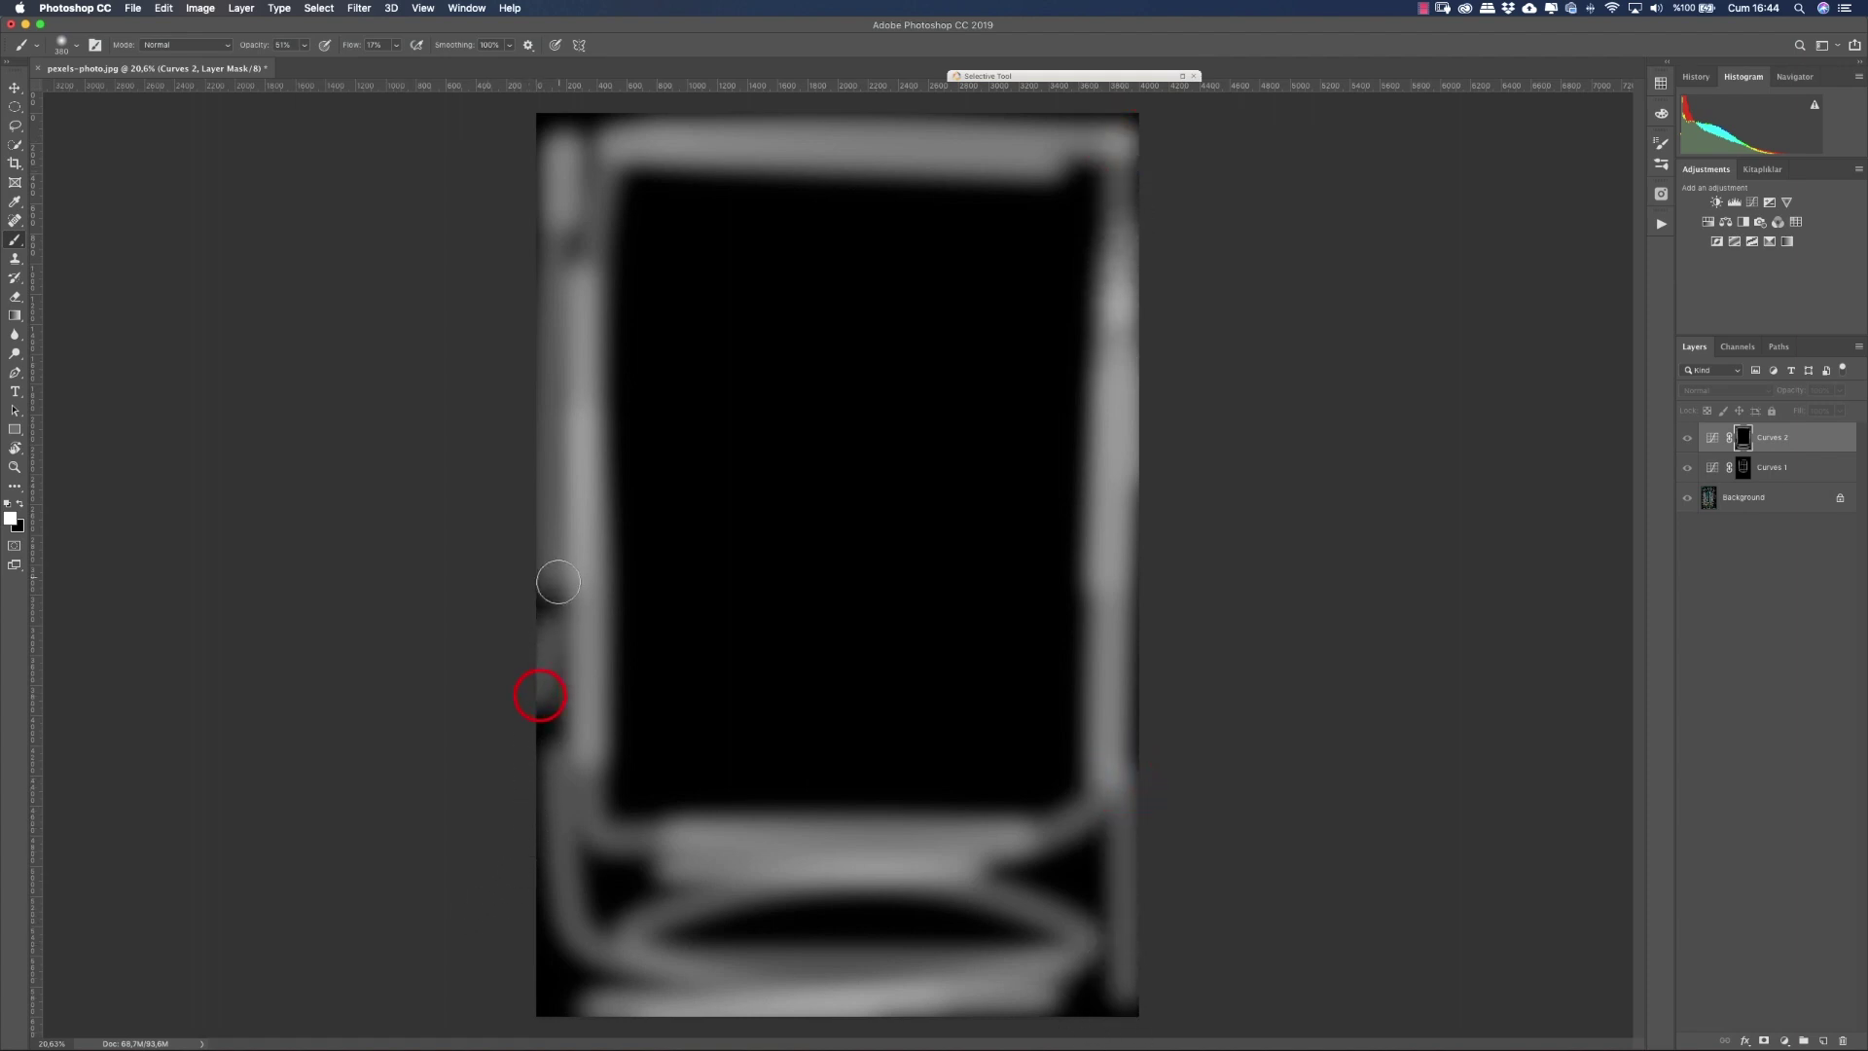
drag(540, 696, 541, 633)
drag(526, 969, 527, 1041)
mouse_move(537, 900)
mouse_down()
mouse_move(558, 1043)
mouse_move(537, 282)
mouse_up()
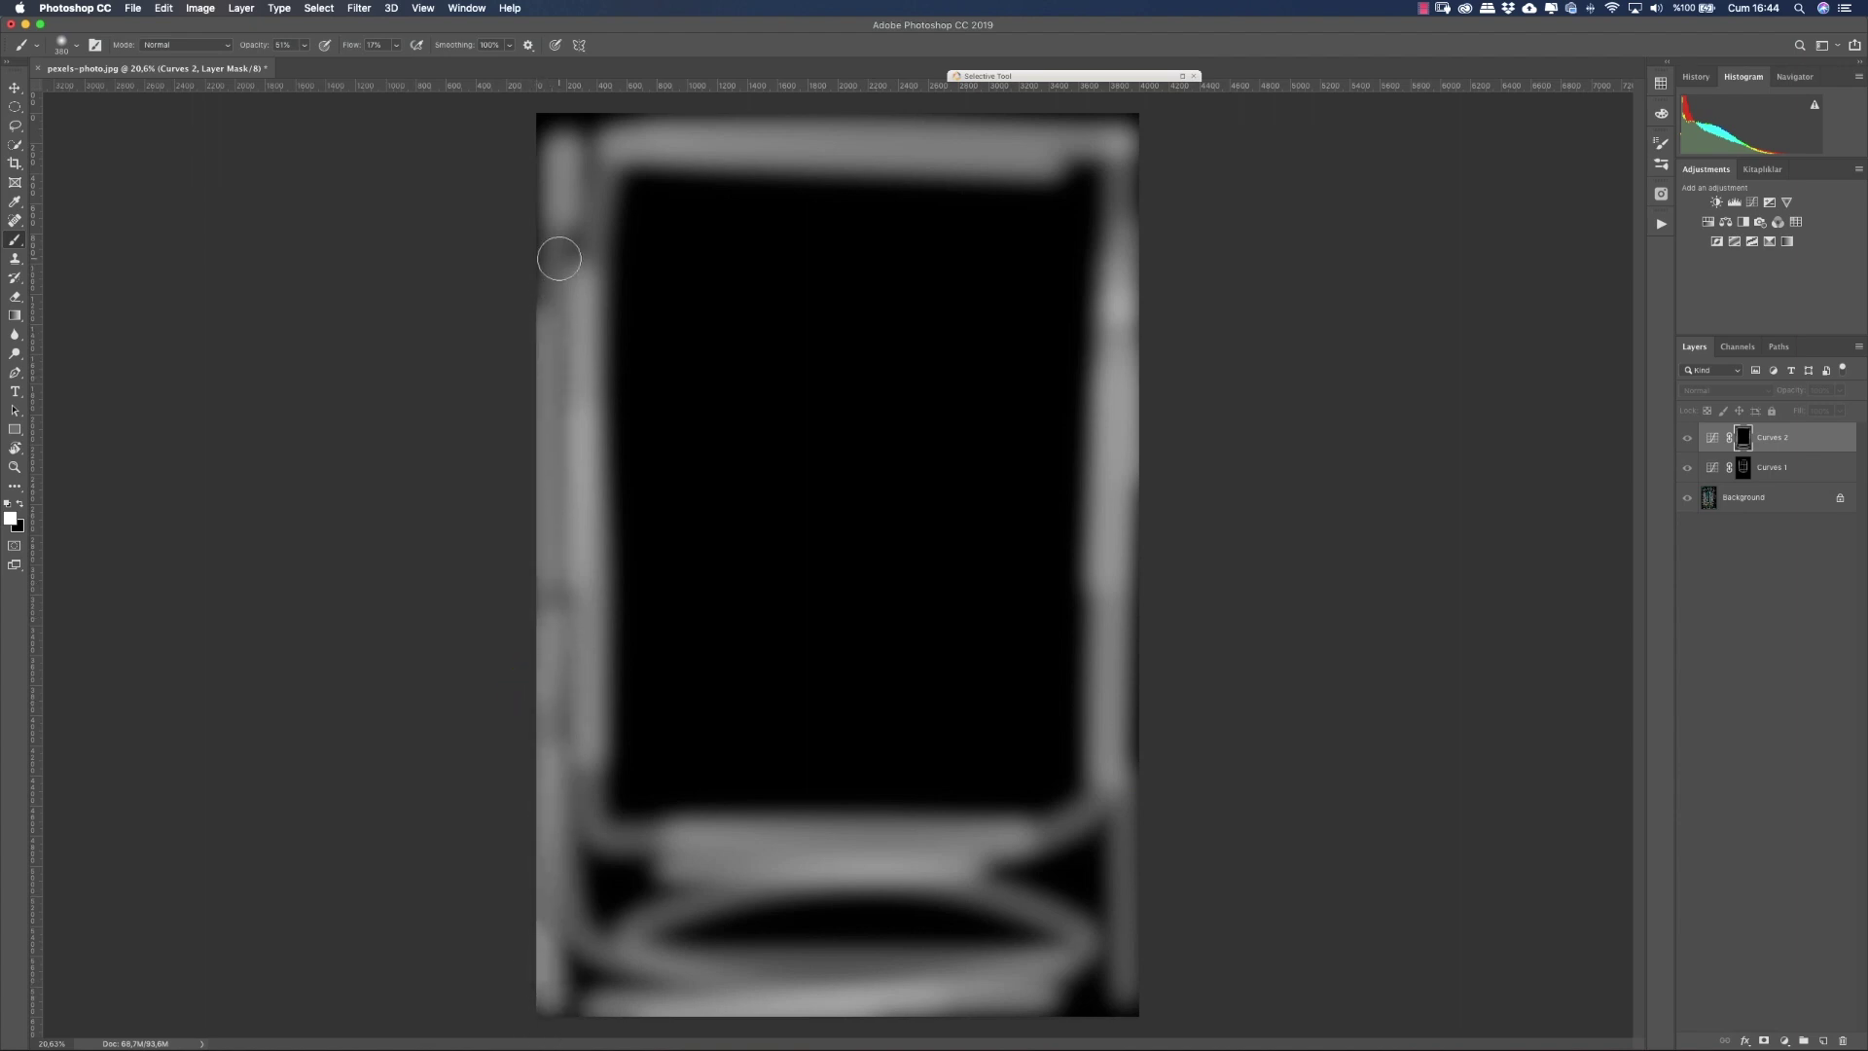
click(551, 255)
drag(549, 156, 551, 255)
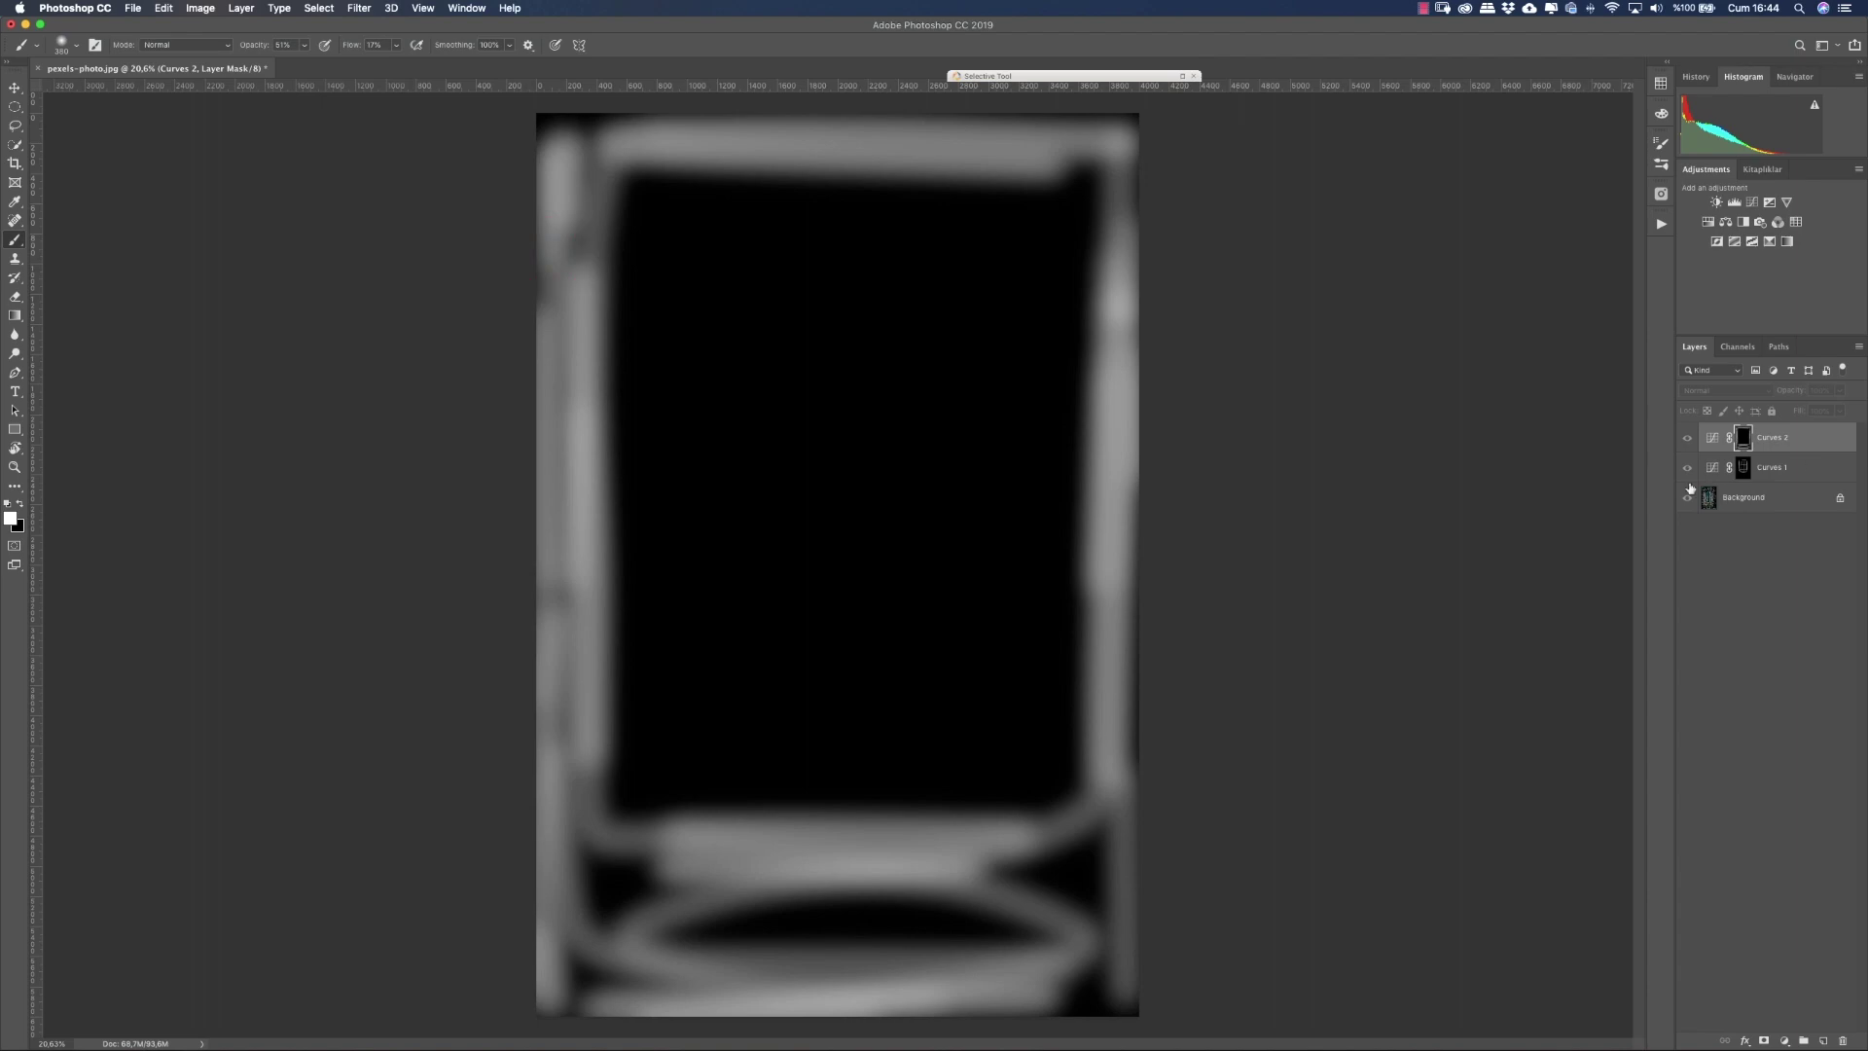
alt+click(1734, 447)
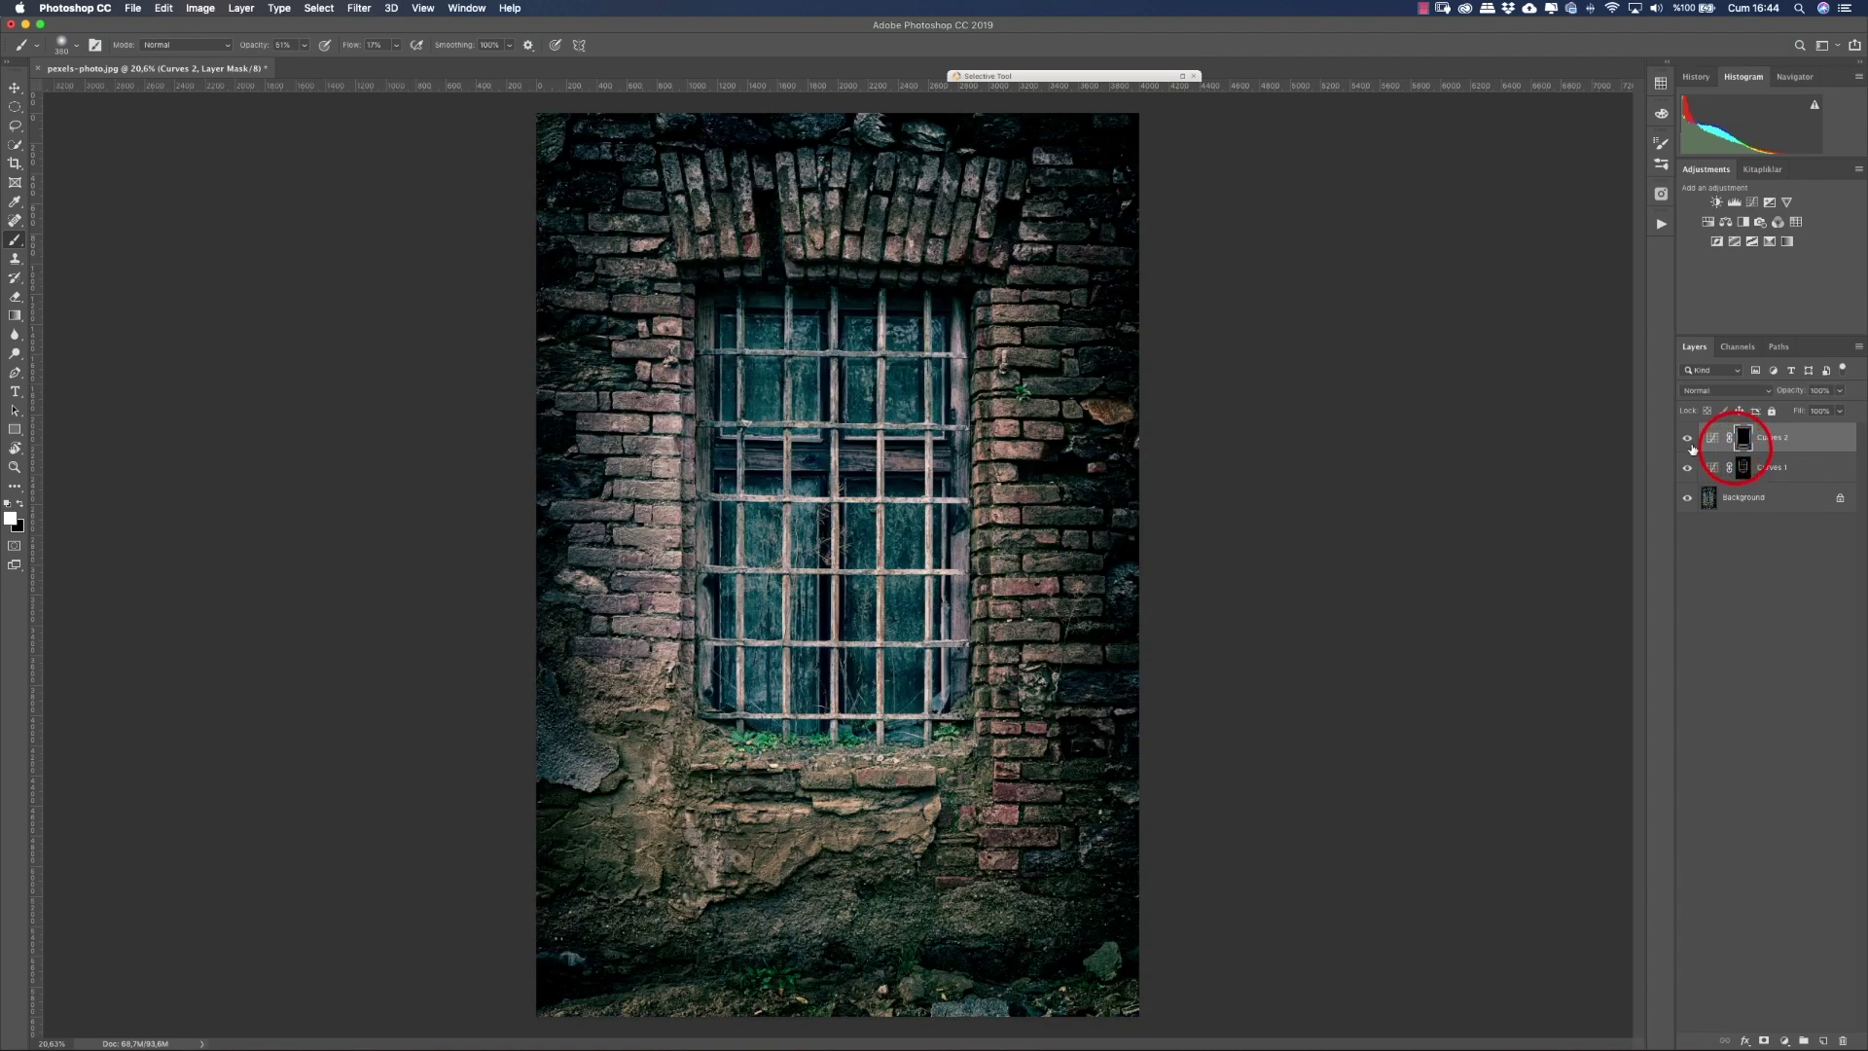
click(1690, 440)
click(1690, 439)
click(1688, 469)
click(1687, 439)
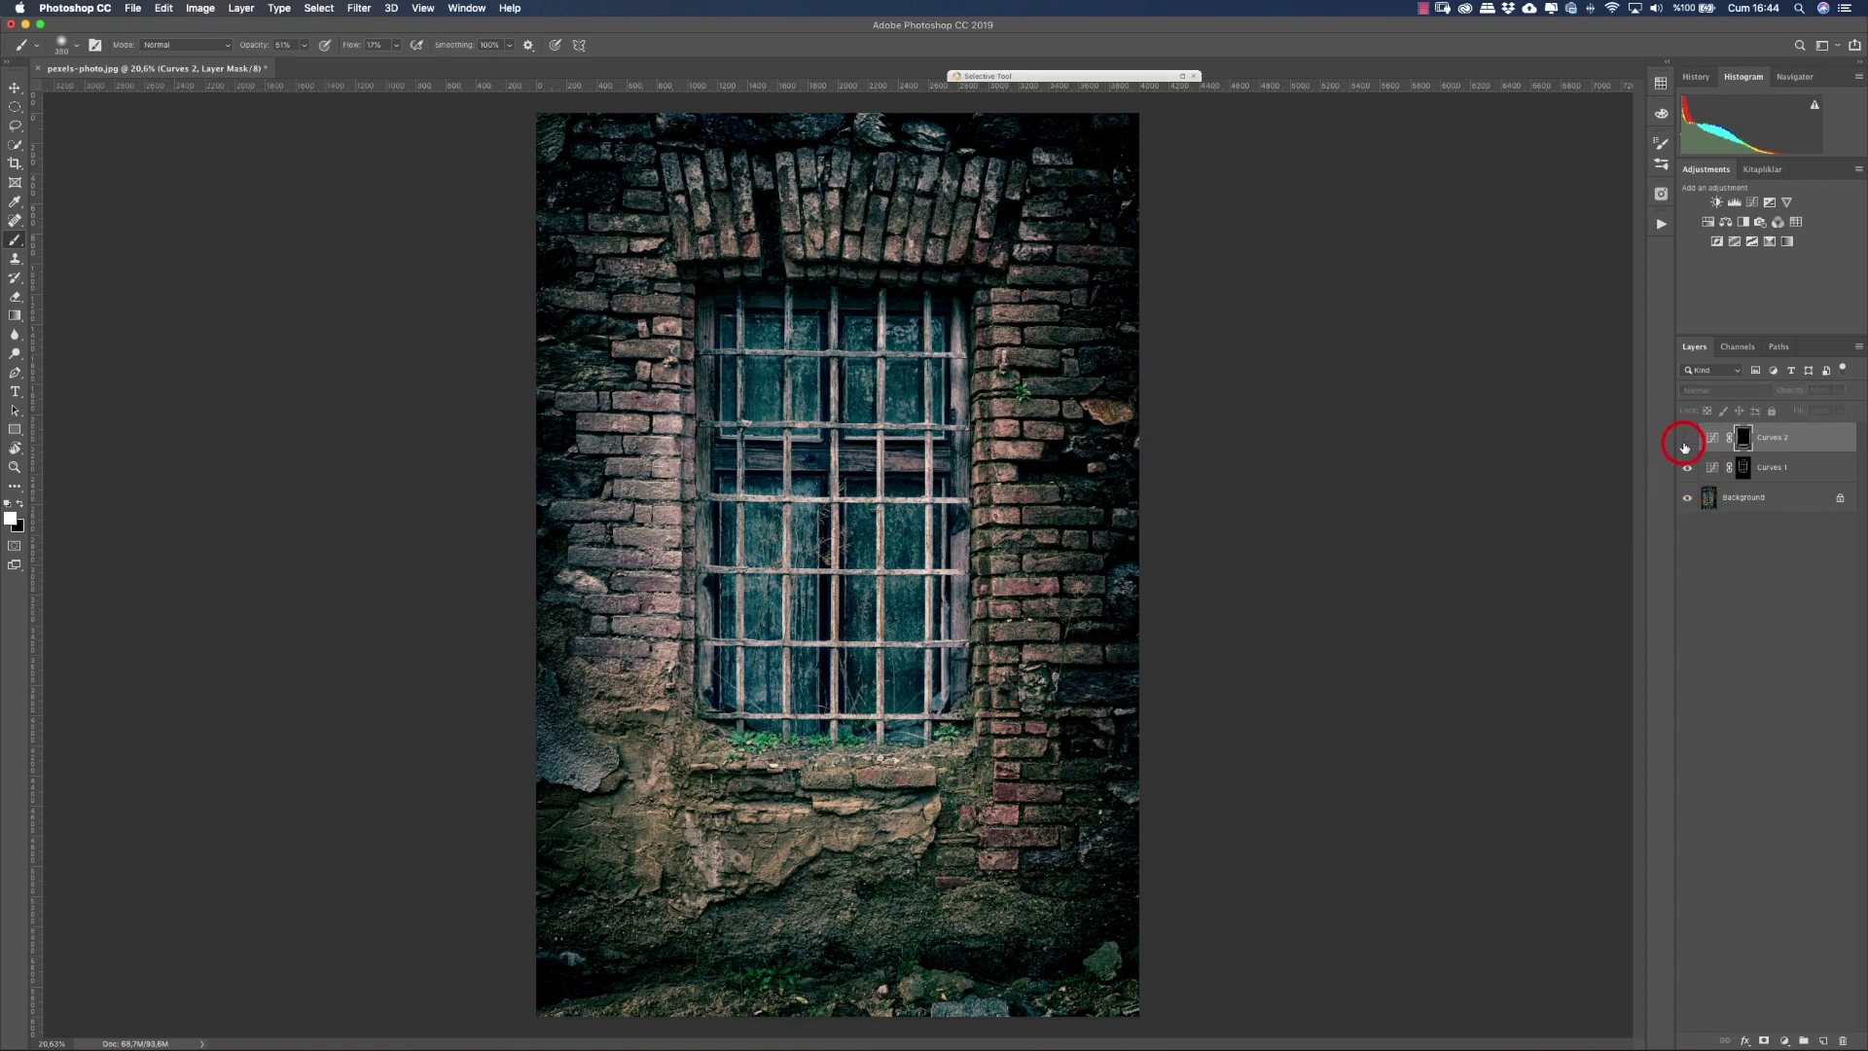
click(1687, 439)
click(1687, 440)
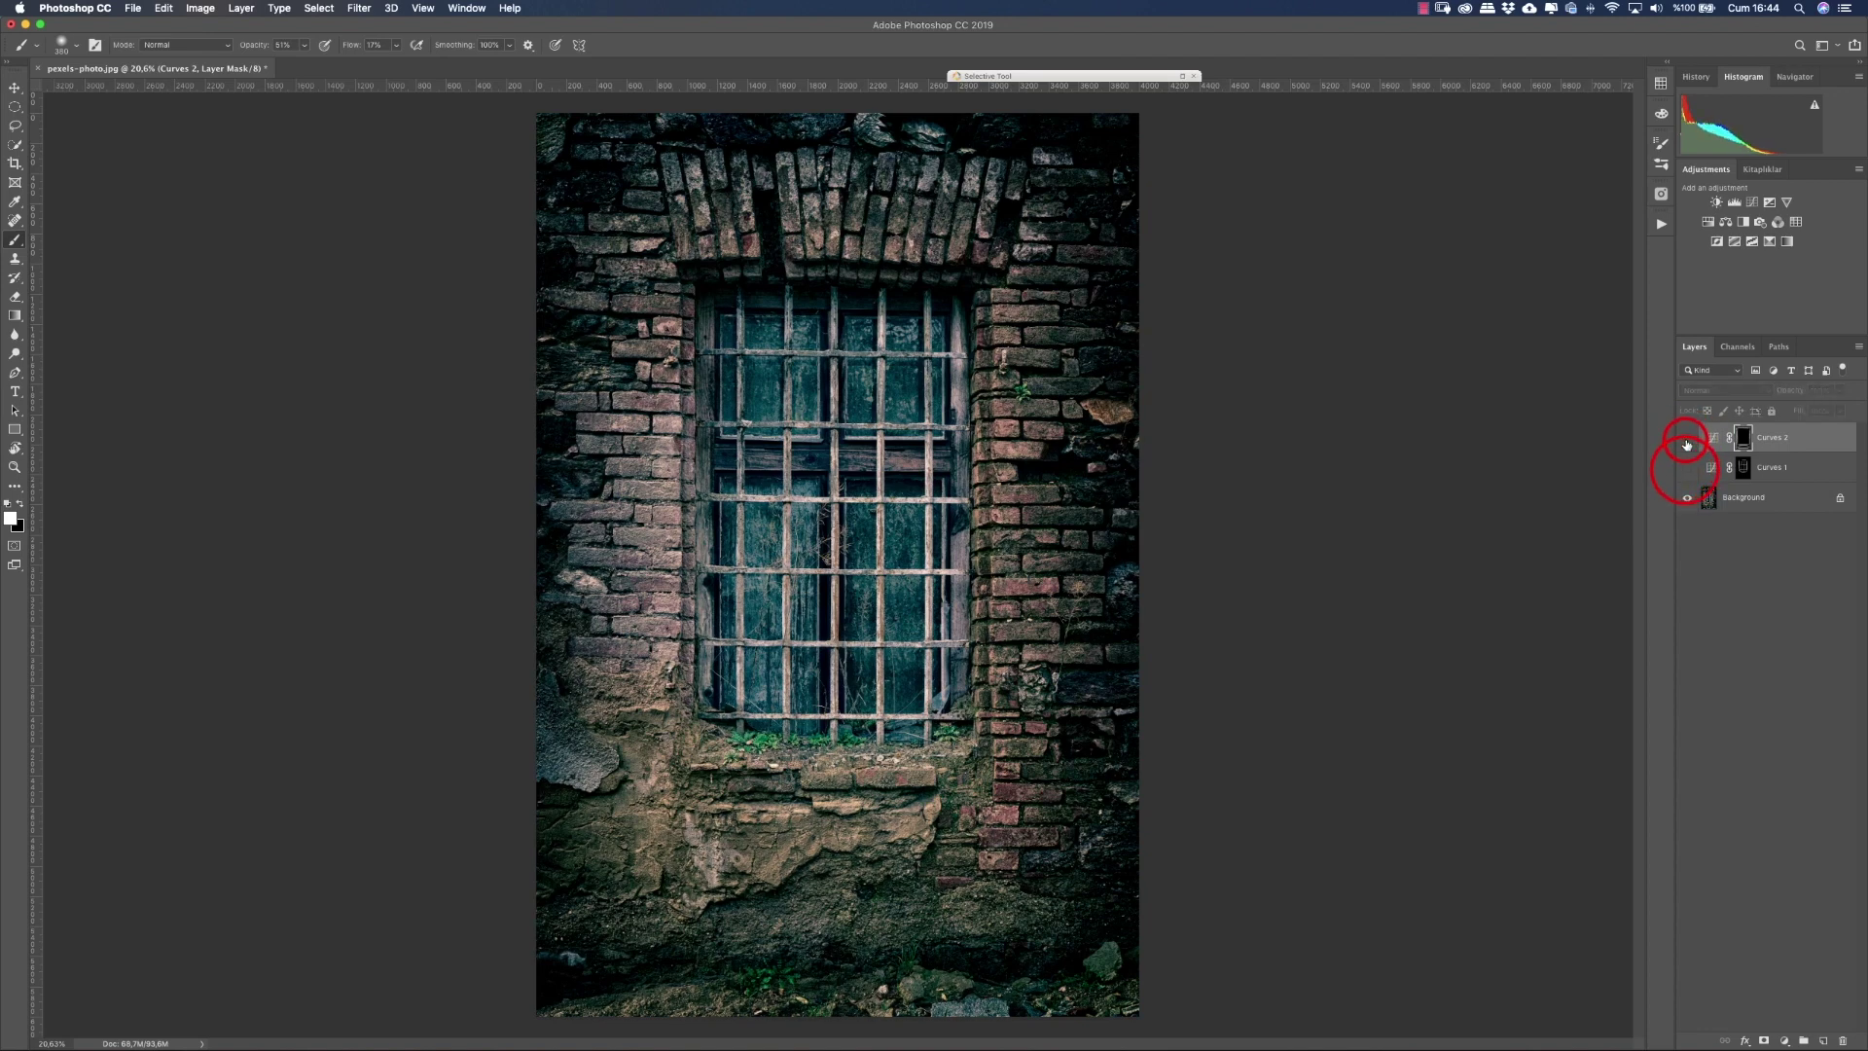
click(1688, 466)
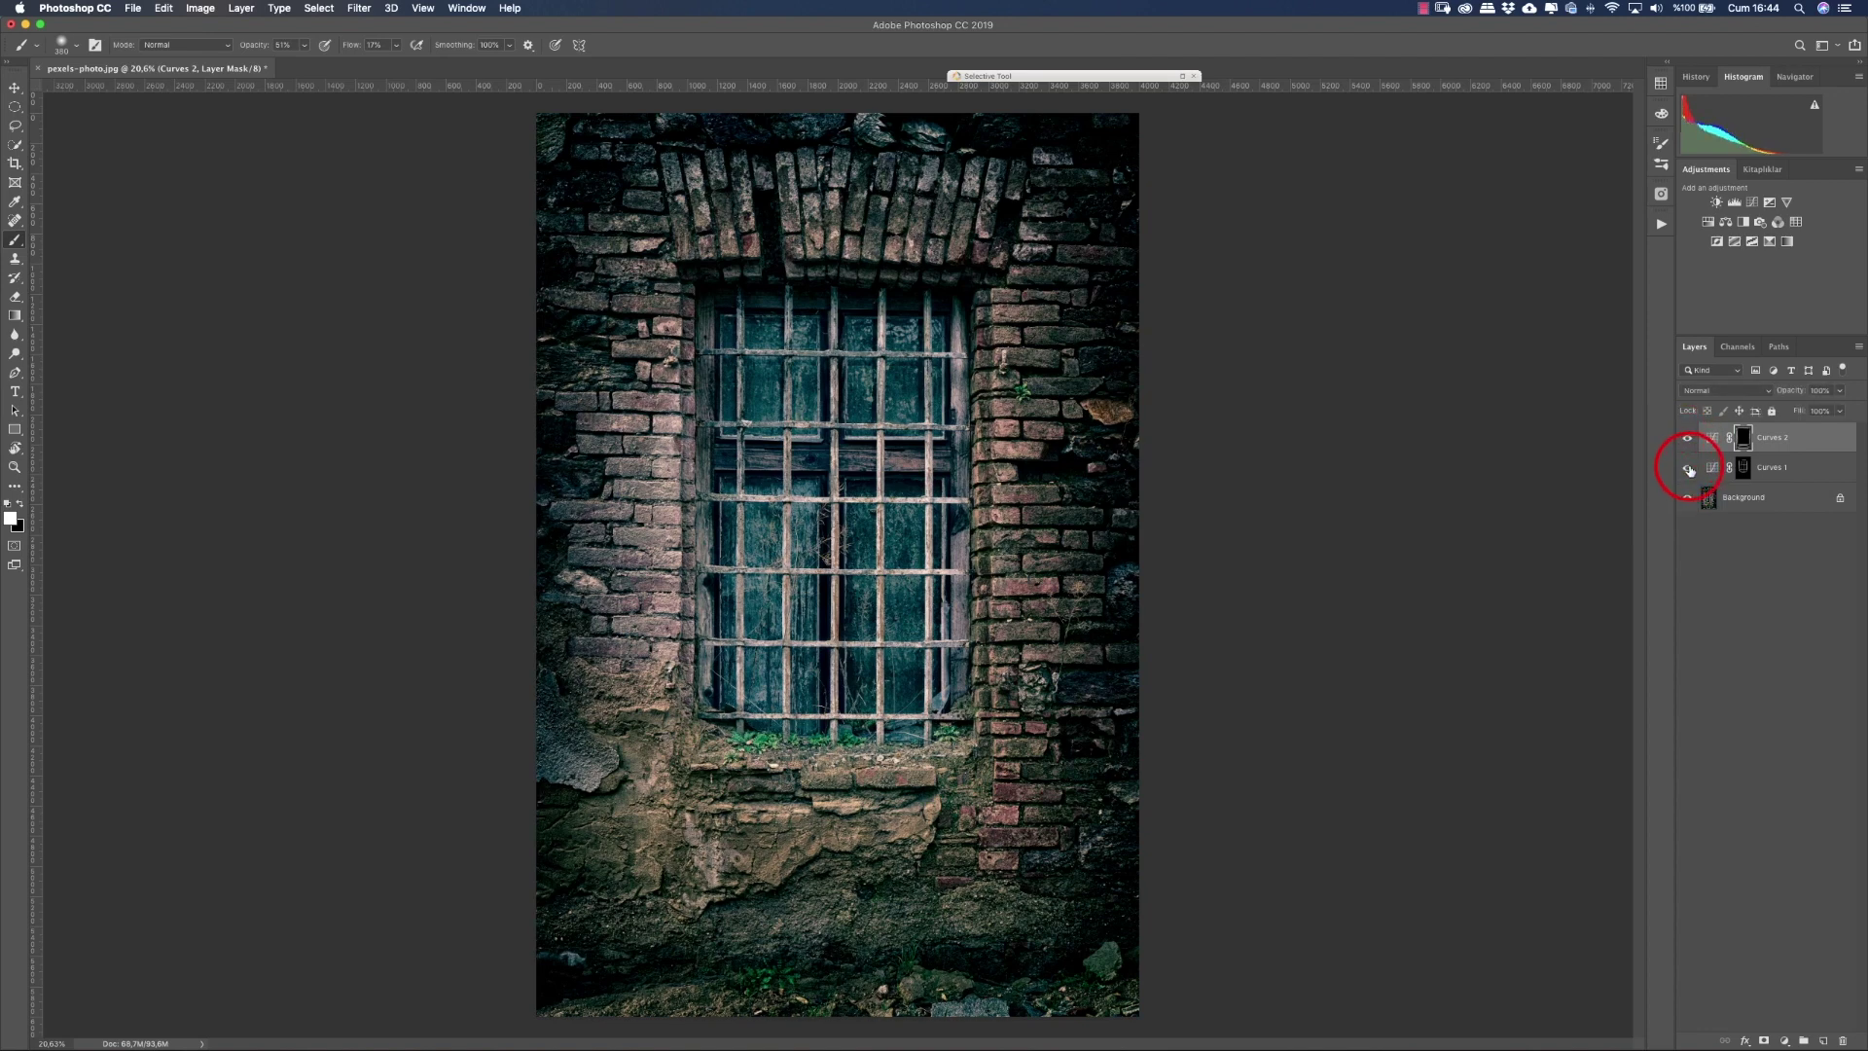
click(1688, 437)
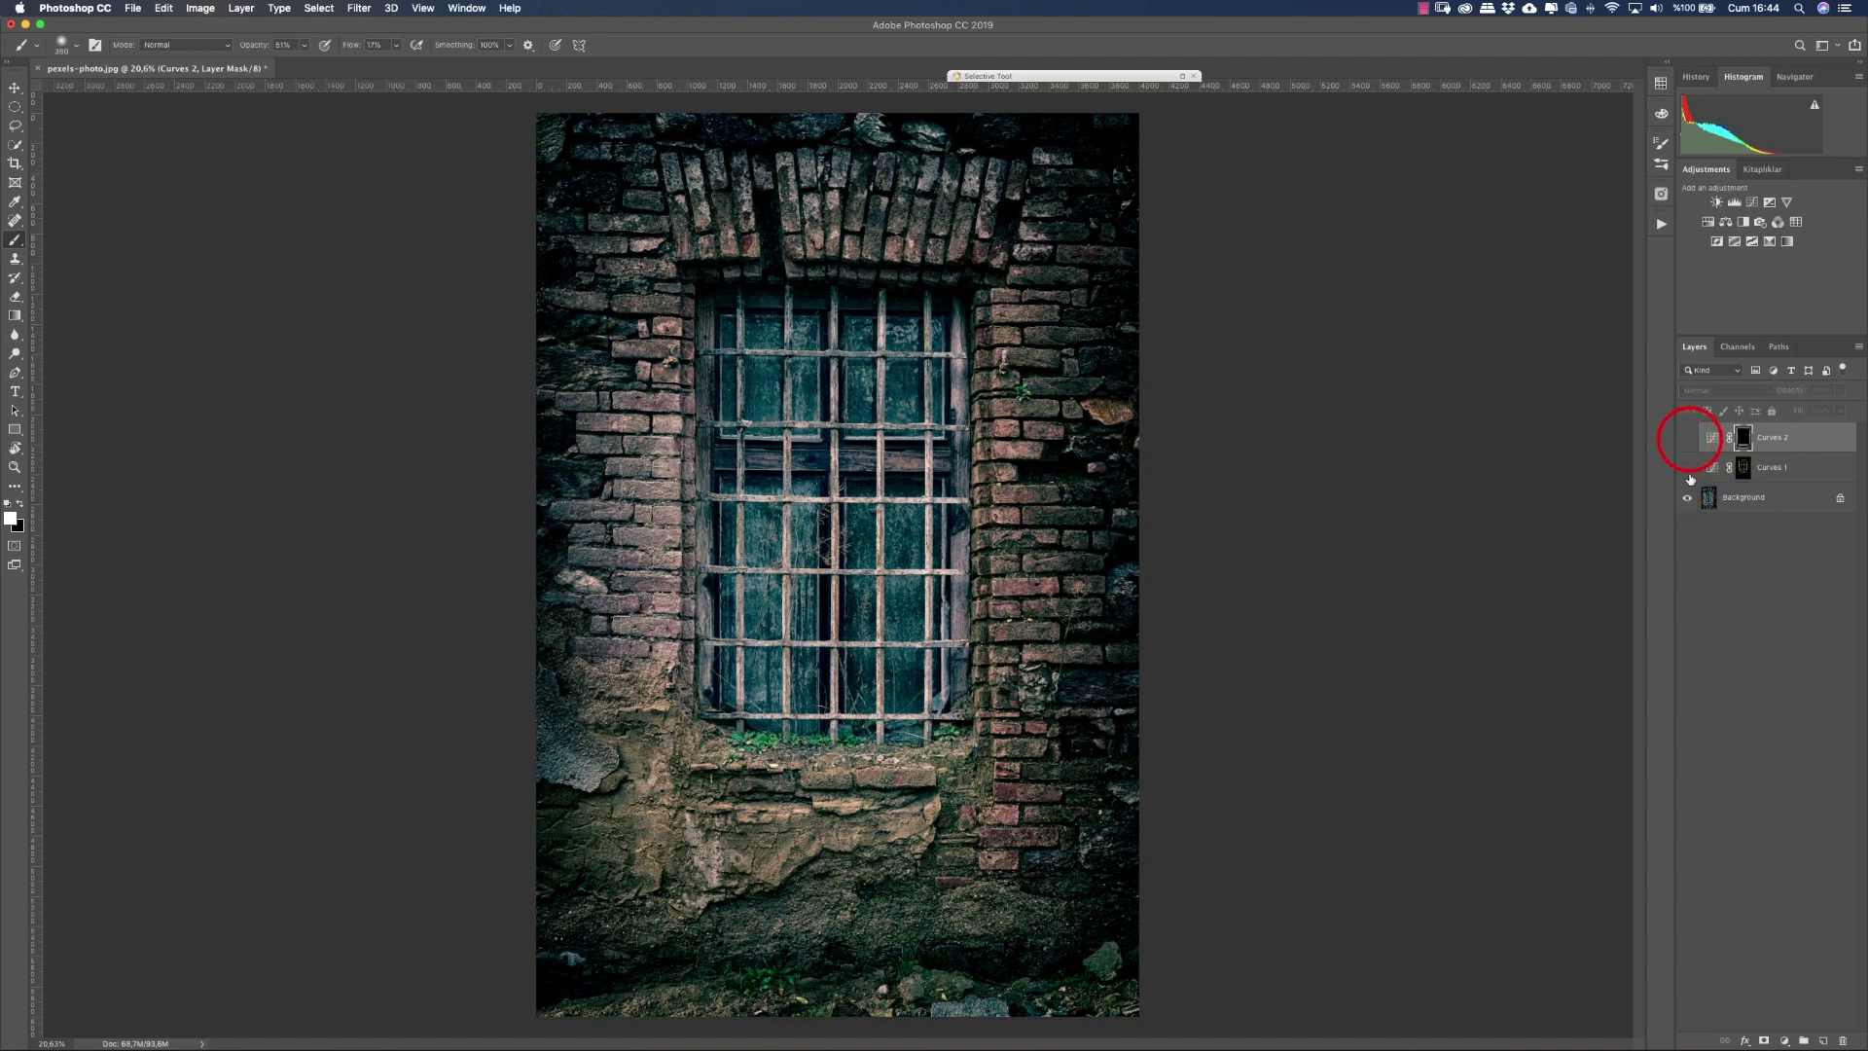
click(1688, 469)
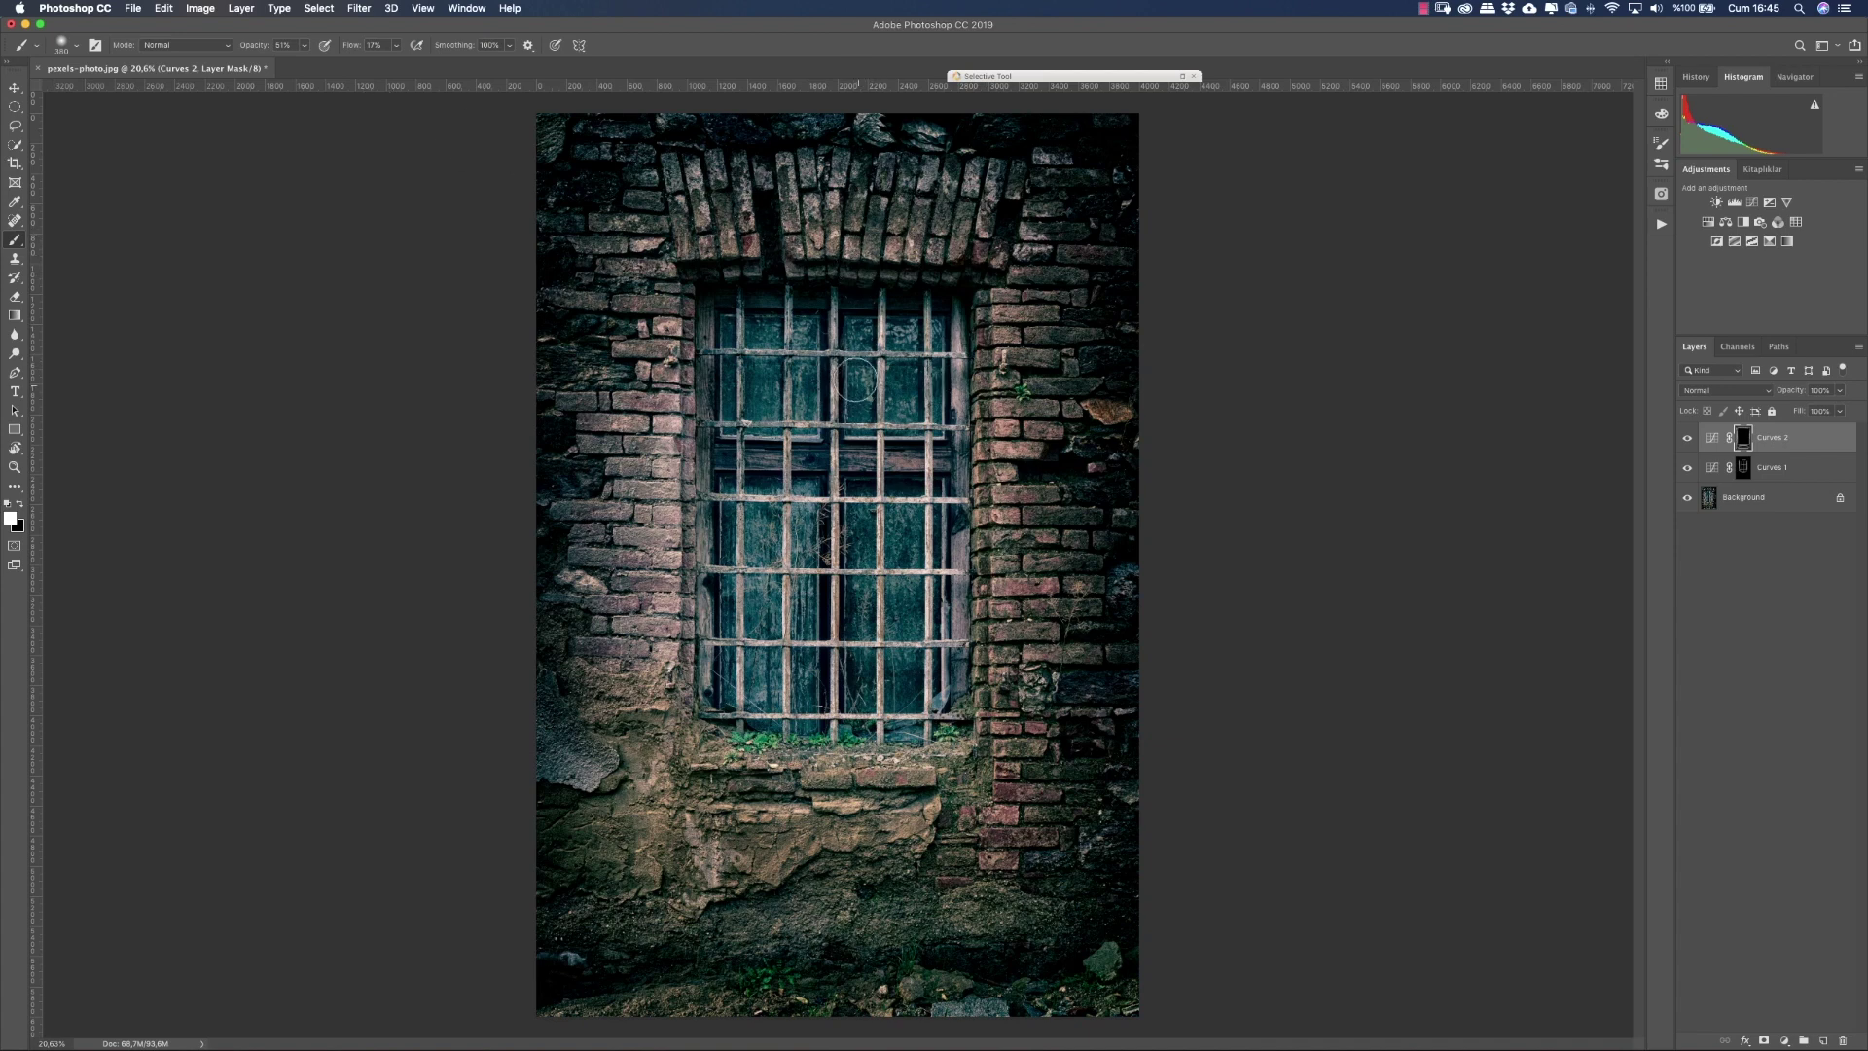
Step: Paint the Curves 1 adjustment over the window bars and toggle it to compare
click(1781, 472)
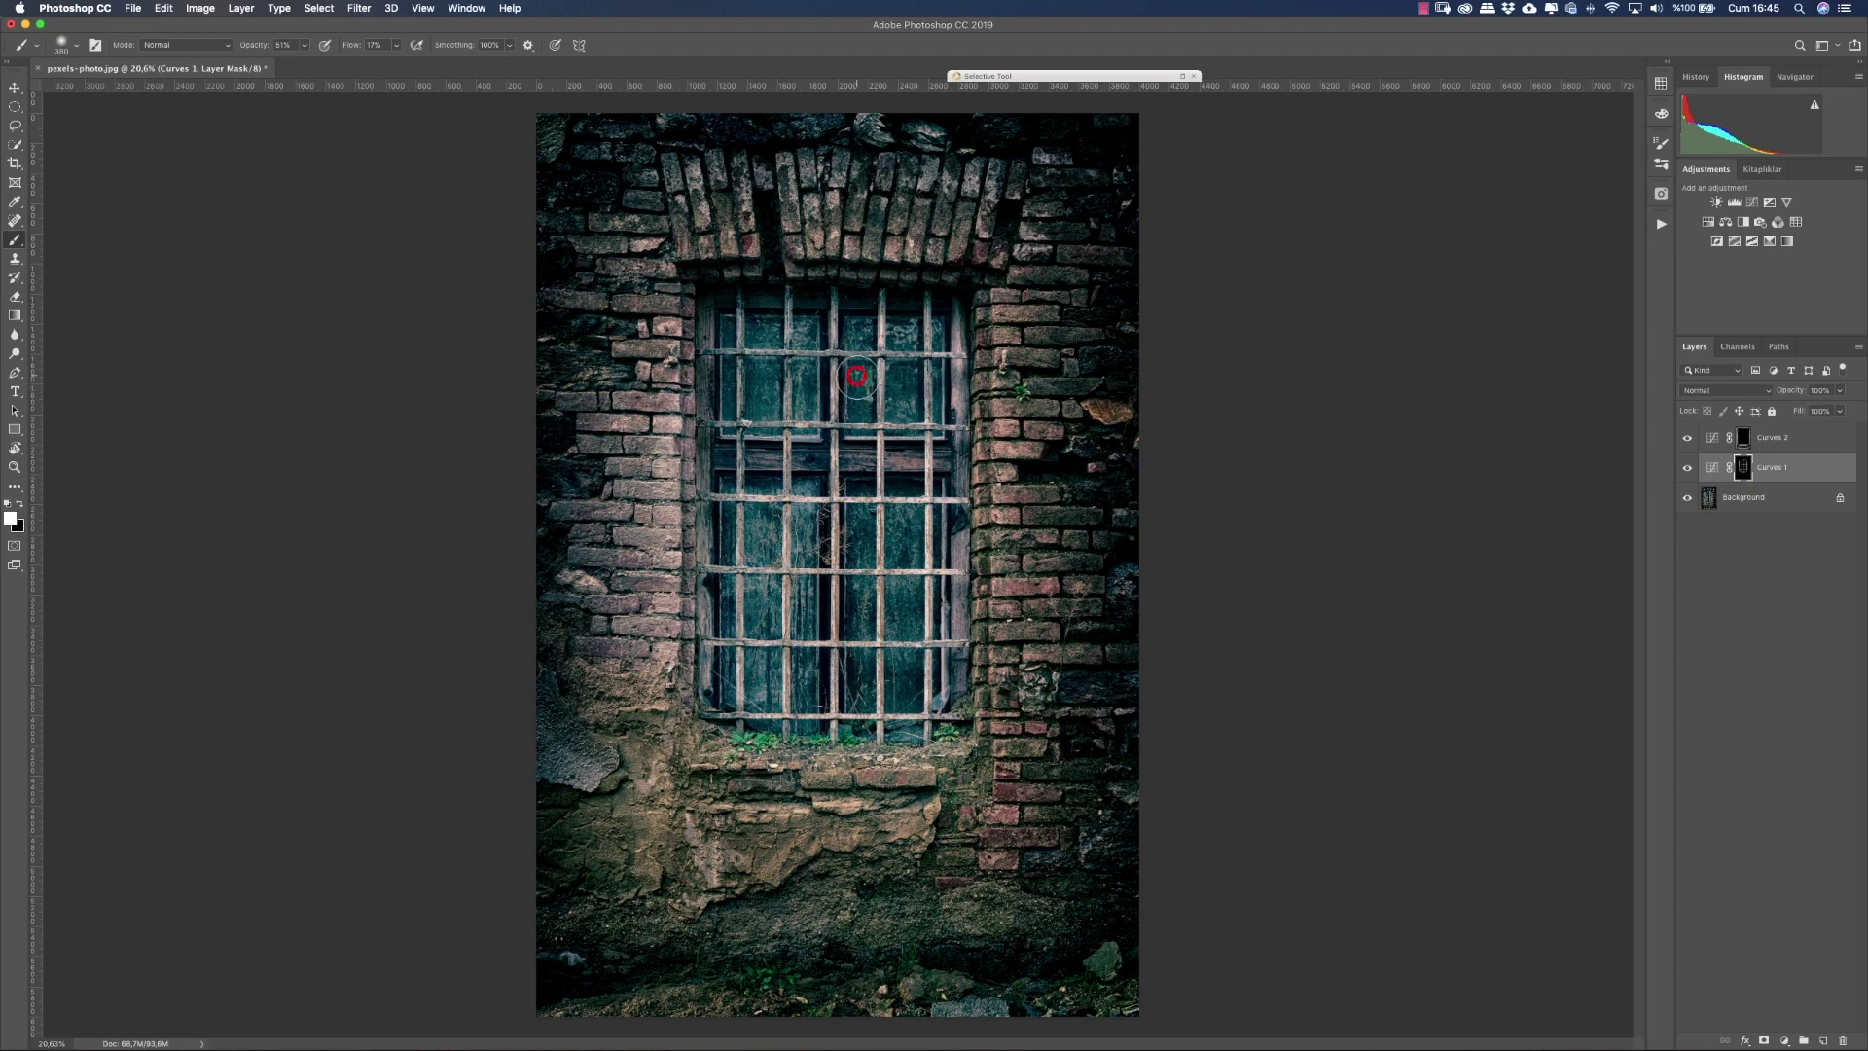
drag(857, 378, 849, 517)
drag(855, 616, 808, 619)
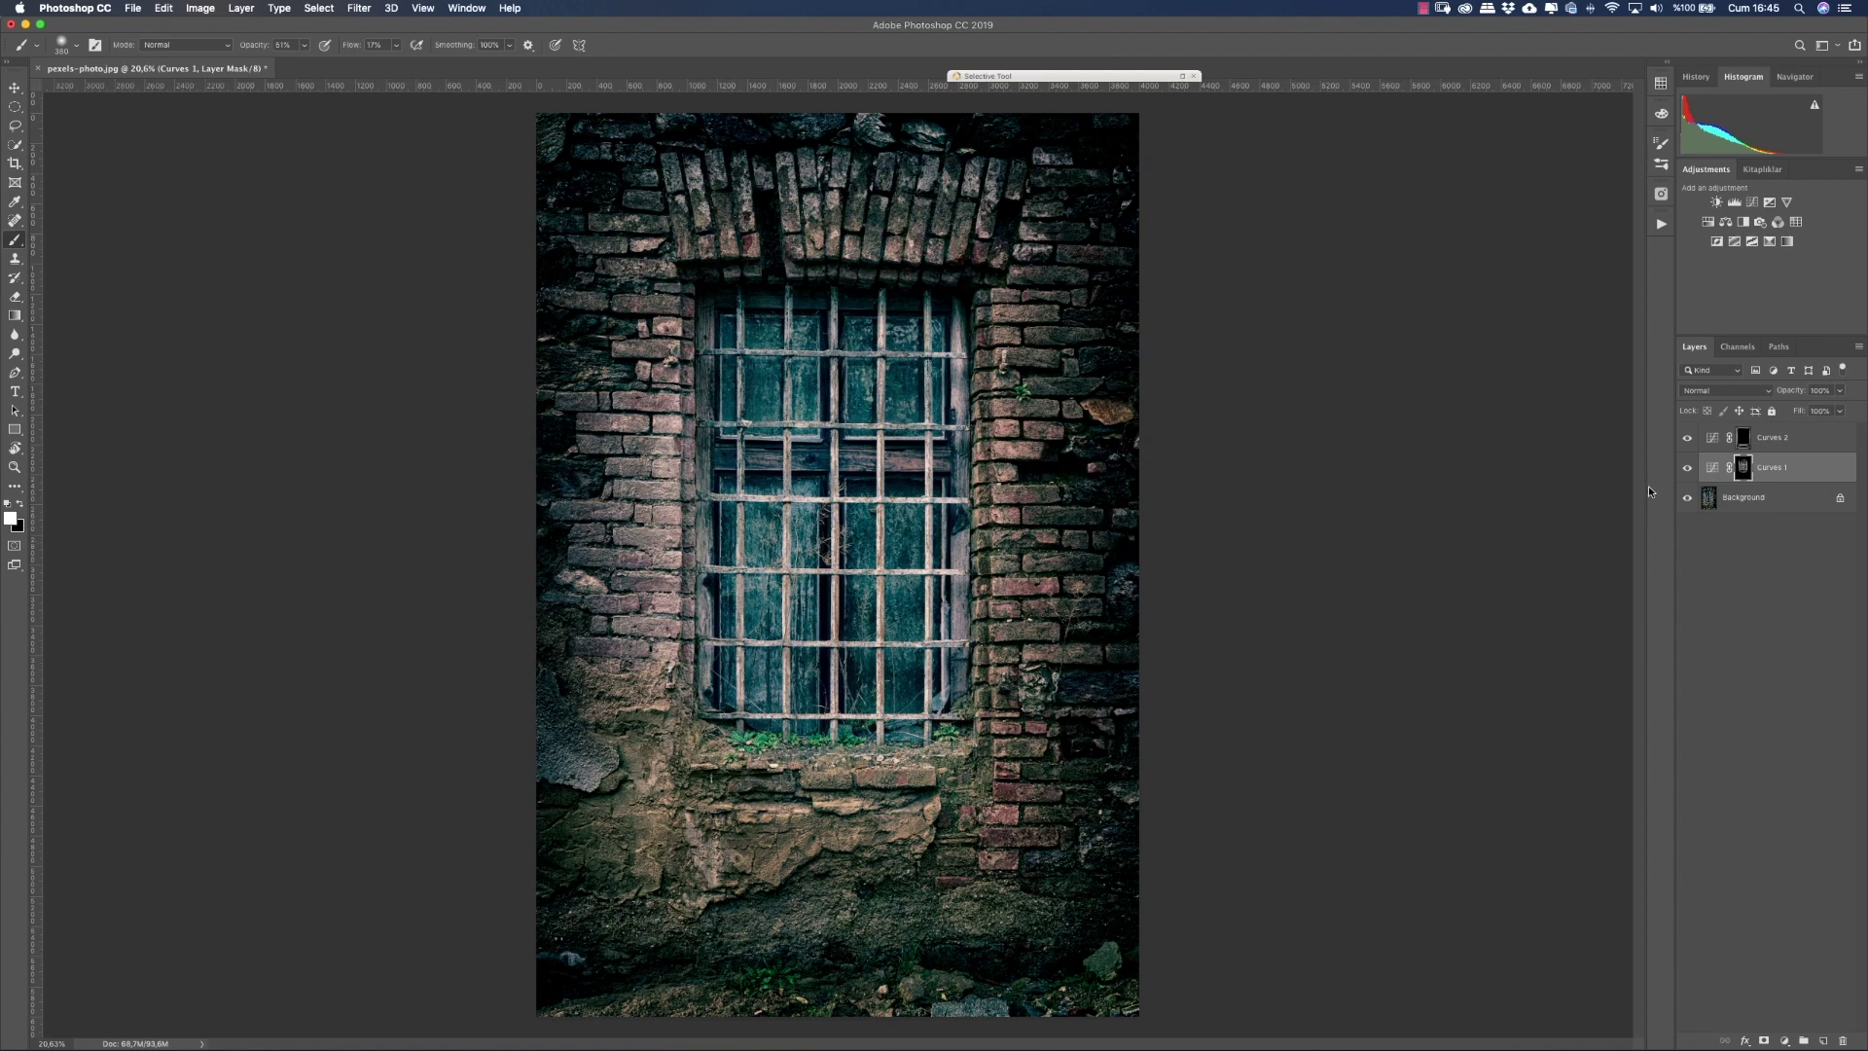
click(1688, 469)
Step: Select the Curves 2 mask and toggle Curves 2 off and on to compare
click(1744, 438)
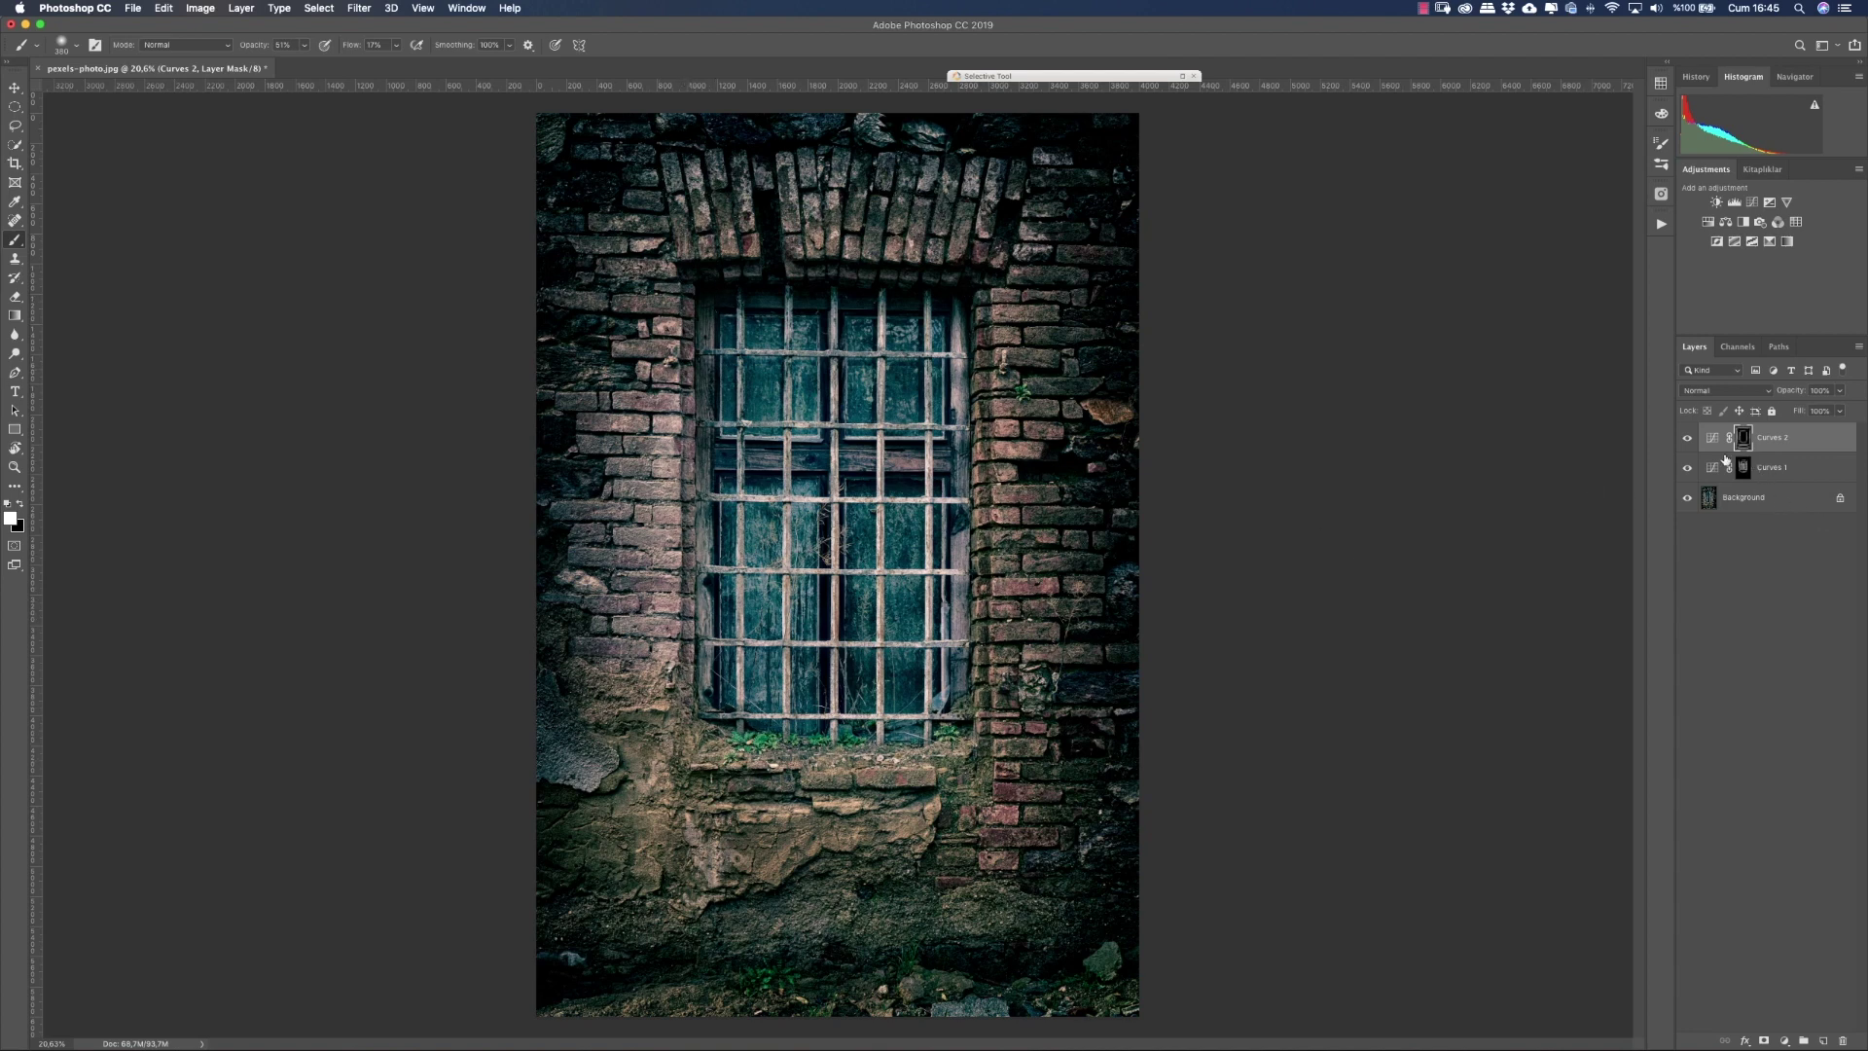
click(1687, 437)
click(1687, 437)
click(611, 1002)
Step: Rename Curves 2 to 'koyu alan' and Curves 1 to 'aydınlık alan'
double_click(1775, 439)
text(koyu alan)
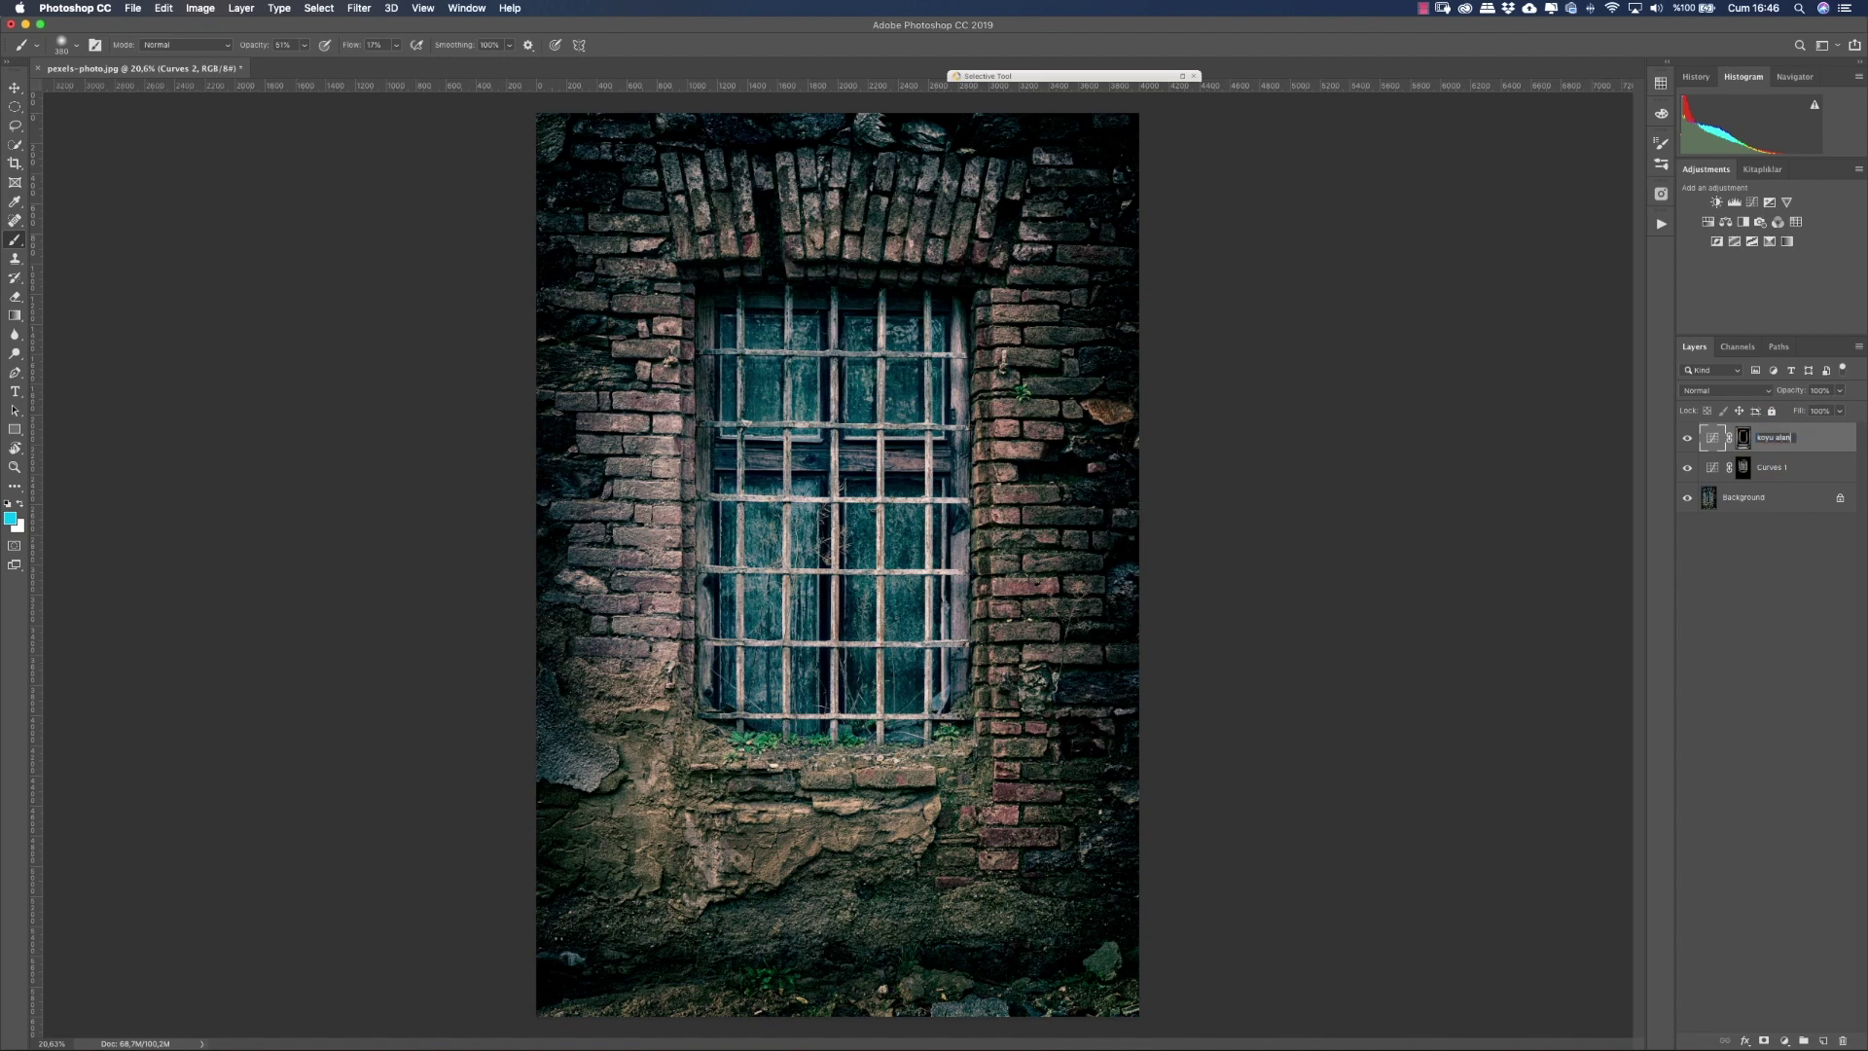
double_click(1771, 467)
text(aydınlık alan)
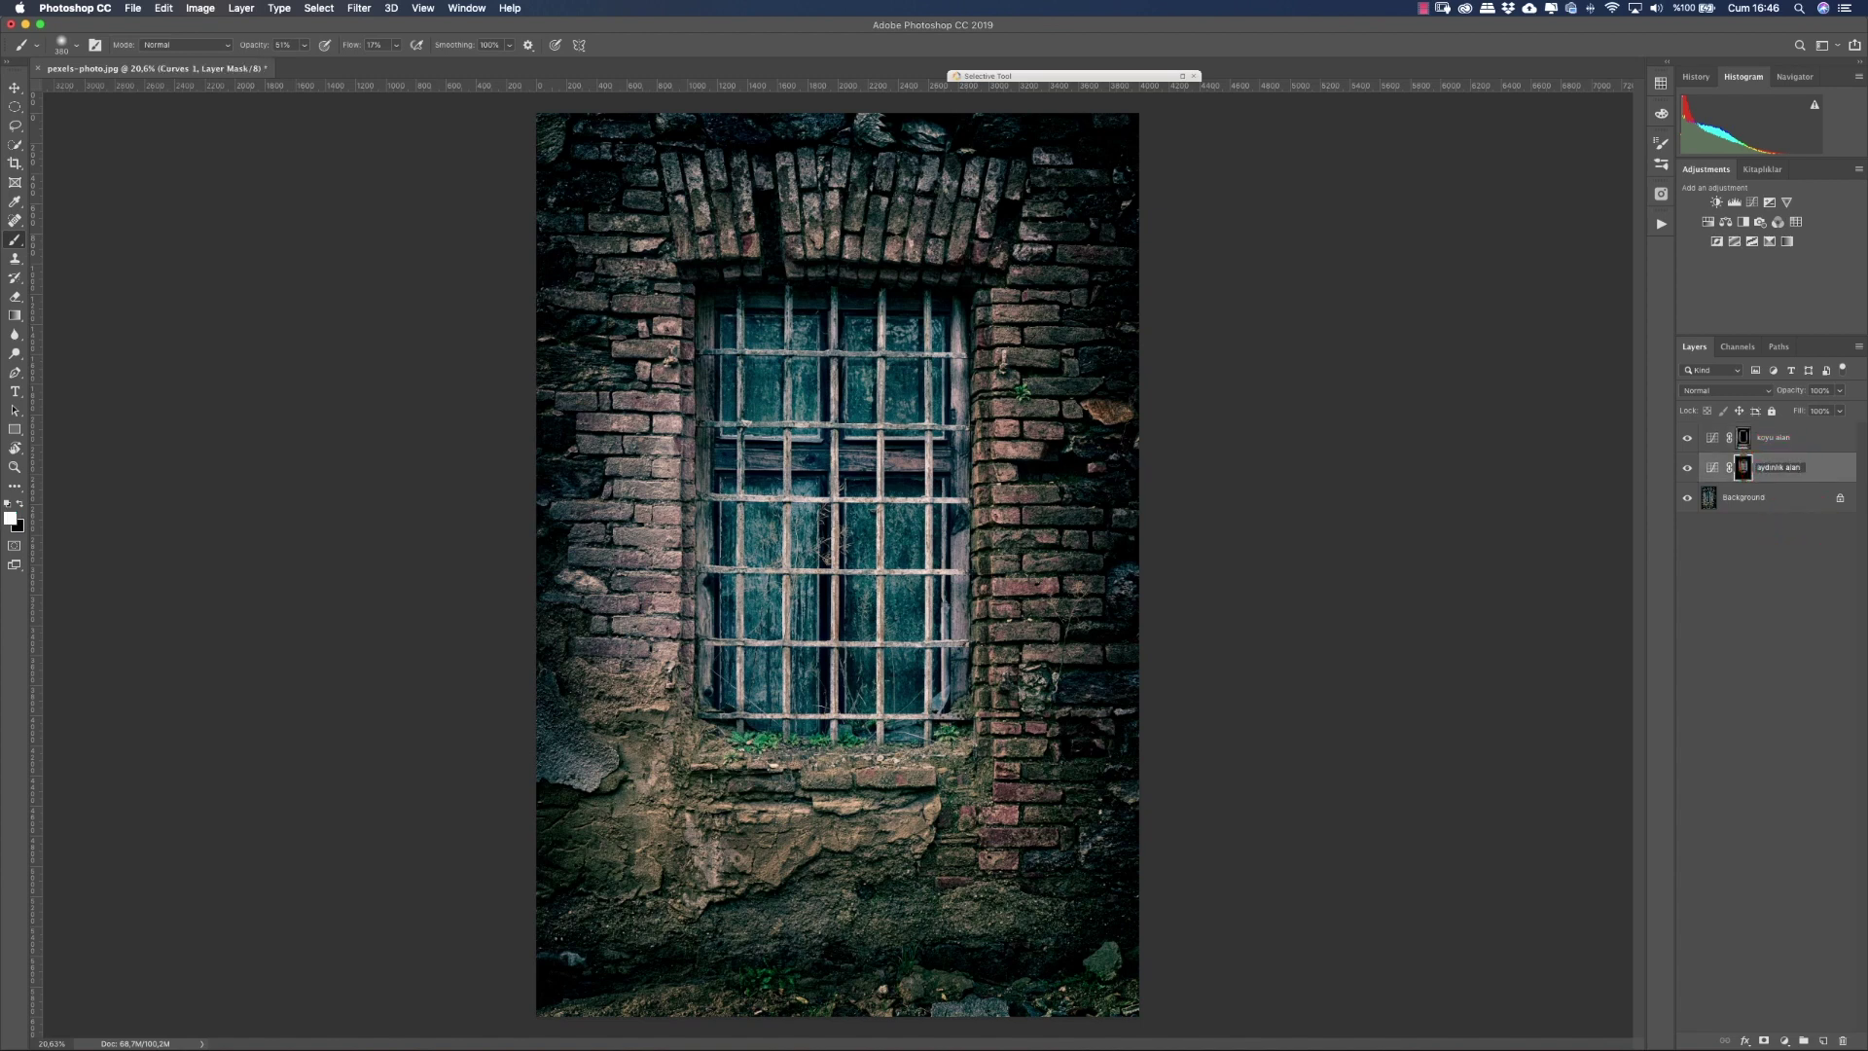
click(1783, 603)
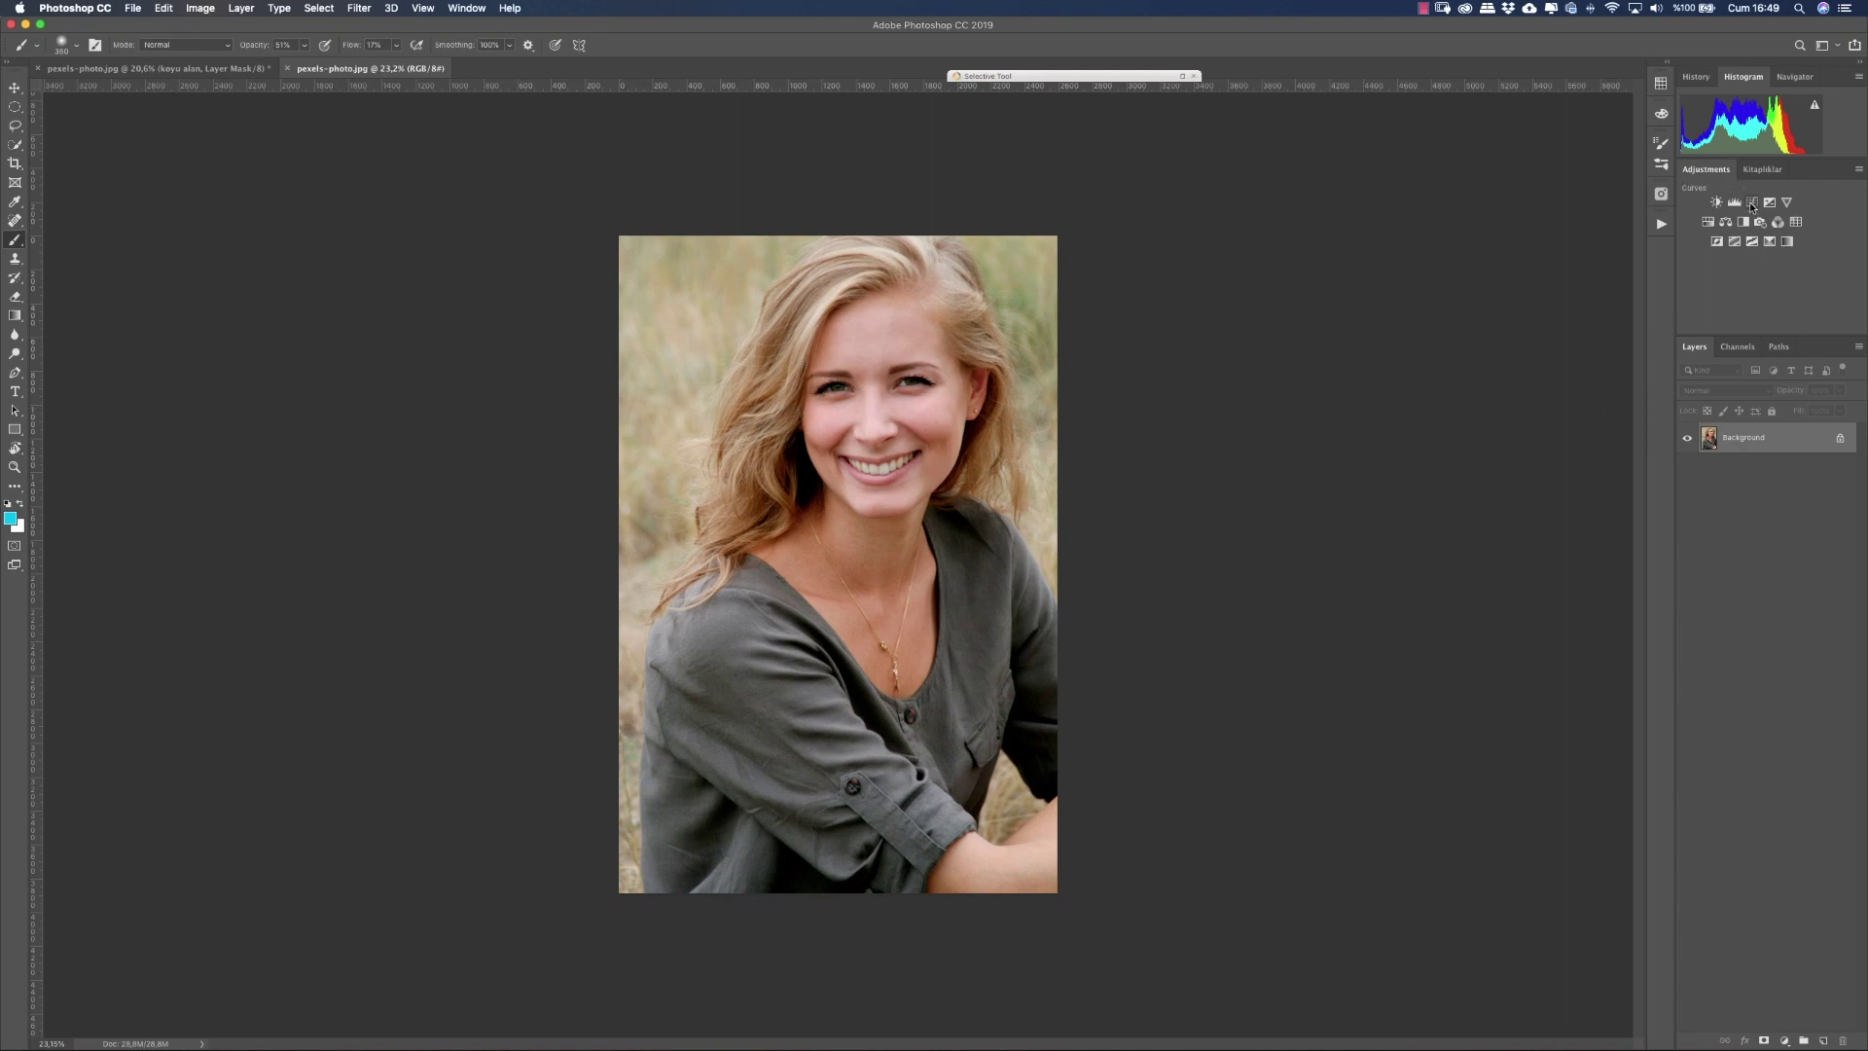
Step: Add a Curves layer to the portrait with its midpoint pulled down to darken the image
click(1753, 204)
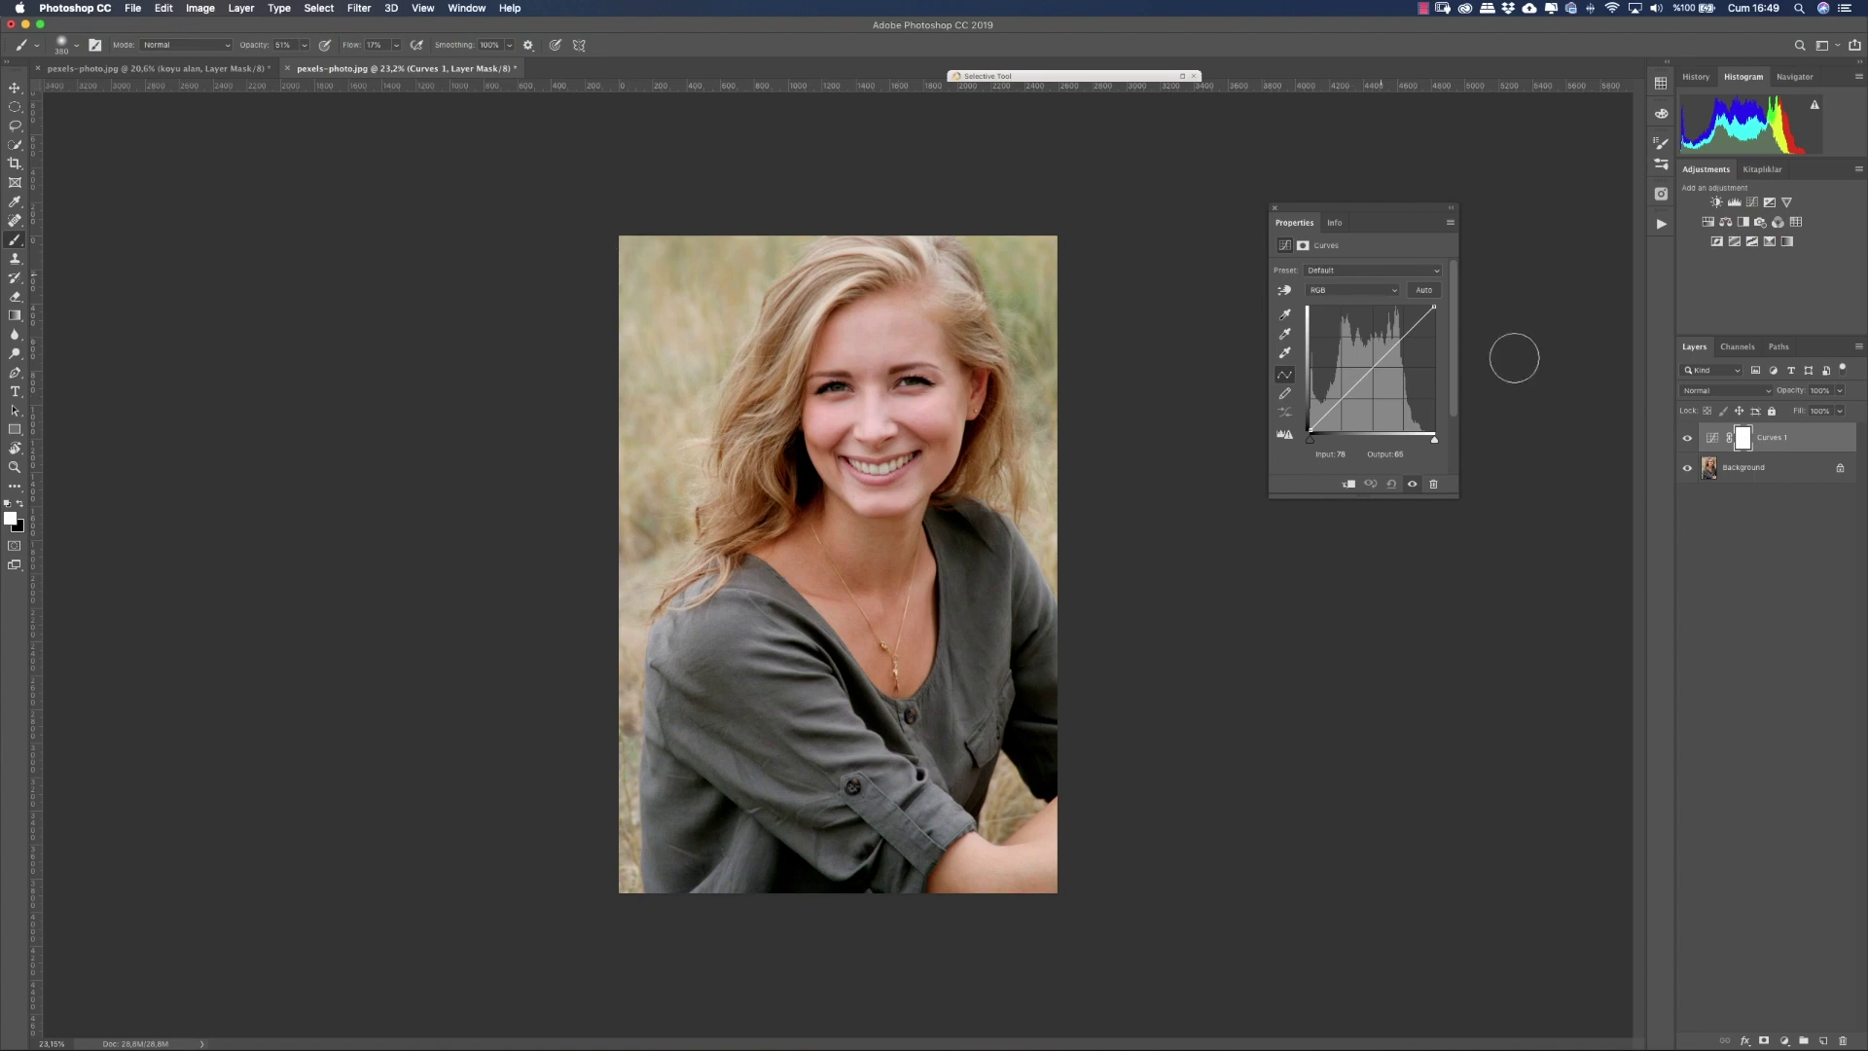
drag(1373, 364, 1386, 385)
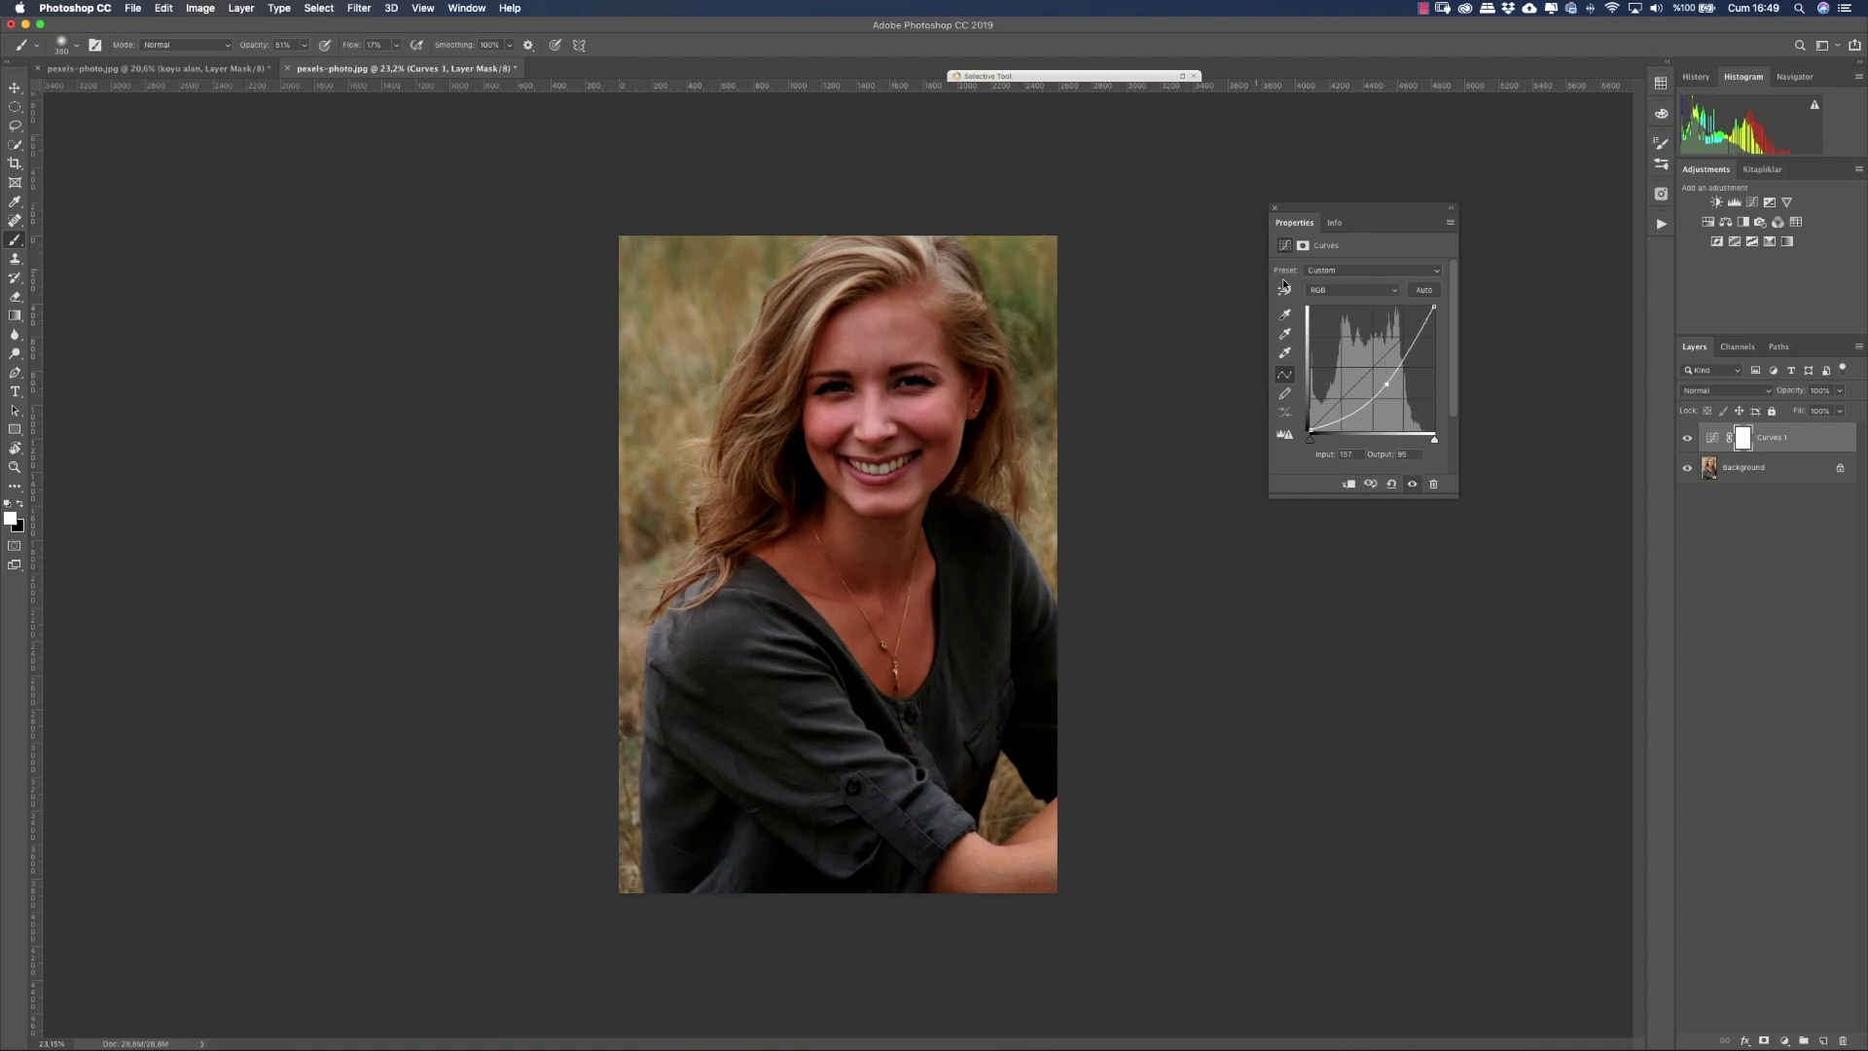
click(1302, 248)
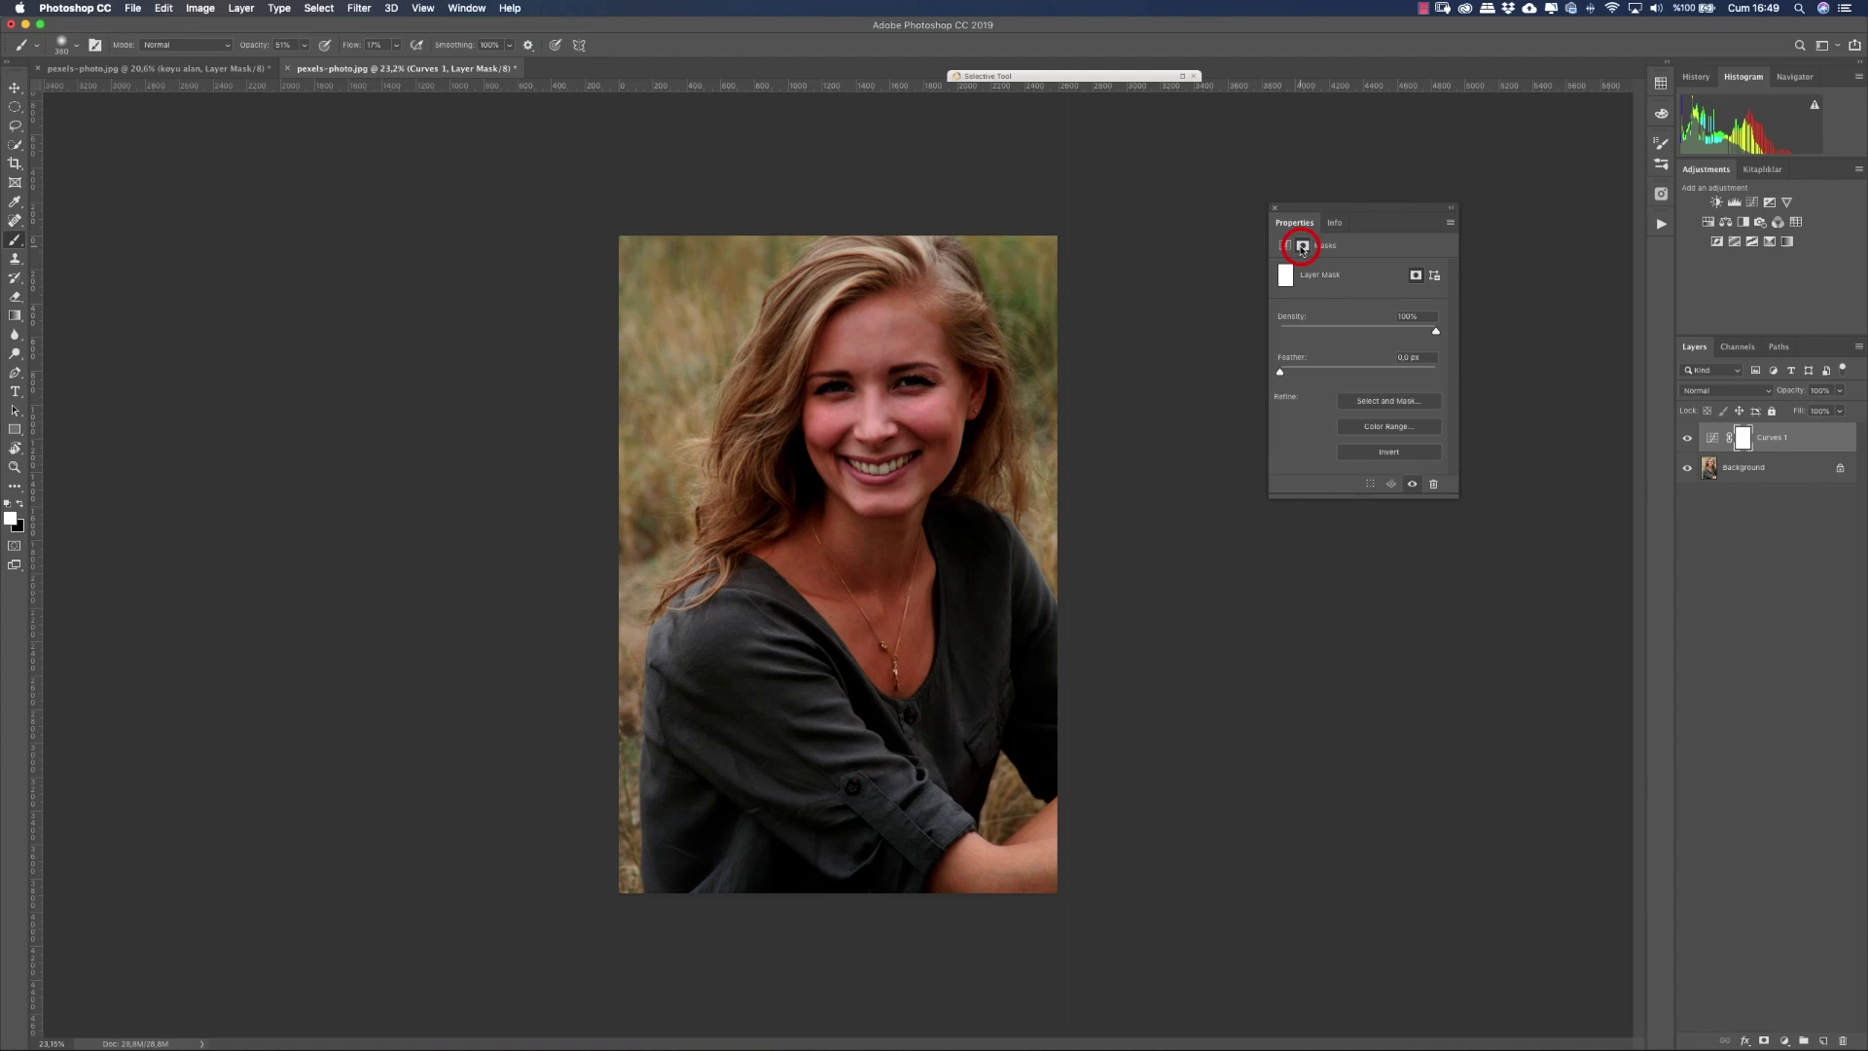
Step: Invert the Curves 1 mask to black and set brush opacity to 70%
click(1381, 453)
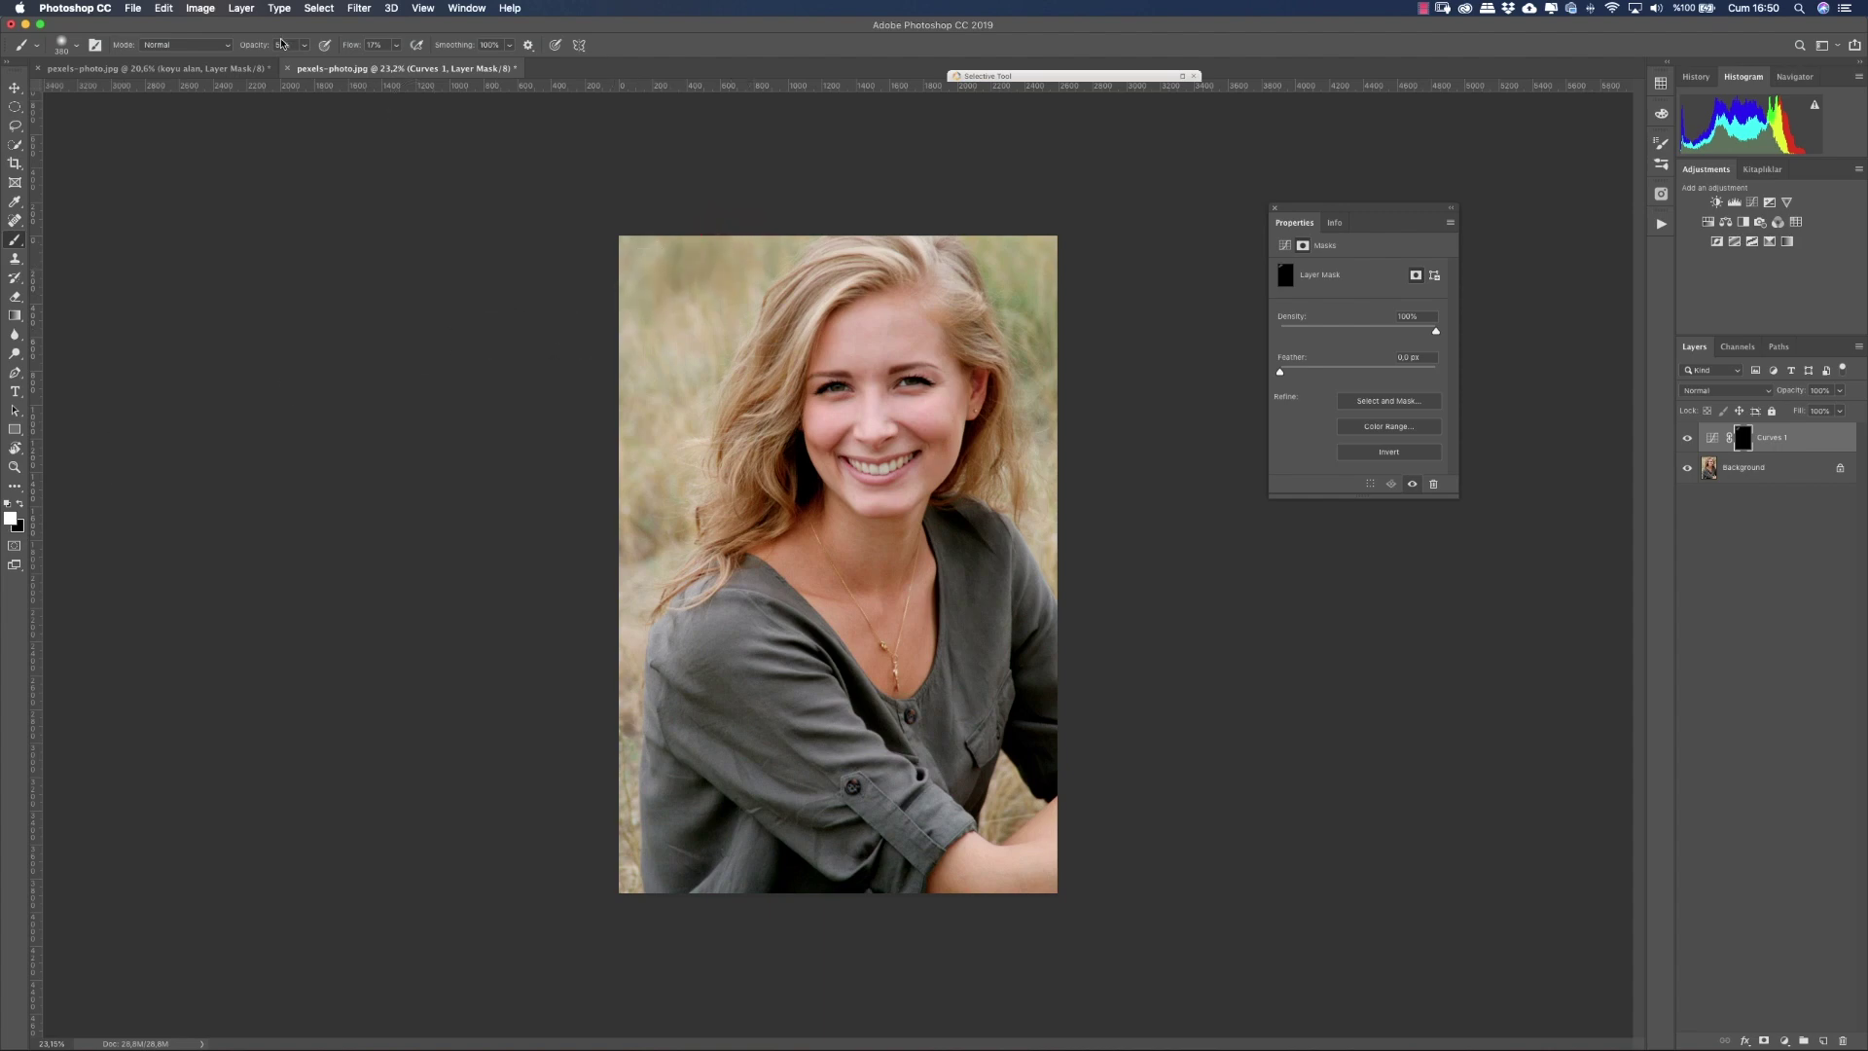
click(376, 45)
drag(255, 47, 265, 45)
Step: Paint the darkening back onto the top-left, top-right and left-edge background around the woman
mouse_move(701, 250)
mouse_down()
mouse_move(670, 314)
mouse_move(786, 247)
mouse_up()
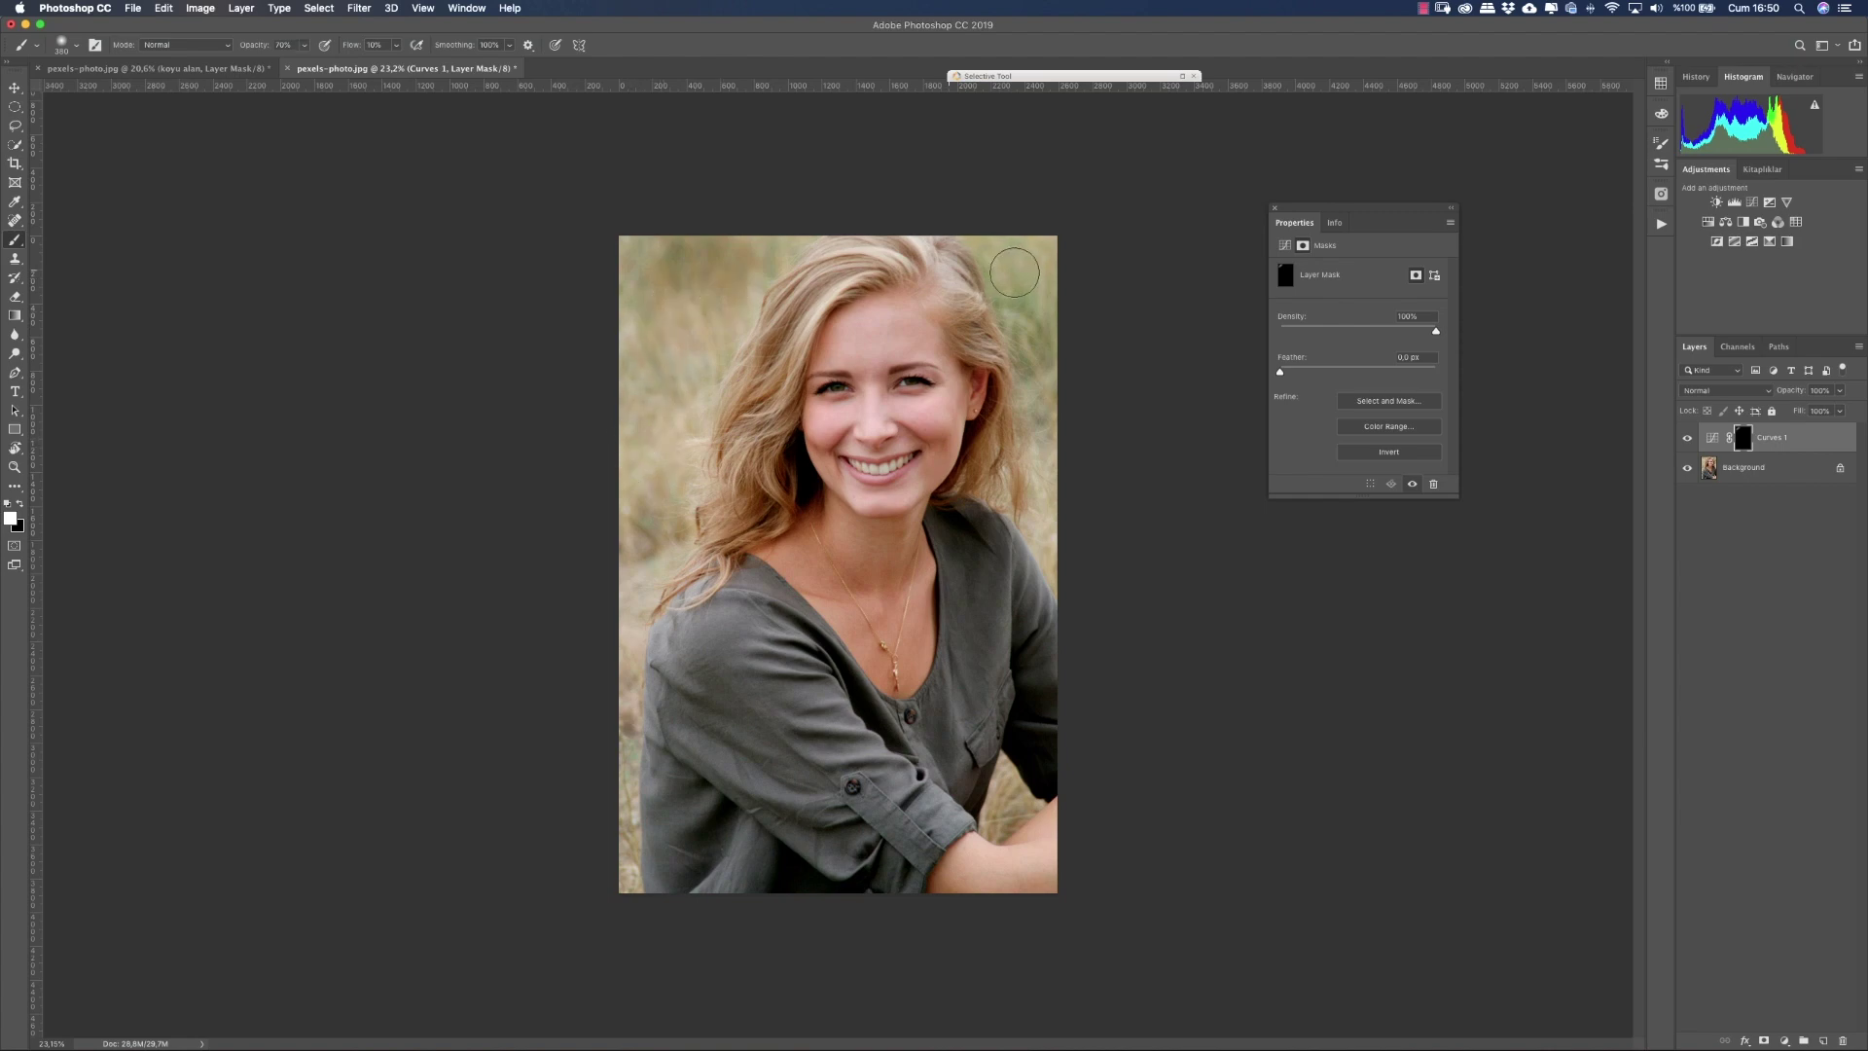
drag(1015, 273, 1041, 400)
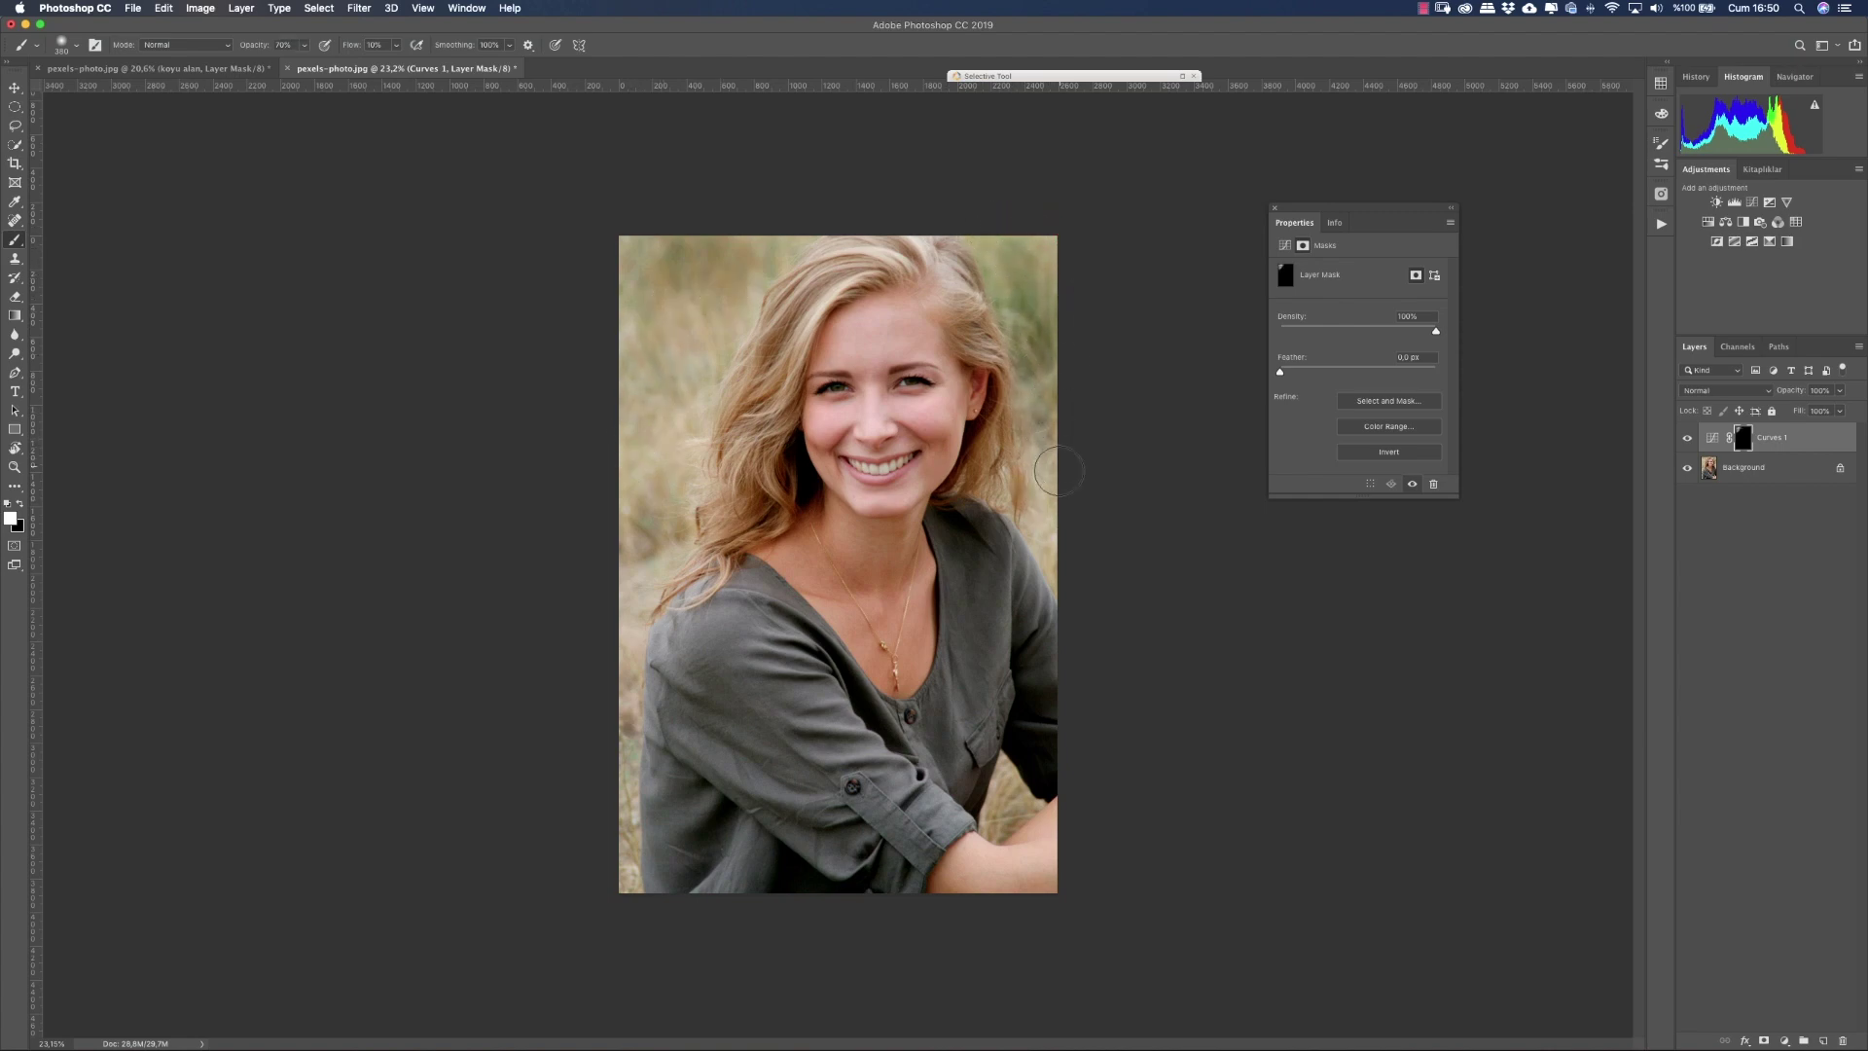
drag(623, 545, 642, 521)
drag(639, 253, 638, 249)
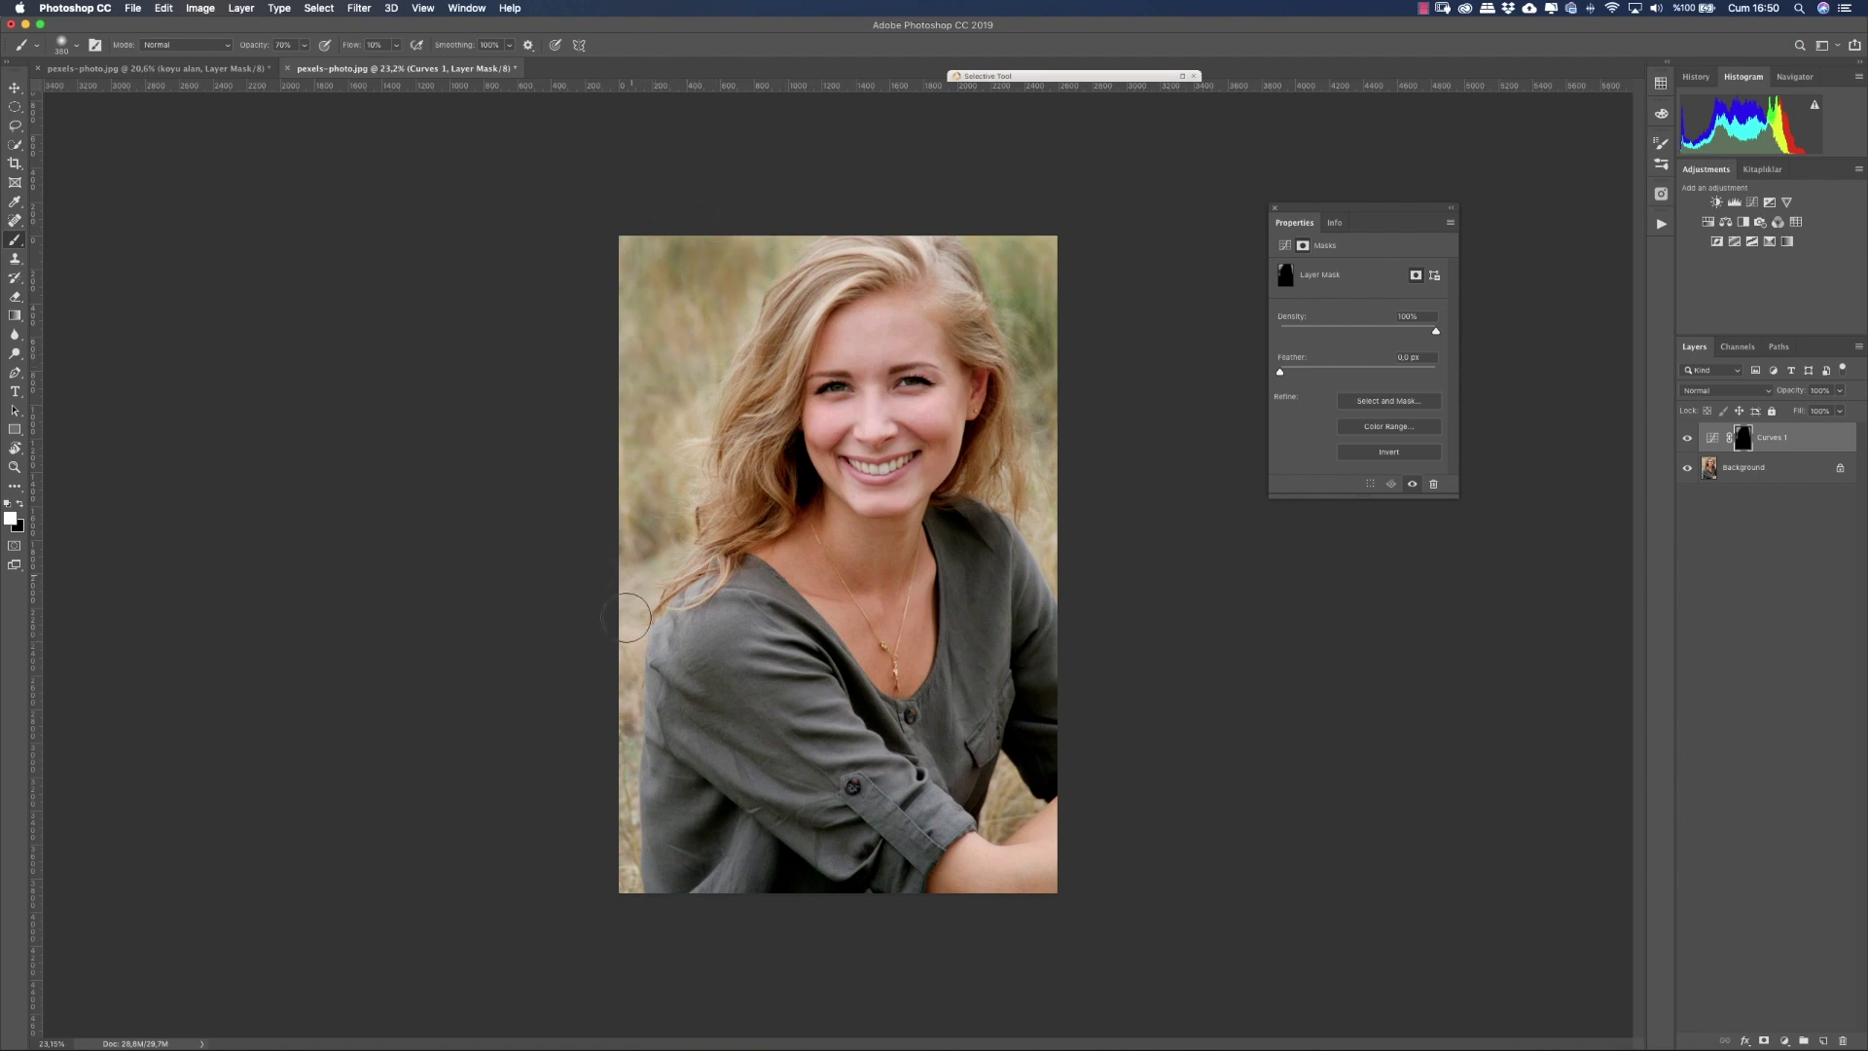
drag(623, 591, 607, 590)
drag(681, 352, 639, 349)
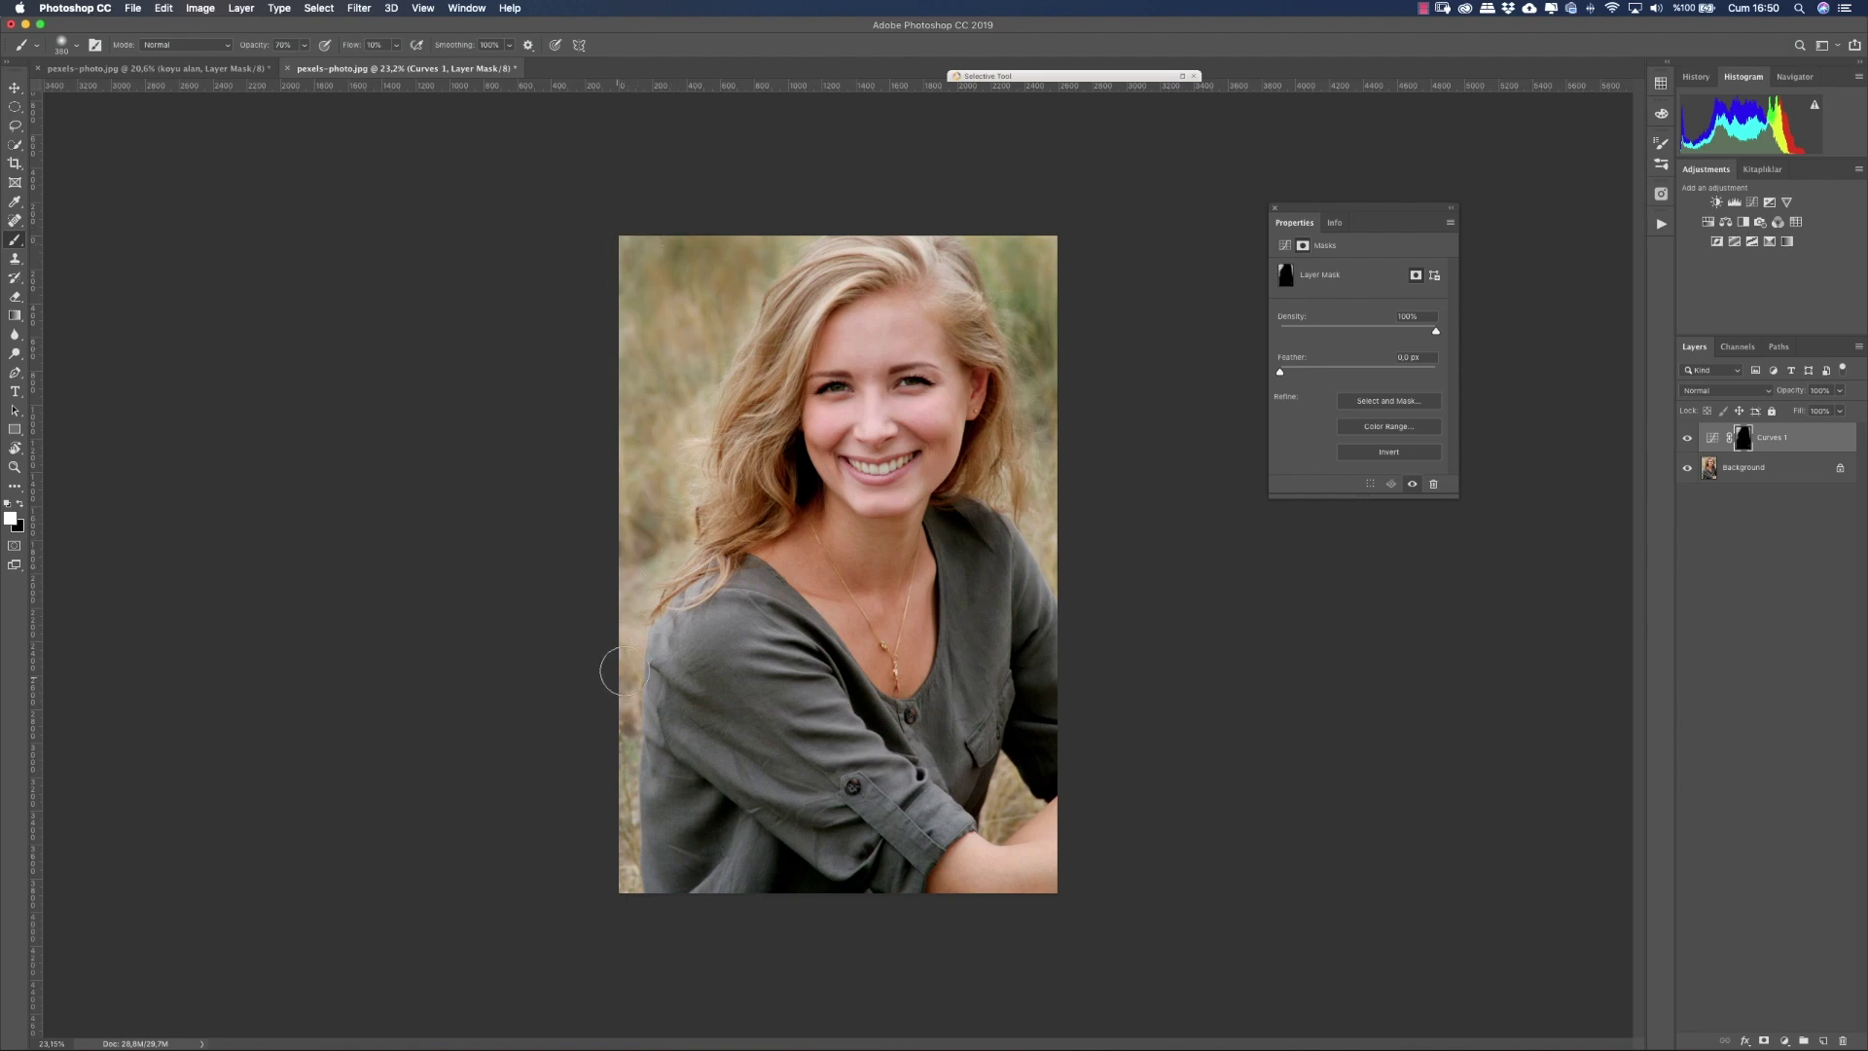
click(1275, 211)
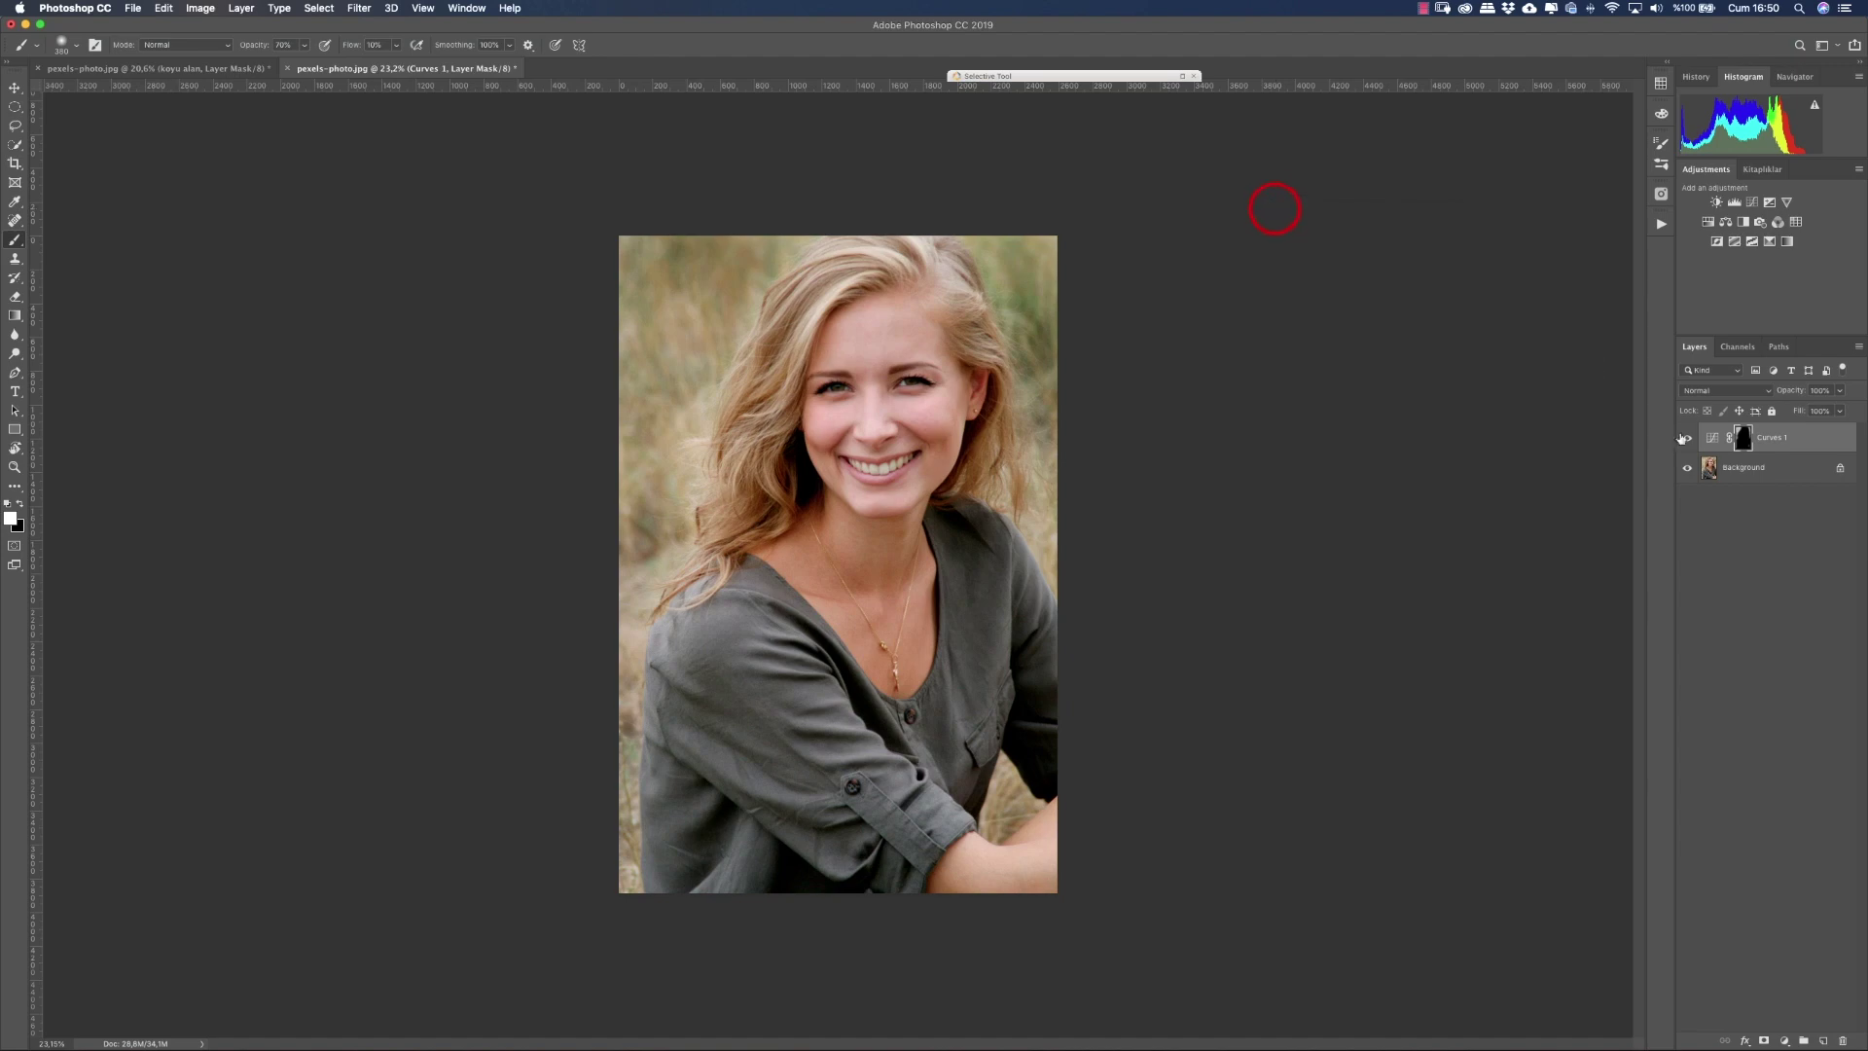
Step: In the Curves 1 mask view, paint the top-left, top-right and lower-left edges white
alt+click(1742, 440)
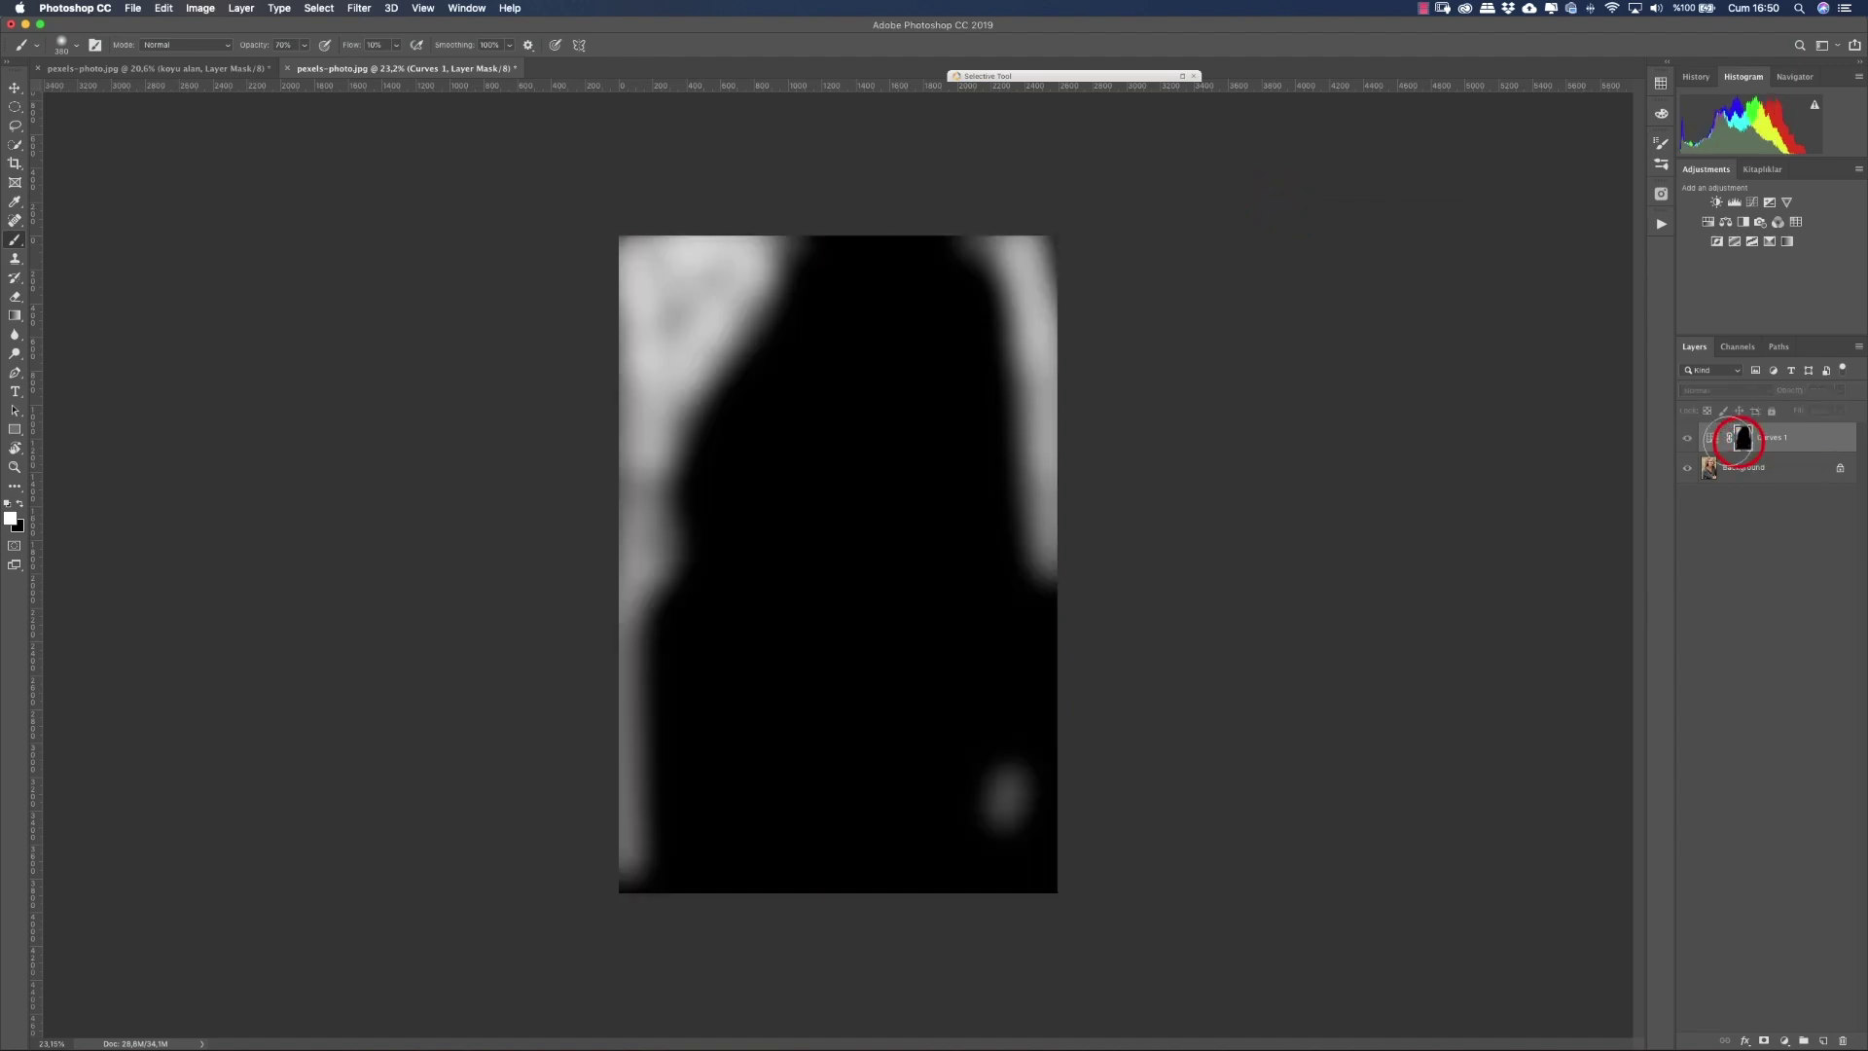
click(1055, 236)
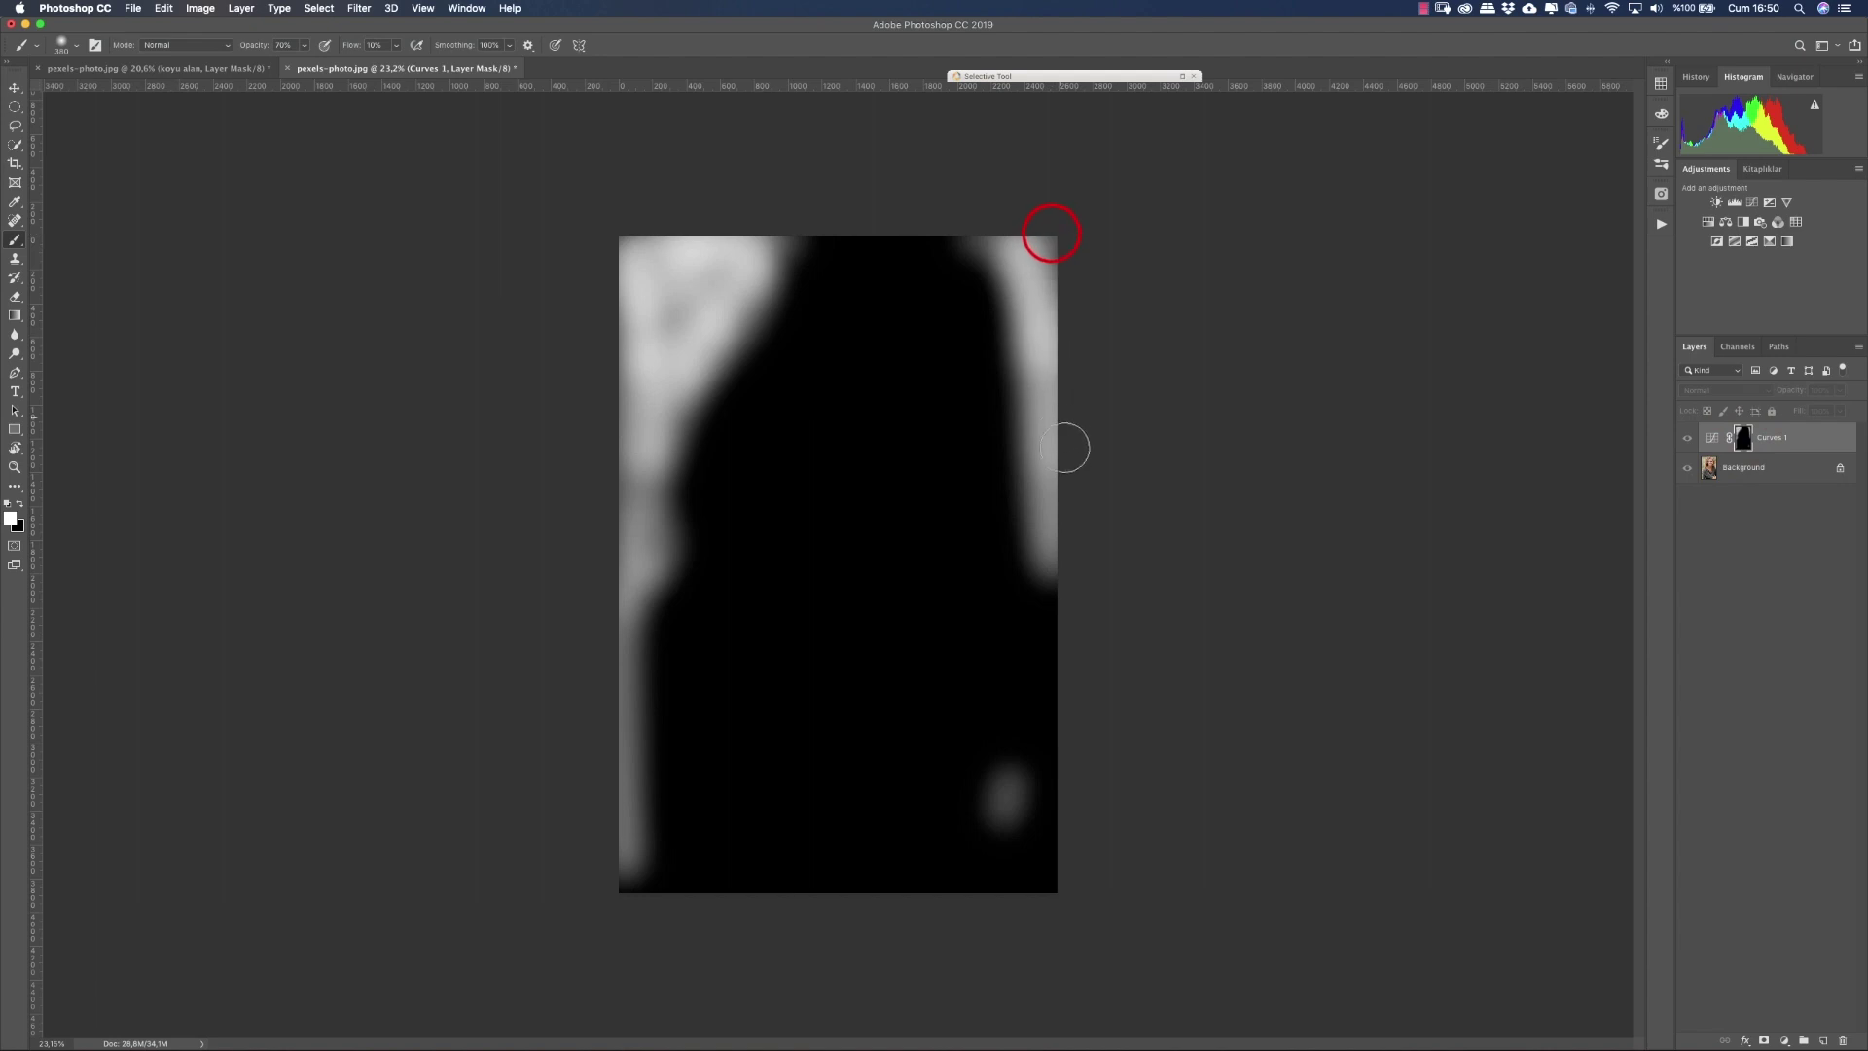
drag(691, 271, 730, 264)
click(643, 248)
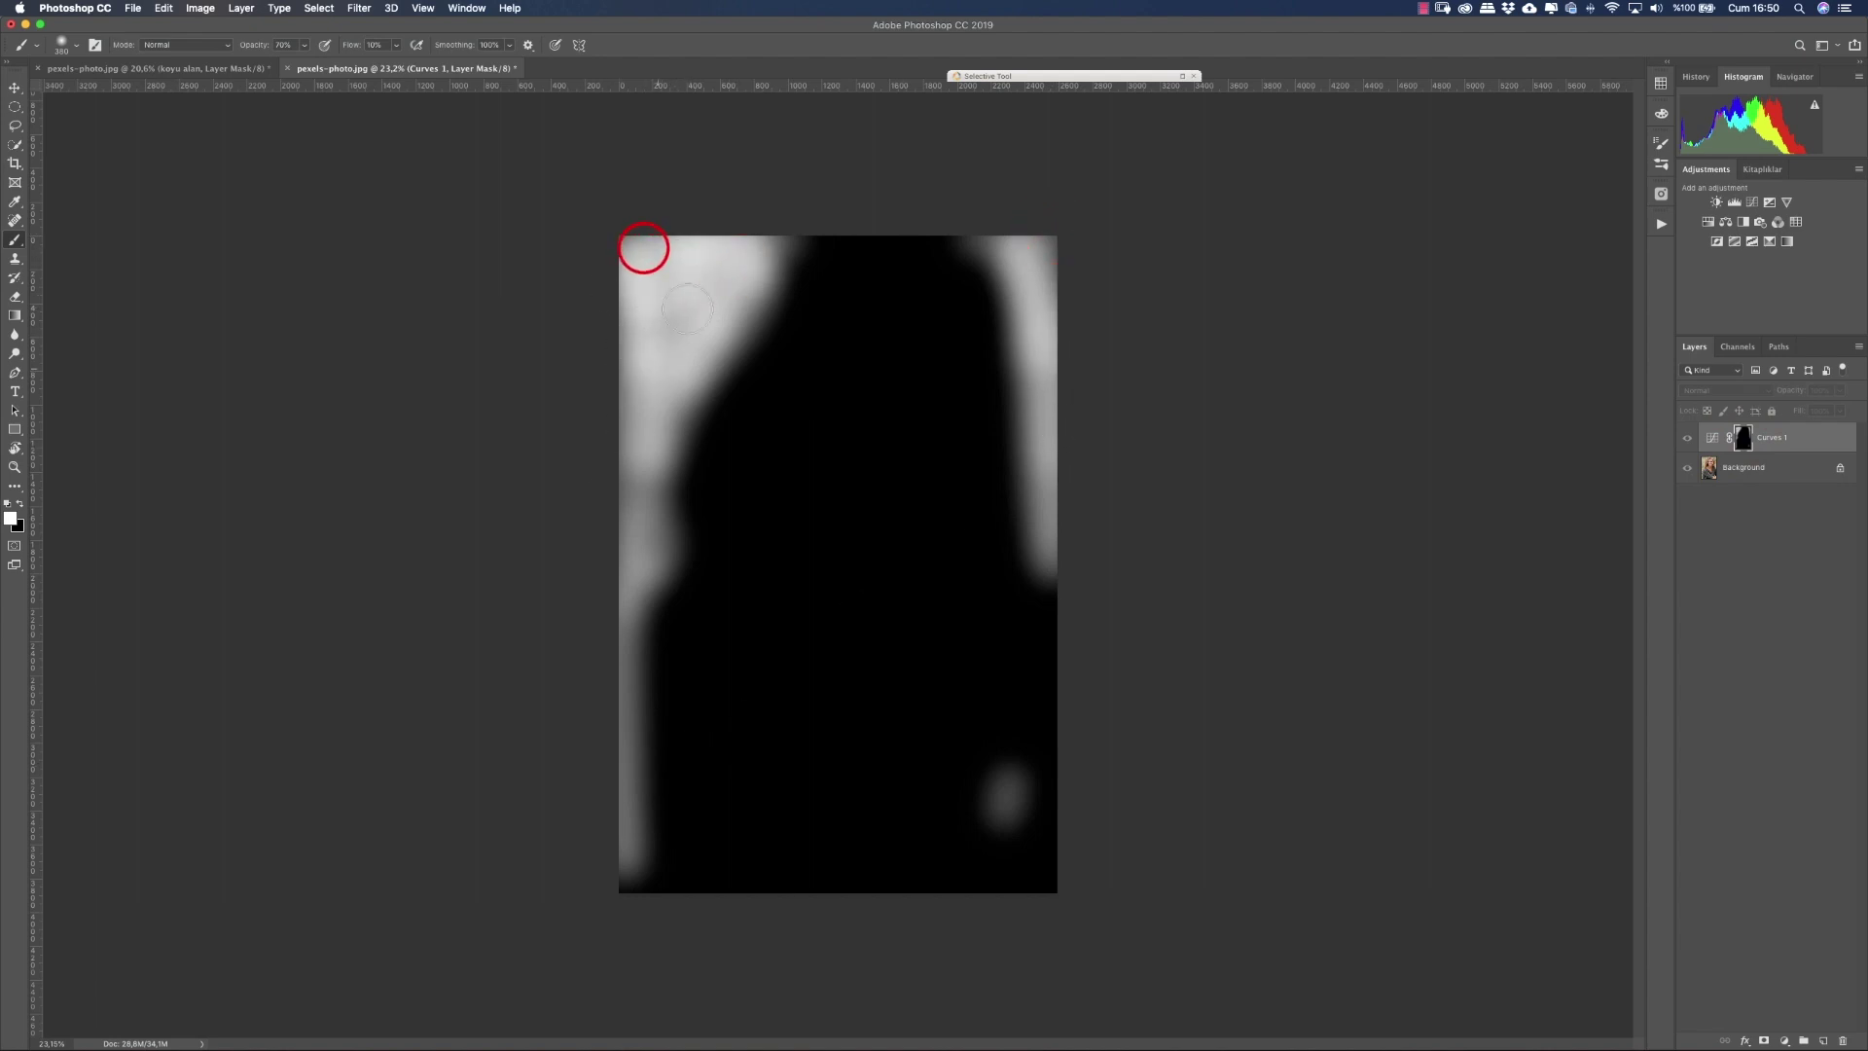
click(676, 263)
drag(625, 815, 625, 908)
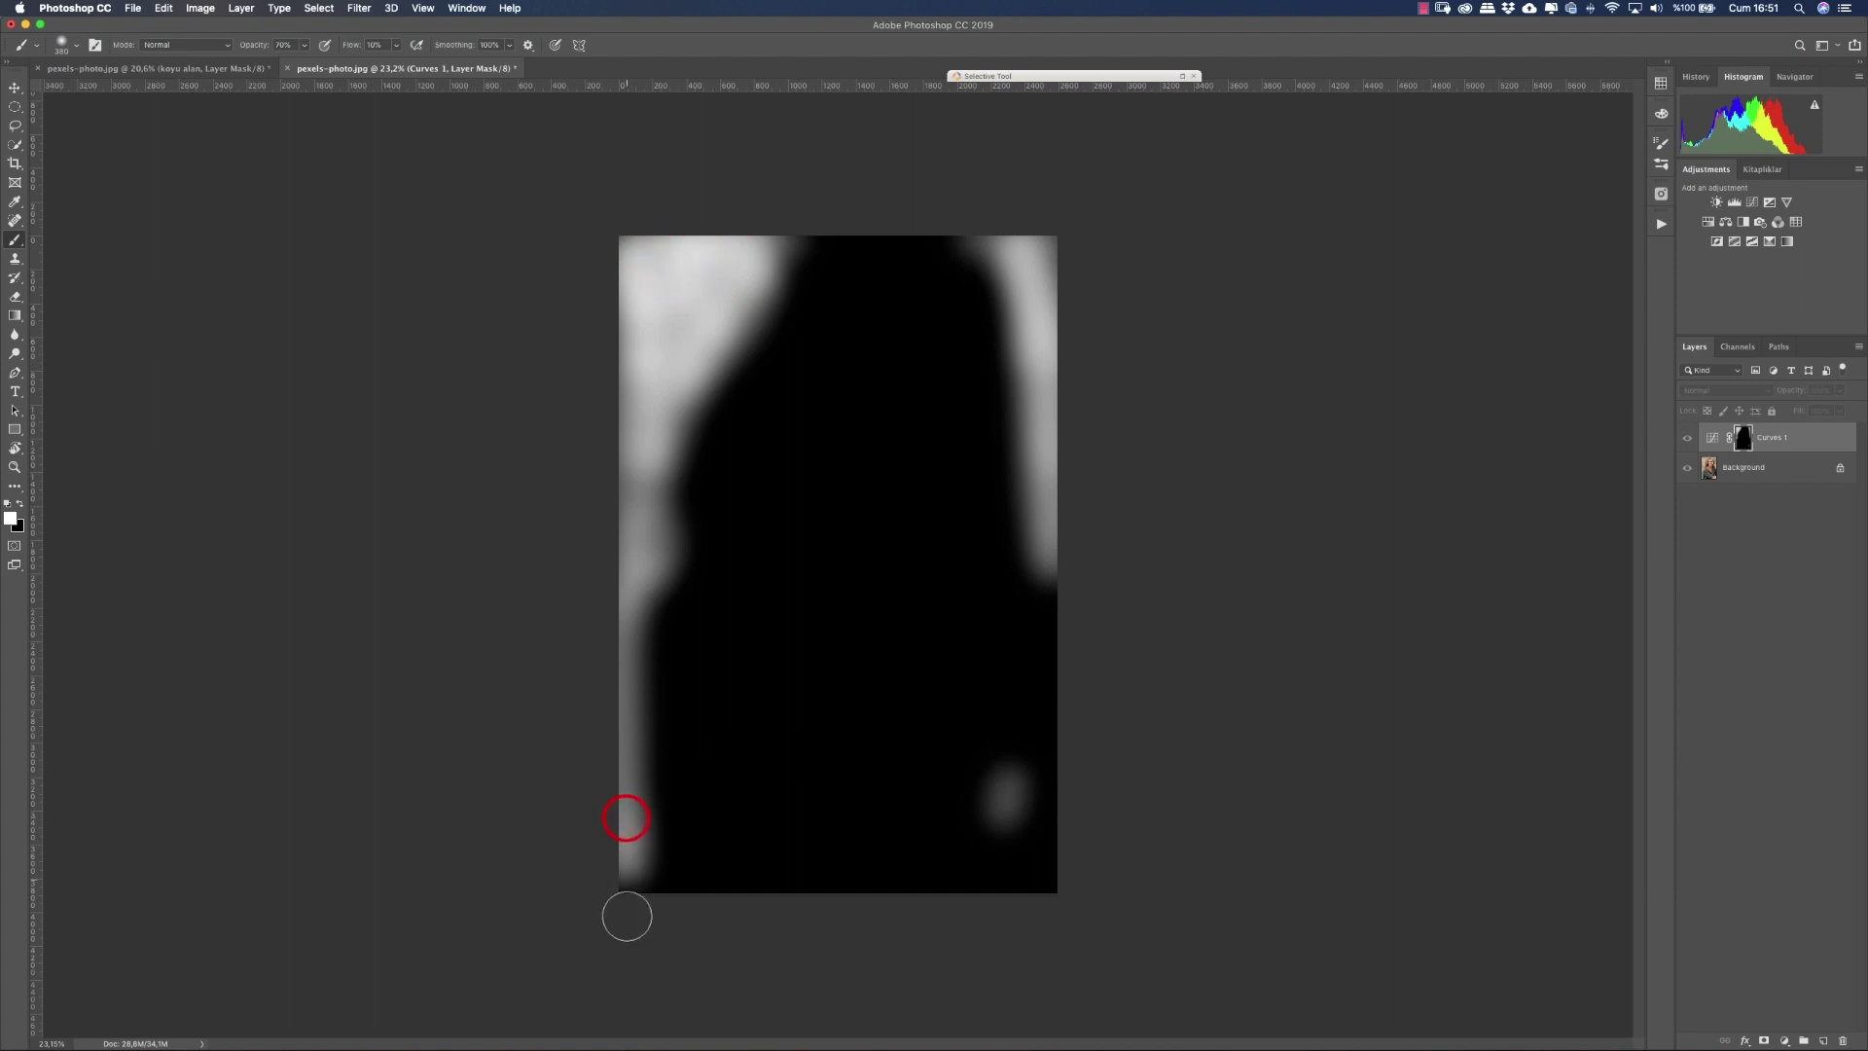
Step: Return to the photo, compare Curves 1 on and off, and darken the hair top and shoulder edge
alt+click(1744, 437)
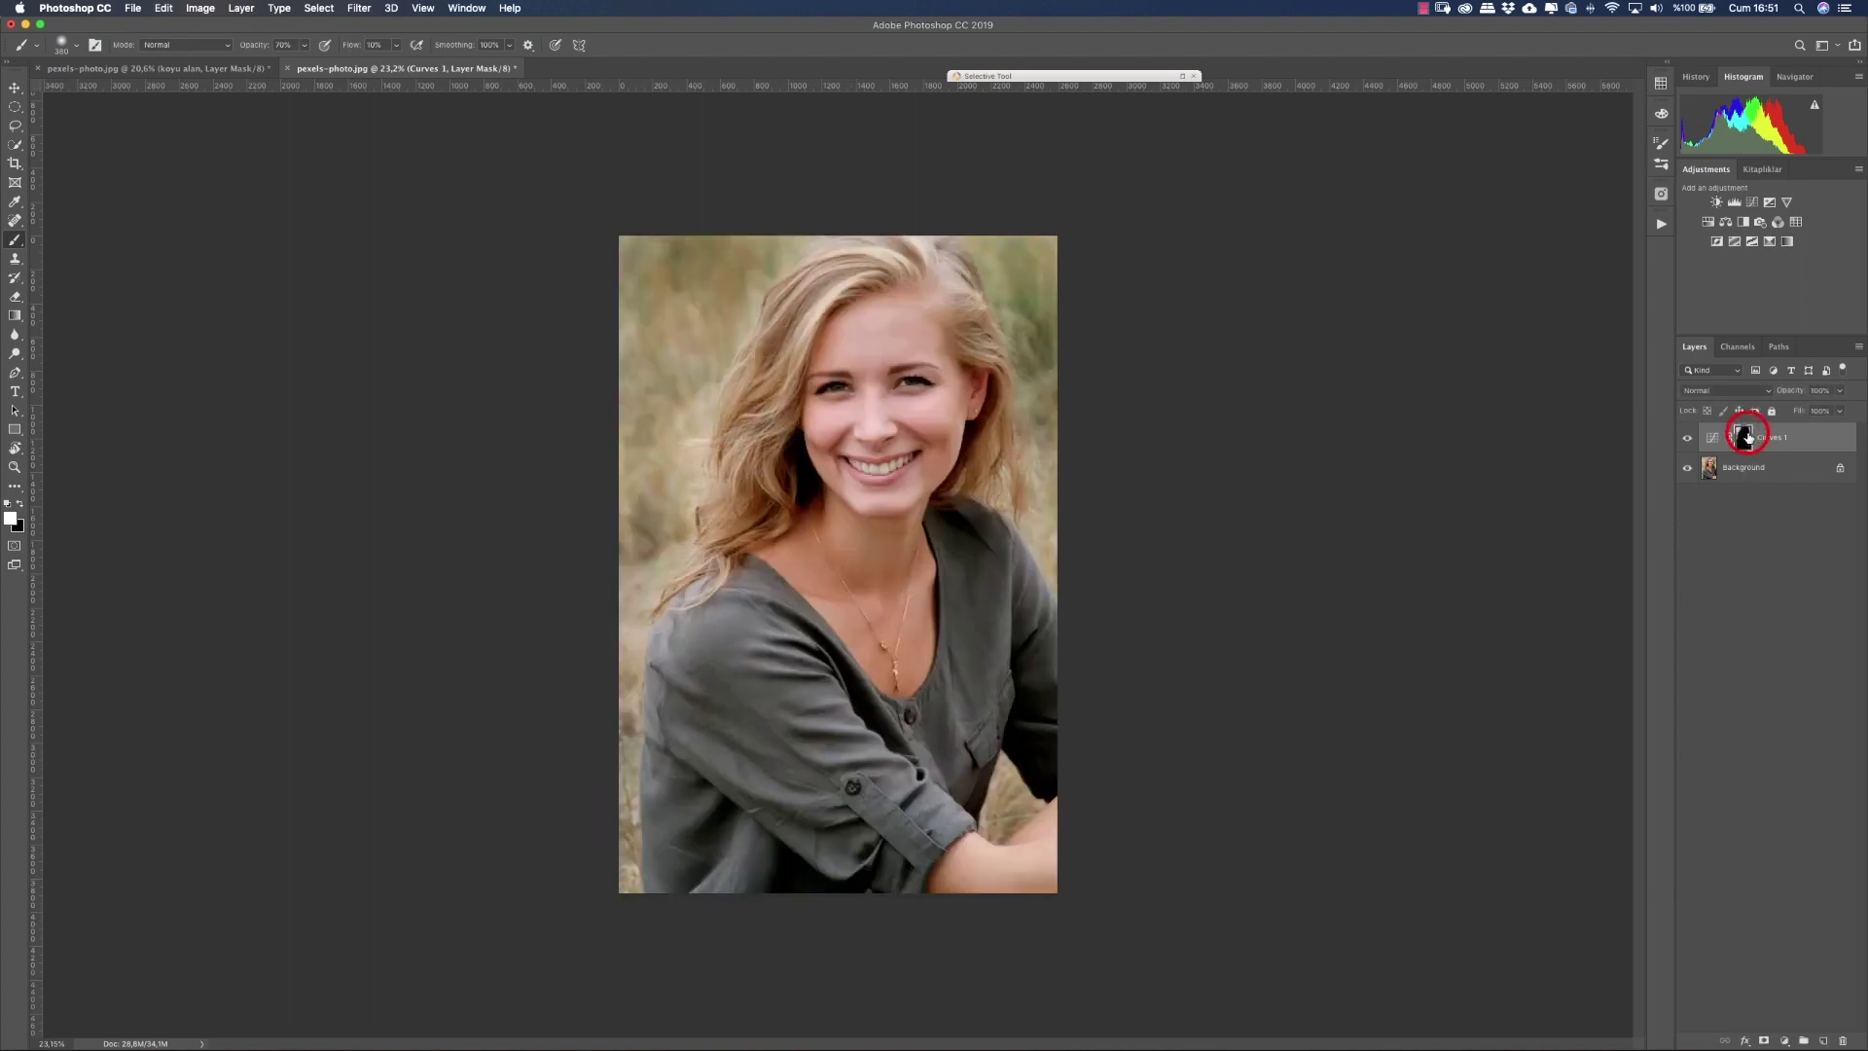
click(1689, 439)
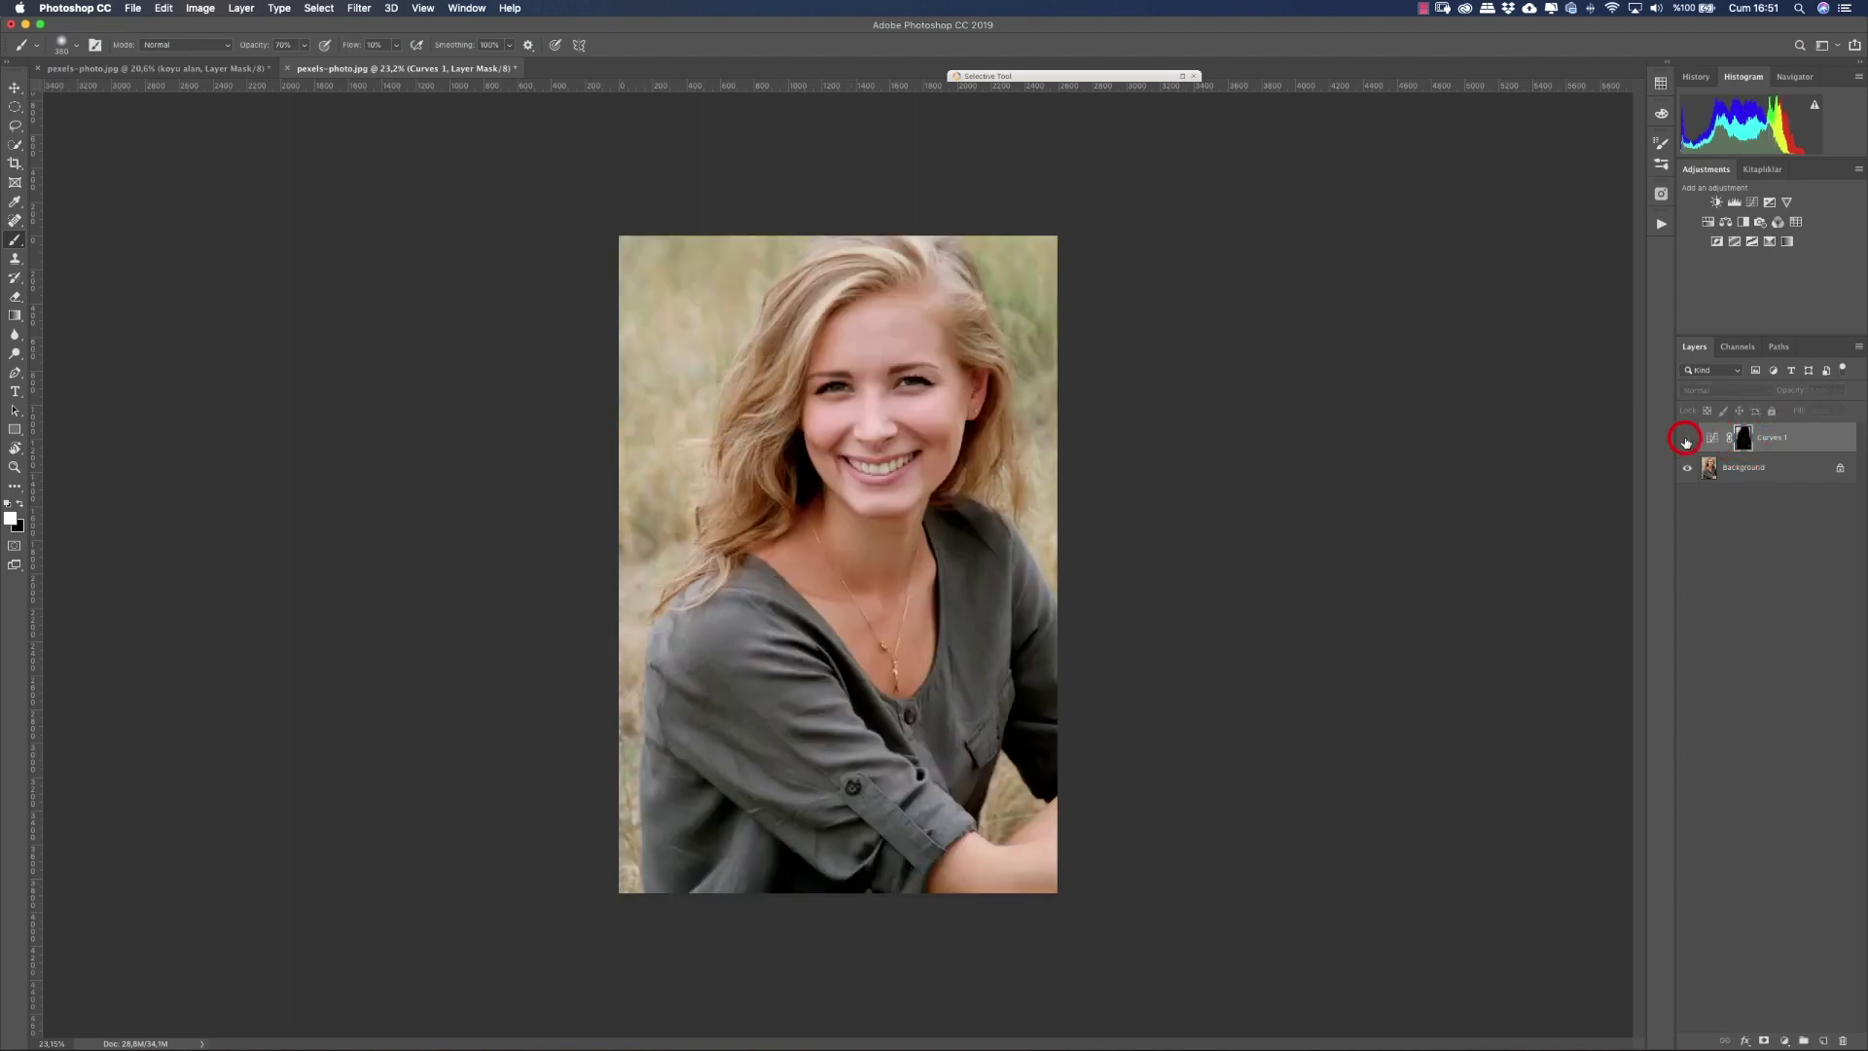
click(1688, 439)
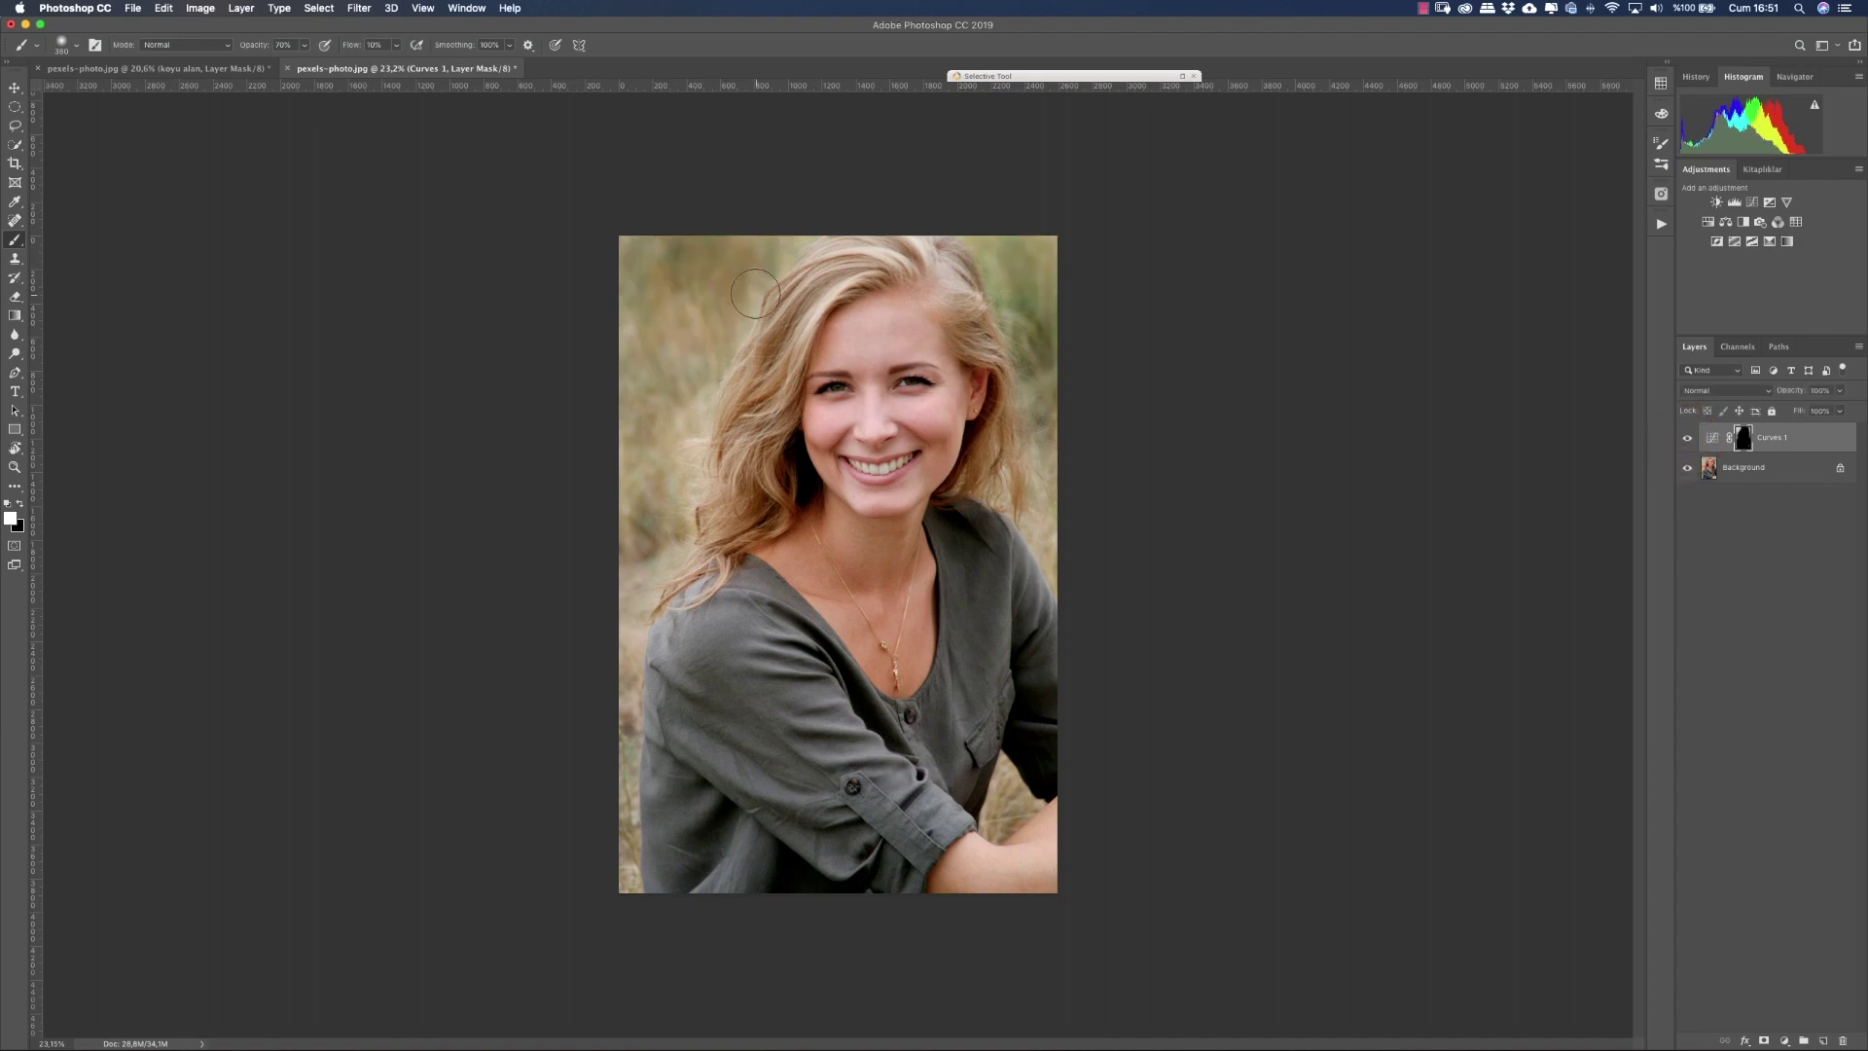
drag(750, 288, 818, 292)
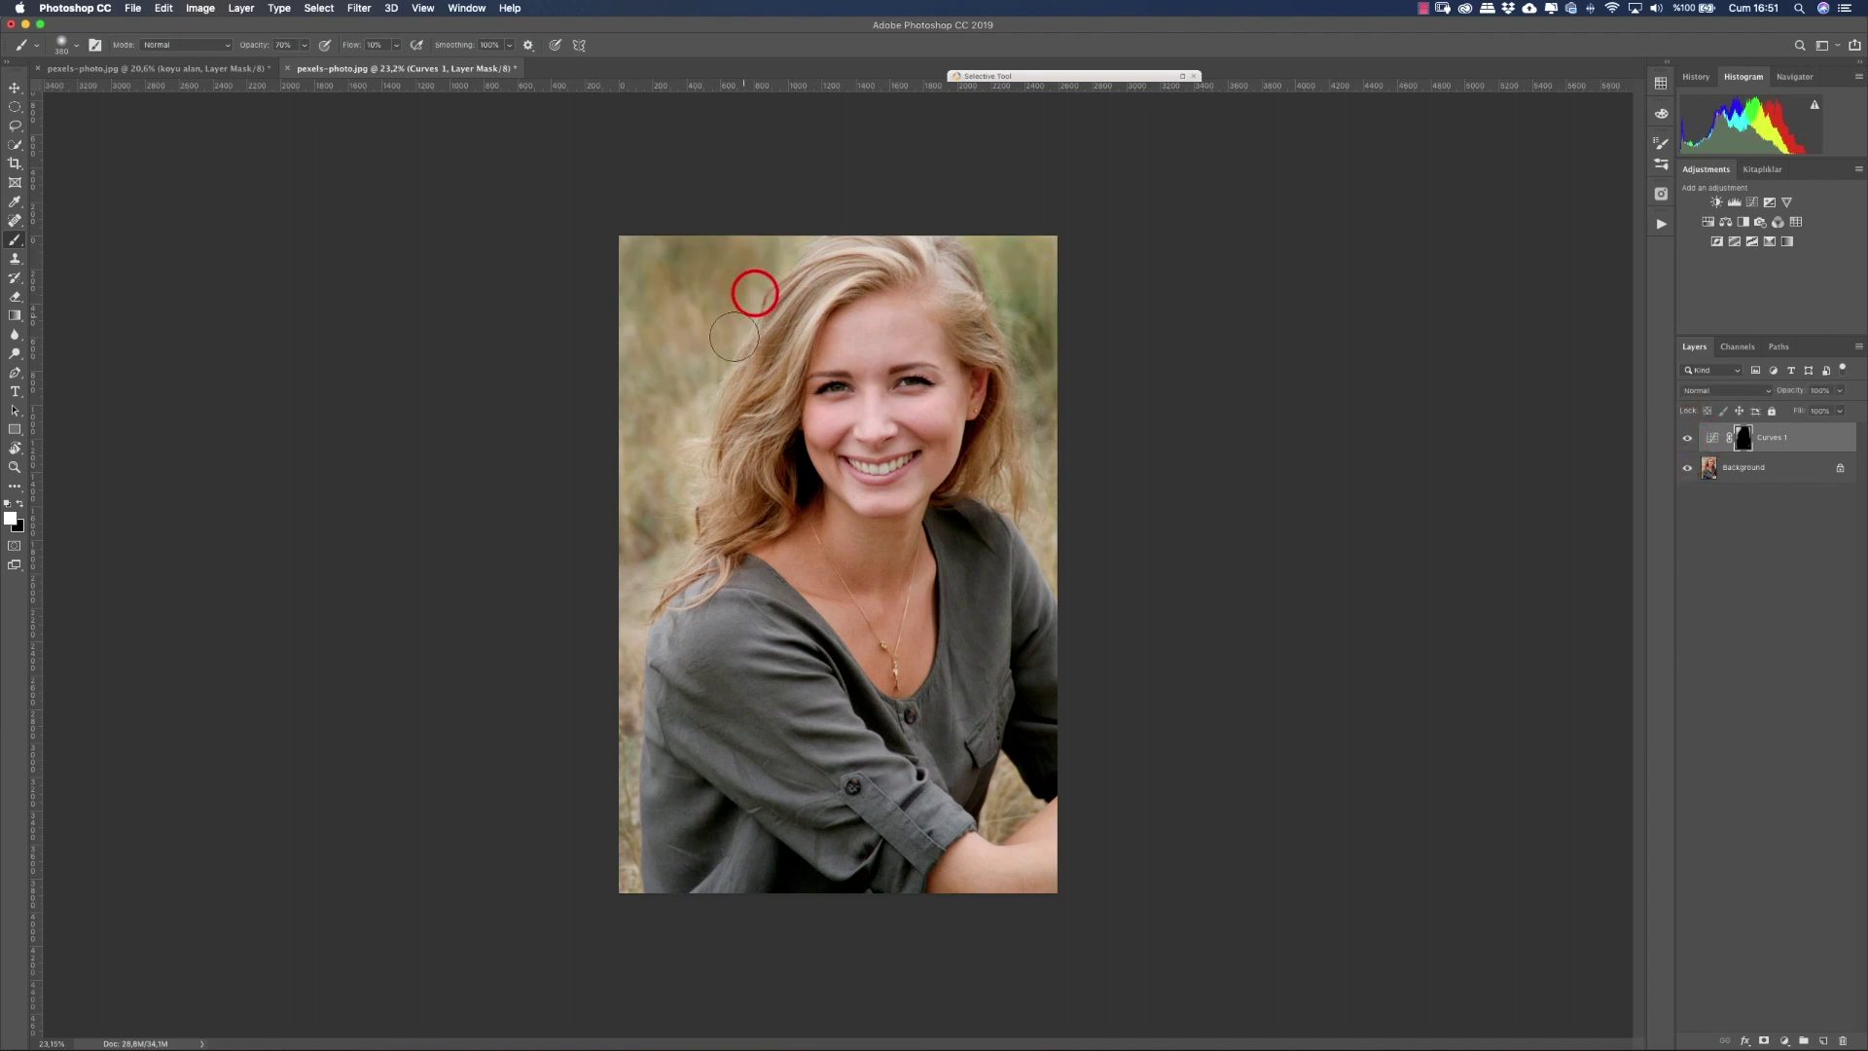
click(959, 245)
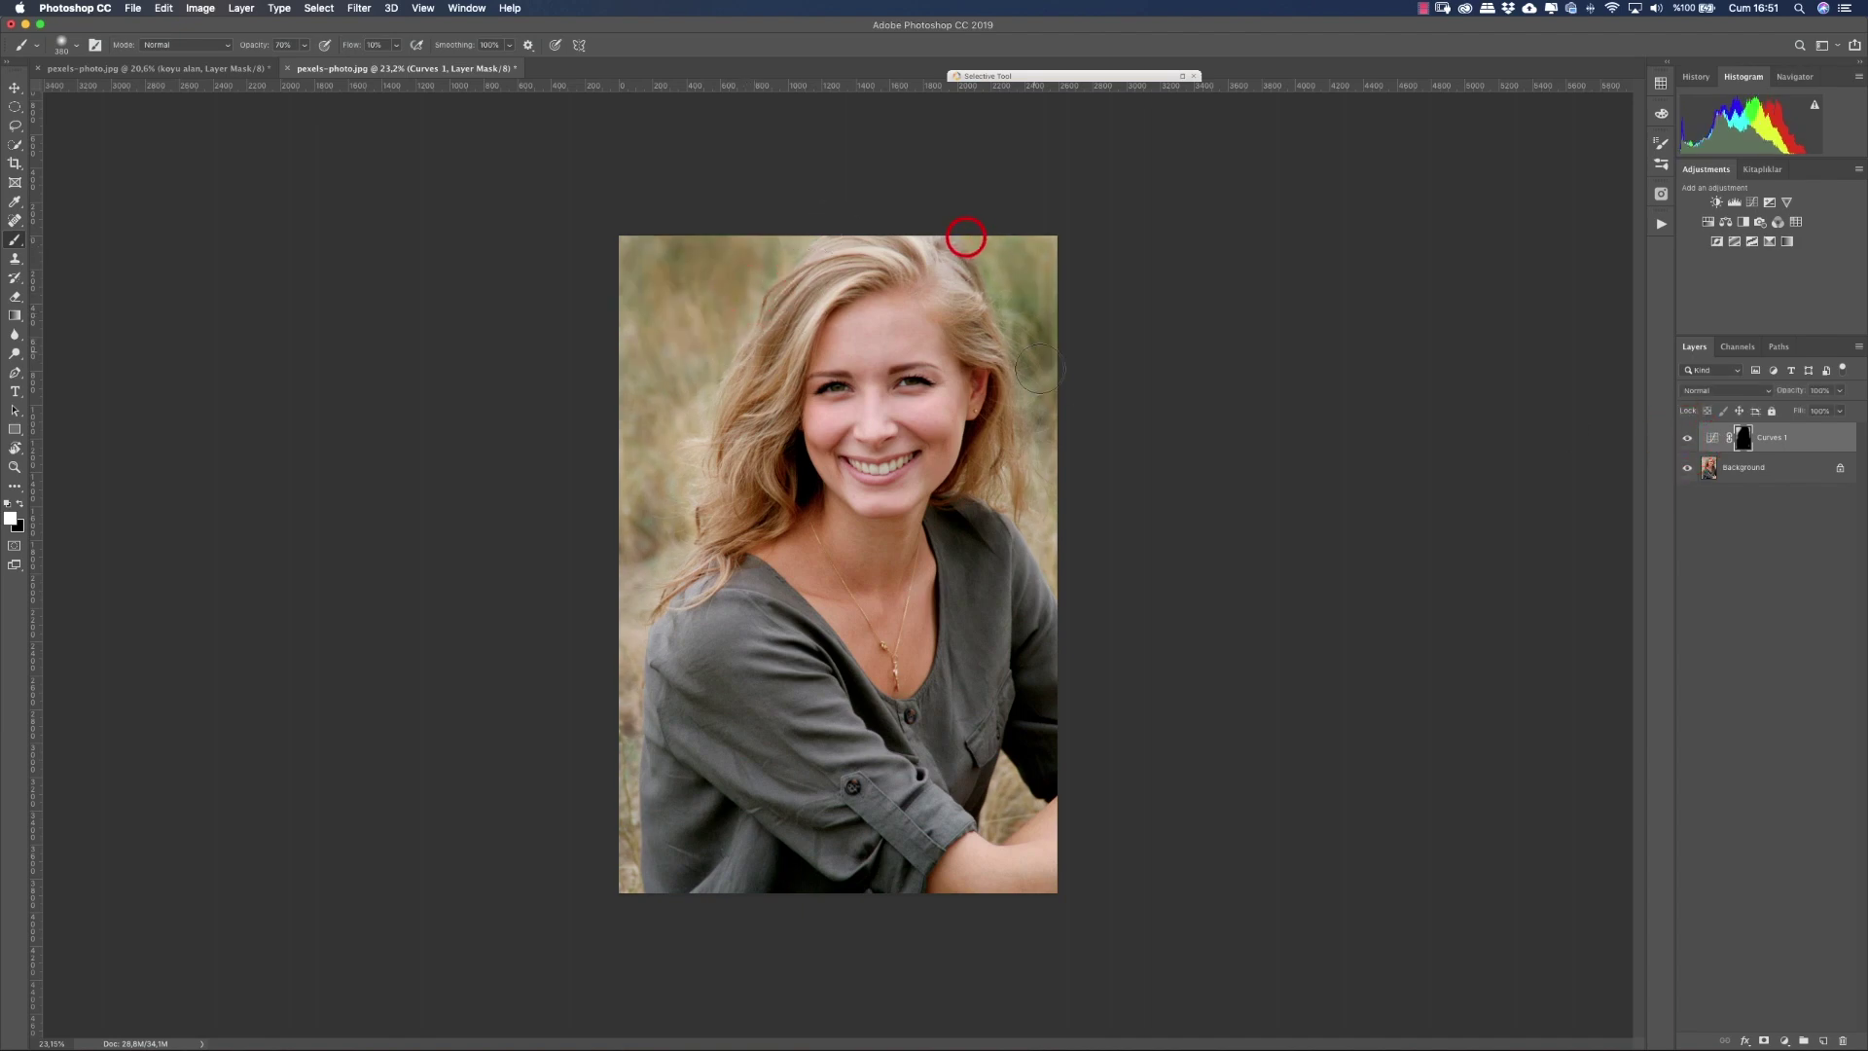
click(1017, 516)
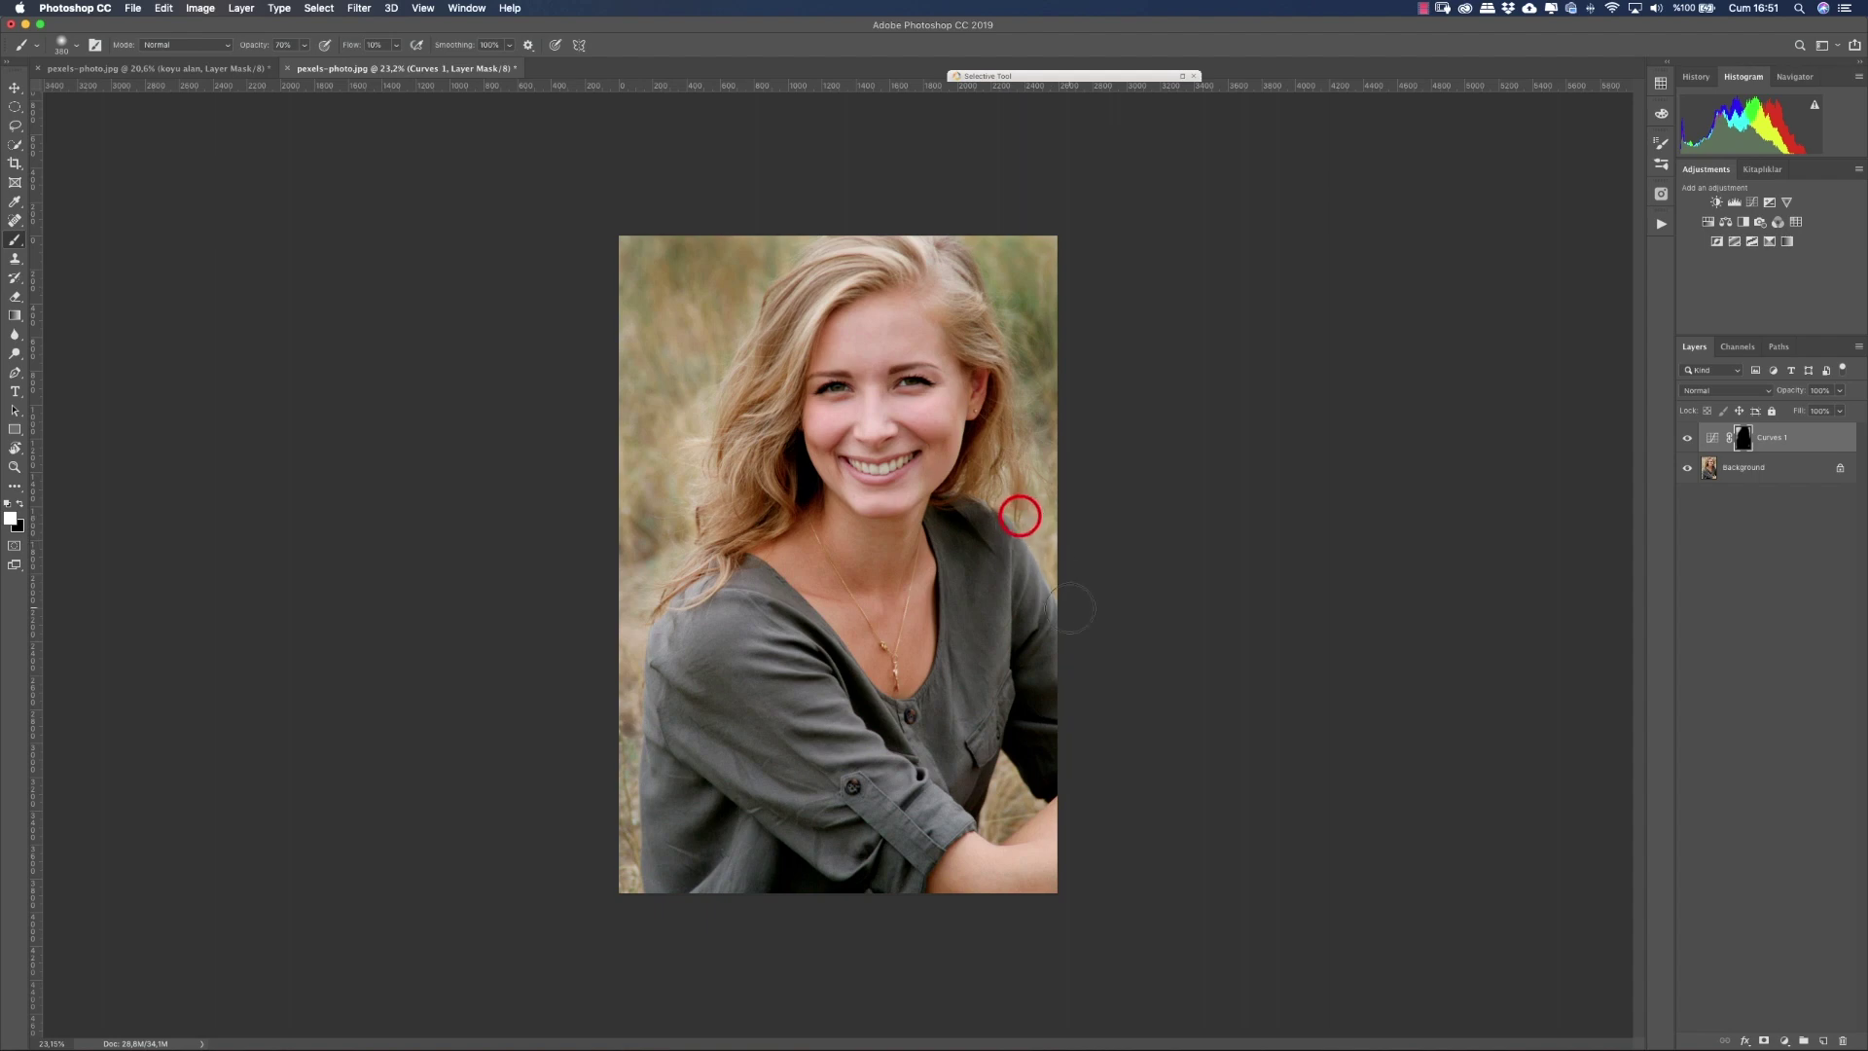
Step: Add a Curves 2 layer with its midpoint raised to brighten, then invert its mask to black
click(1755, 201)
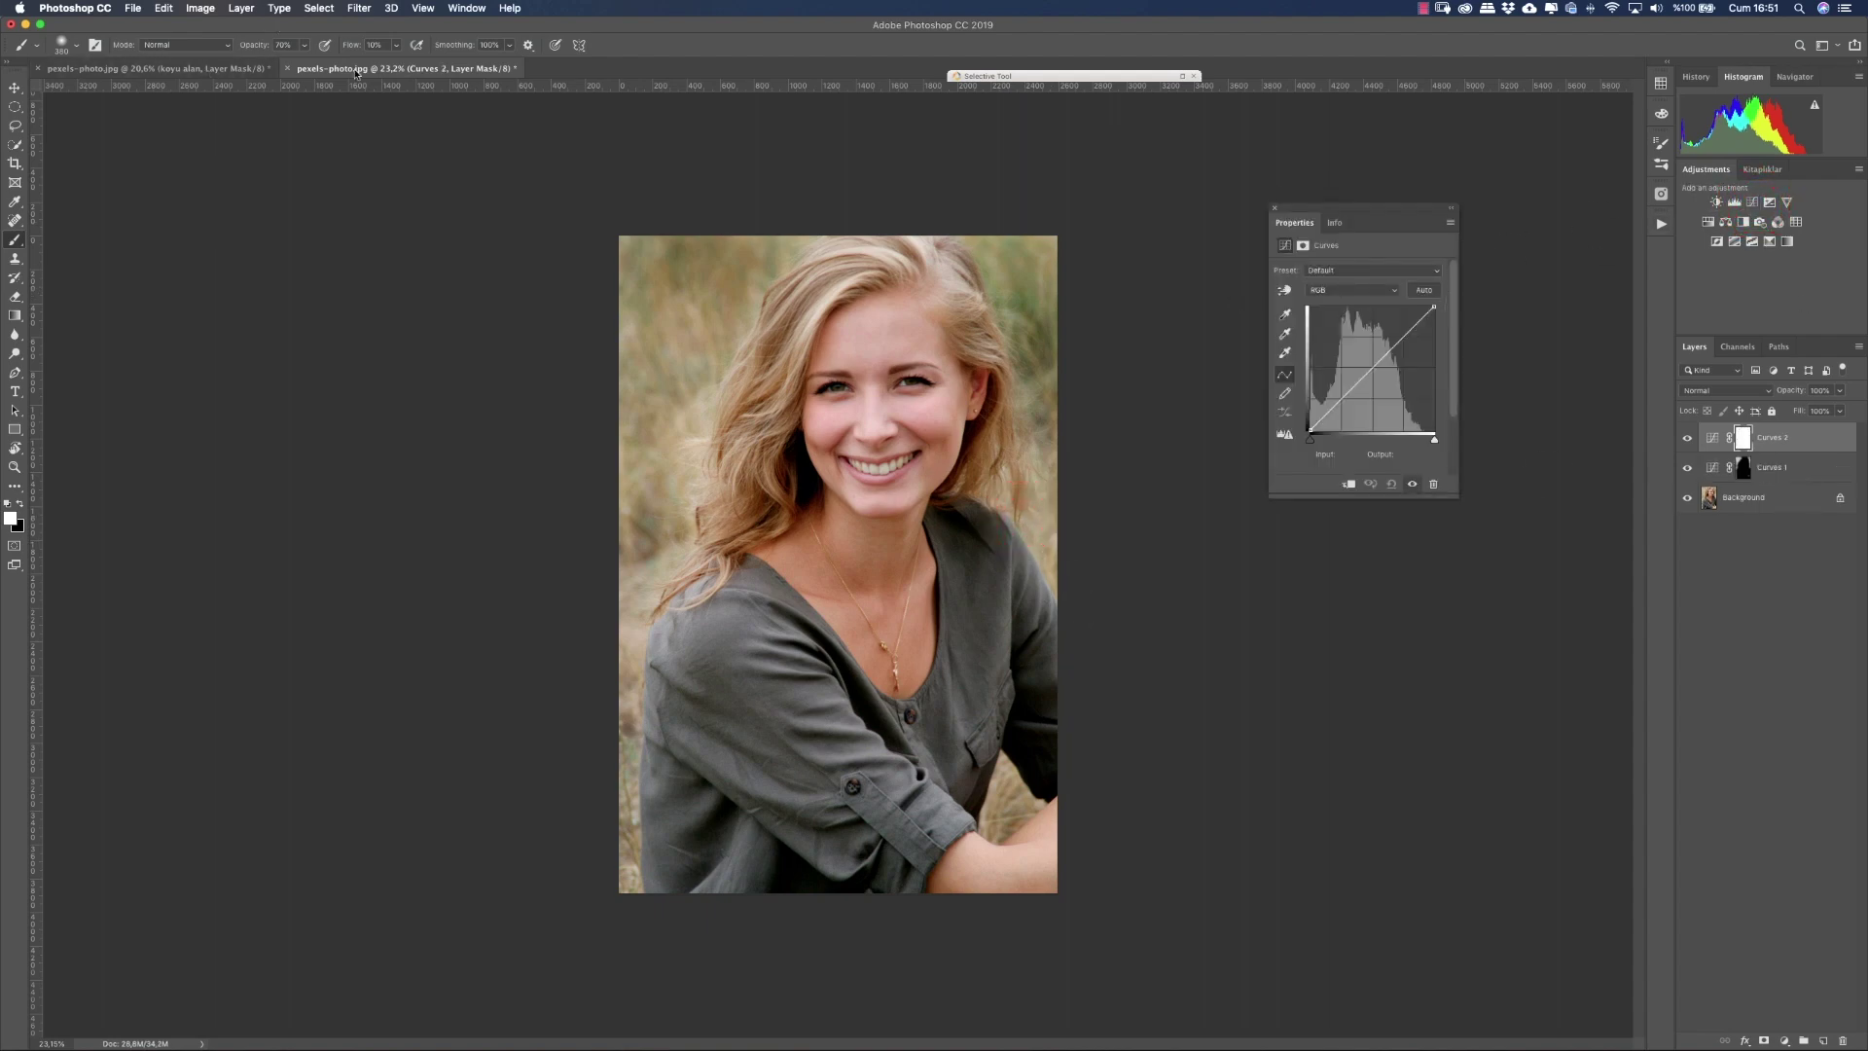
drag(1372, 370, 1367, 358)
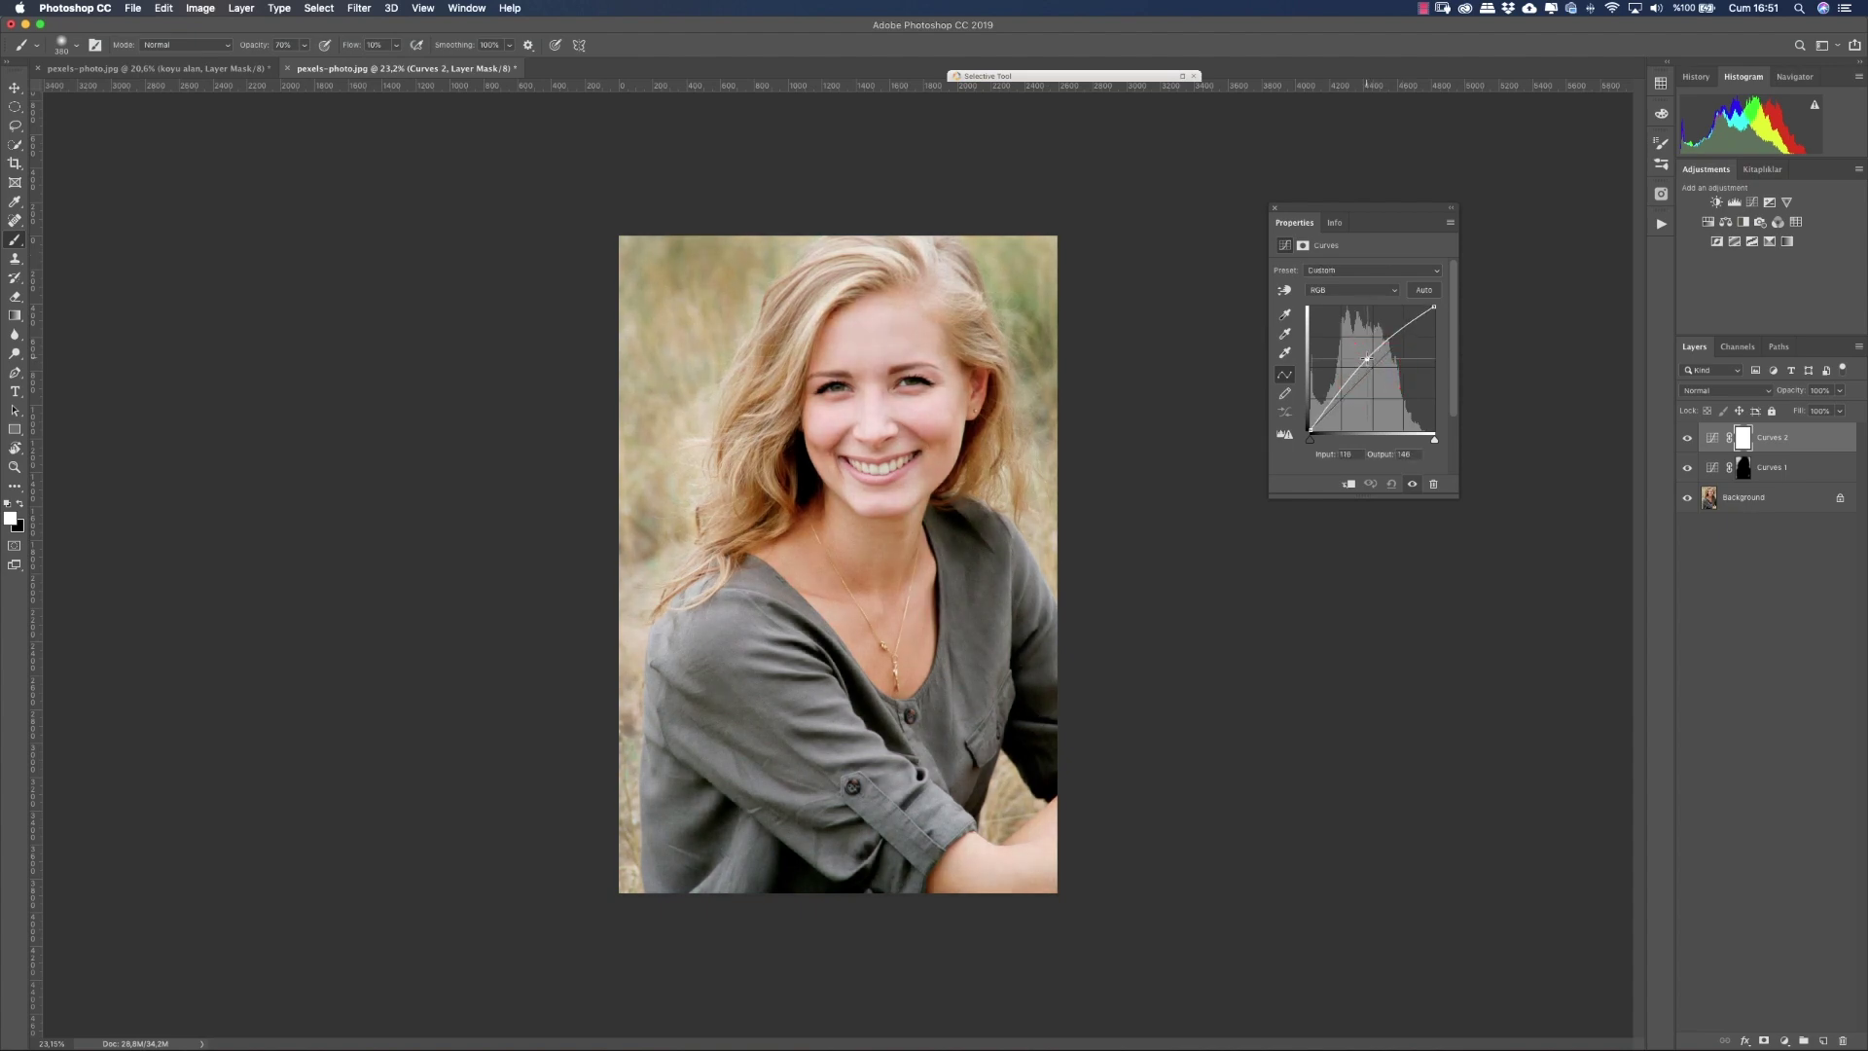
click(1301, 246)
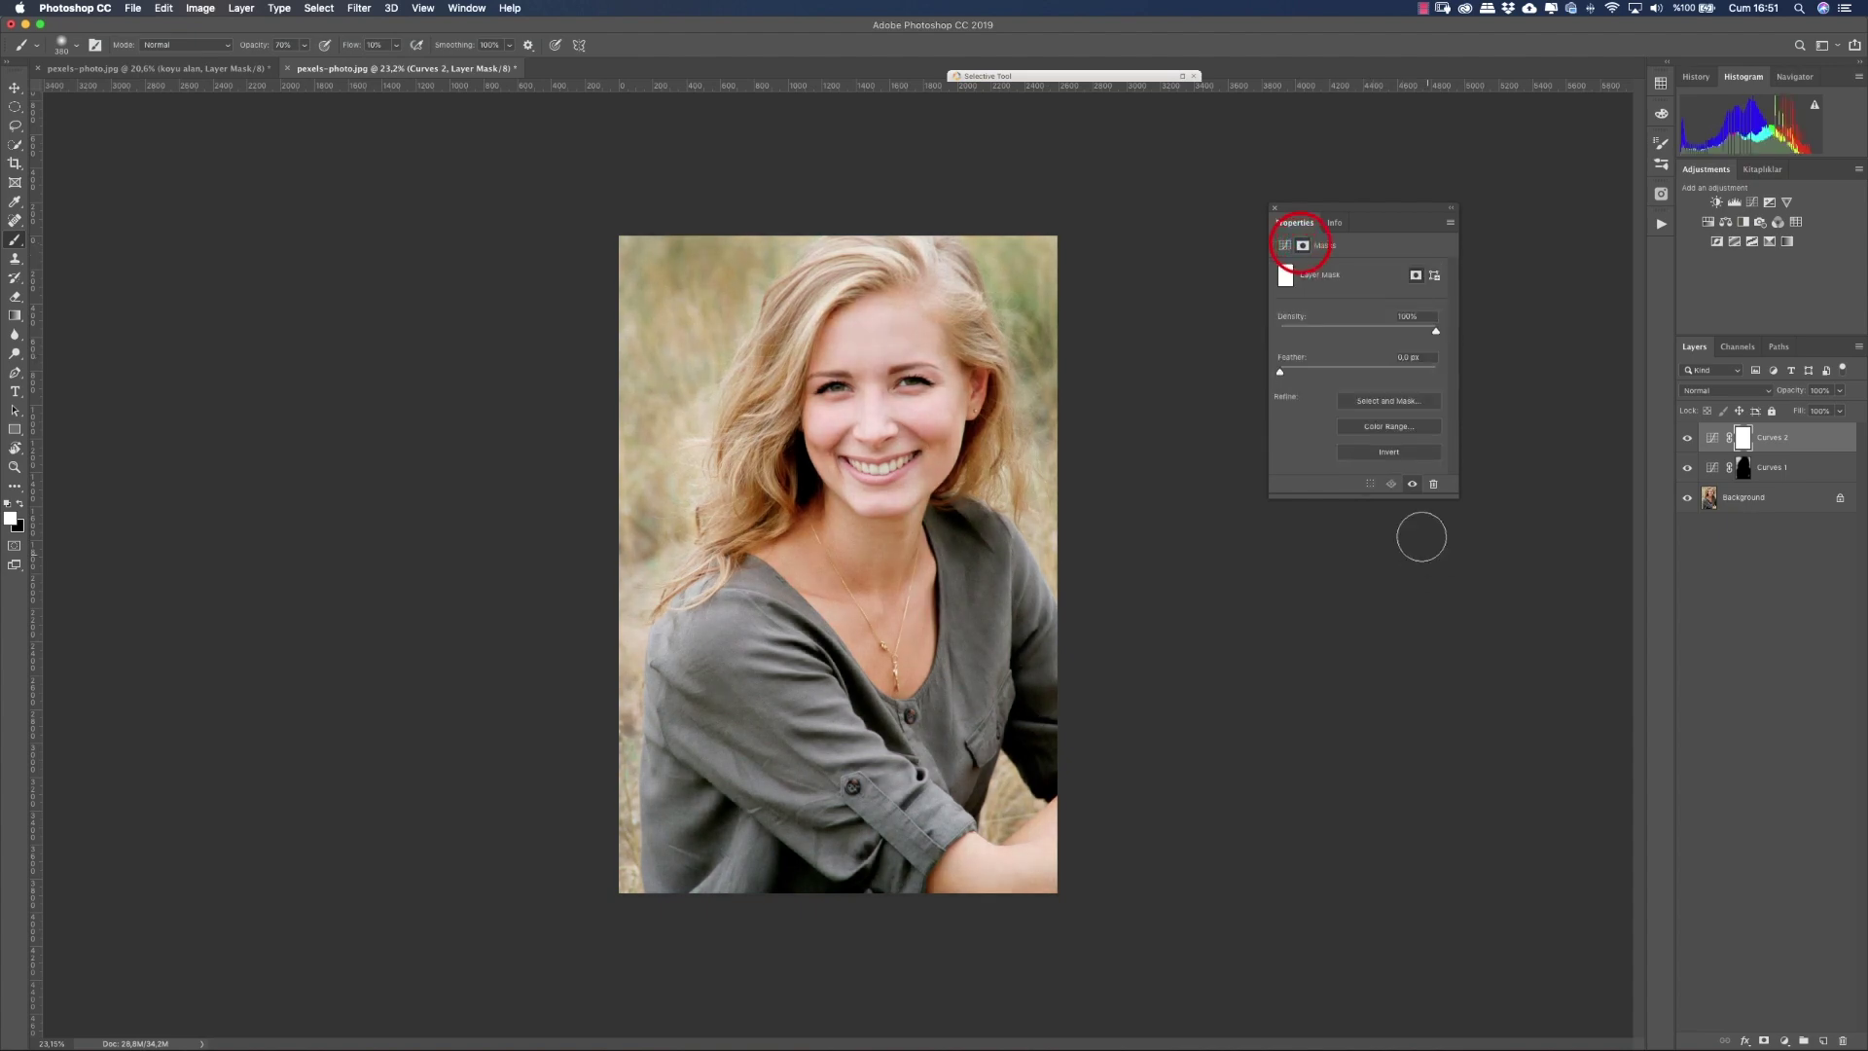
click(1392, 449)
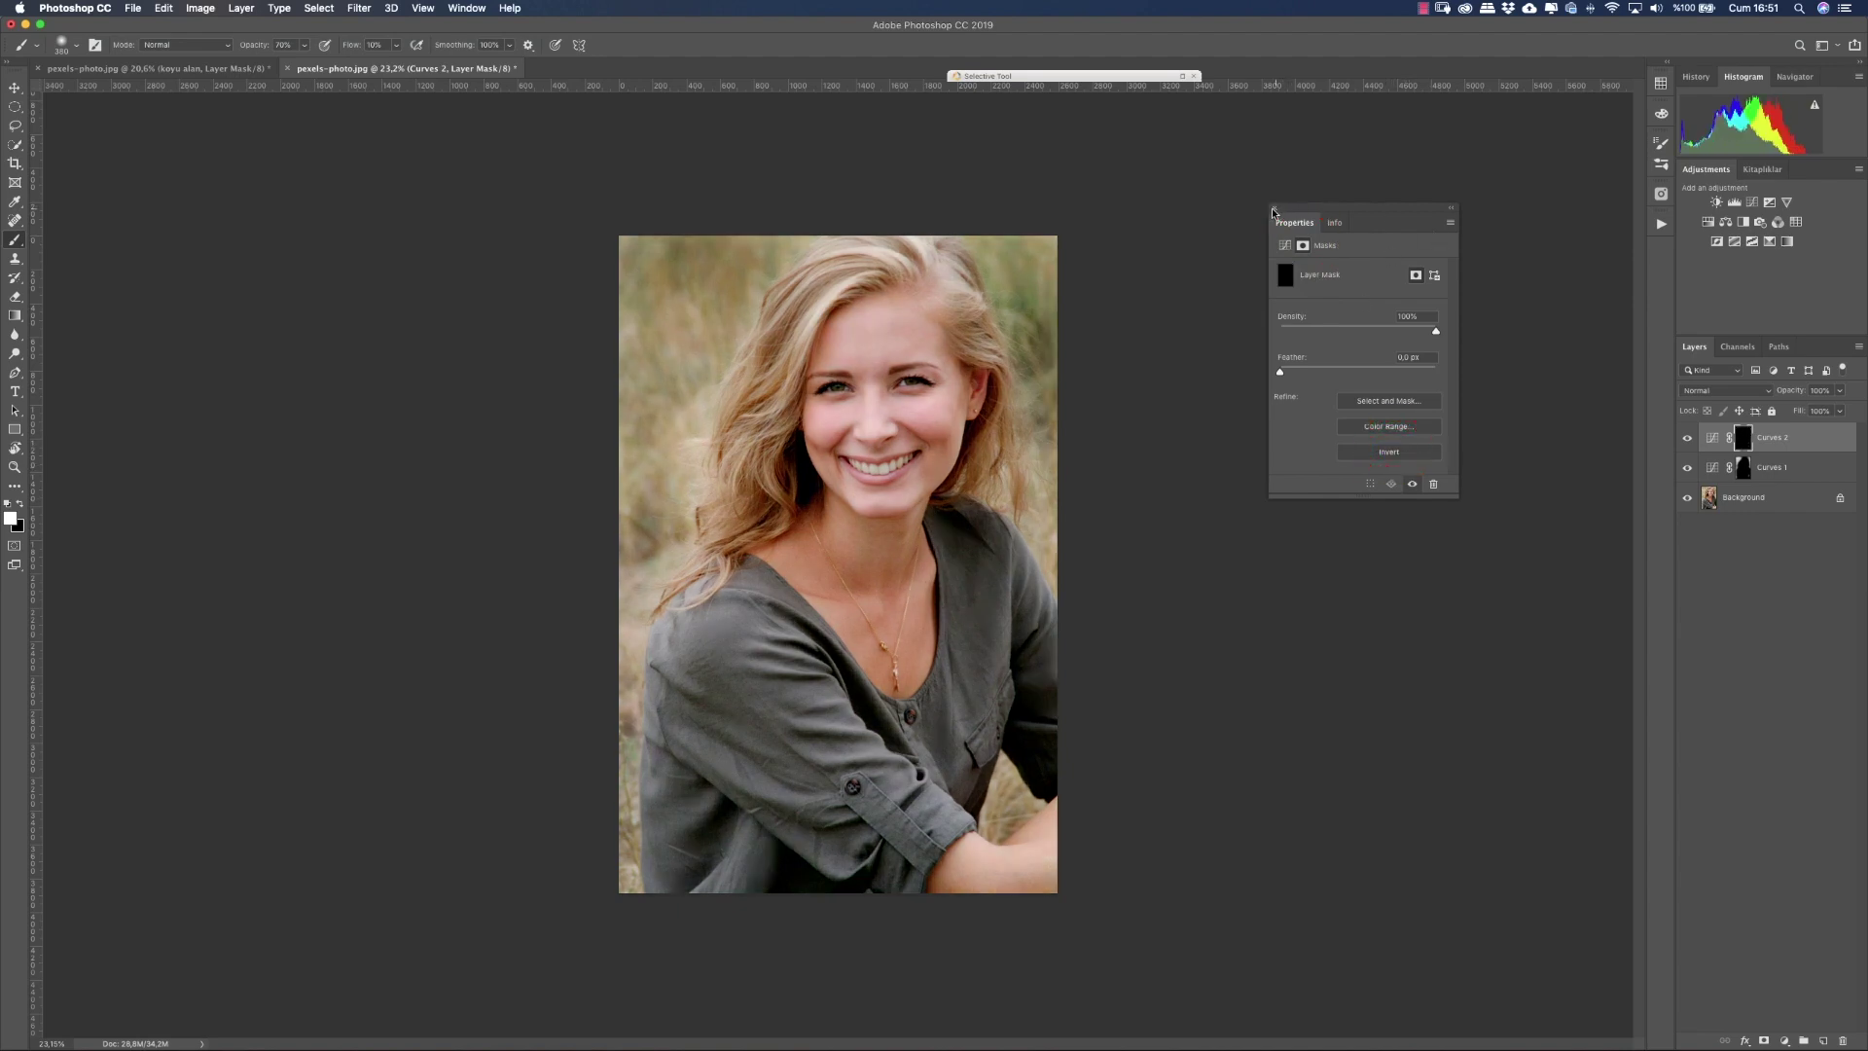
click(1273, 208)
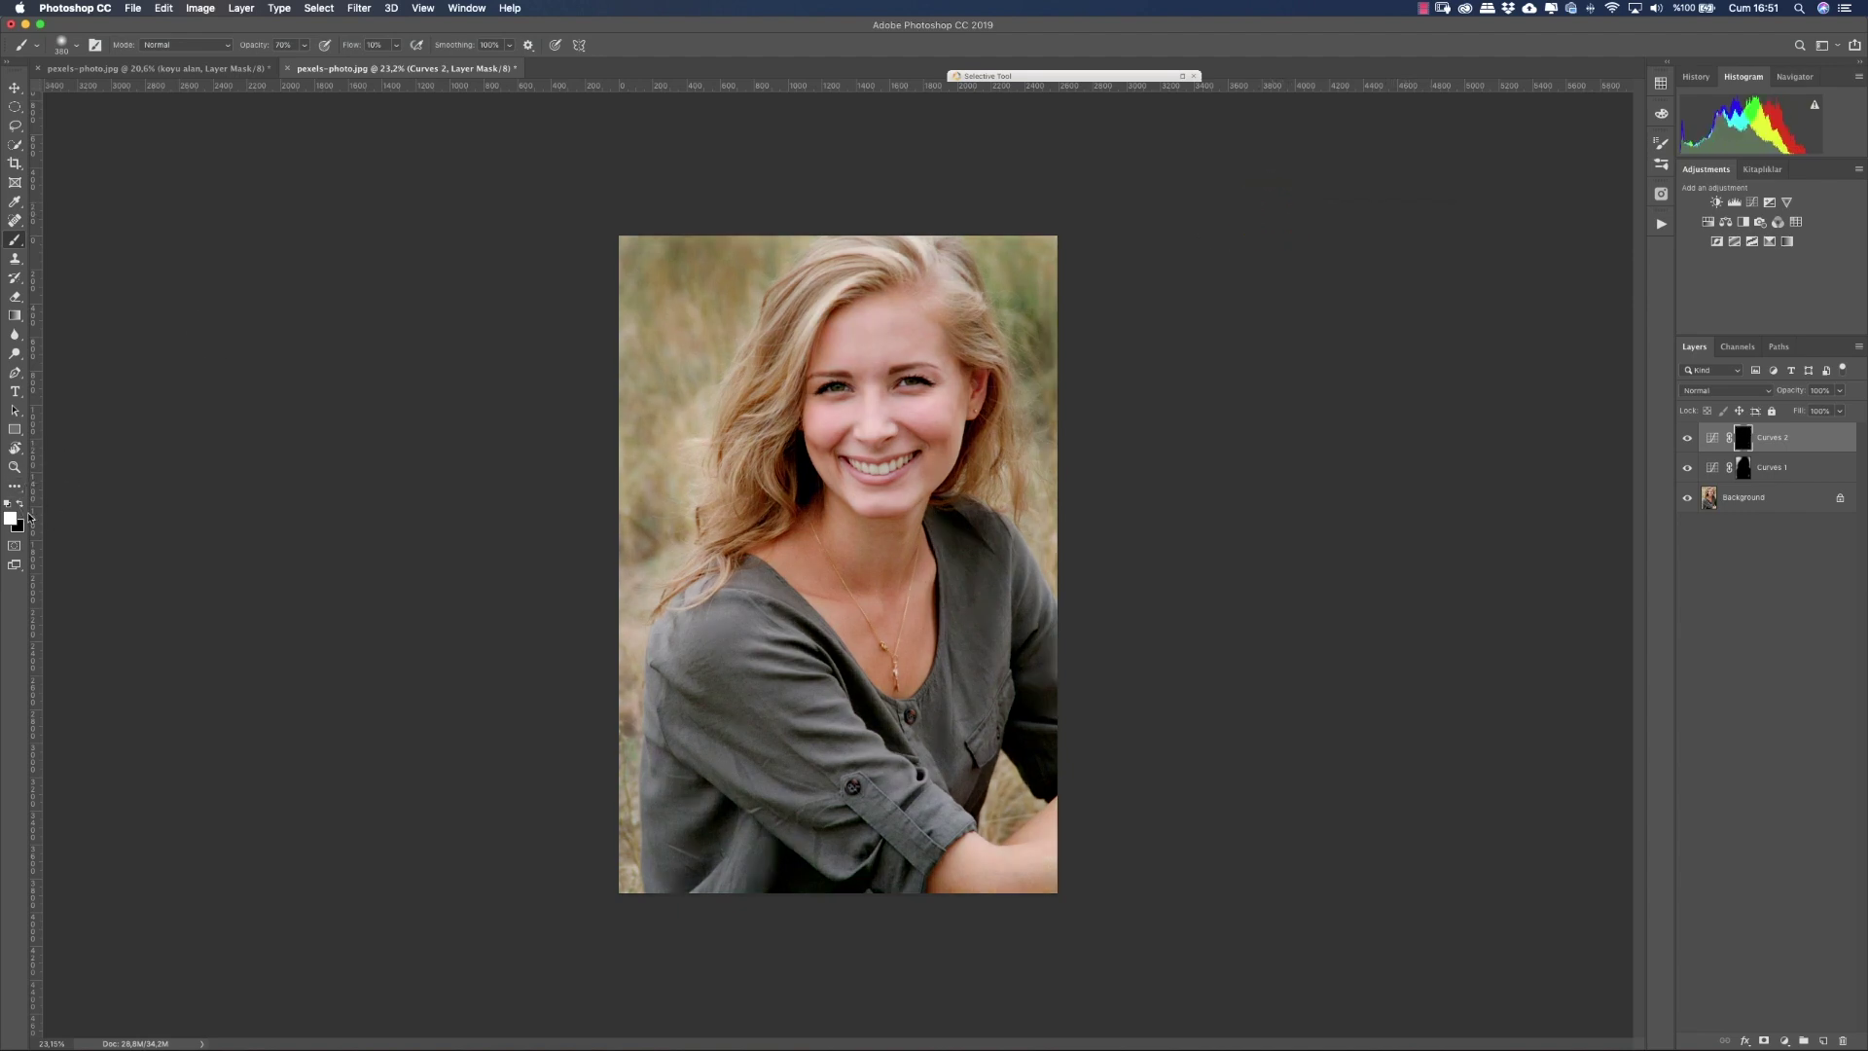
Step: Paint brightening onto the forehead and check it via the mask view and Curves 2 on/off
drag(903, 327, 901, 331)
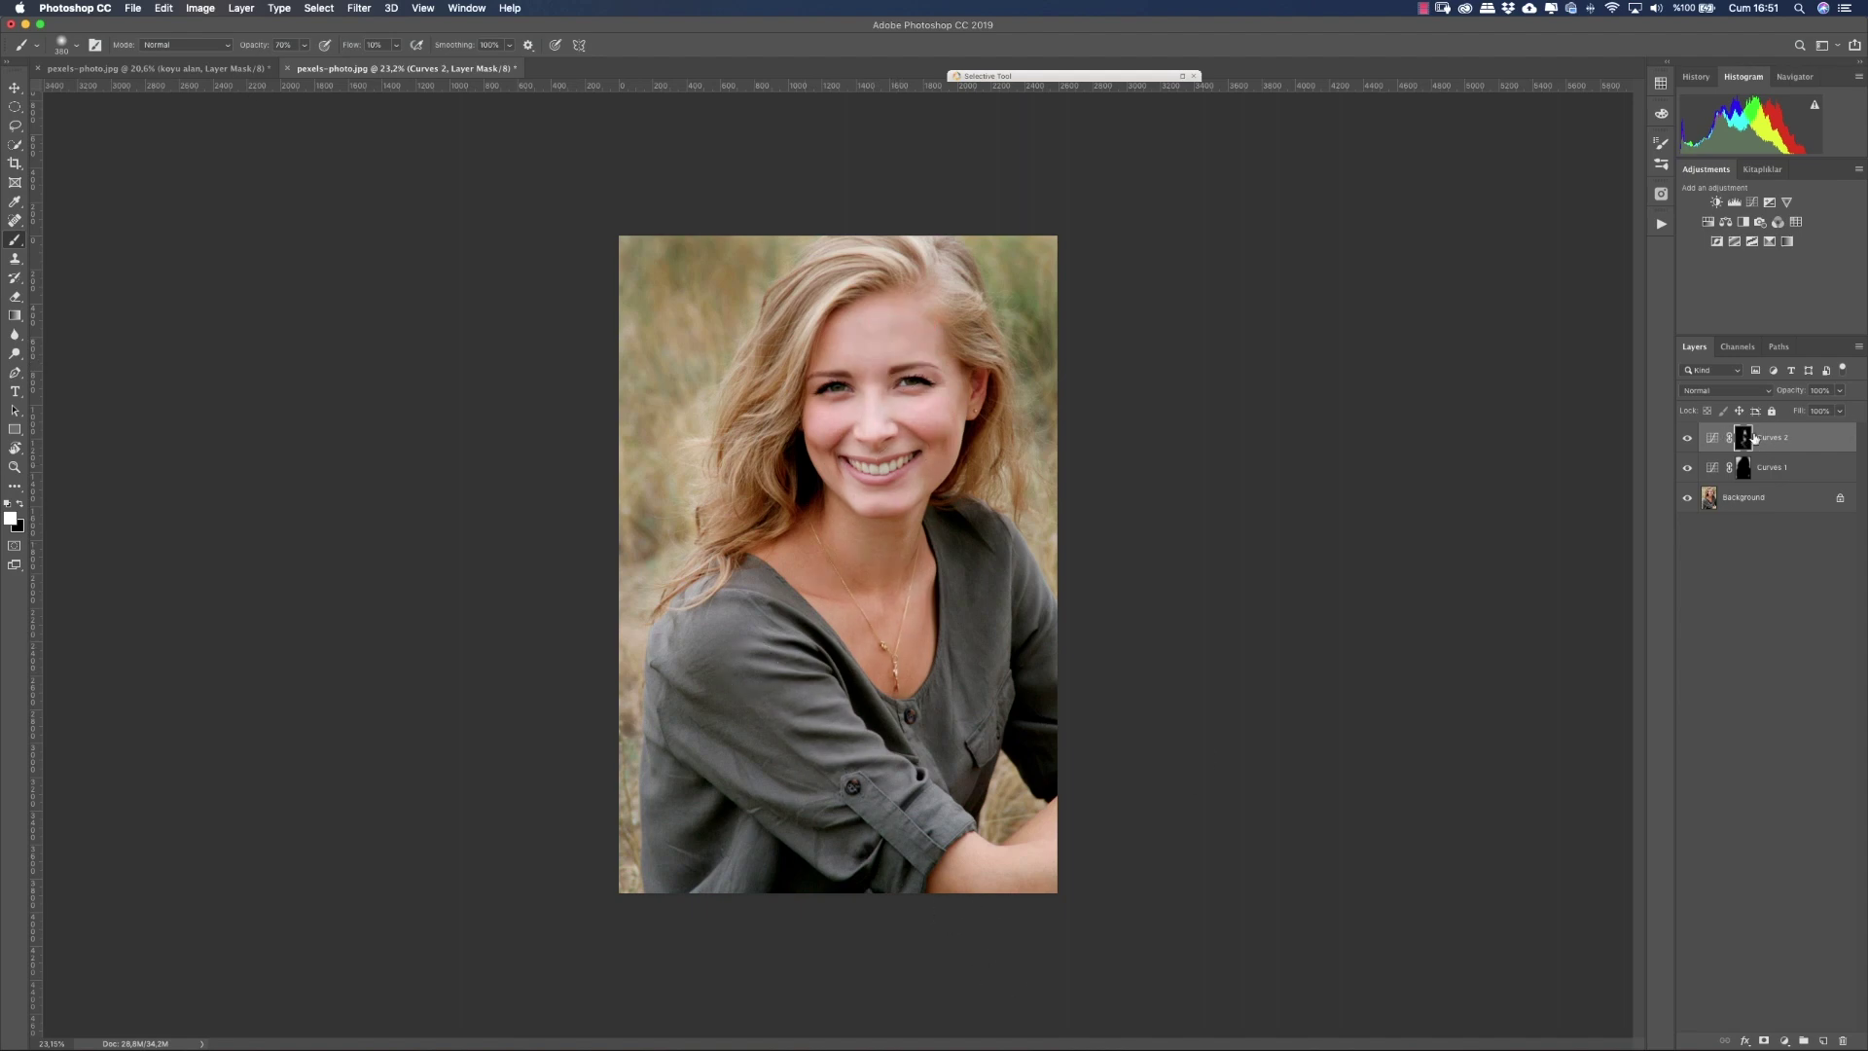
alt+click(1747, 437)
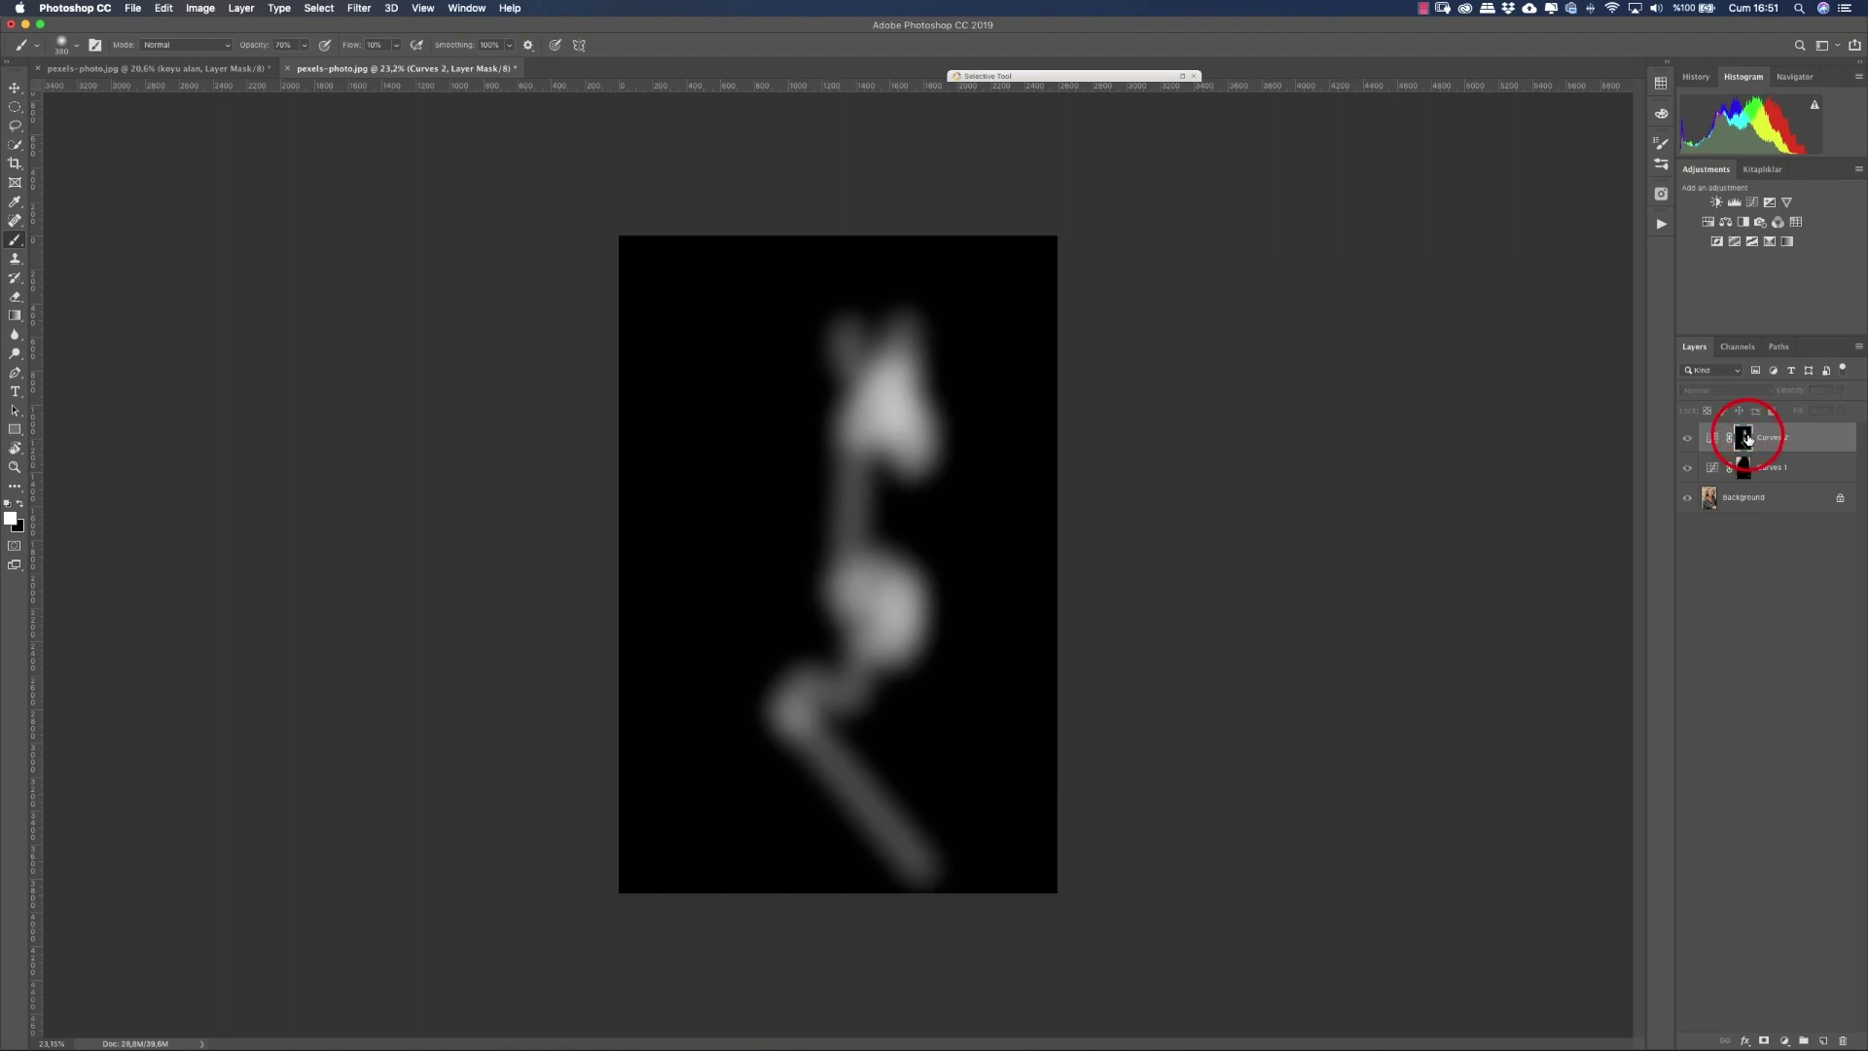
alt+click(1747, 437)
click(1687, 438)
click(1688, 438)
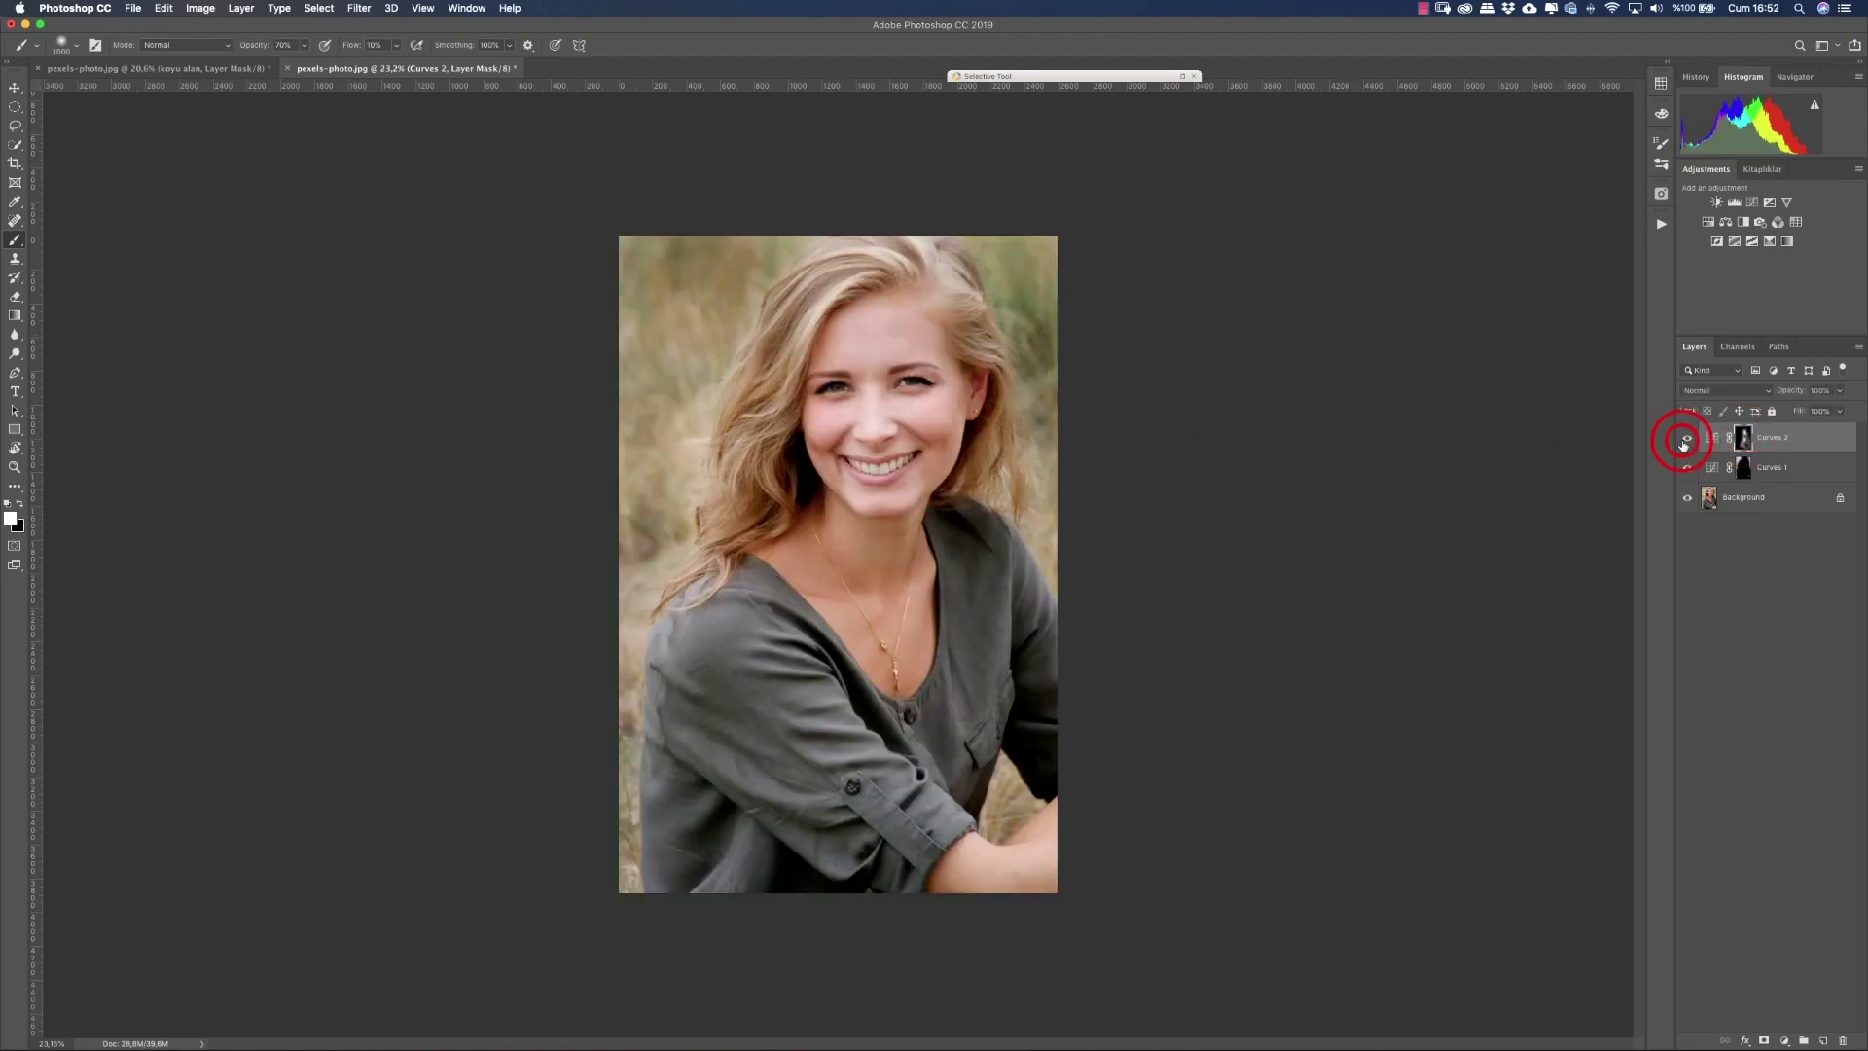
click(1687, 438)
alt+click(1746, 437)
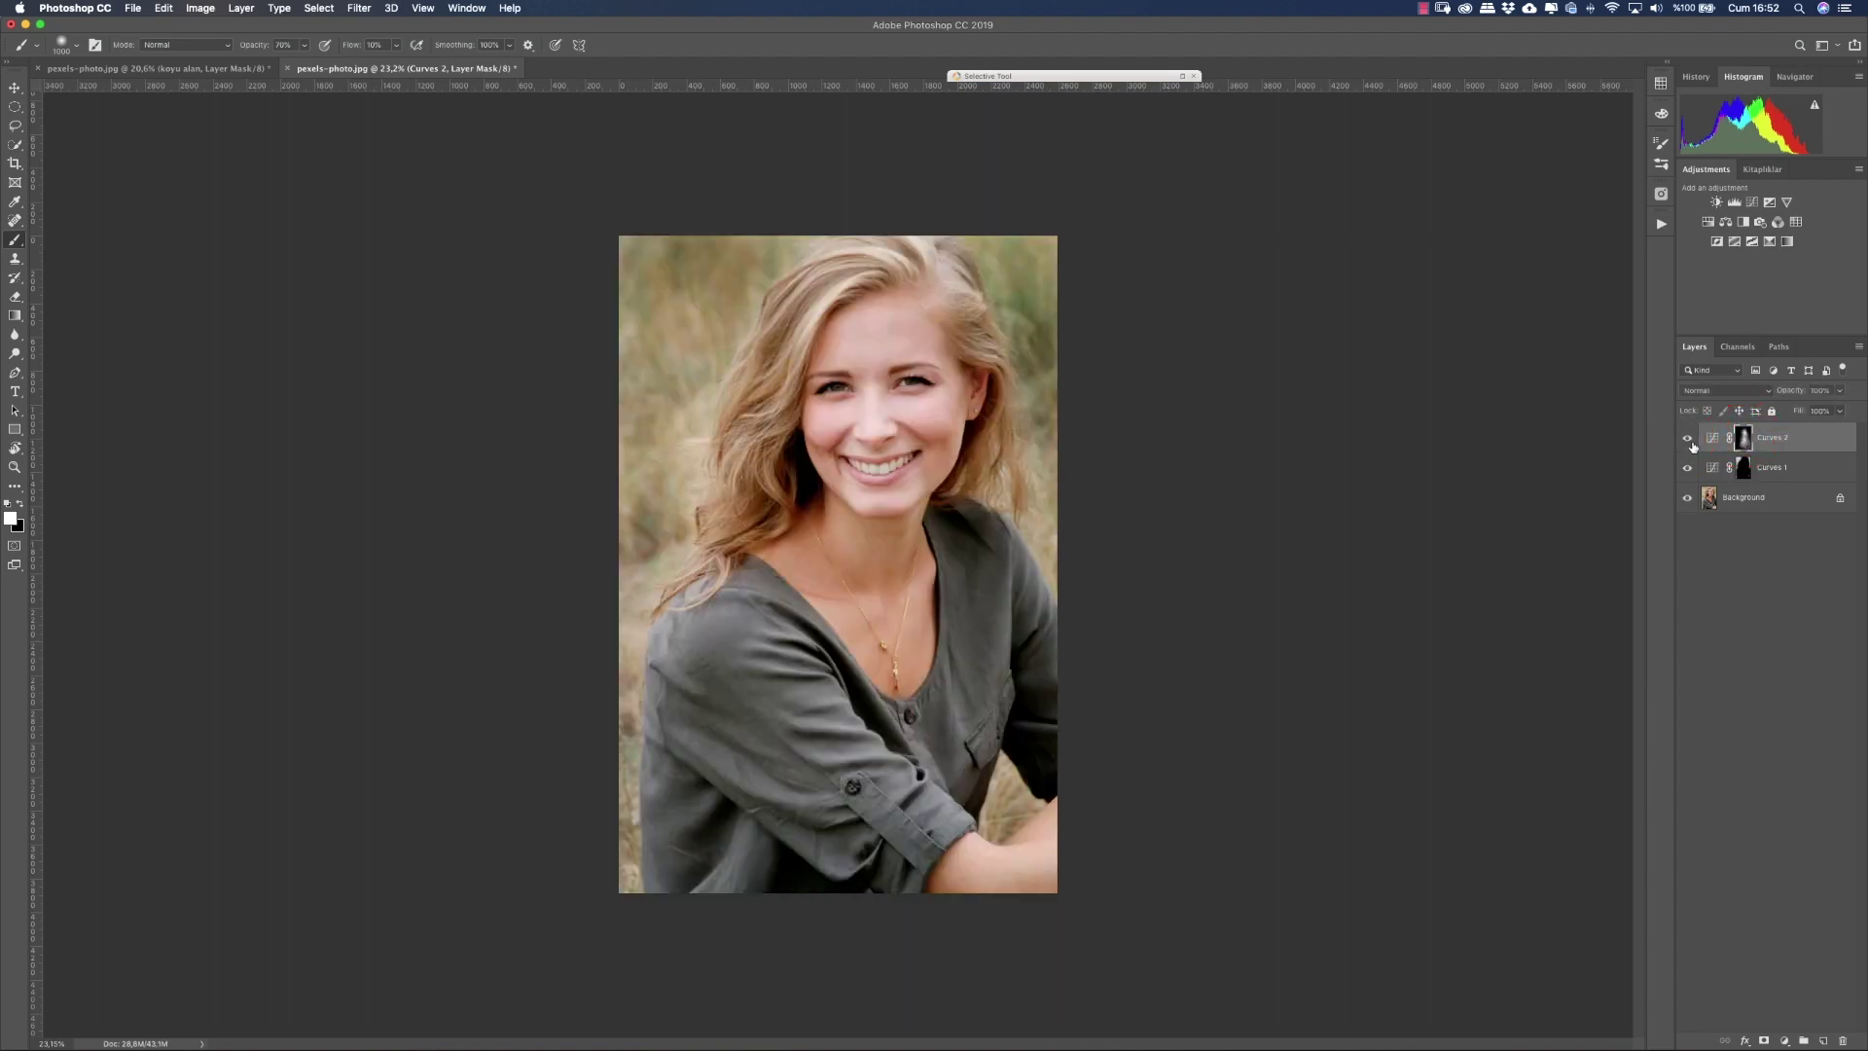
click(1689, 440)
click(1689, 440)
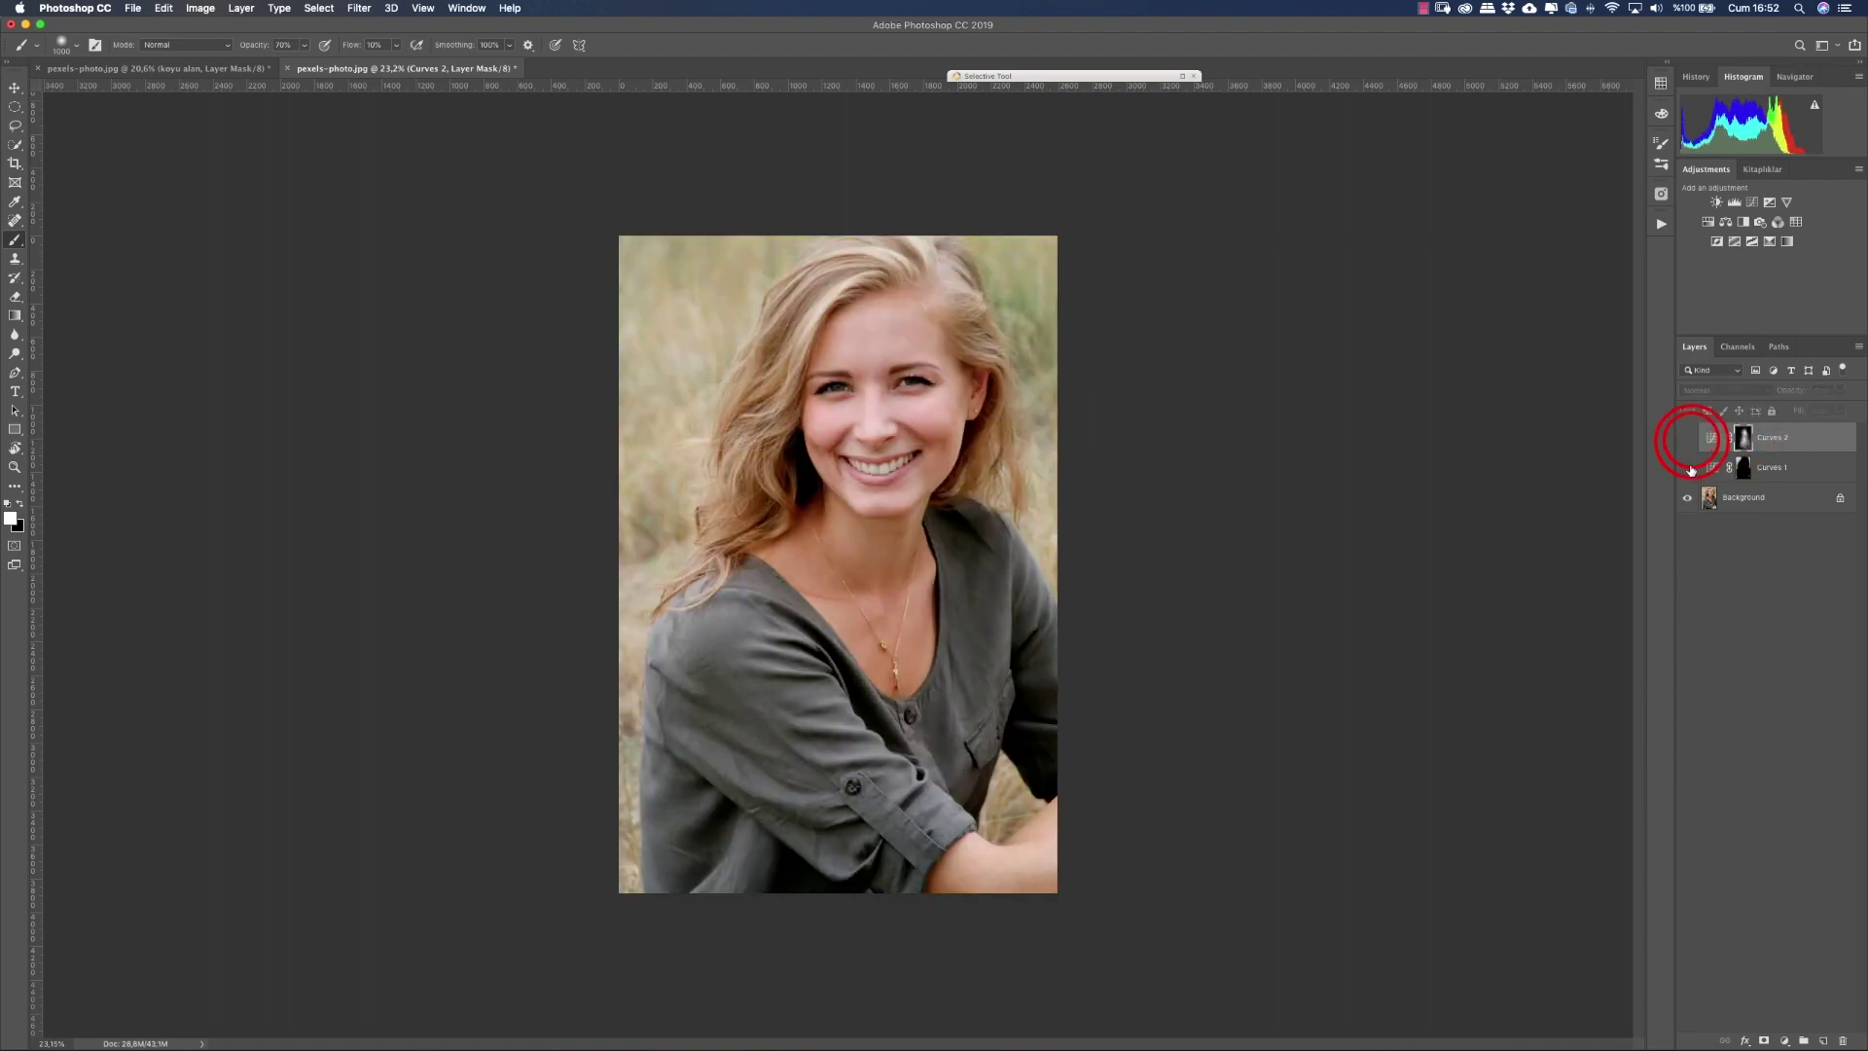
click(1689, 438)
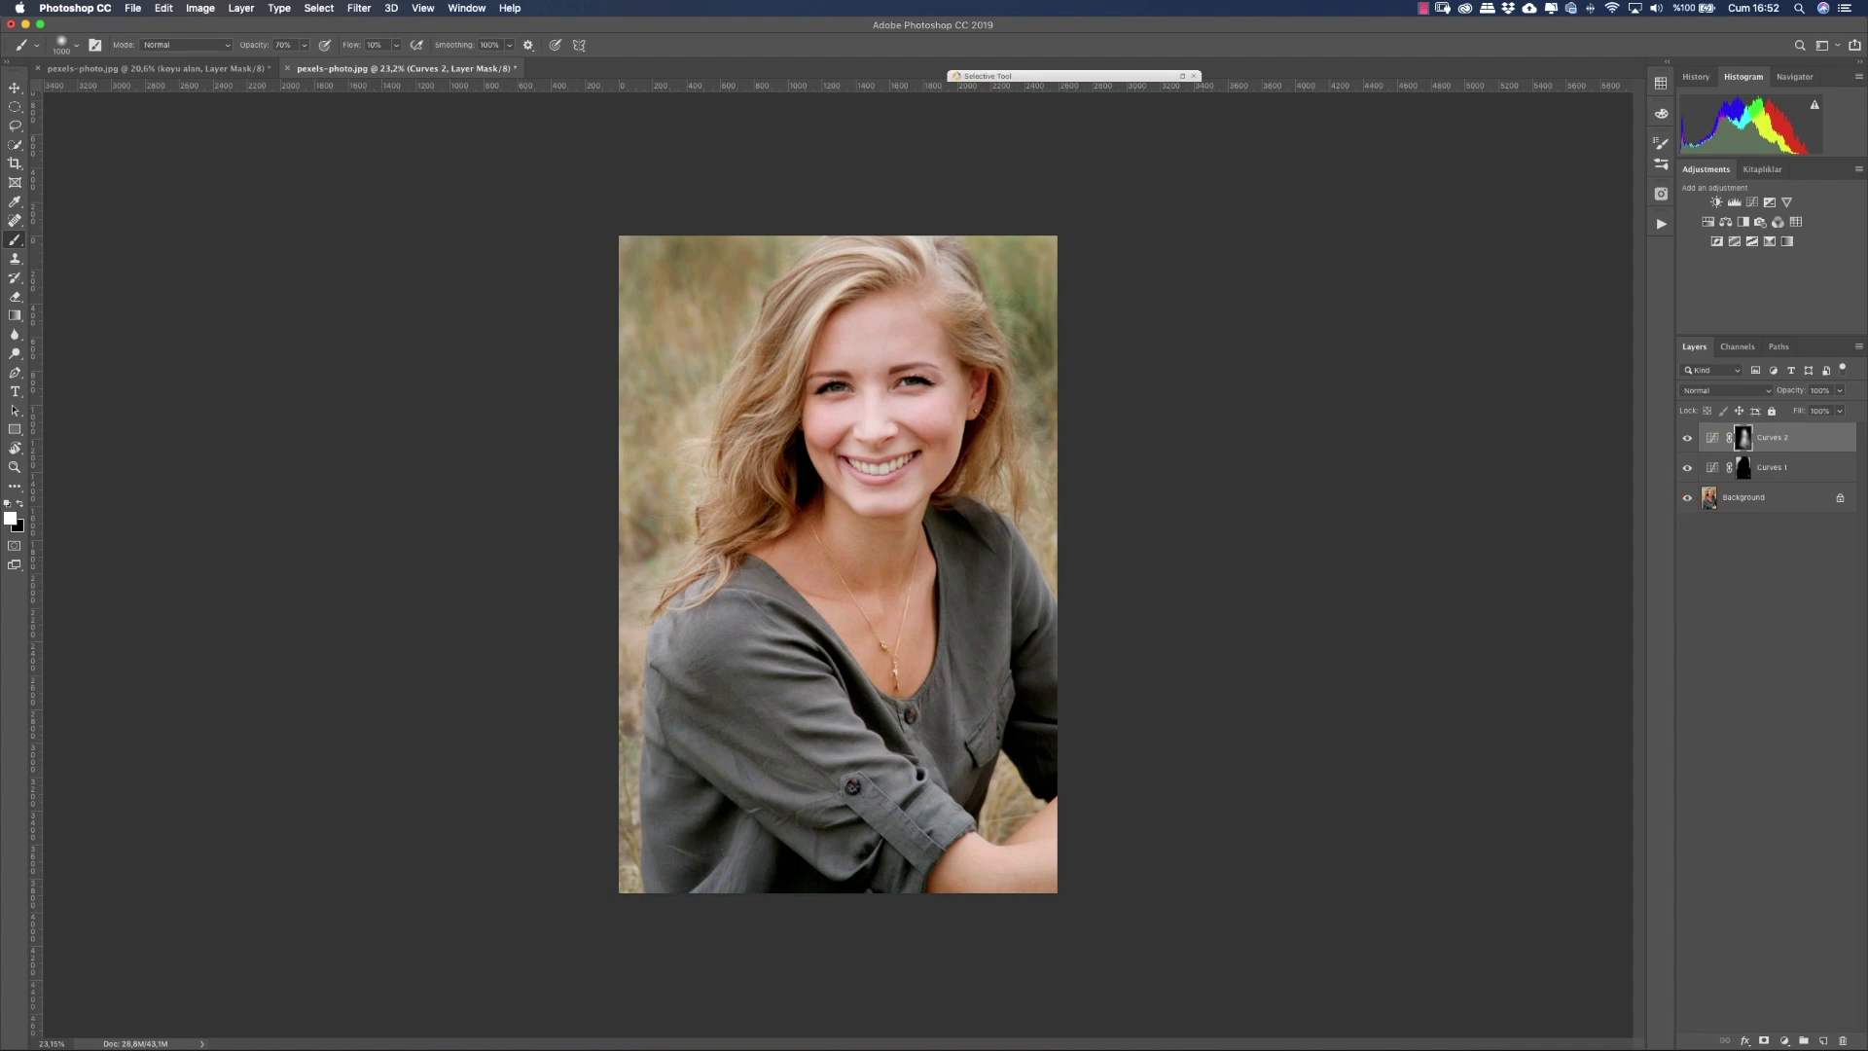
Step: Brighten the right cheek, the left sleeve and down the arm on the Curves 2 mask
drag(928, 422, 877, 351)
drag(733, 687, 872, 819)
drag(717, 780, 751, 980)
Step: Add a Hue/Saturation layer at Saturation +48, Lightness -11, with its mask inverted to black
click(1708, 223)
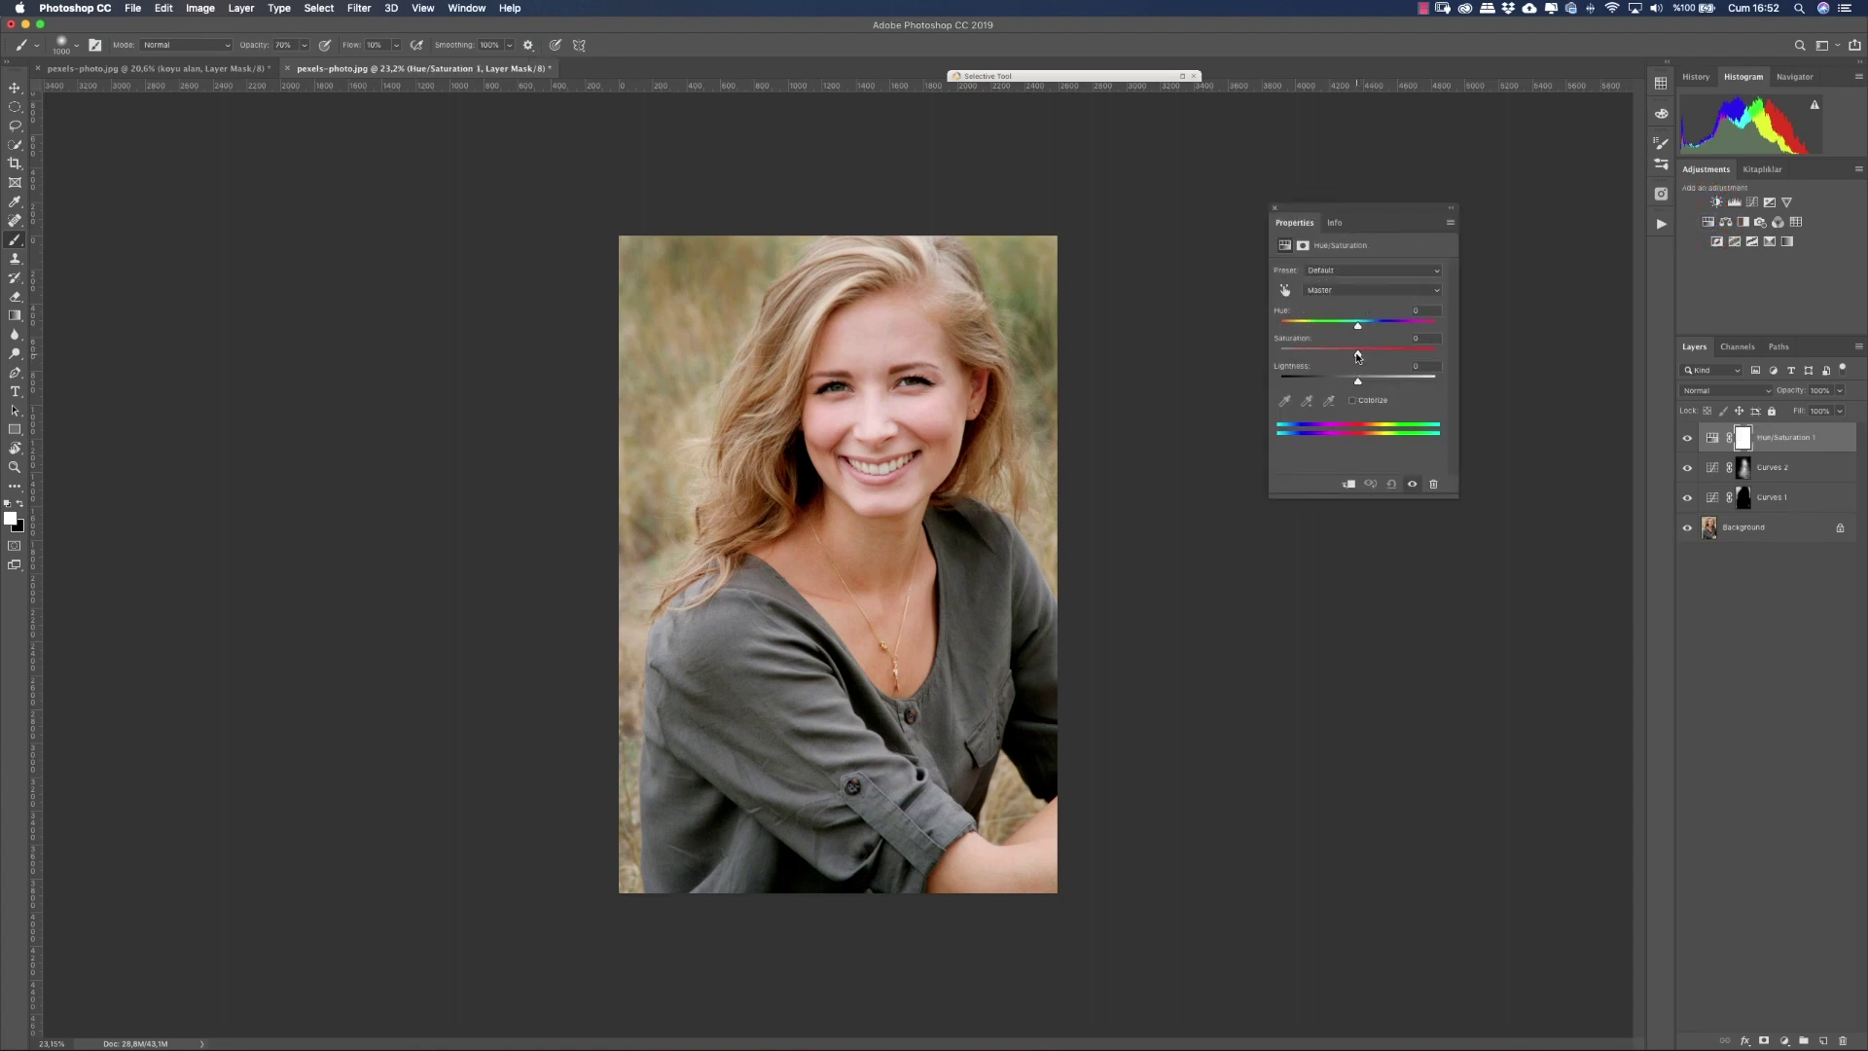
drag(1358, 352, 1395, 352)
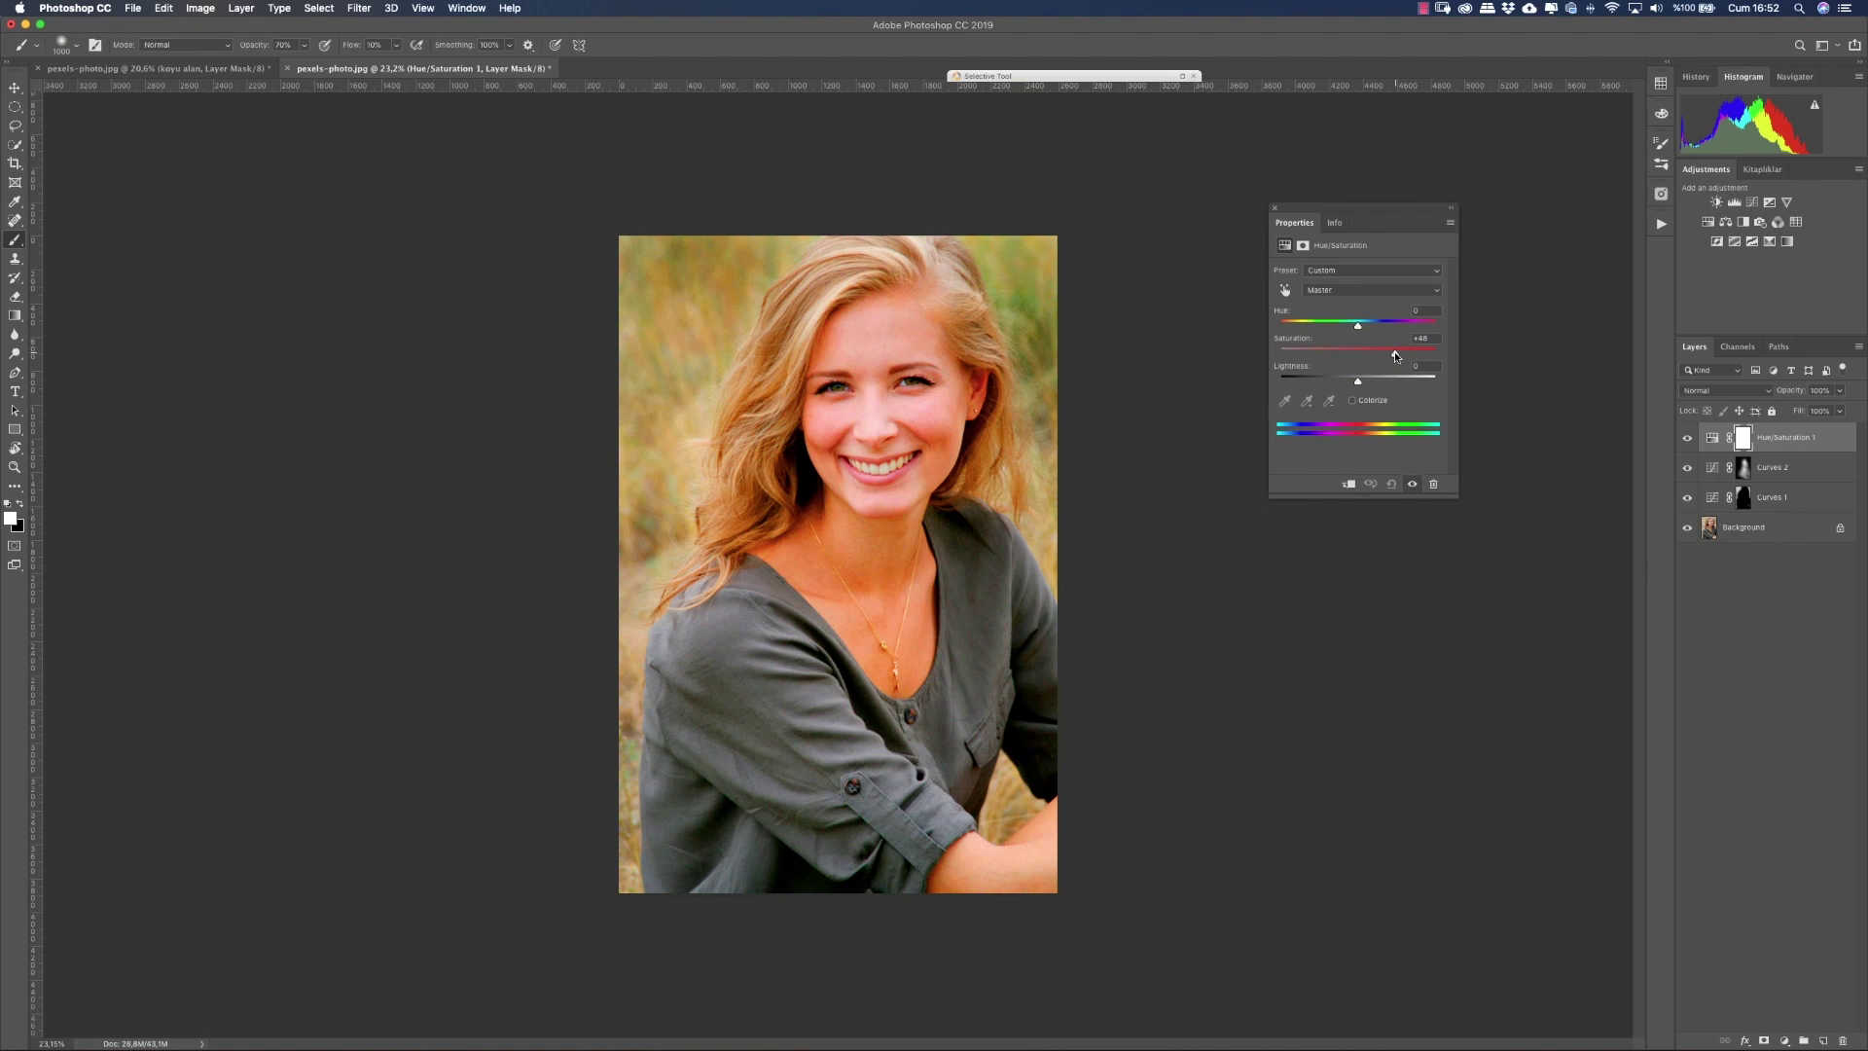
drag(1357, 380, 1363, 382)
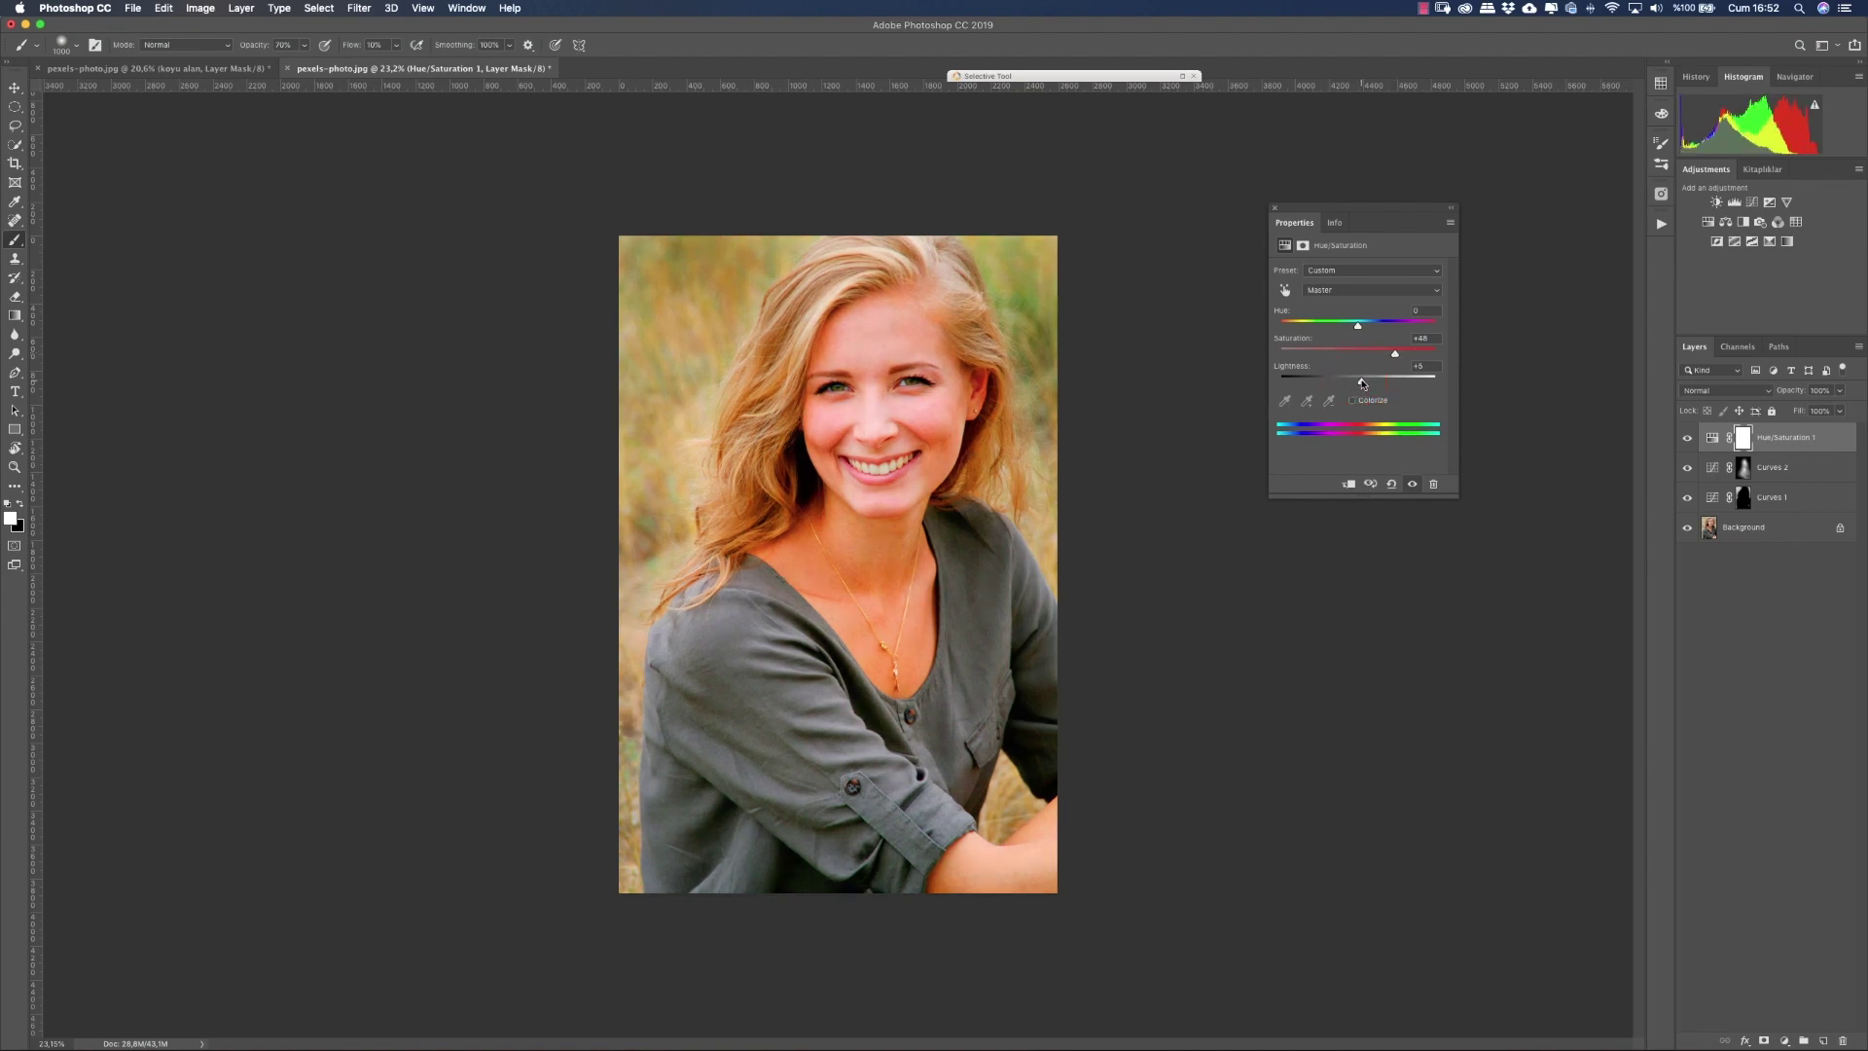
click(1302, 247)
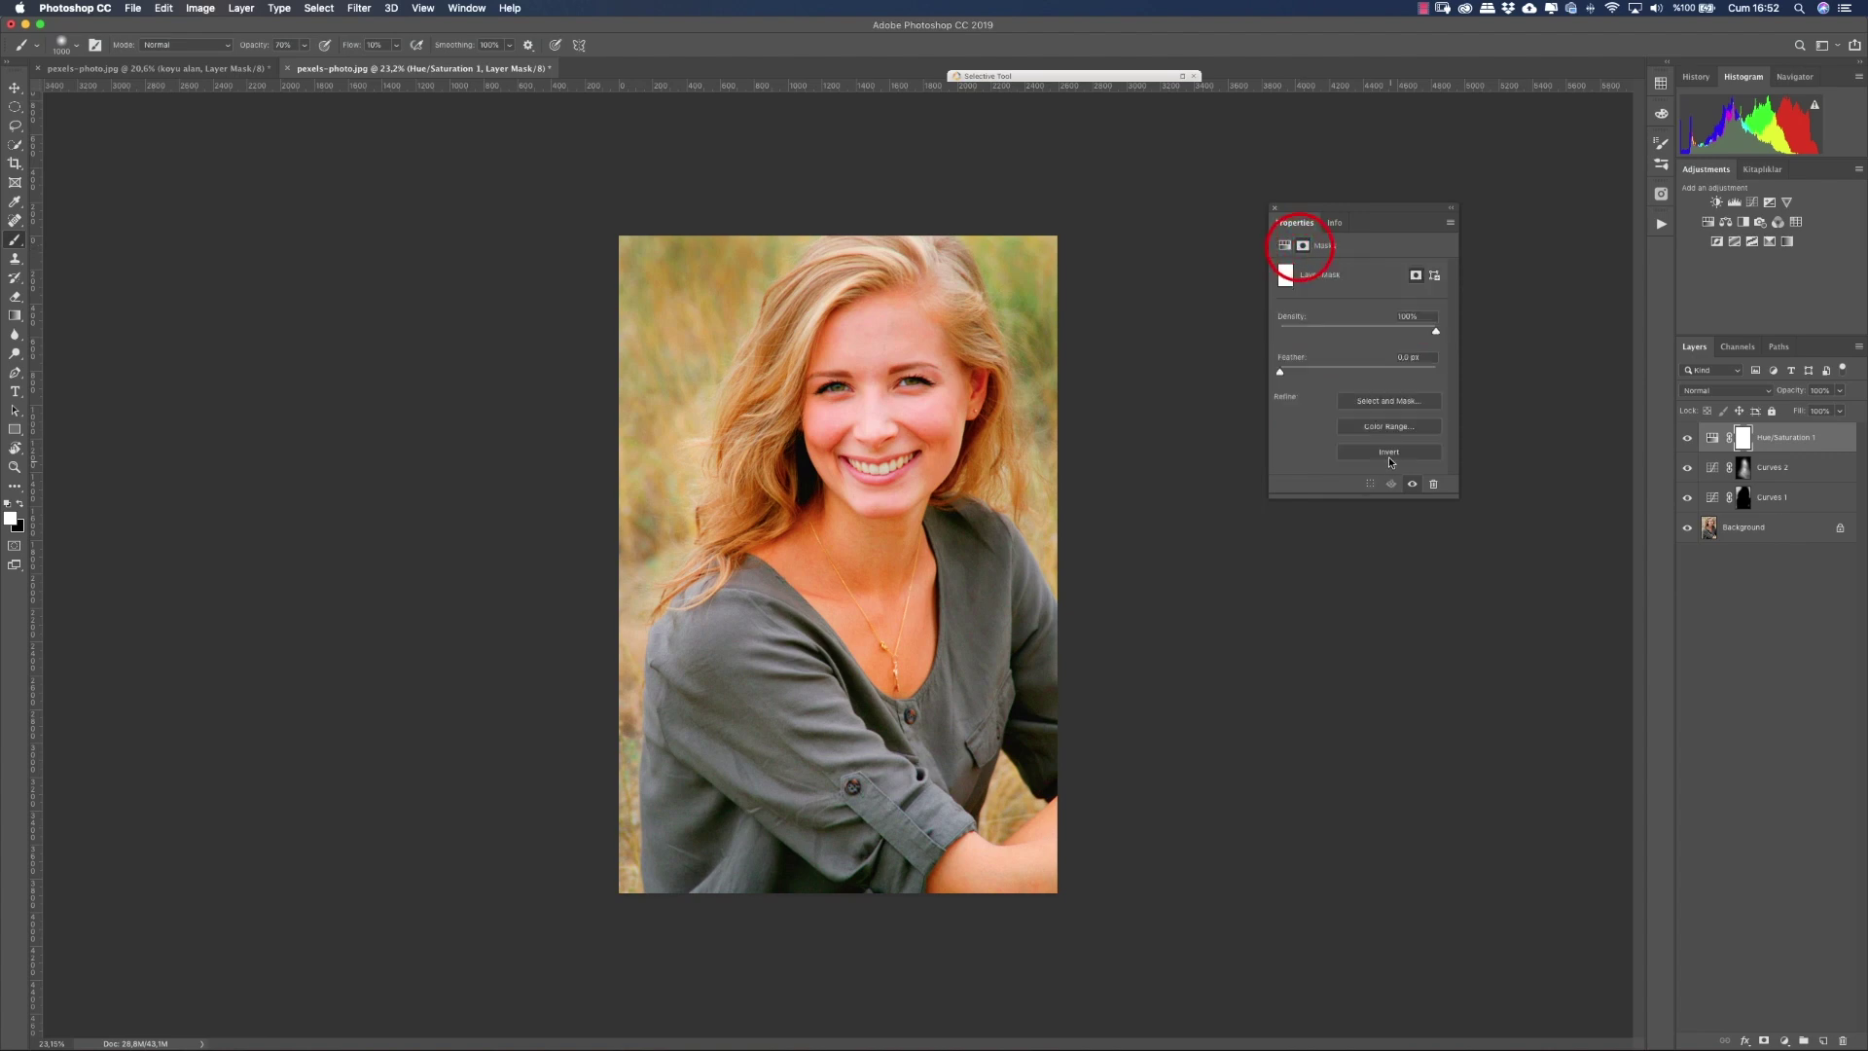
click(1389, 452)
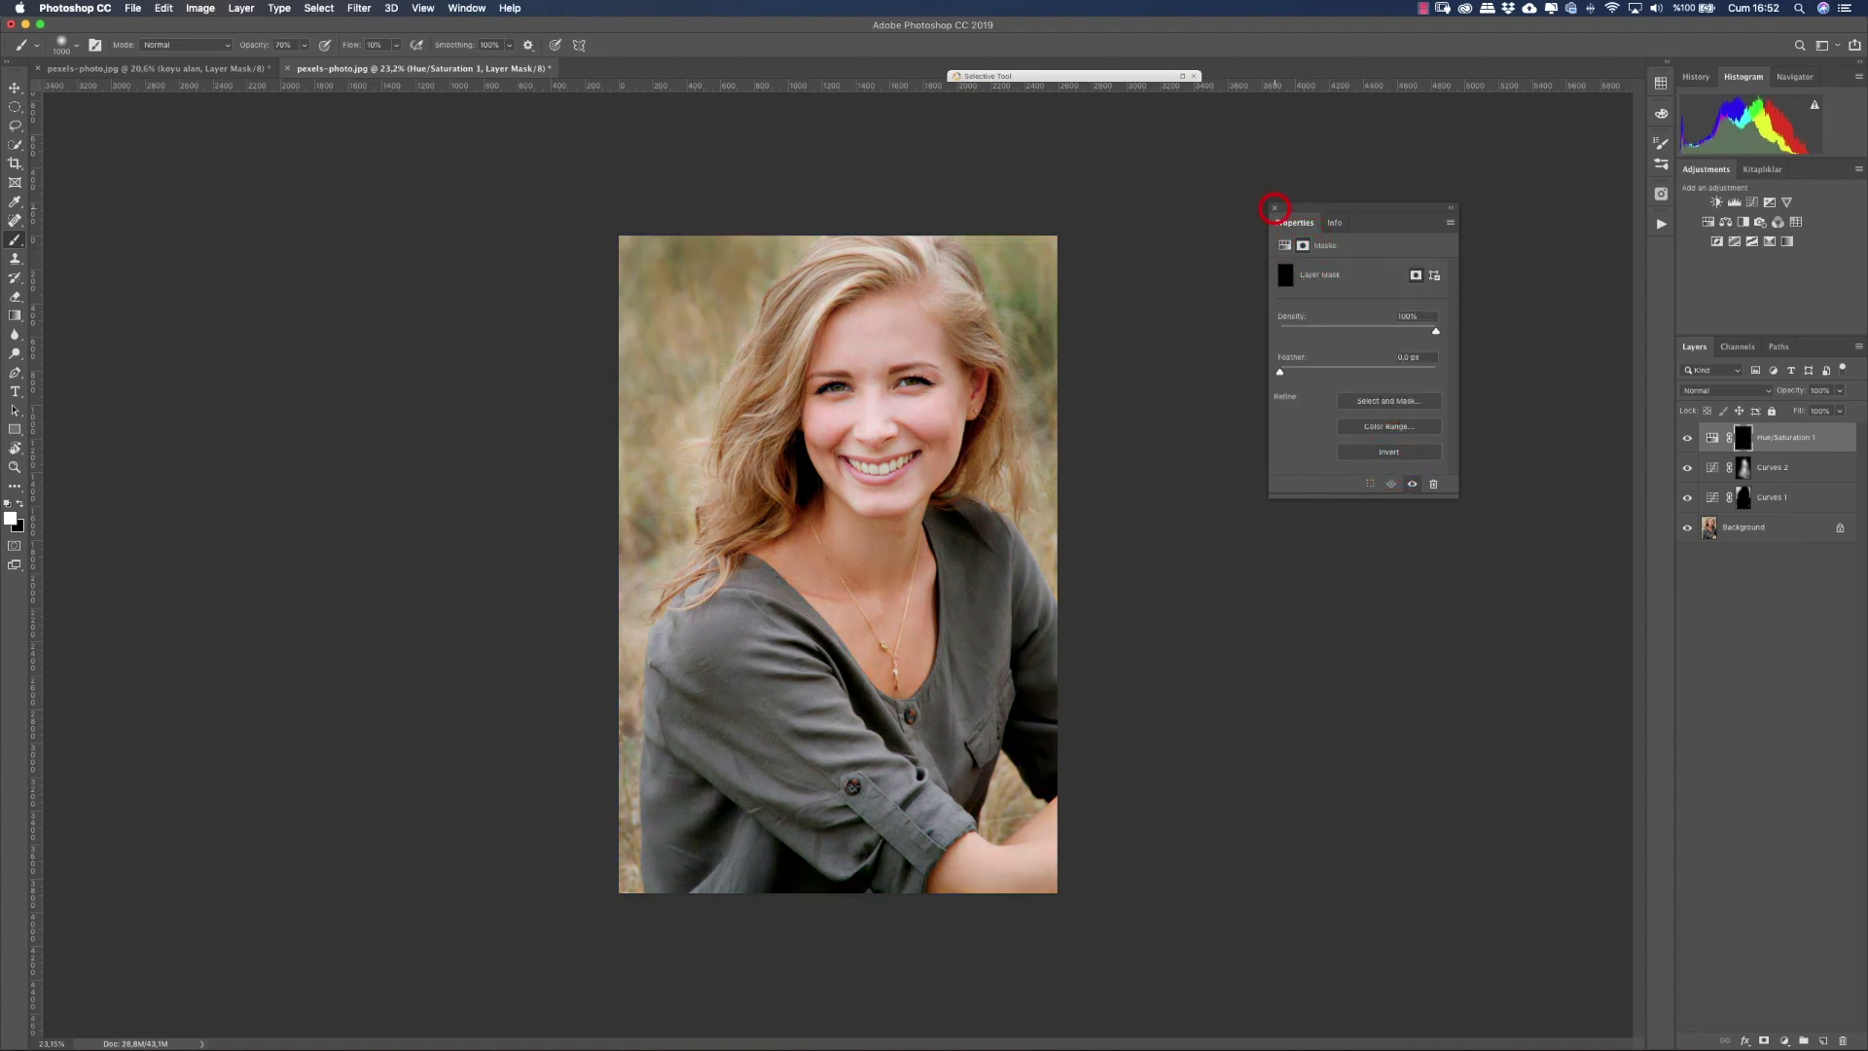
click(1275, 207)
Step: Set a 185 px soft brush at 36% opacity and paint saturation onto the top of the hair
right_click(931, 297)
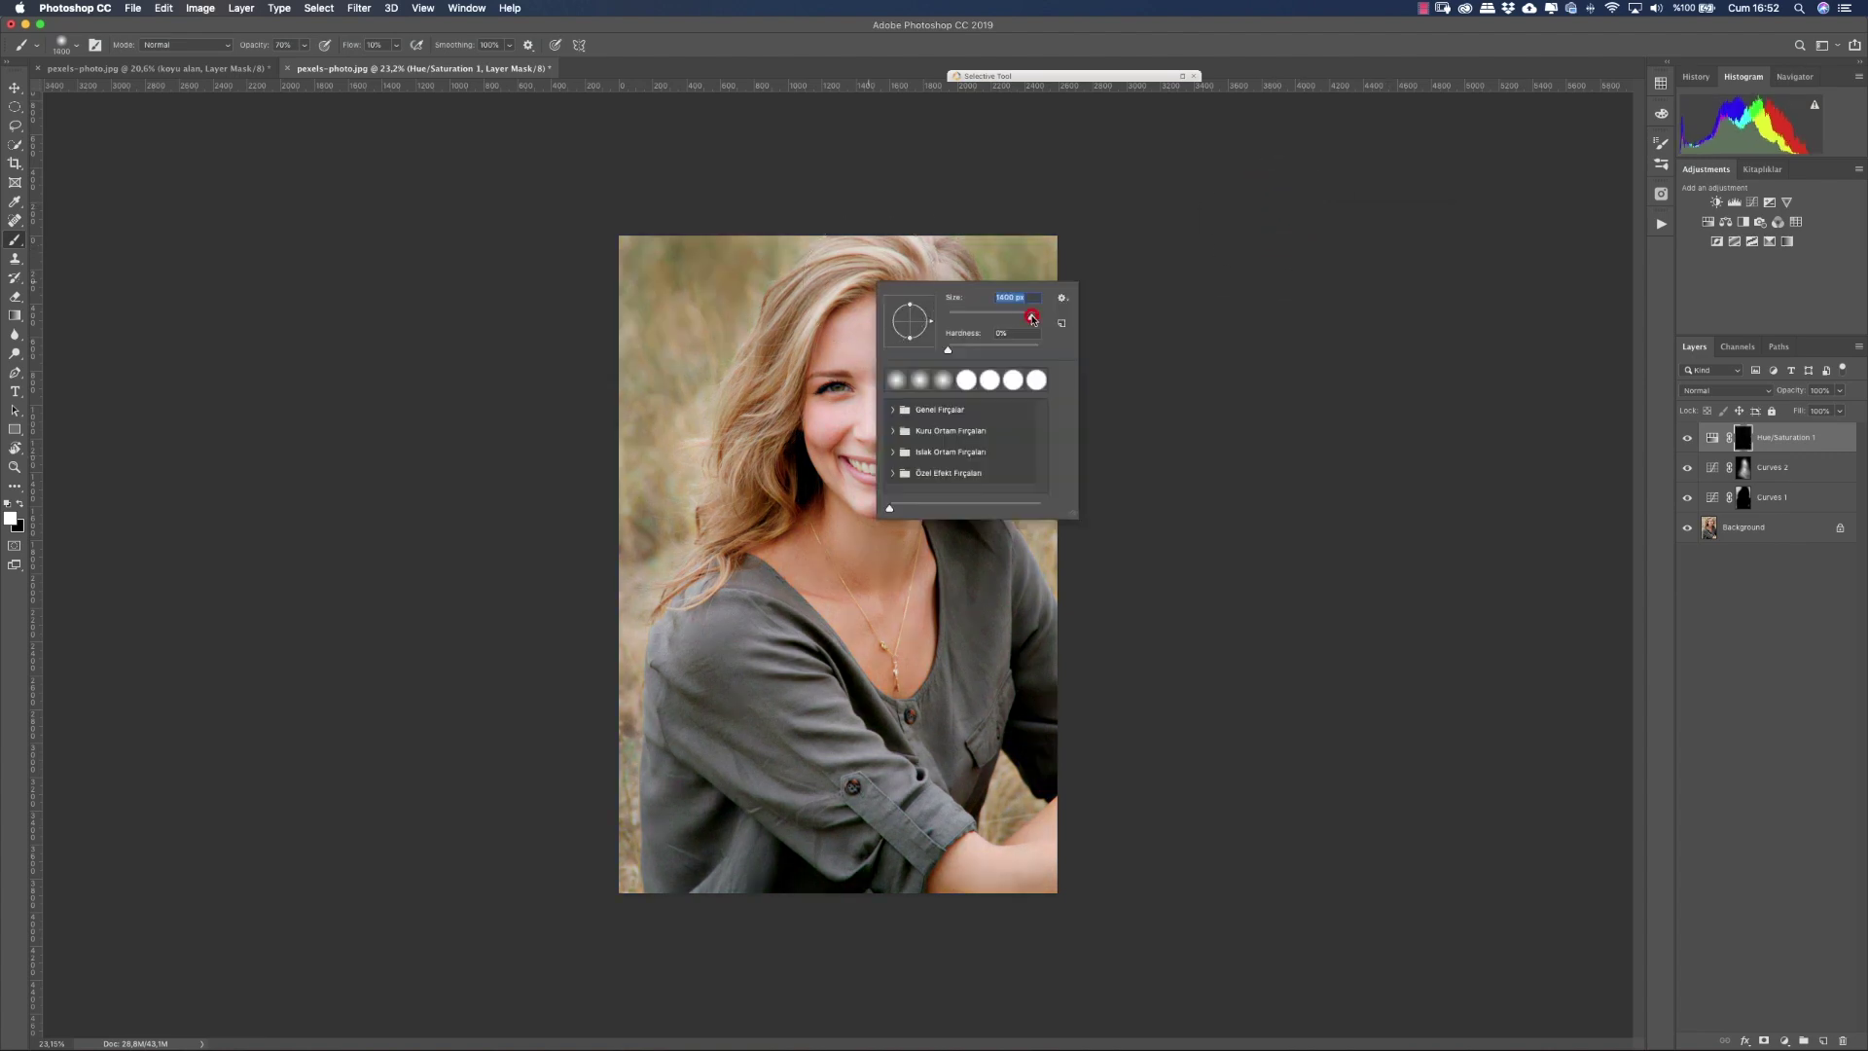
drag(1013, 319, 1012, 317)
drag(304, 48, 283, 65)
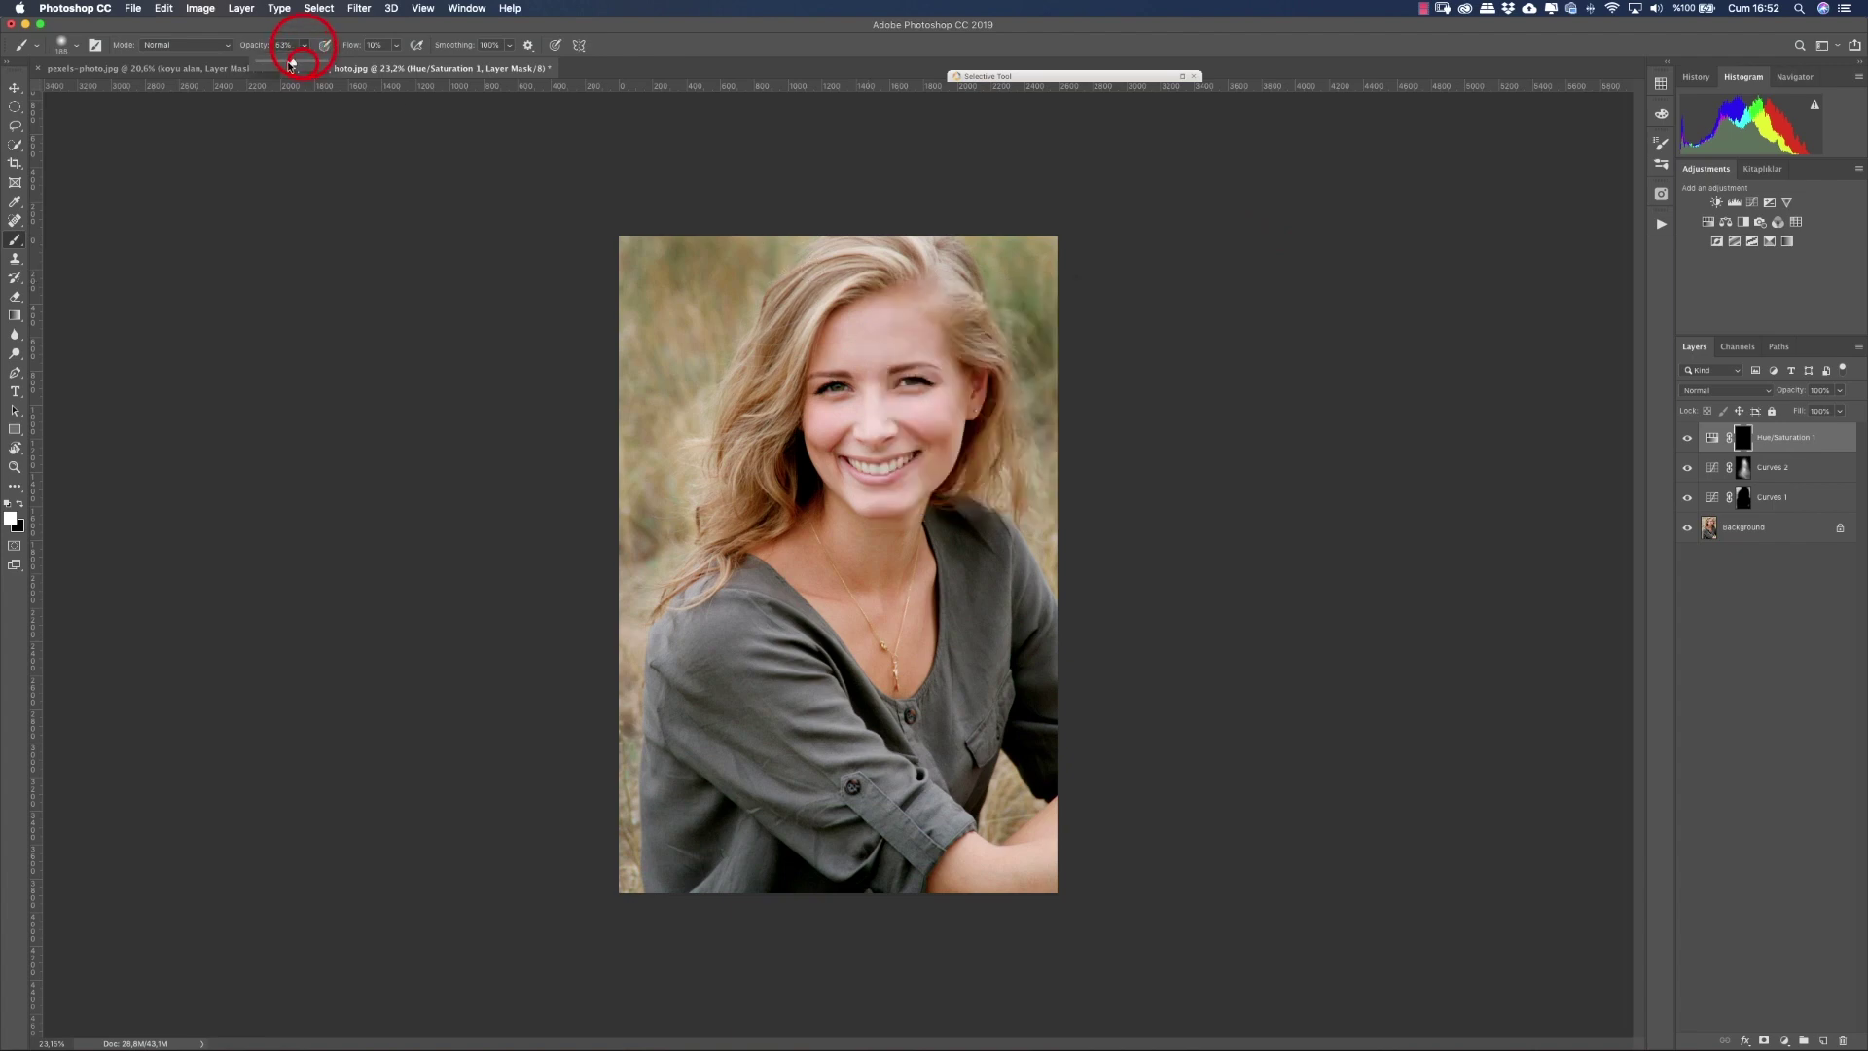
click(863, 262)
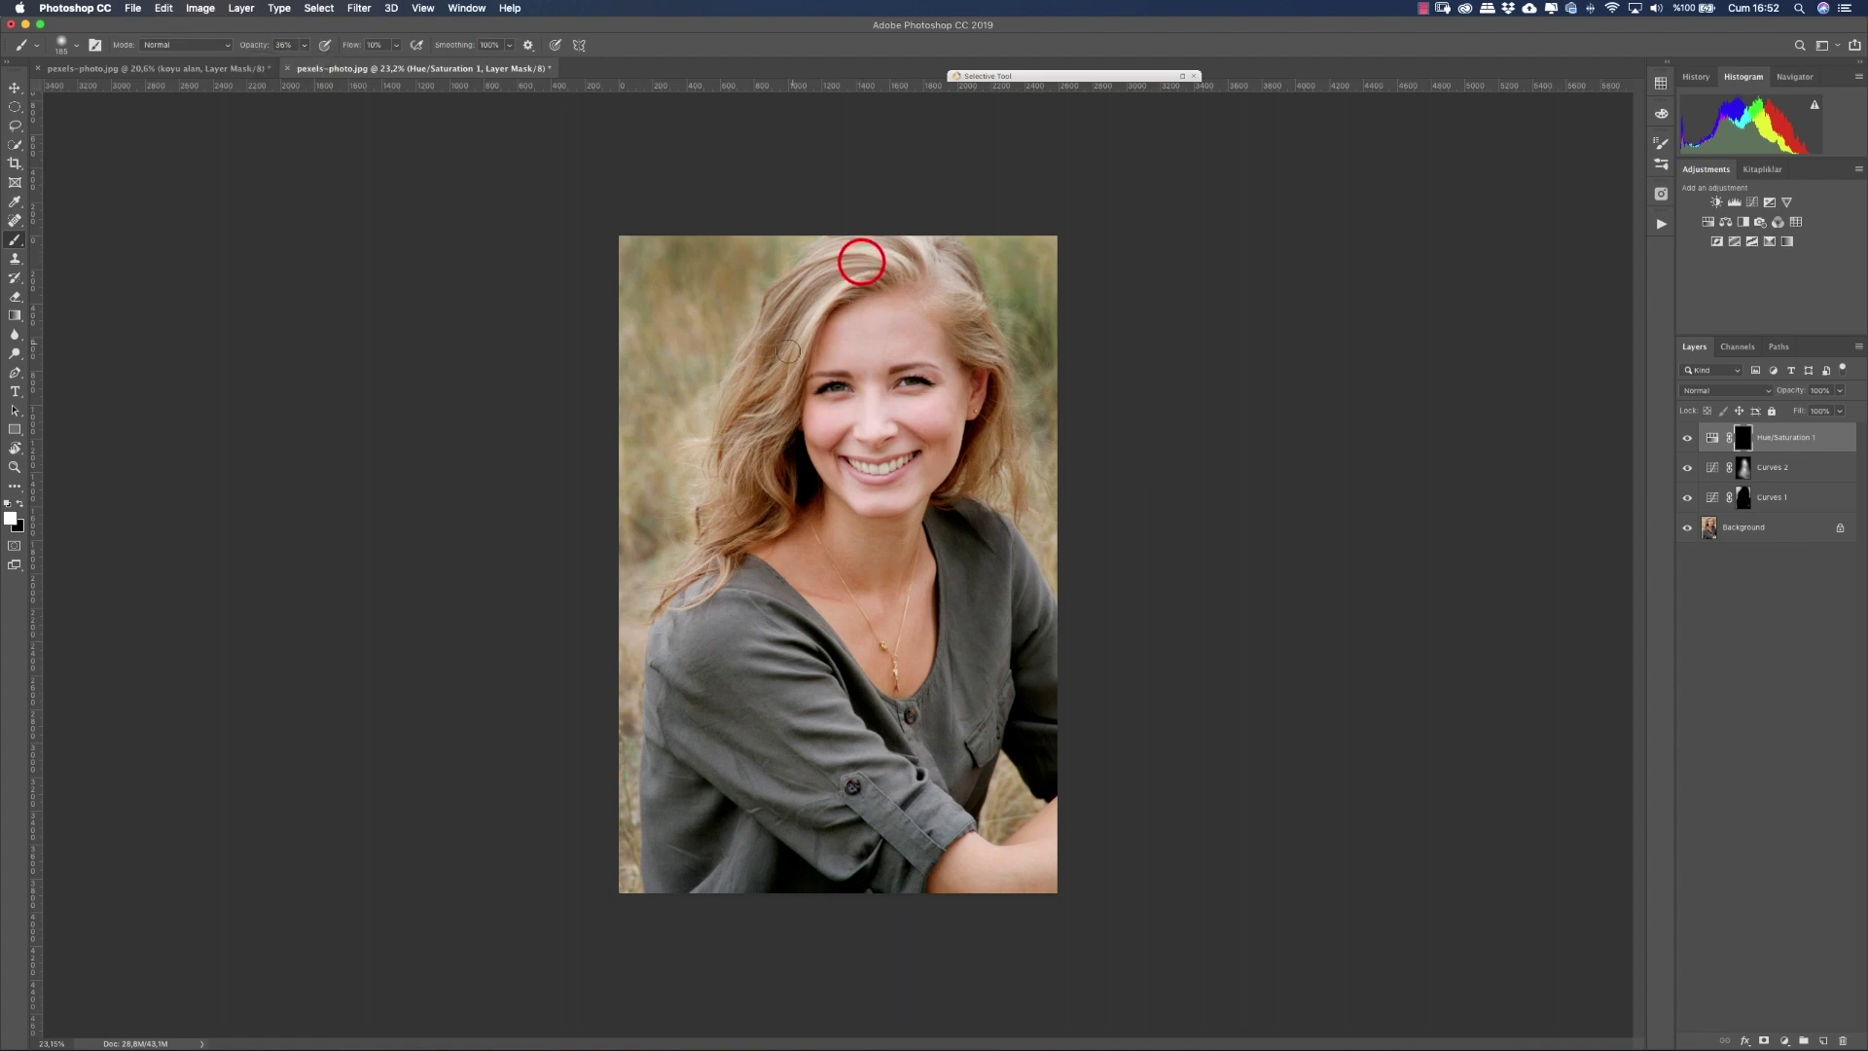
click(894, 254)
Step: Raise brush opacity to 76%, paint more hair, compare the effect, and saturate near the ear
right_click(862, 272)
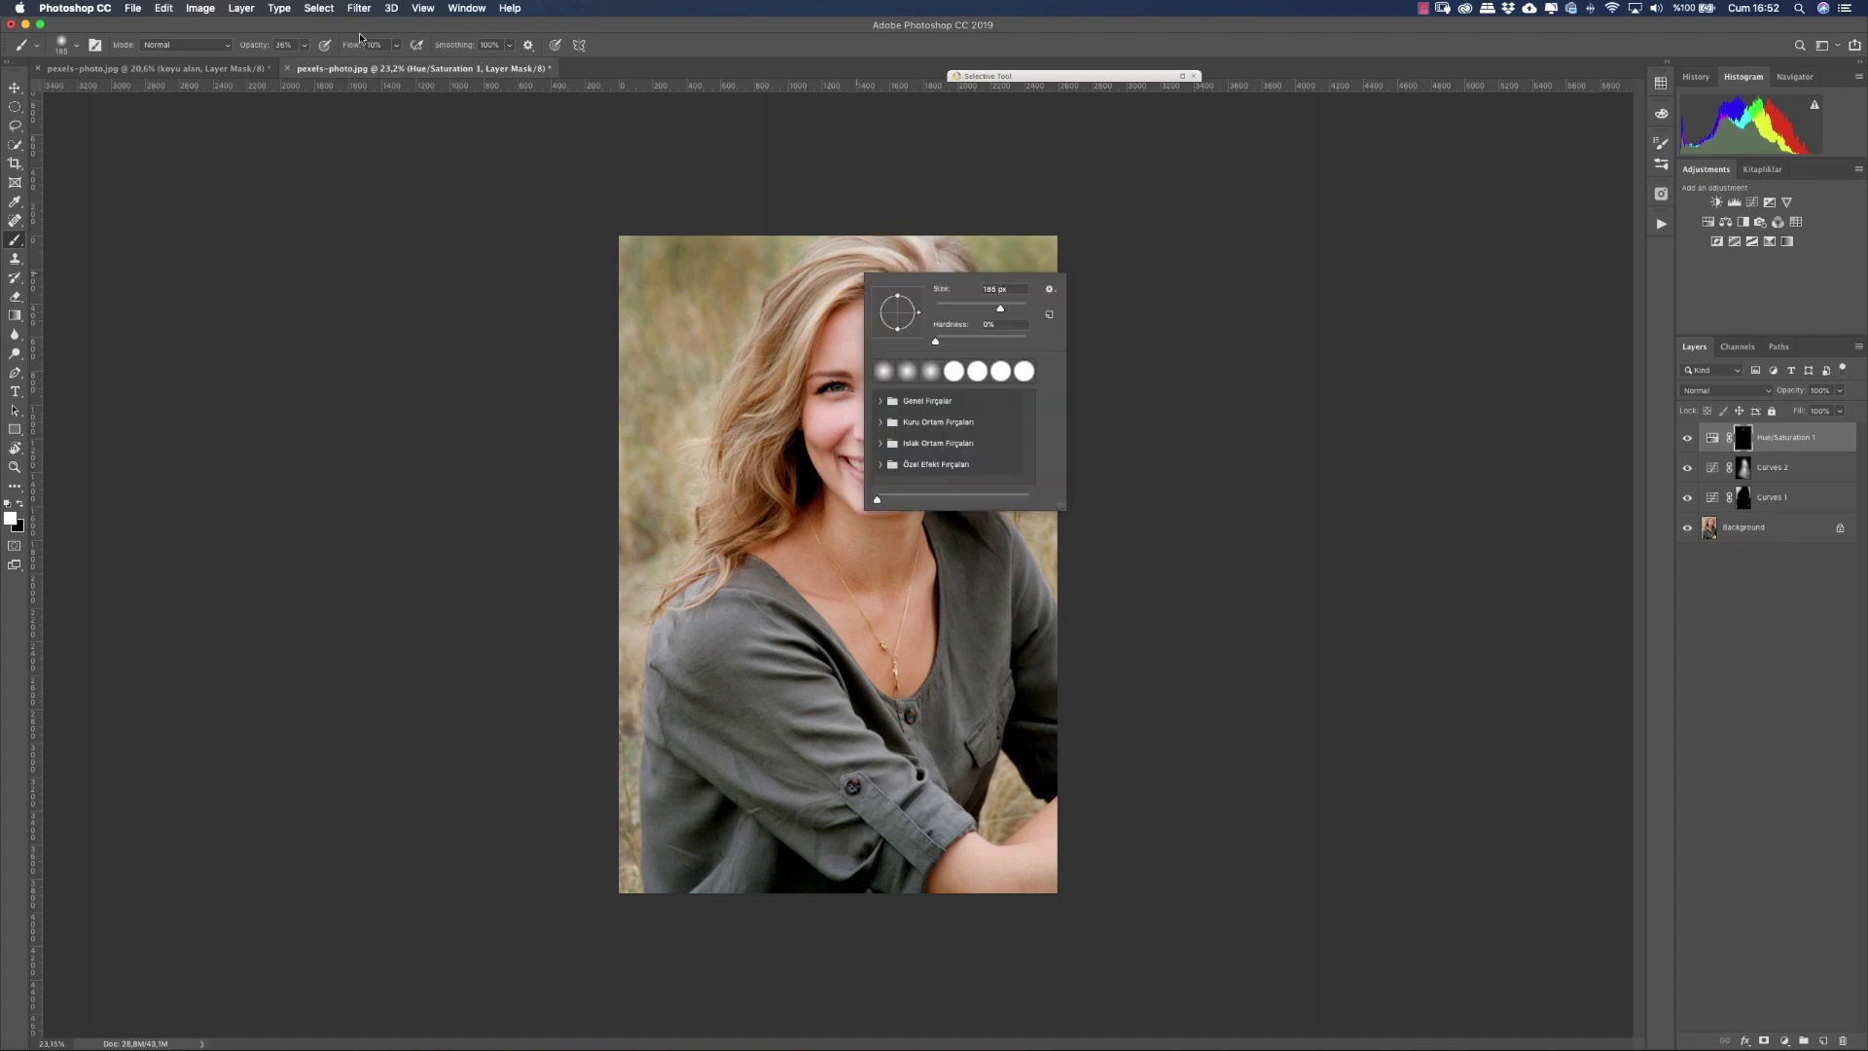
click(305, 46)
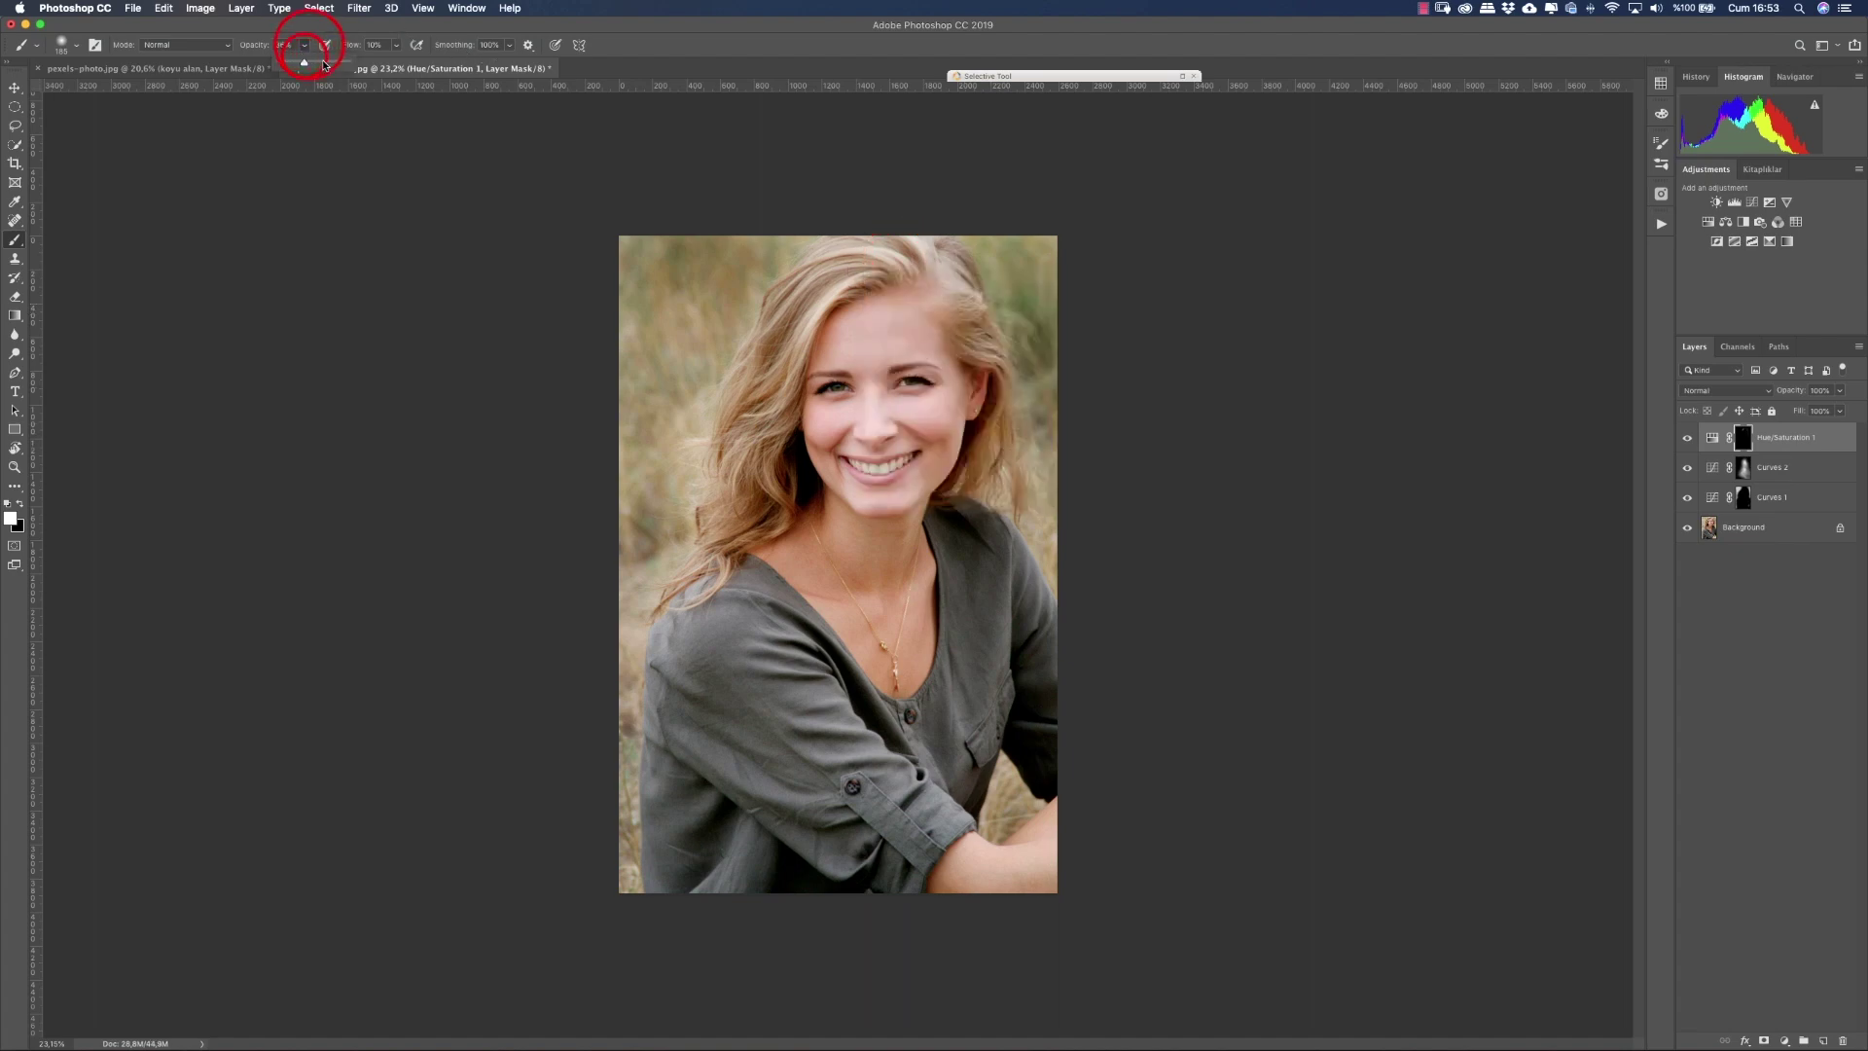
drag(306, 65, 333, 65)
click(836, 270)
click(1689, 439)
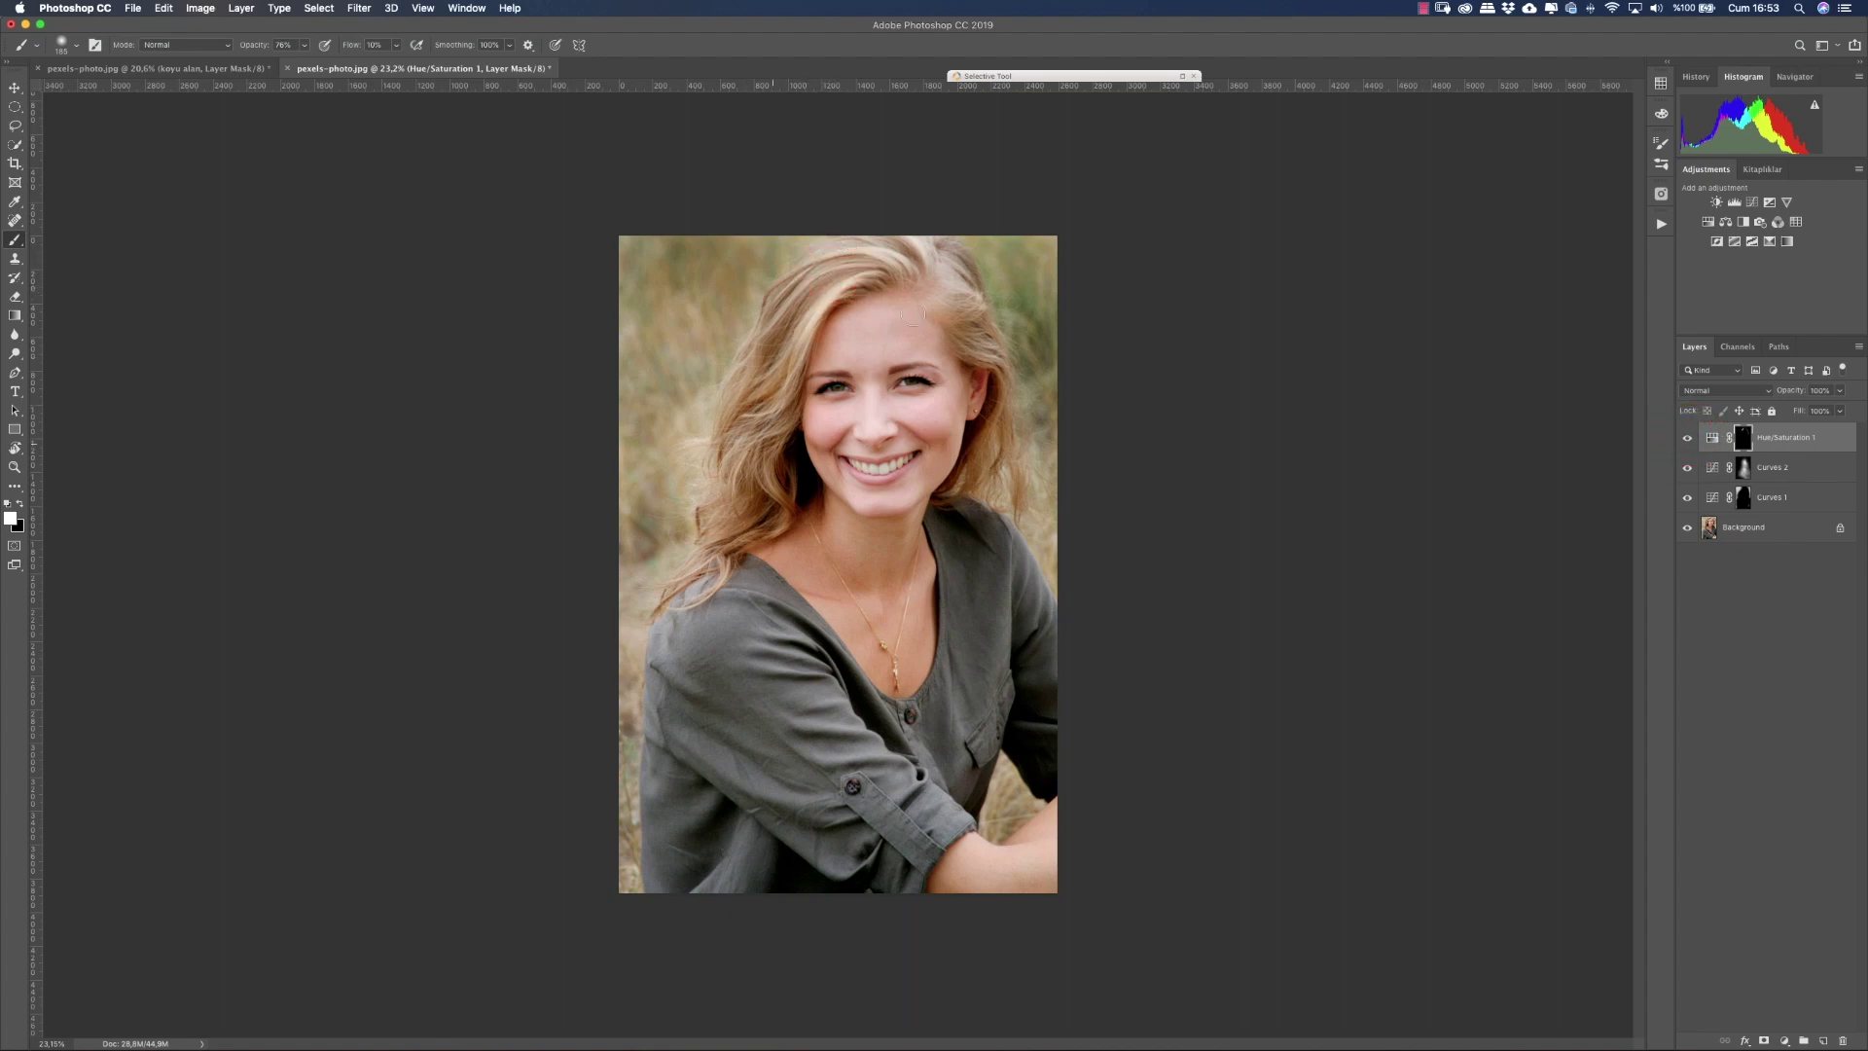
click(949, 293)
Step: Paint a hair strand in the Hue/Saturation mask view, then add more saturation to the hair
alt+click(1742, 437)
mouse_move(856, 282)
mouse_down()
mouse_move(785, 384)
mouse_move(855, 283)
mouse_move(998, 438)
mouse_up()
alt+click(1742, 437)
click(779, 340)
right_click(776, 458)
click(778, 345)
Step: Fill in the top of the hair on the Hue/Saturation mask and compare with it toggled
alt+click(1743, 439)
click(887, 244)
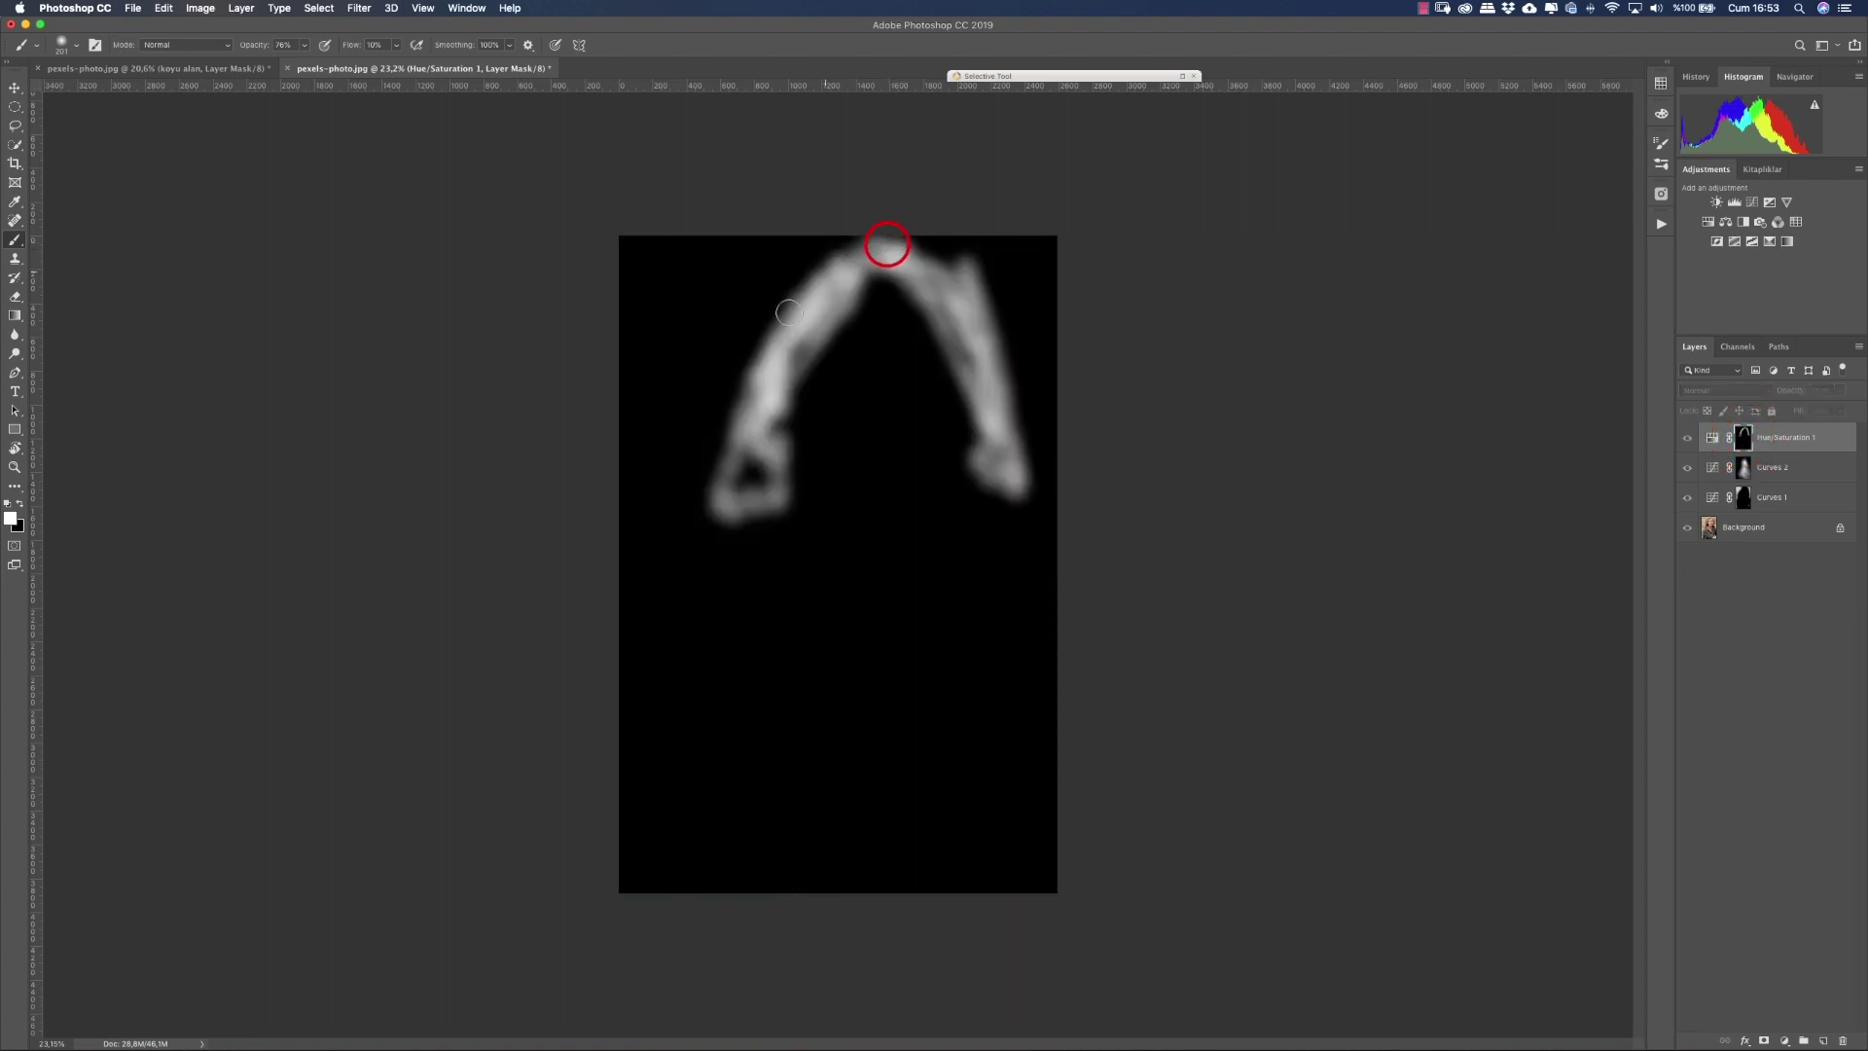
mouse_move(789, 312)
mouse_down()
mouse_move(876, 248)
mouse_move(993, 301)
mouse_move(939, 255)
mouse_move(850, 249)
mouse_move(765, 350)
mouse_move(872, 223)
mouse_move(775, 335)
mouse_up()
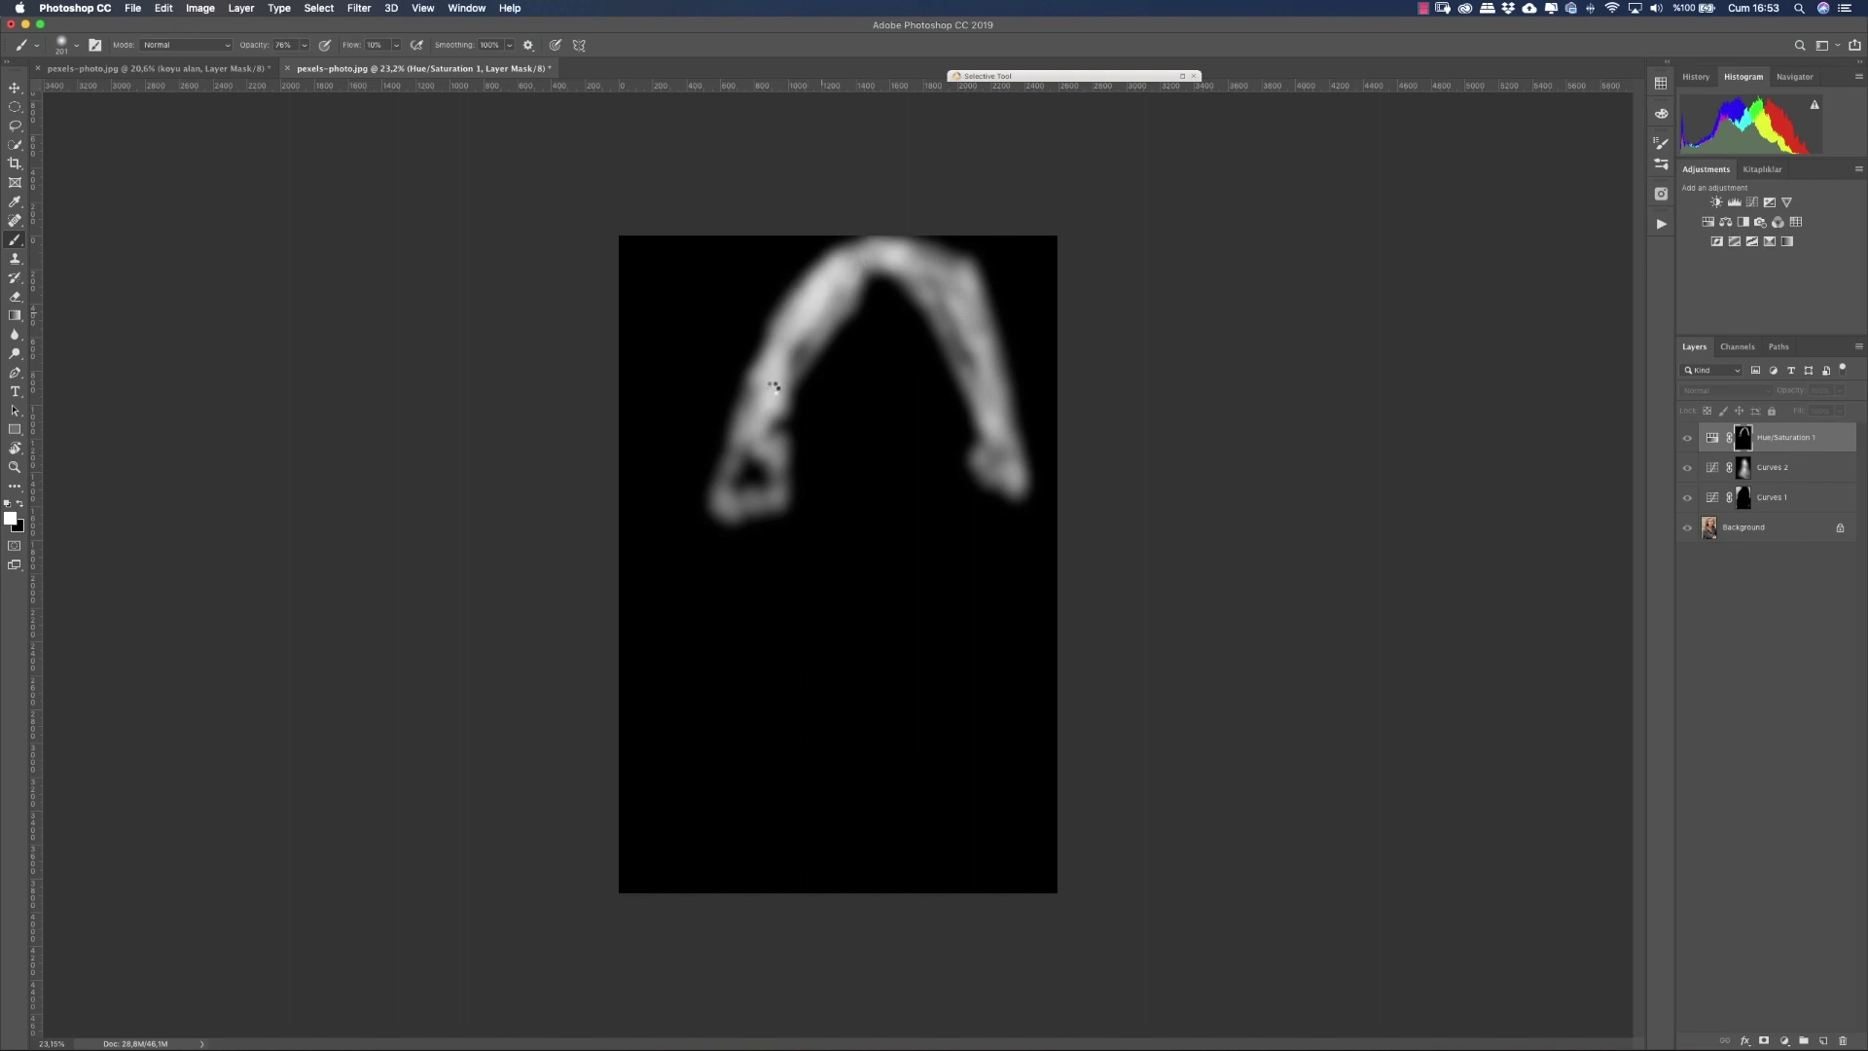
alt+click(1741, 451)
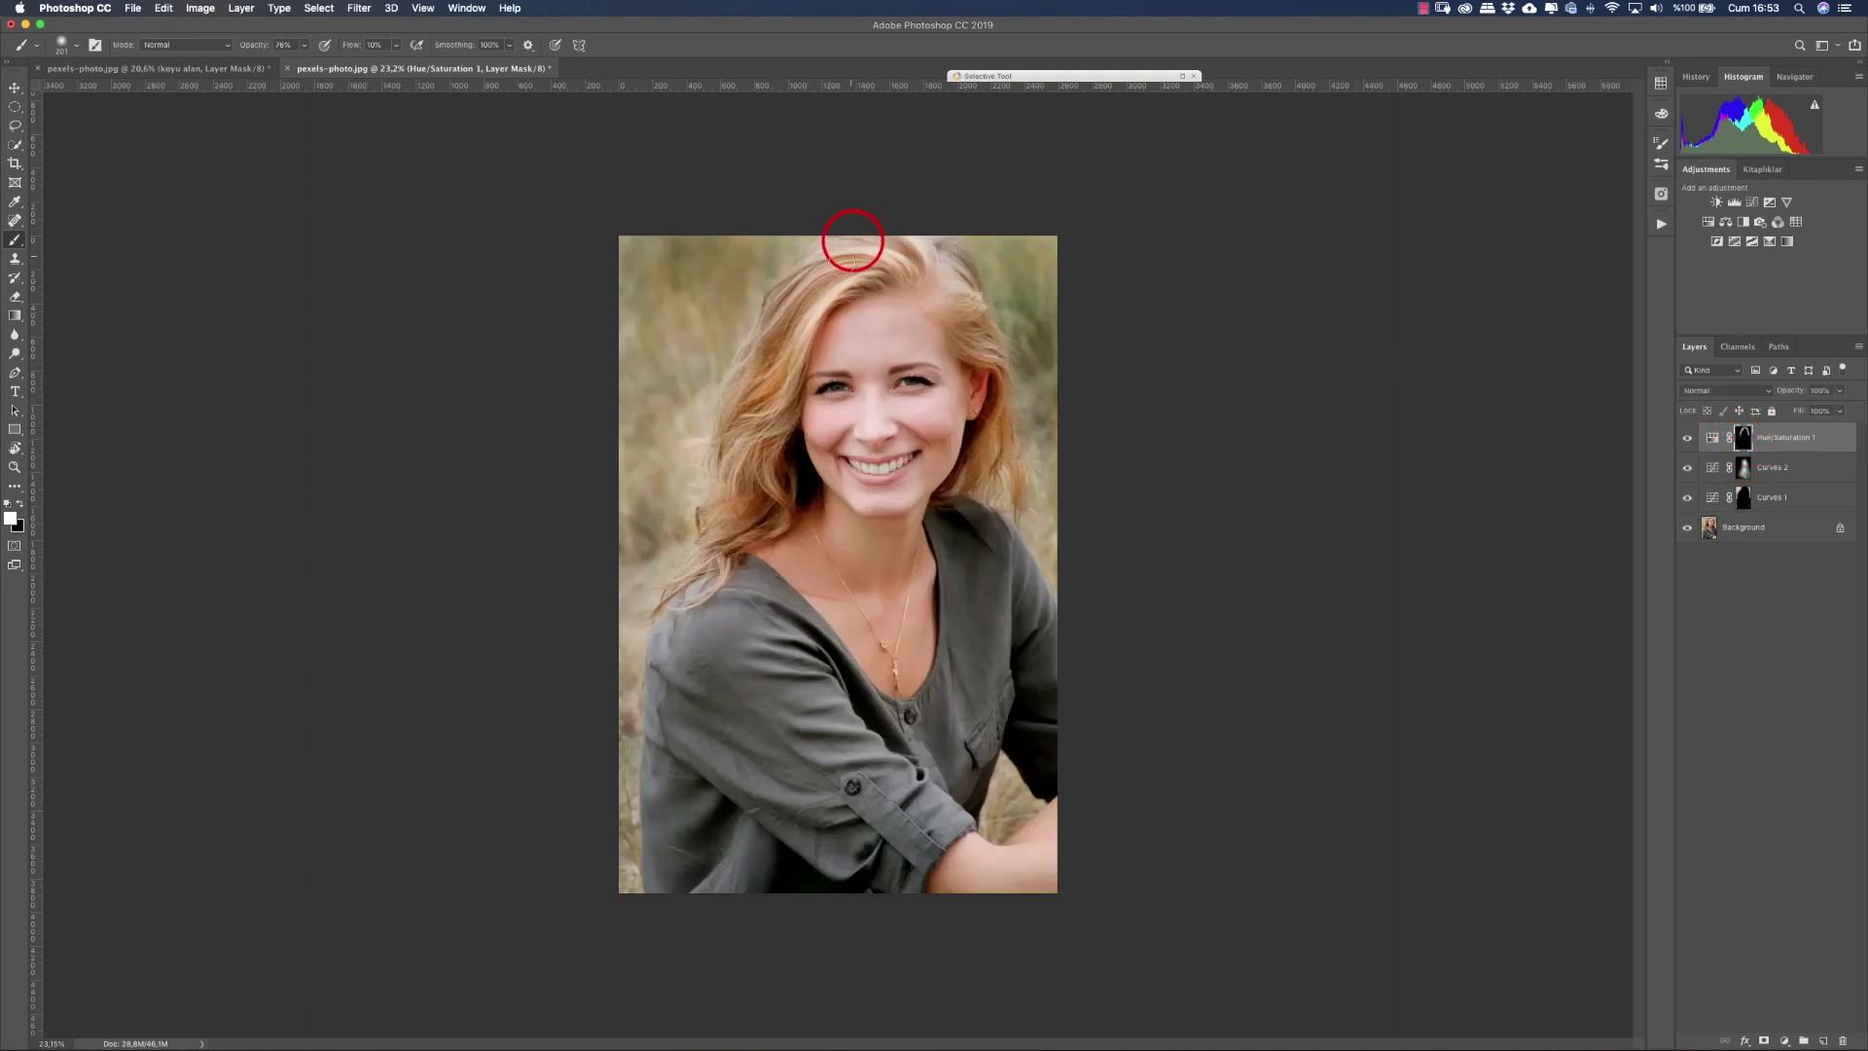
click(1687, 440)
click(1688, 440)
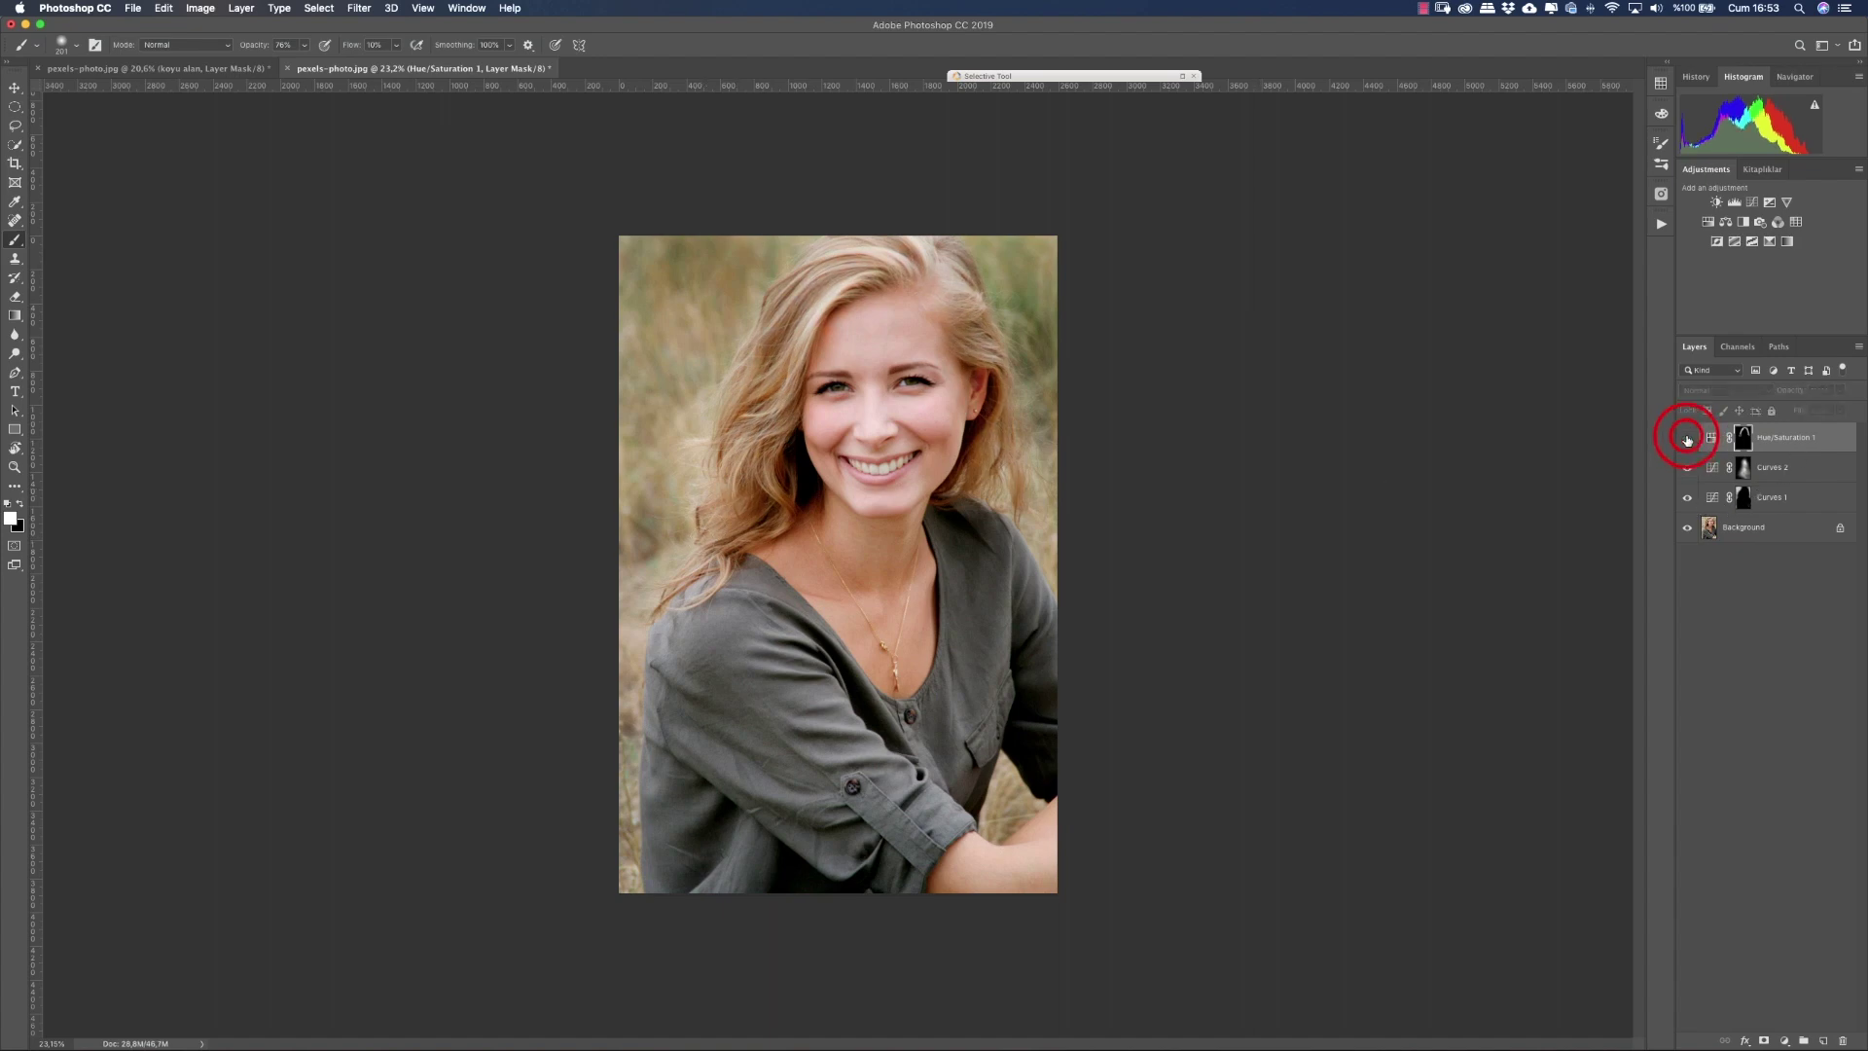
click(1688, 440)
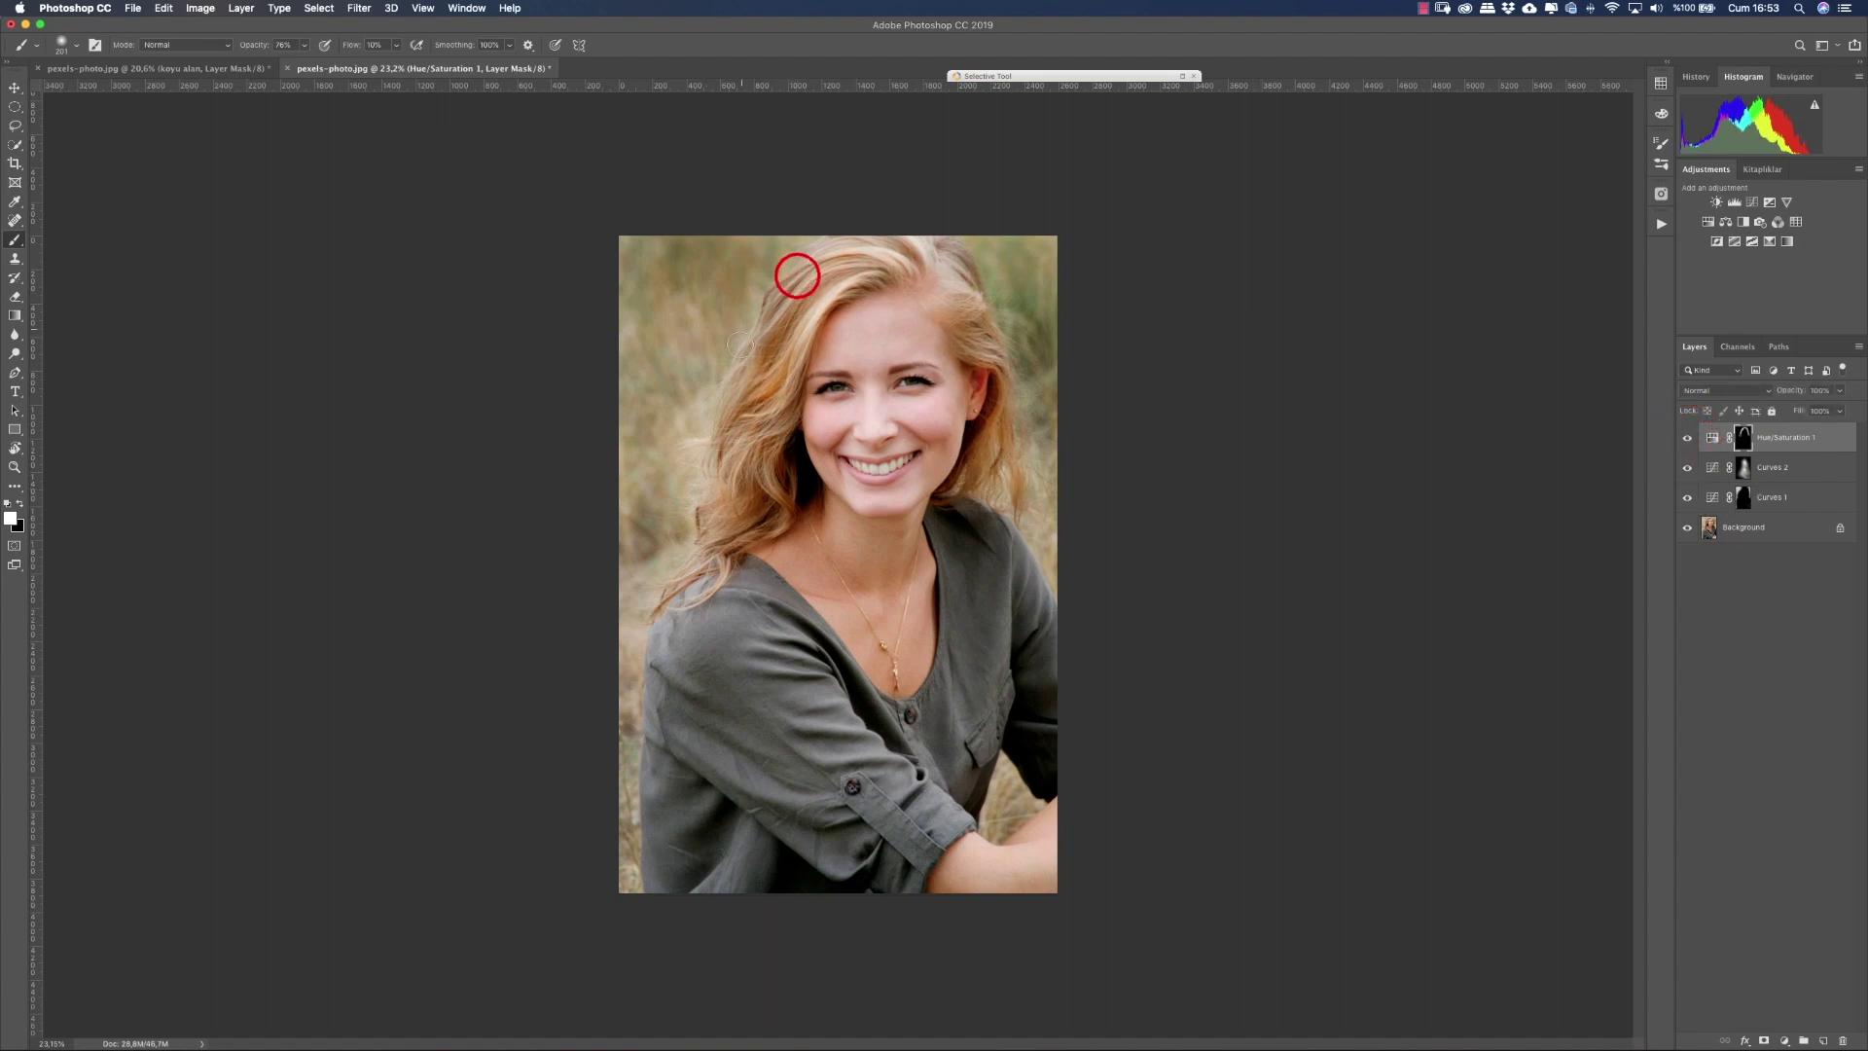
Step: Saturate the top-left and left side of the hair, then compare against the original
mouse_move(835, 233)
mouse_down()
mouse_move(766, 303)
mouse_move(775, 284)
mouse_move(742, 354)
mouse_up()
click(954, 243)
click(742, 429)
mouse_move(1689, 440)
mouse_down()
mouse_move(1690, 505)
mouse_move(1689, 441)
mouse_up()
click(1812, 499)
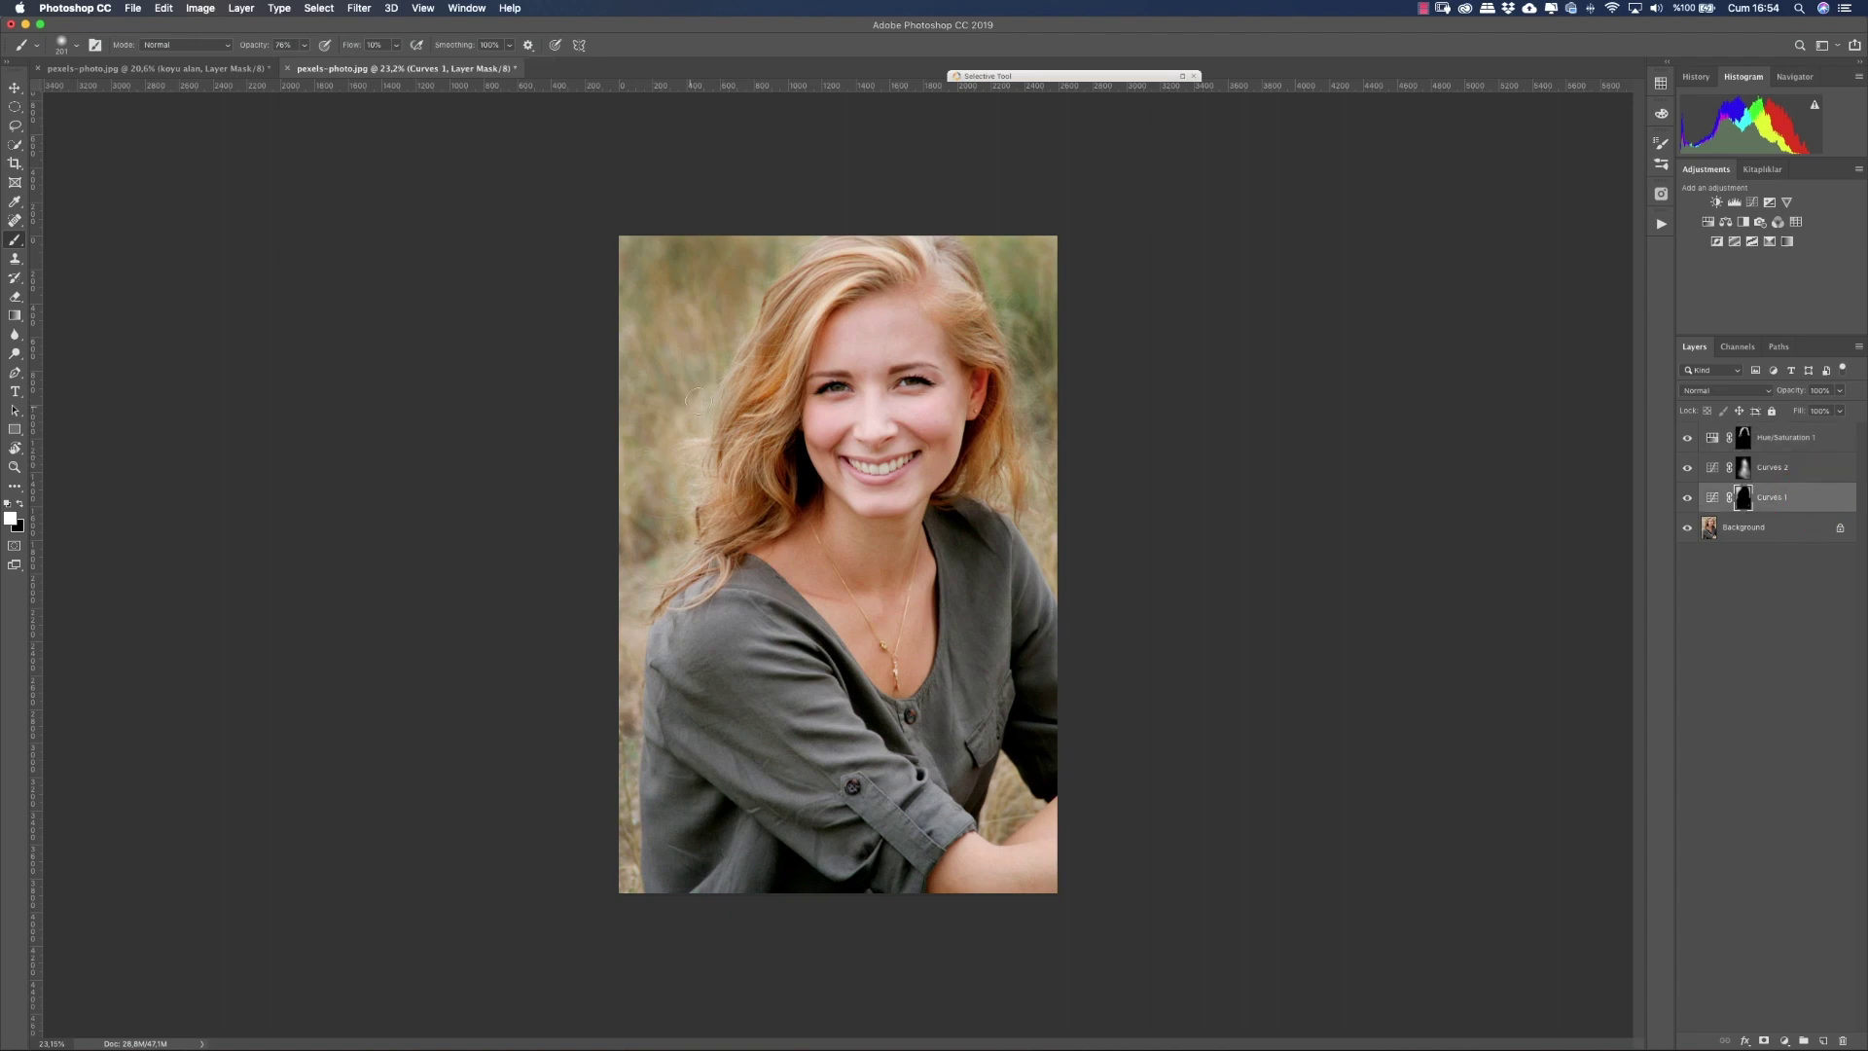
Step: Paint Curves 1 along the hair and right hairline, then Curves 2 on hair and mouth
mouse_move(699, 399)
mouse_down()
mouse_move(788, 312)
mouse_move(970, 256)
mouse_up()
click(958, 258)
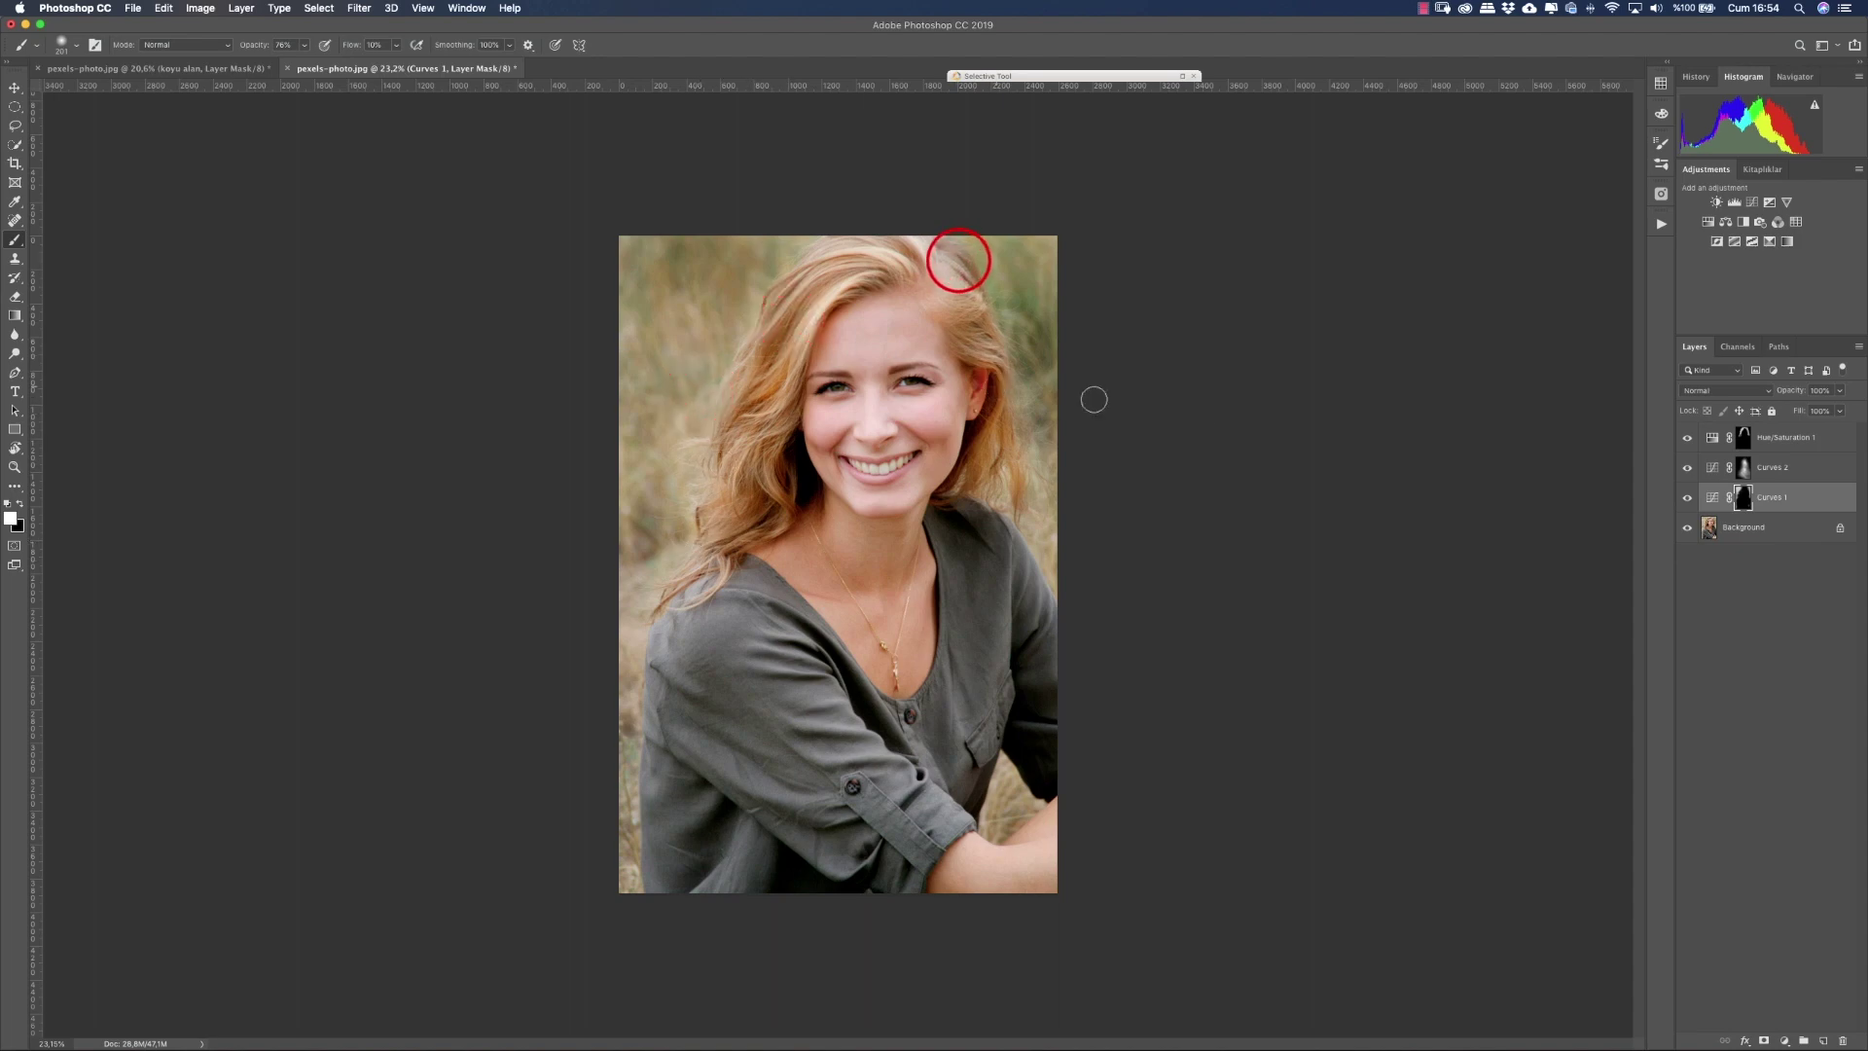
click(1771, 468)
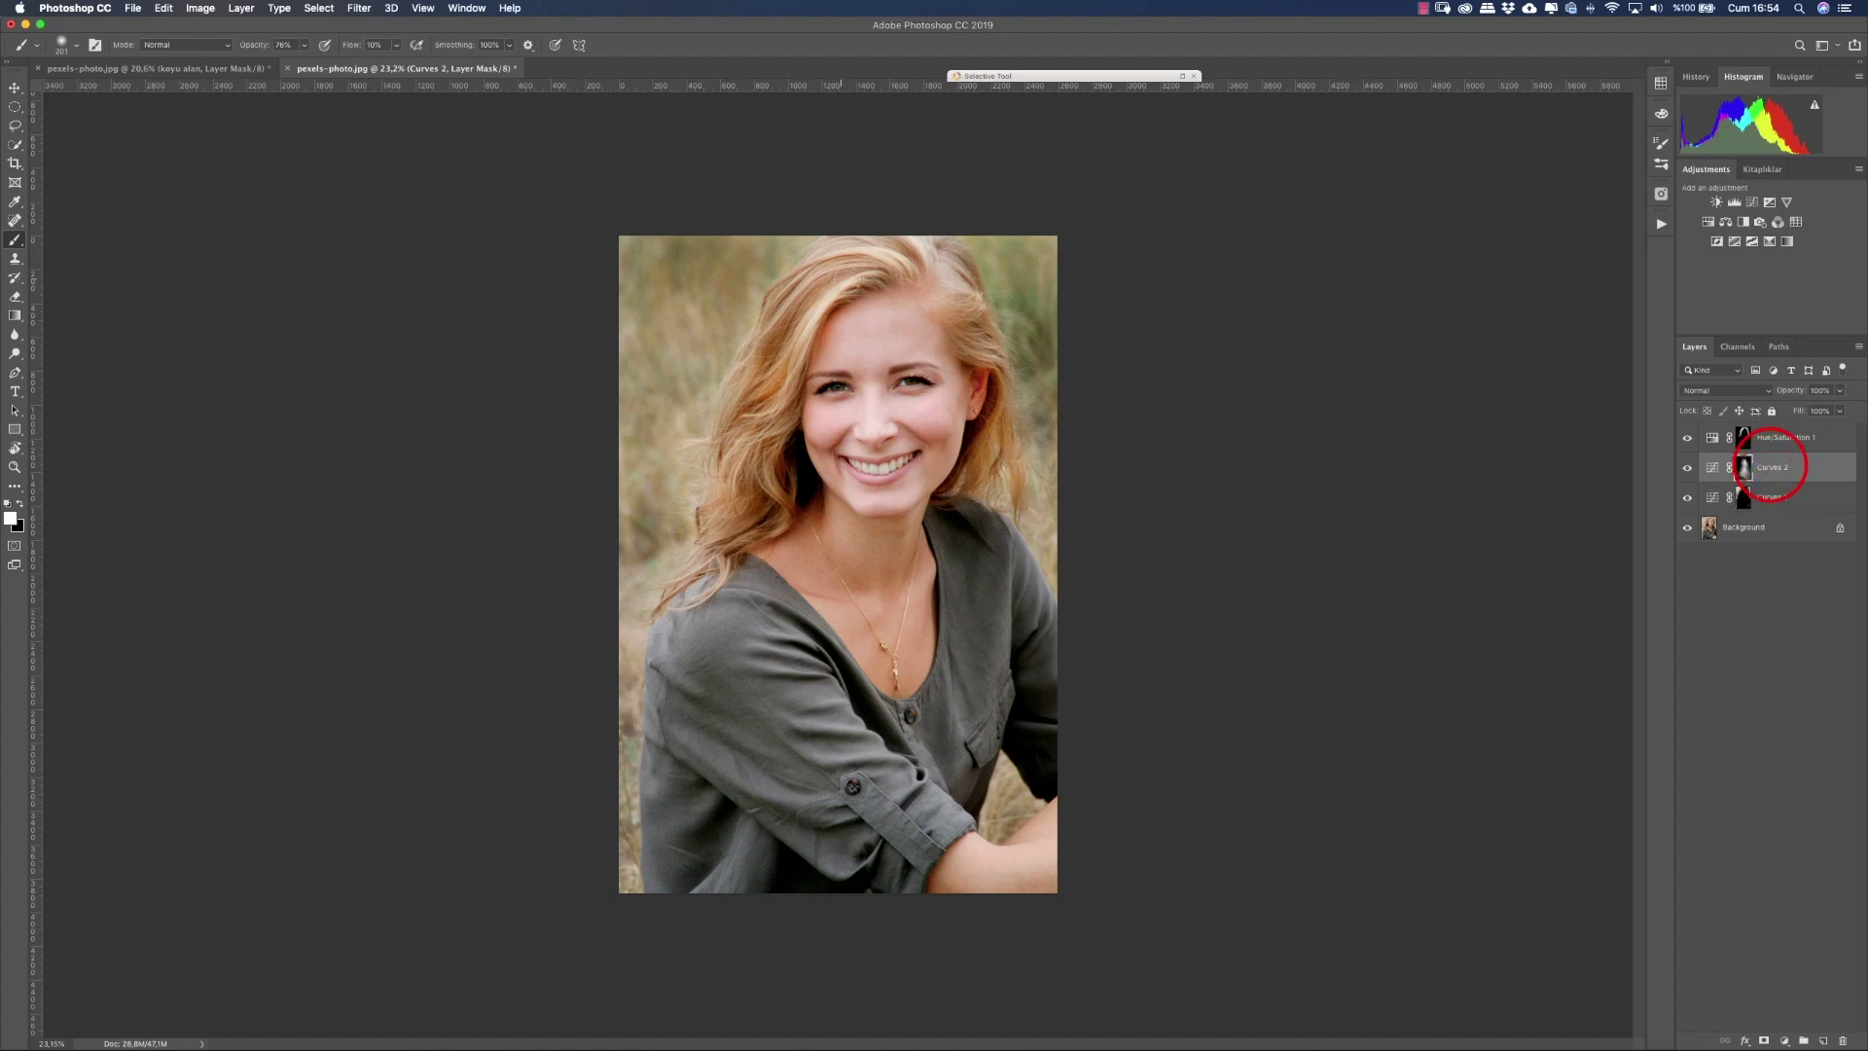
drag(920, 274, 852, 255)
click(786, 388)
click(848, 463)
Step: Zoom the canvas in to about 32% to inspect the retouched portrait
scroll(972, 483, up, 4)
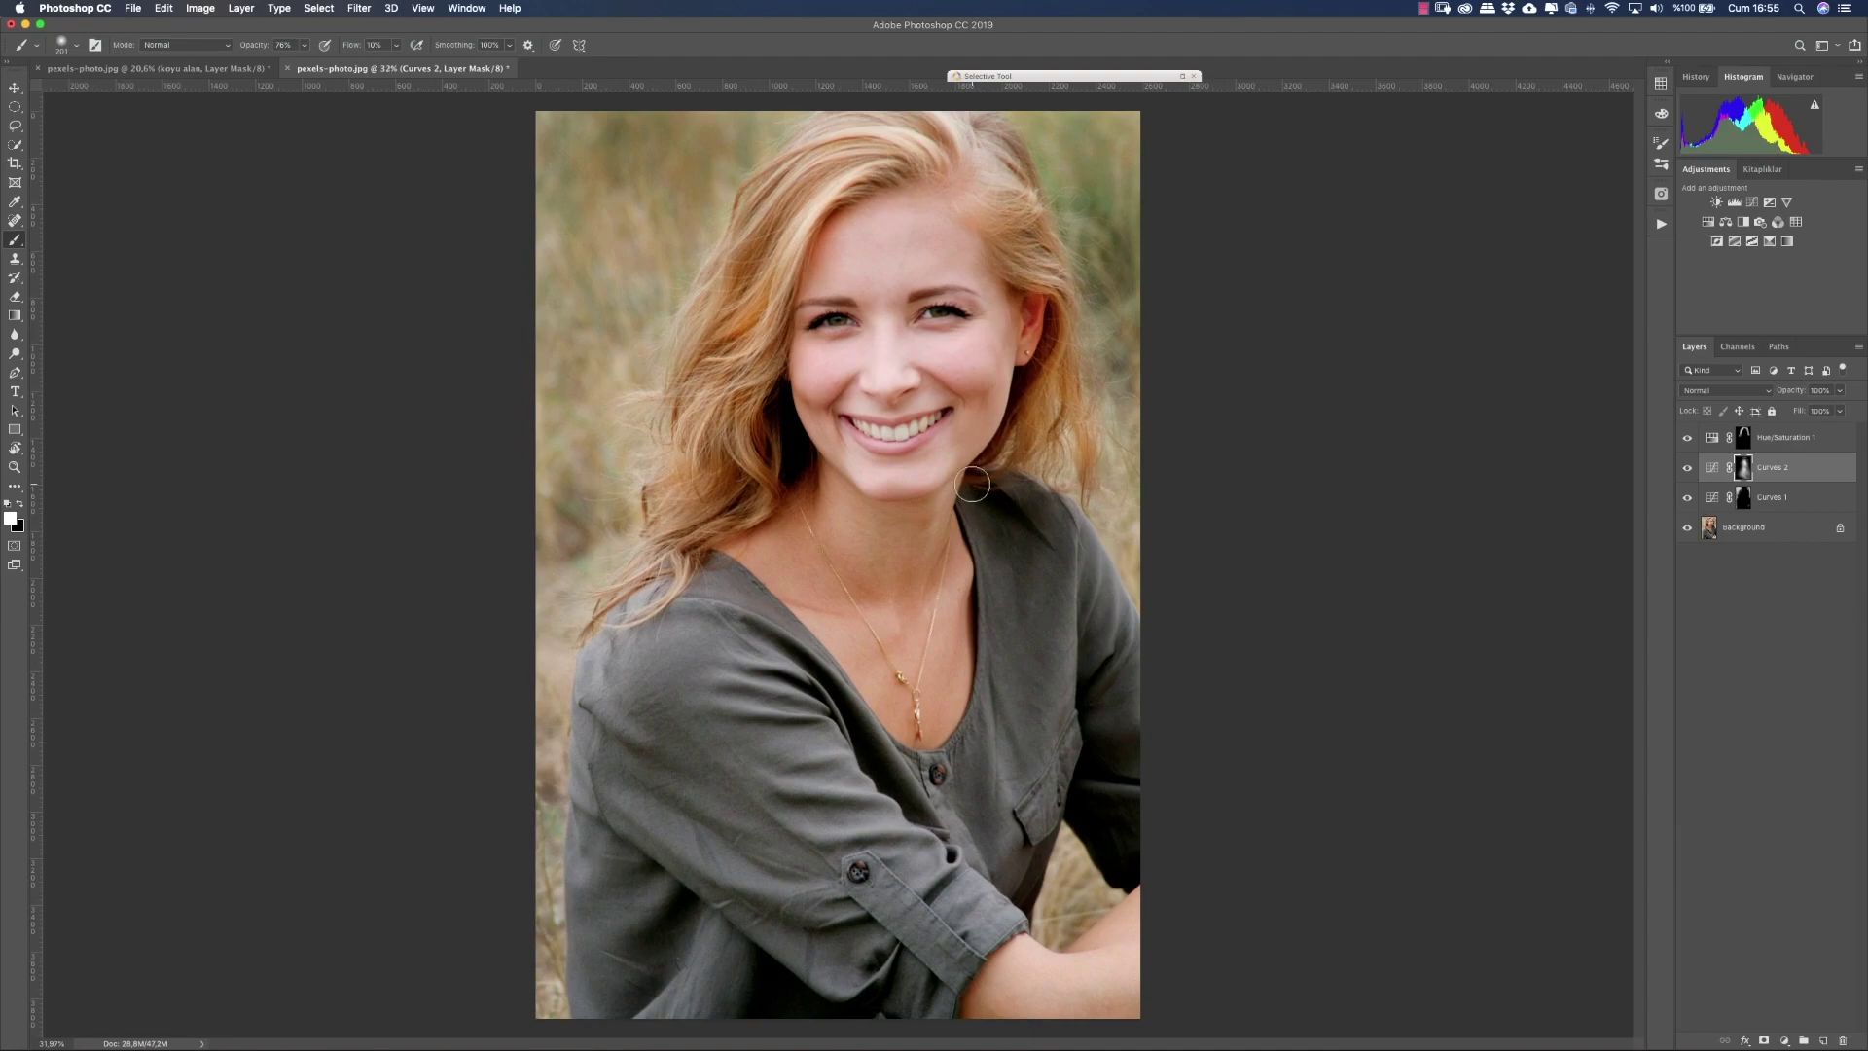